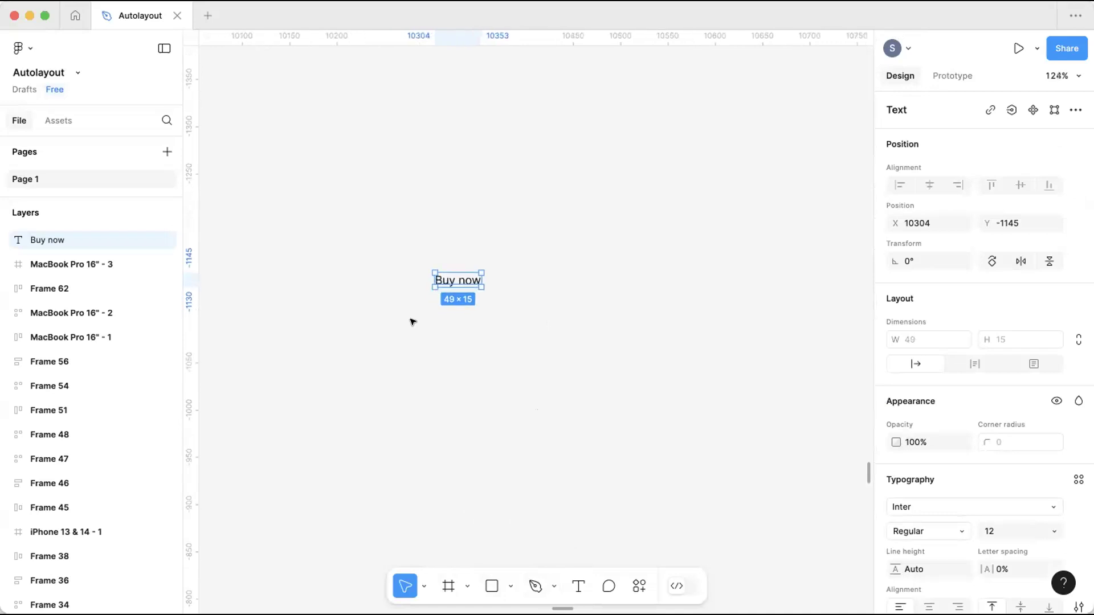
Draw a rectangle about 138 × 59 over the Buy now text and place it behind the text in the layer order.
{"action": "left_click", "coordinate": [463, 335]}
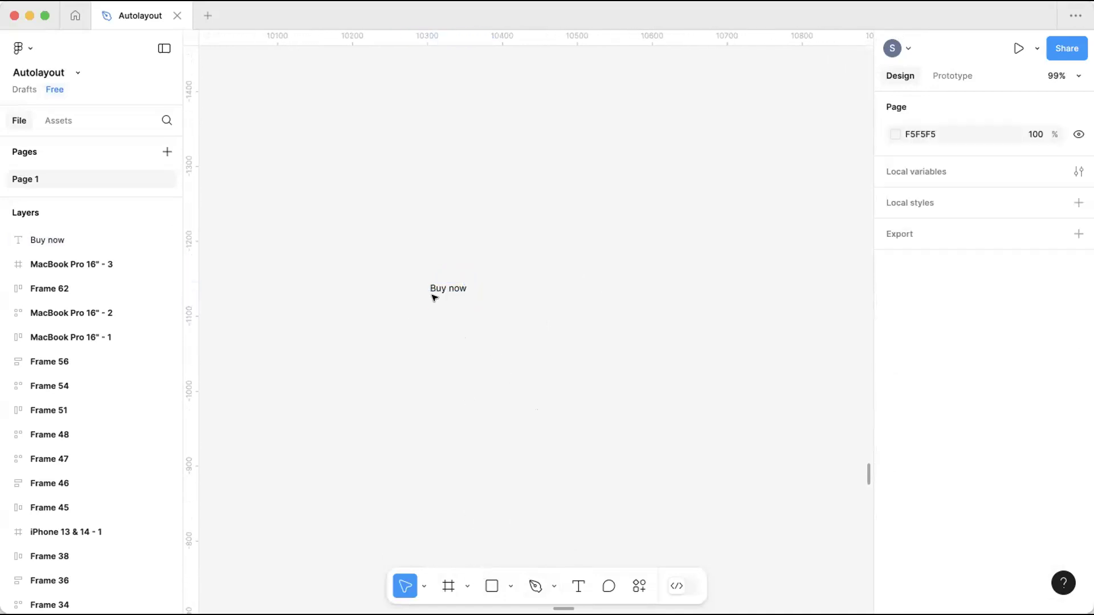
{"action": "left_click", "coordinate": [491, 587]}
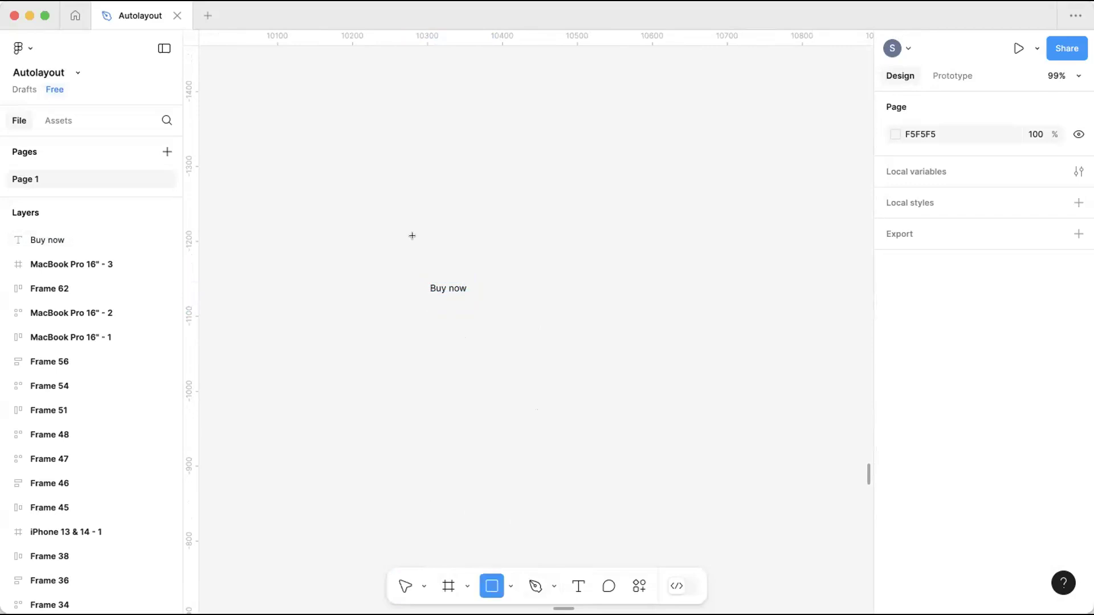
{"action": "mouse_move", "coordinate": [403, 269]}
{"action": "left_mouse_down"}
{"action": "mouse_move", "coordinate": [472, 311]}
{"action": "mouse_move", "coordinate": [507, 313]}
{"action": "left_mouse_up"}
{"action": "left_click_drag", "start_coordinate": [91, 234], "coordinate": [91, 265]}
Center the Buy now text and the rectangle on each other, both horizontally and vertically.
{"action": "left_click", "coordinate": [541, 253]}
{"action": "left_click_drag", "start_coordinate": [527, 246], "coordinate": [438, 291]}
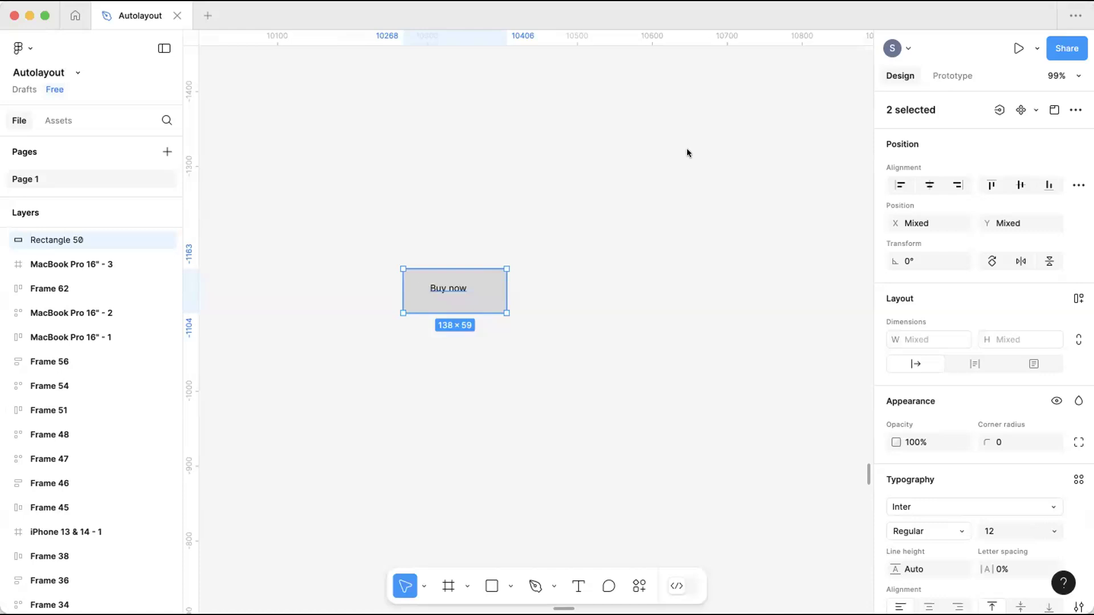
{"action": "left_click", "coordinate": [1078, 185]}
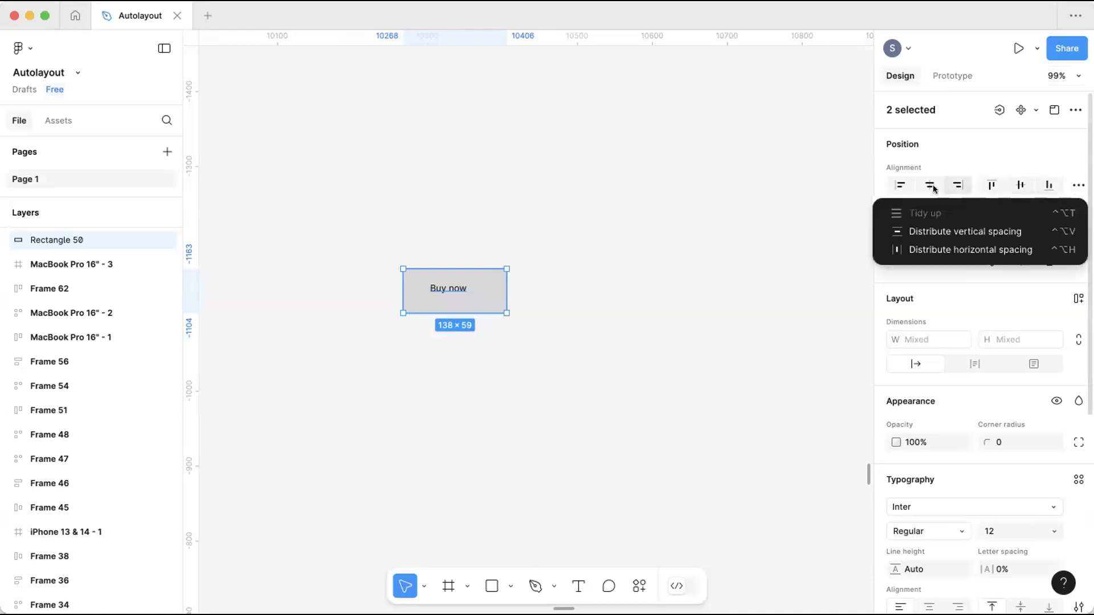
{"action": "left_click", "coordinate": [929, 185]}
{"action": "left_click", "coordinate": [1021, 186]}
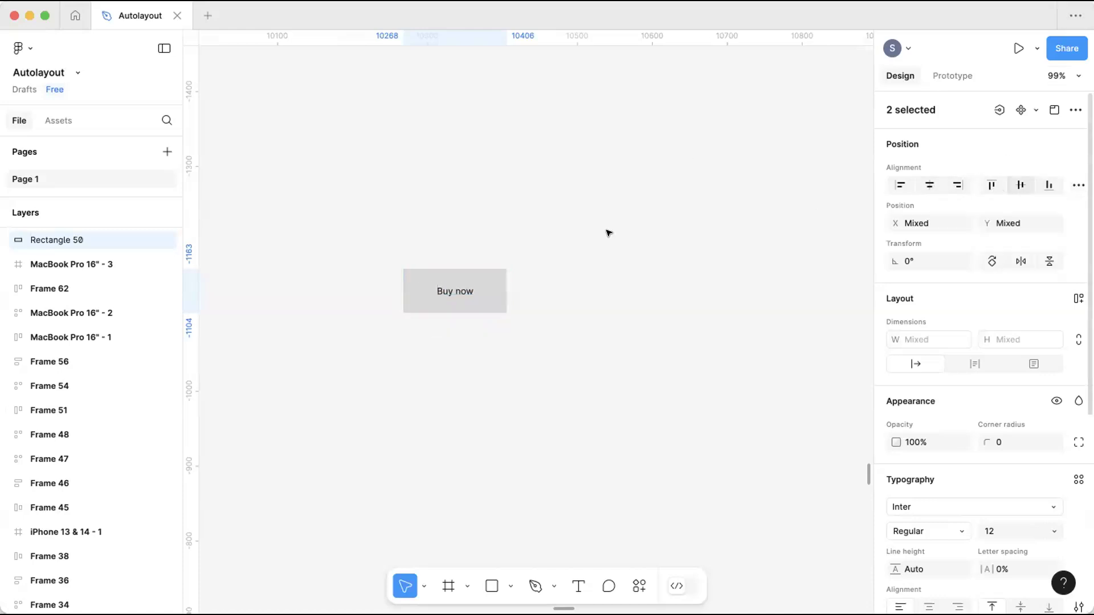
{"action": "left_click", "coordinate": [681, 399]}
Set the rectangle's corner radius to 4.
{"action": "left_click", "coordinate": [454, 302]}
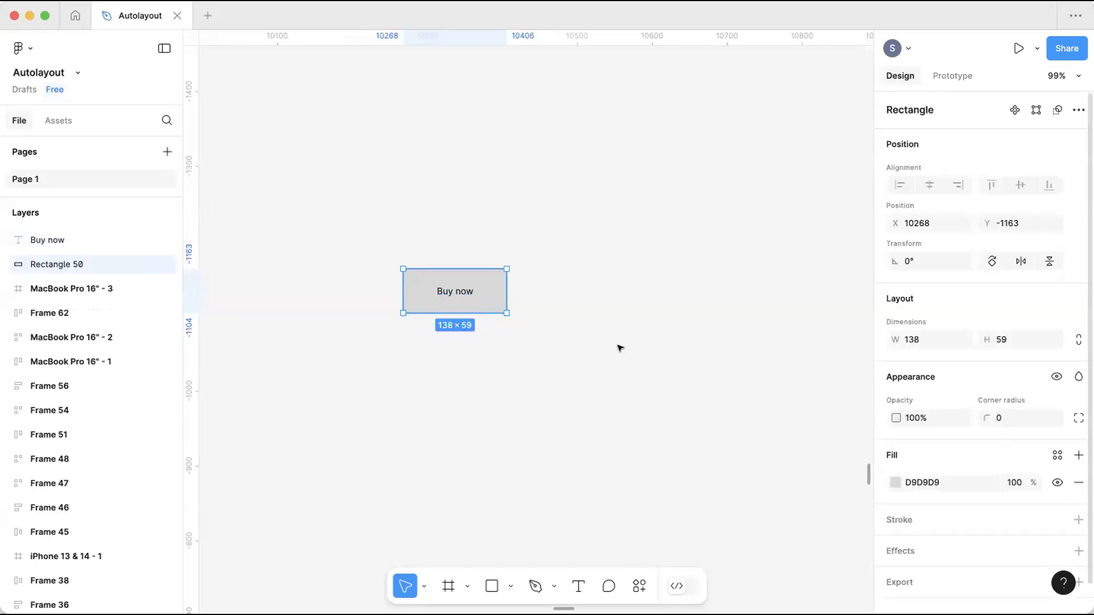
{"action": "scroll", "coordinate": [555, 339], "scroll_direction": "left", "scroll_amount": 3}
{"action": "scroll", "coordinate": [556, 339], "scroll_direction": "up", "scroll_amount": 2}
{"action": "left_click", "coordinate": [993, 418]}
{"action": "left_click", "coordinate": [597, 367]}
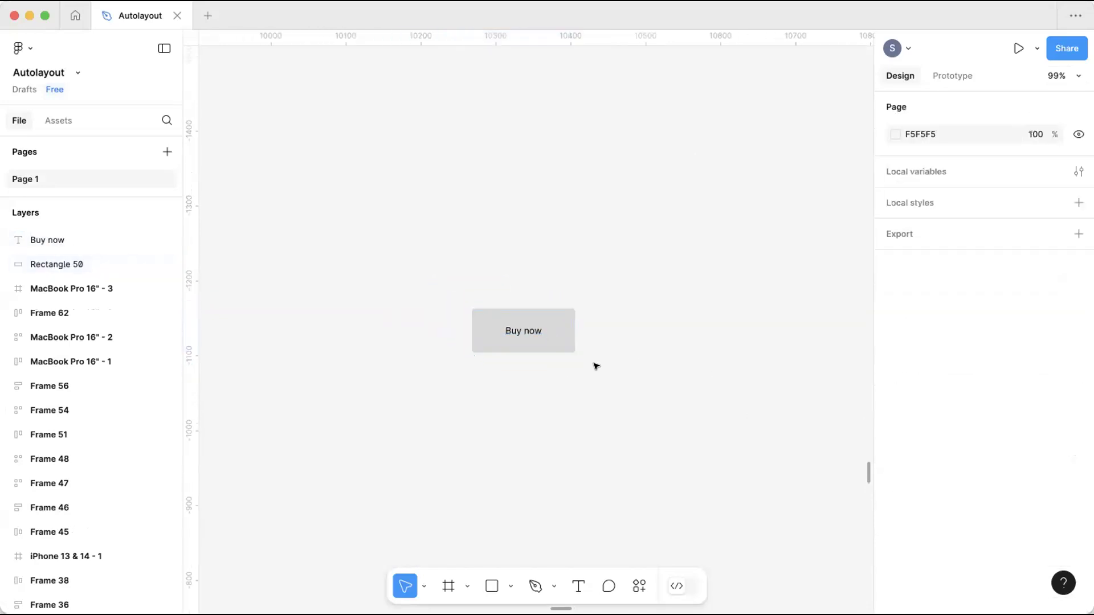
Fill the rectangle with the blue page color 2390CD.
{"action": "left_click", "coordinate": [568, 344]}
{"action": "scroll", "coordinate": [887, 450], "scroll_direction": "down", "scroll_amount": 1}
{"action": "left_click", "coordinate": [895, 459]}
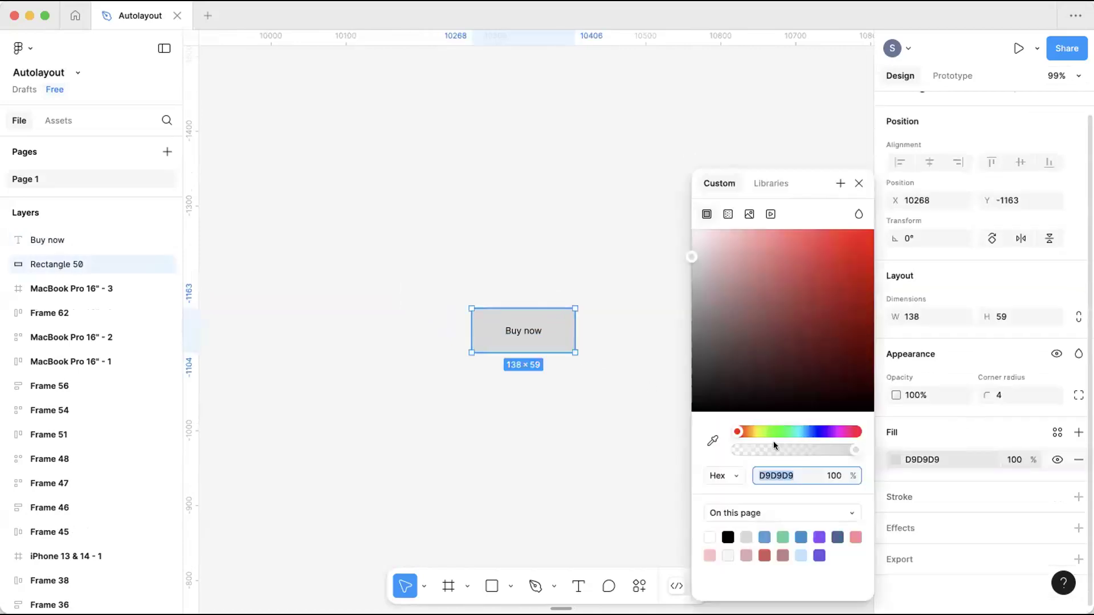
{"action": "left_click", "coordinate": [801, 537]}
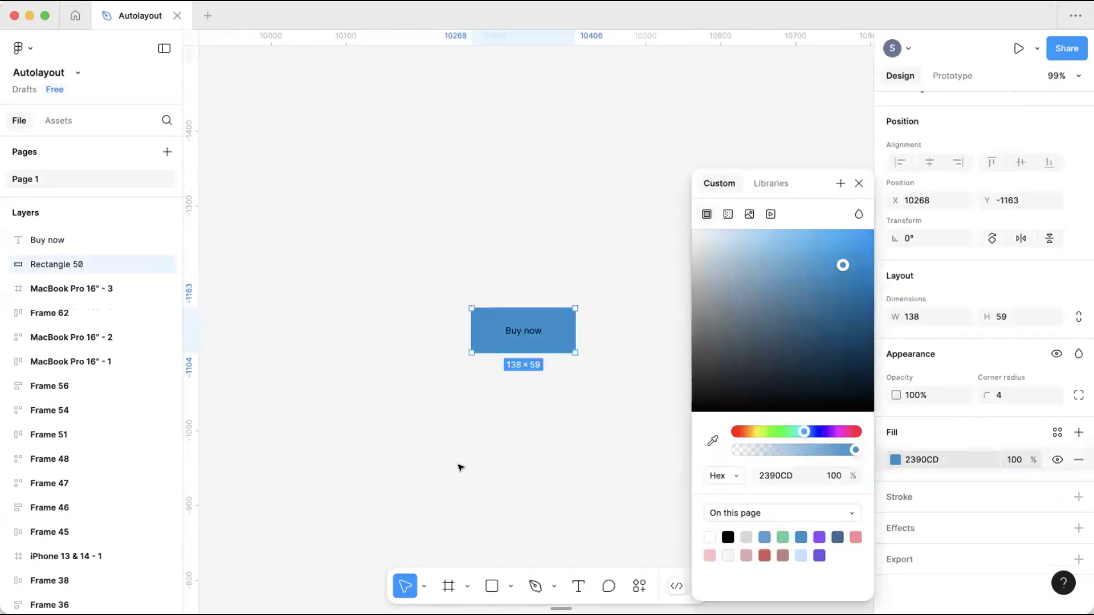
{"action": "left_click", "coordinate": [477, 373]}
Set the Buy now text's font size to 16.
{"action": "left_click", "coordinate": [523, 331]}
{"action": "left_click", "coordinate": [1055, 531]}
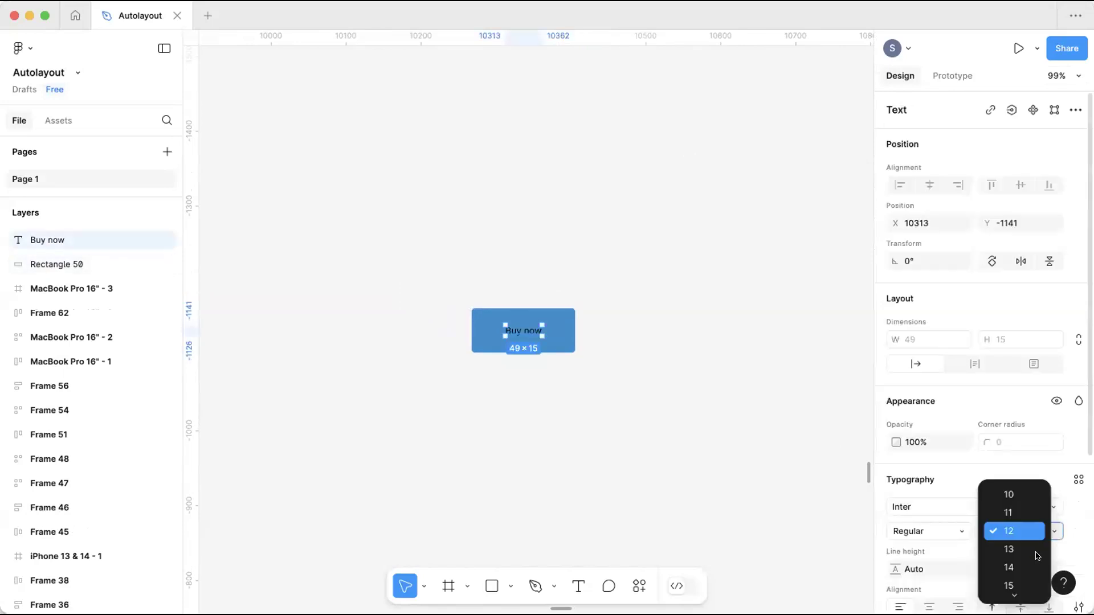
{"action": "left_click", "coordinate": [1002, 528]}
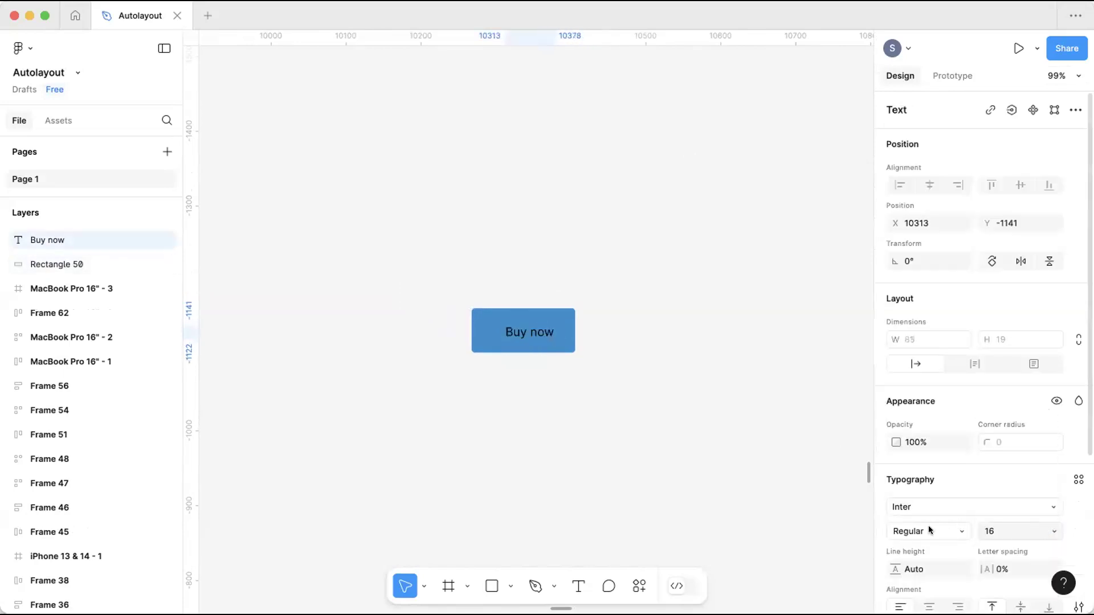
Change the Buy now text's fill color to white, FFFFFF.
{"action": "scroll", "coordinate": [885, 470], "scroll_direction": "down", "scroll_amount": 1}
{"action": "scroll", "coordinate": [885, 470], "scroll_direction": "down", "scroll_amount": 1}
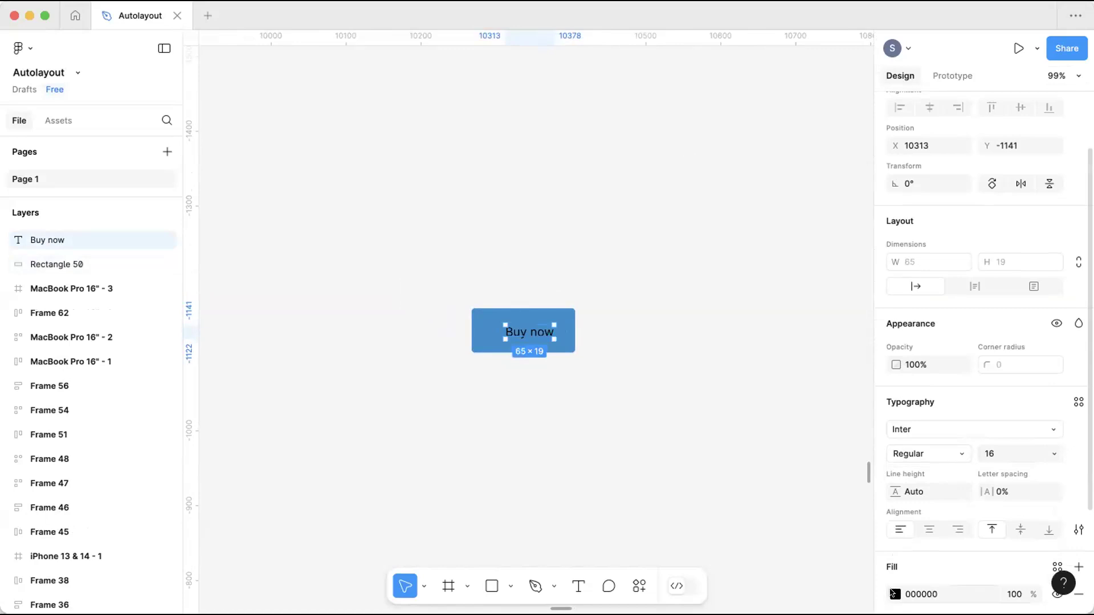
{"action": "left_click", "coordinate": [896, 594]}
{"action": "left_click", "coordinate": [787, 474]}
{"action": "type", "text": "FFFFFF"}
{"action": "left_click", "coordinate": [614, 274]}
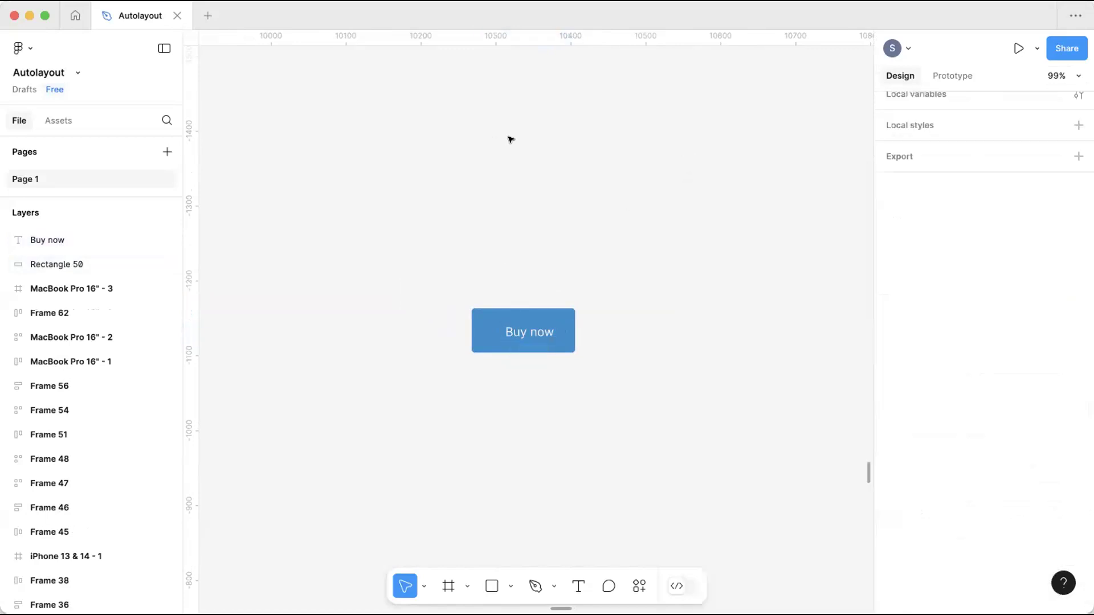
Center the enlarged Buy now text horizontally on the blue rectangle again.
{"action": "left_click_drag", "start_coordinate": [601, 265], "coordinate": [513, 319]}
{"action": "left_click", "coordinate": [930, 185]}
{"action": "left_click", "coordinate": [683, 222]}
{"action": "scroll", "coordinate": [649, 257], "scroll_direction": "down", "scroll_amount": 2}
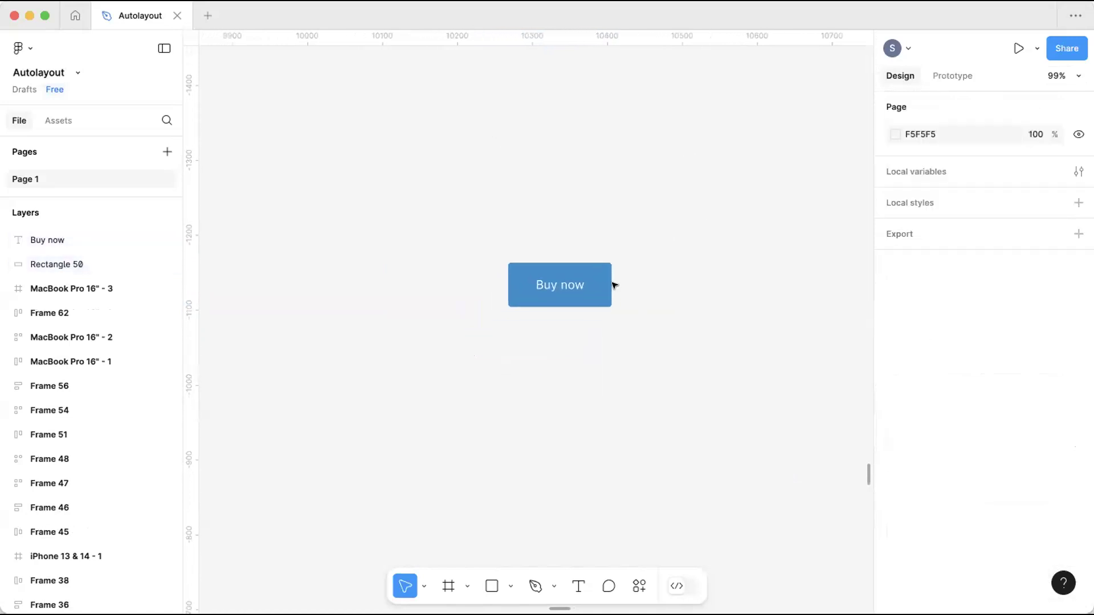
{"action": "scroll", "coordinate": [577, 273], "scroll_direction": "up", "scroll_amount": 2}
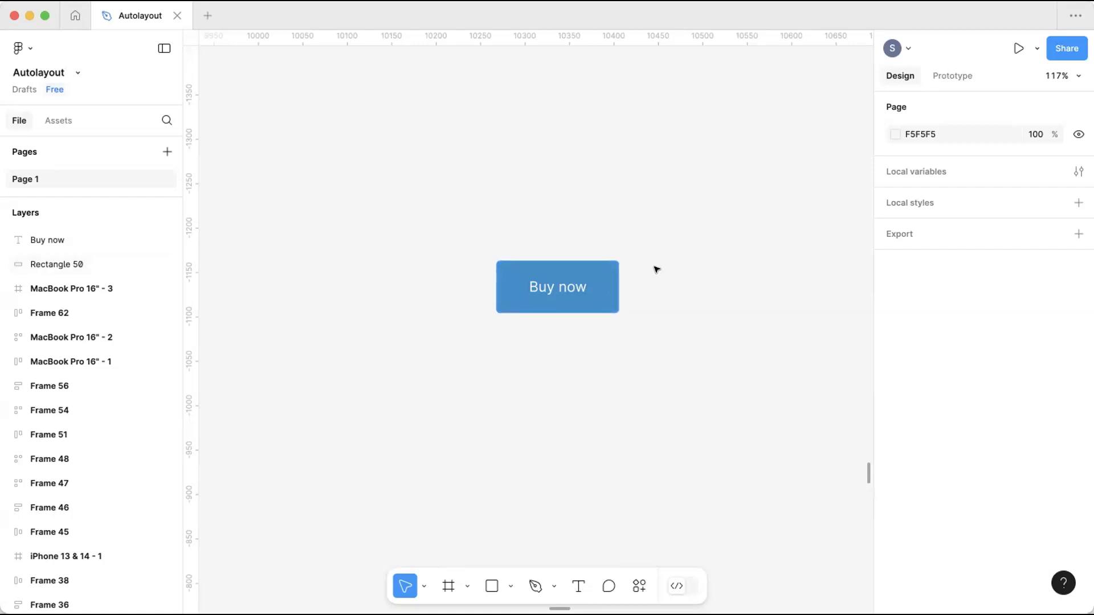
{"action": "scroll", "coordinate": [657, 268], "scroll_direction": "right", "scroll_amount": 2}
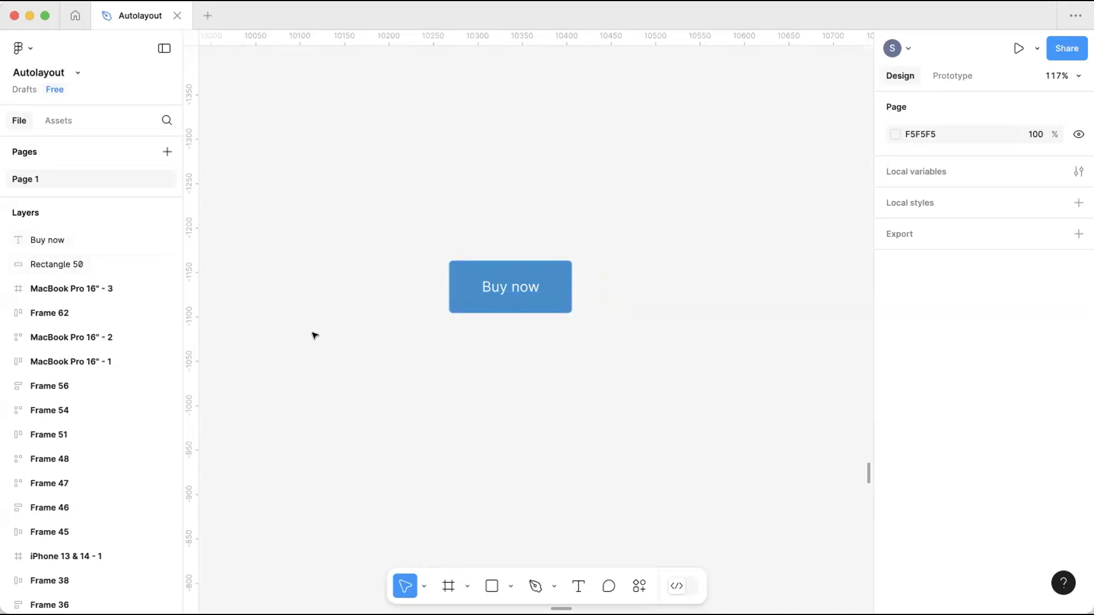
{"action": "scroll", "coordinate": [542, 265], "scroll_direction": "right", "scroll_amount": 3}
{"action": "scroll", "coordinate": [541, 266], "scroll_direction": "down", "scroll_amount": 1}
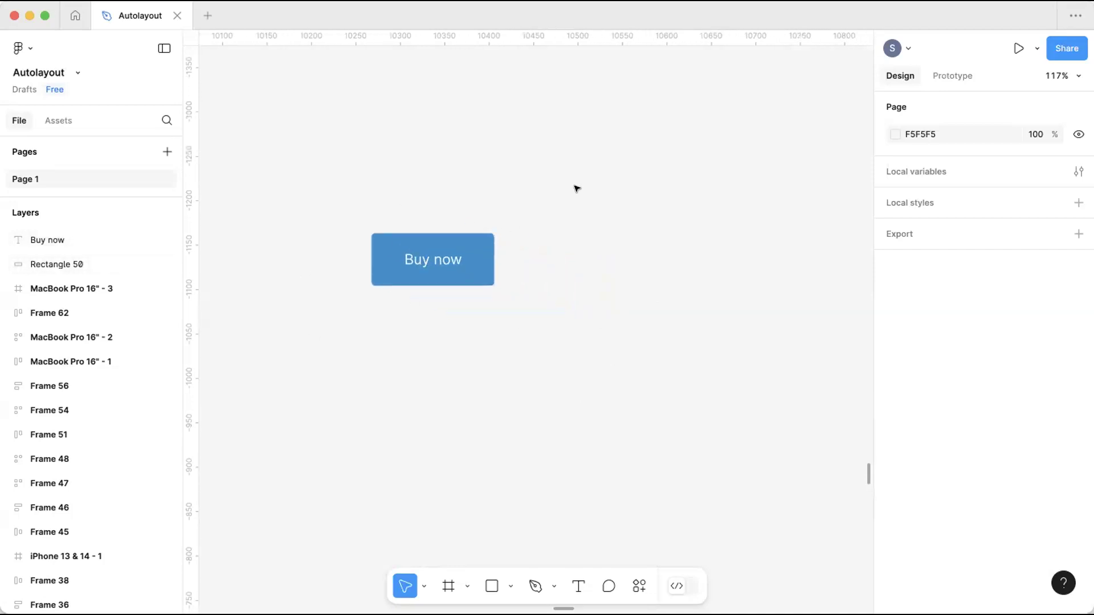
Launch the Iconify plugin and search its icons for "buy".
{"action": "right_click", "coordinate": [590, 152]}
{"action": "mouse_move", "coordinate": [690, 280]}
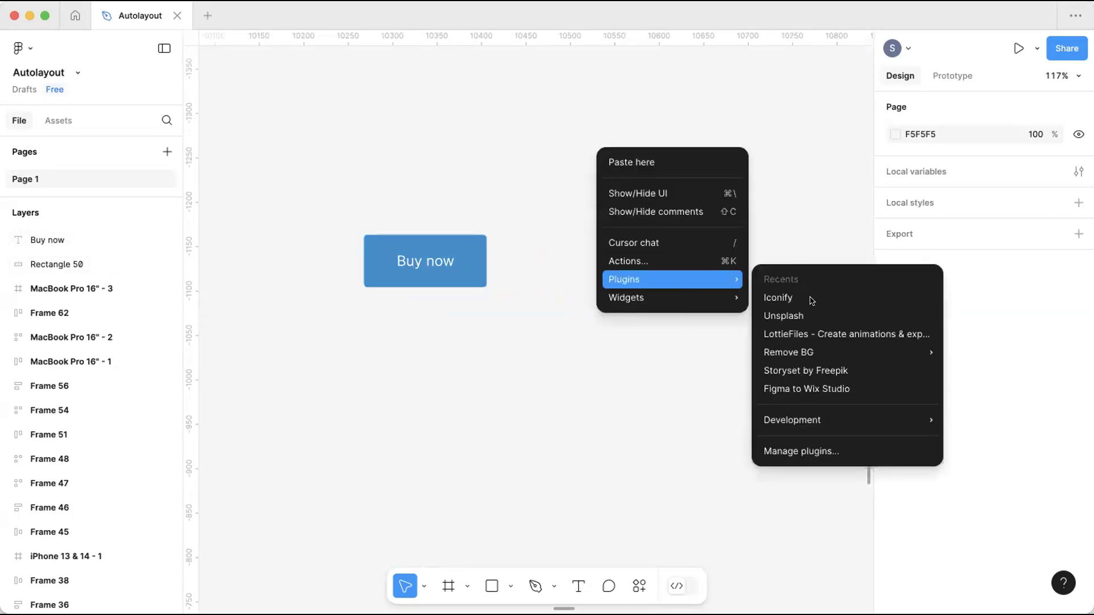
{"action": "left_click", "coordinate": [783, 300]}
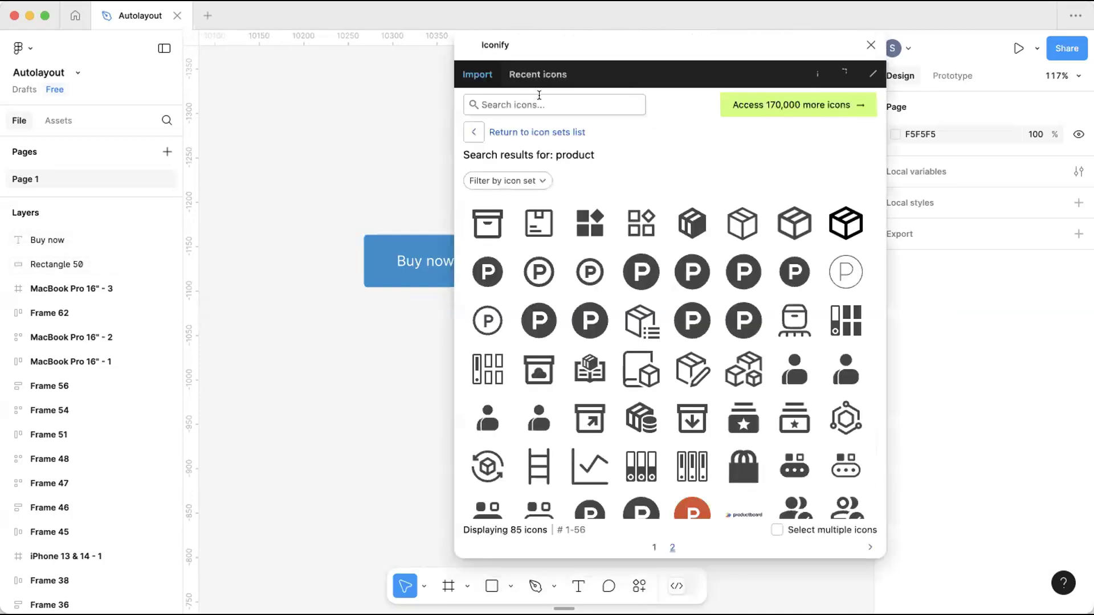
{"action": "left_click", "coordinate": [506, 100]}
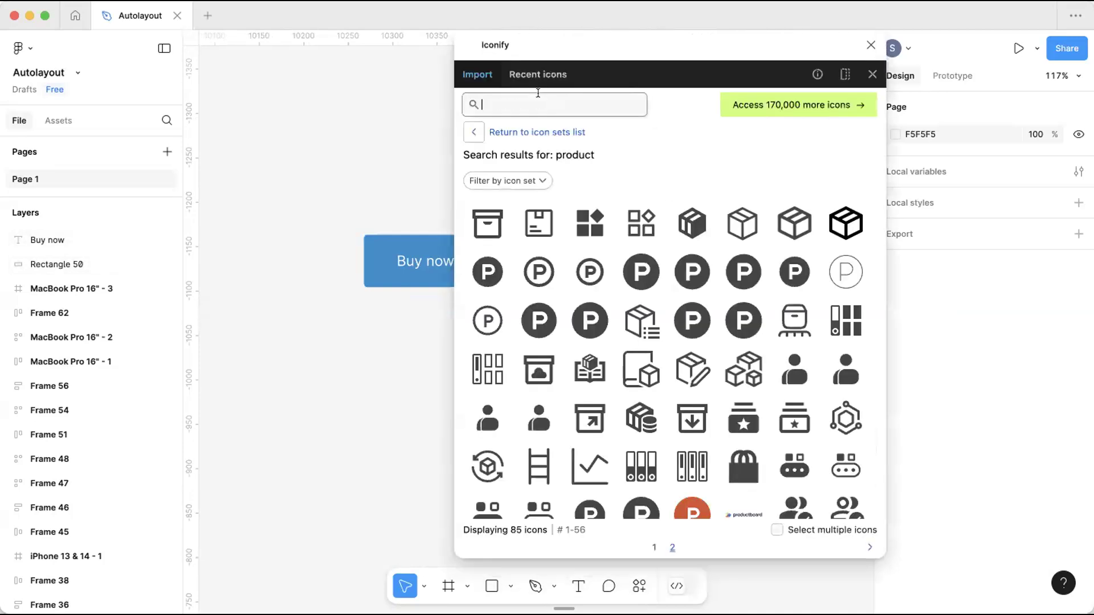
{"action": "type", "text": "buy "}
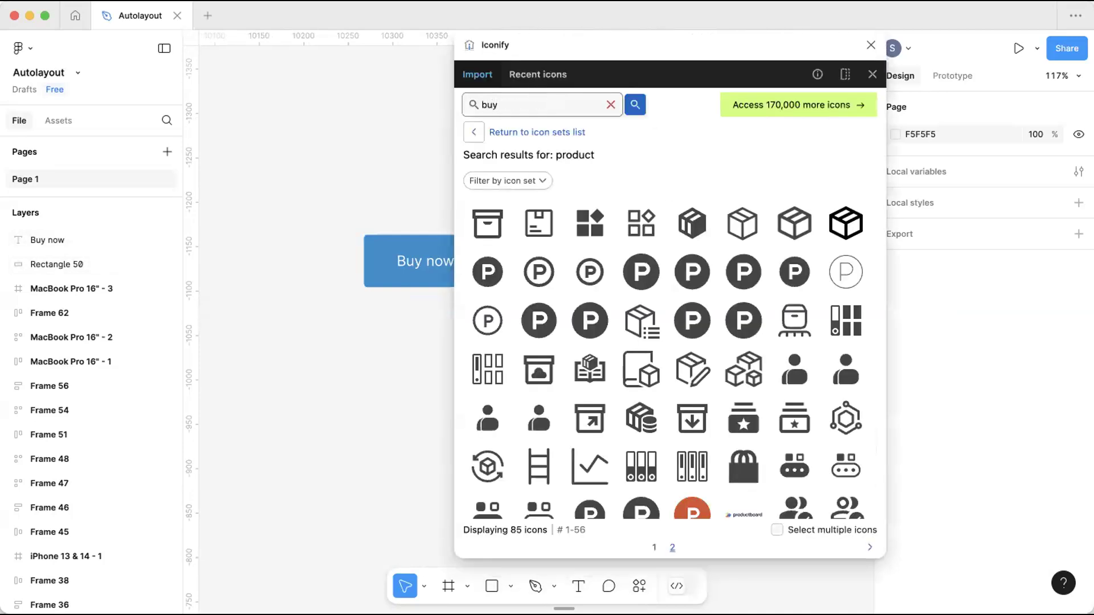
{"action": "type", "text": "now"}
{"action": "key", "text": "BackSpace"}
{"action": "key", "text": "BackSpace"}
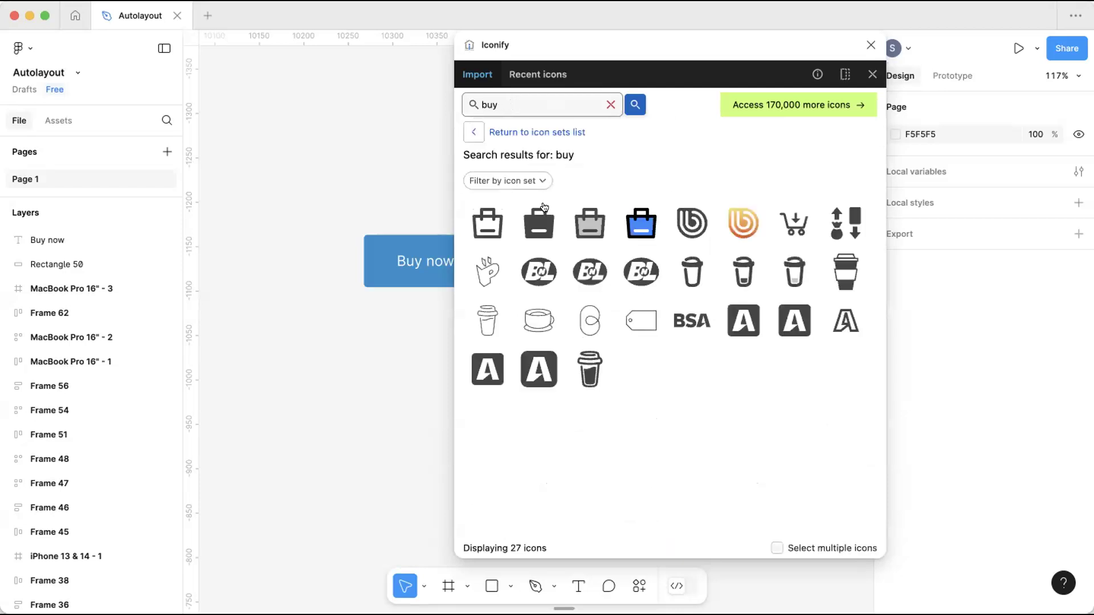
Import the outlined shopping bag icon icon-park-outline:buy onto the canvas beside the button and close Iconify.
{"action": "left_click_drag", "start_coordinate": [488, 224], "coordinate": [359, 252]}
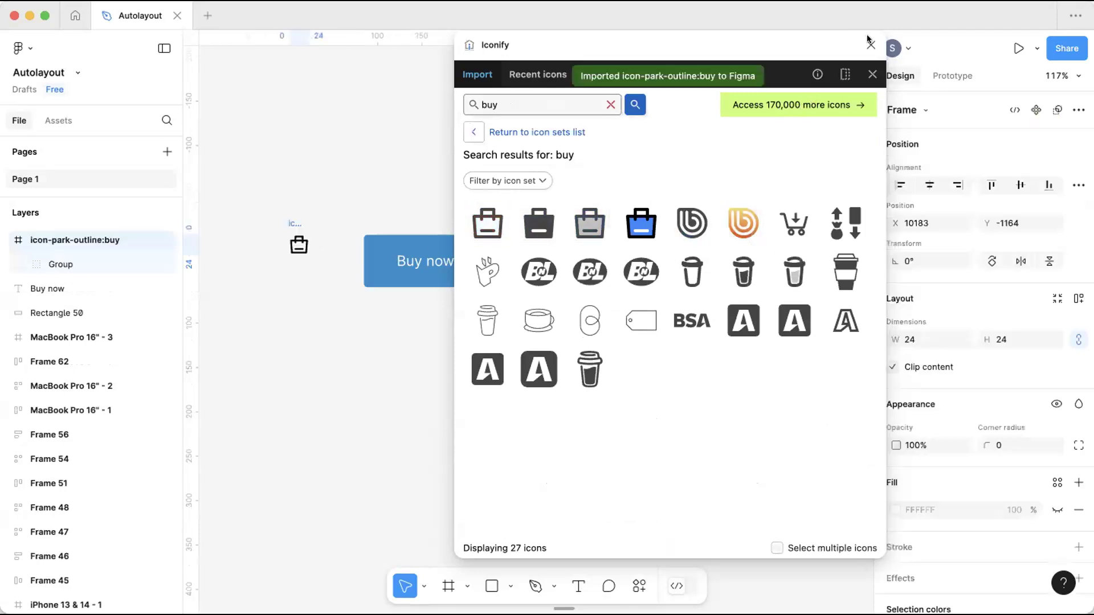
{"action": "left_click", "coordinate": [870, 43]}
{"action": "left_click", "coordinate": [296, 197]}
Change the shopping bag icon's color from black to white.
{"action": "left_click", "coordinate": [297, 244]}
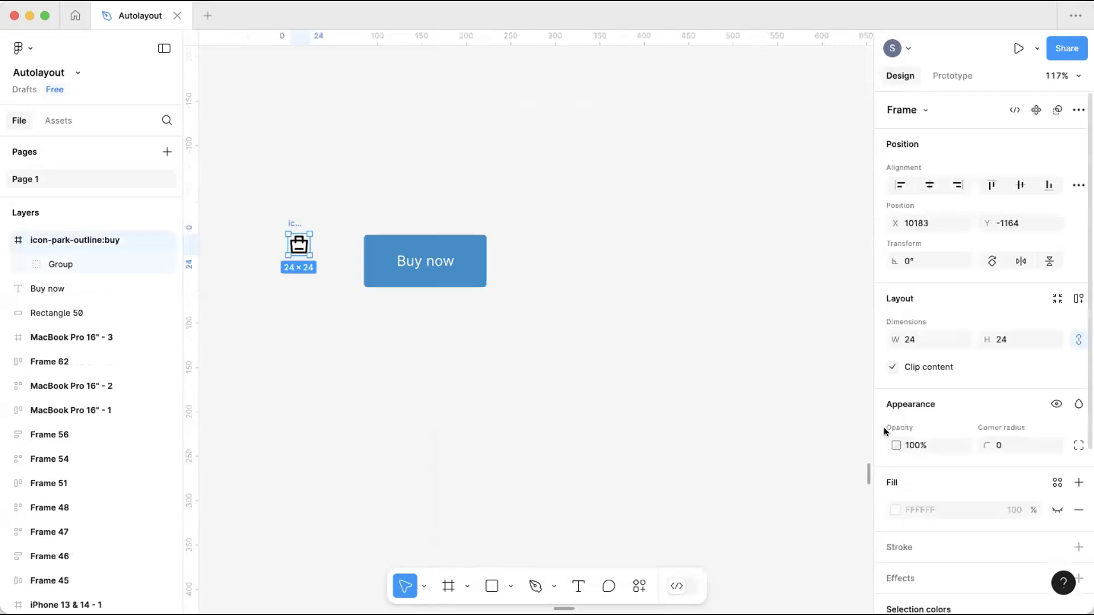
{"action": "scroll", "coordinate": [891, 485], "scroll_direction": "down", "scroll_amount": 4}
{"action": "left_click", "coordinate": [894, 521]}
{"action": "left_click_drag", "start_coordinate": [715, 290], "coordinate": [335, 166]}
{"action": "left_click", "coordinate": [259, 213]}
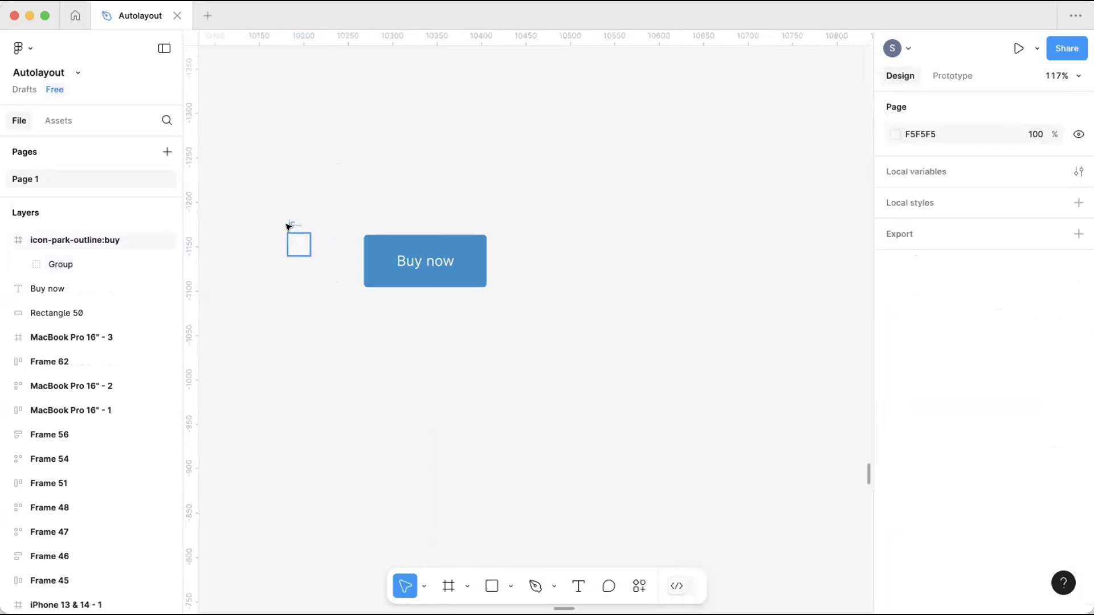
Place the bag icon before the Buy now text on the button and widen the rectangle to about 173.
{"action": "left_click_drag", "start_coordinate": [291, 226], "coordinate": [374, 241]}
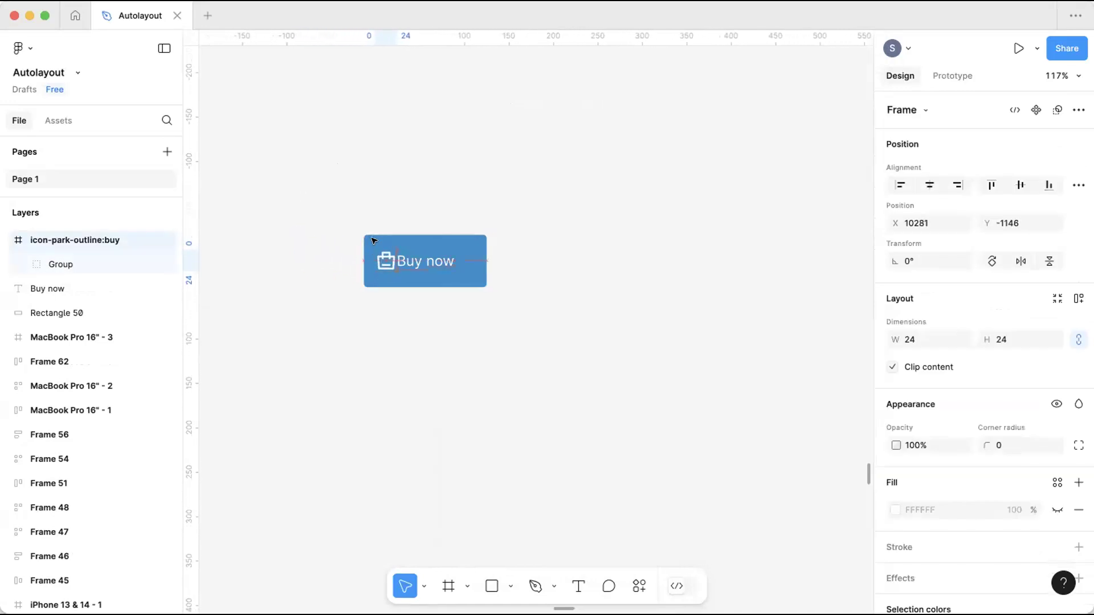
{"action": "scroll", "coordinate": [374, 242], "scroll_direction": "up", "scroll_amount": 3}
{"action": "scroll", "coordinate": [377, 247], "scroll_direction": "up", "scroll_amount": 2}
{"action": "left_click", "coordinate": [563, 265]}
{"action": "left_click_drag", "start_coordinate": [568, 259], "coordinate": [626, 258]}
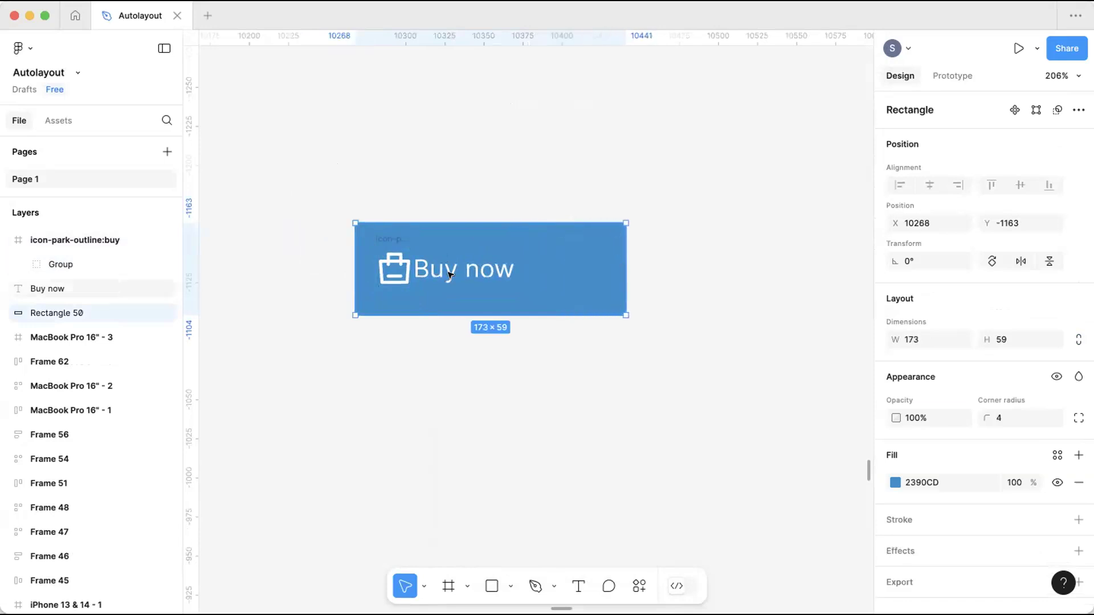
Shift the Buy now text and the bag icon to the right on the button, leaving a gap between them.
{"action": "left_click", "coordinate": [453, 275]}
{"action": "left_click_drag", "start_coordinate": [508, 277], "coordinate": [546, 277]}
{"action": "left_click_drag", "start_coordinate": [386, 237], "coordinate": [413, 239]}
{"action": "left_click_drag", "start_coordinate": [487, 271], "coordinate": [482, 273]}
Narrow the blue rectangle to a width of about 163 so it fits the icon and text.
{"action": "left_click", "coordinate": [593, 273]}
{"action": "left_click_drag", "start_coordinate": [619, 268], "coordinate": [605, 270]}
{"action": "left_click", "coordinate": [494, 217]}
Wrap the blue rectangle in a new frame using Frame selection.
{"action": "scroll", "coordinate": [350, 276], "scroll_direction": "down", "scroll_amount": 5}
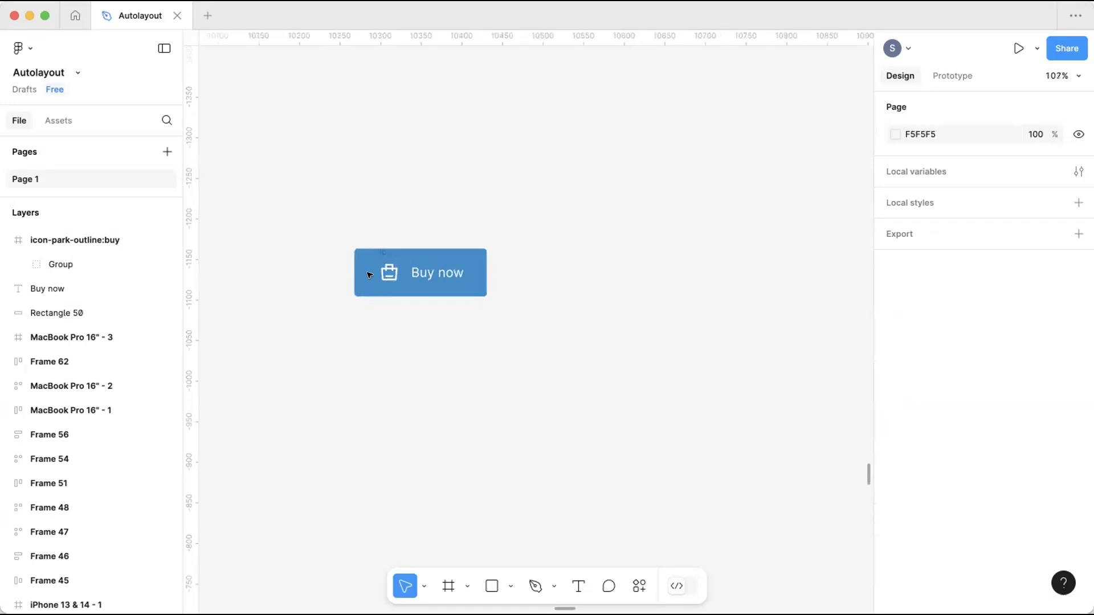
{"action": "left_click", "coordinate": [369, 273]}
{"action": "right_click", "coordinate": [367, 271]}
{"action": "left_click", "coordinate": [430, 312]}
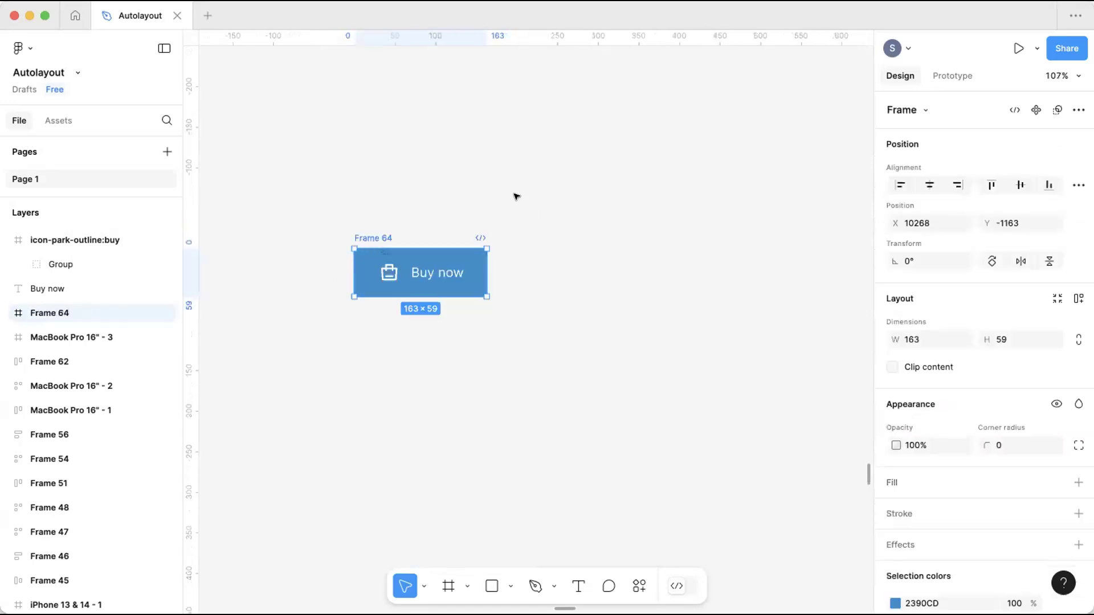
{"action": "left_click", "coordinate": [515, 196]}
Expand Frame 64 in the layer list and move the icon and Buy now text layers inside it.
{"action": "scroll", "coordinate": [383, 255], "scroll_direction": "up", "scroll_amount": 5}
{"action": "left_click", "coordinate": [34, 238]}
{"action": "left_click", "coordinate": [6, 240]}
{"action": "left_click_drag", "start_coordinate": [66, 275], "coordinate": [66, 289]}
{"action": "scroll", "coordinate": [66, 250], "scroll_direction": "up", "scroll_amount": 1}
{"action": "left_click_drag", "start_coordinate": [66, 239], "coordinate": [66, 286]}
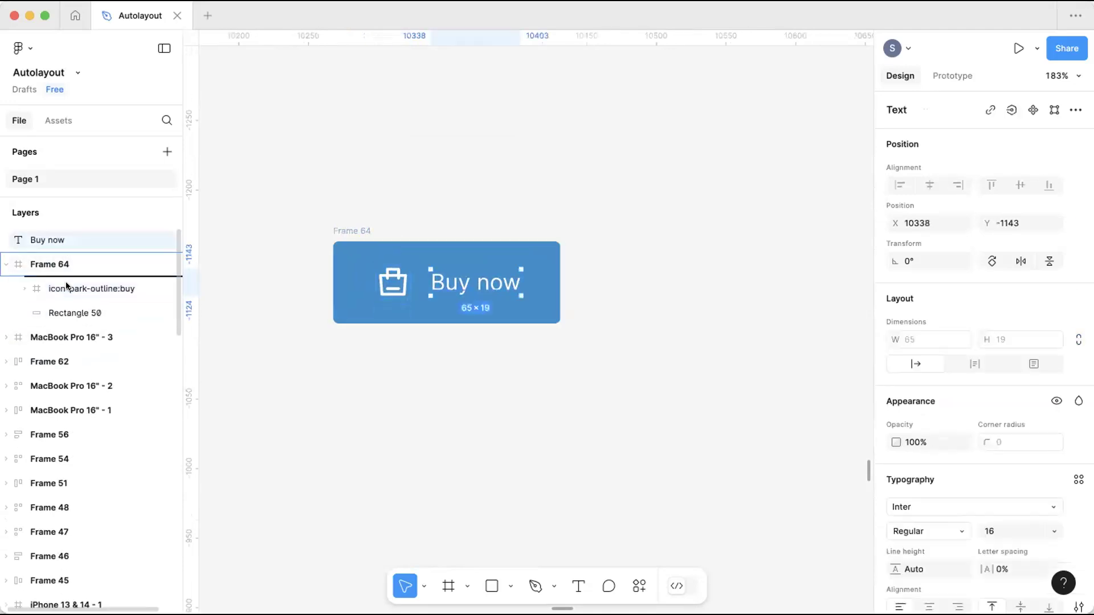
{"action": "left_click", "coordinate": [431, 180]}
Move Frame 64 up on the canvas and shift the bag icon inside it slightly to the left.
{"action": "left_click_drag", "start_coordinate": [354, 230], "coordinate": [344, 191]}
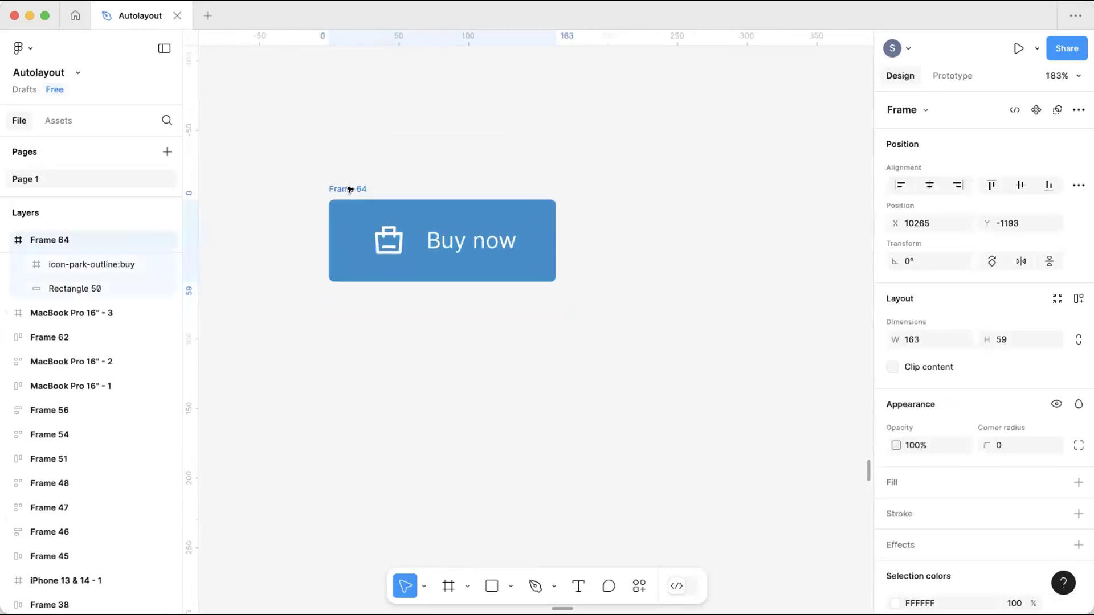
{"action": "scroll", "coordinate": [368, 236], "scroll_direction": "right", "scroll_amount": 1}
{"action": "double_click", "coordinate": [367, 237]}
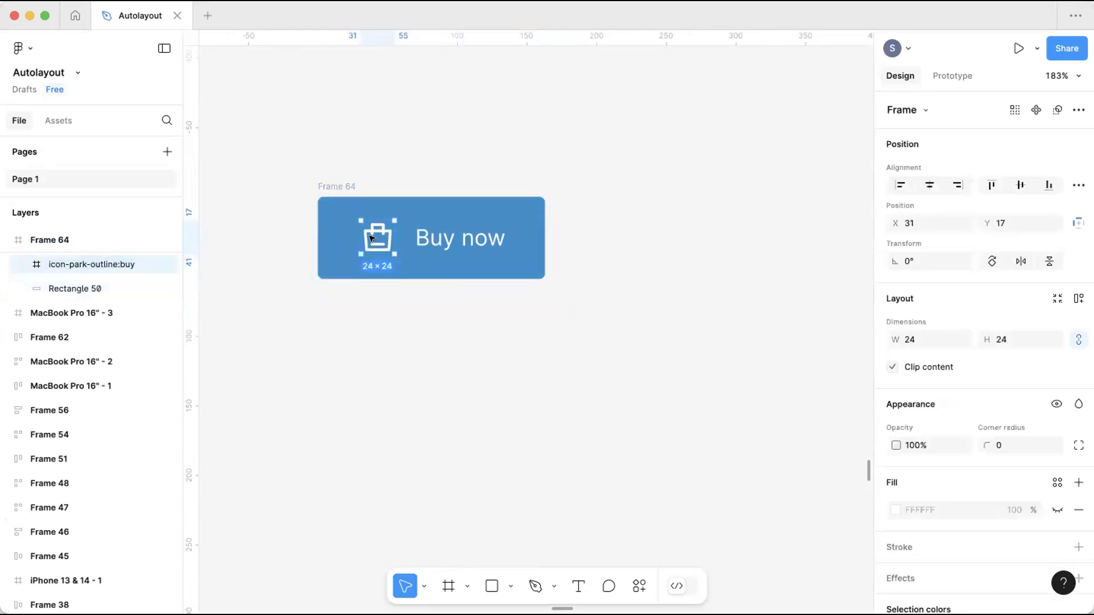
{"action": "left_click", "coordinate": [457, 337]}
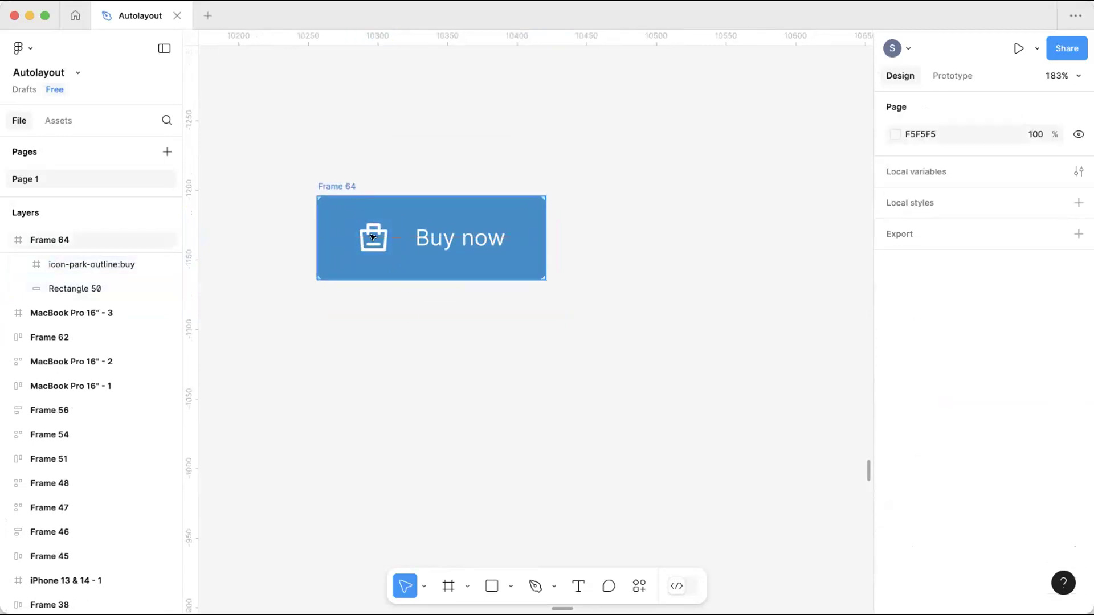
Move the bag icon out of Frame 64 onto the empty canvas above the button.
{"action": "scroll", "coordinate": [376, 238], "scroll_direction": "up", "scroll_amount": 2}
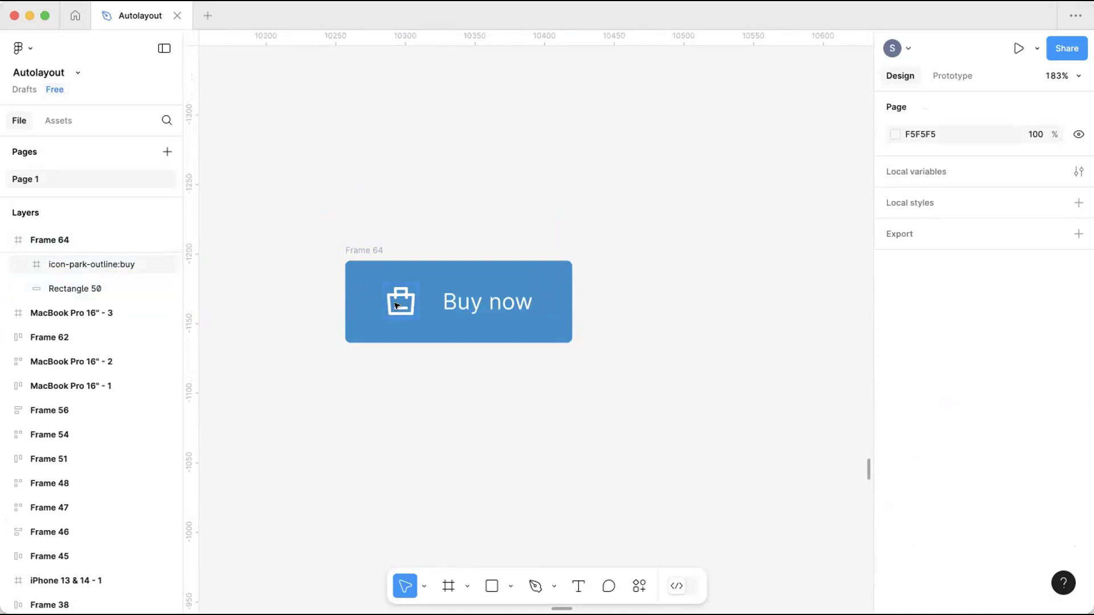
{"action": "left_click", "coordinate": [424, 301]}
{"action": "left_click_drag", "start_coordinate": [406, 303], "coordinate": [404, 161]}
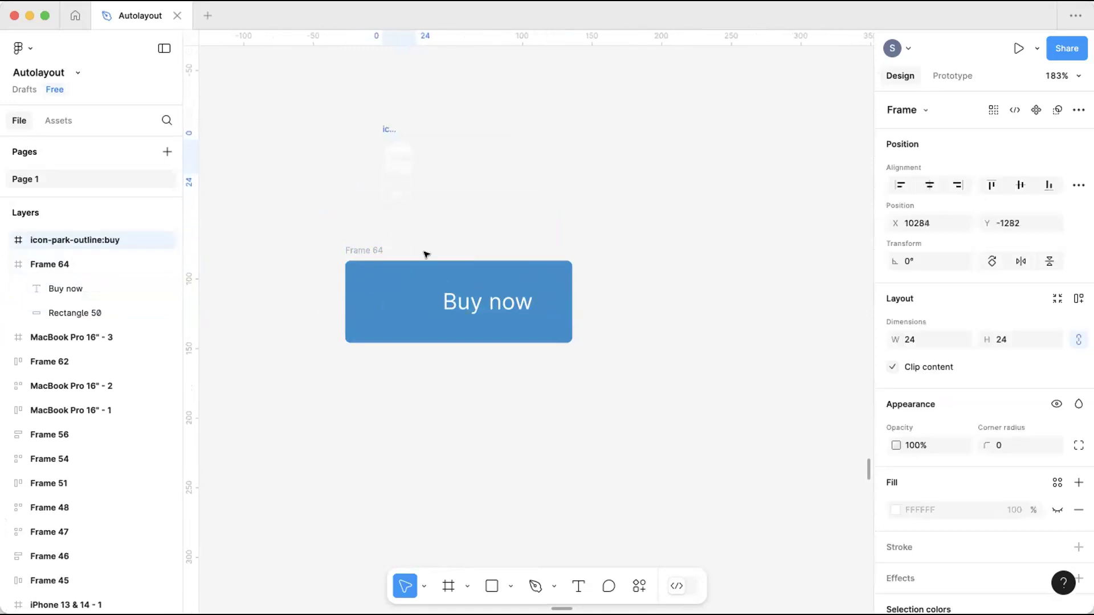
Move the Buy now text horizontally to the centre of the blue button.
{"action": "left_click", "coordinate": [495, 303]}
{"action": "left_click_drag", "start_coordinate": [469, 303], "coordinate": [466, 303]}
{"action": "left_click", "coordinate": [582, 278]}
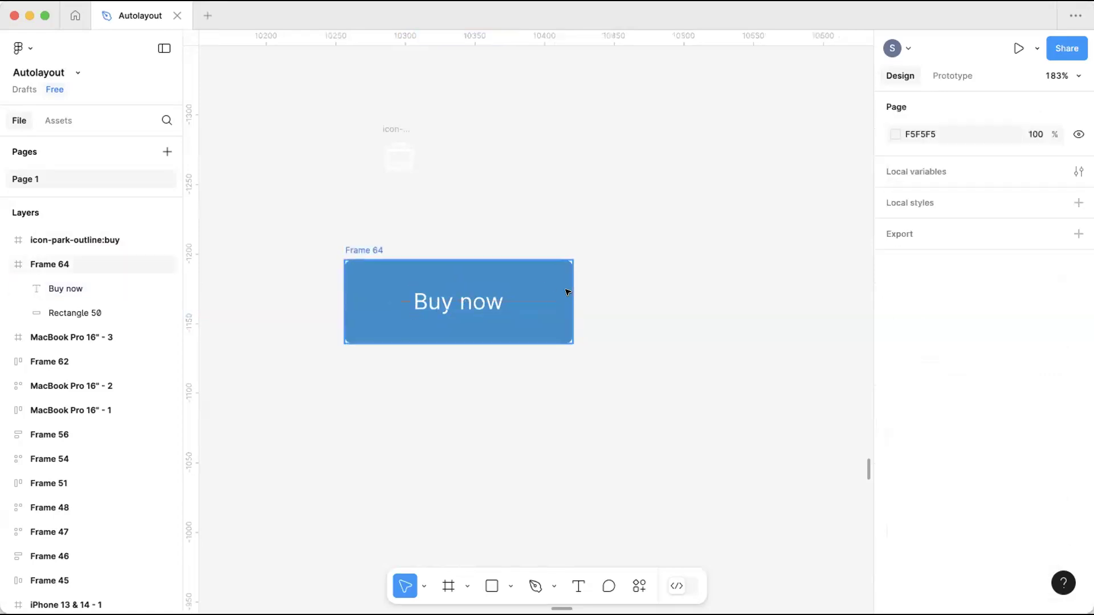
Try to widen the button by stretching Frame 64 to a width of about 319.
{"action": "left_click", "coordinate": [572, 290]}
{"action": "left_click_drag", "start_coordinate": [572, 290], "coordinate": [783, 284]}
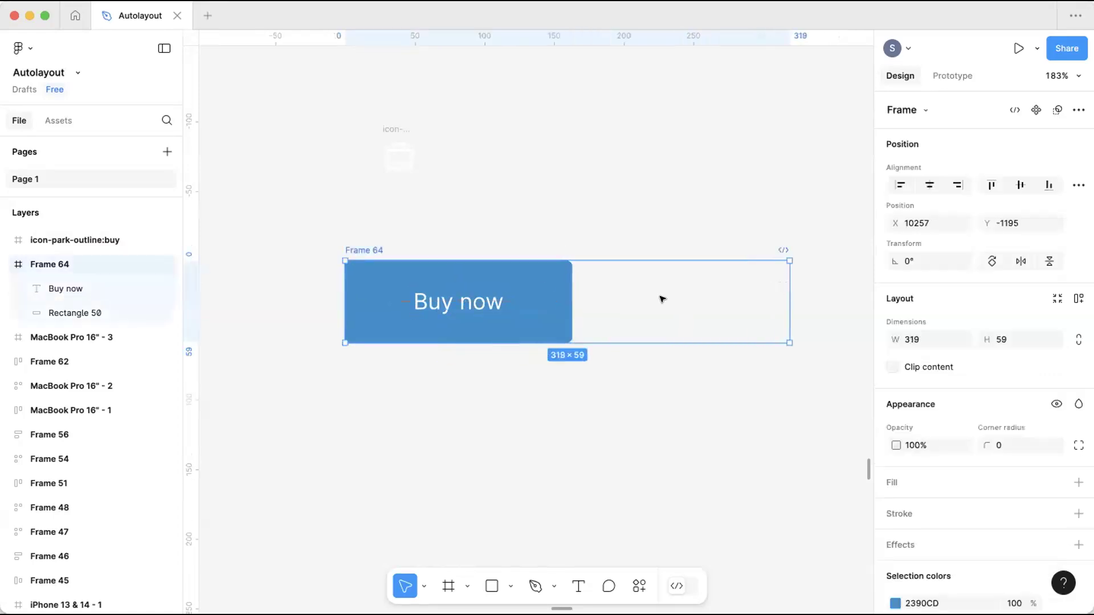
{"action": "left_click", "coordinate": [507, 298]}
Widen the blue rectangle inside Frame 64 to about 274 and recentre the Buy now text on it.
{"action": "double_click", "coordinate": [565, 301]}
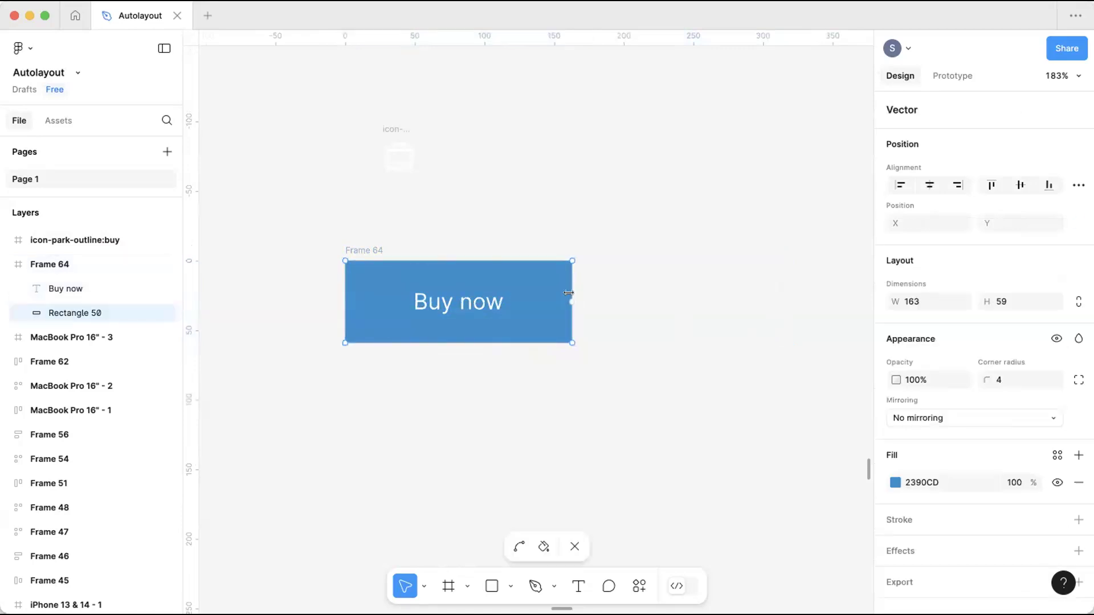
{"action": "key", "text": "Escape"}
{"action": "left_click_drag", "start_coordinate": [570, 291], "coordinate": [724, 290]}
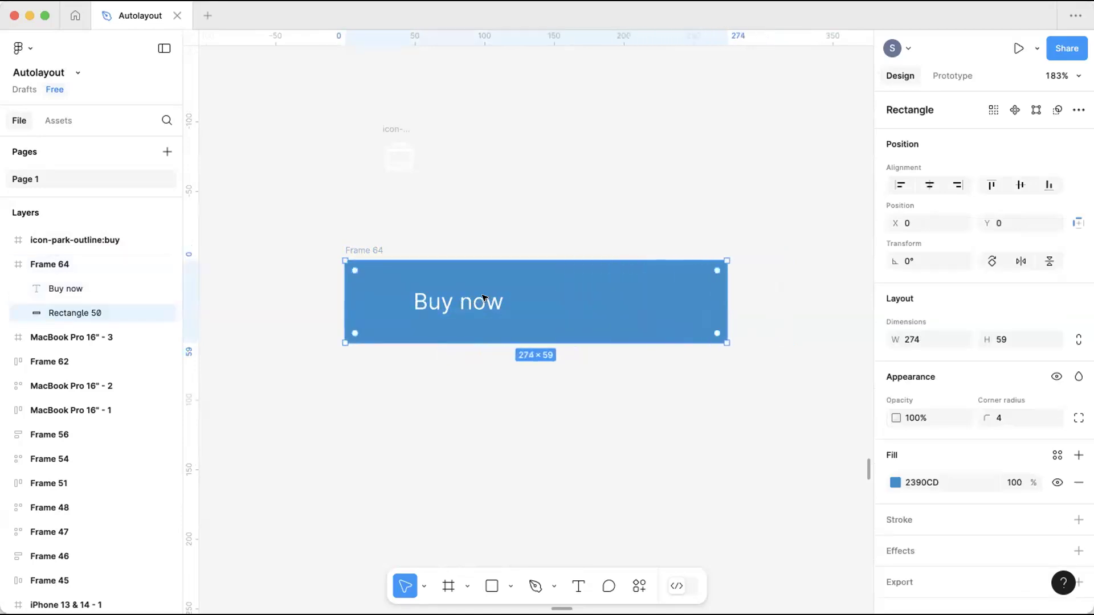
{"action": "left_click", "coordinate": [463, 302]}
{"action": "left_click_drag", "start_coordinate": [506, 303], "coordinate": [541, 303]}
{"action": "left_click", "coordinate": [488, 256]}
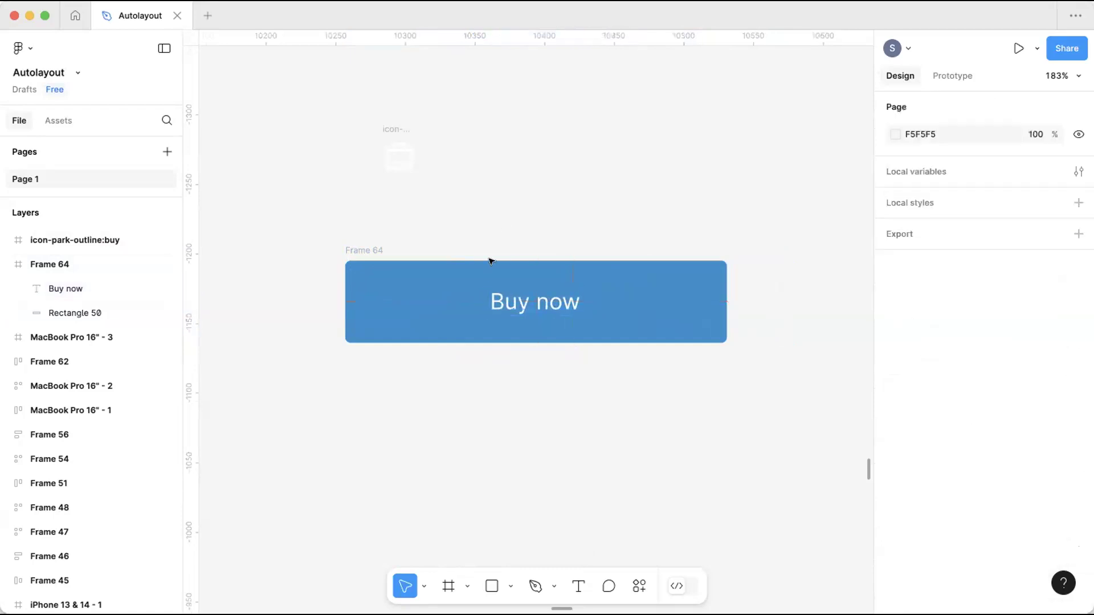
Move the bag icon from the canvas onto the blue button, beside the Buy now text.
{"action": "scroll", "coordinate": [484, 213], "scroll_direction": "right", "scroll_amount": 3}
{"action": "scroll", "coordinate": [473, 273], "scroll_direction": "up", "scroll_amount": 2}
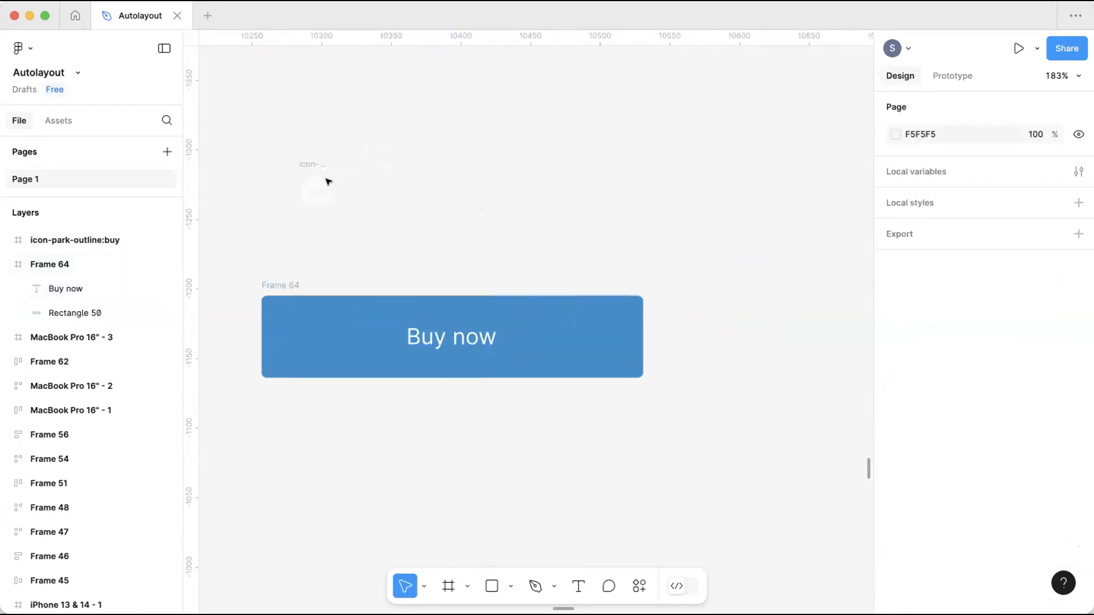
{"action": "left_click_drag", "start_coordinate": [308, 164], "coordinate": [336, 310]}
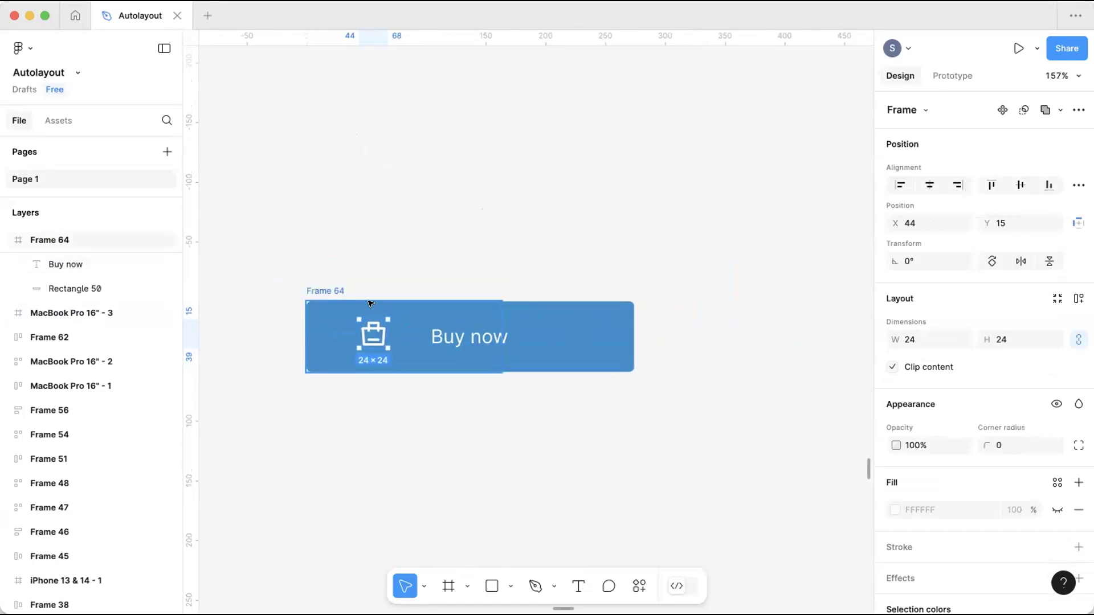
Delete Frame 64 with the whole Buy now button.
{"action": "scroll", "coordinate": [349, 293], "scroll_direction": "down", "scroll_amount": 5}
{"action": "left_click", "coordinate": [349, 291]}
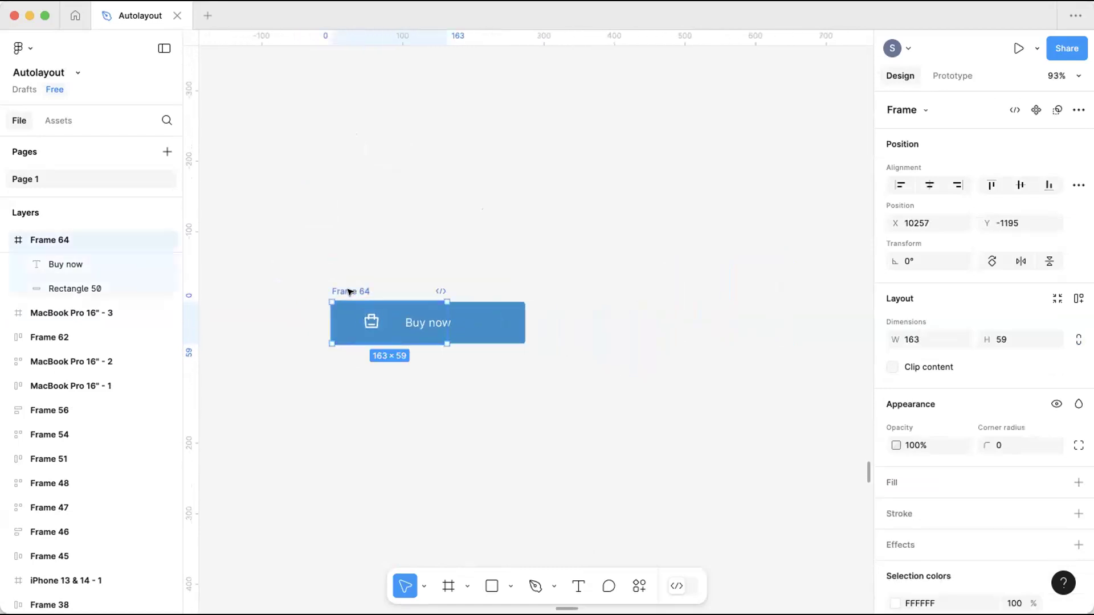
{"action": "key", "text": "Delete"}
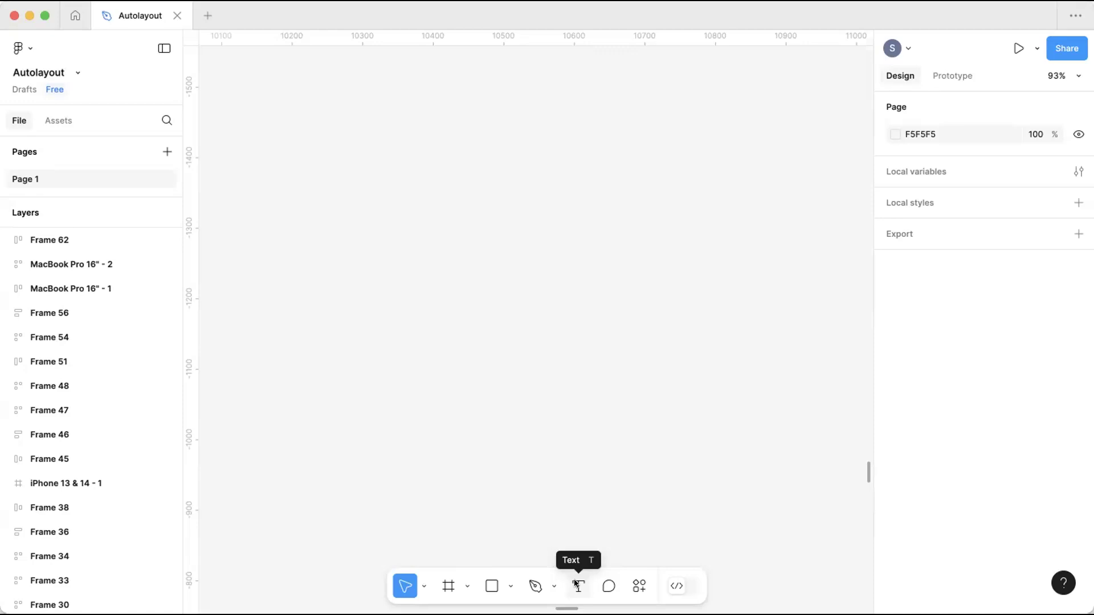
Add a text layer reading "Download" on the empty canvas.
{"action": "left_click", "coordinate": [577, 585]}
{"action": "left_click", "coordinate": [485, 315]}
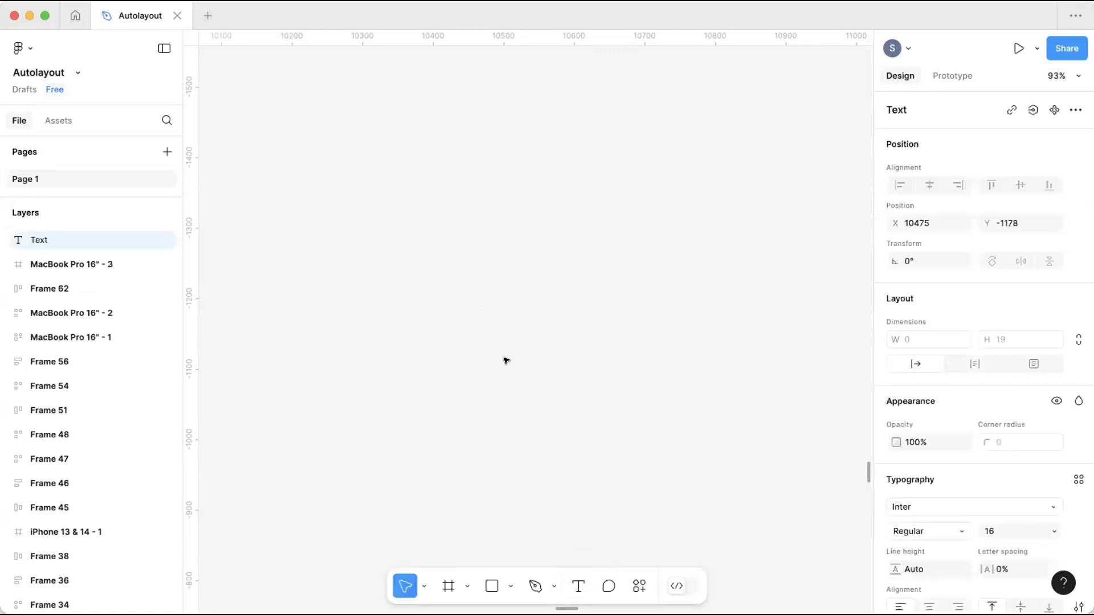
{"action": "type", "text": "Downlo"}
{"action": "type", "text": "ad"}
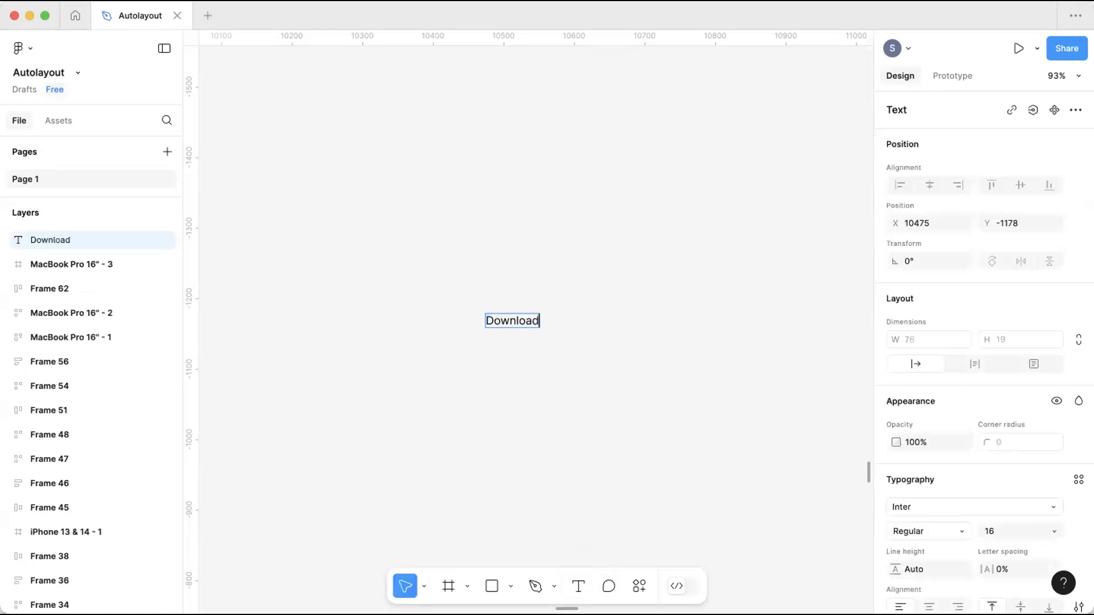
{"action": "key", "text": "Escape"}
{"action": "scroll", "coordinate": [501, 310], "scroll_direction": "up", "scroll_amount": 5}
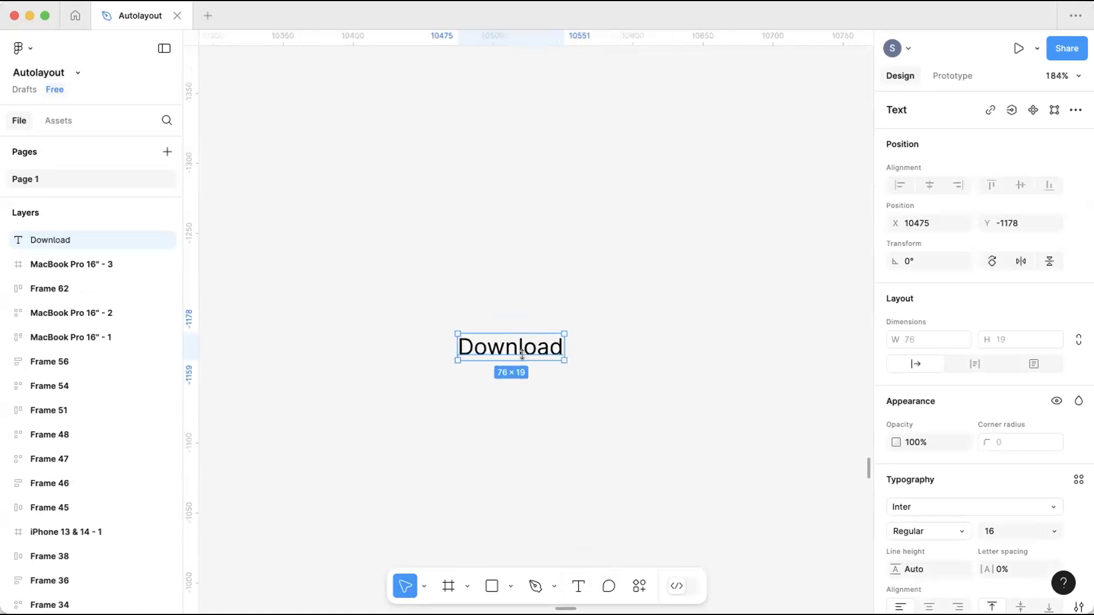
Try a white FFFFFF fill on the Download text, and undo it.
{"action": "scroll", "coordinate": [918, 480], "scroll_direction": "down", "scroll_amount": 5}
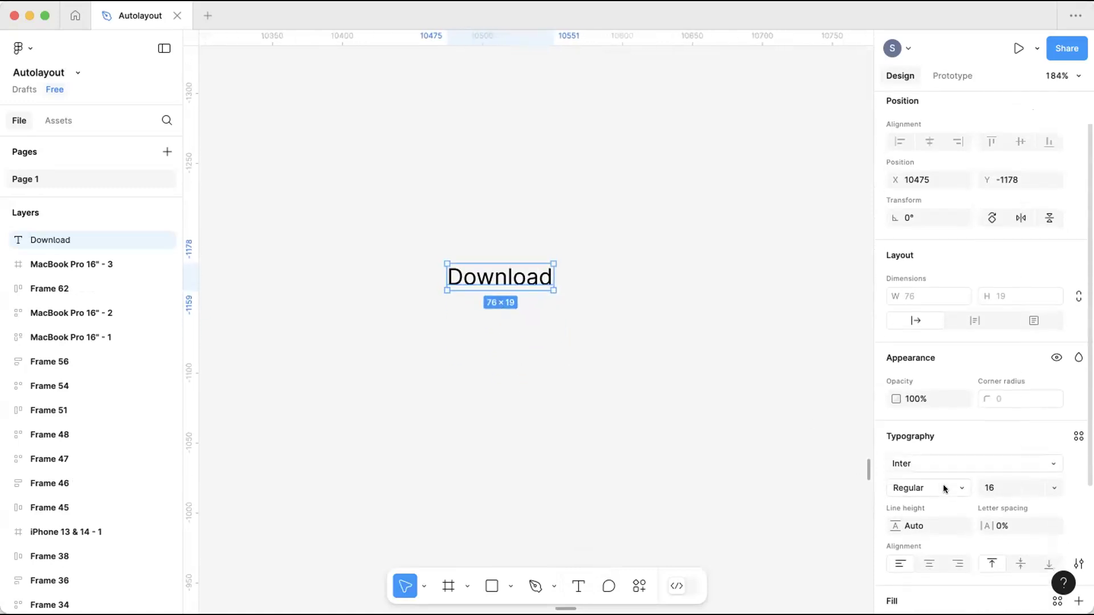
{"action": "left_click", "coordinate": [895, 460]}
{"action": "left_click_drag", "start_coordinate": [718, 256], "coordinate": [555, 117]}
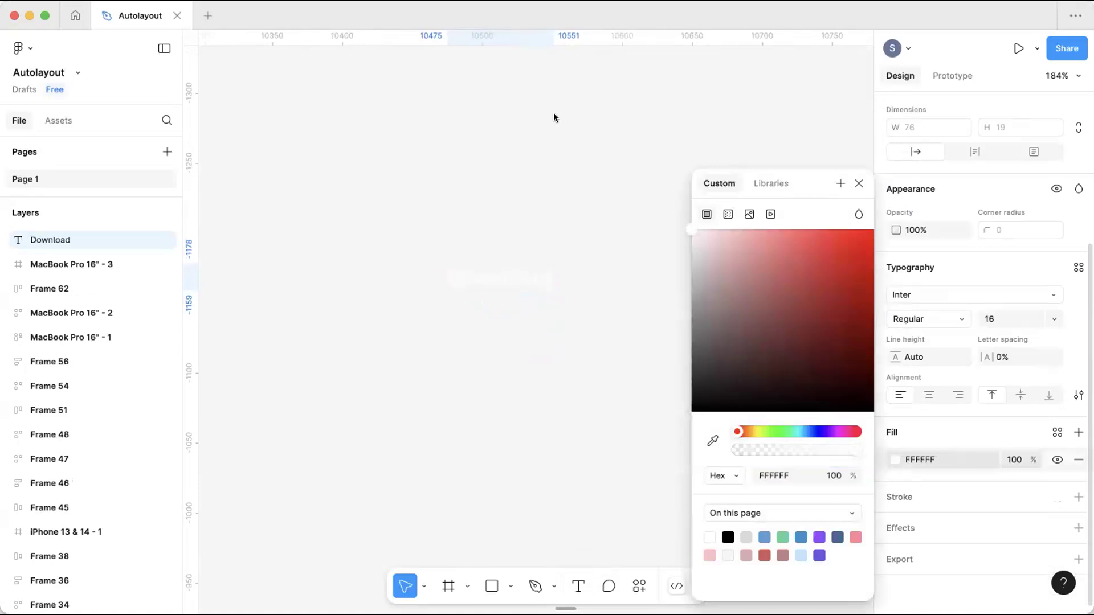
{"action": "left_click", "coordinate": [466, 249]}
{"action": "left_click", "coordinate": [480, 279]}
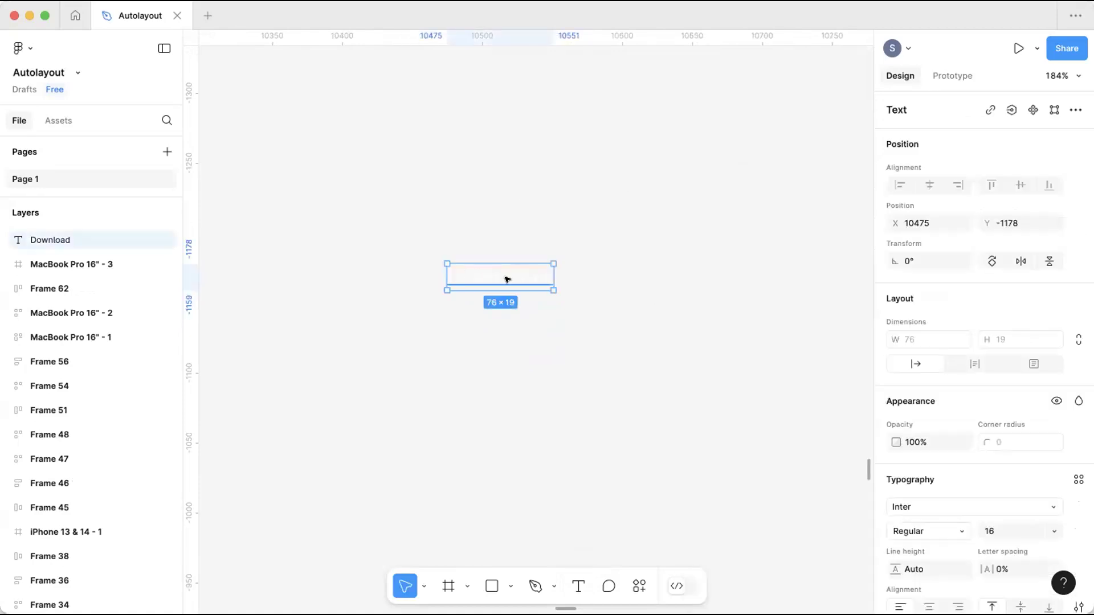
{"action": "key", "text": "super+z"}
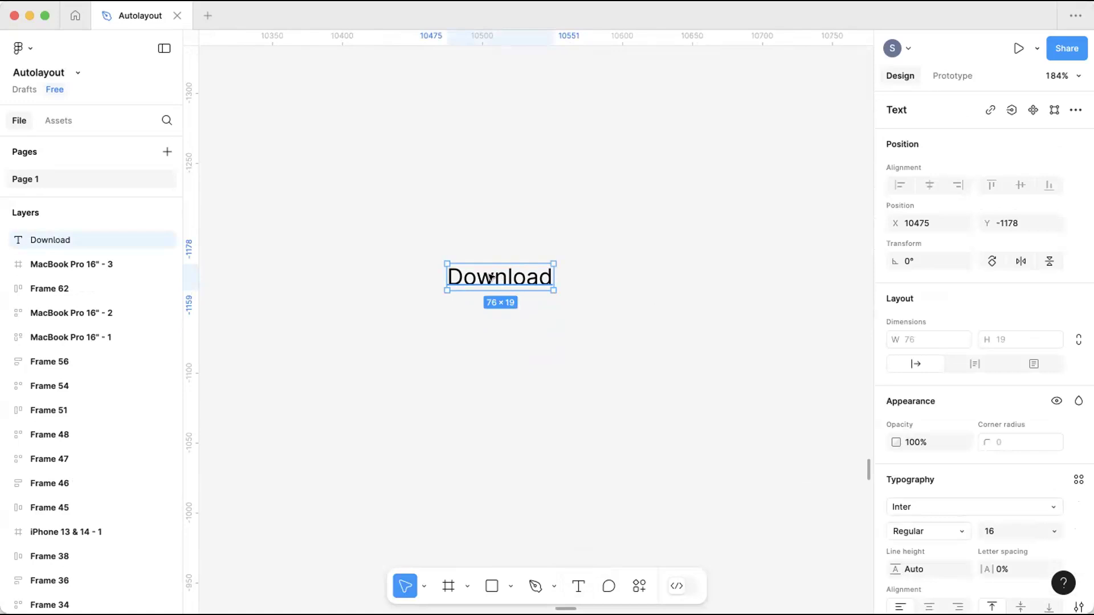
{"action": "right_click", "coordinate": [491, 277]}
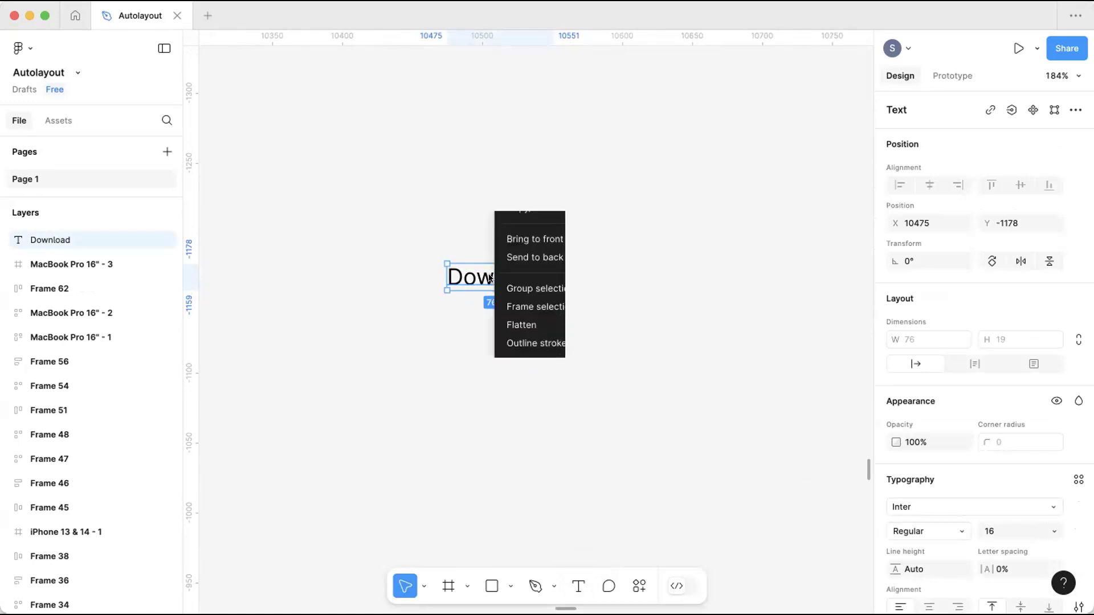
{"action": "left_click", "coordinate": [478, 288]}
{"action": "left_click", "coordinate": [670, 263]}
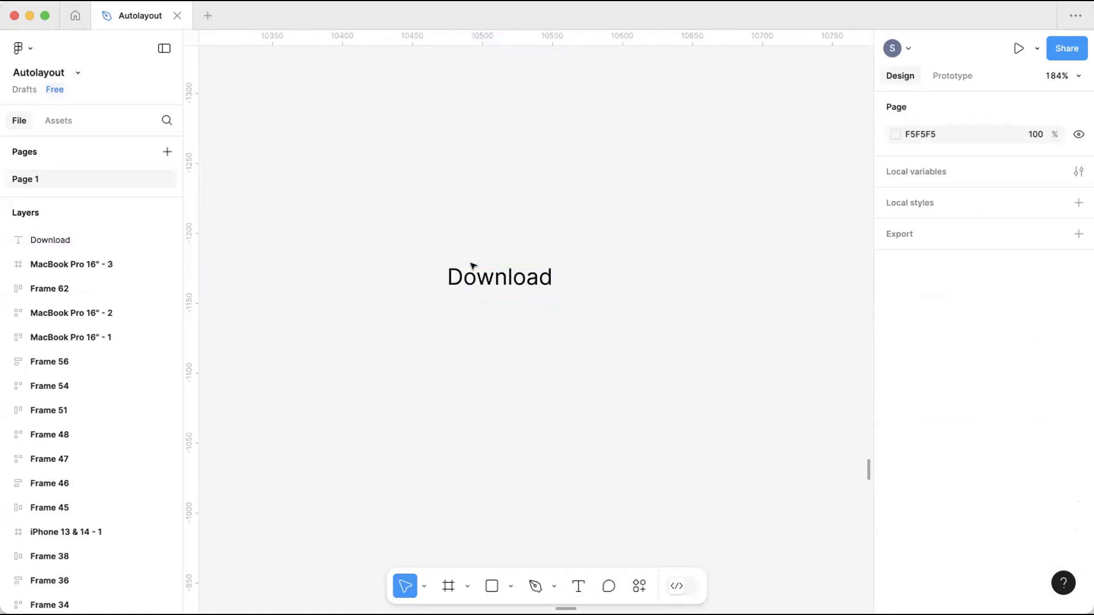
{"action": "left_click", "coordinate": [492, 277]}
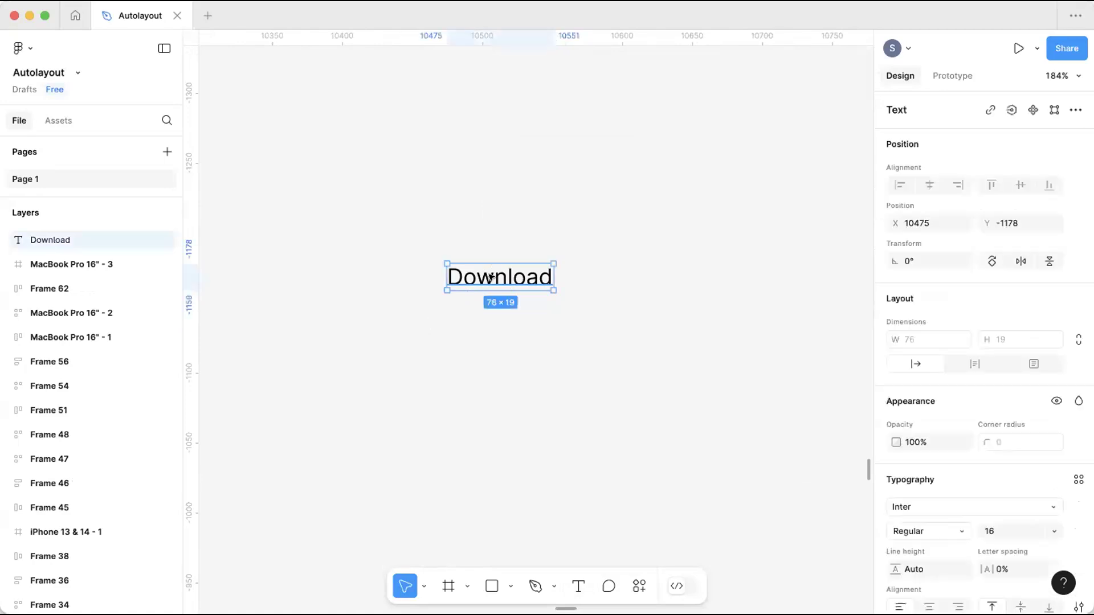
{"action": "right_click", "coordinate": [490, 278]}
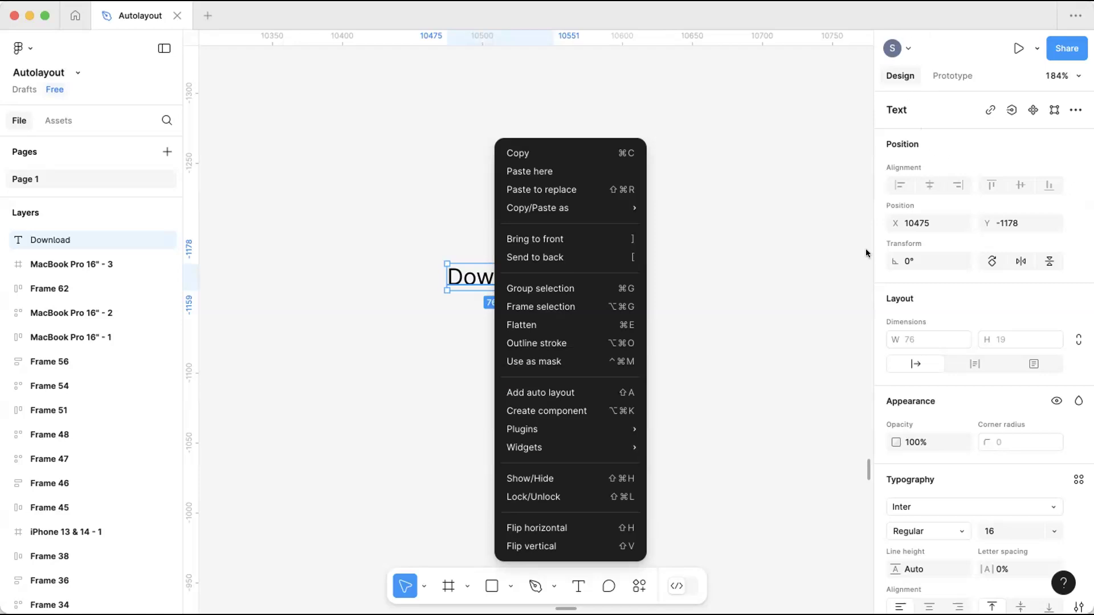
{"action": "left_click", "coordinate": [432, 389]}
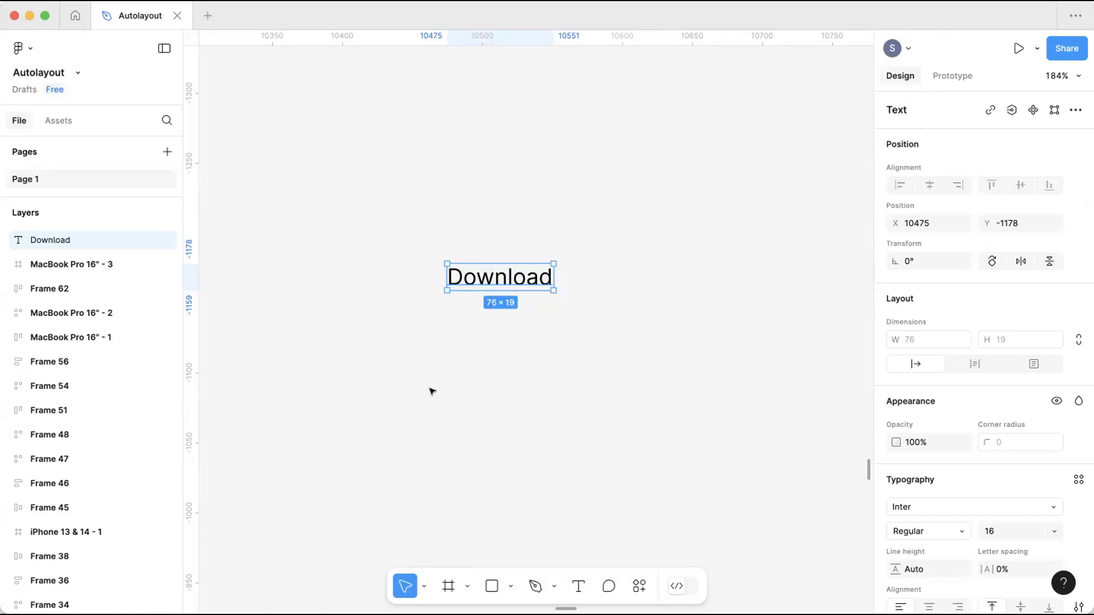
{"action": "left_click", "coordinate": [432, 391]}
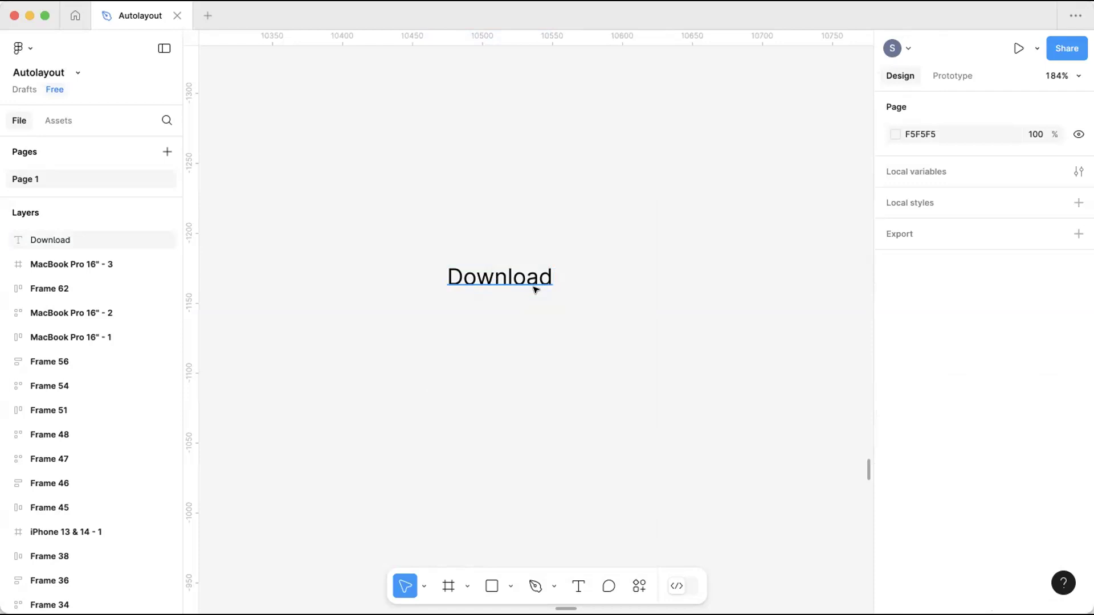
Add auto layout to the Download text.
{"action": "scroll", "coordinate": [502, 276], "scroll_direction": "right", "scroll_amount": 2}
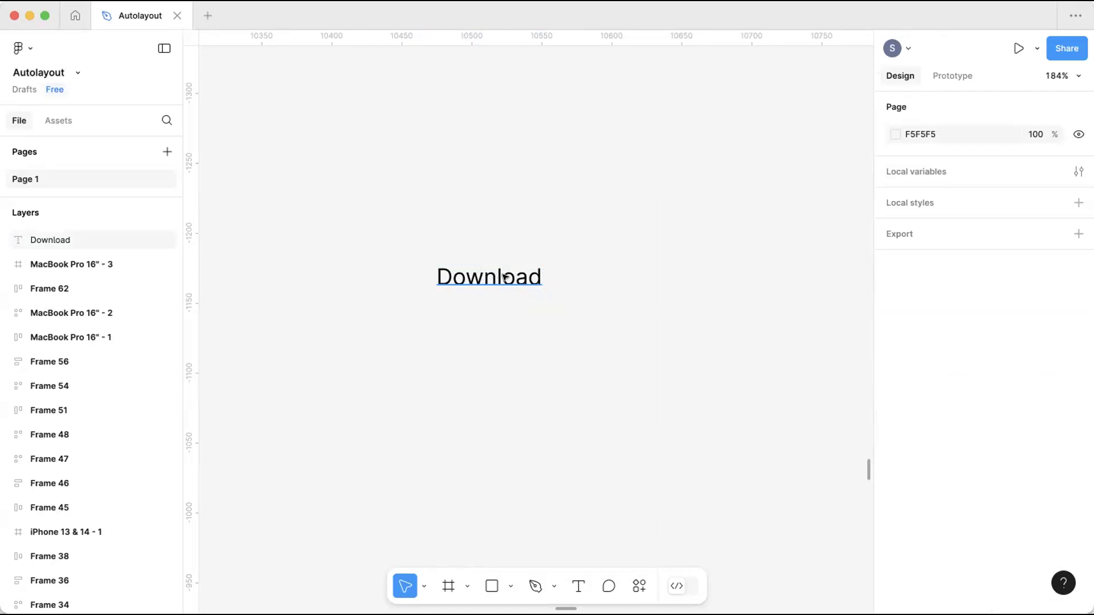
{"action": "left_click", "coordinate": [469, 278]}
{"action": "right_click", "coordinate": [469, 279]}
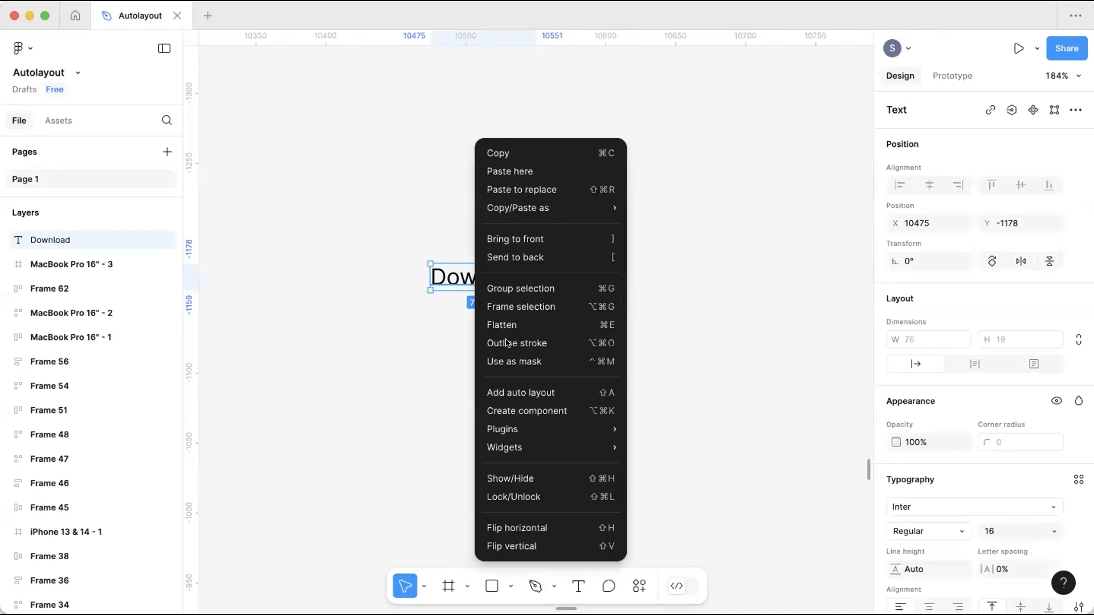
{"action": "left_click", "coordinate": [564, 393]}
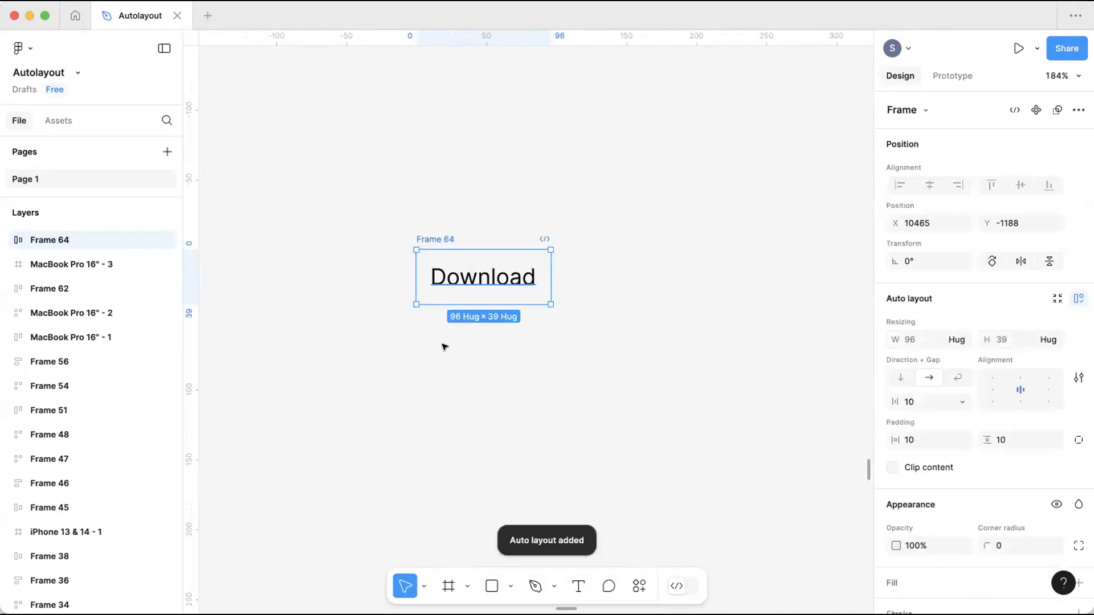
Add a fill to the Download auto layout frame and set it to the page's green, 51D68E.
{"action": "scroll", "coordinate": [459, 261], "scroll_direction": "left", "scroll_amount": 1}
{"action": "scroll", "coordinate": [459, 261], "scroll_direction": "left", "scroll_amount": 3}
{"action": "scroll", "coordinate": [459, 261], "scroll_direction": "down", "scroll_amount": 2}
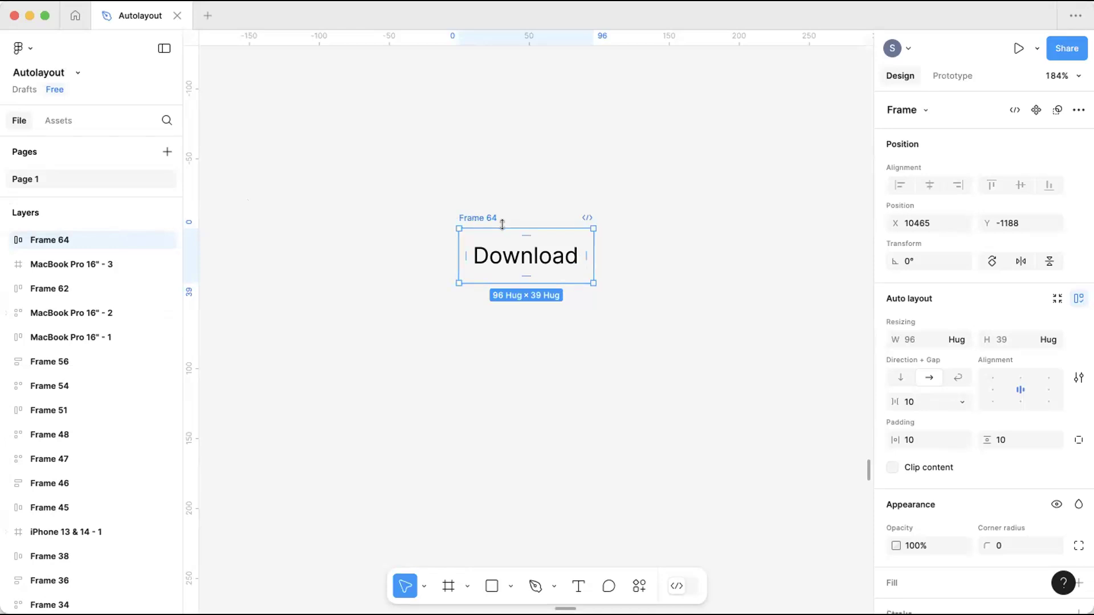
{"action": "scroll", "coordinate": [994, 465], "scroll_direction": "down", "scroll_amount": 1}
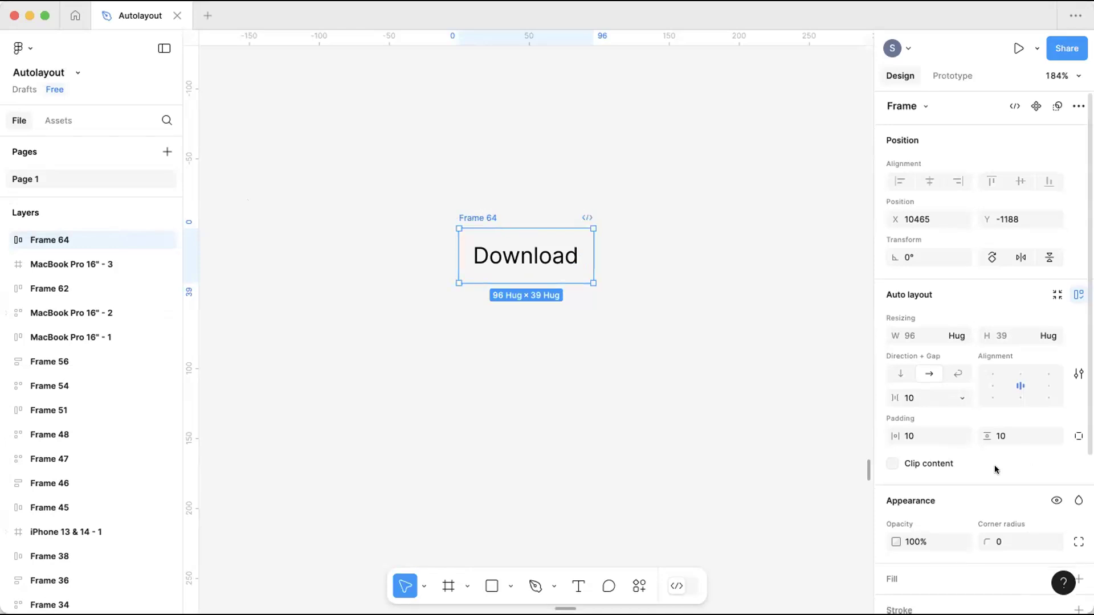
{"action": "scroll", "coordinate": [994, 465], "scroll_direction": "down", "scroll_amount": 4}
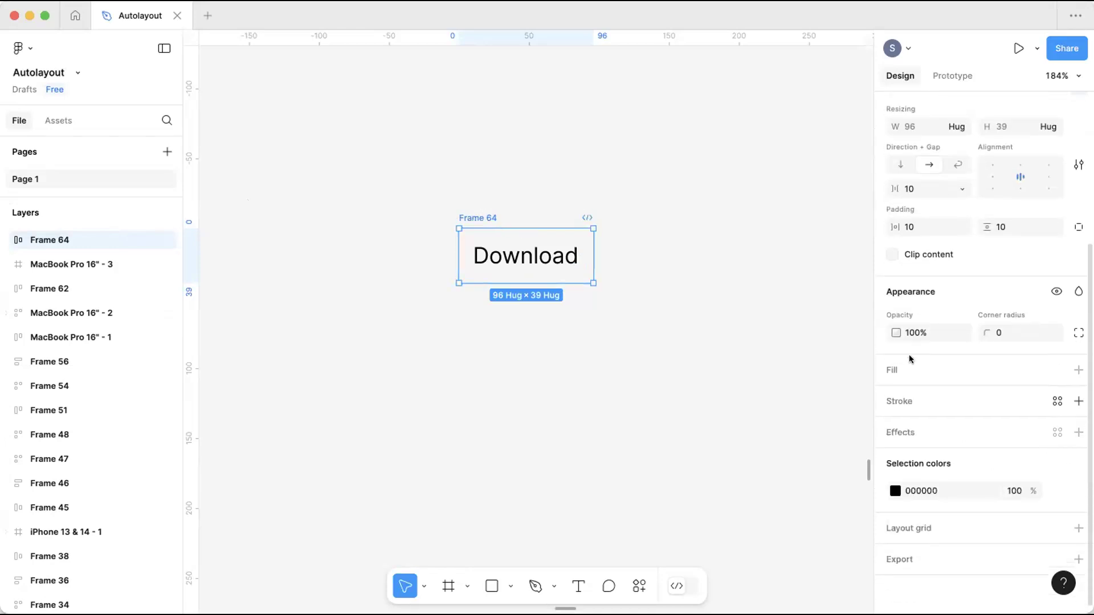
{"action": "left_click", "coordinate": [1077, 370]}
{"action": "left_click", "coordinate": [895, 397]}
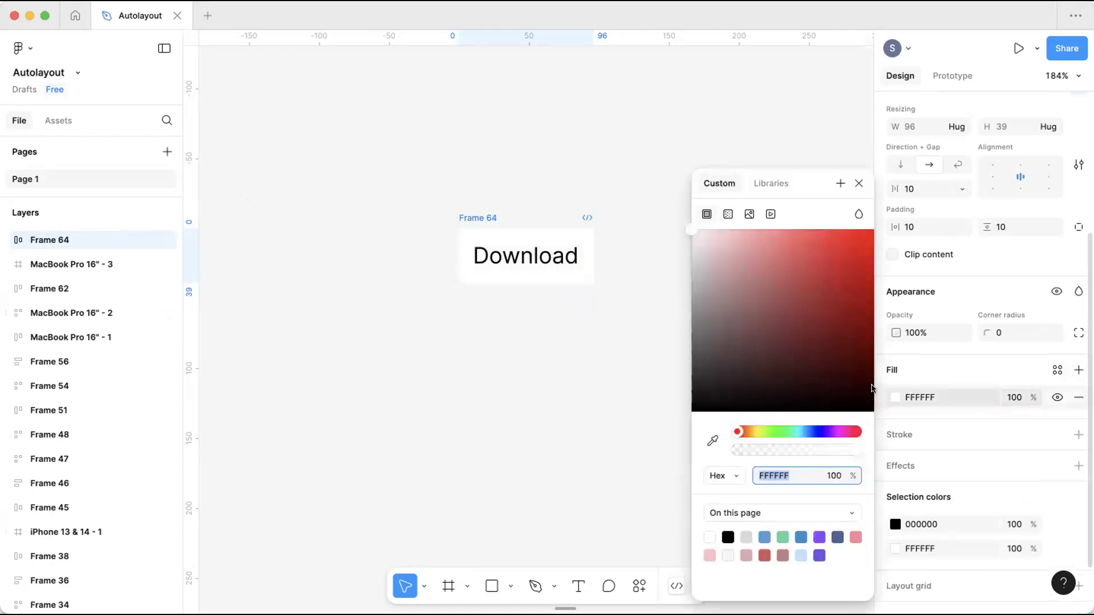
{"action": "left_click", "coordinate": [783, 536]}
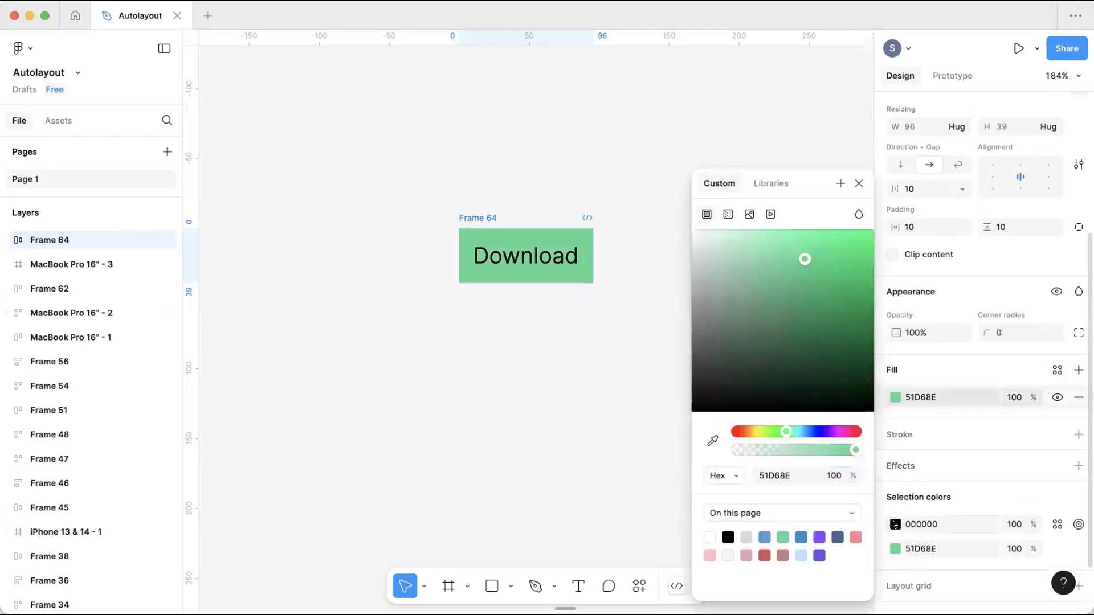
Set the colour of the Download text to white, FFFFFF.
{"action": "left_click", "coordinate": [895, 524]}
{"action": "left_click_drag", "start_coordinate": [789, 301], "coordinate": [572, 198]}
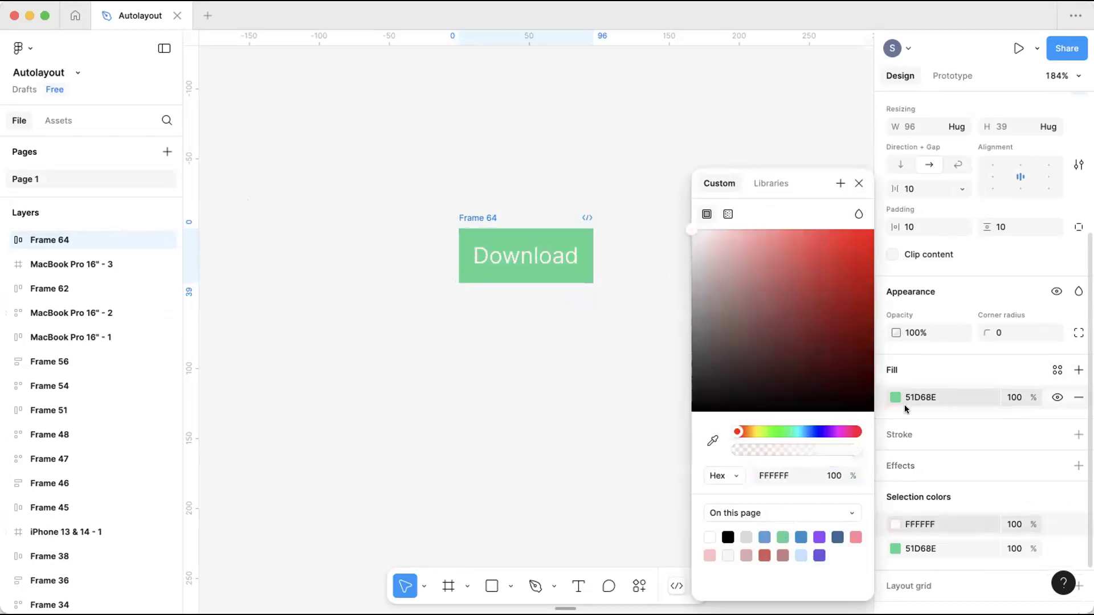
{"action": "left_click", "coordinate": [783, 537]}
{"action": "left_click_drag", "start_coordinate": [802, 254], "coordinate": [655, 242]}
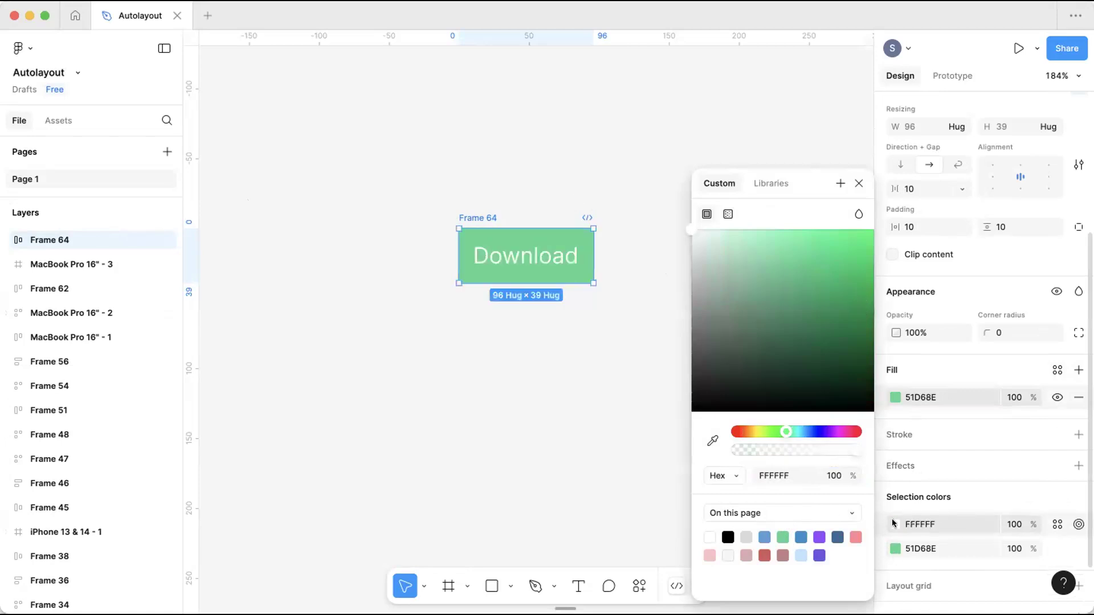
{"action": "left_click", "coordinate": [606, 311]}
Darken the Download frame's fill to the green 099C4D.
{"action": "left_click", "coordinate": [542, 274]}
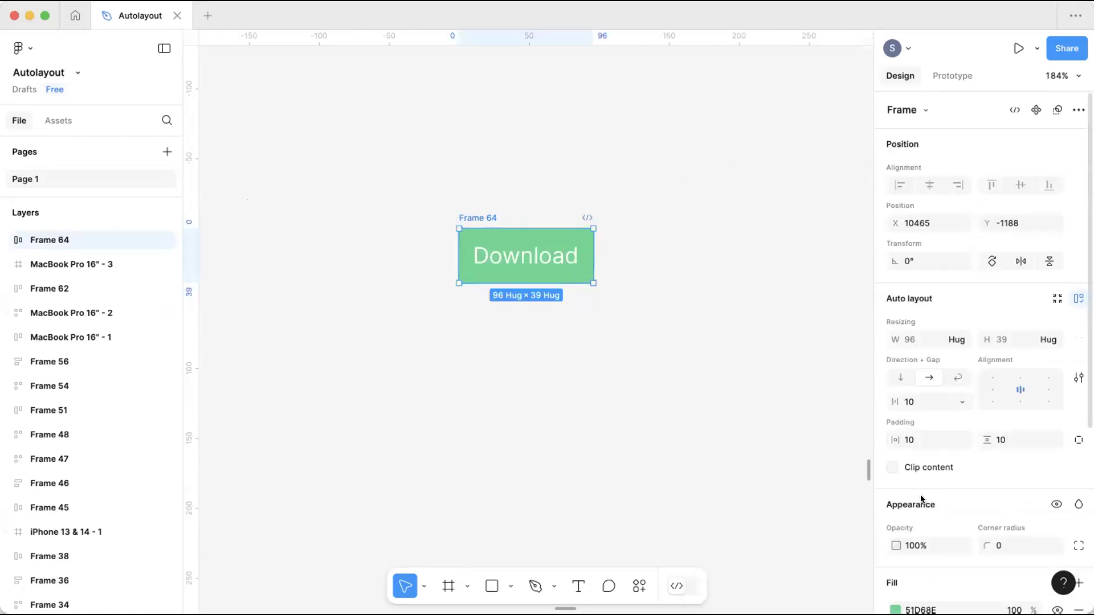
{"action": "scroll", "coordinate": [921, 499], "scroll_direction": "down", "scroll_amount": 5}
{"action": "left_click", "coordinate": [895, 339]}
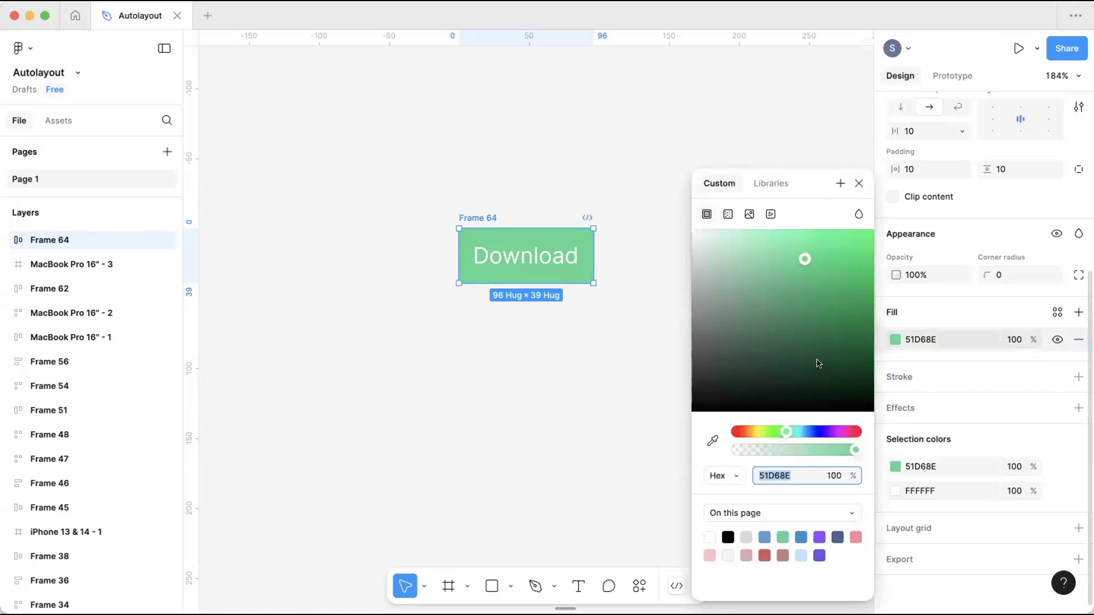
{"action": "left_click_drag", "start_coordinate": [853, 298], "coordinate": [863, 299]}
{"action": "left_click", "coordinate": [543, 315]}
{"action": "left_click", "coordinate": [485, 218]}
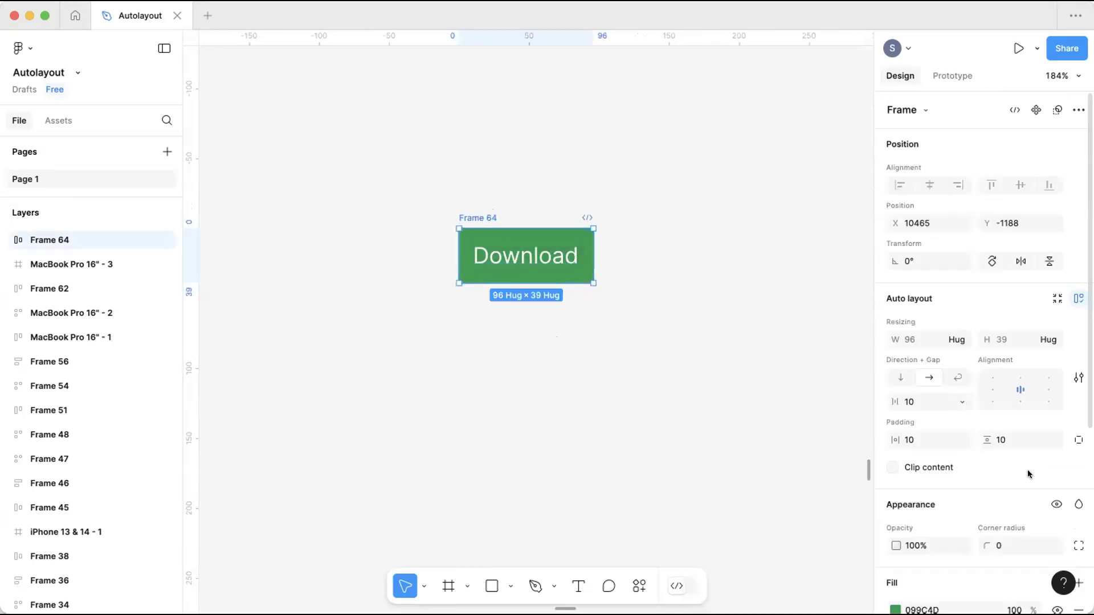
Set the Download frame's corner radius to 4 and its horizontal padding to 22.
{"action": "left_click", "coordinate": [1020, 545]}
{"action": "type", "text": "8"}
{"action": "left_click", "coordinate": [764, 508]}
{"action": "left_click_drag", "start_coordinate": [484, 215], "coordinate": [455, 205]}
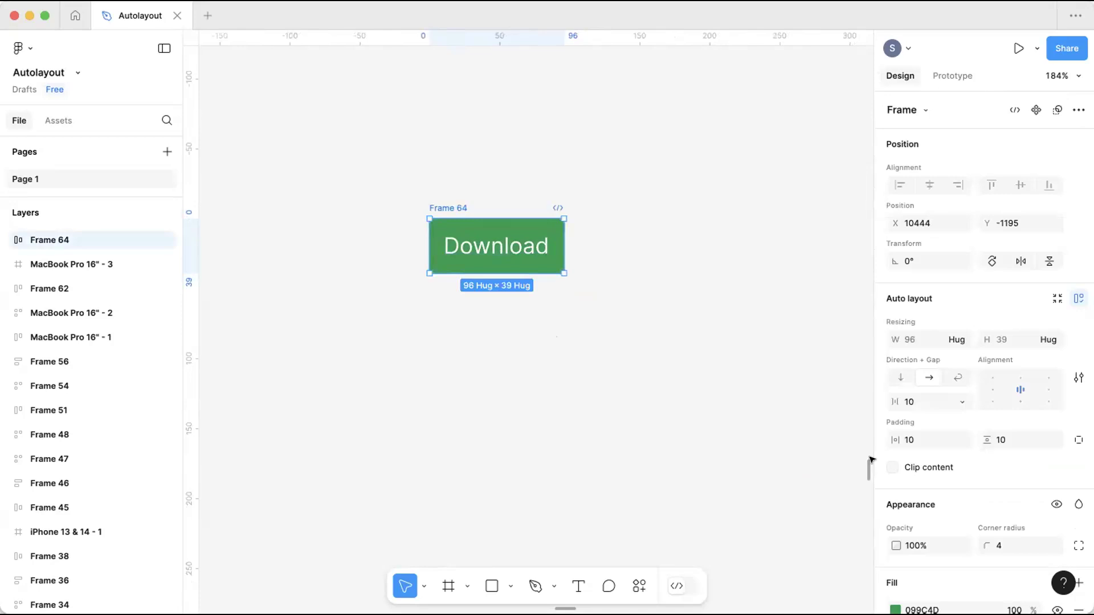
{"action": "left_click_drag", "start_coordinate": [889, 440], "coordinate": [914, 445]}
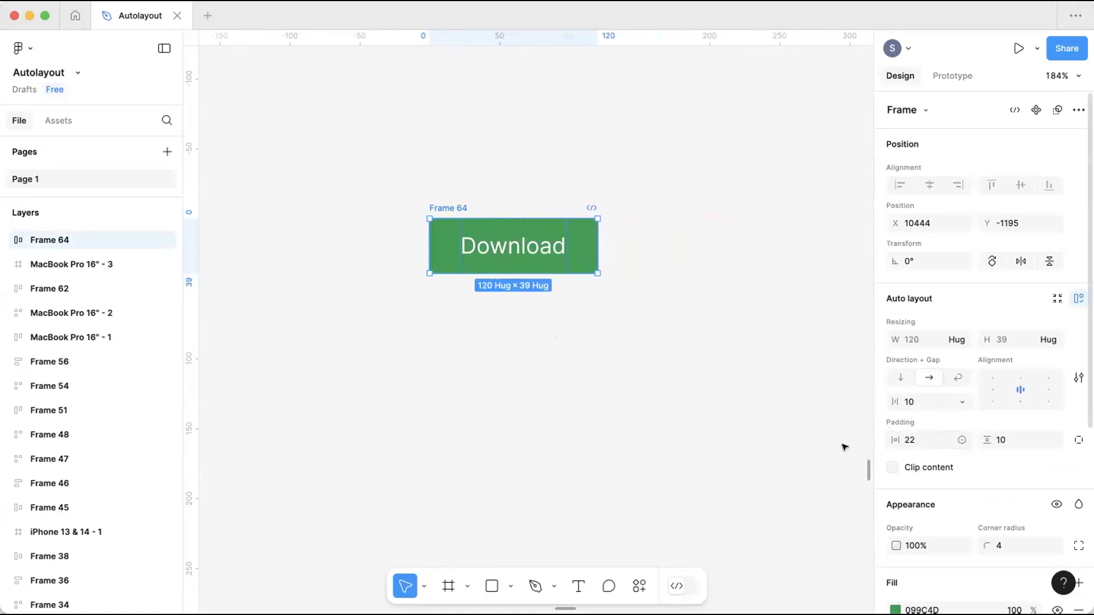
{"action": "left_click", "coordinate": [665, 213]}
Search the Iconify plugin for "download" and place the rounded-tray icon solar:download-linear on the canvas beside the Download frame.
{"action": "right_click", "coordinate": [667, 211]}
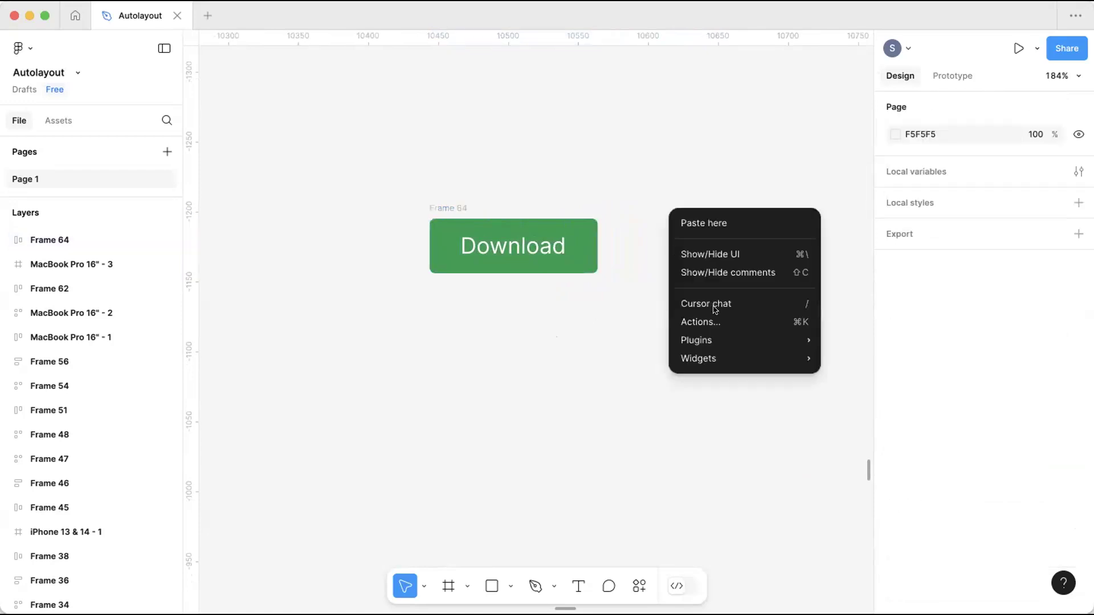
{"action": "mouse_move", "coordinate": [726, 338]}
{"action": "left_click", "coordinate": [884, 354]}
{"action": "left_click", "coordinate": [518, 105]}
{"action": "type", "text": "download"}
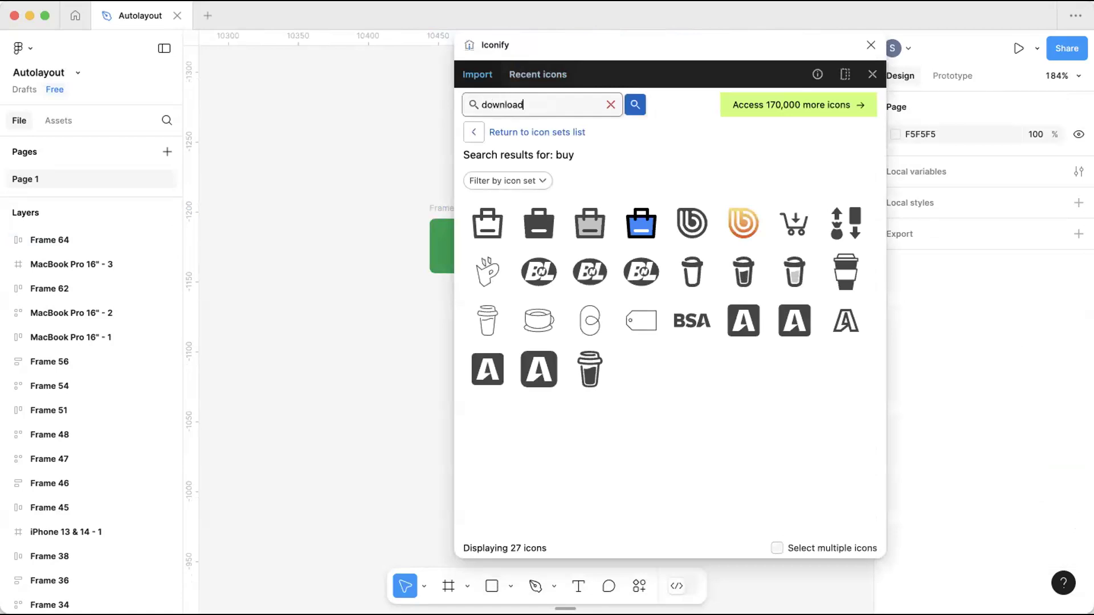
{"action": "key", "text": "Return"}
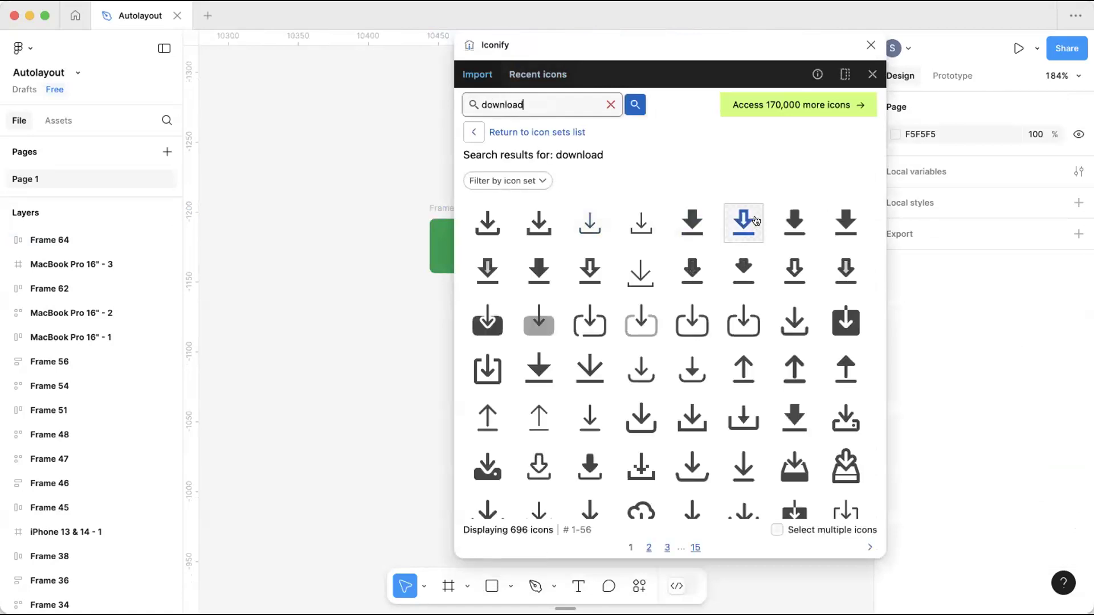
{"action": "left_click_drag", "start_coordinate": [691, 321], "coordinate": [345, 281]}
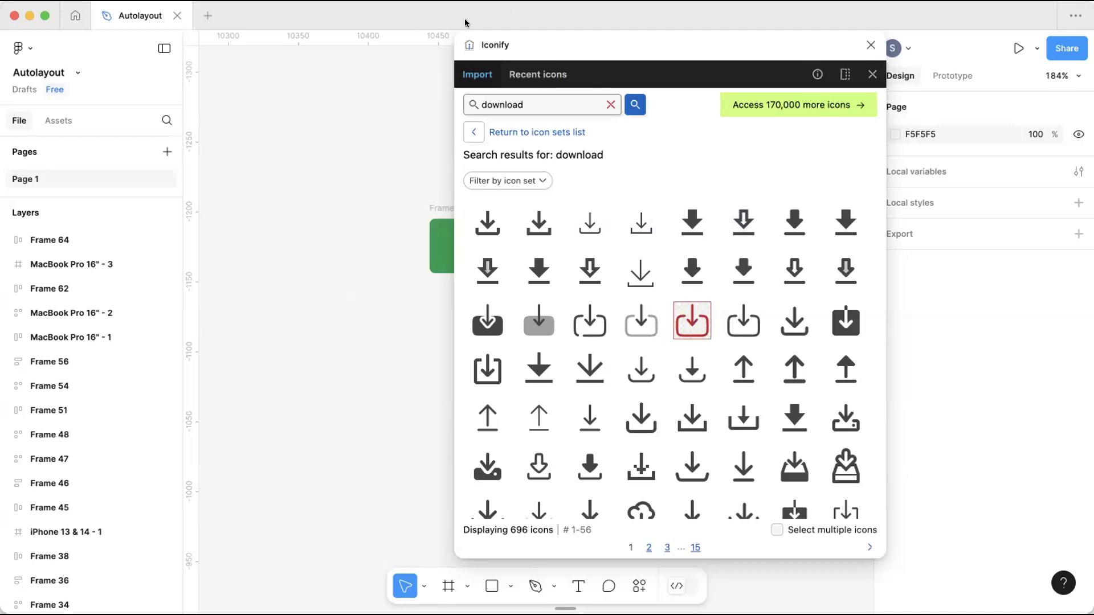
{"action": "left_click", "coordinate": [871, 45]}
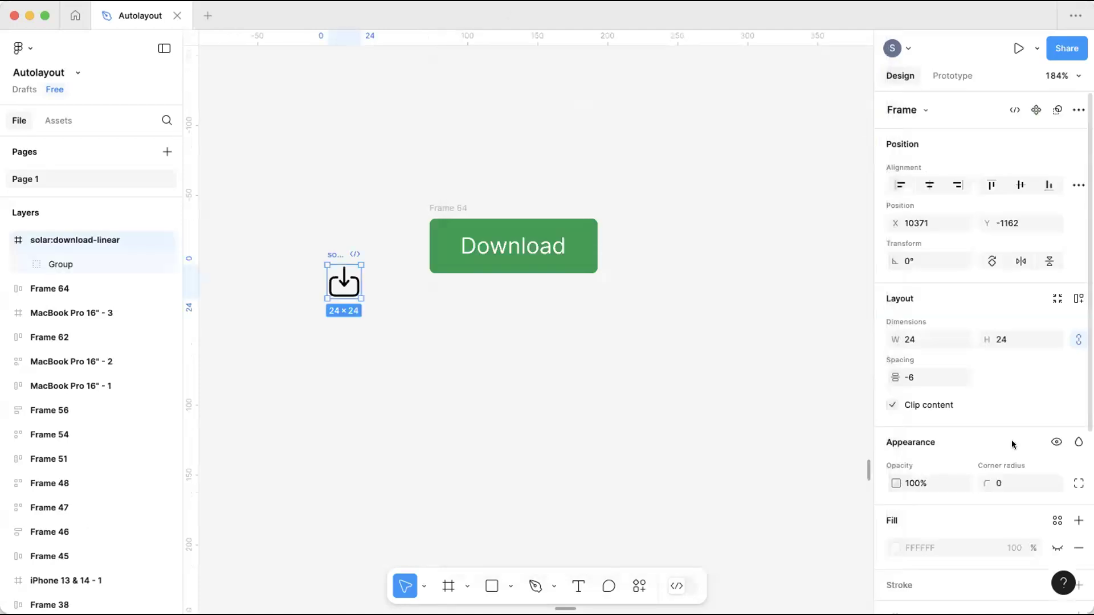
Set the download icon's colour to white, FFFFFF.
{"action": "scroll", "coordinate": [969, 442], "scroll_direction": "down", "scroll_amount": 5}
{"action": "left_click", "coordinate": [895, 411]}
{"action": "type", "text": "FFFFFF"}
{"action": "key", "text": "Return"}
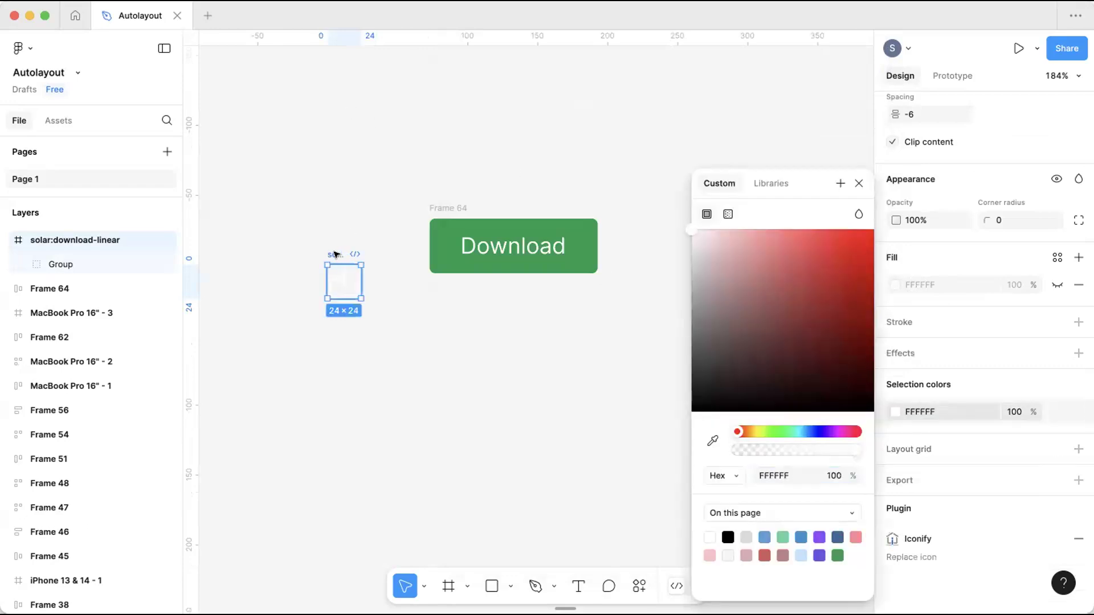
{"action": "left_click", "coordinate": [859, 183]}
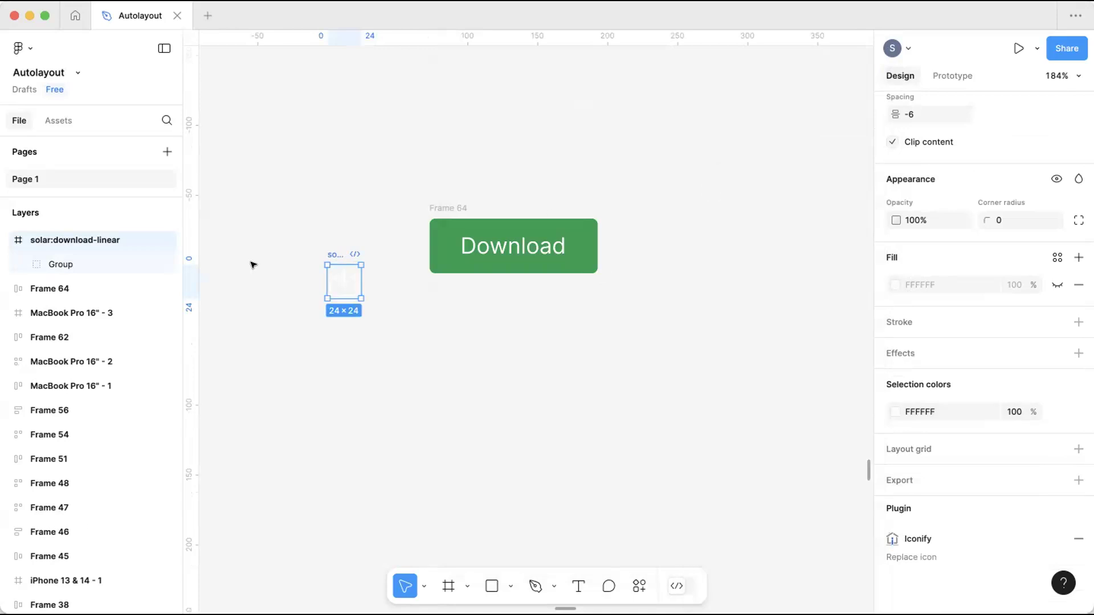
Move the white download icon into the Download auto layout frame, in front of the text.
{"action": "left_click_drag", "start_coordinate": [340, 251], "coordinate": [449, 226]}
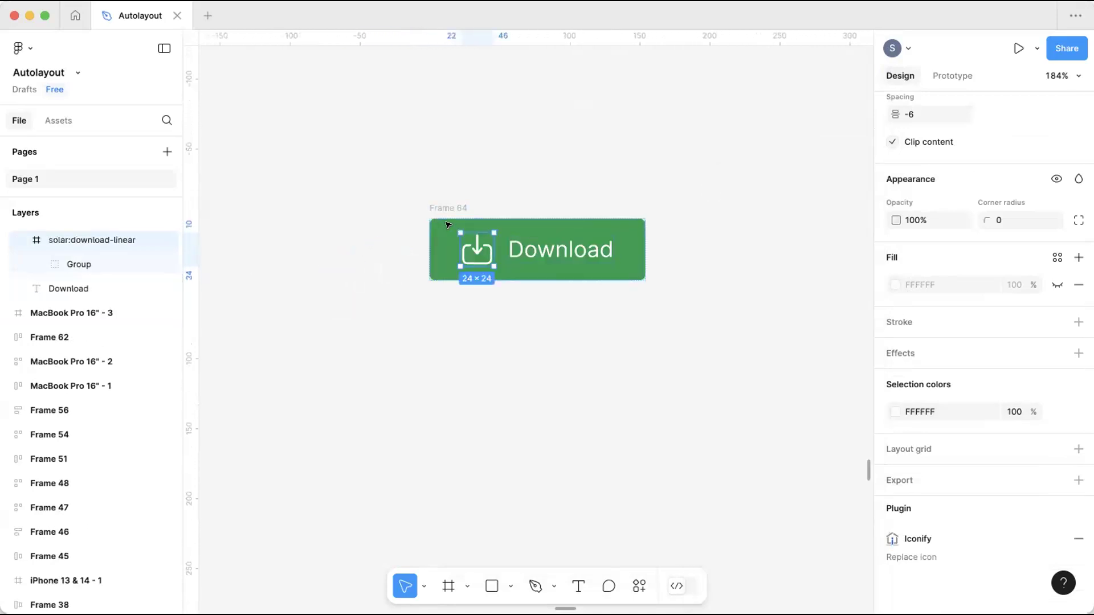
{"action": "left_click", "coordinate": [594, 349]}
{"action": "scroll", "coordinate": [515, 342], "scroll_direction": "up", "scroll_amount": 5}
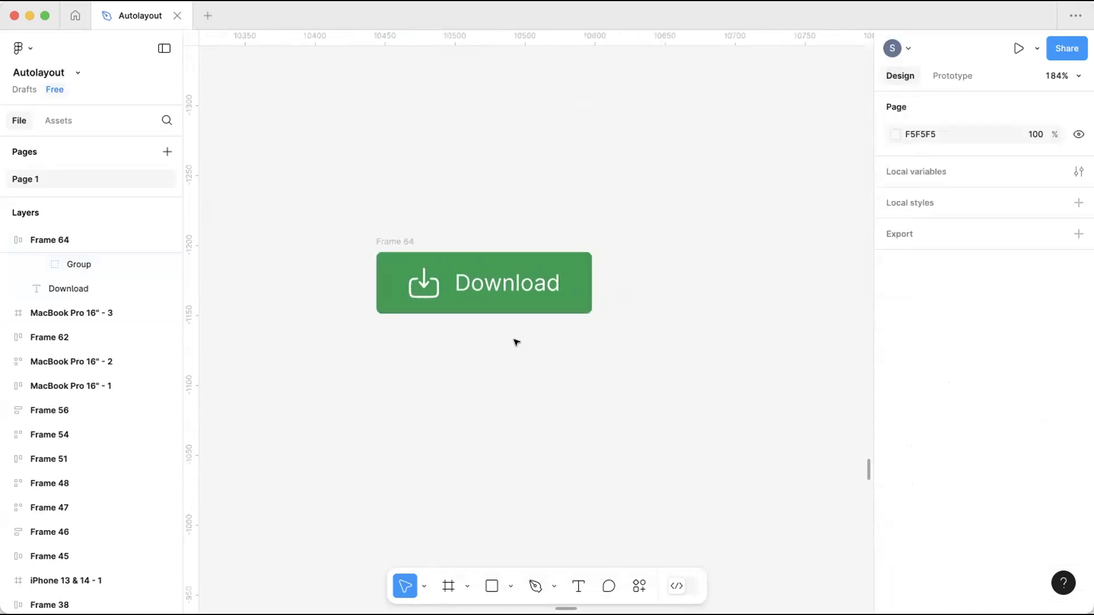
{"action": "scroll", "coordinate": [509, 348], "scroll_direction": "down", "scroll_amount": 3}
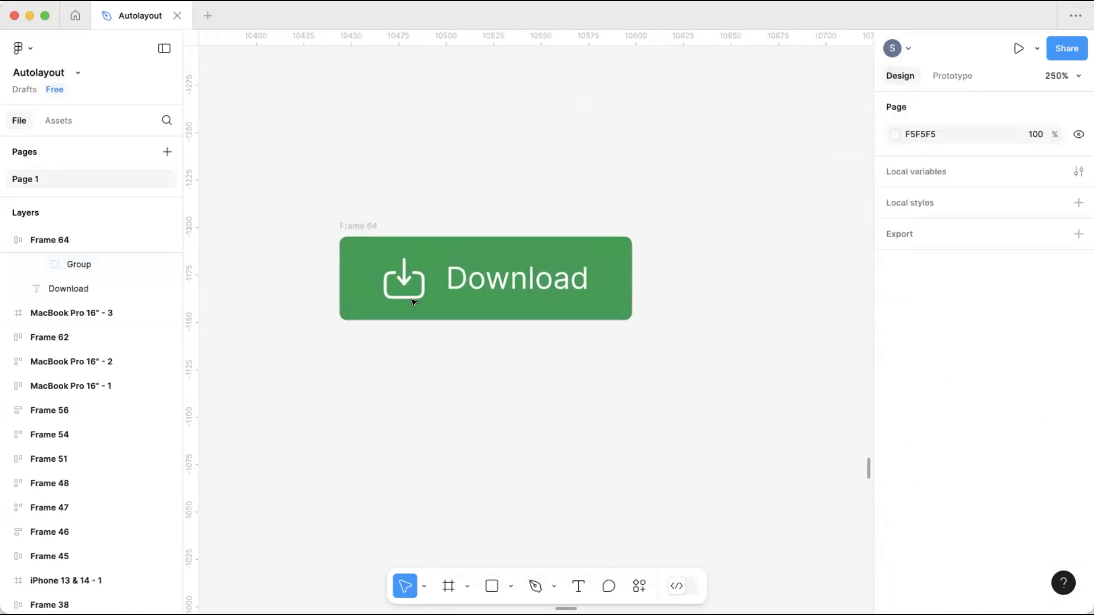
Select the icon and the Download text in turn to inspect how each sits inside the button.
{"action": "left_click", "coordinate": [396, 290]}
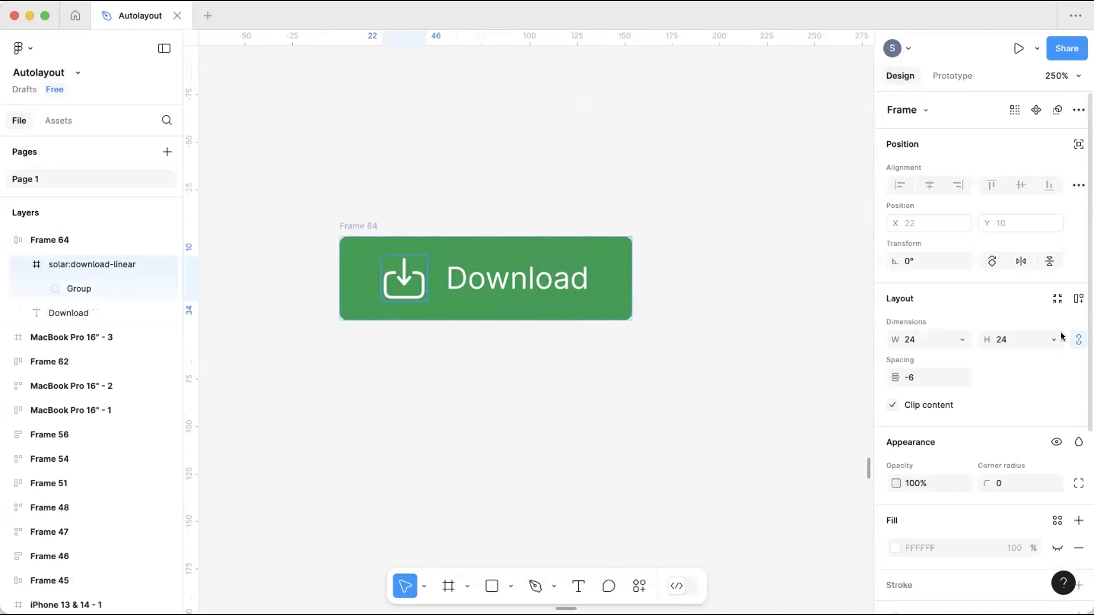
{"action": "left_click", "coordinate": [447, 386]}
{"action": "left_click", "coordinate": [516, 280]}
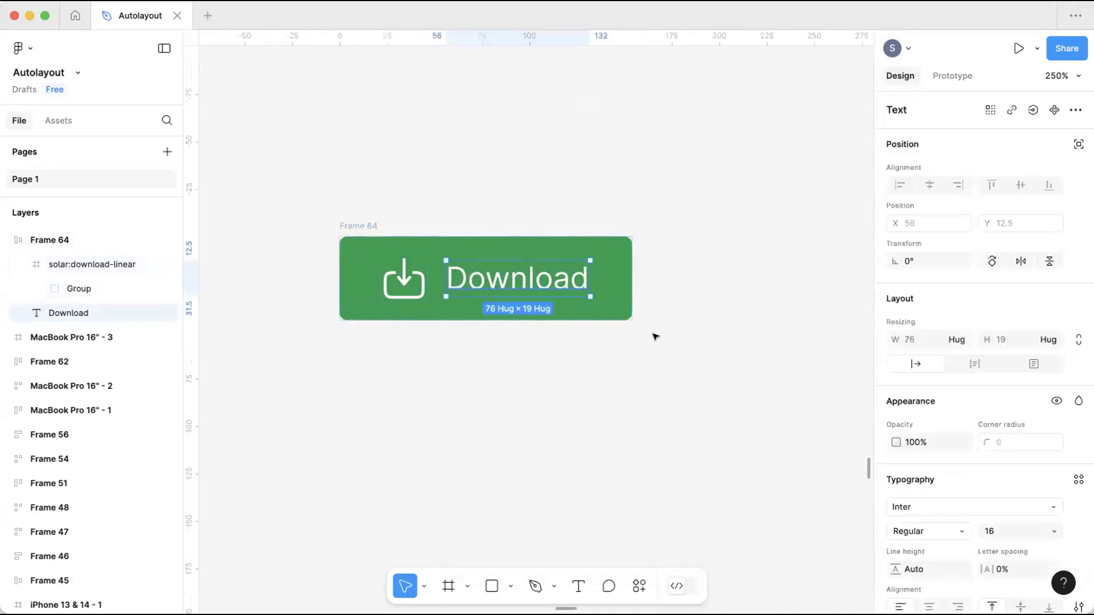
{"action": "left_click", "coordinate": [624, 228]}
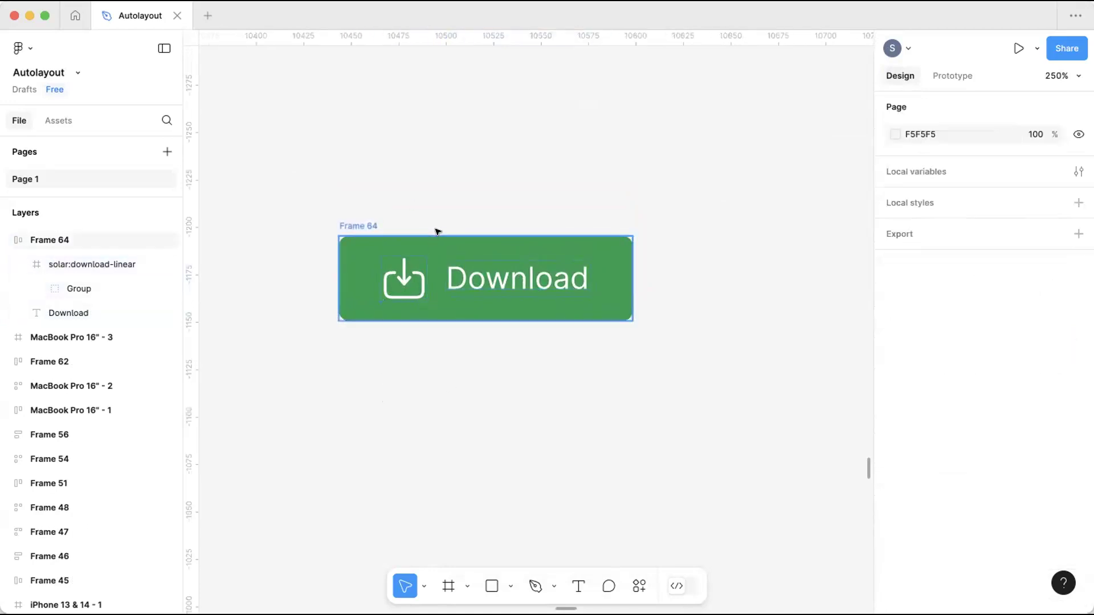
{"action": "scroll", "coordinate": [431, 309], "scroll_direction": "up", "scroll_amount": 1}
{"action": "scroll", "coordinate": [431, 309], "scroll_direction": "left", "scroll_amount": 1}
Take the download icon out of the Download frame and put it back in front of the text.
{"action": "left_click", "coordinate": [430, 313]}
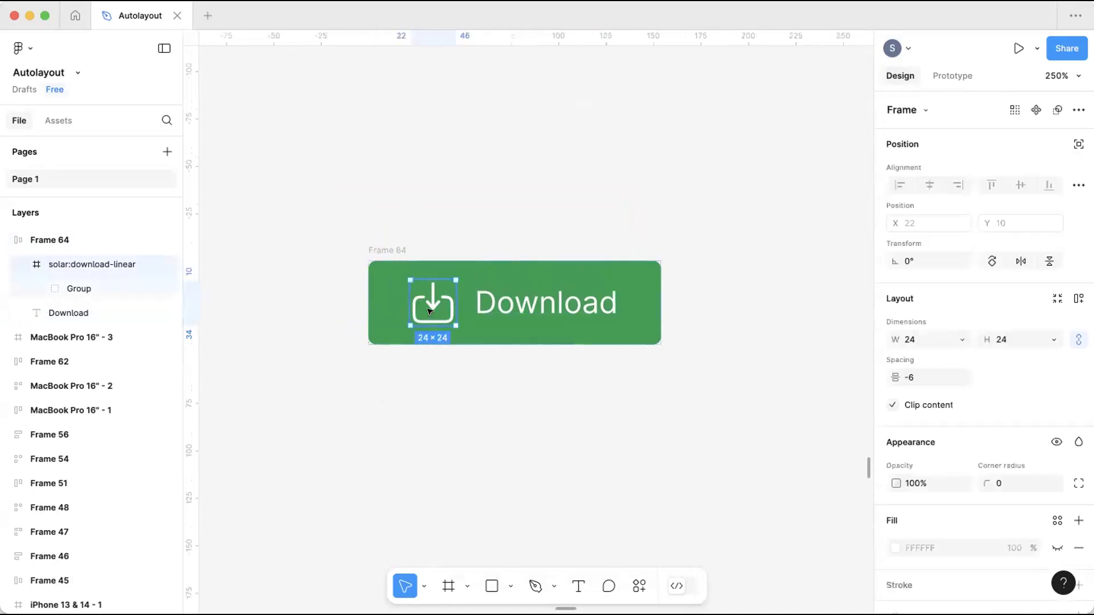
{"action": "left_click_drag", "start_coordinate": [430, 310], "coordinate": [433, 170]}
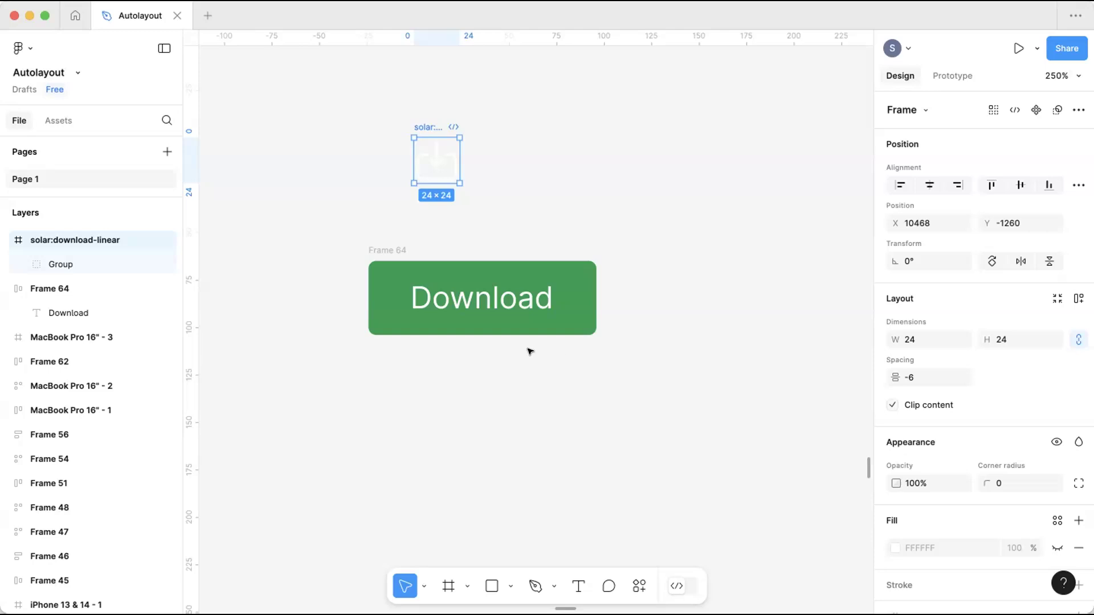
{"action": "scroll", "coordinate": [530, 349], "scroll_direction": "right", "scroll_amount": 10}
{"action": "scroll", "coordinate": [524, 339], "scroll_direction": "left", "scroll_amount": 12}
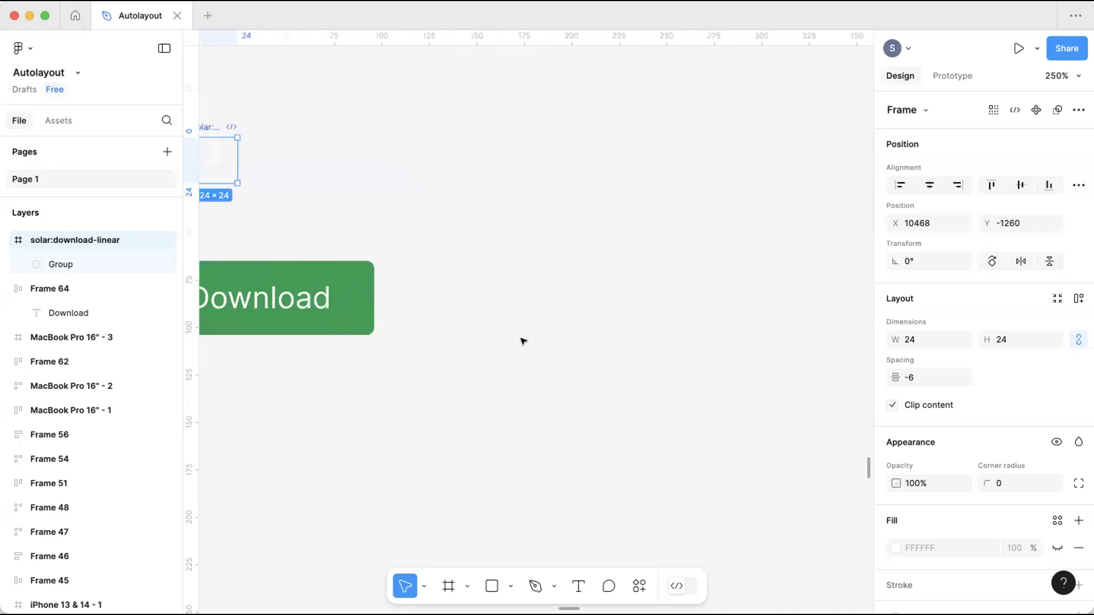
{"action": "scroll", "coordinate": [523, 341], "scroll_direction": "right", "scroll_amount": 1}
{"action": "left_click_drag", "start_coordinate": [502, 169], "coordinate": [459, 293]}
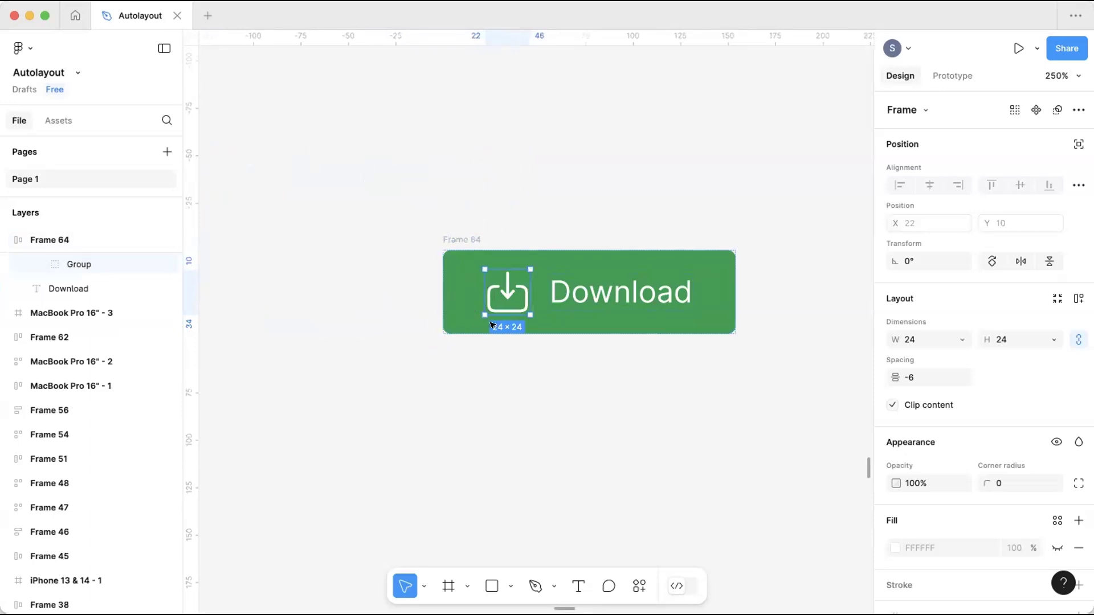
{"action": "scroll", "coordinate": [494, 303], "scroll_direction": "right", "scroll_amount": 4}
{"action": "scroll", "coordinate": [566, 364], "scroll_direction": "down", "scroll_amount": 1}
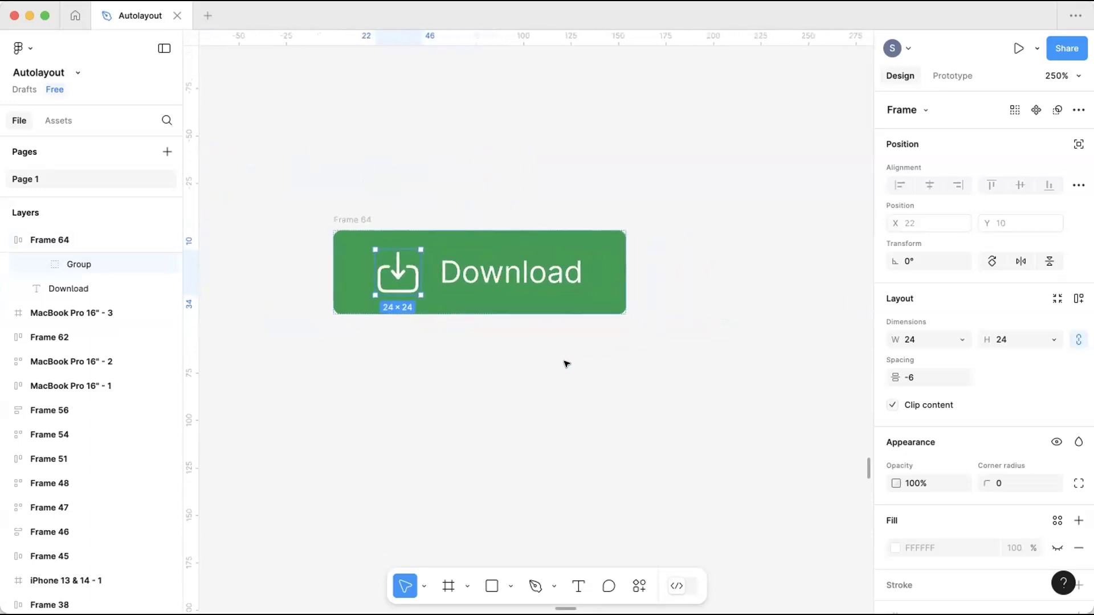
Move the download icon out of the Download frame onto the empty canvas above it.
{"action": "left_click", "coordinate": [300, 154]}
{"action": "left_click_drag", "start_coordinate": [399, 297], "coordinate": [427, 152]}
{"action": "key", "text": "Escape"}
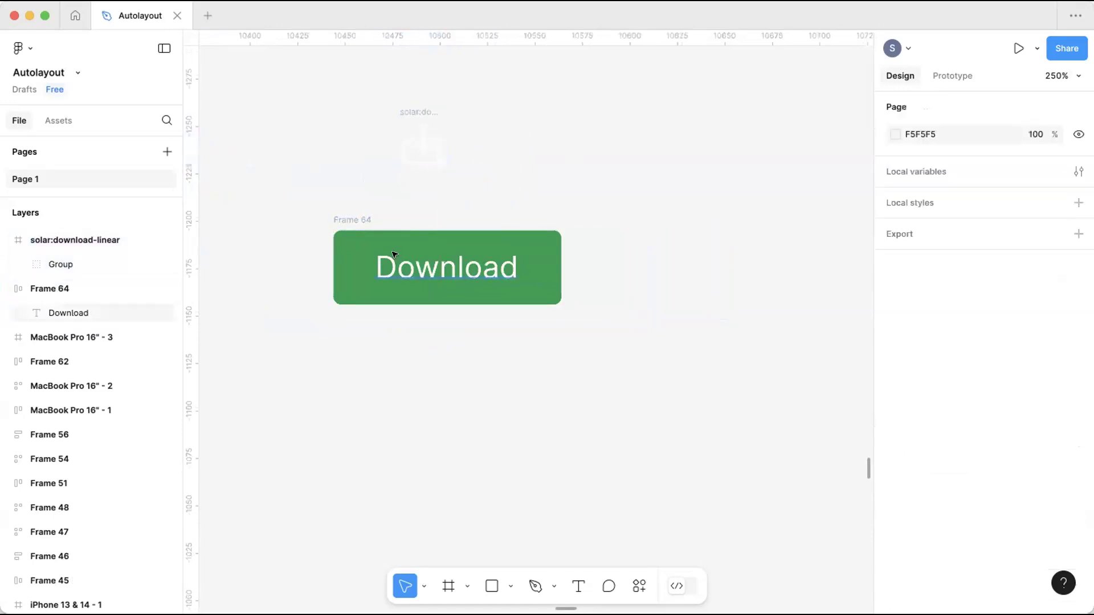
Place vertical guides at the right edge of the Download text, x 10540, and at the right edge of its frame.
{"action": "scroll", "coordinate": [391, 254], "scroll_direction": "up", "scroll_amount": 3}
{"action": "left_click", "coordinate": [327, 215]}
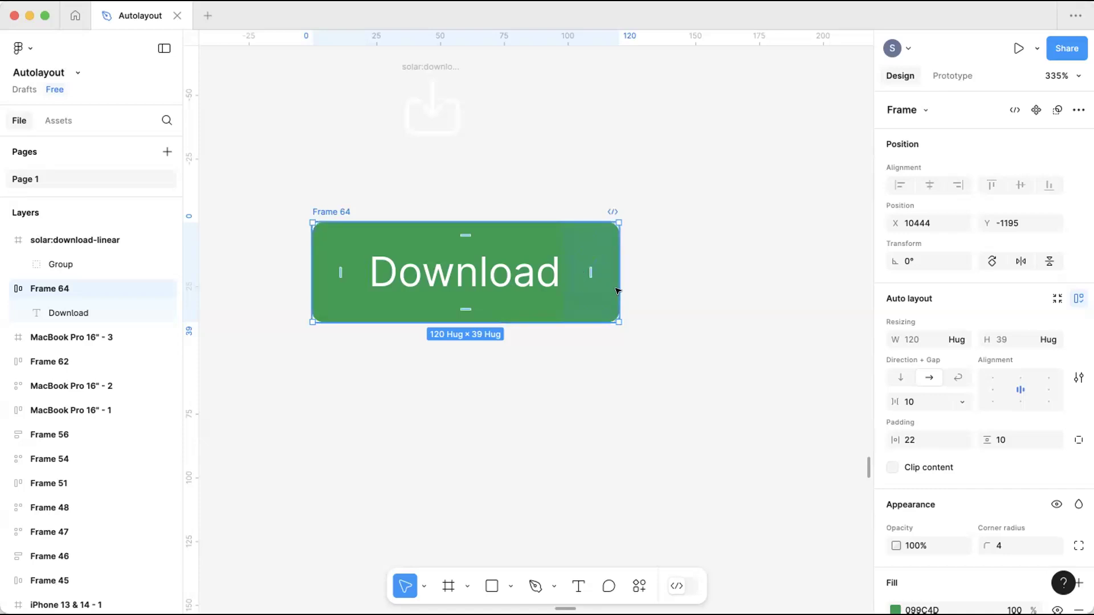
{"action": "scroll", "coordinate": [627, 282], "scroll_direction": "up", "scroll_amount": 2}
{"action": "scroll", "coordinate": [632, 278], "scroll_direction": "up", "scroll_amount": 1}
{"action": "left_click_drag", "start_coordinate": [182, 181], "coordinate": [536, 196]}
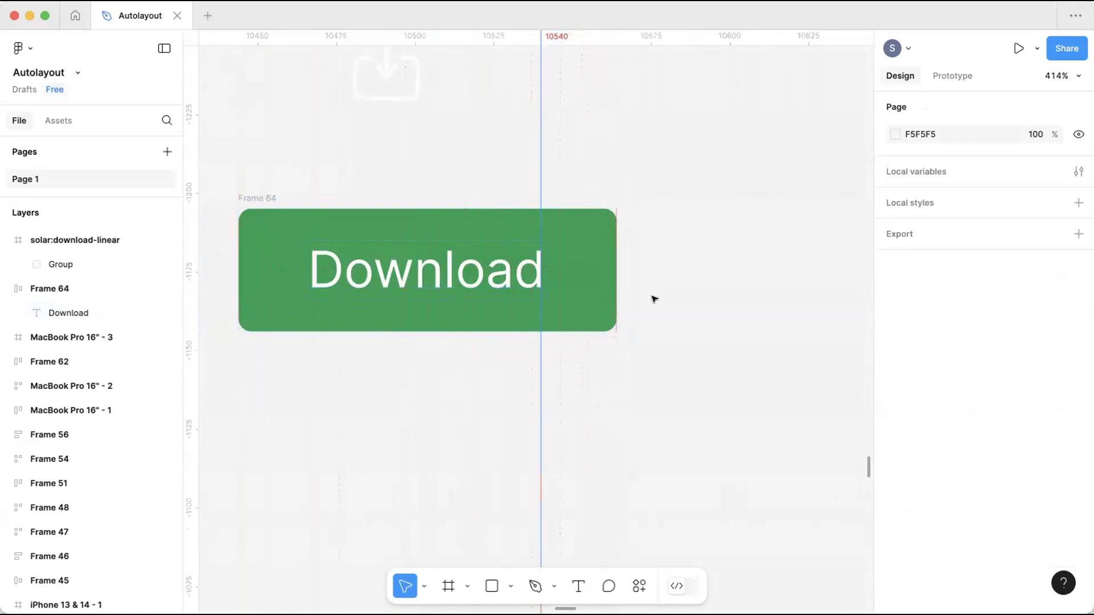
{"action": "left_click_drag", "start_coordinate": [611, 282], "coordinate": [611, 364]}
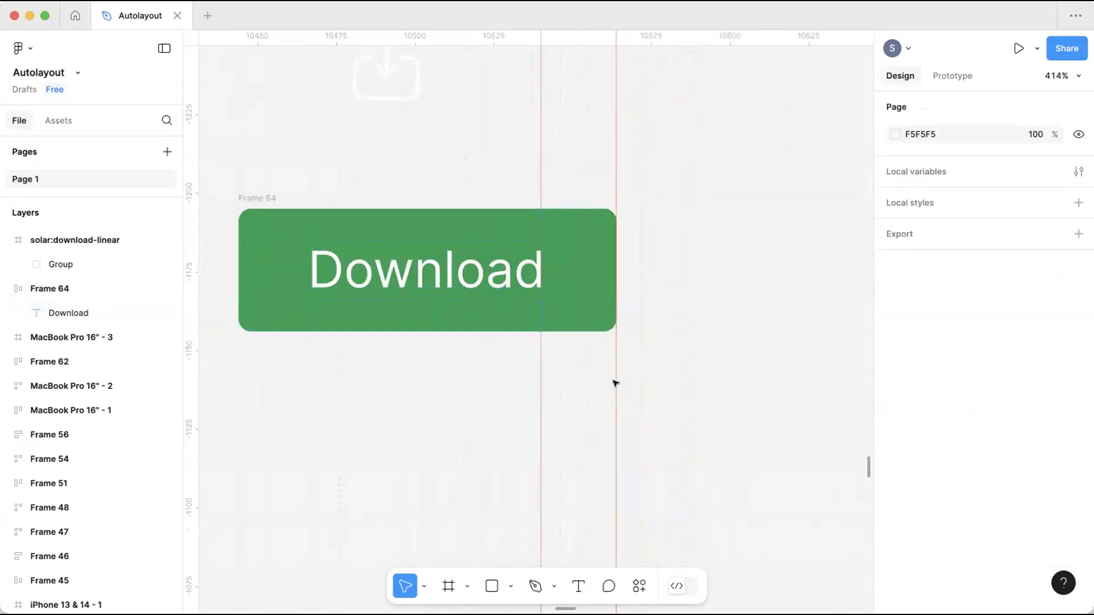
Draw a 24 × 9 rectangle between the two vertical guides below the button to gauge the right padding.
{"action": "left_click", "coordinate": [491, 586]}
{"action": "left_click_drag", "start_coordinate": [540, 378], "coordinate": [611, 401]}
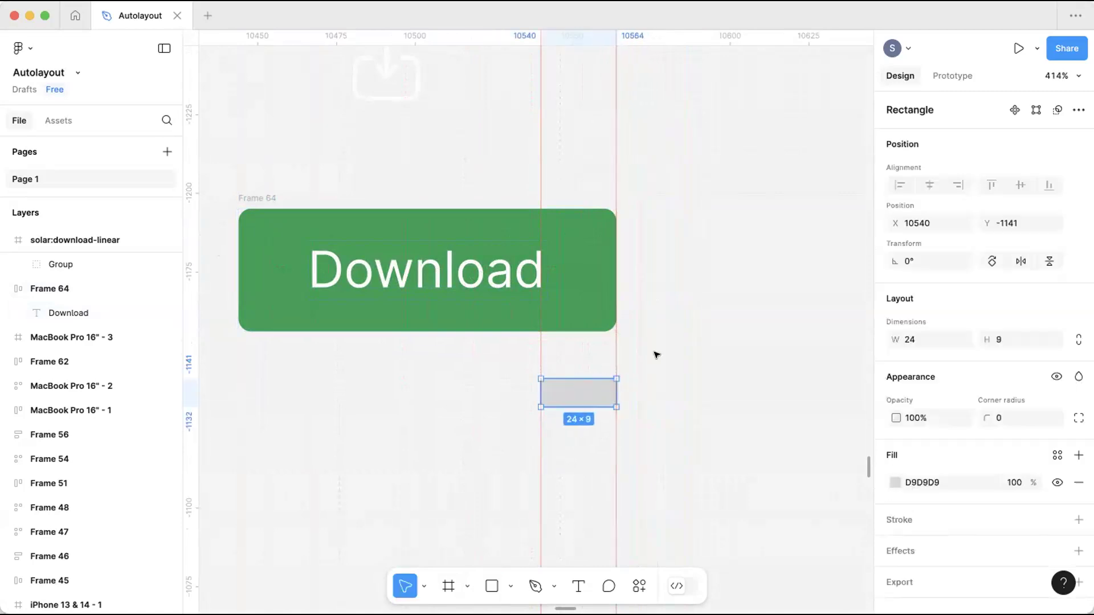
{"action": "left_click", "coordinate": [655, 354]}
{"action": "left_click", "coordinate": [587, 390]}
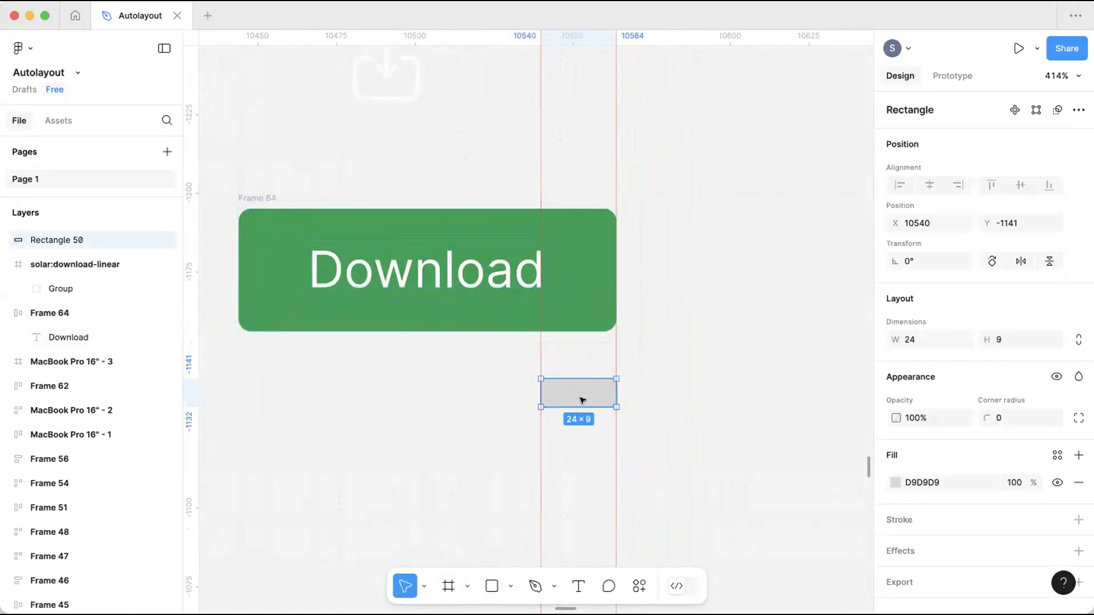
Delete the measuring rectangle and both vertical guides.
{"action": "key", "text": "Delete"}
{"action": "key", "text": "Delete"}
{"action": "left_click", "coordinate": [539, 401]}
{"action": "key", "text": "Delete"}
Mark the top padding with horizontal guides at the Download text's top and the frame's top edge, and remove both guides.
{"action": "left_click_drag", "start_coordinate": [459, 27], "coordinate": [496, 244]}
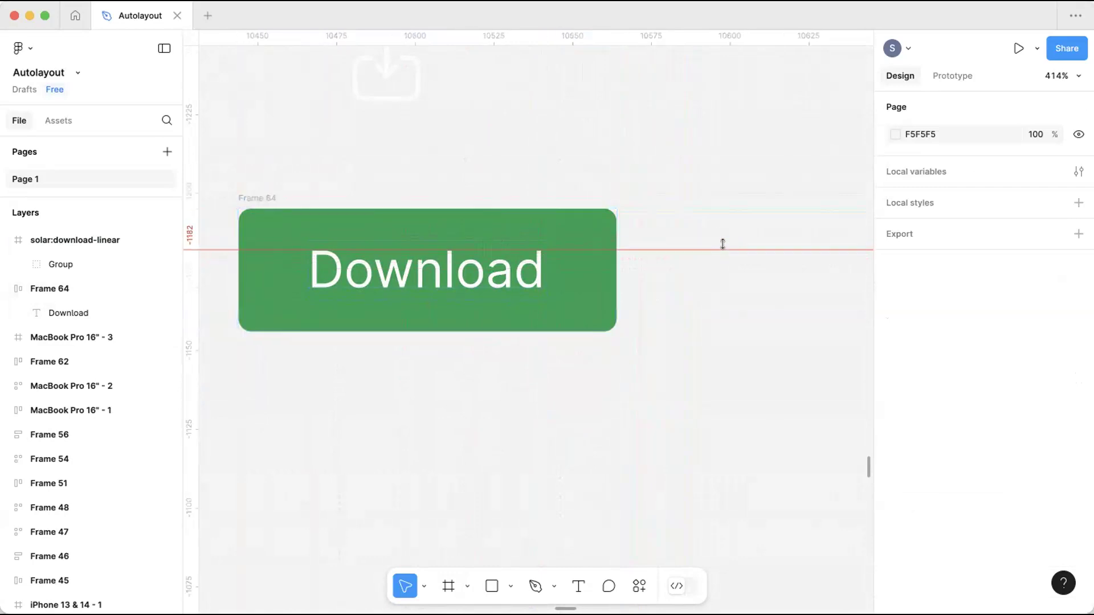
{"action": "left_click_drag", "start_coordinate": [606, 35], "coordinate": [608, 208]}
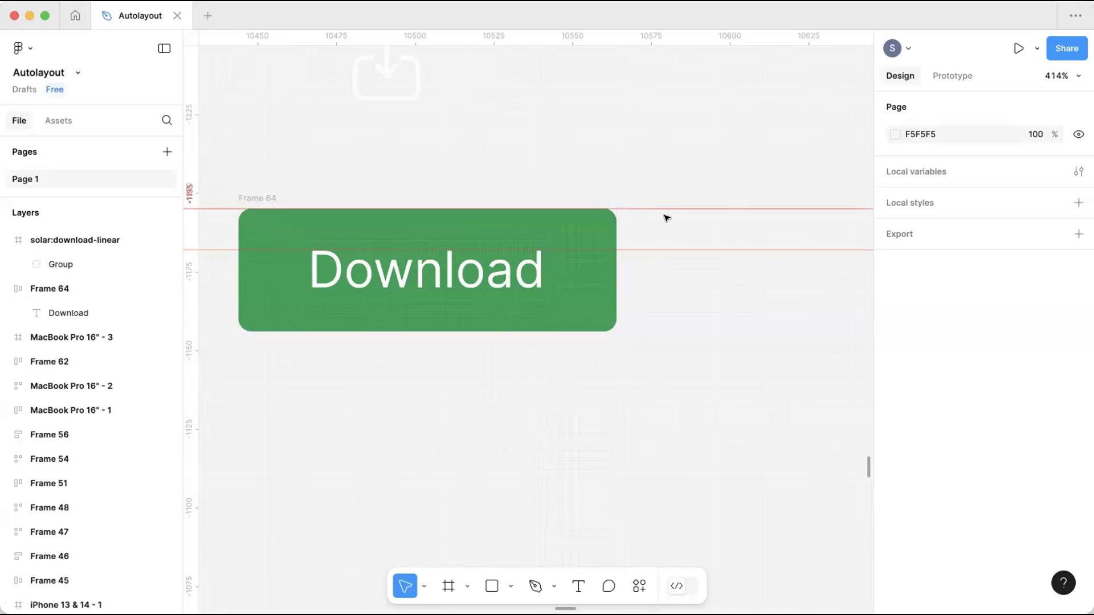
{"action": "left_click_drag", "start_coordinate": [685, 281], "coordinate": [640, 183]}
{"action": "left_click", "coordinate": [630, 208]}
{"action": "key", "text": "Delete"}
{"action": "left_click_drag", "start_coordinate": [637, 263], "coordinate": [633, 253]}
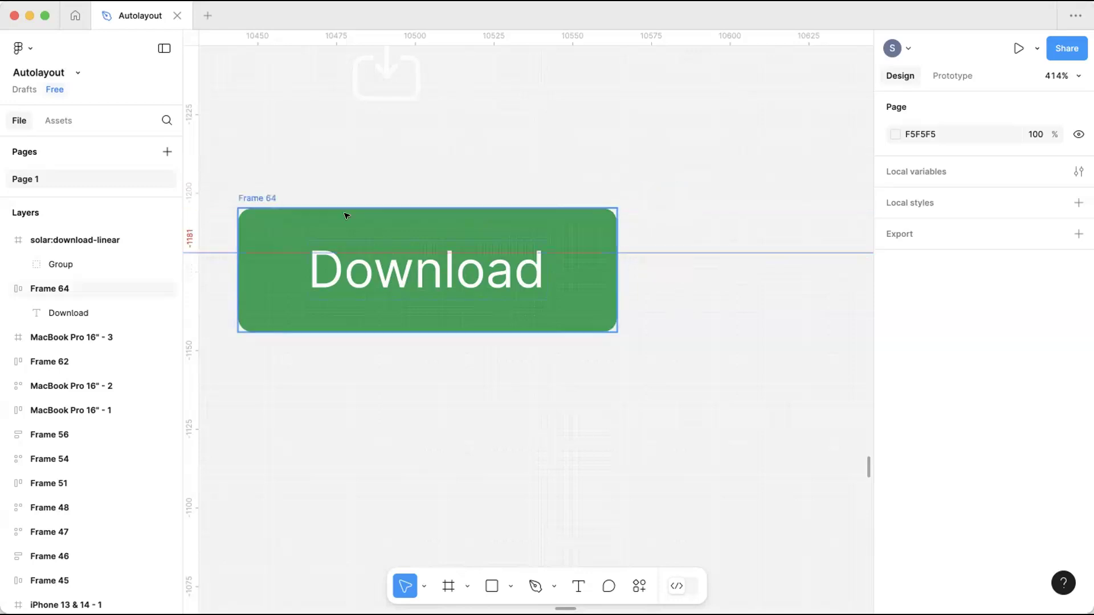
{"action": "key", "text": "Delete"}
Set the Download frame's horizontal padding to 58 and its content alignment to left centre.
{"action": "left_click", "coordinate": [237, 196]}
{"action": "scroll", "coordinate": [688, 365], "scroll_direction": "down", "scroll_amount": 5}
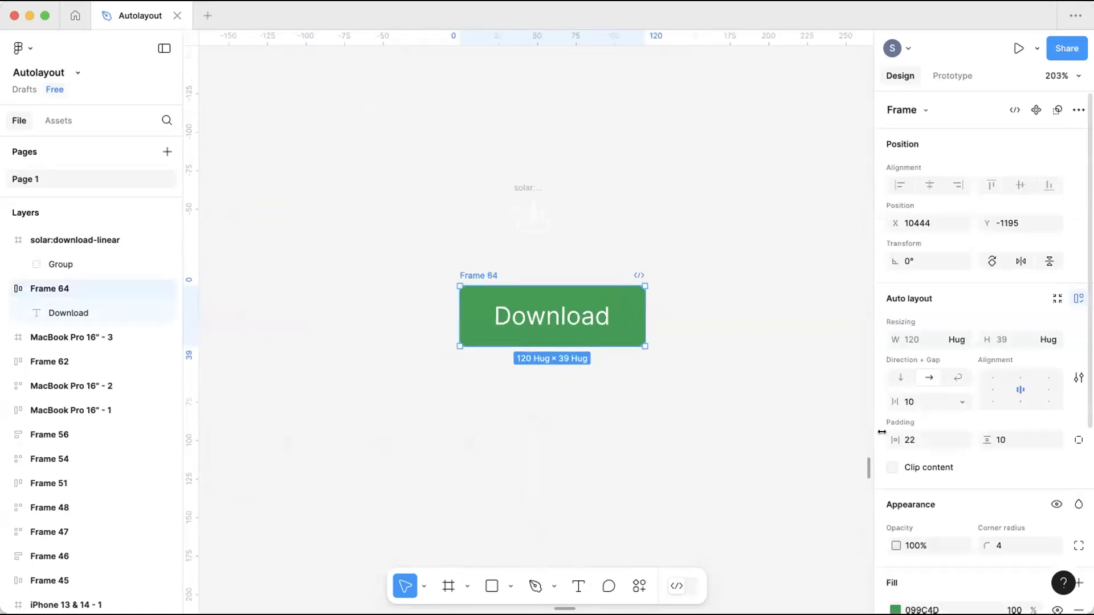
{"action": "left_click_drag", "start_coordinate": [926, 441], "coordinate": [947, 442]}
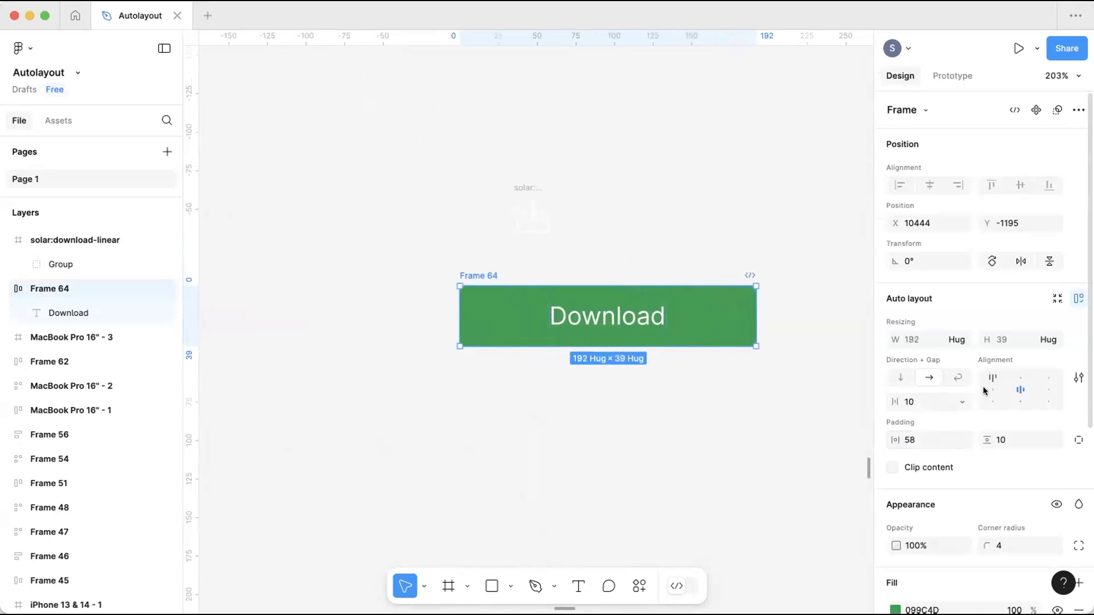
{"action": "scroll", "coordinate": [608, 410], "scroll_direction": "right", "scroll_amount": 2}
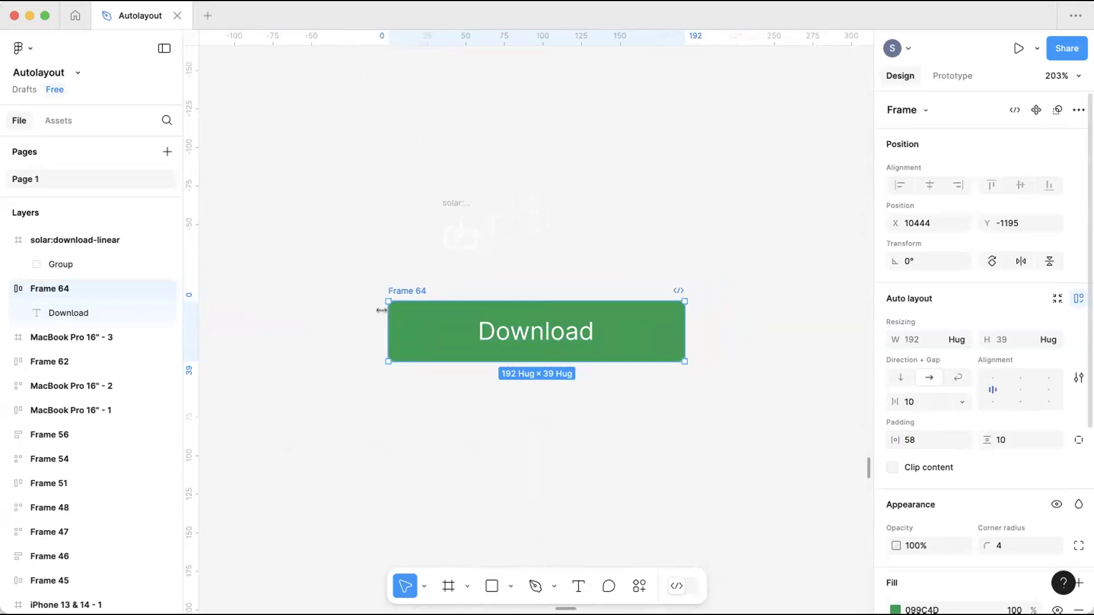
Widen the Download frame's horizontal padding to 81.
{"action": "left_click", "coordinate": [482, 331]}
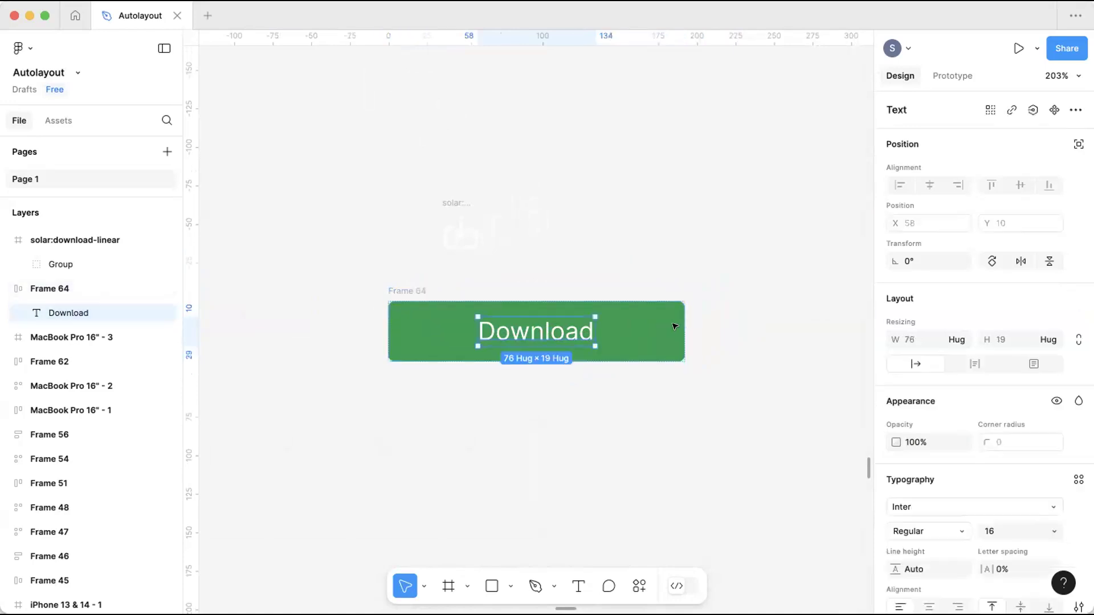
{"action": "left_click", "coordinate": [466, 267]}
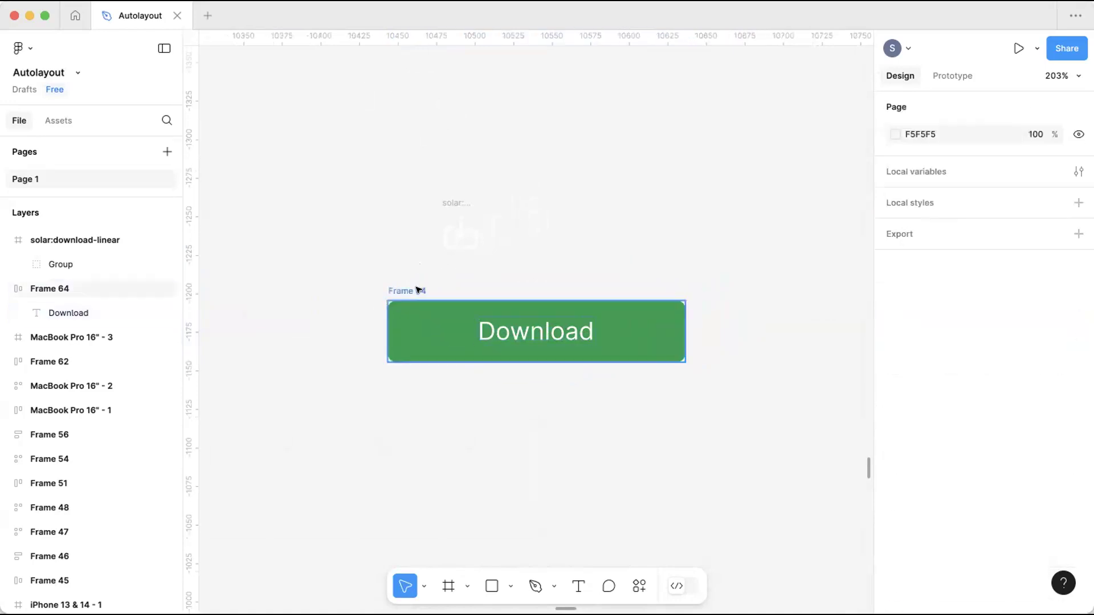
{"action": "left_click", "coordinate": [419, 288]}
{"action": "mouse_move", "coordinate": [884, 445]}
{"action": "left_mouse_down"}
{"action": "mouse_move", "coordinate": [808, 447]}
{"action": "mouse_move", "coordinate": [881, 449]}
{"action": "left_mouse_up"}
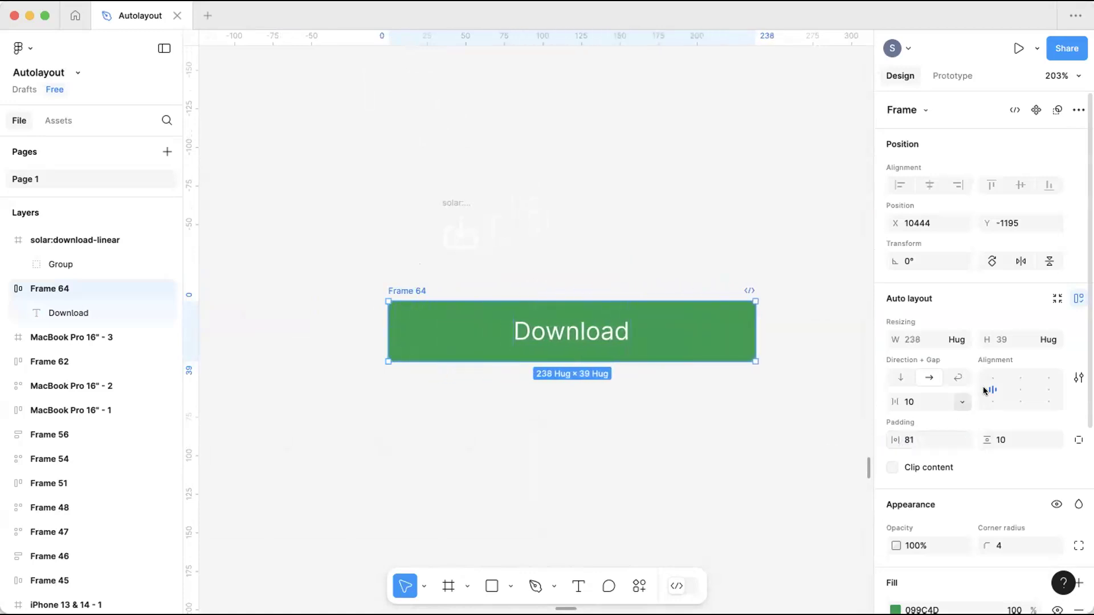
Set the content alignment of the green Download frame to centre.
{"action": "left_click", "coordinate": [575, 341]}
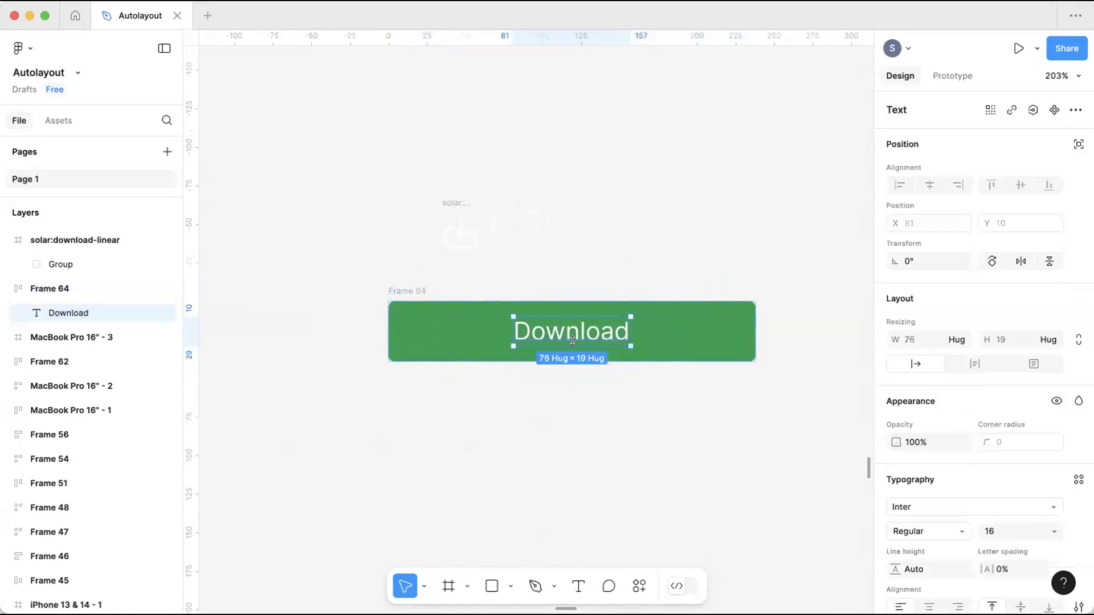
{"action": "left_click", "coordinate": [654, 446]}
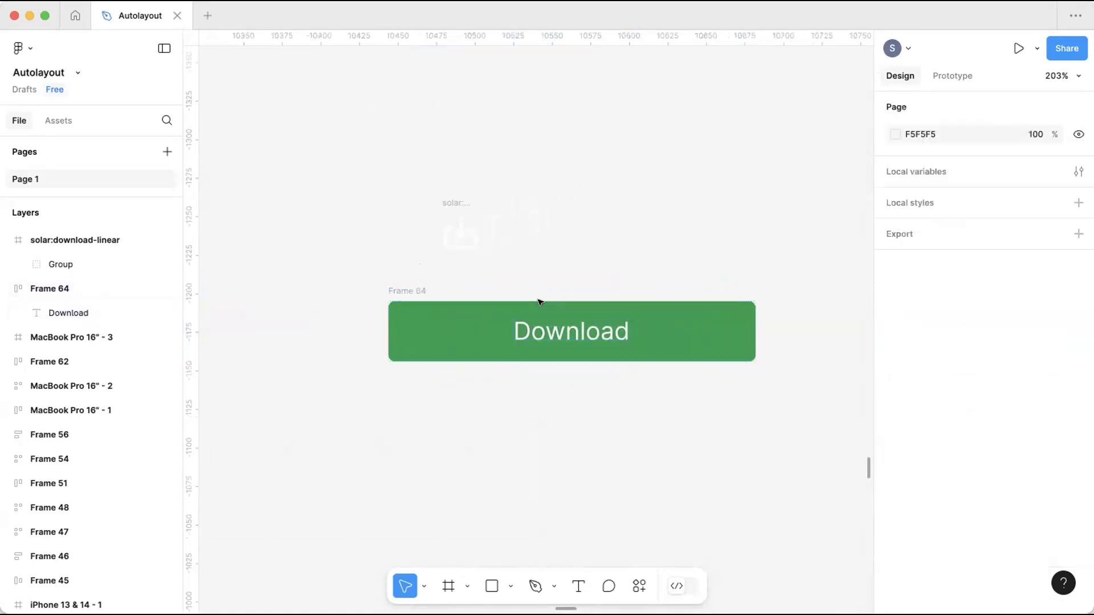
{"action": "left_click", "coordinate": [402, 290]}
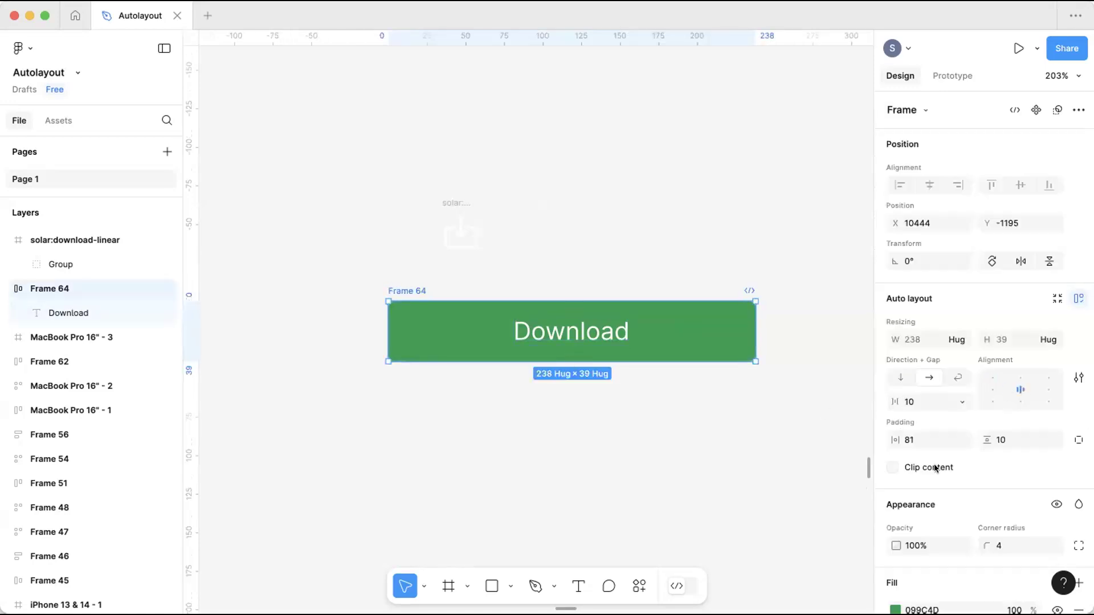
{"action": "left_click", "coordinate": [422, 261]}
{"action": "left_click", "coordinate": [431, 298]}
Set the Download frame's horizontal padding to 16 and its vertical padding to 8.
{"action": "left_click", "coordinate": [907, 444]}
{"action": "double_click", "coordinate": [905, 441]}
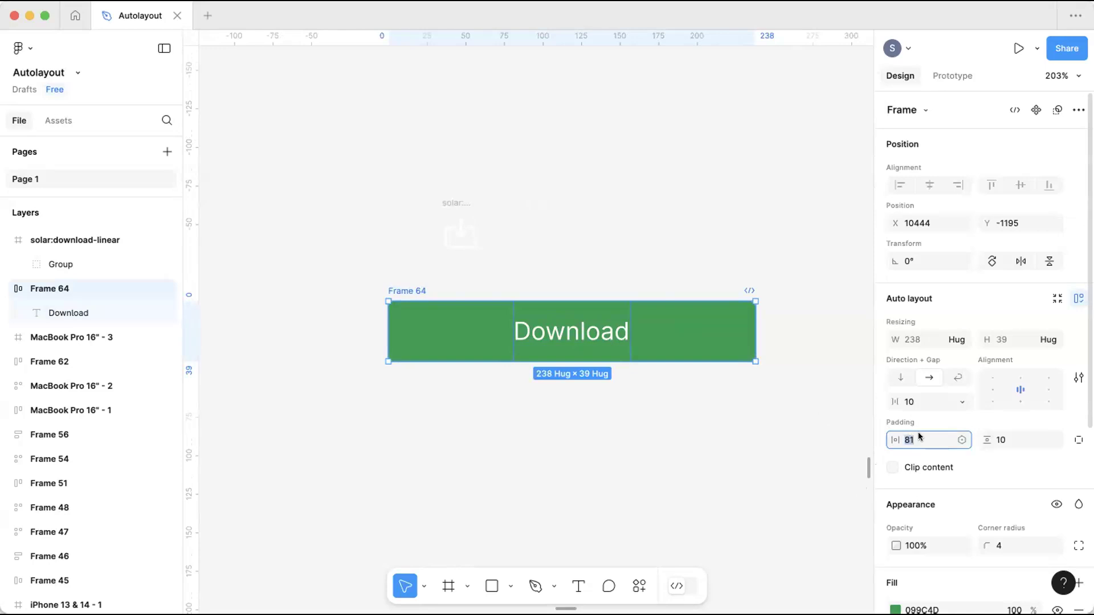
{"action": "type", "text": "16"}
{"action": "key", "text": "Return"}
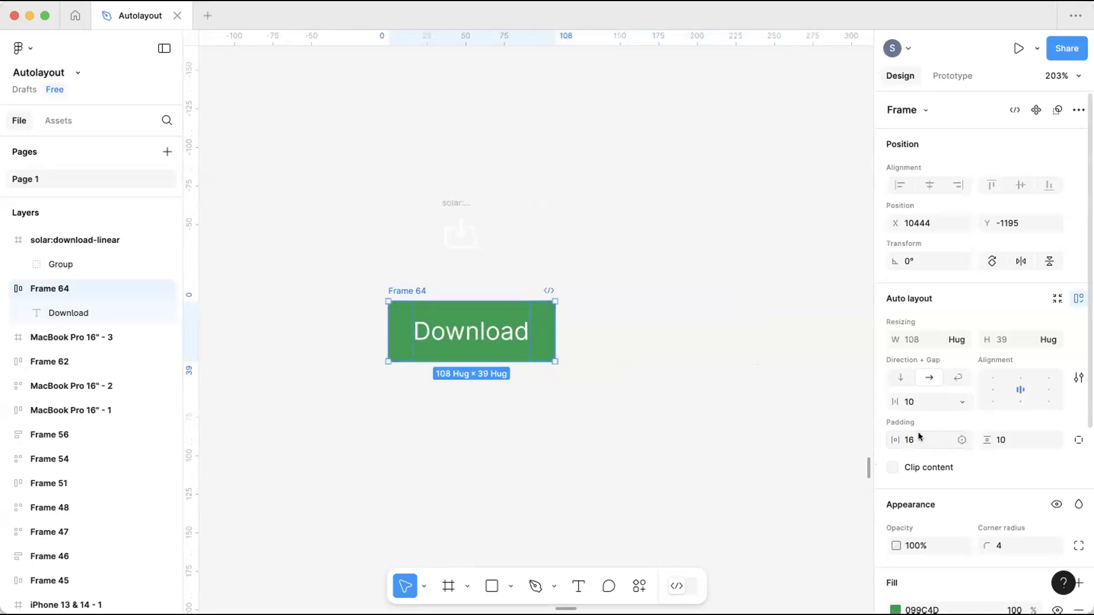
{"action": "left_click", "coordinate": [991, 442]}
{"action": "left_click_drag", "start_coordinate": [991, 442], "coordinate": [986, 449]}
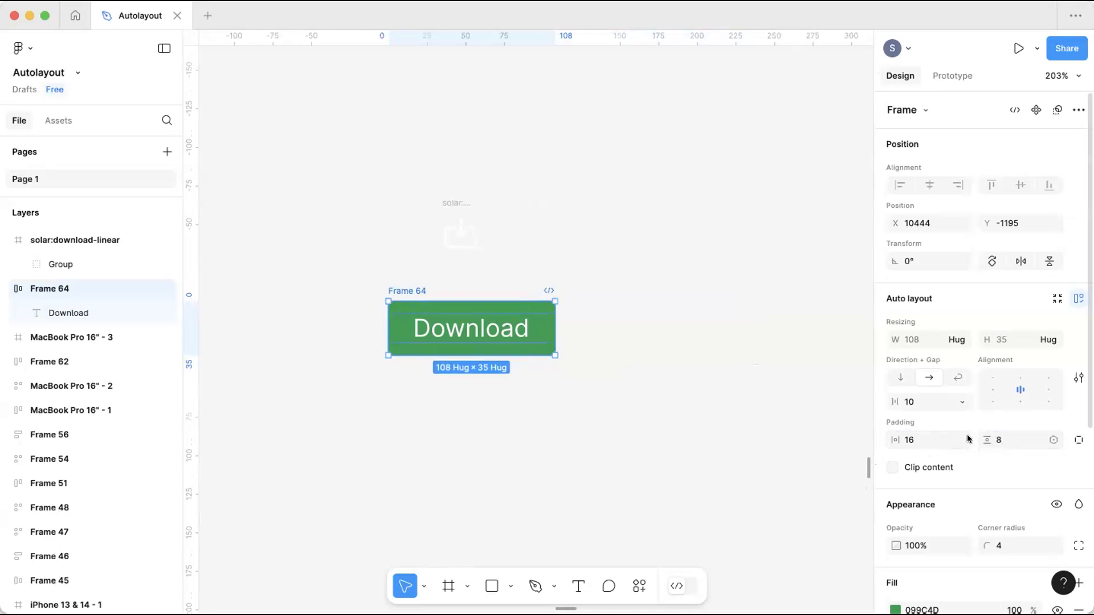
{"action": "left_click", "coordinate": [545, 252]}
Move the solar:download-linear icon into the Download button, in front of the text.
{"action": "scroll", "coordinate": [533, 252], "scroll_direction": "left", "scroll_amount": 2}
{"action": "scroll", "coordinate": [533, 252], "scroll_direction": "up", "scroll_amount": 3}
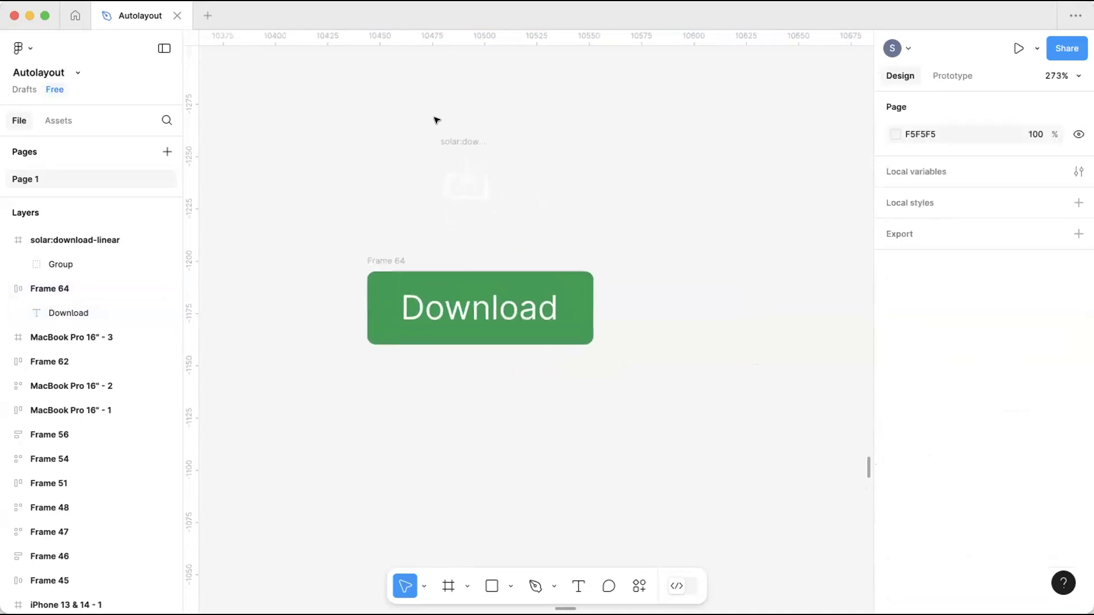
{"action": "left_click", "coordinate": [471, 141]}
{"action": "left_click_drag", "start_coordinate": [470, 141], "coordinate": [393, 268]}
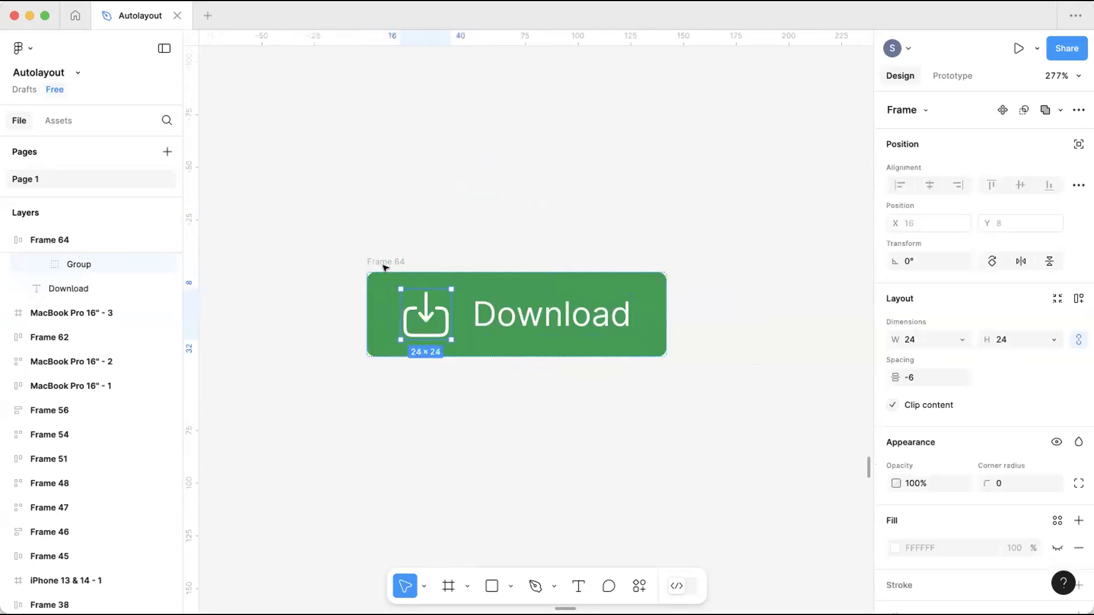
{"action": "left_click", "coordinate": [420, 249]}
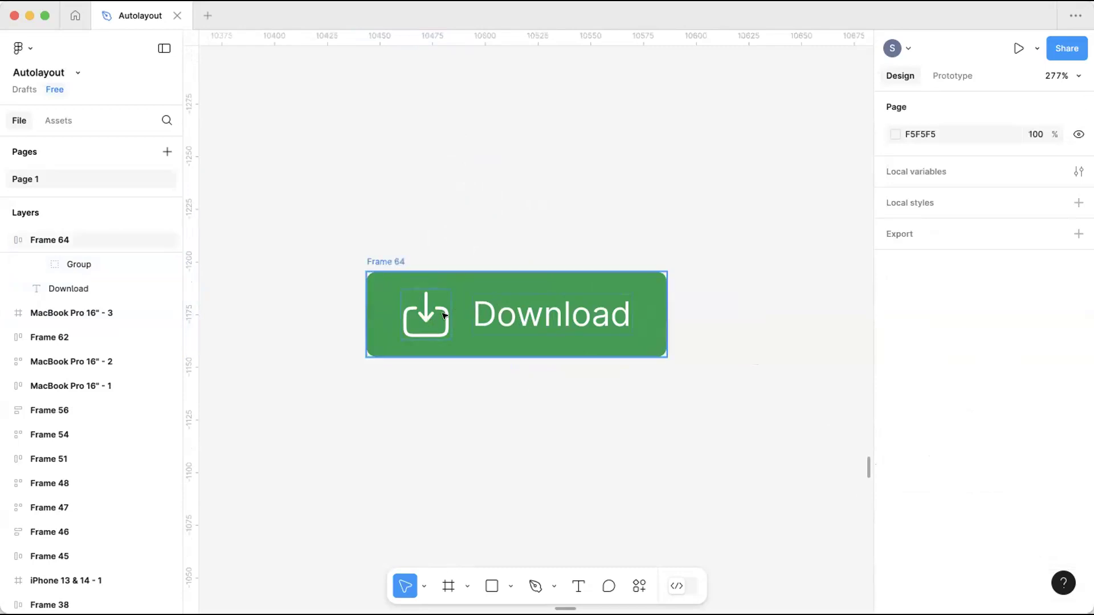
Reduce the gap between the icon and the Download text in the button to 4.
{"action": "scroll", "coordinate": [436, 318], "scroll_direction": "up", "scroll_amount": 3}
{"action": "left_click", "coordinate": [364, 314]}
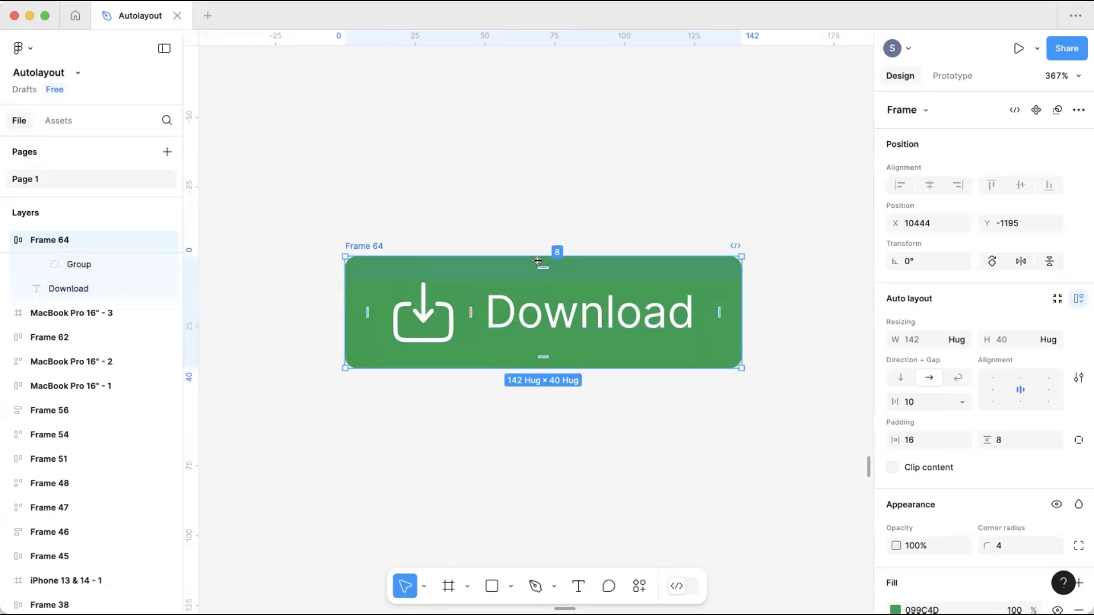
{"action": "left_click", "coordinate": [519, 447]}
{"action": "scroll", "coordinate": [432, 306], "scroll_direction": "up", "scroll_amount": 3}
{"action": "scroll", "coordinate": [432, 306], "scroll_direction": "down", "scroll_amount": 2}
{"action": "left_click", "coordinate": [337, 227]}
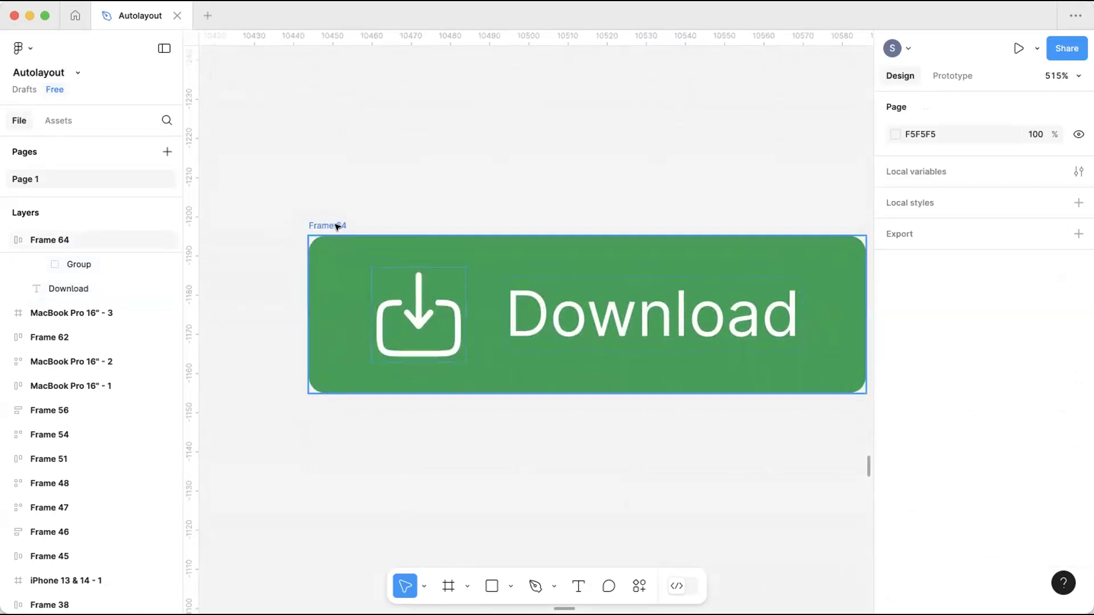
{"action": "left_click", "coordinate": [338, 227]}
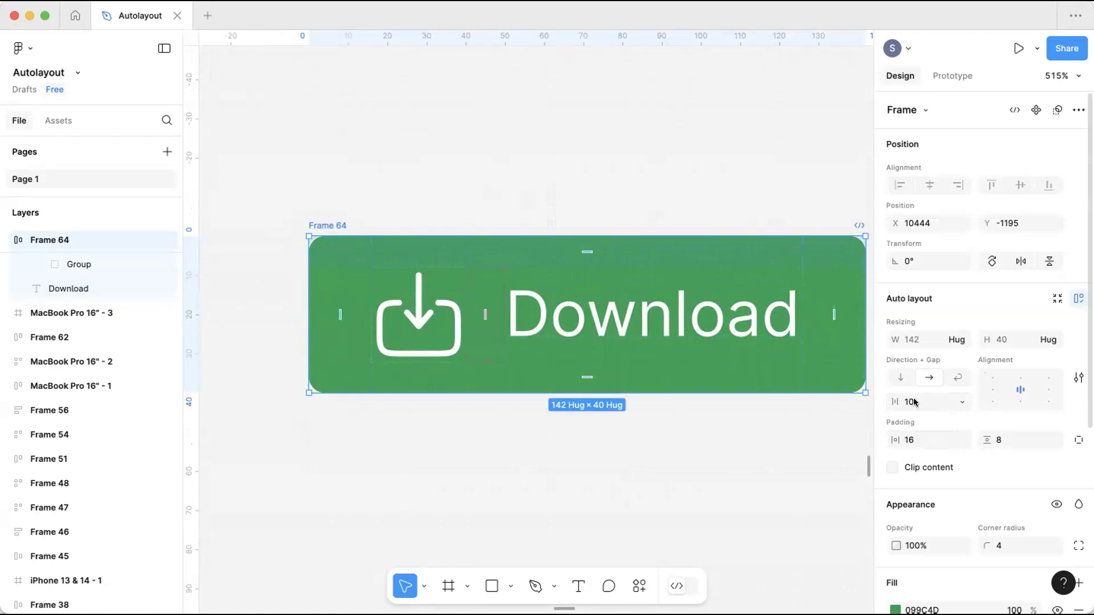
{"action": "left_click_drag", "start_coordinate": [895, 402], "coordinate": [890, 405]}
{"action": "left_click", "coordinate": [604, 459]}
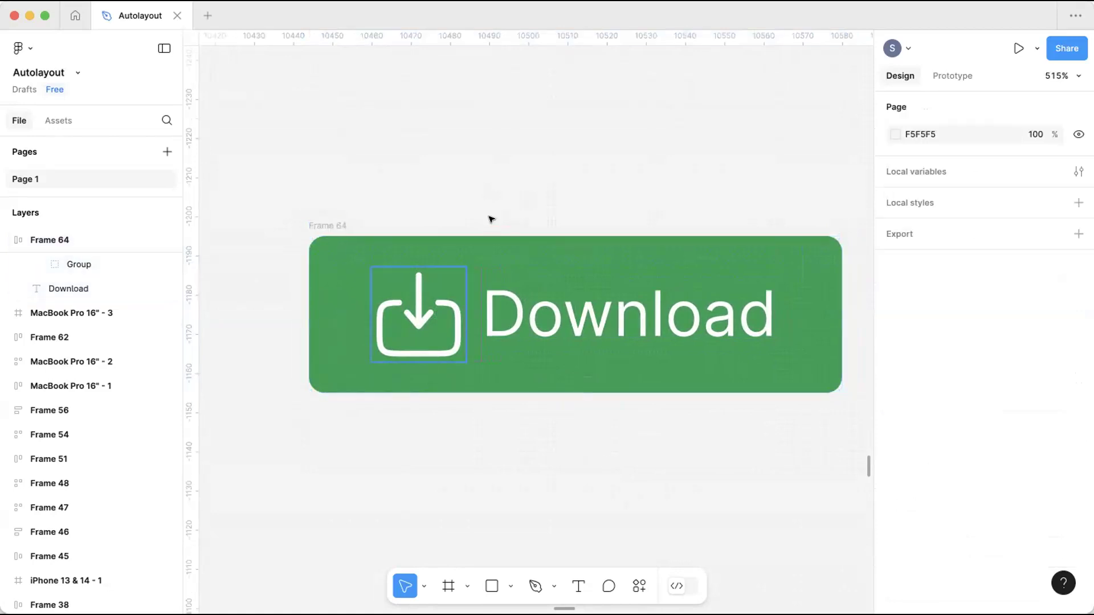
Switch the Download button to individual padding and set its left padding to 12.
{"action": "left_click", "coordinate": [311, 227]}
{"action": "mouse_move", "coordinate": [471, 309]}
{"action": "left_mouse_down"}
{"action": "mouse_move", "coordinate": [496, 310]}
{"action": "mouse_move", "coordinate": [467, 317]}
{"action": "left_mouse_up"}
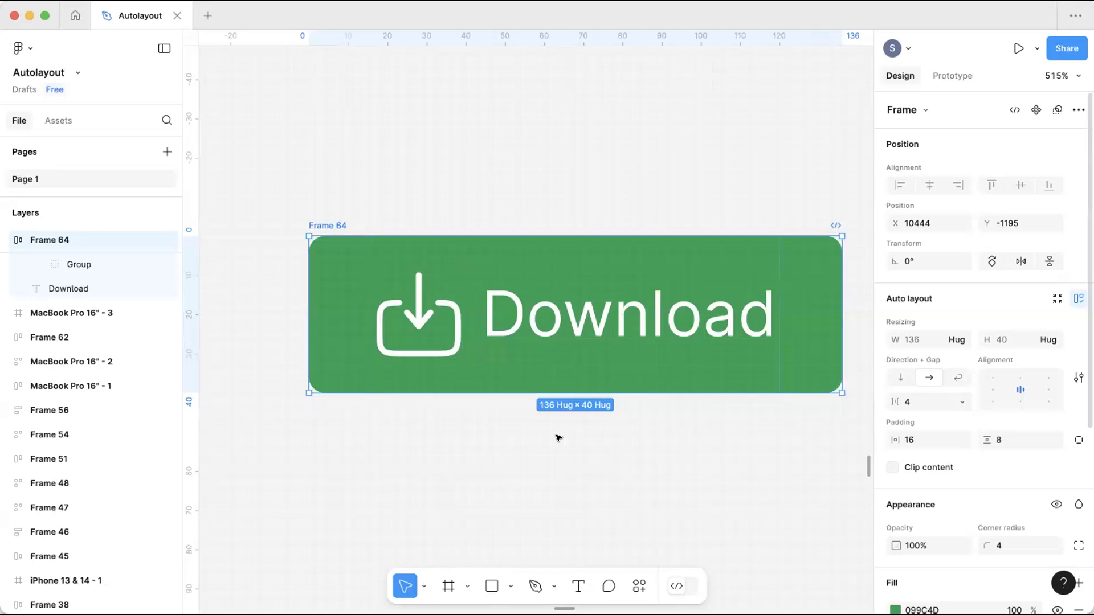
{"action": "left_click", "coordinate": [302, 217]}
{"action": "left_click", "coordinate": [325, 224]}
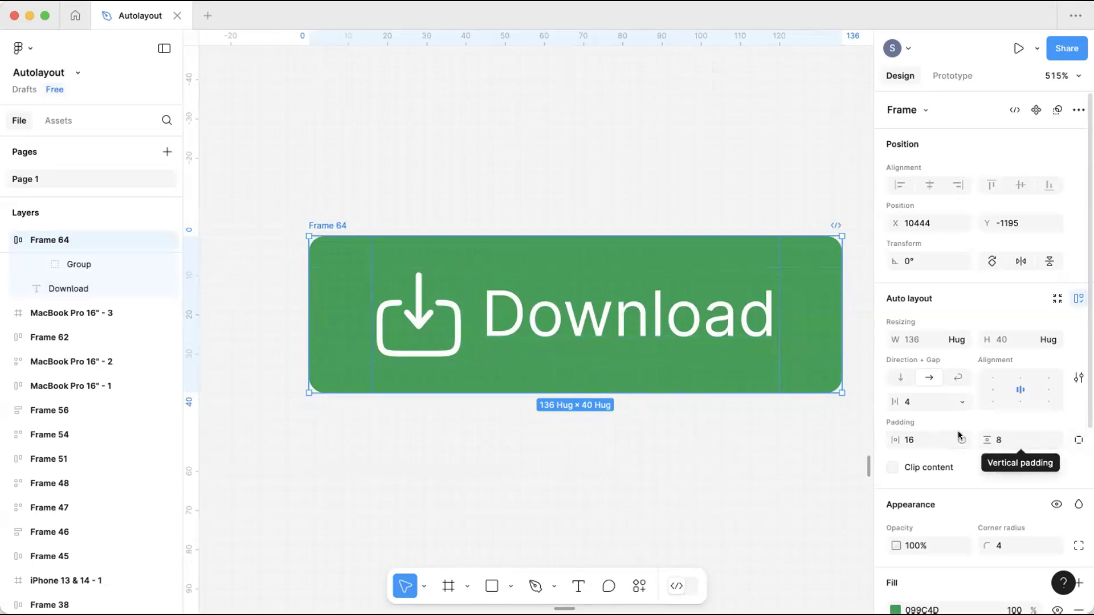
{"action": "left_click", "coordinate": [1079, 440]}
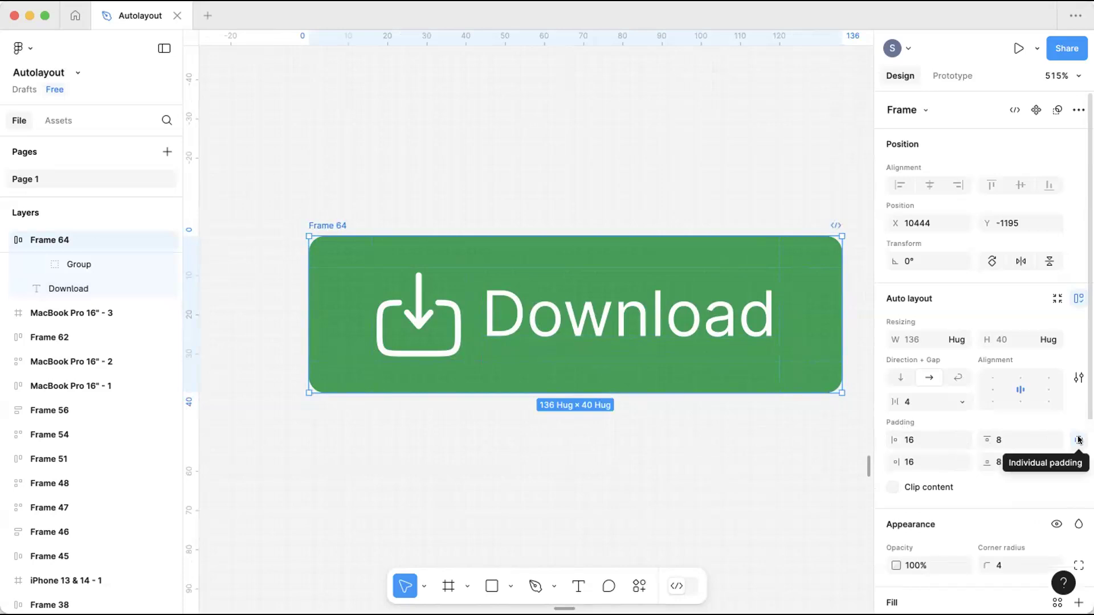
{"action": "left_click", "coordinate": [911, 440]}
{"action": "type", "text": "12"}
{"action": "left_click", "coordinate": [678, 446]}
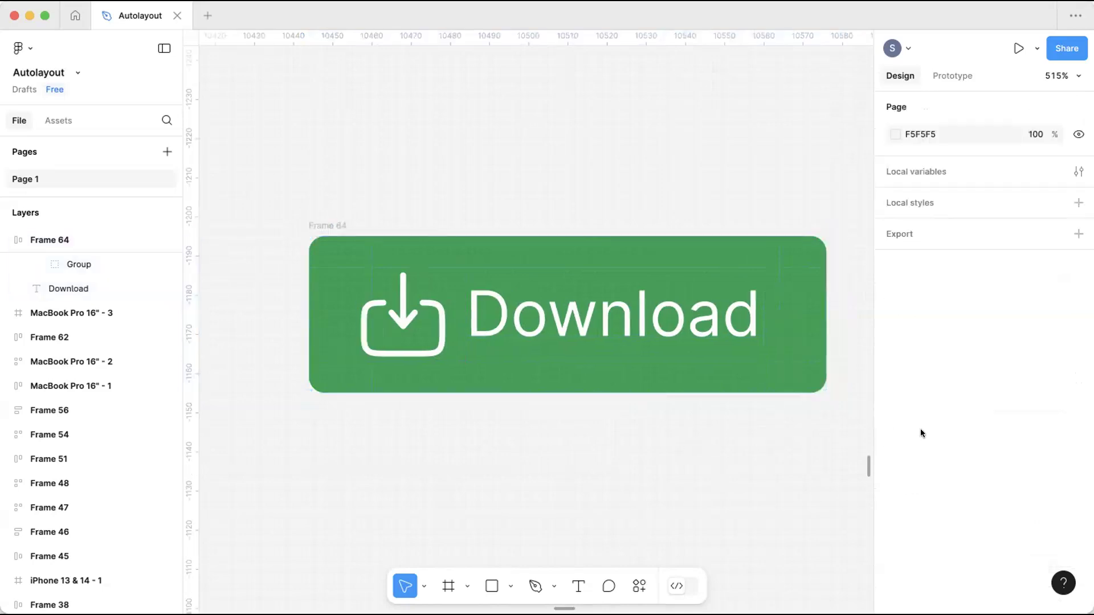
{"action": "left_click", "coordinate": [313, 227]}
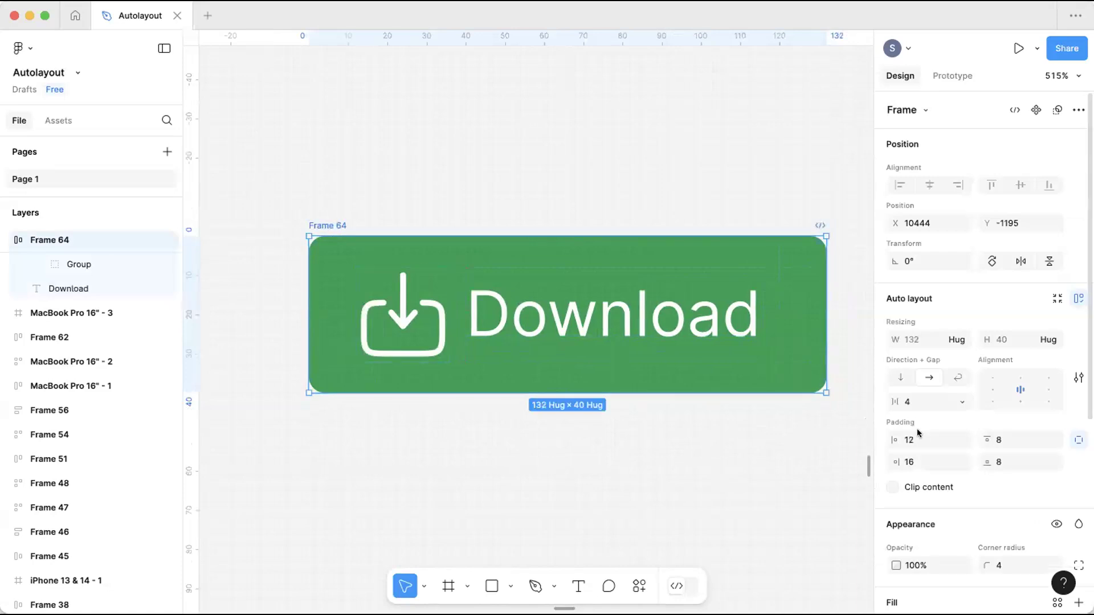
{"action": "left_click", "coordinate": [424, 456]}
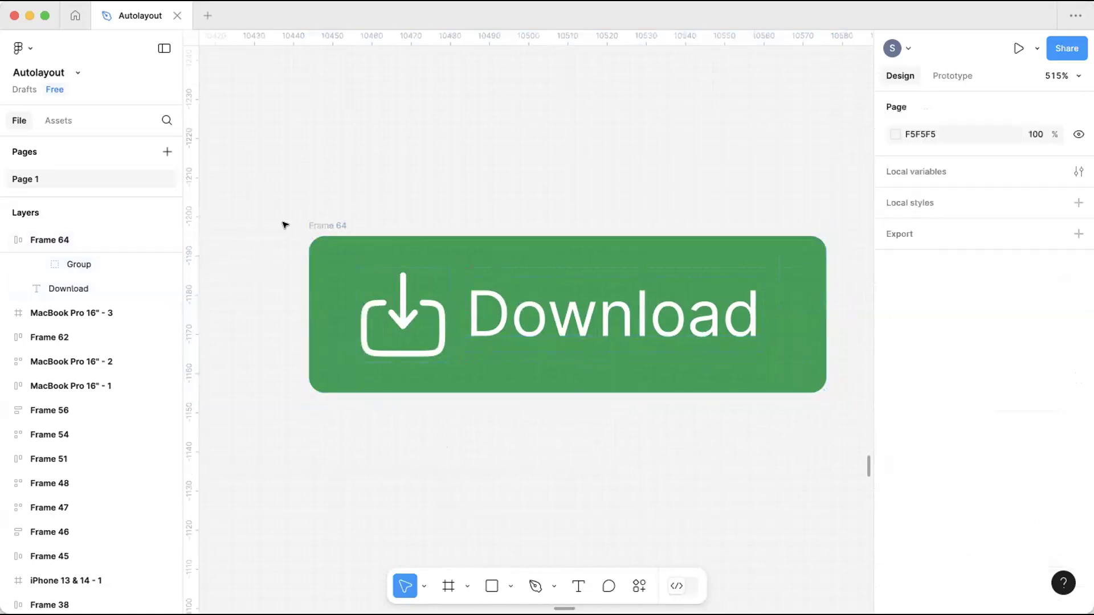
{"action": "left_click", "coordinate": [355, 323]}
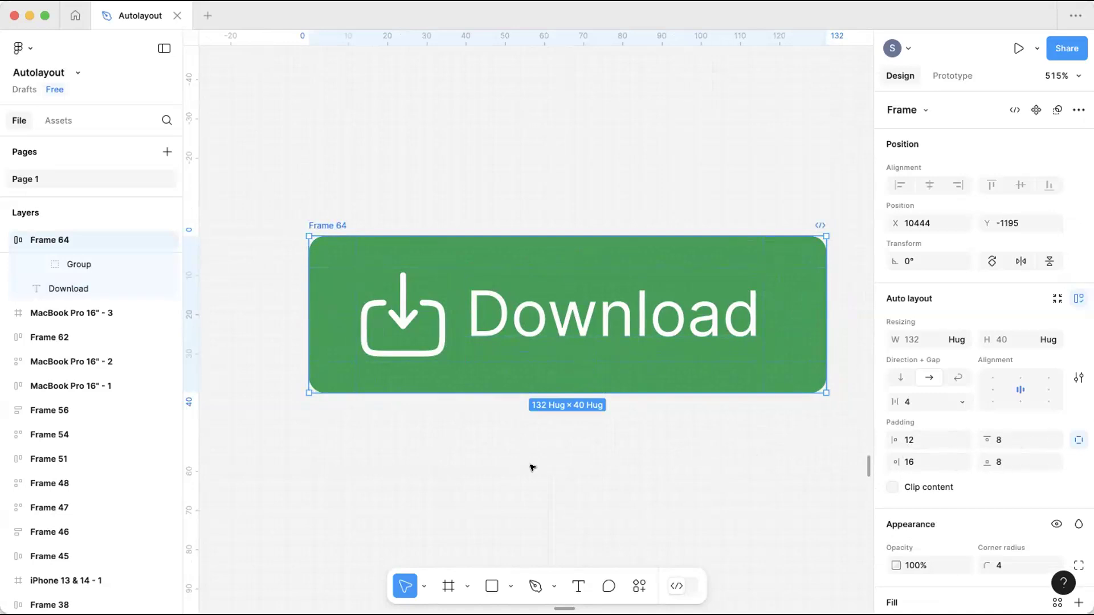
{"action": "left_click", "coordinate": [504, 456]}
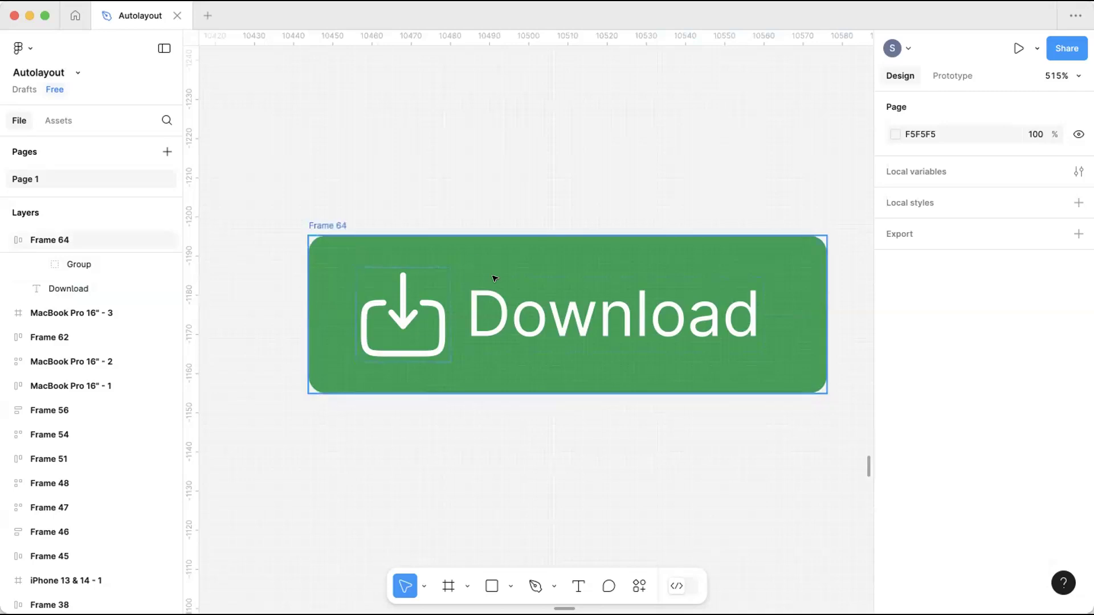
Add a new frame beside the Download button using the iPhone 13 & 14 preset.
{"action": "scroll", "coordinate": [493, 277], "scroll_direction": "down", "scroll_amount": 5}
{"action": "scroll", "coordinate": [495, 278], "scroll_direction": "down", "scroll_amount": 3}
{"action": "scroll", "coordinate": [495, 278], "scroll_direction": "down", "scroll_amount": 2}
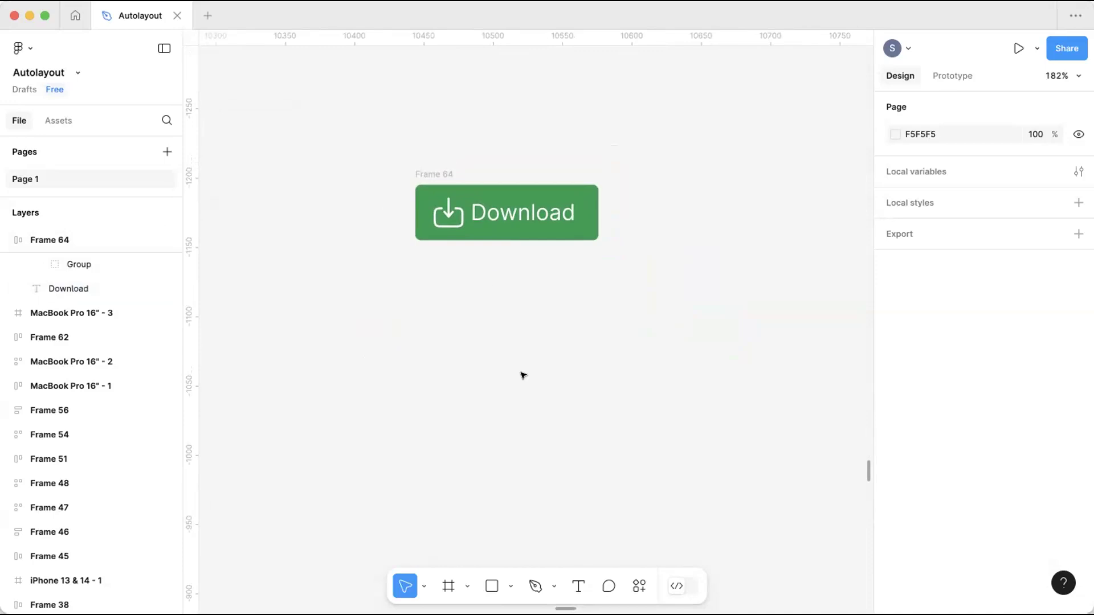
{"action": "key", "text": "f"}
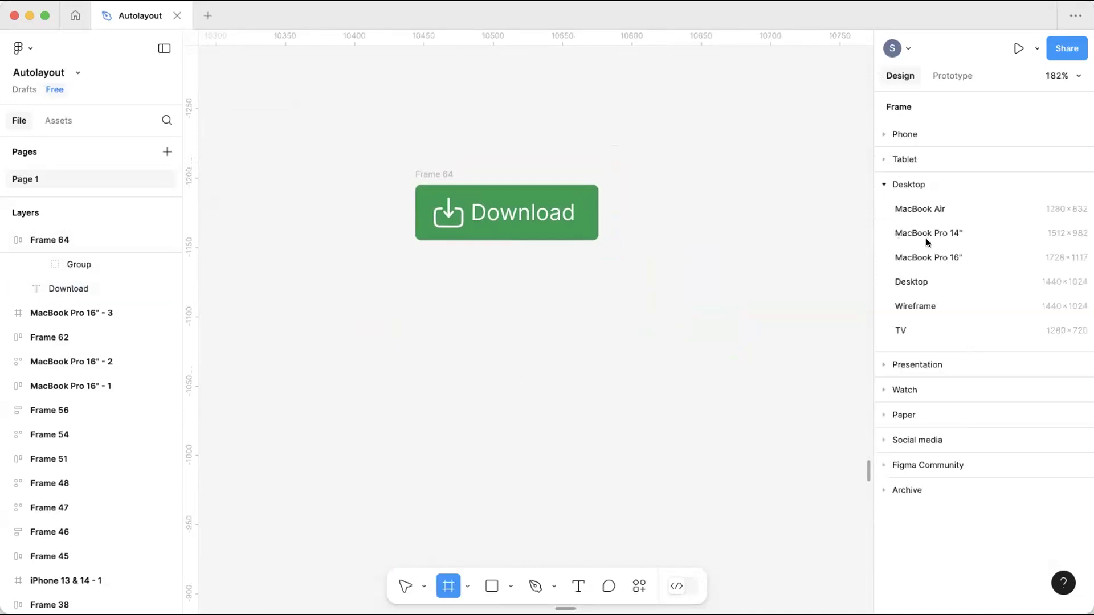
{"action": "left_click", "coordinate": [915, 181]}
{"action": "left_click", "coordinate": [919, 137]}
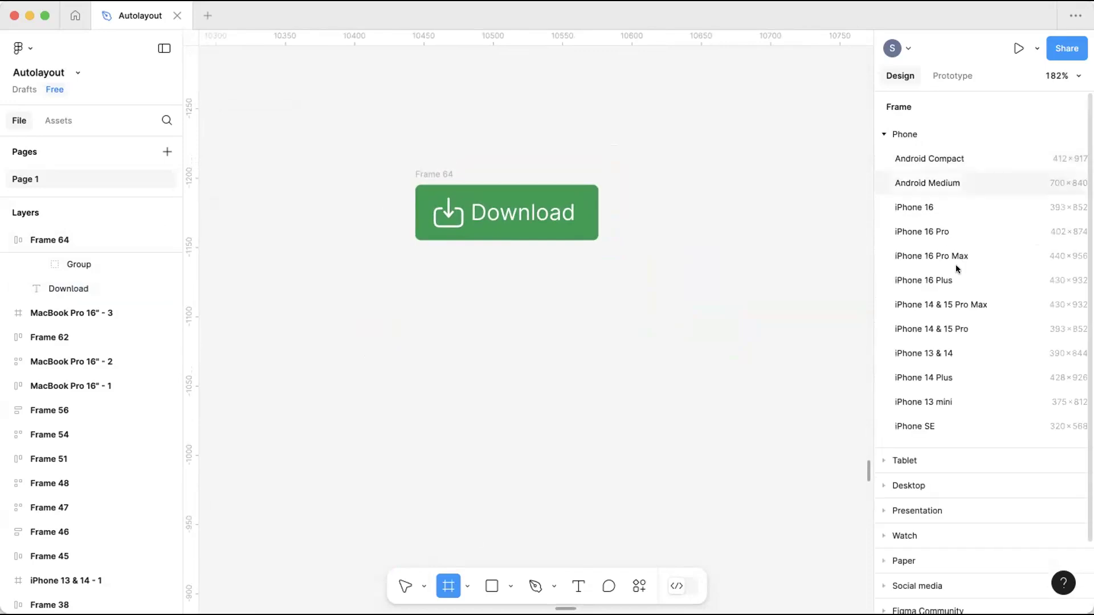
{"action": "left_click", "coordinate": [965, 352]}
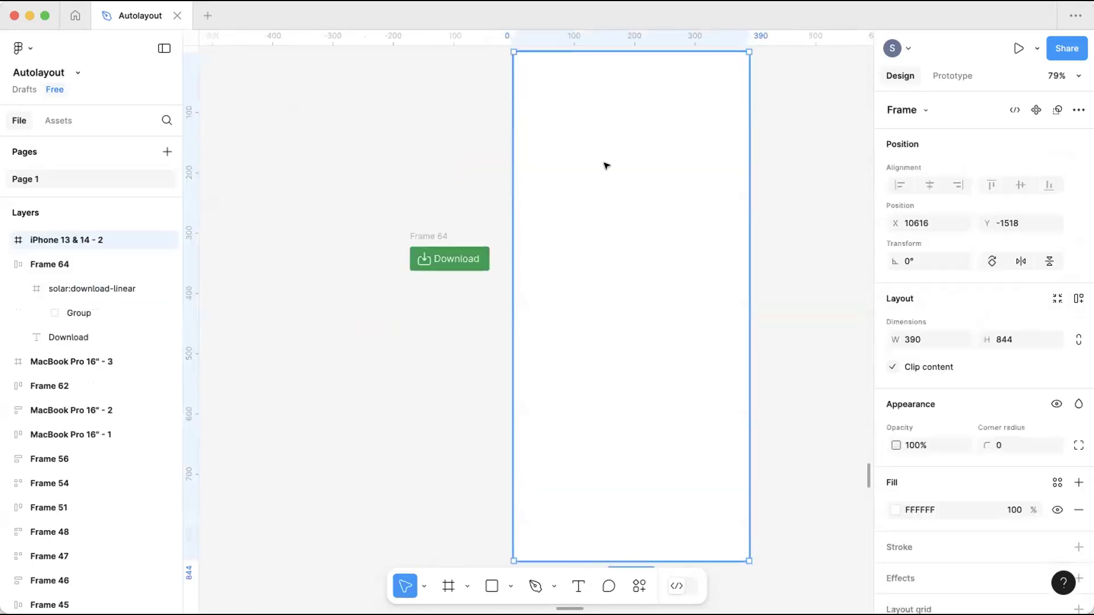
Move the Download button into the upper part of the iPhone 13 & 14 frame.
{"action": "scroll", "coordinate": [606, 165], "scroll_direction": "down", "scroll_amount": 5}
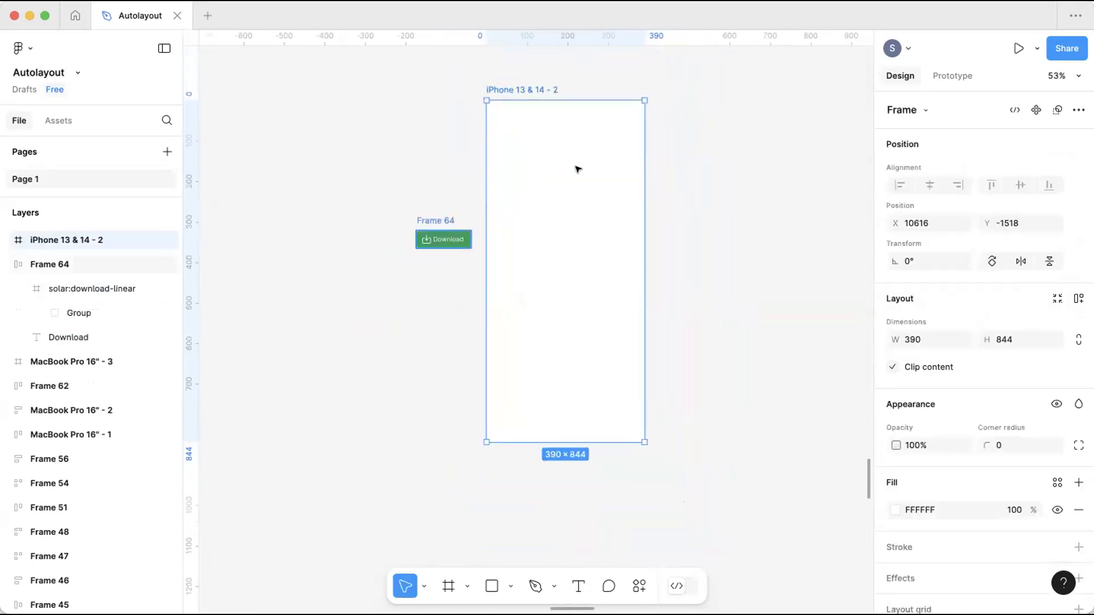
{"action": "left_click_drag", "start_coordinate": [442, 221], "coordinate": [591, 163]}
{"action": "left_click", "coordinate": [613, 303]}
Add the text "Home" near the bottom-left corner of the iPhone frame, at about X 44, Y 790.
{"action": "scroll", "coordinate": [613, 303], "scroll_direction": "down", "scroll_amount": 3}
{"action": "scroll", "coordinate": [566, 336], "scroll_direction": "up", "scroll_amount": 3}
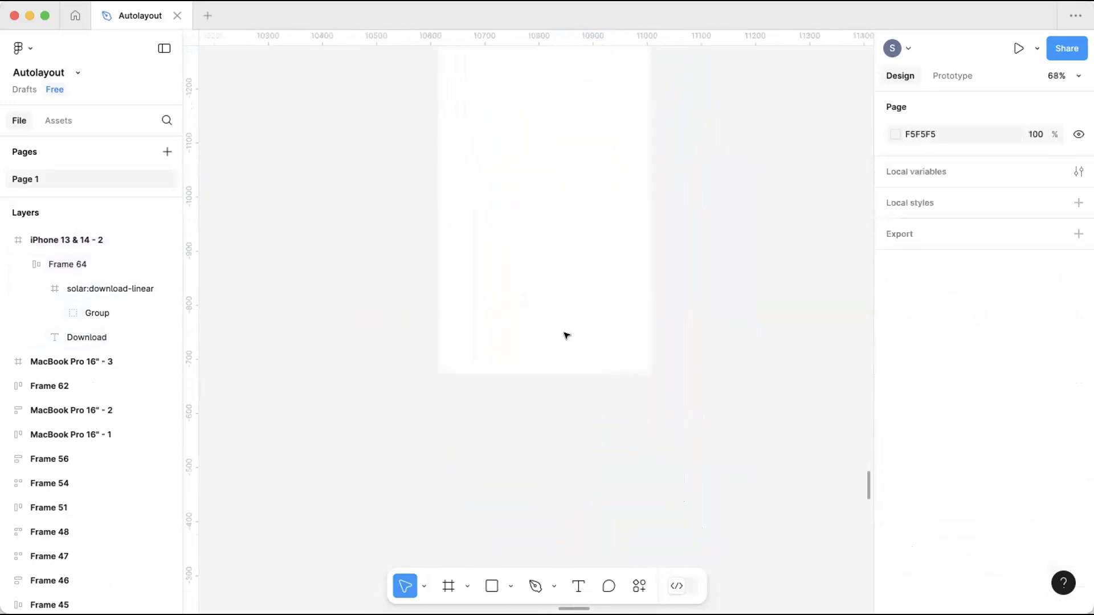
{"action": "scroll", "coordinate": [566, 336], "scroll_direction": "up", "scroll_amount": 2}
{"action": "scroll", "coordinate": [566, 335], "scroll_direction": "down", "scroll_amount": 3}
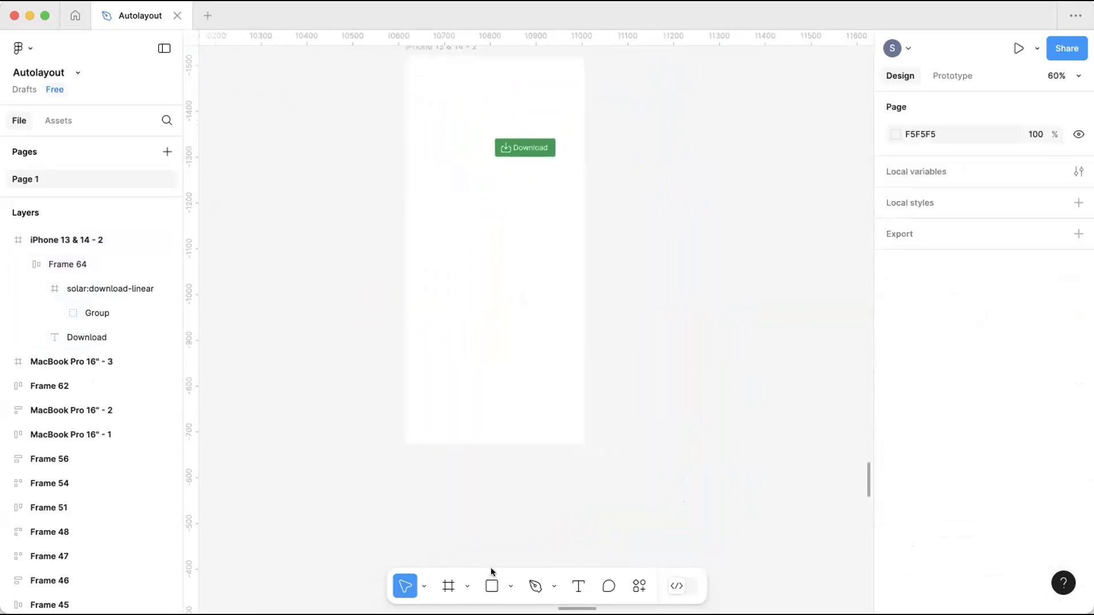
{"action": "left_click", "coordinate": [492, 585]}
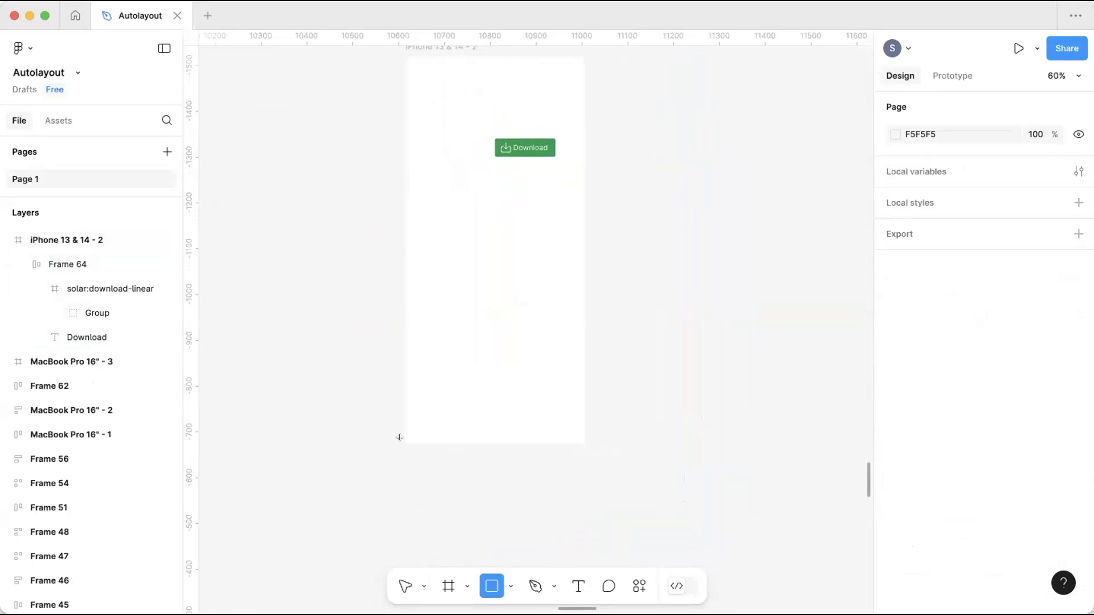
{"action": "key", "text": "Escape"}
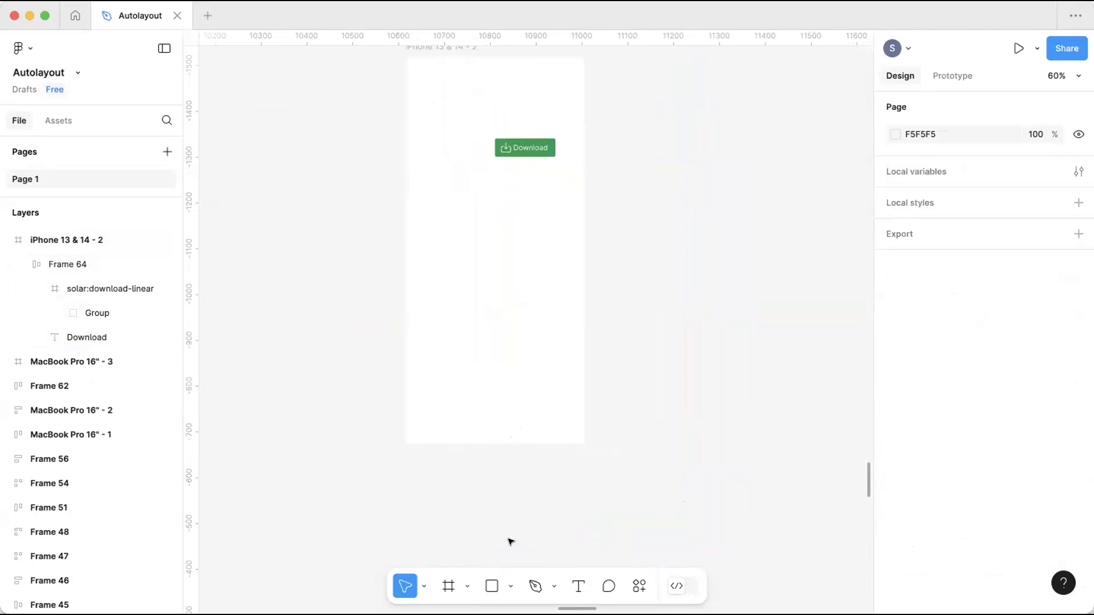
{"action": "left_click", "coordinate": [578, 580]}
{"action": "scroll", "coordinate": [417, 415], "scroll_direction": "up", "scroll_amount": 2}
{"action": "left_click", "coordinate": [427, 421]}
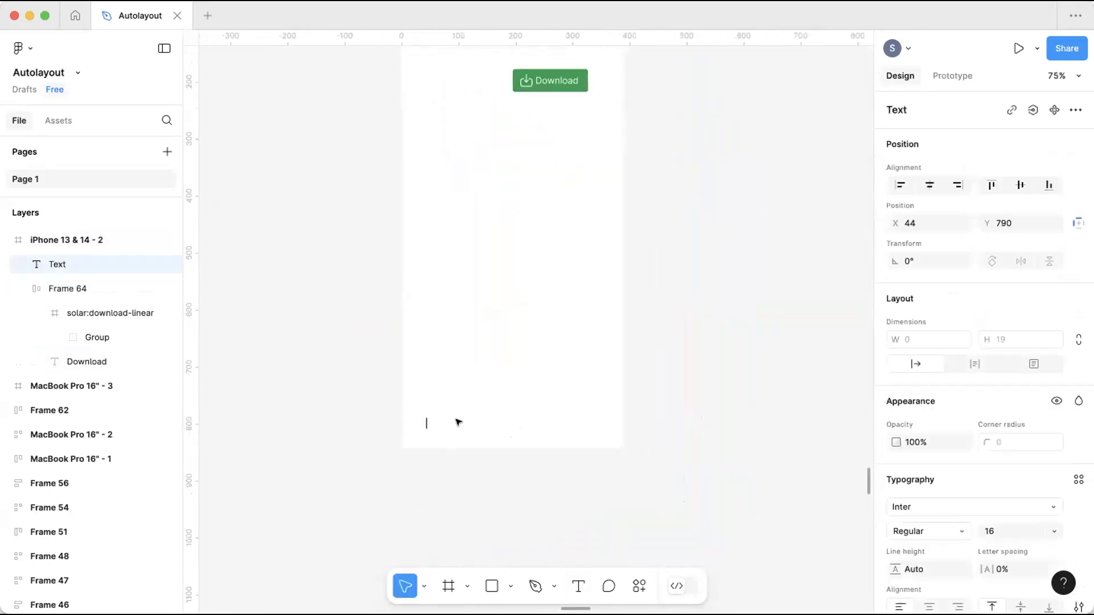
{"action": "type", "text": "Home"}
{"action": "scroll", "coordinate": [460, 378], "scroll_direction": "right", "scroll_amount": 2}
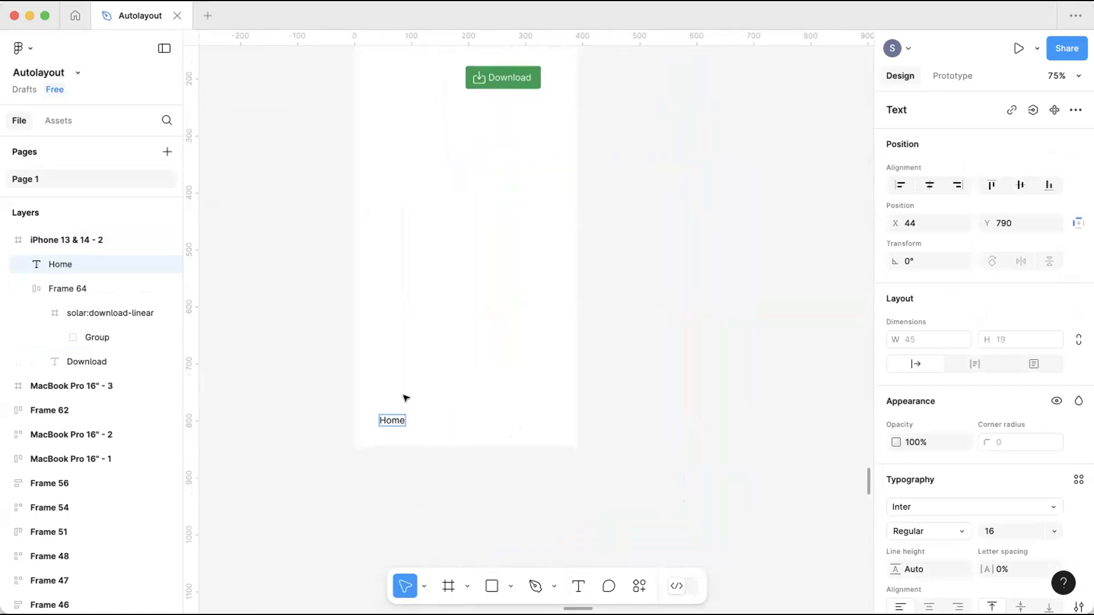
{"action": "key", "text": "Escape"}
Duplicate the Home text, place the copy to its right at about X 171, and change its text to "Search".
{"action": "key", "text": "super+d"}
{"action": "left_click_drag", "start_coordinate": [392, 420], "coordinate": [464, 420]}
{"action": "double_click", "coordinate": [462, 416]}
{"action": "type", "text": "Search"}
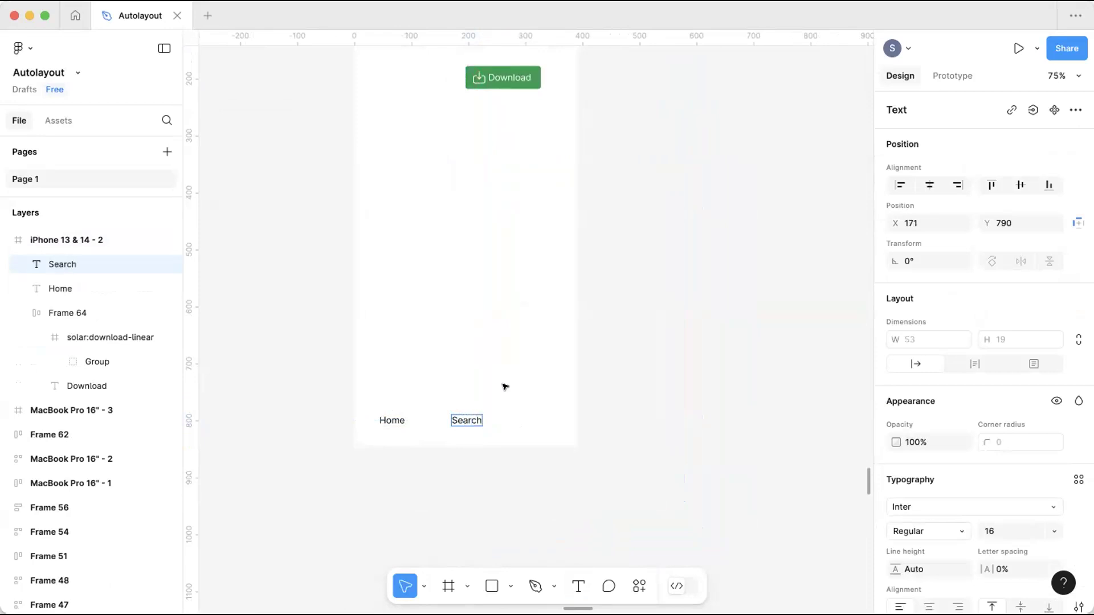
{"action": "key", "text": "Escape"}
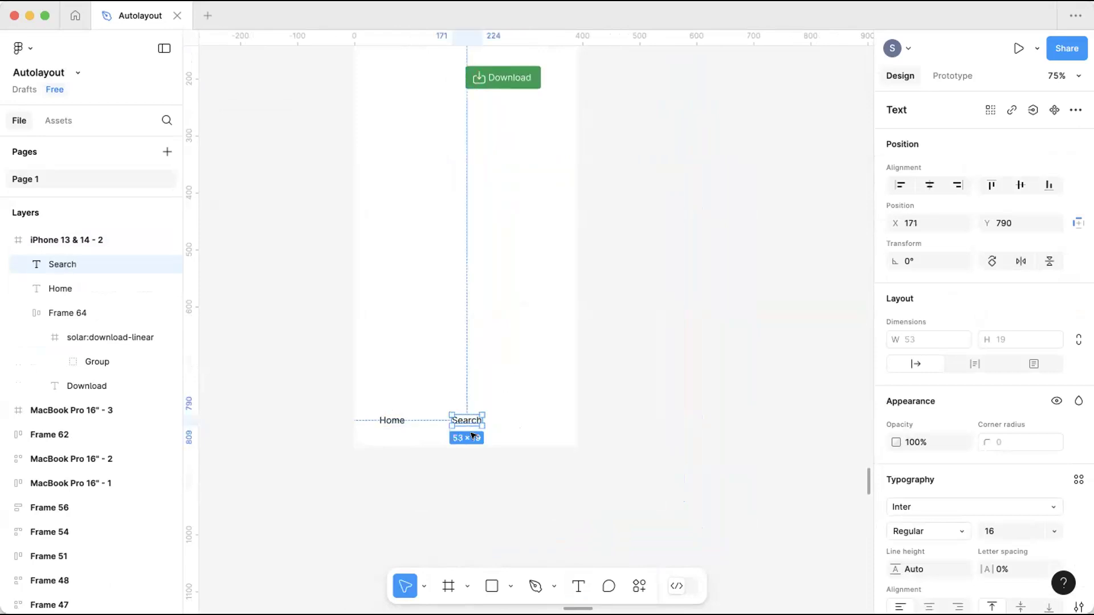
Duplicate the Search text, change the copy to "Profile", and place it near the frame's bottom-right corner at about X 295, Y 790.
{"action": "key", "text": "super+d"}
{"action": "left_click_drag", "start_coordinate": [461, 420], "coordinate": [535, 422]}
{"action": "double_click", "coordinate": [535, 421]}
{"action": "type", "text": "Prodile"}
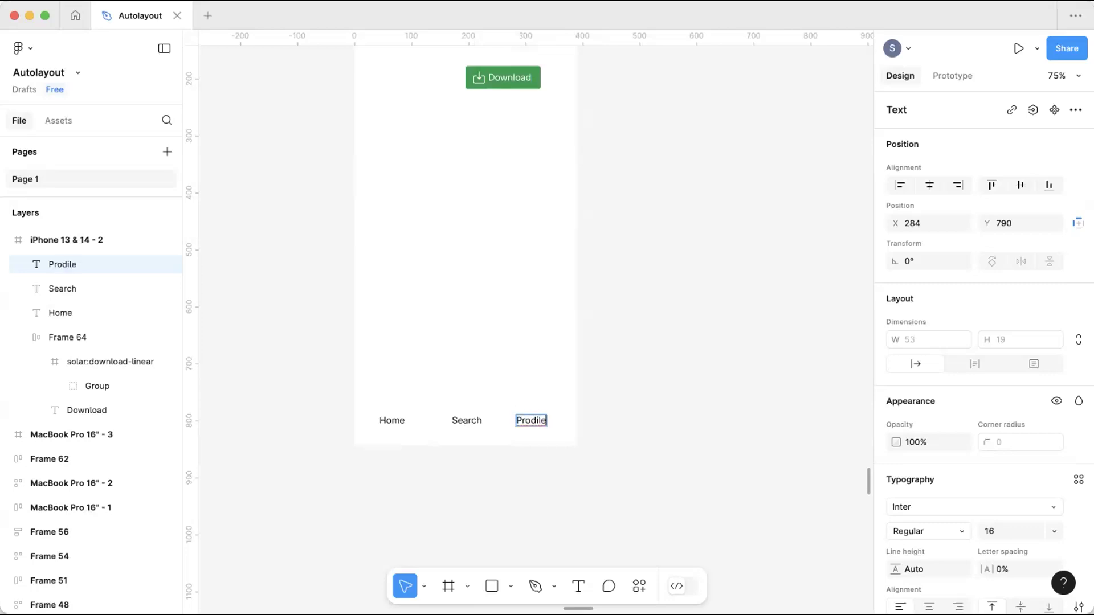
{"action": "key", "text": "BackSpace"}
{"action": "type", "text": "file"}
{"action": "left_click", "coordinate": [557, 417]}
{"action": "left_click", "coordinate": [557, 417]}
{"action": "left_click_drag", "start_coordinate": [523, 417], "coordinate": [529, 417]}
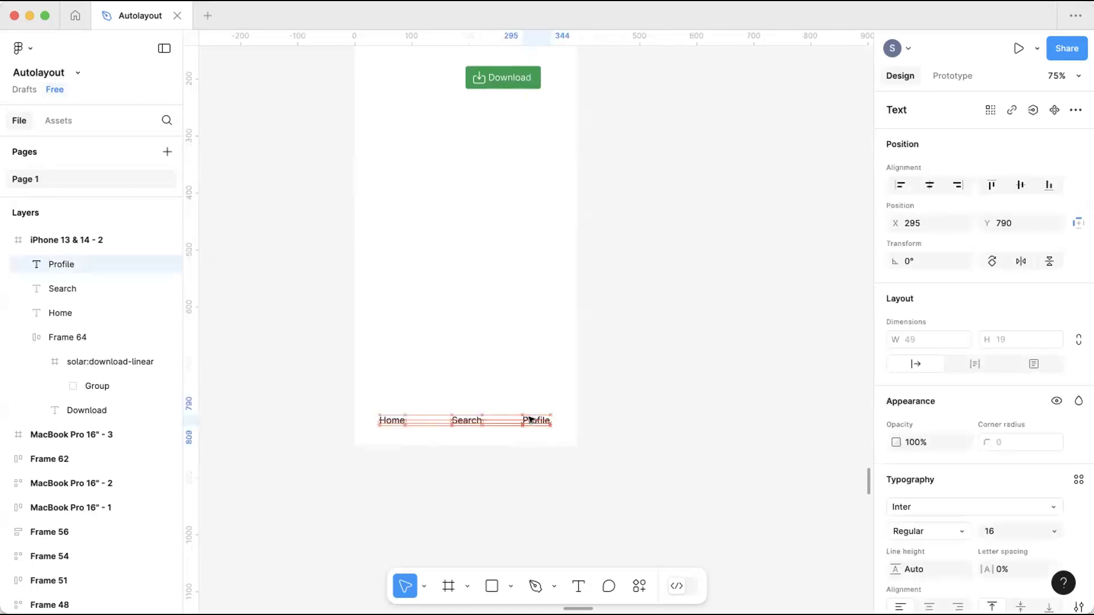
Run the Iconify plugin, search for "home", and place the solid material-symbols:home icon above the Home label.
{"action": "right_click", "coordinate": [646, 324]}
{"action": "mouse_move", "coordinate": [736, 454]}
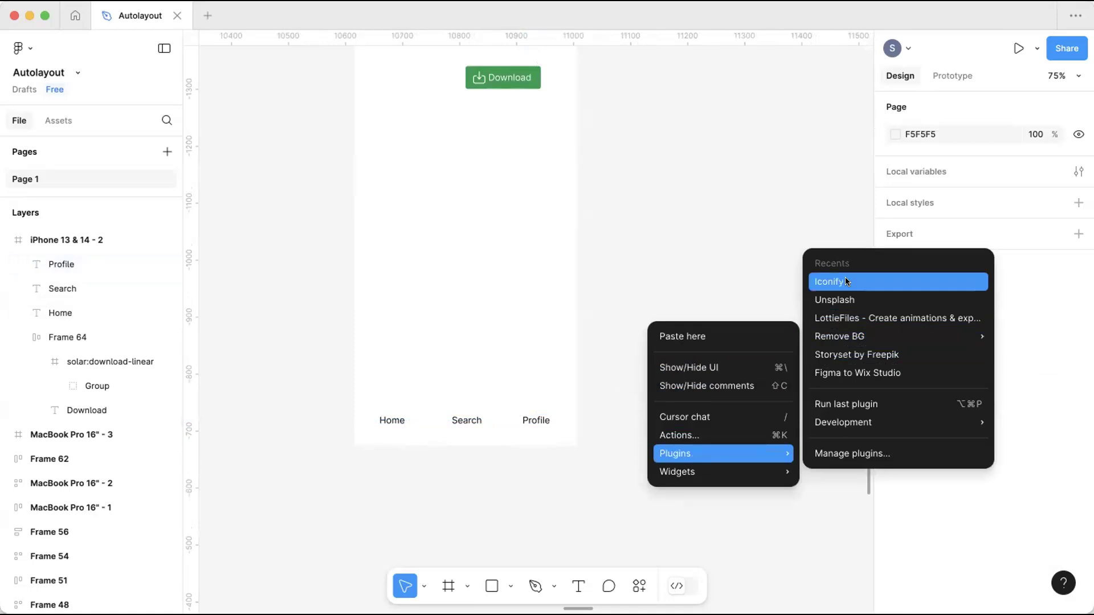
{"action": "left_click", "coordinate": [843, 281]}
{"action": "left_click_drag", "start_coordinate": [713, 47], "coordinate": [894, 47]}
{"action": "left_click", "coordinate": [721, 103]}
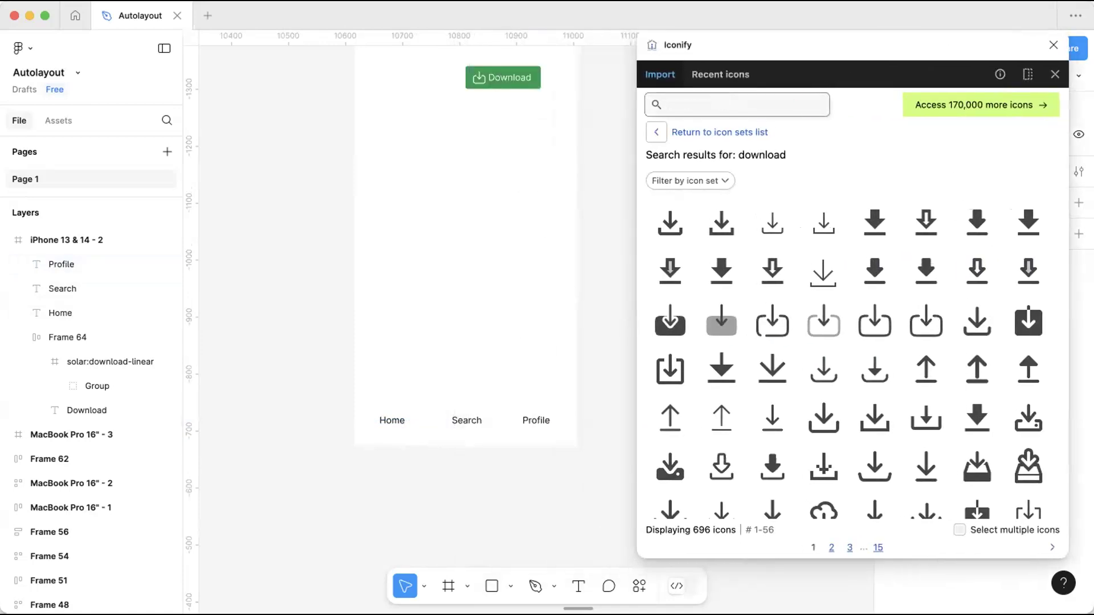
{"action": "type", "text": "home"}
{"action": "key", "text": "Return"}
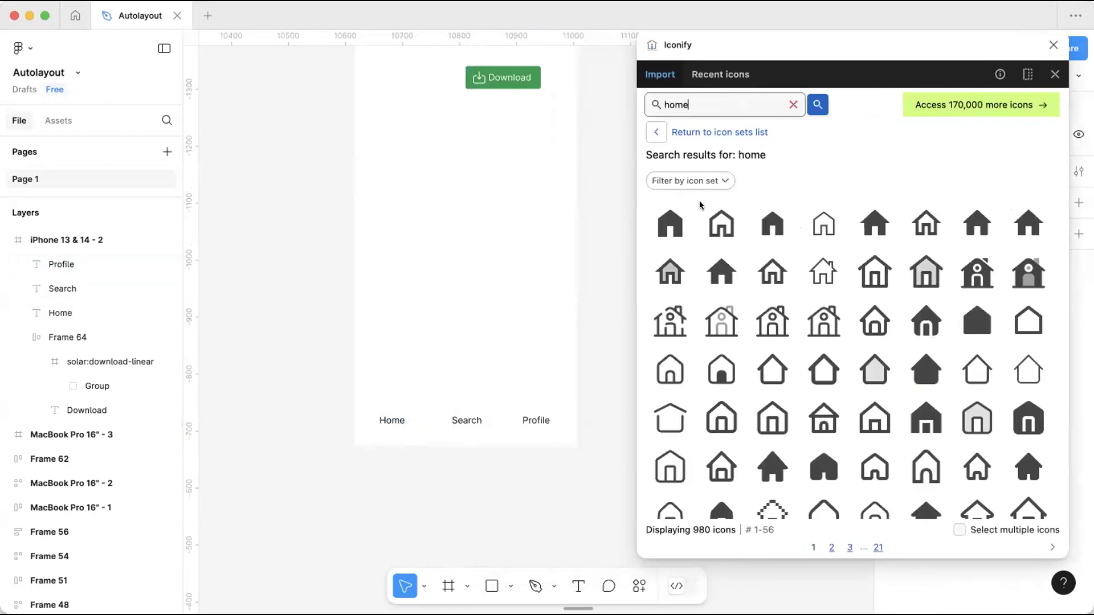
{"action": "left_click_drag", "start_coordinate": [671, 223], "coordinate": [406, 379]}
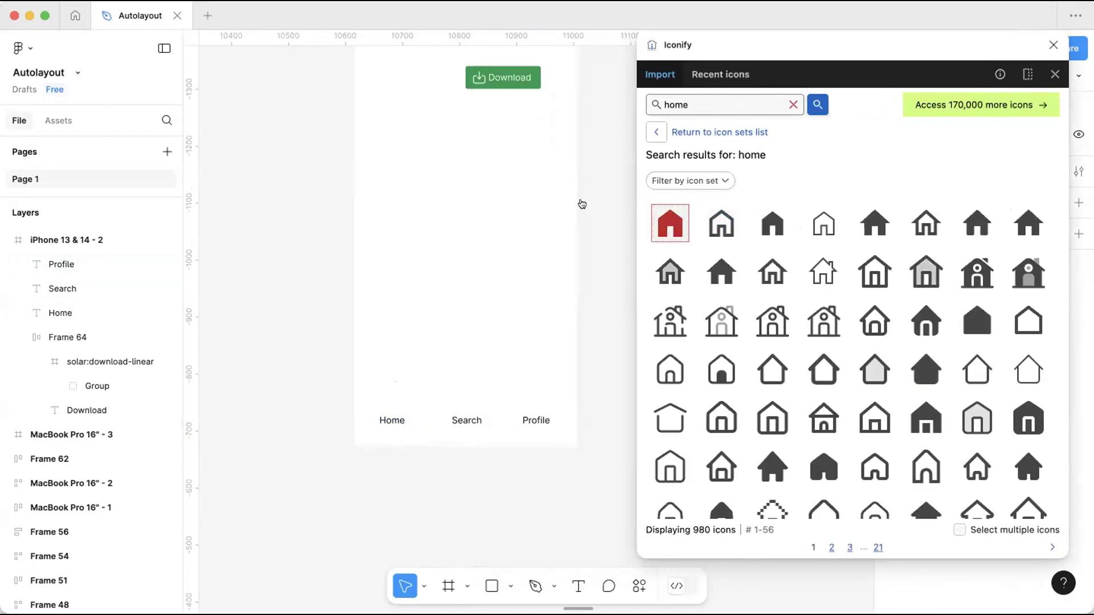
Search Iconify for "search" and place the iconoir:search icon above the Search label.
{"action": "left_click", "coordinate": [758, 105]}
{"action": "key", "text": "super+a"}
{"action": "key", "text": "BackSpace"}
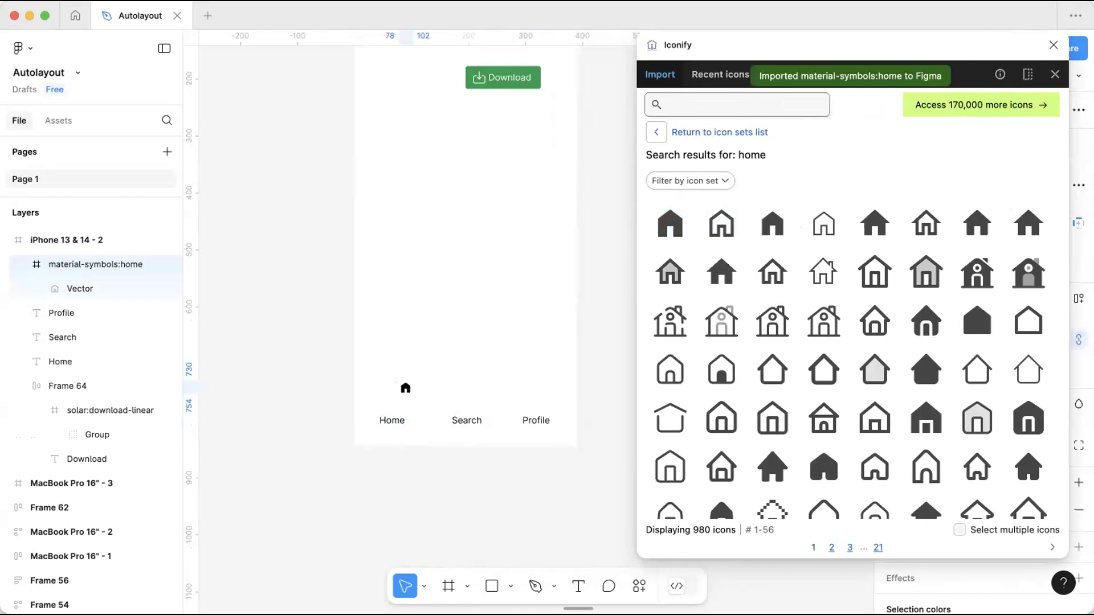
{"action": "type", "text": "search"}
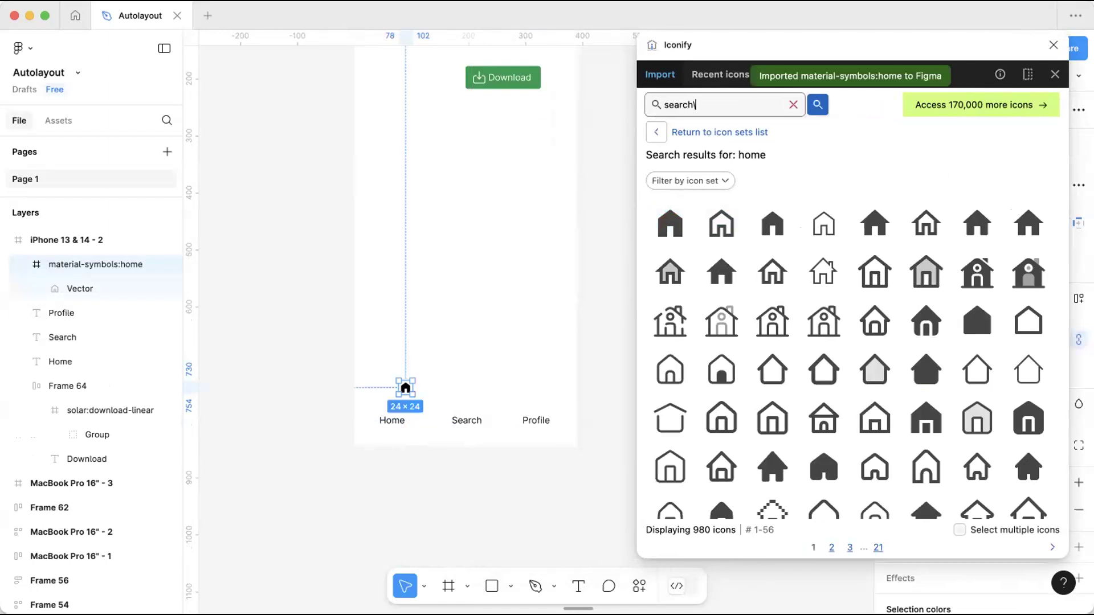
{"action": "key", "text": "Return"}
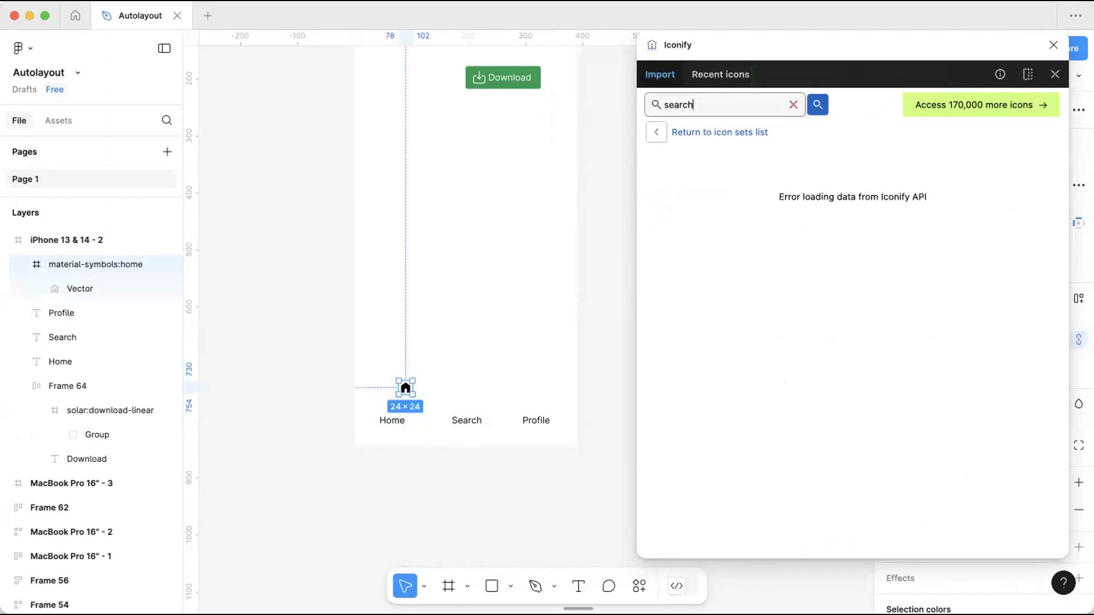
{"action": "key", "text": "Return"}
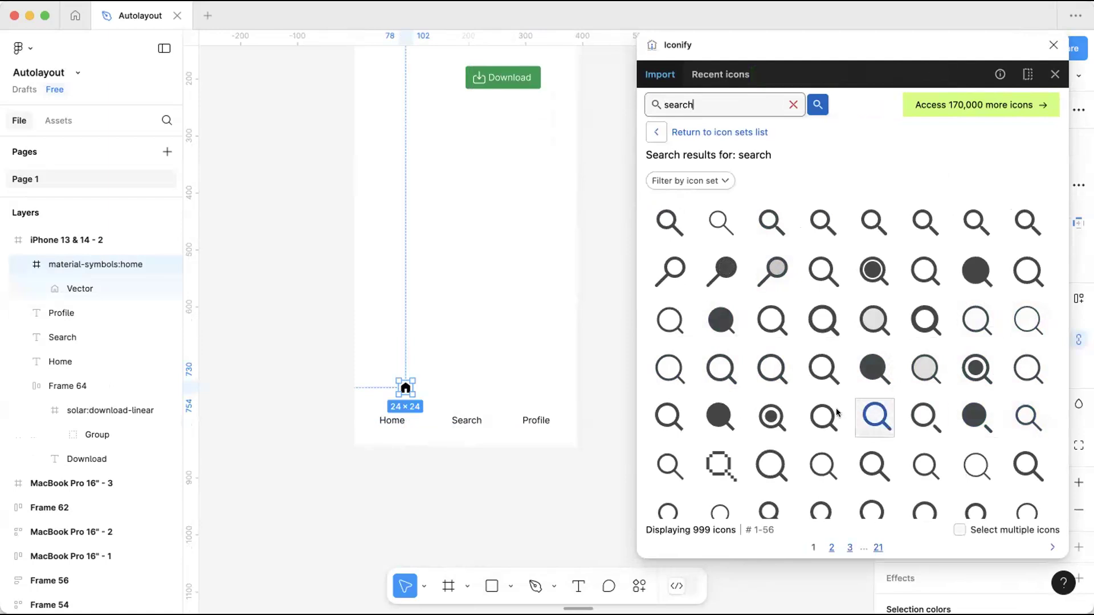
{"action": "scroll", "coordinate": [781, 384], "scroll_direction": "down", "scroll_amount": 3}
{"action": "scroll", "coordinate": [782, 389], "scroll_direction": "down", "scroll_amount": 2}
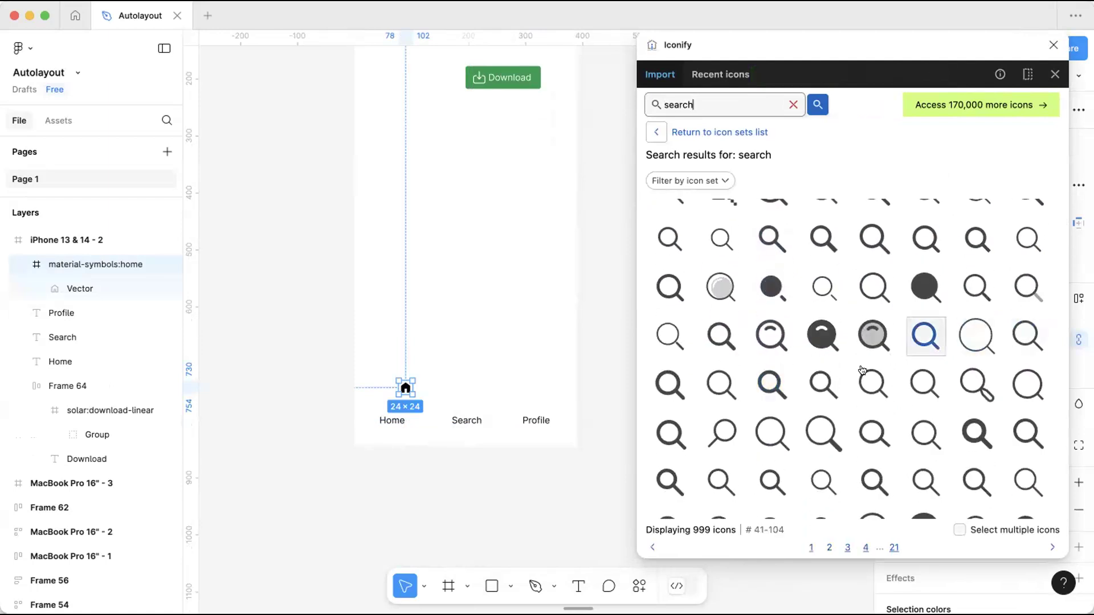
{"action": "scroll", "coordinate": [767, 384], "scroll_direction": "up", "scroll_amount": 5}
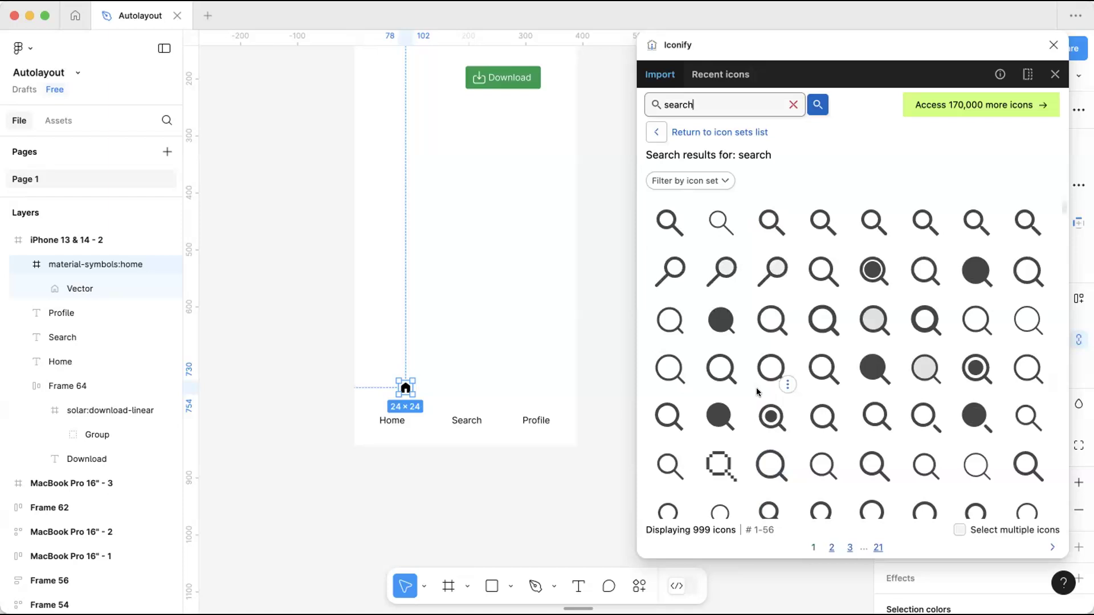
{"action": "scroll", "coordinate": [764, 385], "scroll_direction": "down", "scroll_amount": 2}
{"action": "left_click_drag", "start_coordinate": [682, 291], "coordinate": [490, 390]}
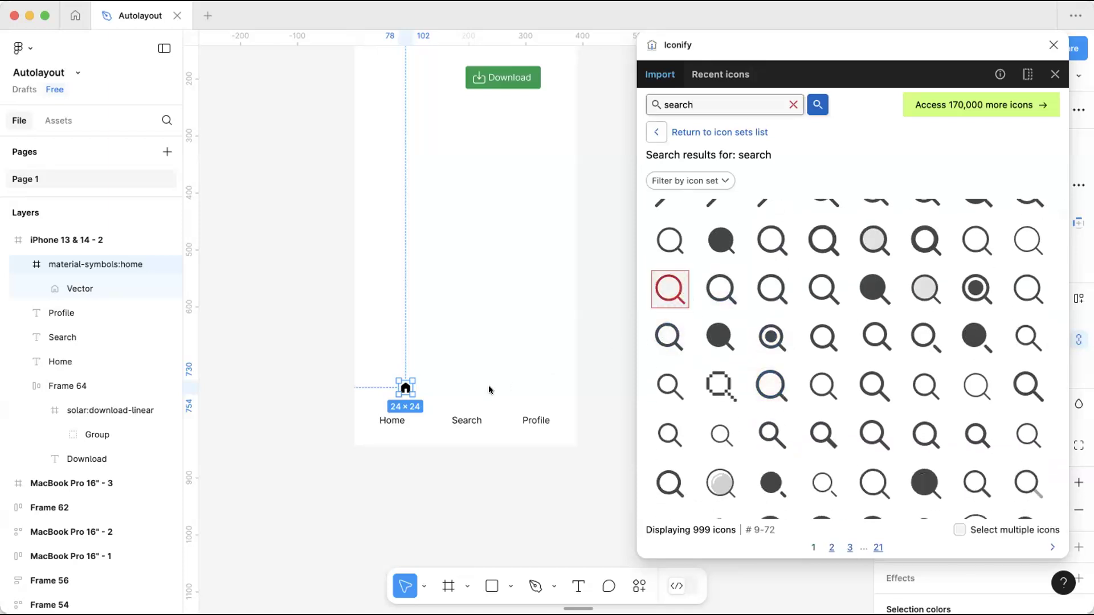
Search Iconify for "profile", place the iconamoon:profile-light icon above the Profile label, and close the plugin.
{"action": "left_click", "coordinate": [792, 104]}
{"action": "type", "text": "p"}
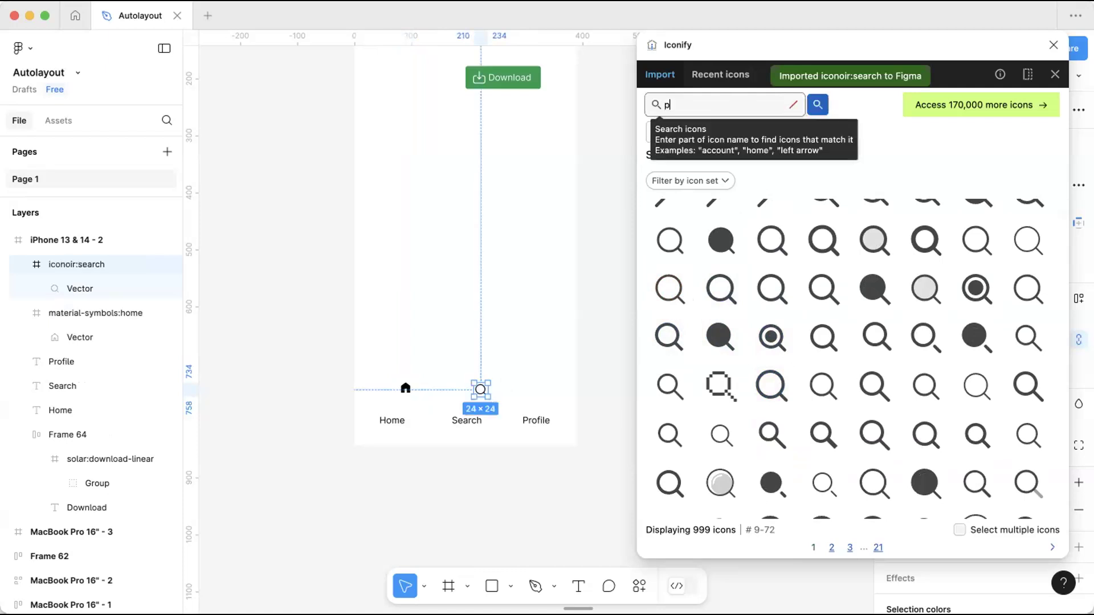
{"action": "type", "text": "rofile"}
{"action": "key", "text": "Return"}
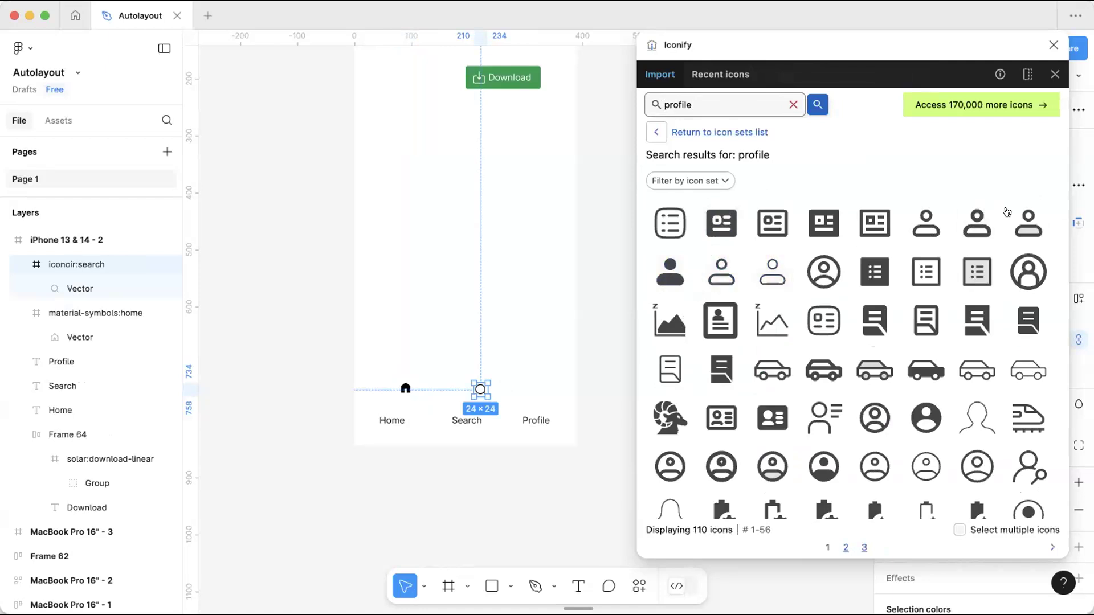
{"action": "left_click_drag", "start_coordinate": [721, 272], "coordinate": [517, 403]}
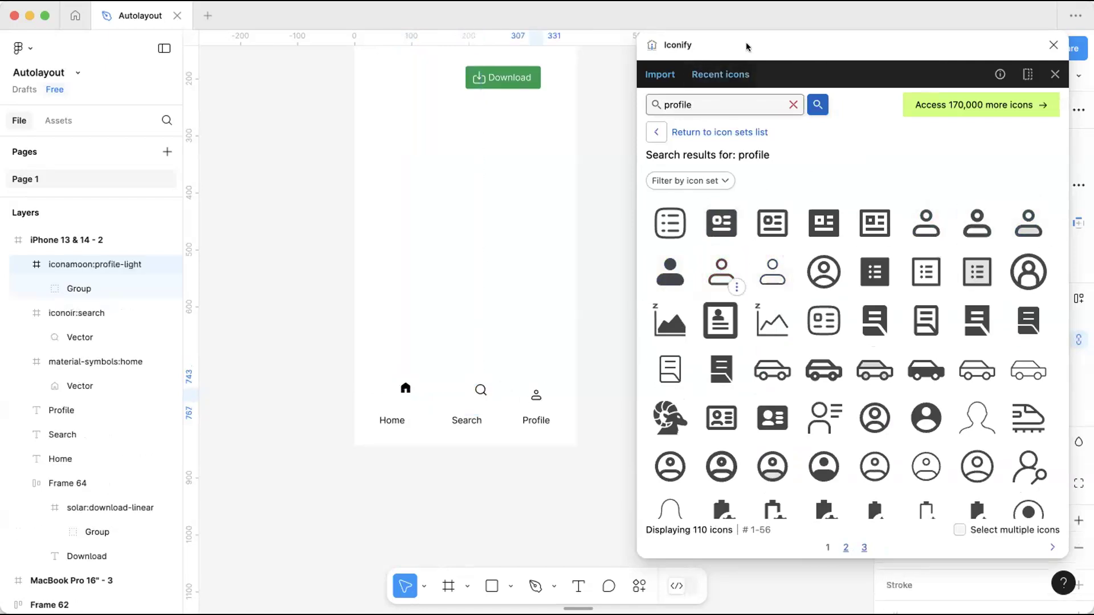
{"action": "left_click_drag", "start_coordinate": [747, 45], "coordinate": [759, 103]}
{"action": "left_click", "coordinate": [1066, 102]}
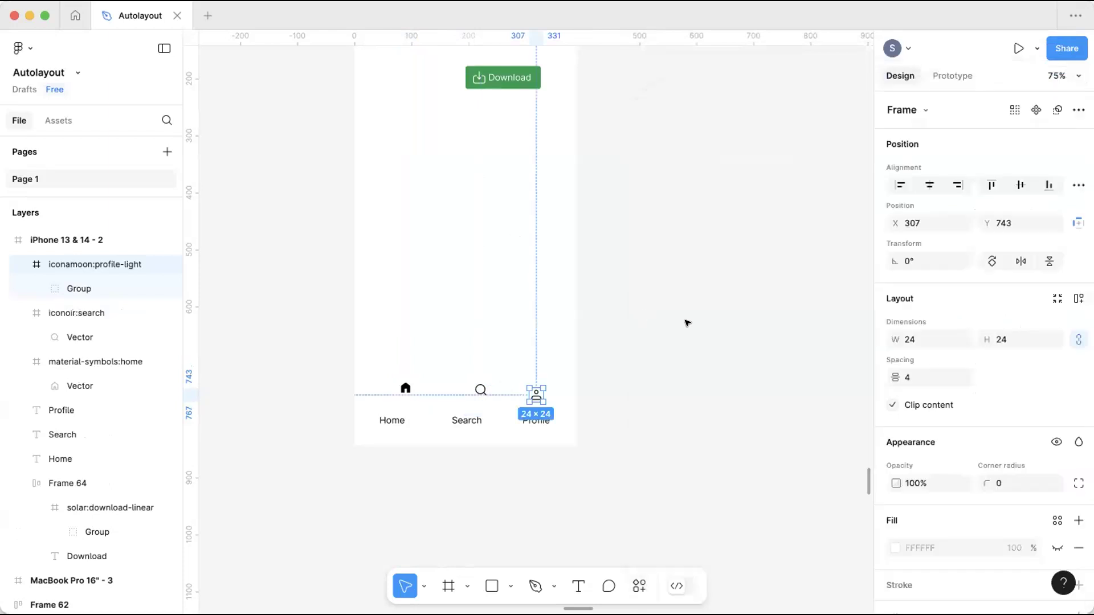
Center the home, search and profile icons horizontally over their matching text labels.
{"action": "left_click", "coordinate": [686, 320]}
{"action": "scroll", "coordinate": [656, 324], "scroll_direction": "down", "scroll_amount": 1}
{"action": "scroll", "coordinate": [418, 325], "scroll_direction": "down", "scroll_amount": 1}
{"action": "scroll", "coordinate": [418, 324], "scroll_direction": "up", "scroll_amount": 5}
{"action": "left_click_drag", "start_coordinate": [404, 302], "coordinate": [377, 344]}
{"action": "left_click_drag", "start_coordinate": [564, 302], "coordinate": [534, 322]}
{"action": "left_click_drag", "start_coordinate": [669, 314], "coordinate": [672, 322]}
{"action": "left_click", "coordinate": [400, 316]}
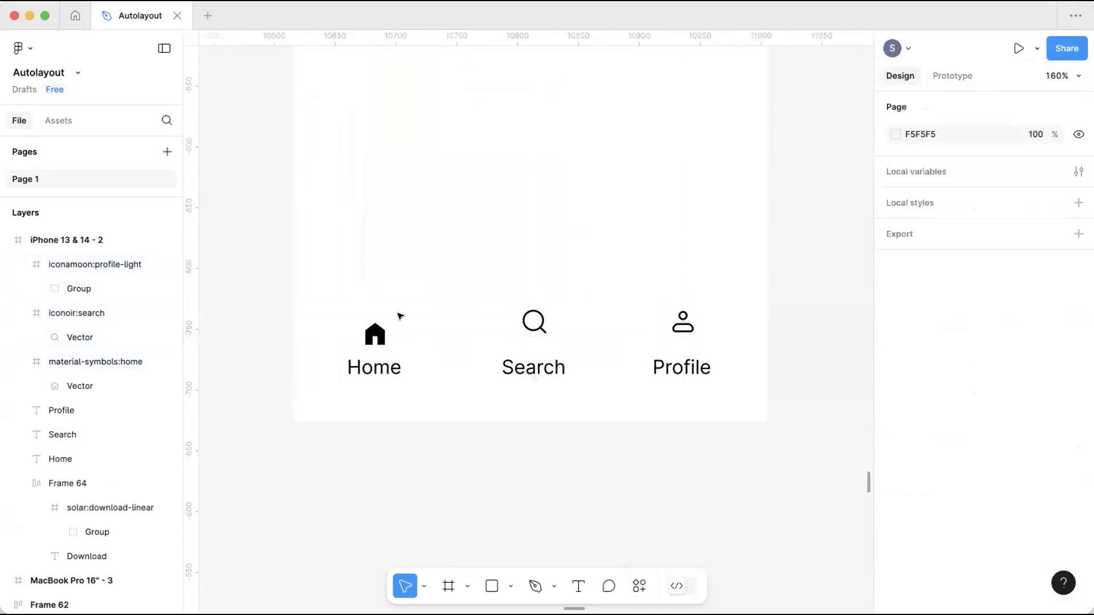
Wrap the home icon and Home label together in an auto layout frame.
{"action": "left_click", "coordinate": [386, 341]}
{"action": "left_click", "coordinate": [364, 370], "text": "shift"}
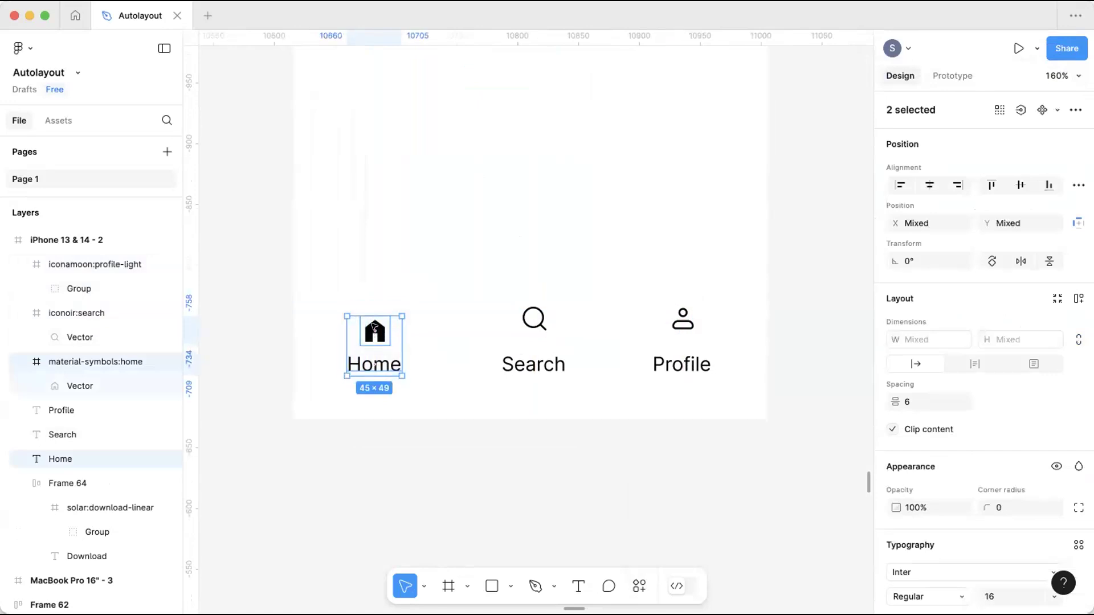
{"action": "scroll", "coordinate": [371, 322], "scroll_direction": "left", "scroll_amount": 2}
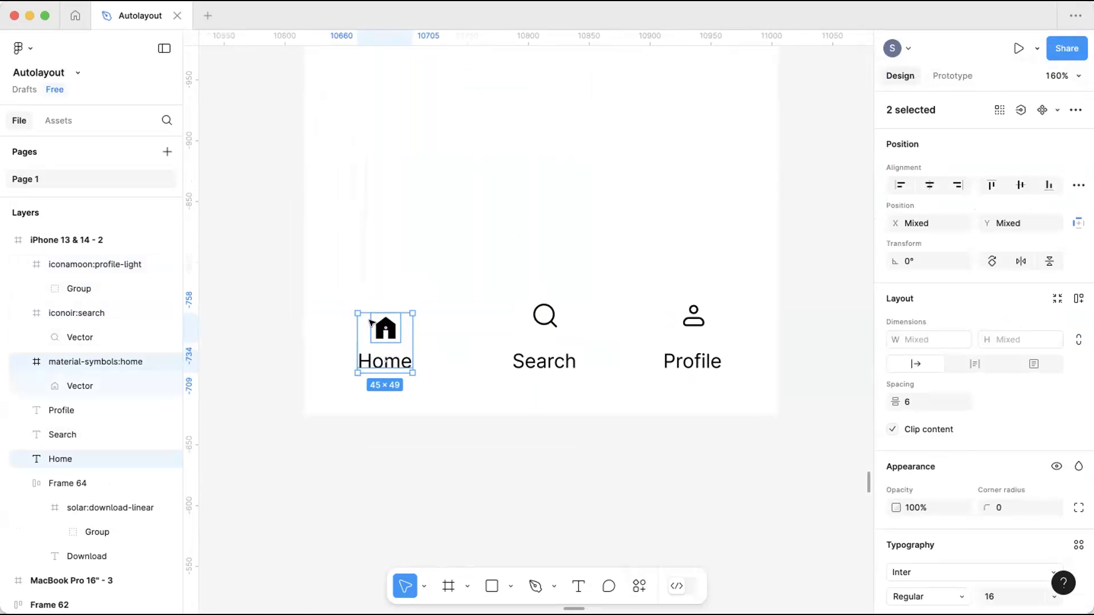
{"action": "right_click", "coordinate": [370, 323]}
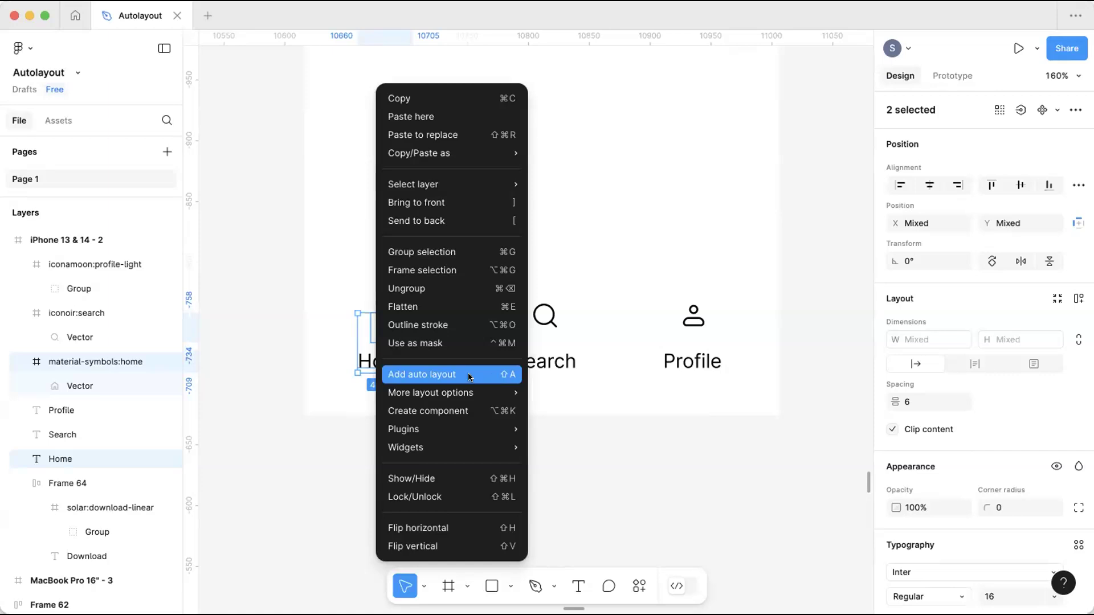
{"action": "left_click", "coordinate": [317, 362]}
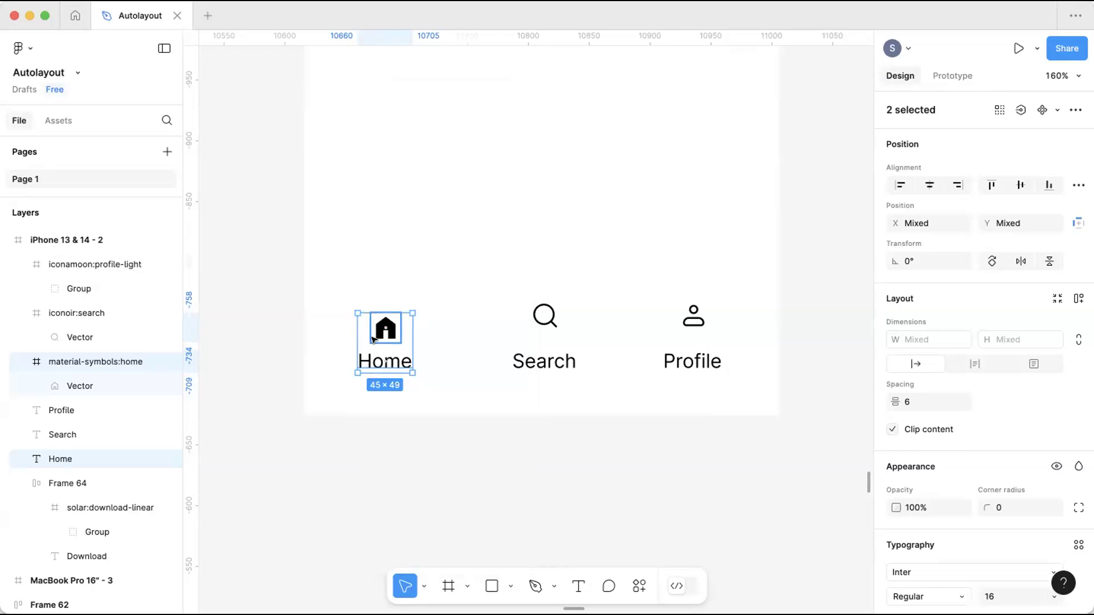
{"action": "key", "text": "shift+a"}
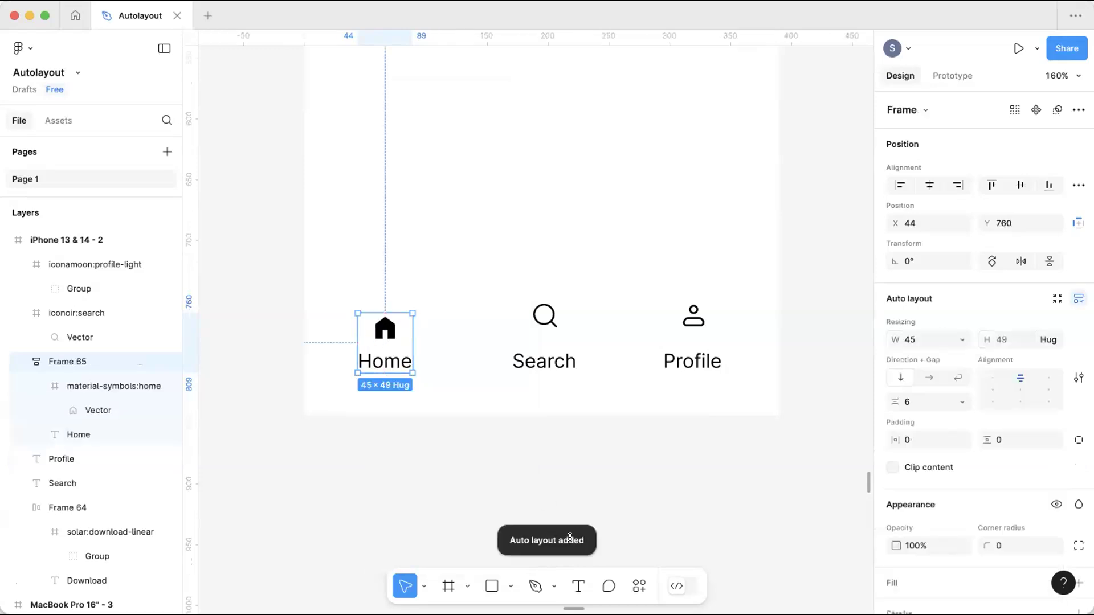
Wrap the search icon with its label, and the profile icon with its label, each in its own auto layout frame.
{"action": "left_click_drag", "start_coordinate": [601, 278], "coordinate": [545, 355]}
{"action": "key", "text": "shift+a"}
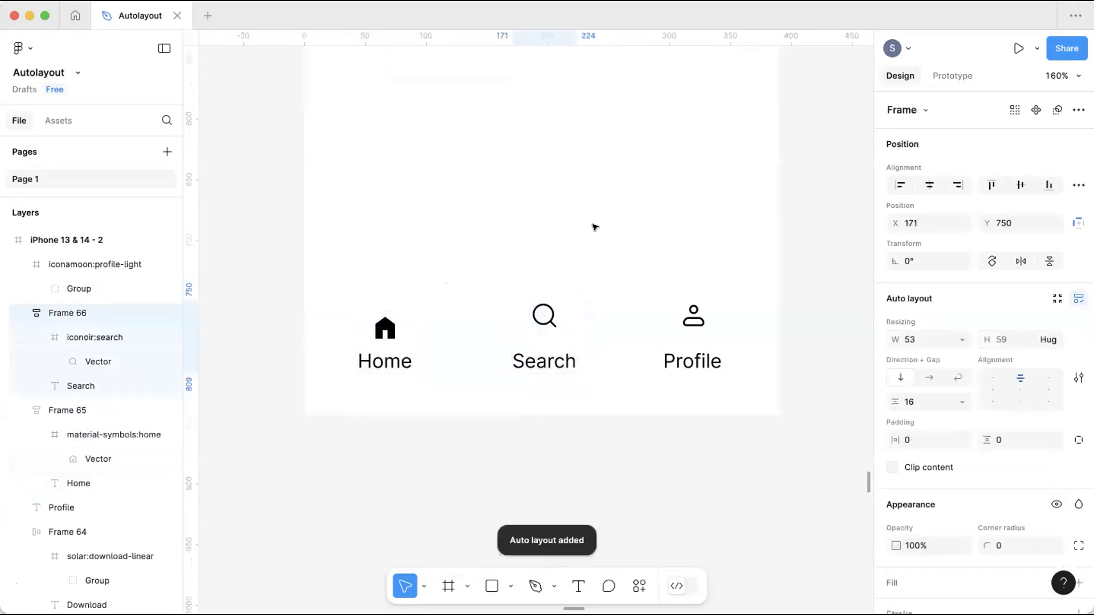
{"action": "left_click_drag", "start_coordinate": [728, 301], "coordinate": [681, 391]}
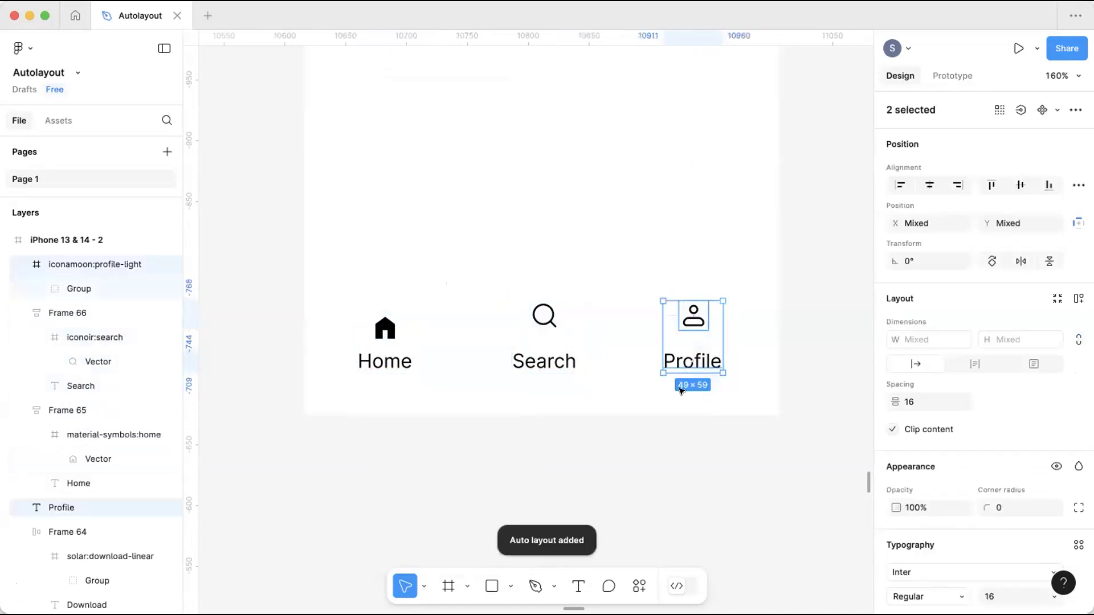
{"action": "key", "text": "shift+a"}
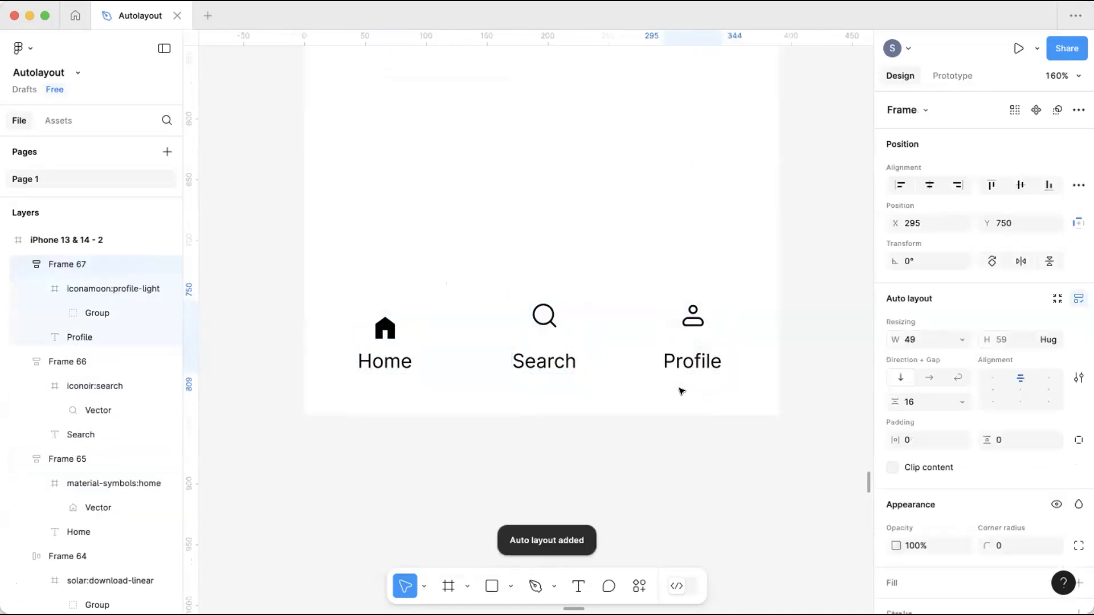
Try a horizontal auto layout direction for the Search icon and label, and restore the vertical direction.
{"action": "left_click", "coordinate": [557, 313]}
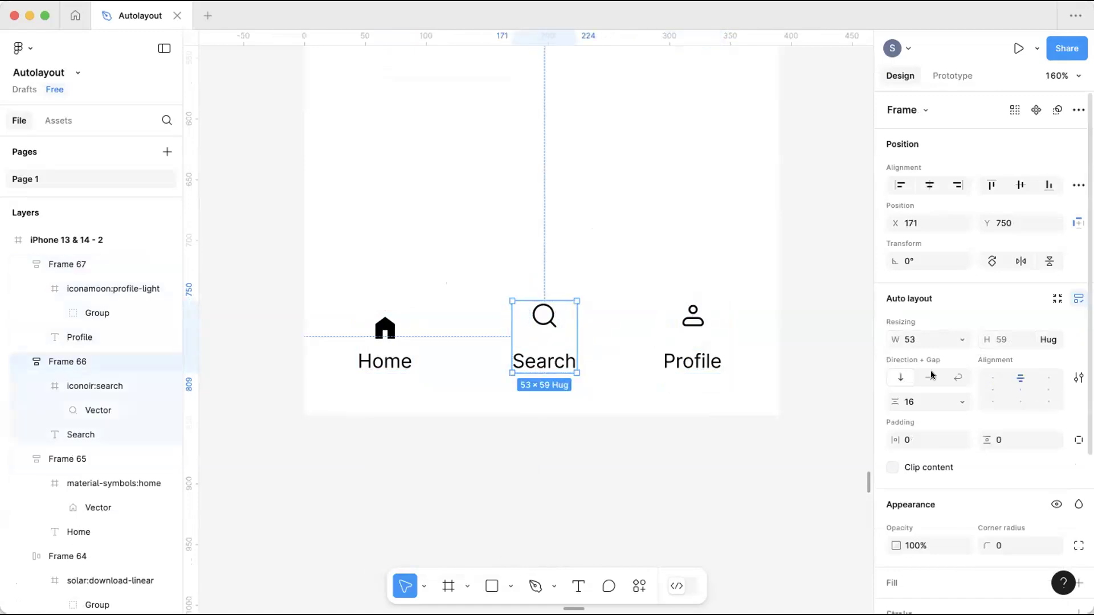
{"action": "left_click", "coordinate": [544, 267]}
{"action": "left_click", "coordinate": [542, 317]}
{"action": "left_click", "coordinate": [543, 317]}
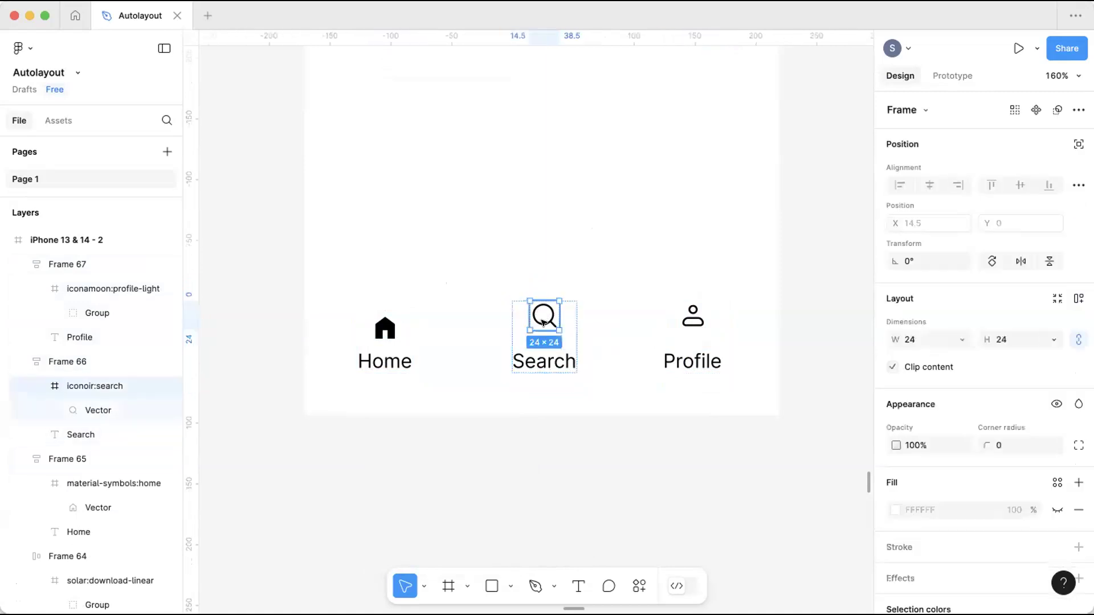
{"action": "left_click_drag", "start_coordinate": [546, 326], "coordinate": [542, 314]}
{"action": "left_click", "coordinate": [593, 301]}
{"action": "left_click", "coordinate": [555, 311]}
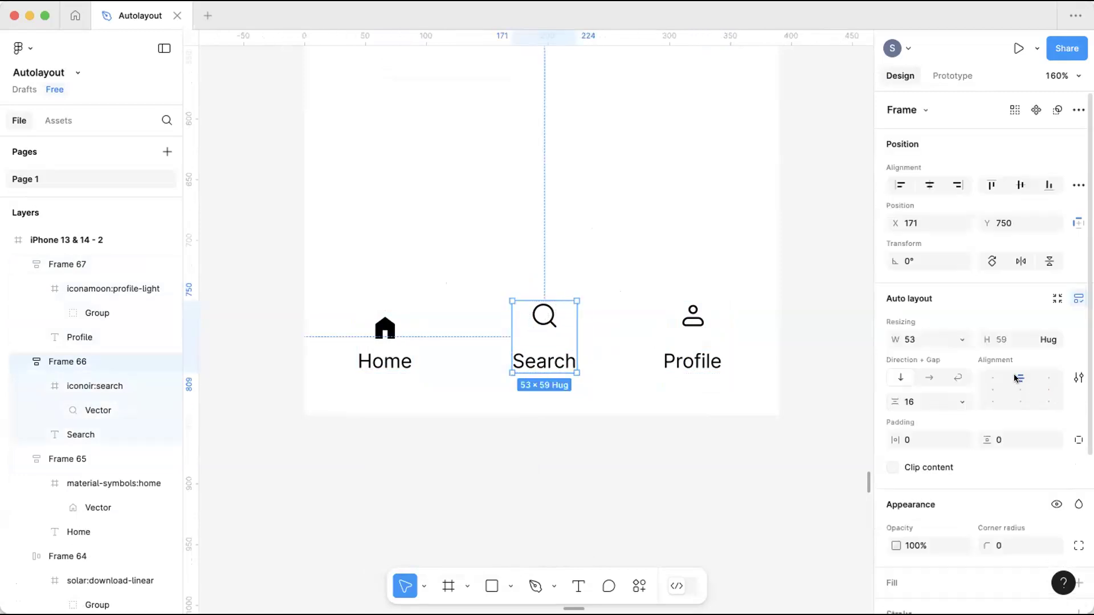
{"action": "left_click", "coordinate": [930, 378]}
{"action": "left_click", "coordinate": [894, 378]}
{"action": "left_click", "coordinate": [491, 447]}
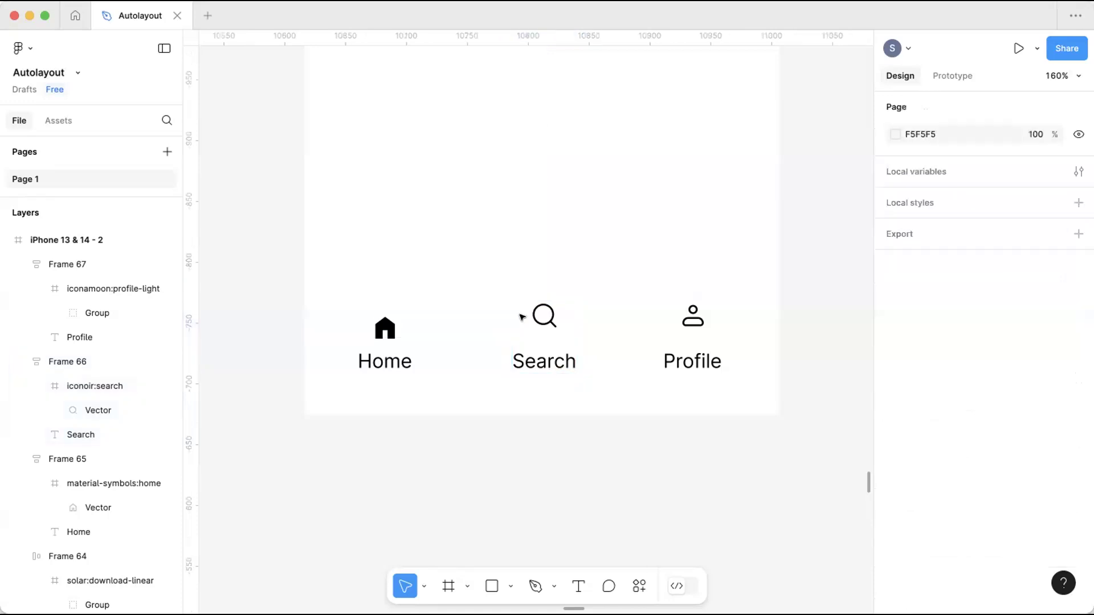
Set the Search item's vertical gap to 4 and move the item down to about X 172, Y 762.
{"action": "left_click", "coordinate": [572, 361]}
{"action": "left_click_drag", "start_coordinate": [903, 403], "coordinate": [884, 418]}
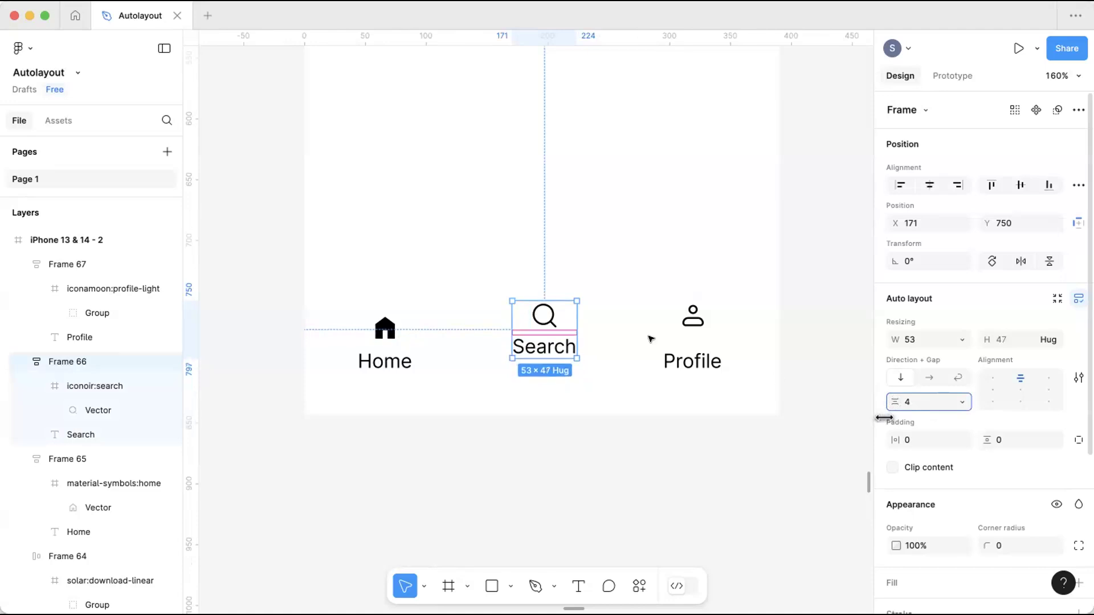
{"action": "left_click_drag", "start_coordinate": [541, 319], "coordinate": [542, 334]}
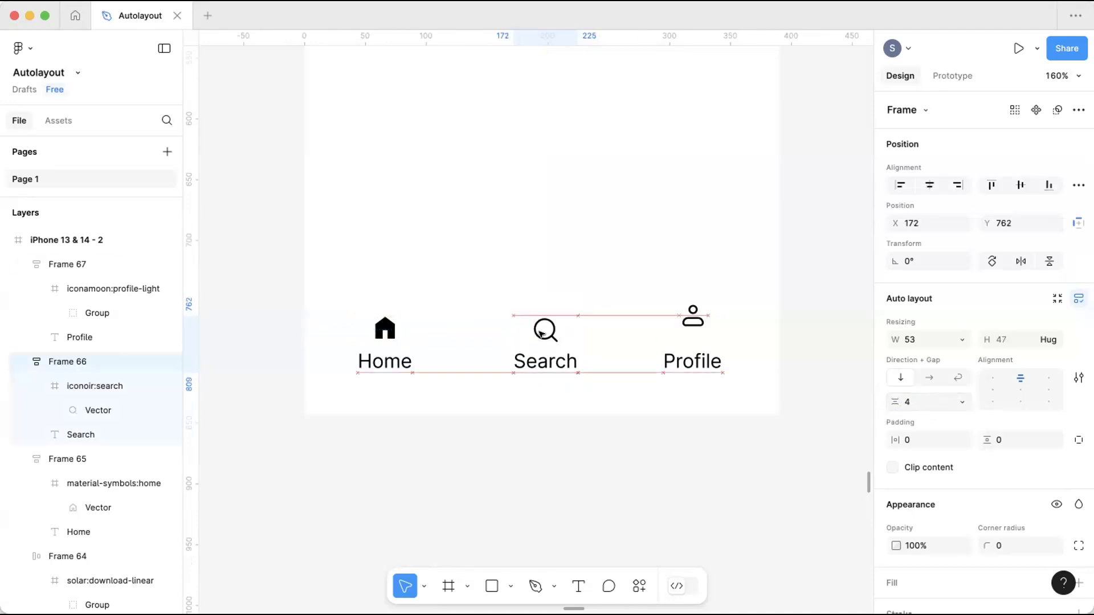
Set the Home item's vertical gap between icon and label to 4.
{"action": "left_click", "coordinate": [373, 326]}
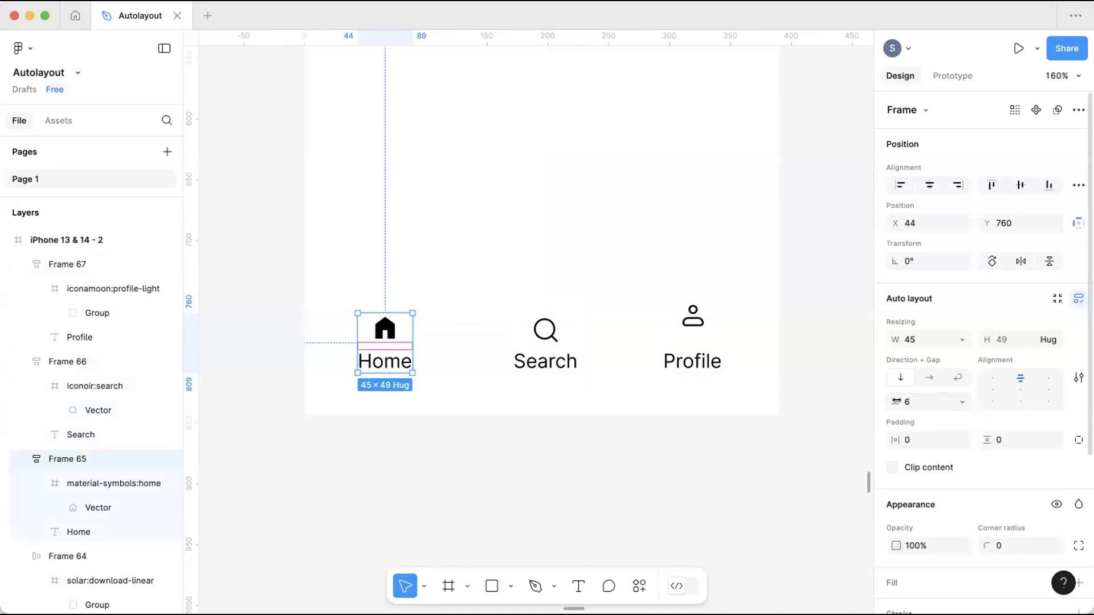
{"action": "left_click_drag", "start_coordinate": [900, 406], "coordinate": [897, 407]}
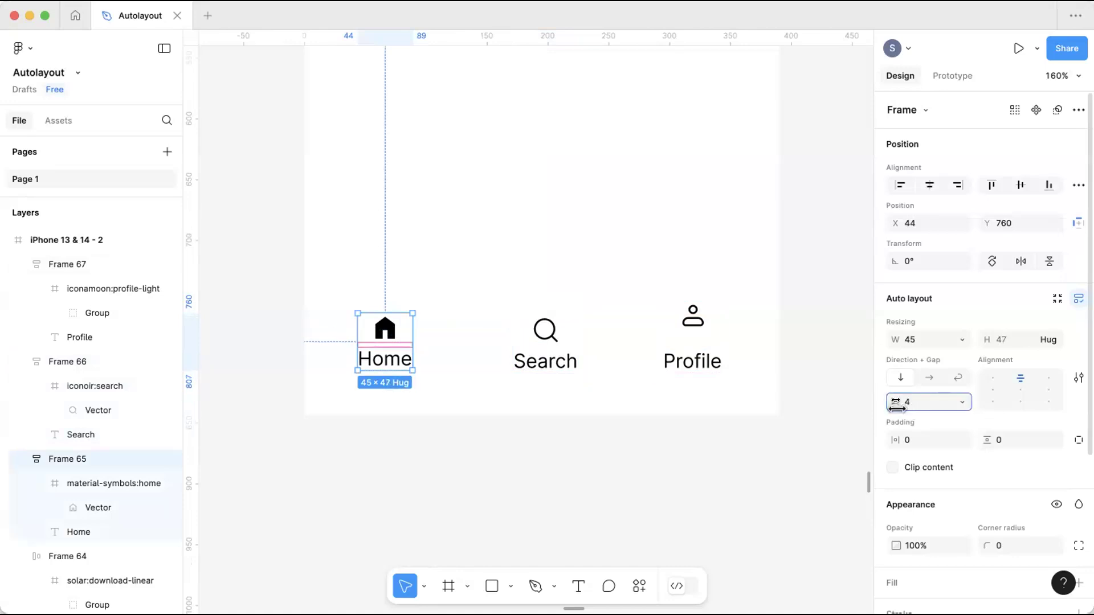
Set the Profile item's vertical gap to 4 and move the item down in line with the Home item.
{"action": "left_click", "coordinate": [687, 294]}
{"action": "left_click", "coordinate": [692, 319]}
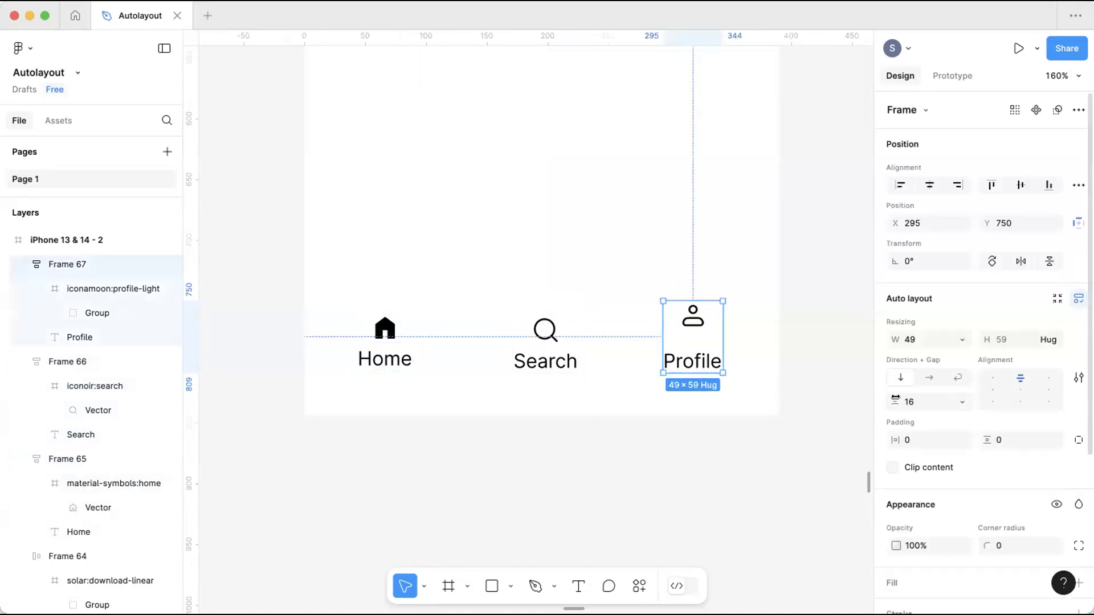
{"action": "left_click_drag", "start_coordinate": [896, 397], "coordinate": [881, 410]}
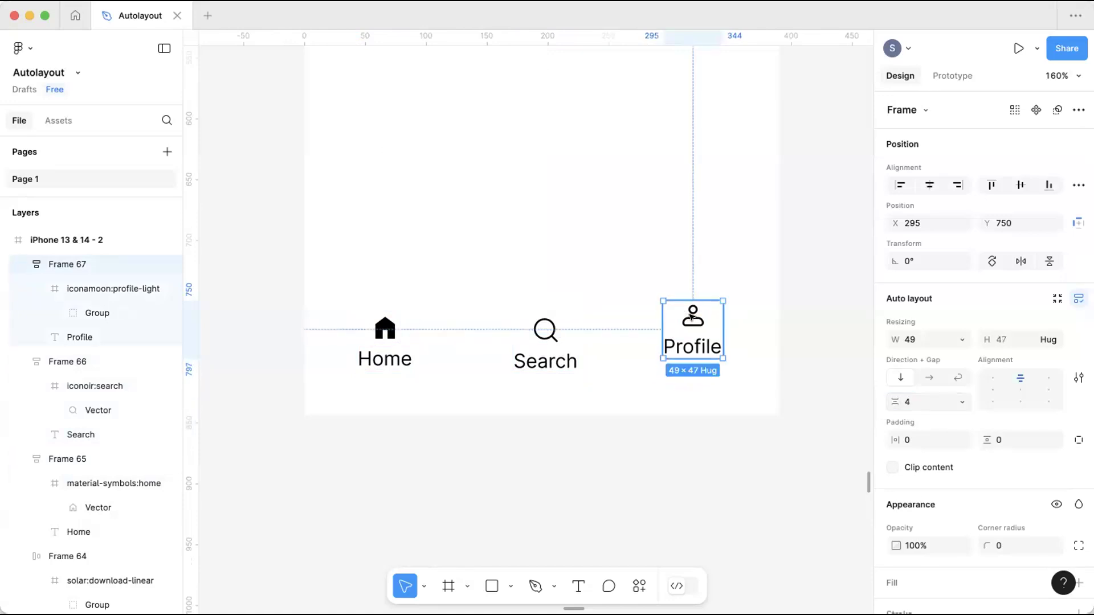
{"action": "left_click_drag", "start_coordinate": [692, 325], "coordinate": [694, 328]}
{"action": "left_click", "coordinate": [424, 278]}
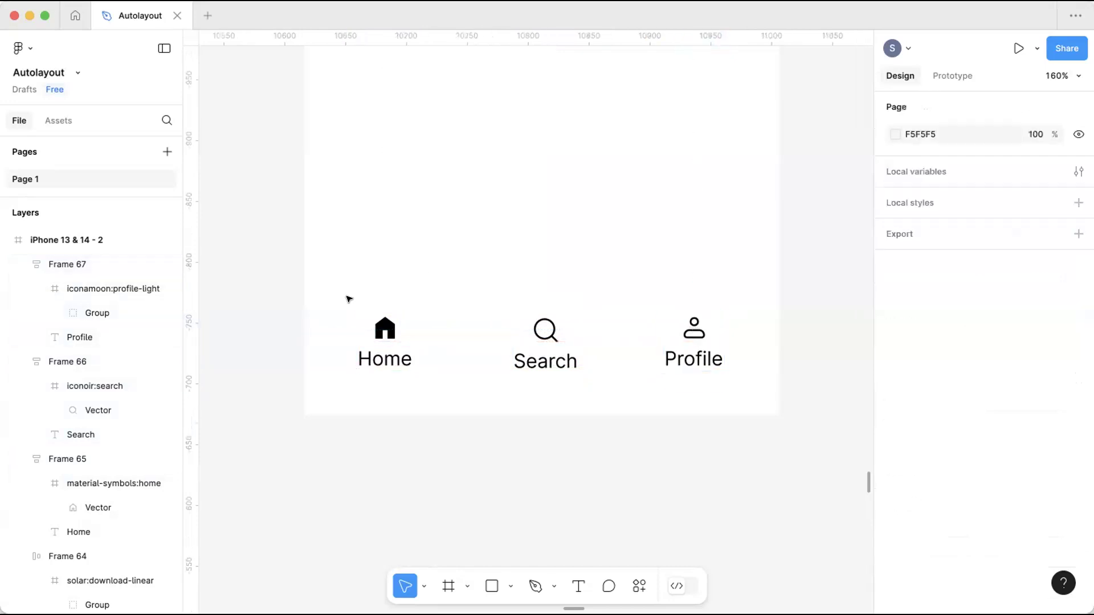
Distribute the Home, Search and Profile items with equal horizontal spacing.
{"action": "left_click", "coordinate": [383, 324]}
{"action": "left_click", "coordinate": [661, 285]}
{"action": "left_click_drag", "start_coordinate": [727, 287], "coordinate": [332, 363]}
{"action": "left_click", "coordinate": [1079, 185]}
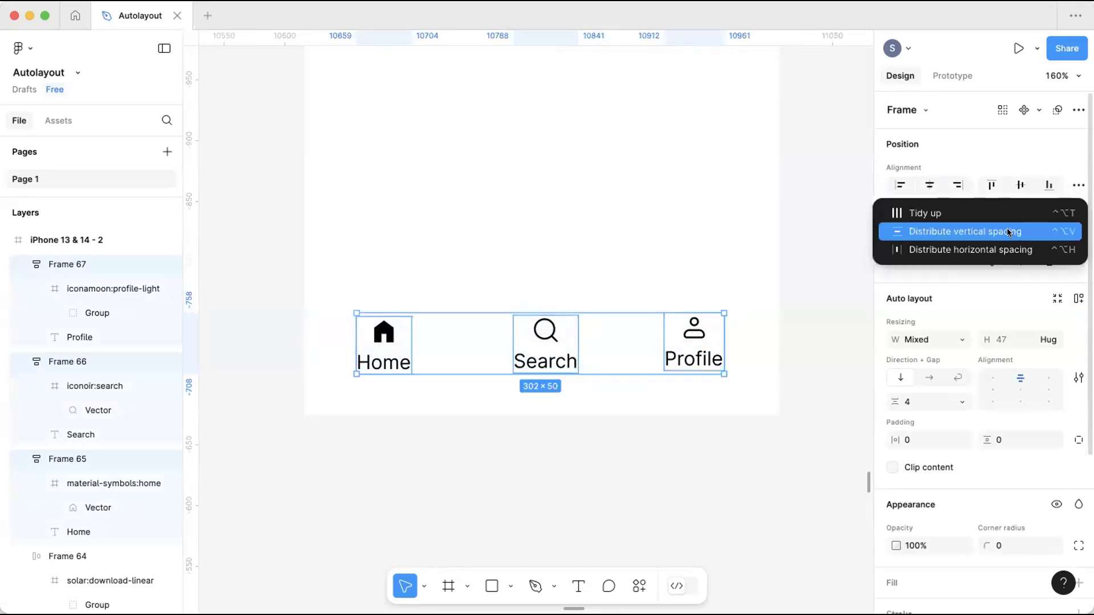
{"action": "left_click", "coordinate": [1007, 249]}
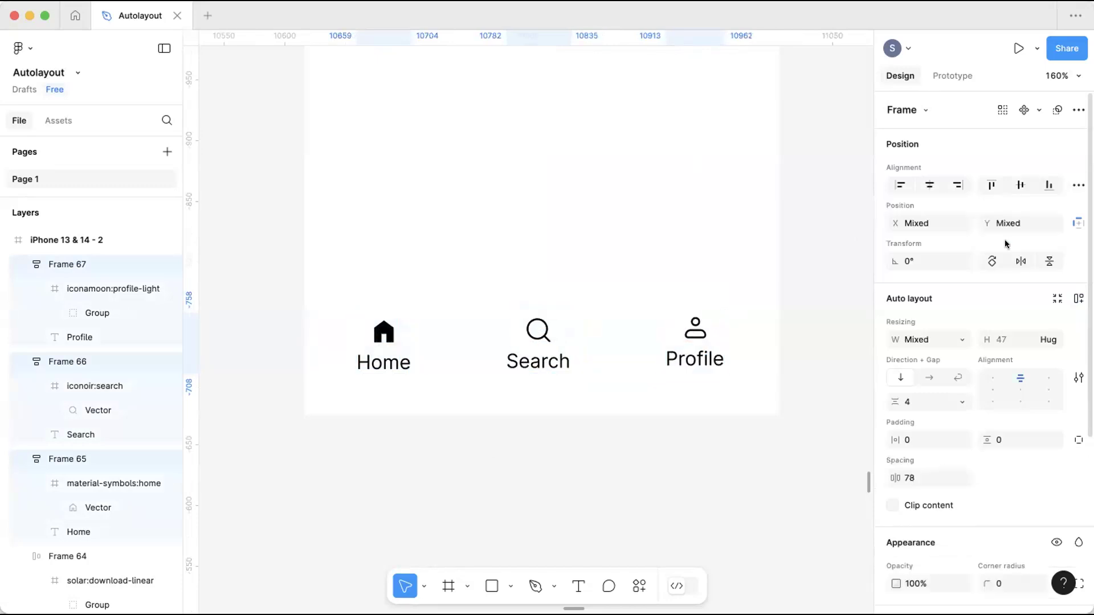
{"action": "left_click", "coordinate": [1078, 185]}
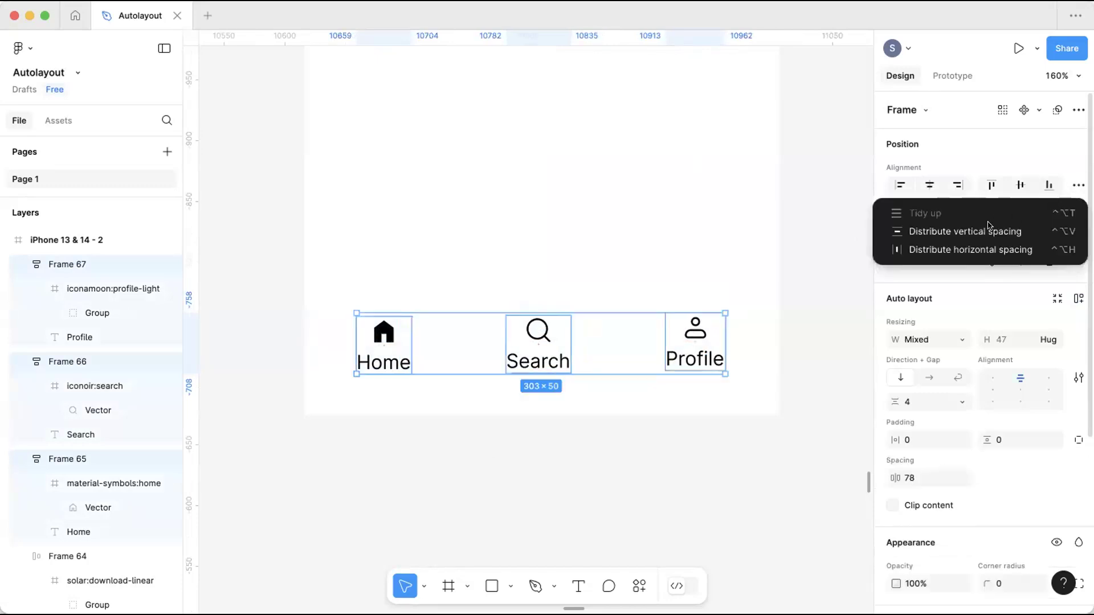
{"action": "left_click", "coordinate": [686, 224]}
Align the bottom edges of the Home, Search and Profile items.
{"action": "left_click_drag", "start_coordinate": [313, 404], "coordinate": [733, 287]}
{"action": "left_click", "coordinate": [1050, 183]}
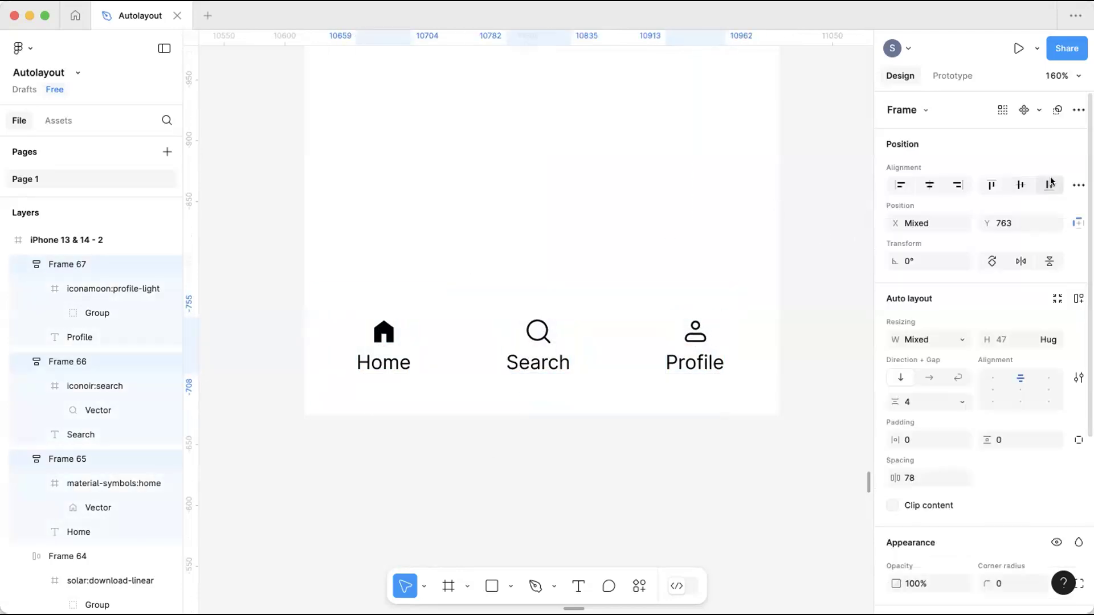
{"action": "left_click", "coordinate": [677, 279]}
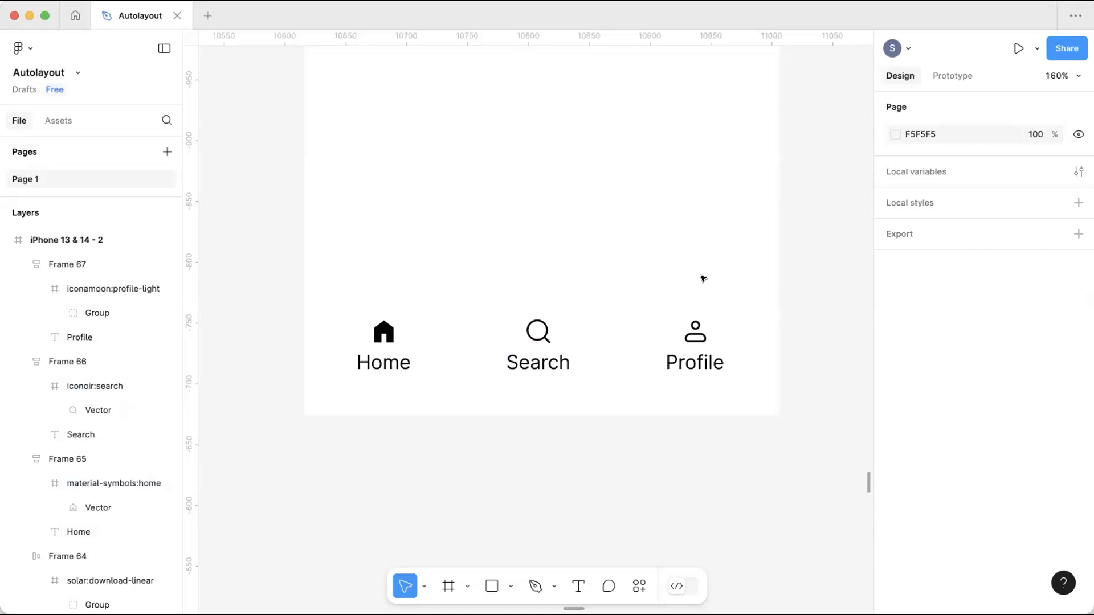
Wrap the Home, Search and Profile items together in one horizontal auto layout frame.
{"action": "left_click", "coordinate": [385, 337]}
{"action": "left_click", "coordinate": [538, 337], "text": "shift"}
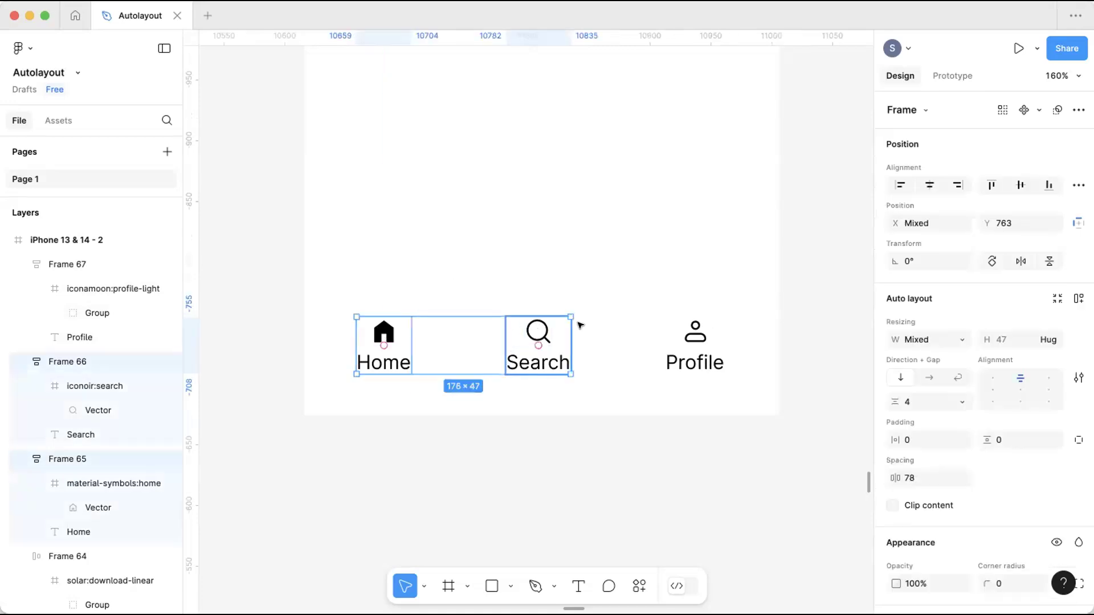
{"action": "left_click", "coordinate": [712, 325], "text": "shift"}
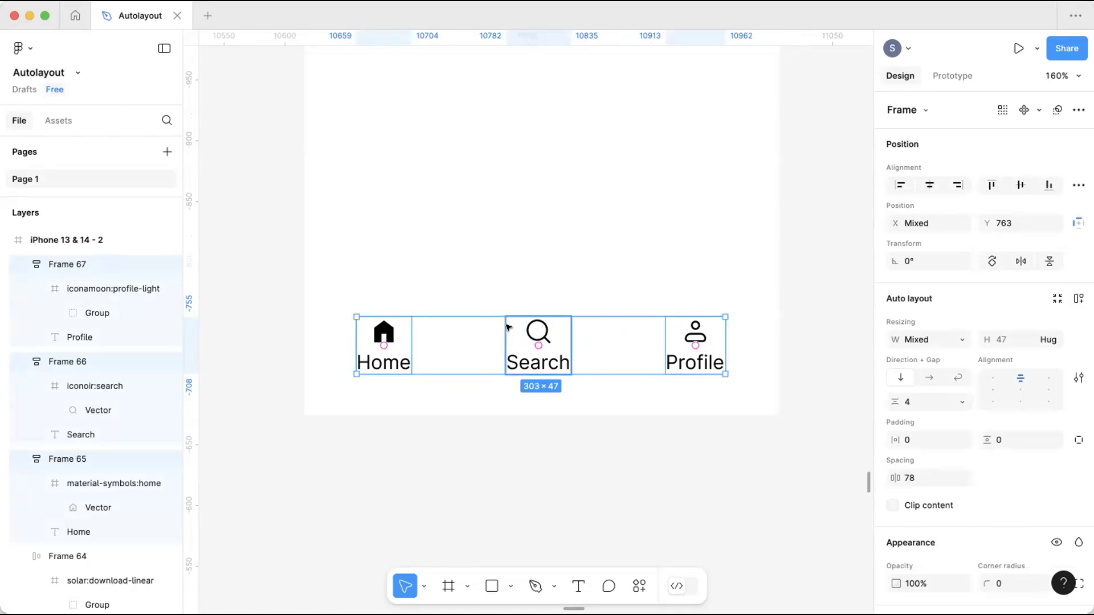
{"action": "key", "text": "shift+a"}
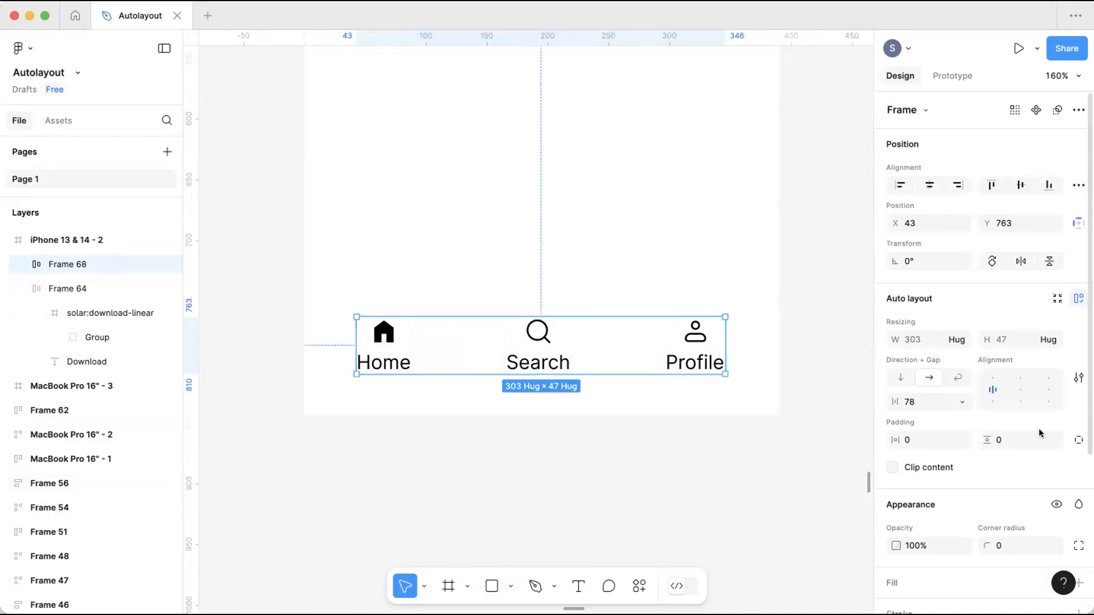
Add a fill to the navigation bar frame and colour it light blue B9E2FF from the page's colours.
{"action": "scroll", "coordinate": [969, 435], "scroll_direction": "down", "scroll_amount": 5}
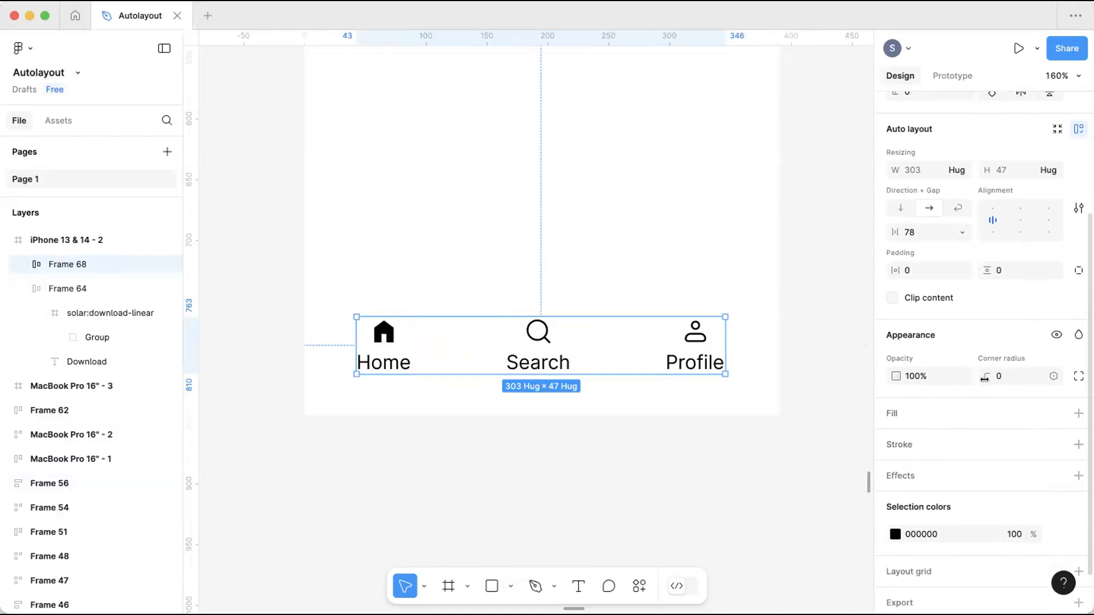
{"action": "left_click", "coordinate": [1077, 414]}
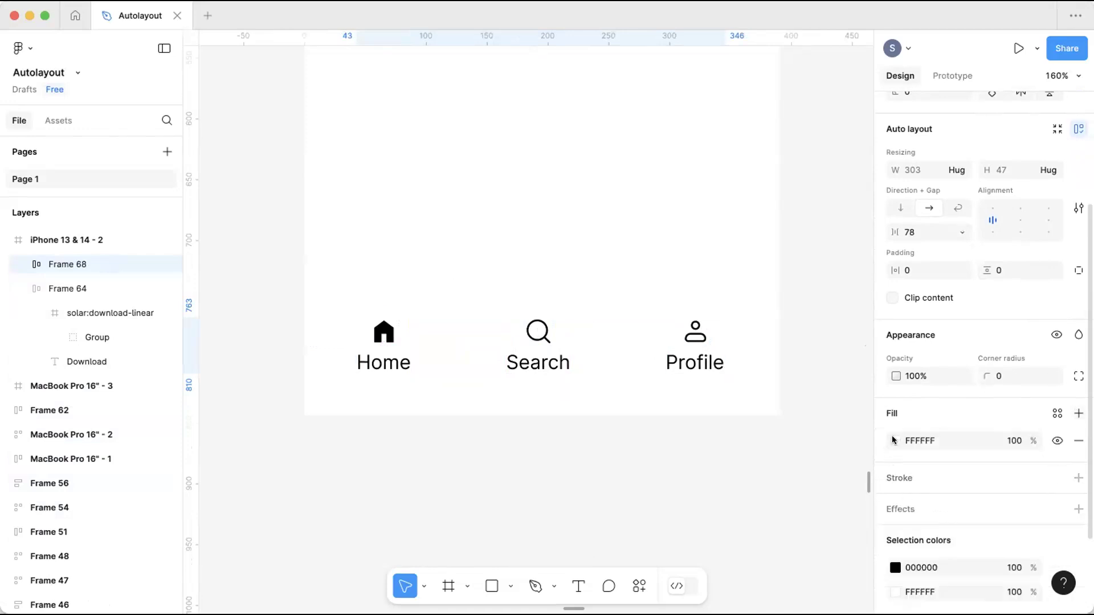
{"action": "left_click", "coordinate": [894, 441]}
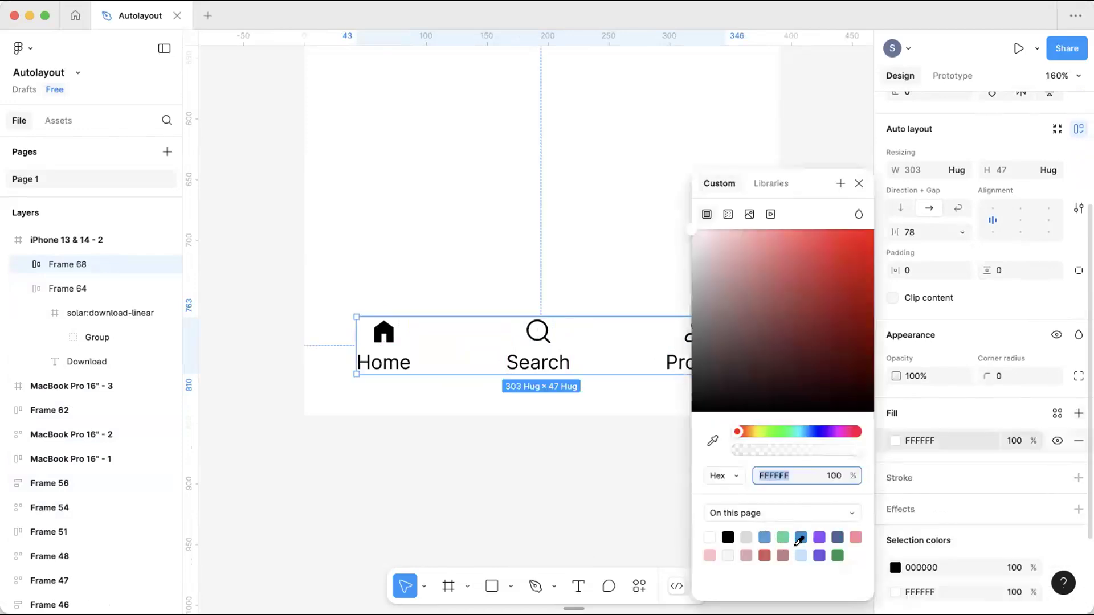
{"action": "left_click", "coordinate": [801, 556]}
{"action": "left_click", "coordinate": [858, 185]}
{"action": "left_click", "coordinate": [593, 338]}
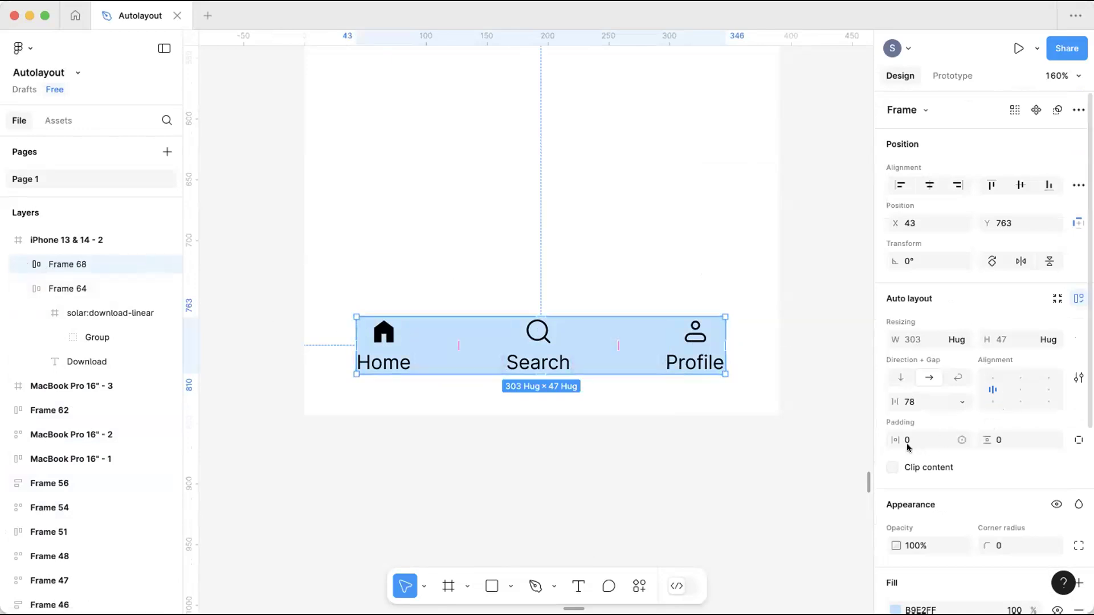
Give the navigation bar horizontal padding 20 and vertical padding 10, and move it to X 0, Y 777 in the iPhone frame.
{"action": "left_click_drag", "start_coordinate": [894, 440], "coordinate": [916, 441]}
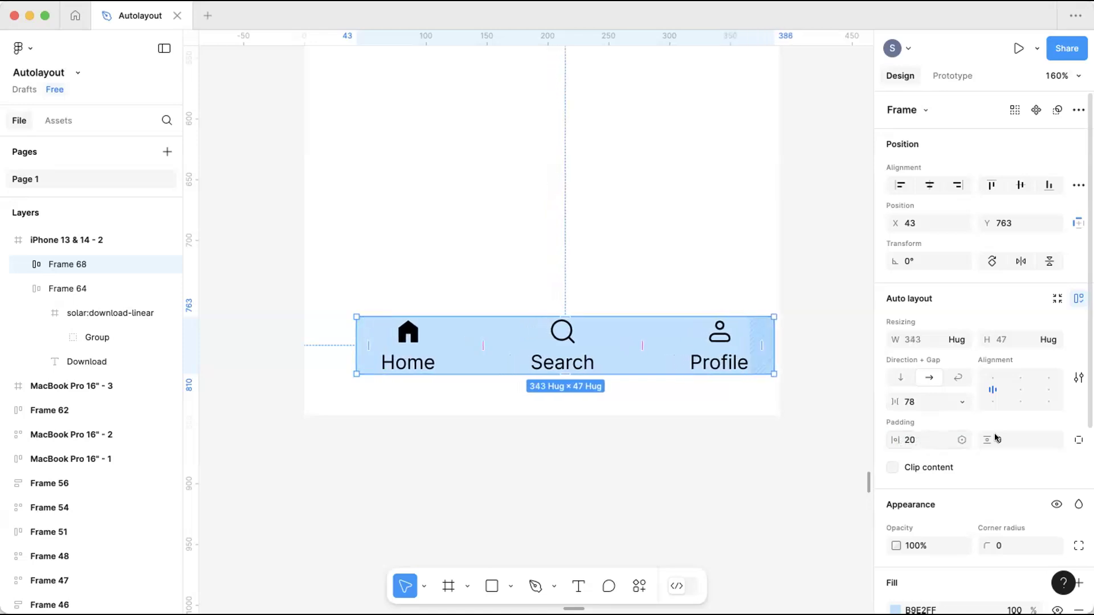
{"action": "left_click_drag", "start_coordinate": [983, 437], "coordinate": [988, 437]}
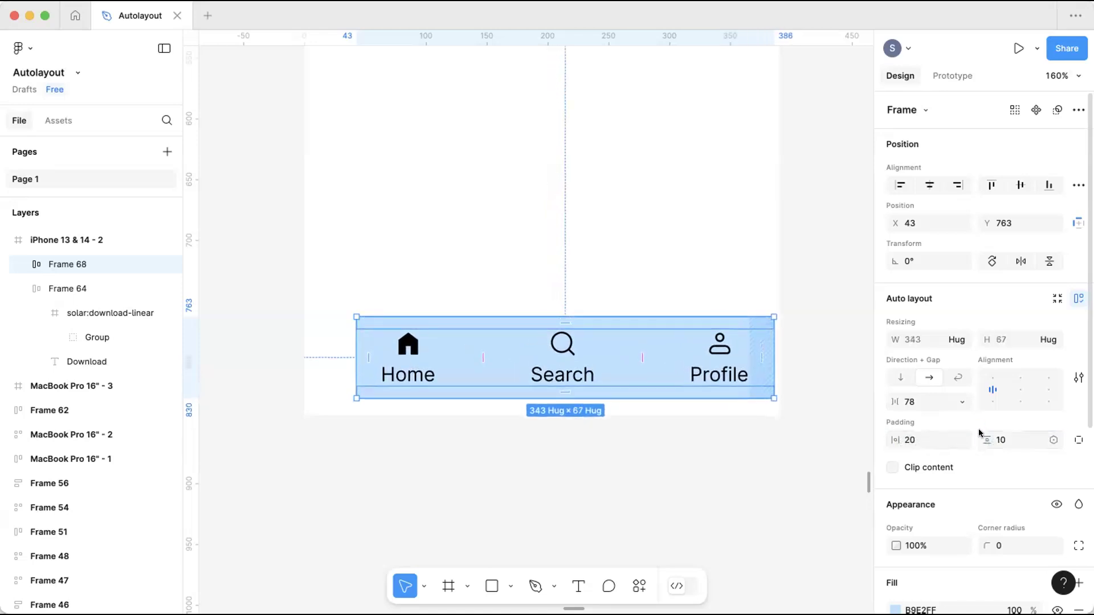
{"action": "left_click_drag", "start_coordinate": [680, 371], "coordinate": [630, 384]}
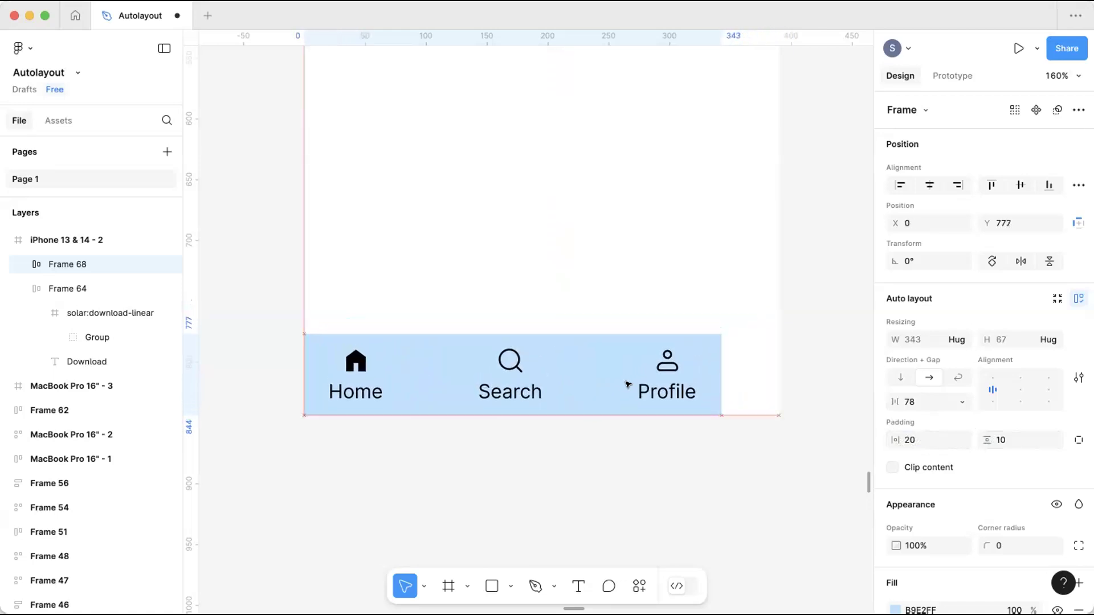
Increase the navigation bar's horizontal padding to about 43 so it spans the full width of the iPhone frame.
{"action": "left_click_drag", "start_coordinate": [895, 440], "coordinate": [928, 440]}
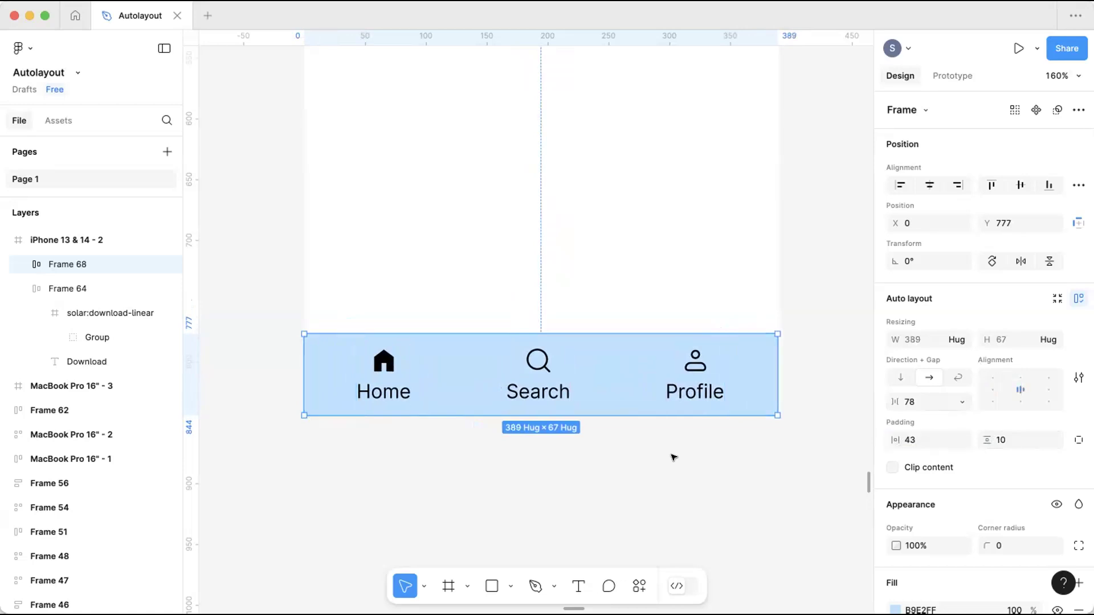
{"action": "left_click", "coordinate": [674, 459]}
{"action": "left_click", "coordinate": [665, 381]}
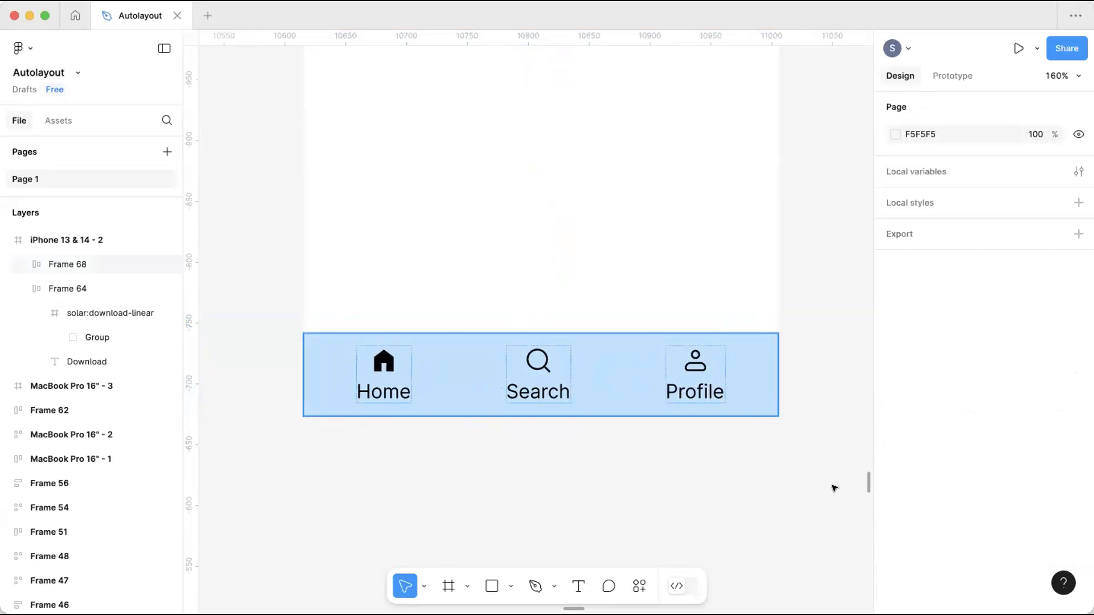
{"action": "left_click_drag", "start_coordinate": [888, 435], "coordinate": [894, 440]}
{"action": "left_click", "coordinate": [573, 482]}
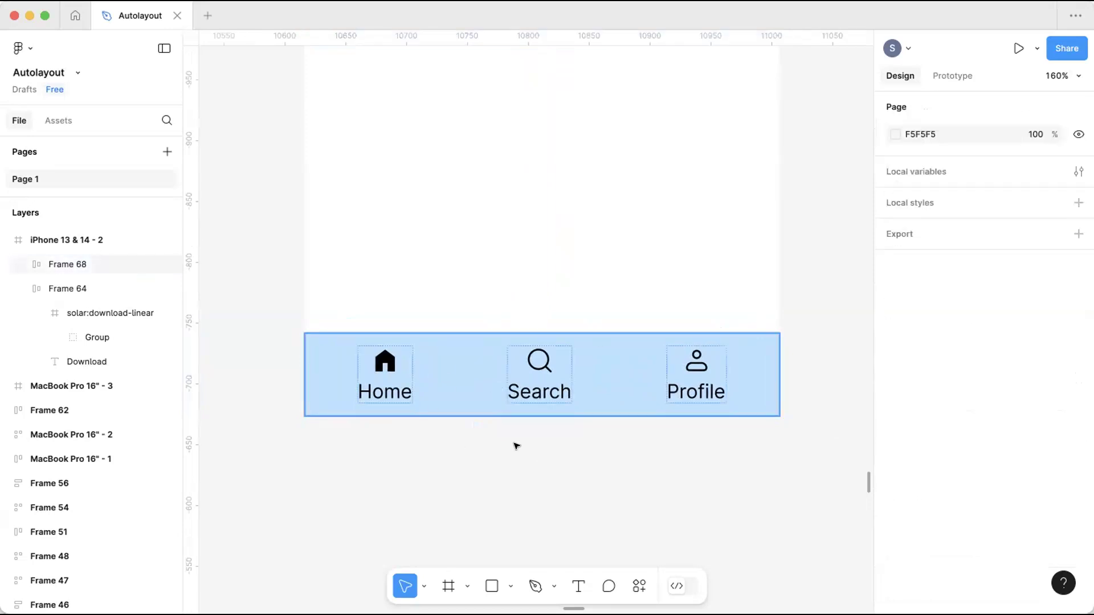
Add a text layer reading "Product" on the canvas beside the navigation bar.
{"action": "scroll", "coordinate": [468, 379], "scroll_direction": "down", "scroll_amount": 5}
{"action": "right_click", "coordinate": [640, 249]}
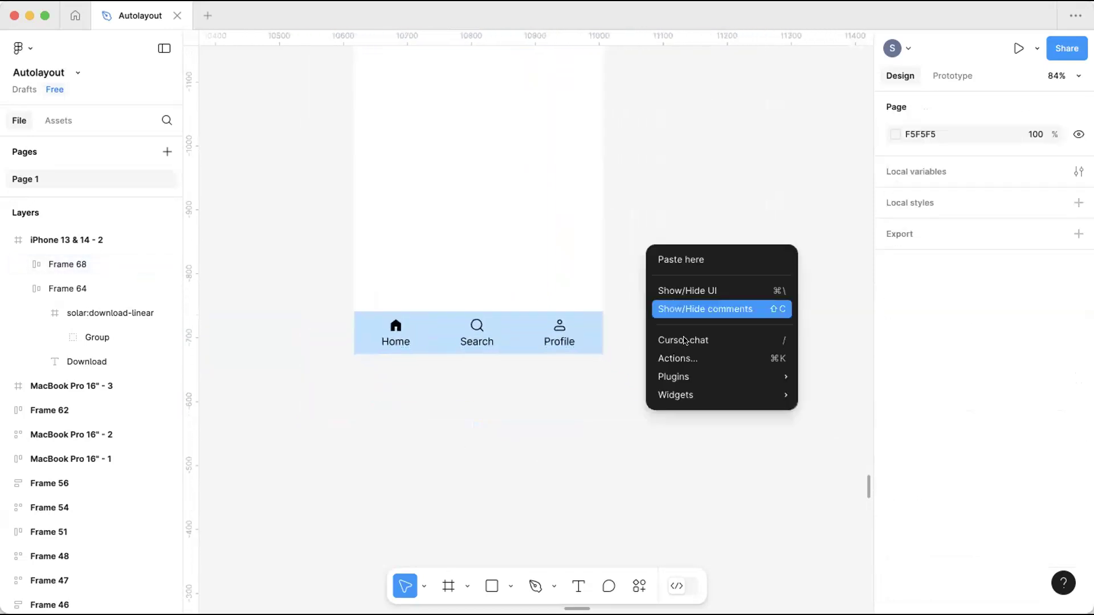
{"action": "left_click", "coordinate": [612, 315]}
{"action": "key", "text": "t"}
{"action": "left_click", "coordinate": [641, 320]}
{"action": "type", "text": "Product"}
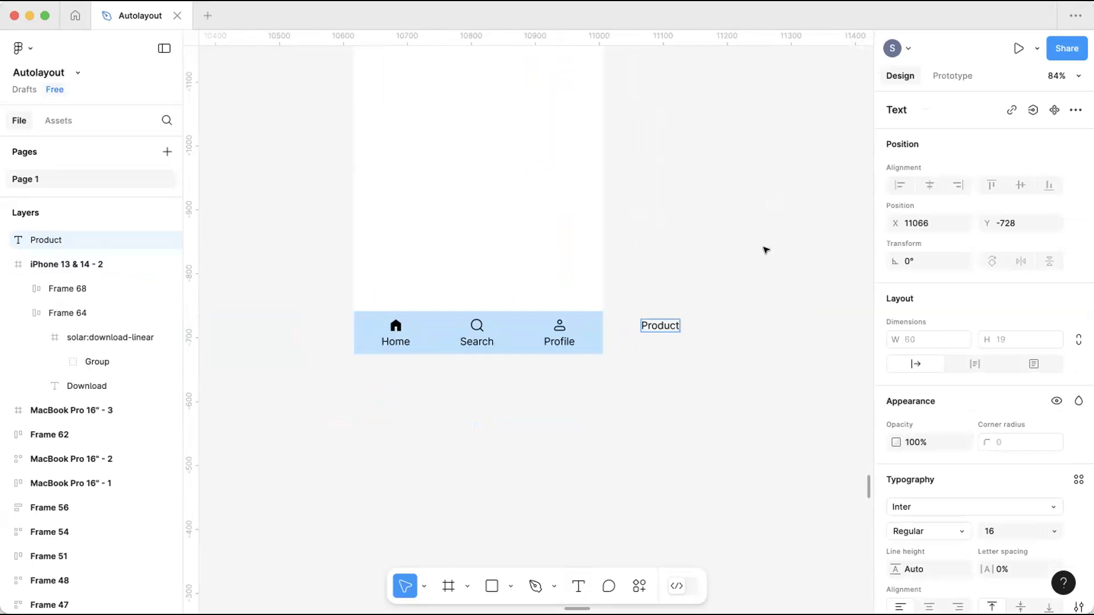
{"action": "key", "text": "Escape"}
Search the Iconify plugin for "product" icons.
{"action": "right_click", "coordinate": [706, 232]}
{"action": "mouse_move", "coordinate": [758, 364]}
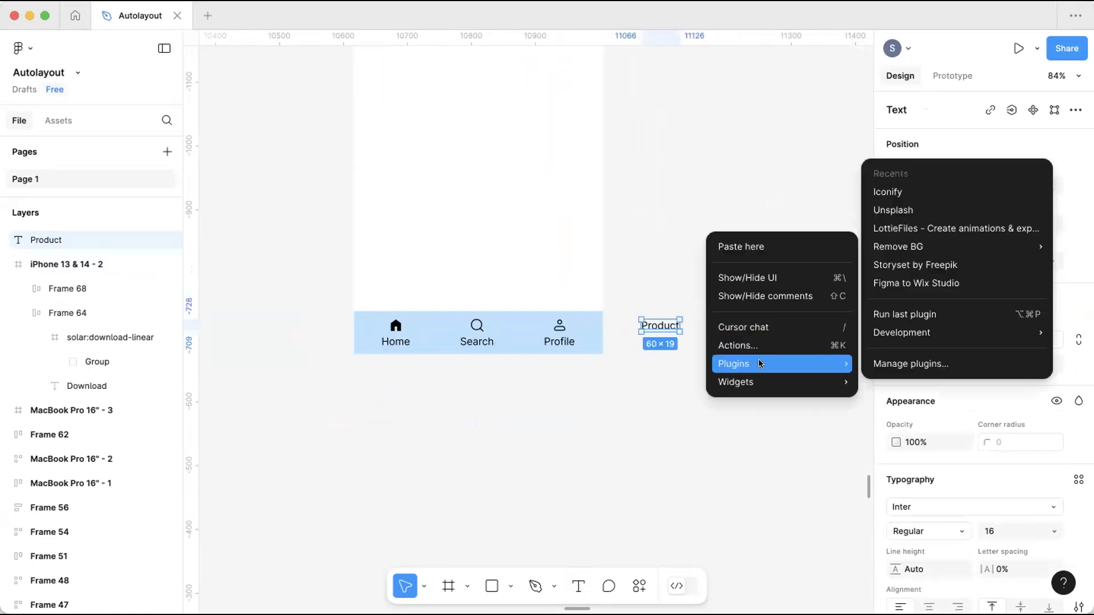
{"action": "left_click", "coordinate": [887, 193]}
{"action": "left_click", "coordinate": [710, 154]}
{"action": "type", "text": "produc"}
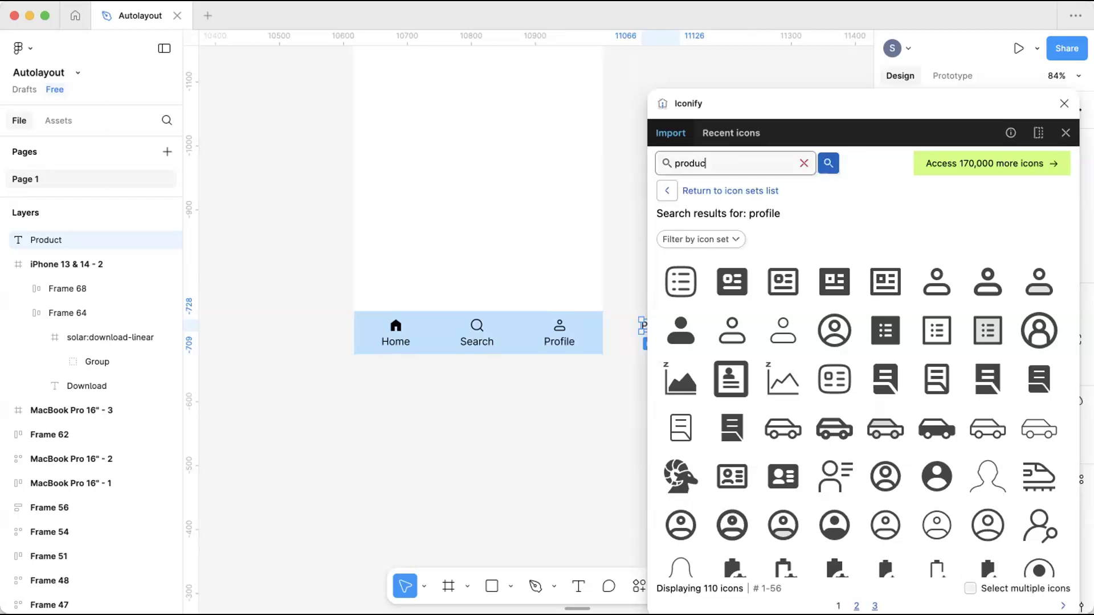
{"action": "type", "text": "t"}
{"action": "key", "text": "Return"}
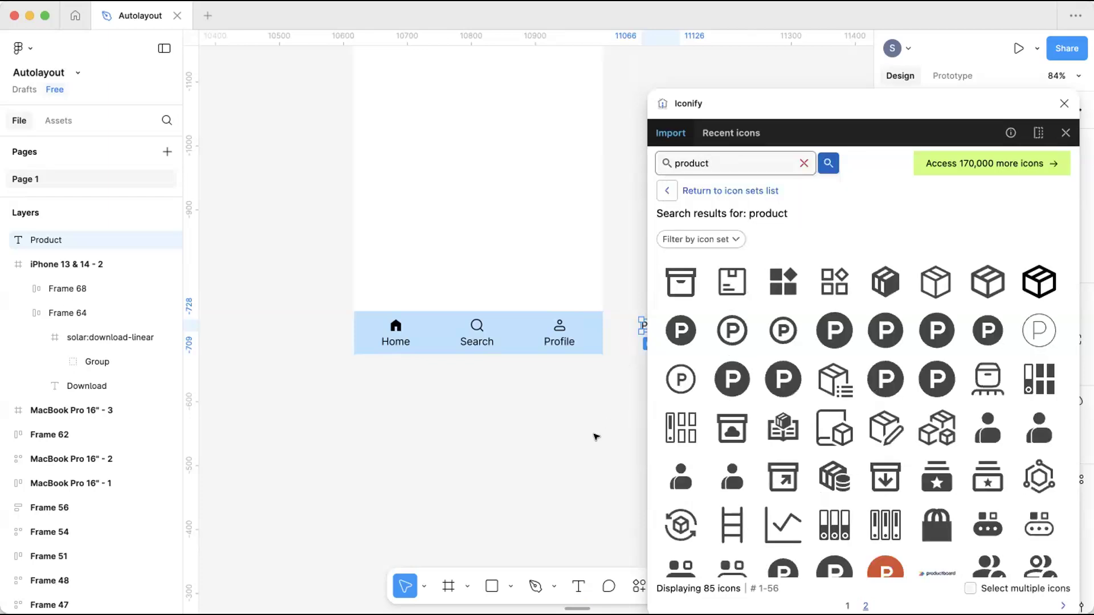
Import the outlined box icon fluent-mdl2:product and place it above the Product text.
{"action": "scroll", "coordinate": [596, 434], "scroll_direction": "right", "scroll_amount": 3}
{"action": "scroll", "coordinate": [792, 439], "scroll_direction": "down", "scroll_amount": 4}
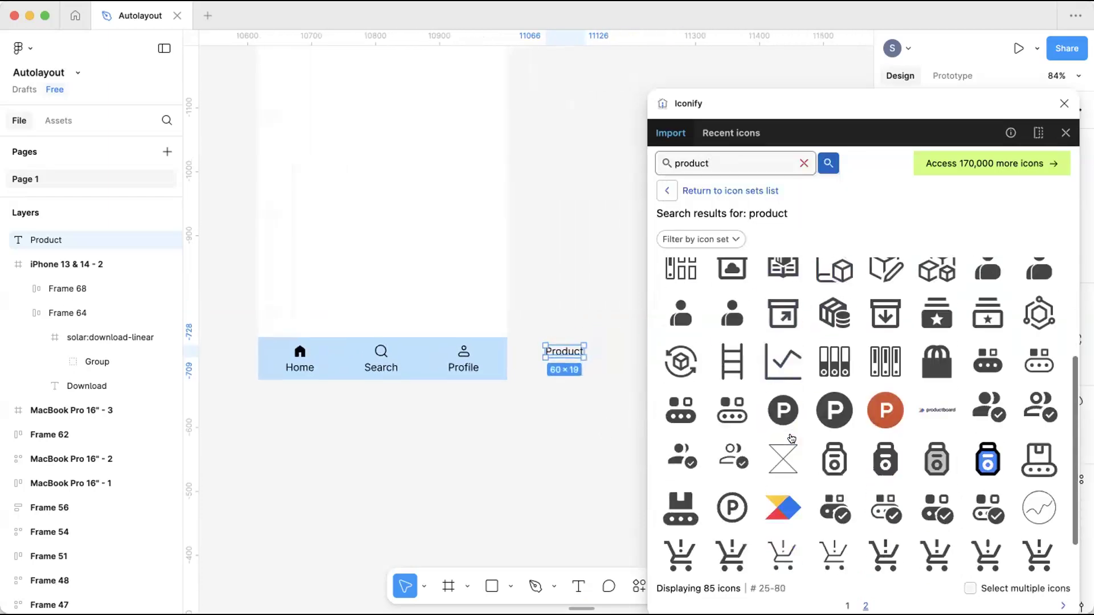
{"action": "scroll", "coordinate": [935, 285], "scroll_direction": "up", "scroll_amount": 5}
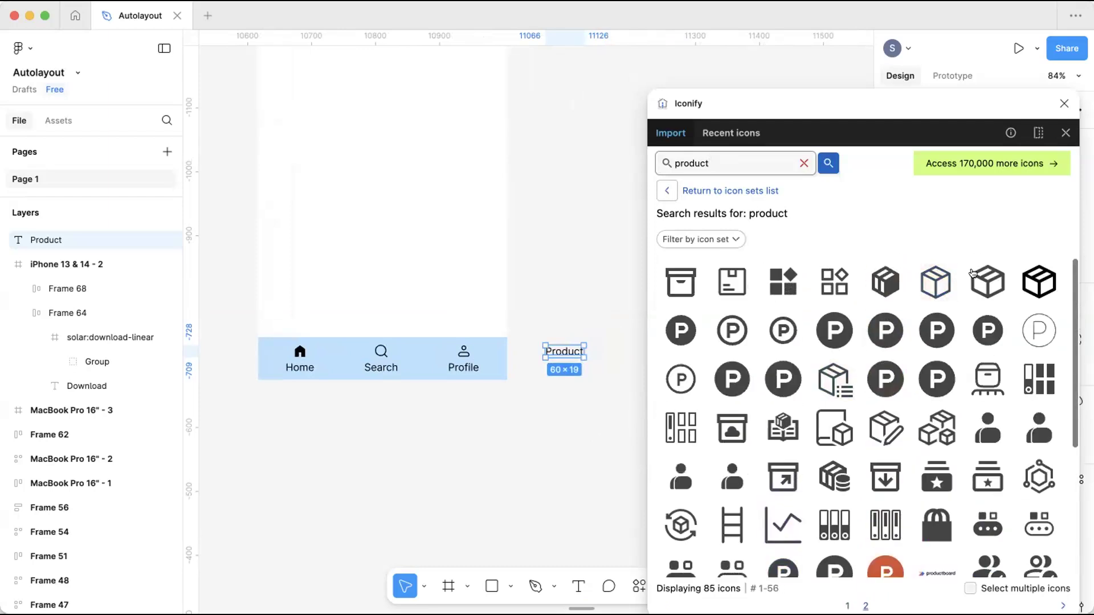
{"action": "left_click", "coordinate": [937, 281]}
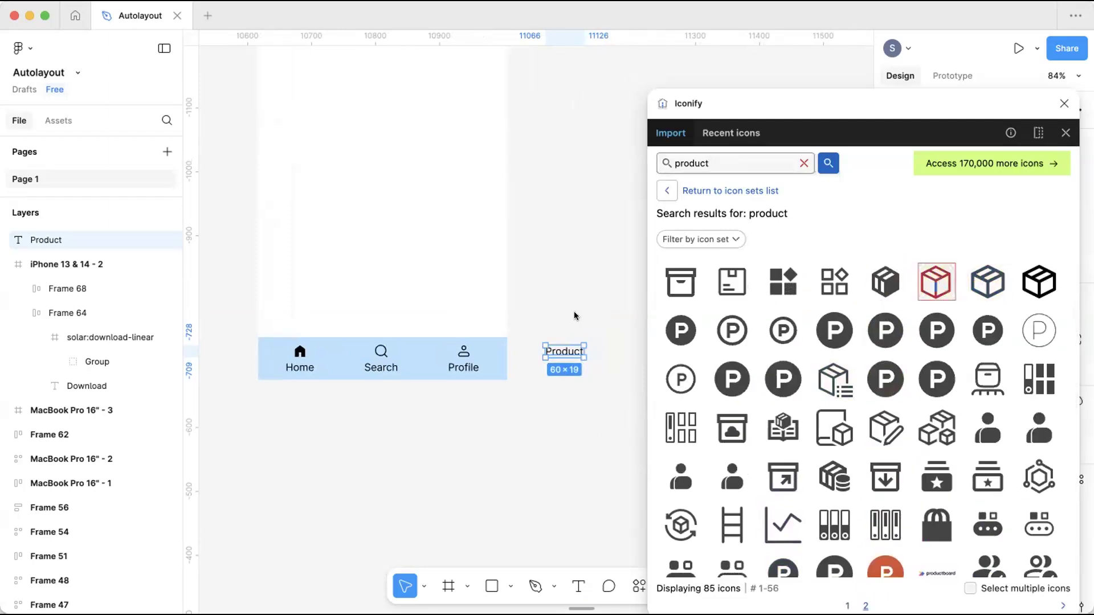
{"action": "left_click_drag", "start_coordinate": [937, 281], "coordinate": [578, 316]}
Wrap the box icon and Product label in a vertical auto layout frame, align it top center, and move it to X 11160, Y -827.
{"action": "left_click_drag", "start_coordinate": [652, 271], "coordinate": [517, 401]}
{"action": "key", "text": "shift+a"}
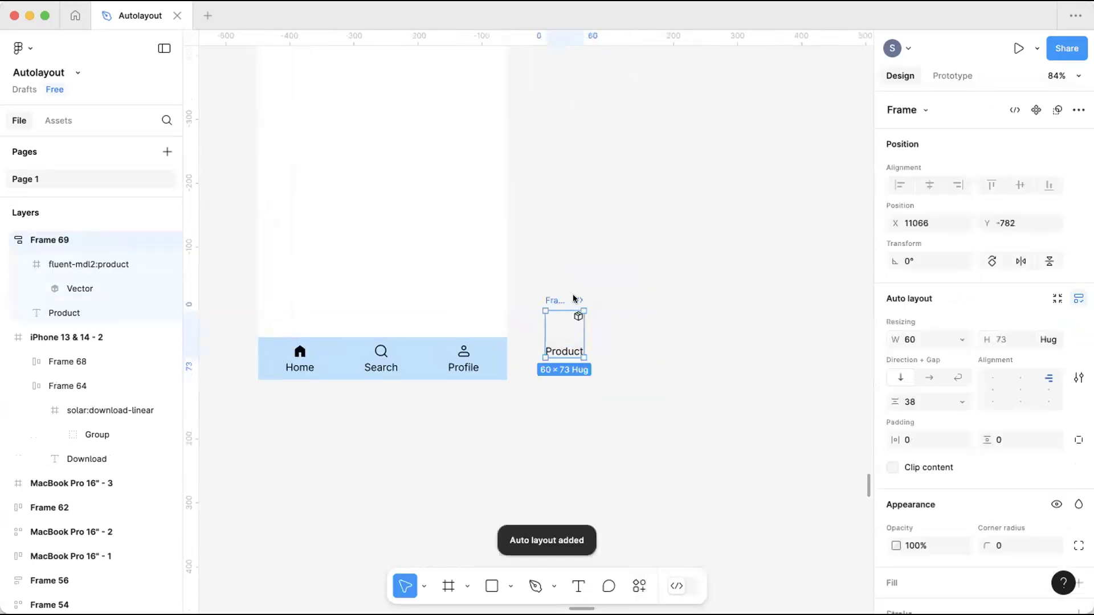
{"action": "left_click", "coordinate": [1019, 377]}
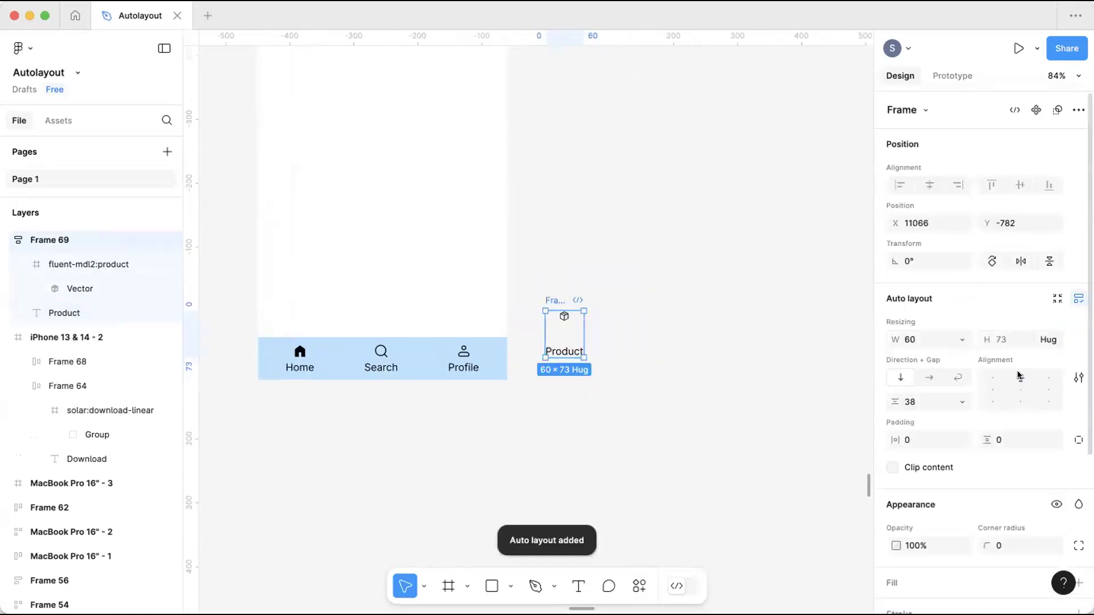
{"action": "left_click_drag", "start_coordinate": [558, 301], "coordinate": [617, 273]}
{"action": "scroll", "coordinate": [753, 291], "scroll_direction": "up", "scroll_amount": 5}
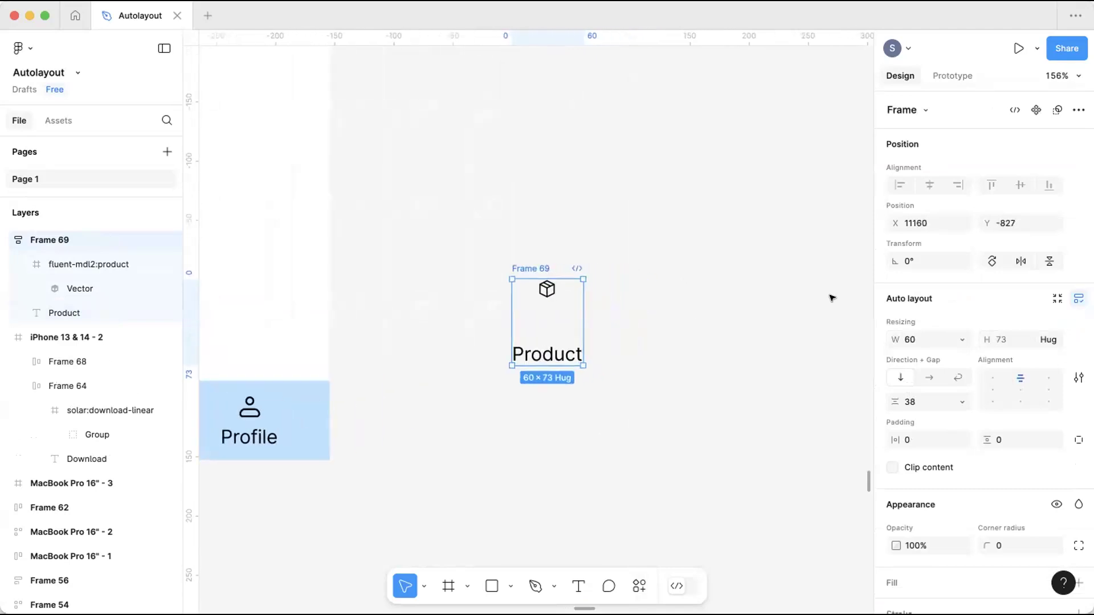
Align the Product frame's contents top right, and try to move the box icon sideways within the auto layout.
{"action": "left_click", "coordinate": [1049, 378]}
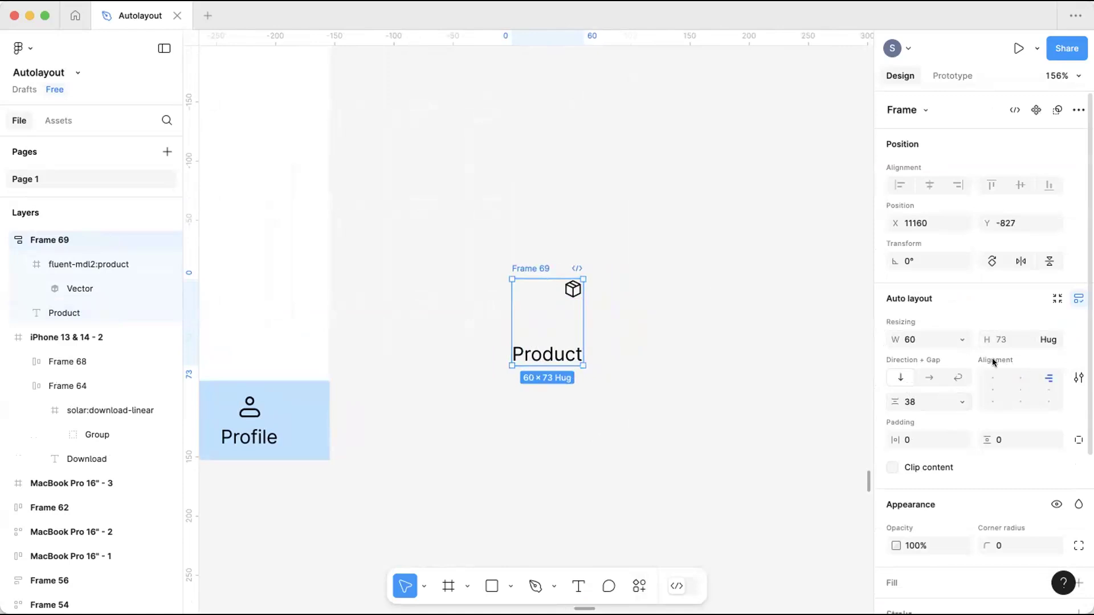
{"action": "scroll", "coordinate": [536, 336], "scroll_direction": "up", "scroll_amount": 5}
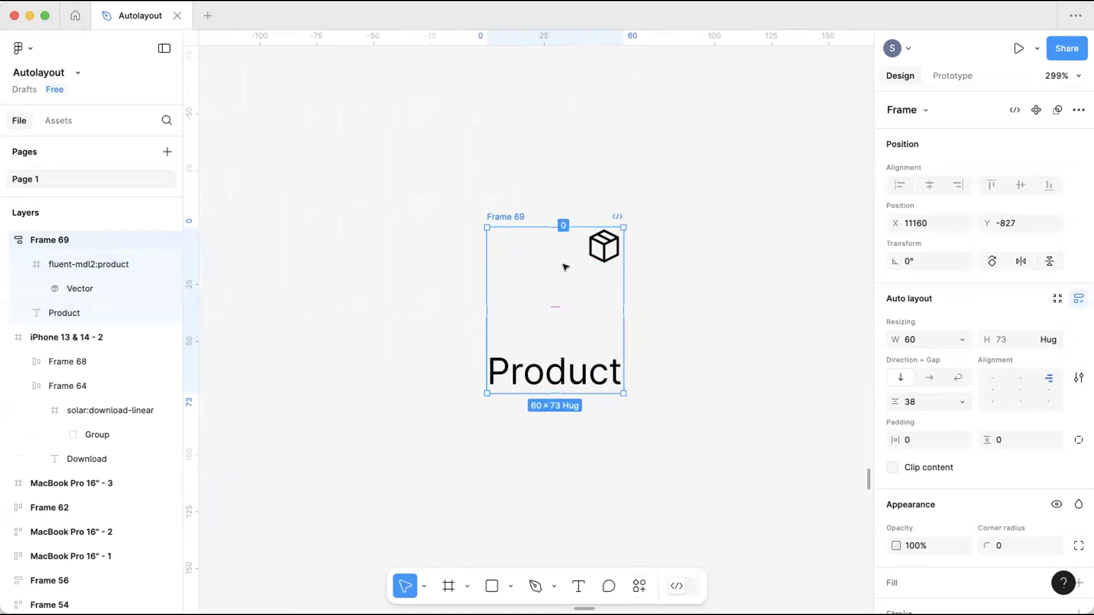
{"action": "left_click", "coordinate": [1017, 377]}
{"action": "key", "text": "ctrl+z"}
{"action": "left_click_drag", "start_coordinate": [603, 245], "coordinate": [505, 250]}
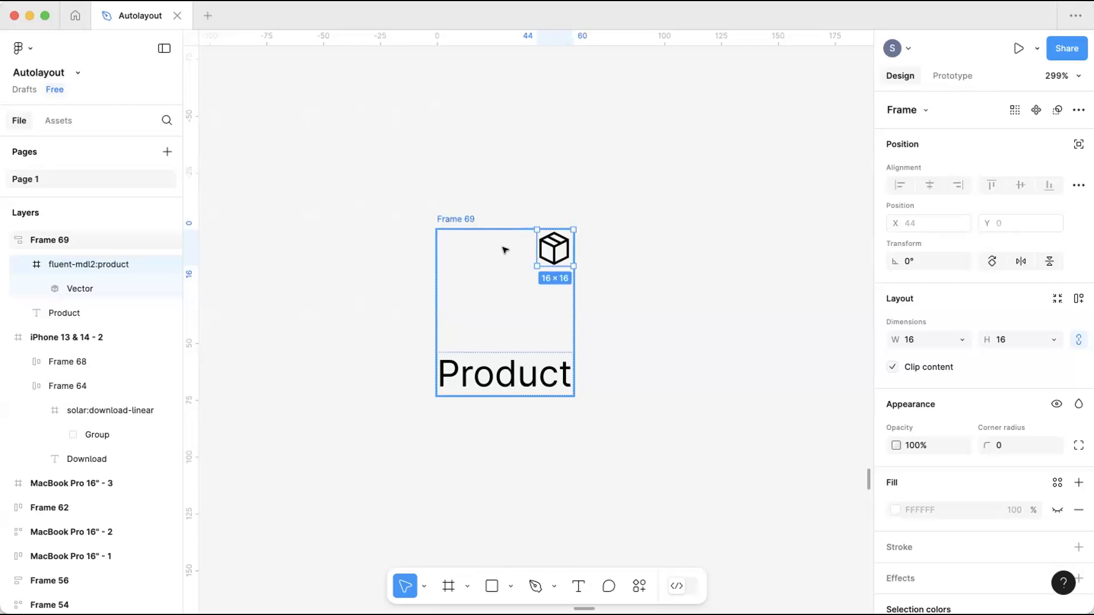
Center the contents of the Product auto layout frame and set the gap between its icon and label to 4.
{"action": "left_click", "coordinate": [444, 217]}
{"action": "scroll", "coordinate": [527, 225], "scroll_direction": "left", "scroll_amount": 3}
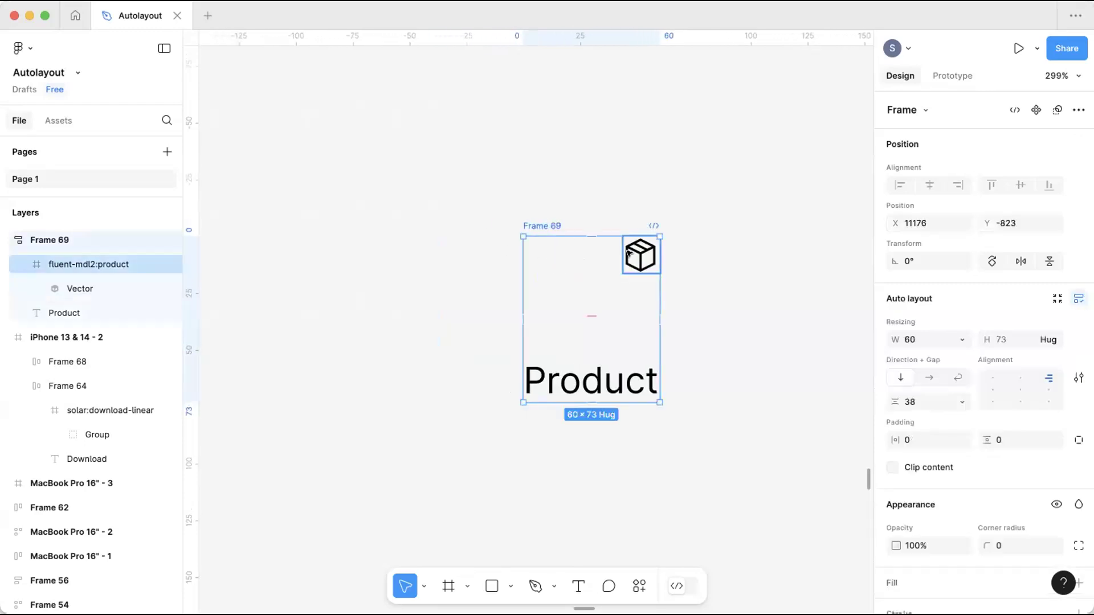
{"action": "left_click", "coordinate": [1019, 387]}
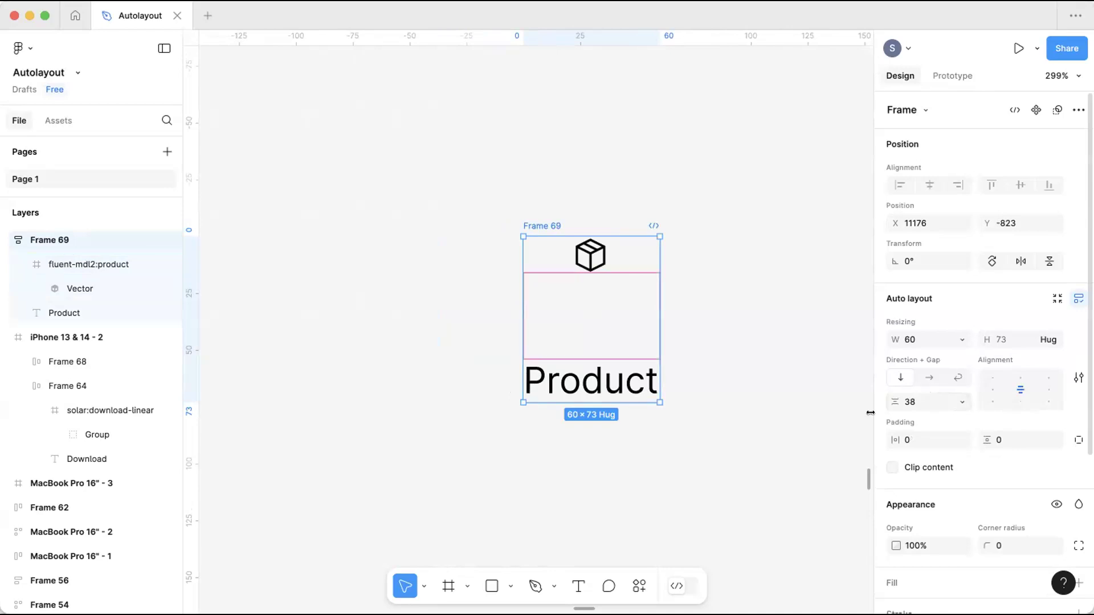
{"action": "left_click_drag", "start_coordinate": [896, 401], "coordinate": [851, 411]}
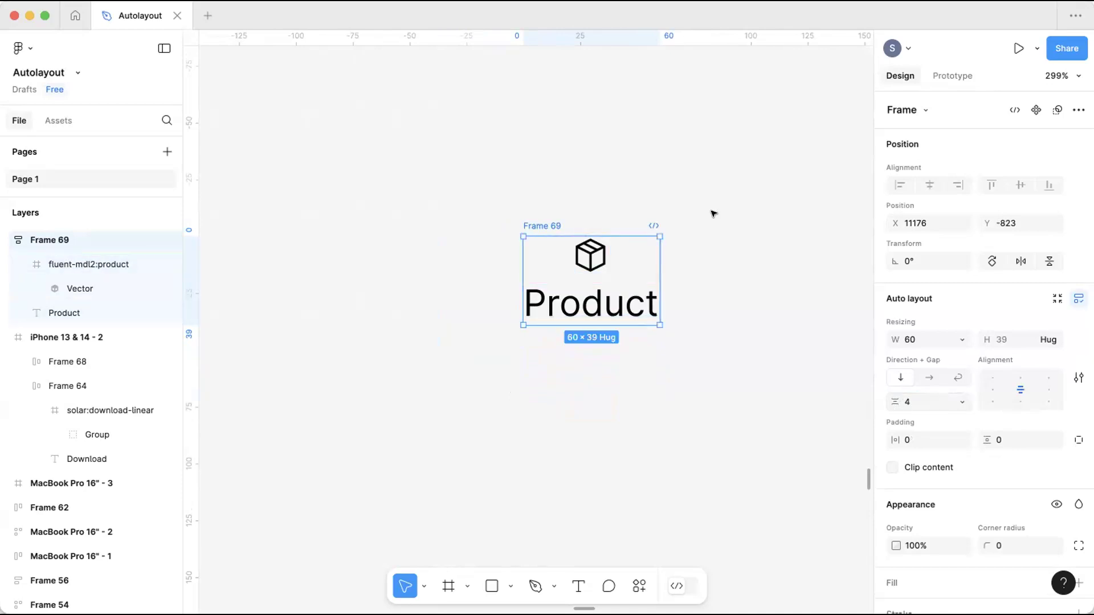
Move the Product frame into the iPhone frame's bottom navigation bar, between the Search and Profile items.
{"action": "scroll", "coordinate": [714, 213], "scroll_direction": "down", "scroll_amount": 5}
{"action": "scroll", "coordinate": [714, 214], "scroll_direction": "left", "scroll_amount": 4}
{"action": "scroll", "coordinate": [713, 214], "scroll_direction": "up", "scroll_amount": 1}
{"action": "left_click_drag", "start_coordinate": [762, 250], "coordinate": [435, 205]}
{"action": "scroll", "coordinate": [435, 205], "scroll_direction": "left", "scroll_amount": 5}
{"action": "scroll", "coordinate": [434, 205], "scroll_direction": "down", "scroll_amount": 2}
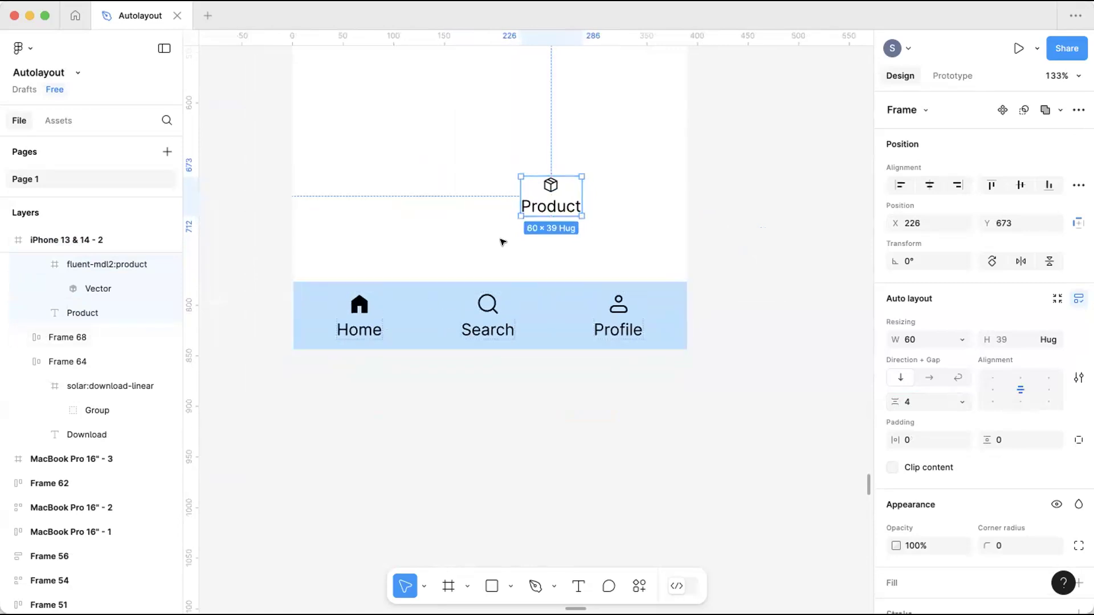
{"action": "left_click_drag", "start_coordinate": [546, 207], "coordinate": [545, 315]}
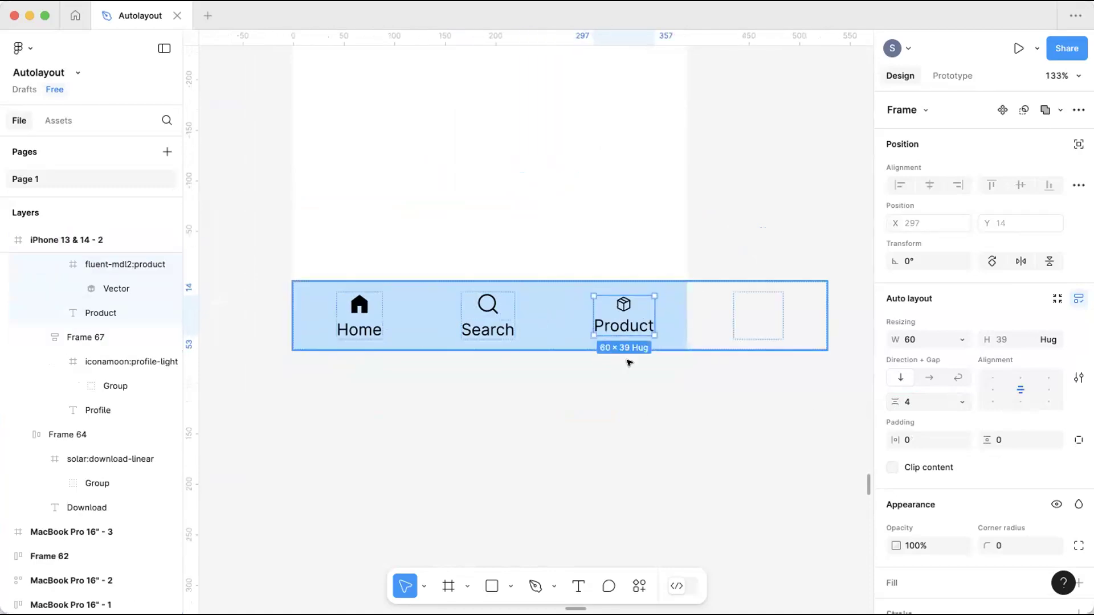
Take the navigation bar out of the iPhone frame to set its item gap to 32, and return it to the frame's bottom edge at Y 777.
{"action": "left_click_drag", "start_coordinate": [542, 327], "coordinate": [544, 433]}
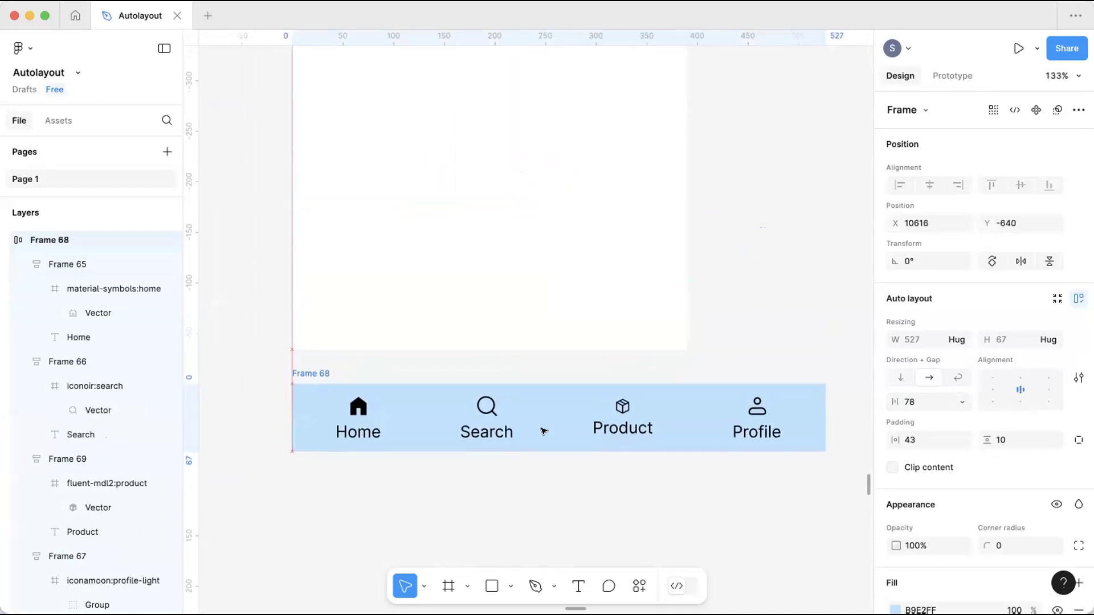
{"action": "scroll", "coordinate": [545, 432], "scroll_direction": "down", "scroll_amount": 3}
{"action": "scroll", "coordinate": [546, 432], "scroll_direction": "right", "scroll_amount": 2}
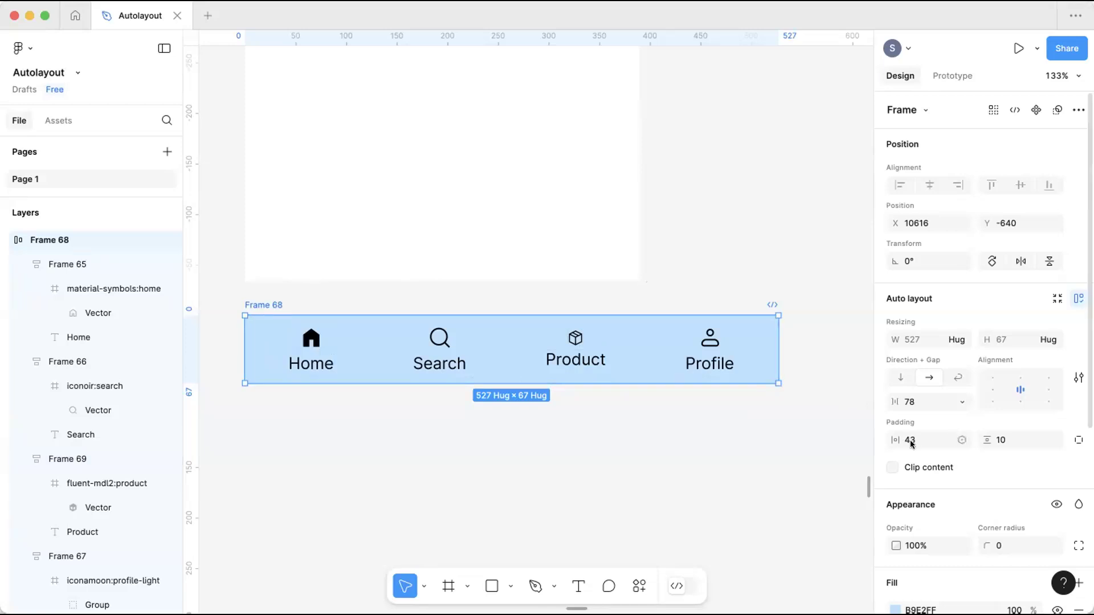
{"action": "left_click_drag", "start_coordinate": [895, 402], "coordinate": [833, 413]}
{"action": "left_click_drag", "start_coordinate": [247, 302], "coordinate": [259, 203]}
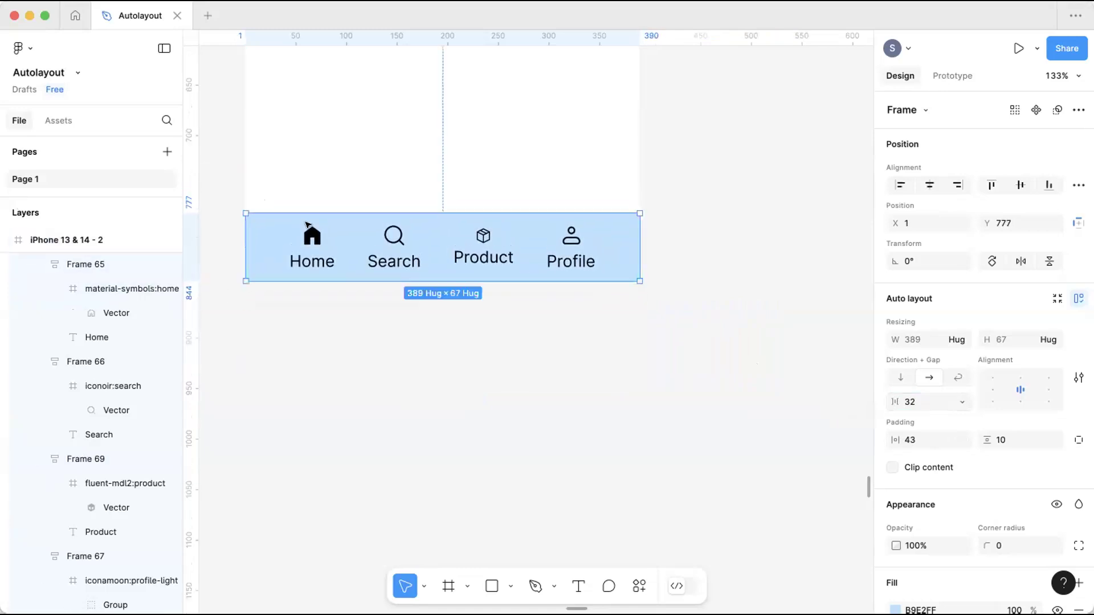
Align the navigation bar with the iPhone frame's left edge at X 0 and set its horizontal padding to 44.
{"action": "left_click", "coordinate": [394, 340]}
{"action": "scroll", "coordinate": [596, 428], "scroll_direction": "left", "scroll_amount": 2}
{"action": "scroll", "coordinate": [597, 428], "scroll_direction": "up", "scroll_amount": 2}
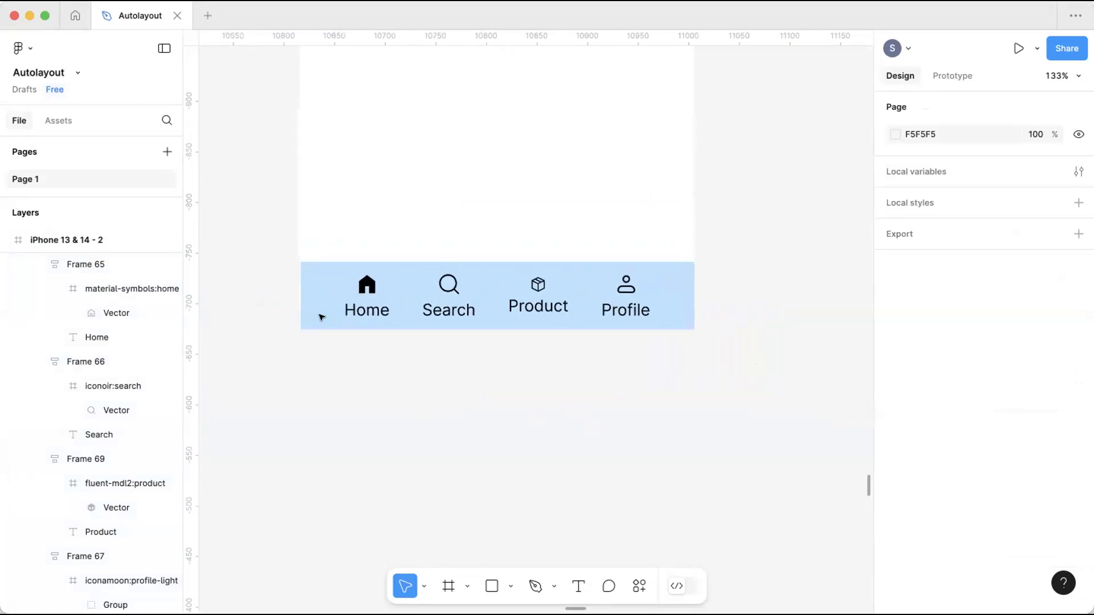
{"action": "left_click", "coordinate": [314, 282]}
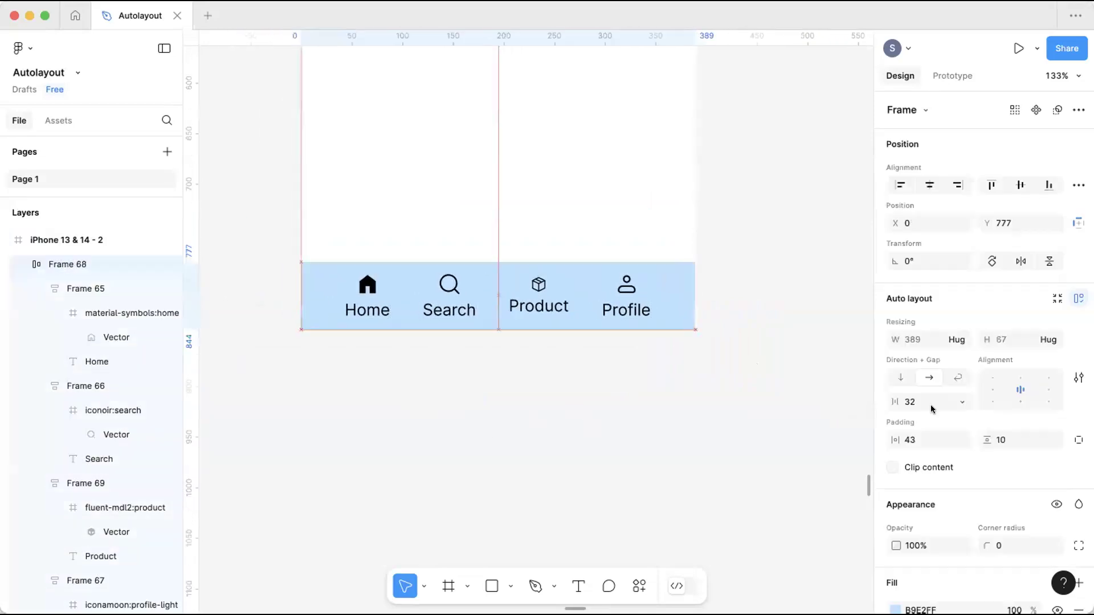
{"action": "left_click_drag", "start_coordinate": [898, 440], "coordinate": [904, 440]}
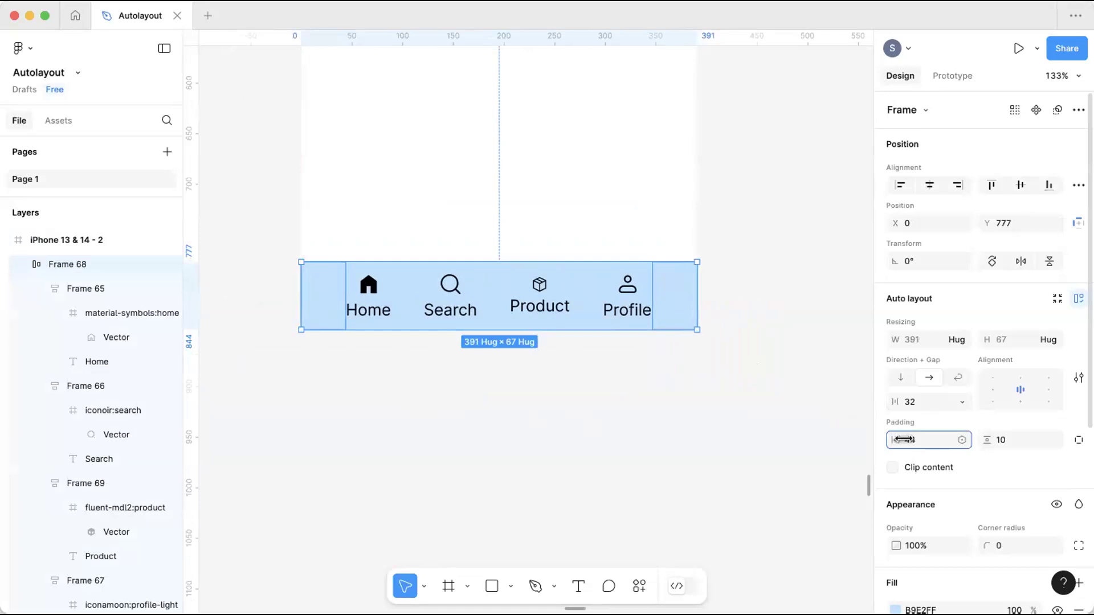
{"action": "left_click", "coordinate": [711, 466]}
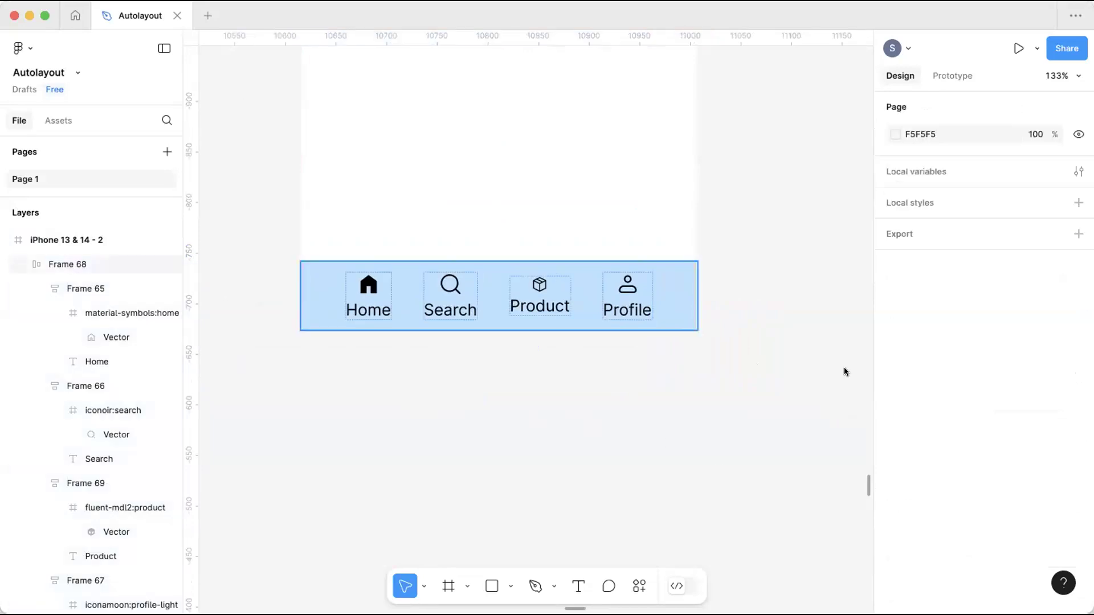
Set the navigation bar's horizontal padding to 25 and its item gap to 44.
{"action": "left_click_drag", "start_coordinate": [894, 401], "coordinate": [888, 392]}
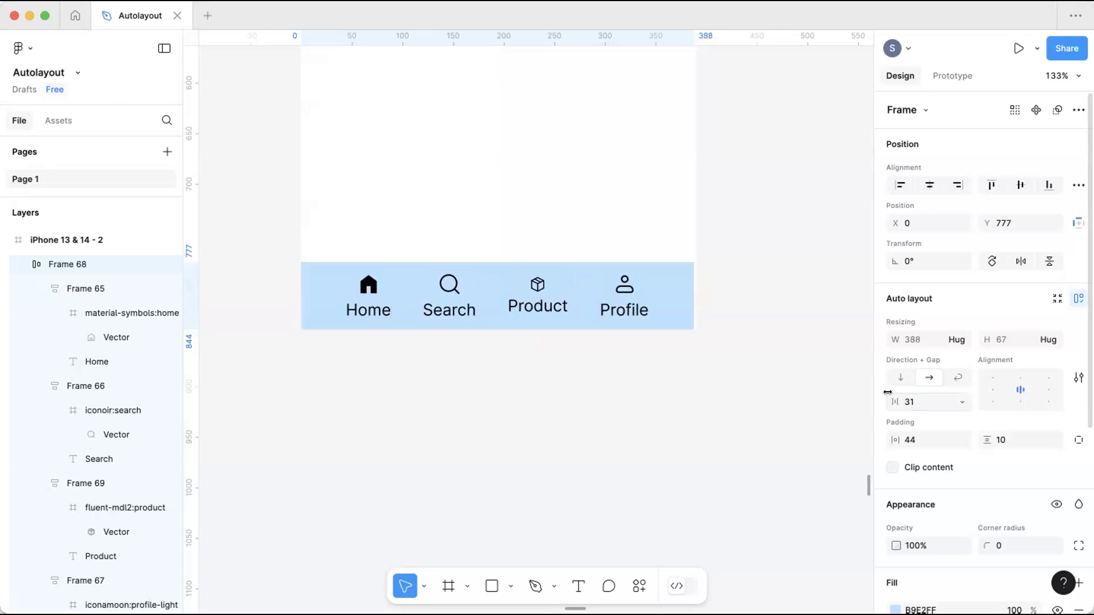
{"action": "left_click_drag", "start_coordinate": [894, 440], "coordinate": [872, 446]}
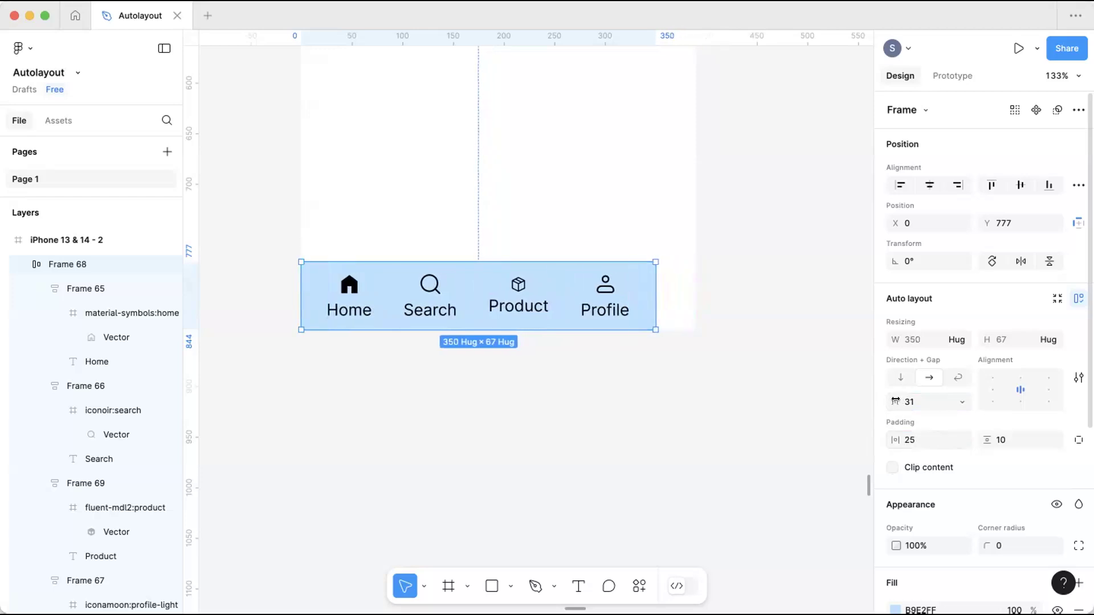
{"action": "left_click_drag", "start_coordinate": [896, 402], "coordinate": [918, 403]}
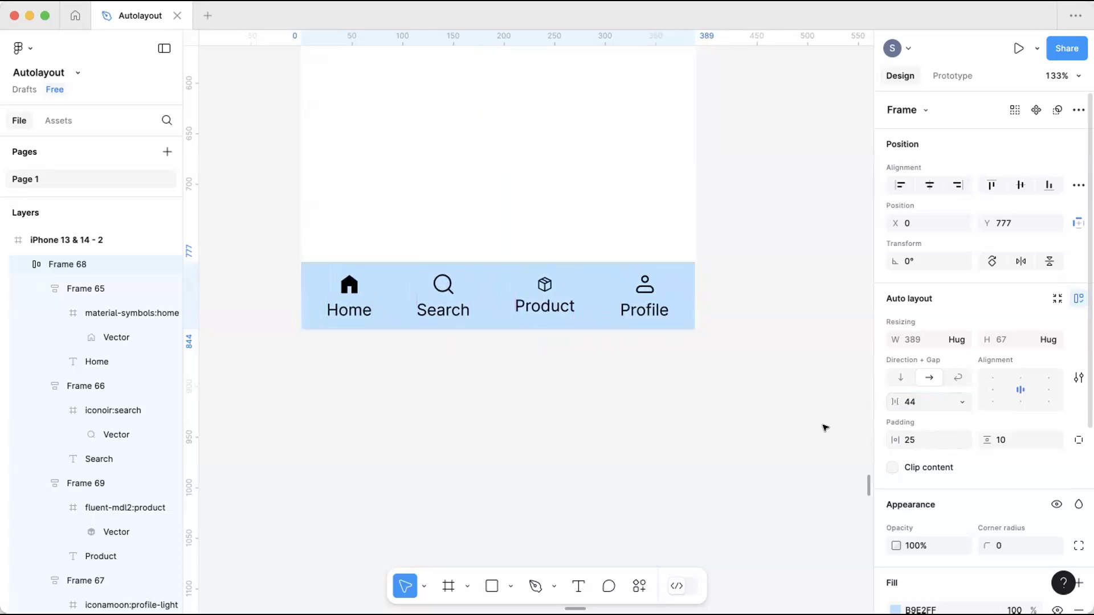
{"action": "left_click", "coordinate": [734, 220]}
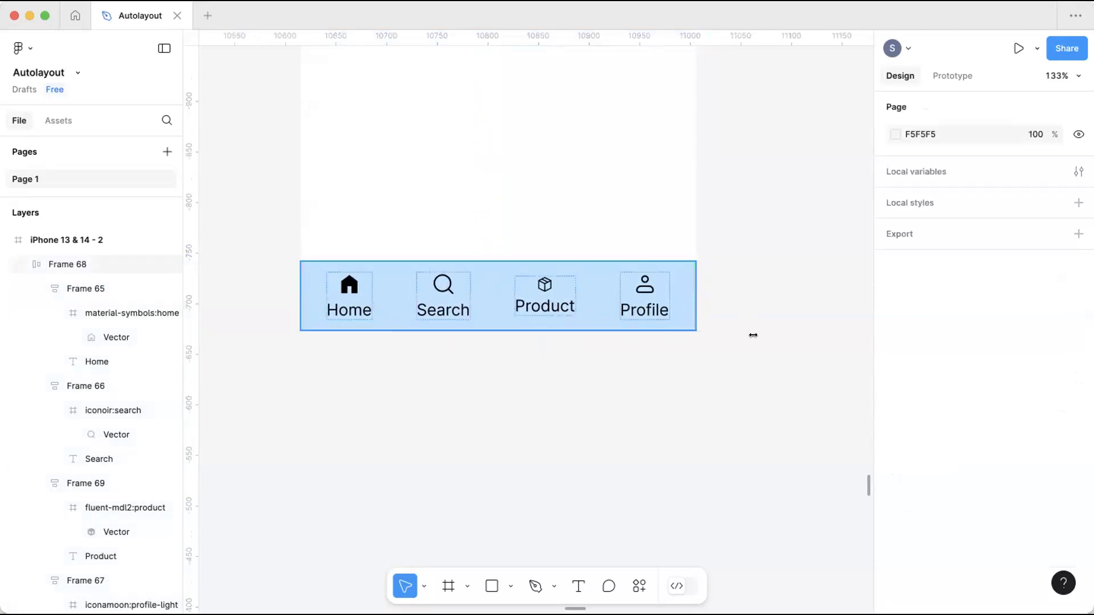
Try an item gap of 45 on the navigation bar and return it to 44.
{"action": "left_click", "coordinate": [693, 319]}
{"action": "left_click_drag", "start_coordinate": [896, 402], "coordinate": [876, 410]}
{"action": "left_click", "coordinate": [933, 402]}
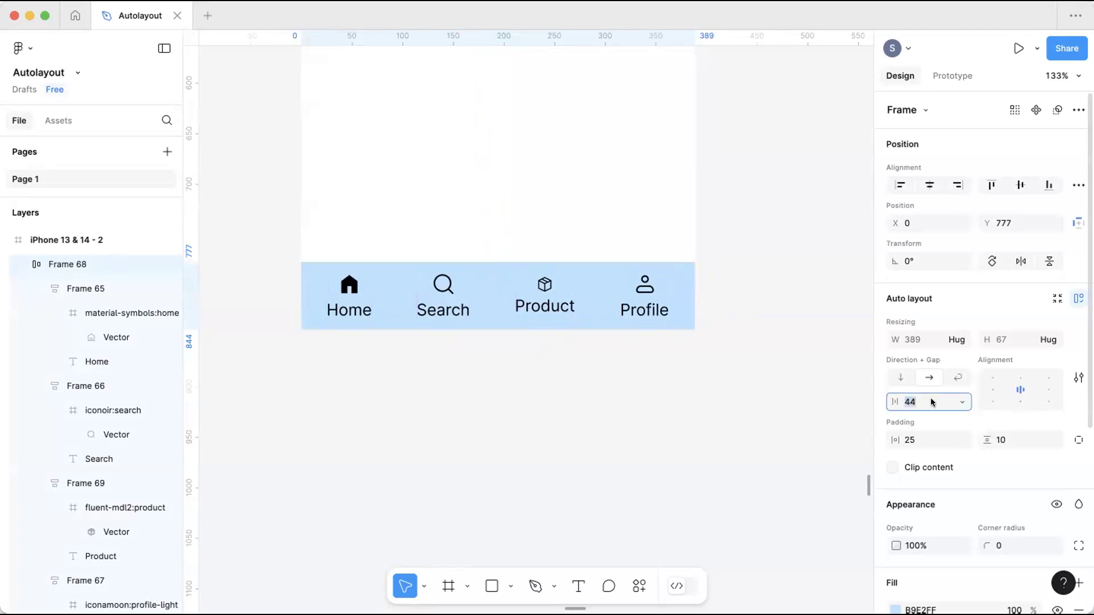
{"action": "type", "text": "45"}
{"action": "left_click", "coordinate": [727, 408]}
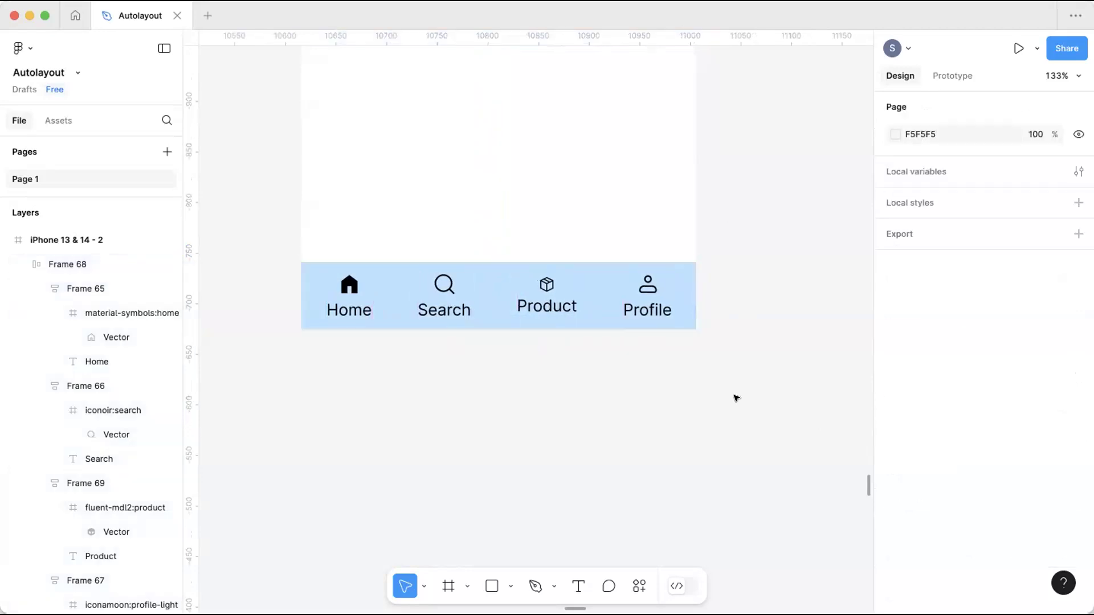
{"action": "left_click", "coordinate": [673, 273]}
{"action": "left_click", "coordinate": [921, 403]}
{"action": "type", "text": "44"}
{"action": "left_click", "coordinate": [766, 288]}
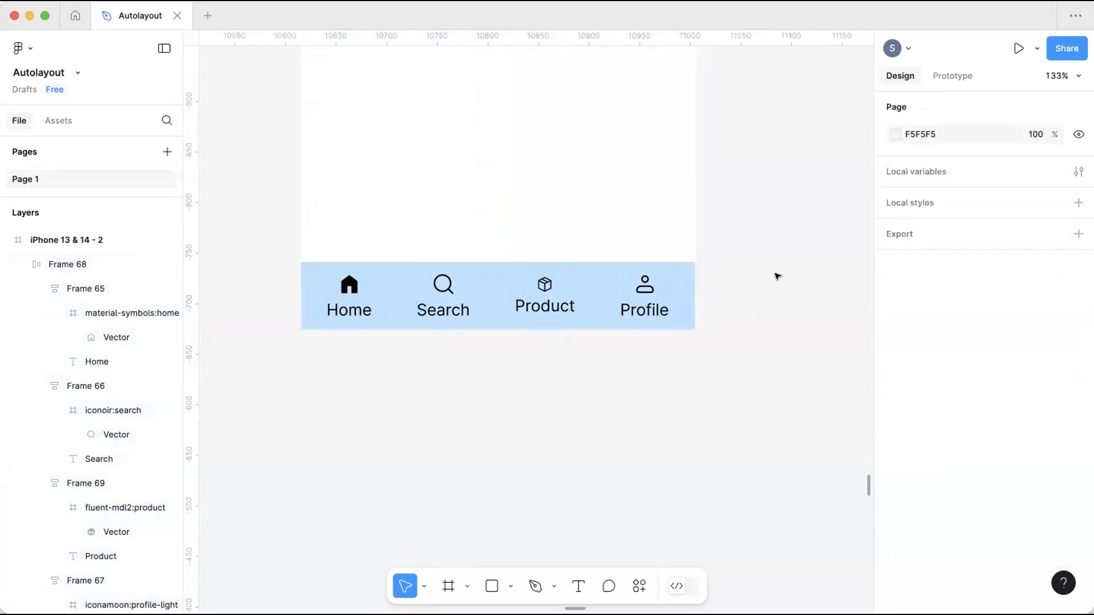
Resize the box icon in the navigation bar's Product item to 24 × 24.
{"action": "scroll", "coordinate": [776, 276], "scroll_direction": "up", "scroll_amount": 3}
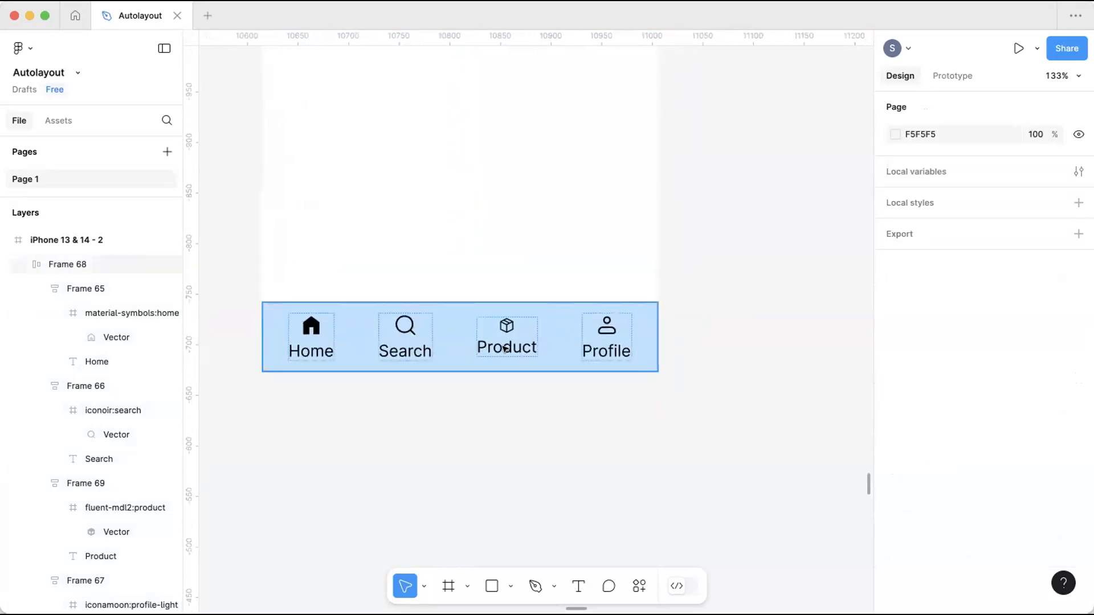
{"action": "scroll", "coordinate": [502, 327], "scroll_direction": "up", "scroll_amount": 4}
{"action": "left_click", "coordinate": [519, 310]}
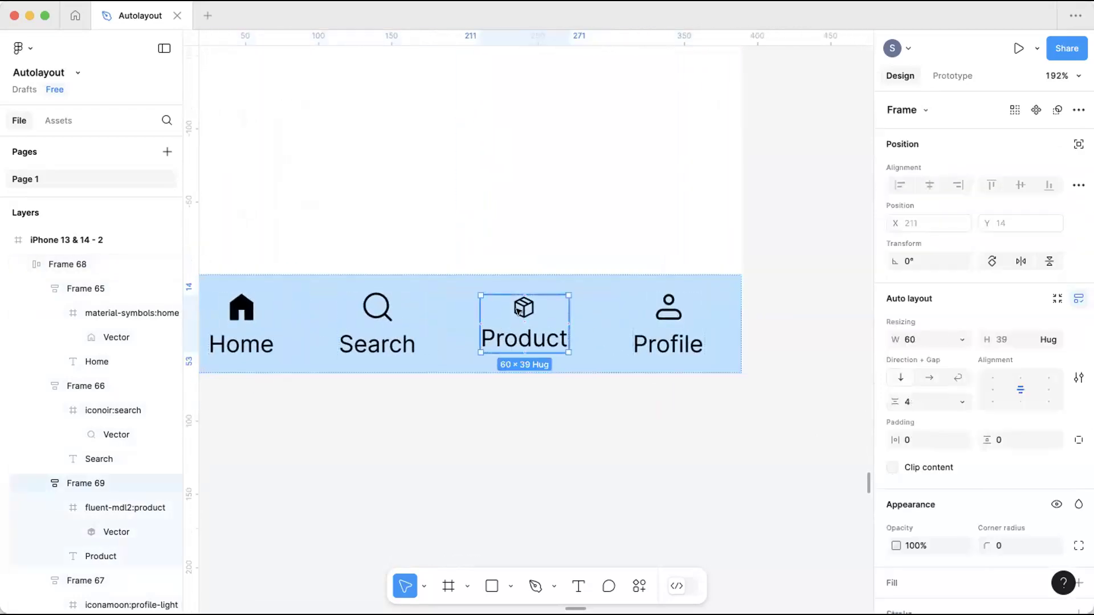
{"action": "double_click", "coordinate": [519, 309]}
{"action": "left_click", "coordinate": [1007, 340]}
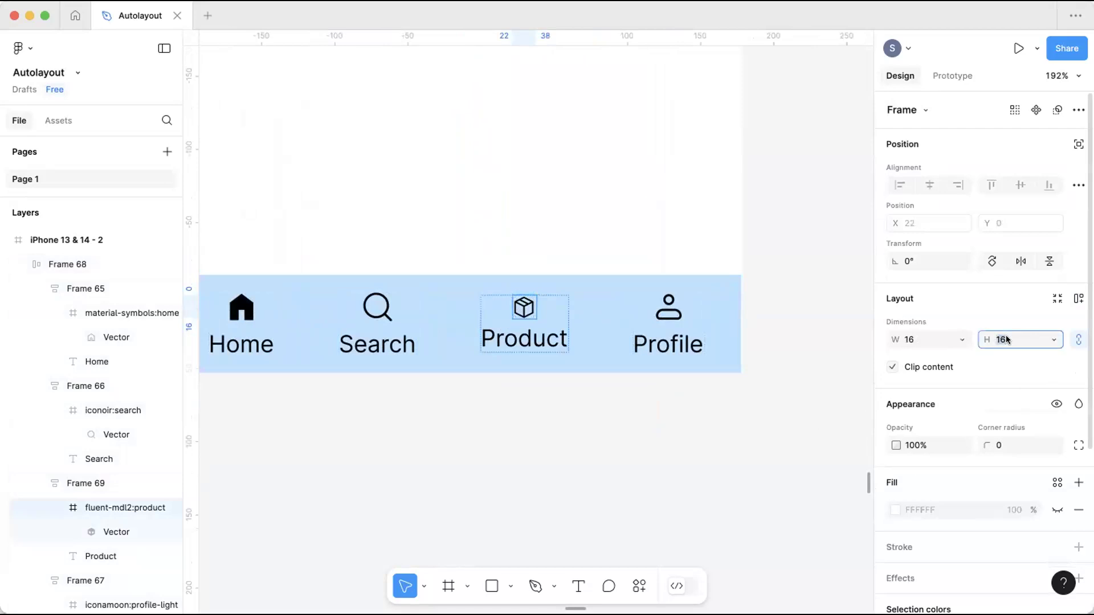
{"action": "key", "text": "Return"}
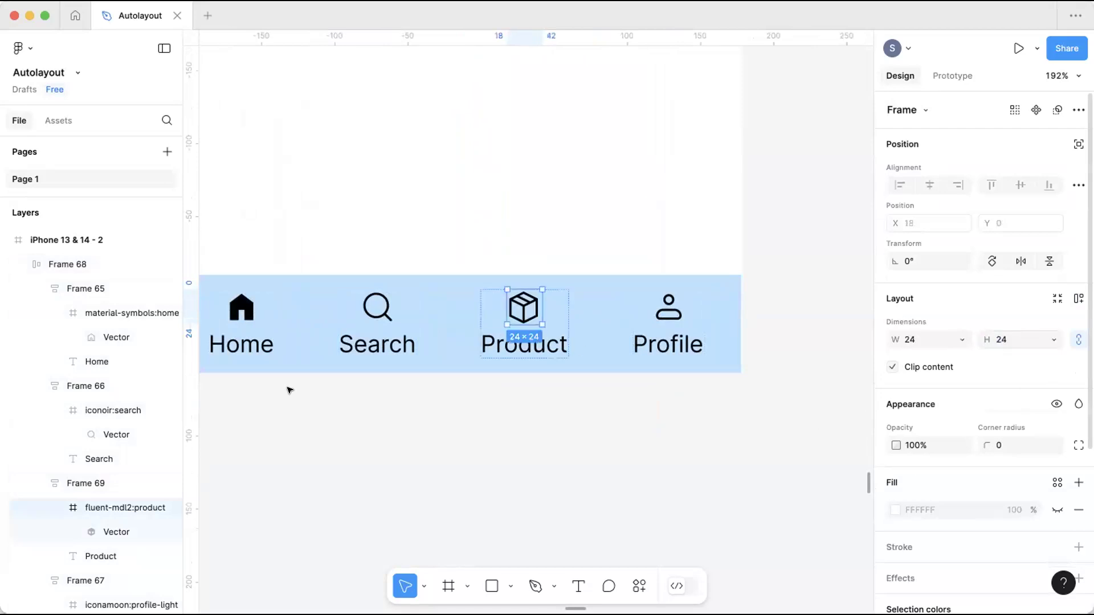
{"action": "left_click", "coordinate": [435, 378]}
Change the color of the Home item's icon and label to white, FFFFFF.
{"action": "scroll", "coordinate": [608, 202], "scroll_direction": "down", "scroll_amount": 3}
{"action": "scroll", "coordinate": [607, 201], "scroll_direction": "down", "scroll_amount": 2}
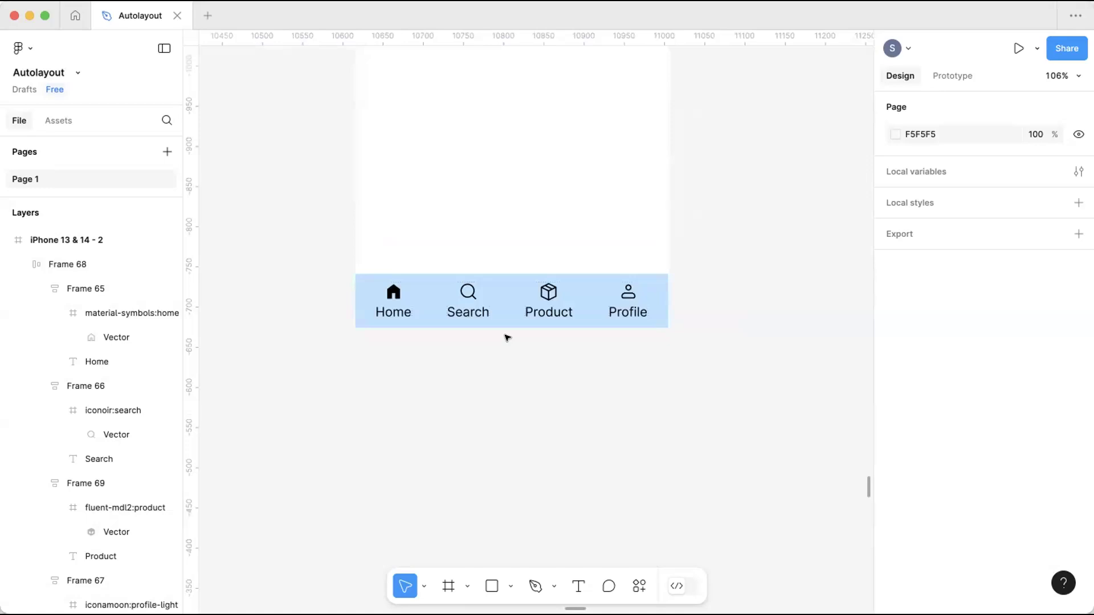
{"action": "scroll", "coordinate": [507, 338], "scroll_direction": "up", "scroll_amount": 3}
{"action": "left_click", "coordinate": [367, 296]}
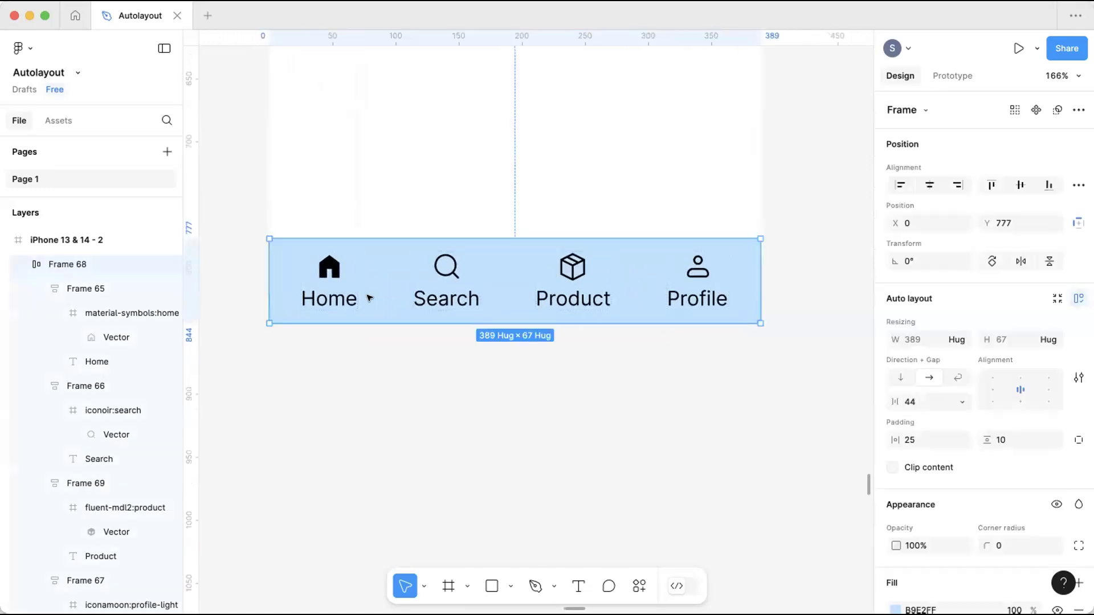
{"action": "left_click", "coordinate": [321, 257]}
{"action": "scroll", "coordinate": [977, 487], "scroll_direction": "down", "scroll_amount": 5}
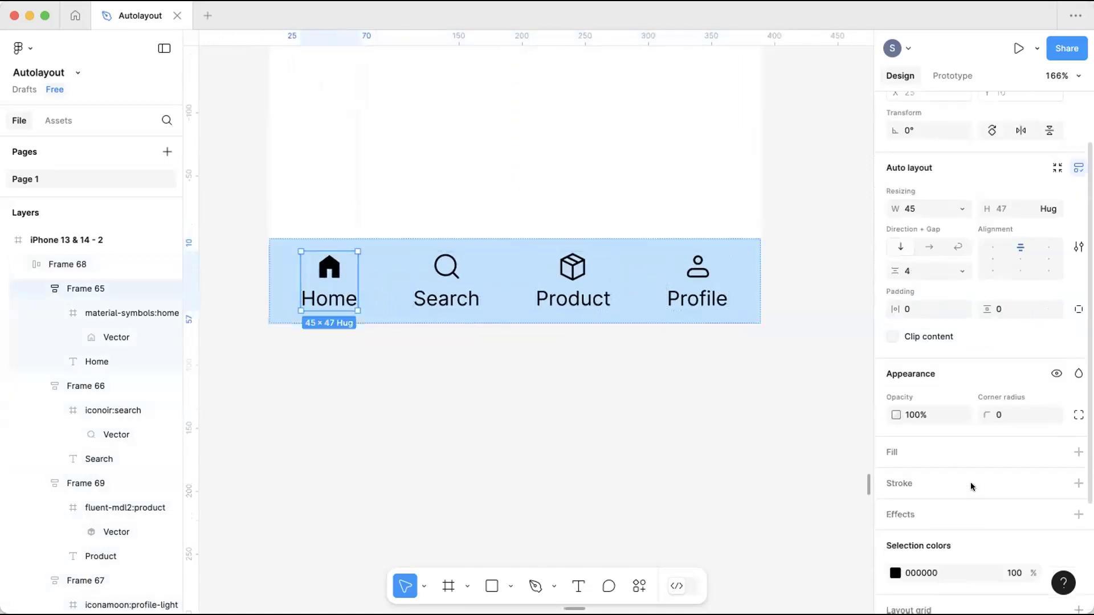
{"action": "left_click", "coordinate": [895, 491]}
{"action": "mouse_move", "coordinate": [809, 360]}
{"action": "left_mouse_down"}
{"action": "mouse_move", "coordinate": [613, 159]}
{"action": "mouse_move", "coordinate": [520, 166]}
{"action": "left_mouse_up"}
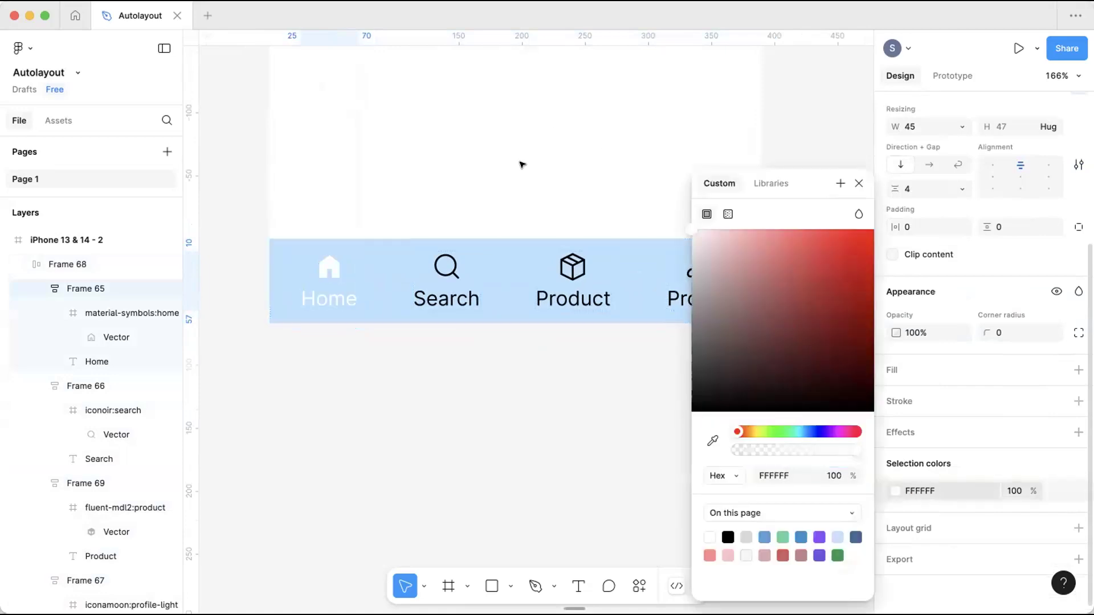
{"action": "left_click", "coordinate": [529, 164]}
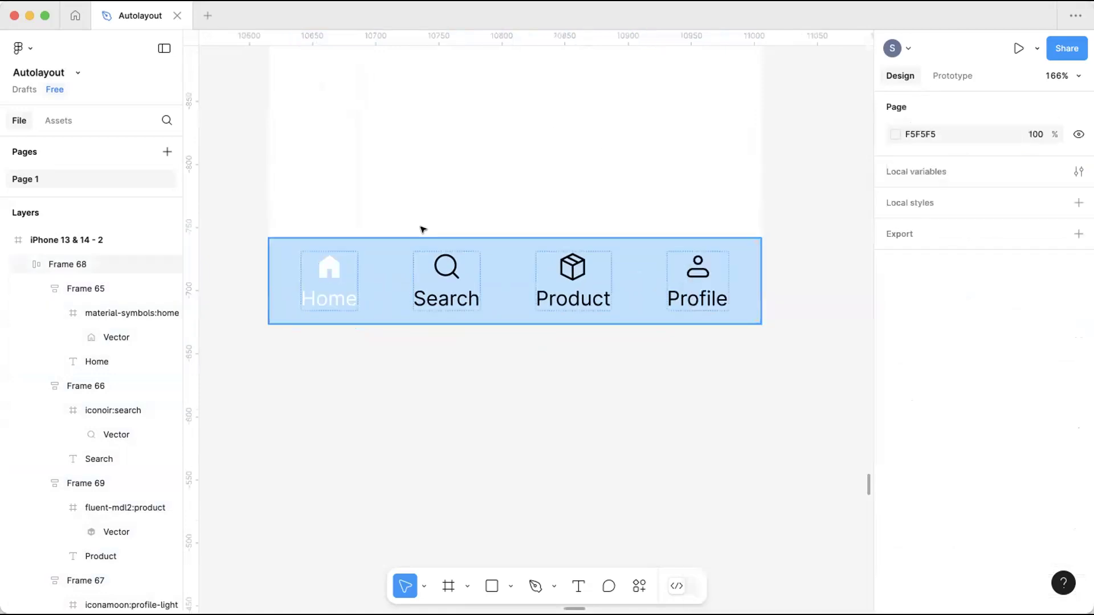
Change the navigation bar's fill color to the purple 6853E5 already used on this page.
{"action": "left_click", "coordinate": [554, 267]}
{"action": "scroll", "coordinate": [906, 365], "scroll_direction": "down", "scroll_amount": 5}
{"action": "left_click", "coordinate": [895, 315]}
{"action": "left_click", "coordinate": [821, 539]}
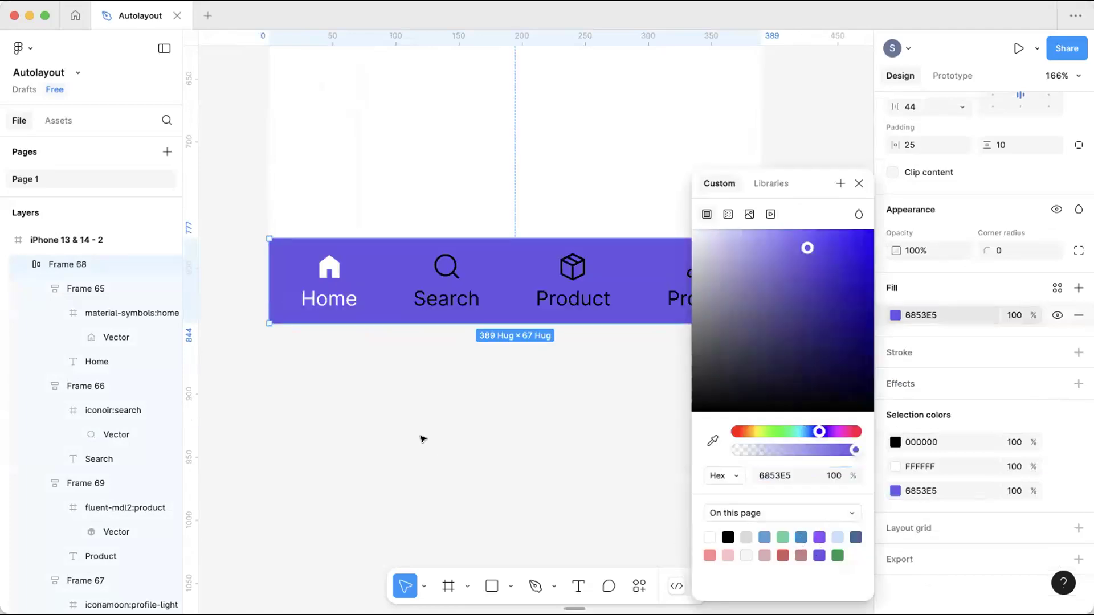
{"action": "left_click", "coordinate": [420, 415]}
Recolor the Search item's icon and label to FFFFFF.
{"action": "left_click", "coordinate": [446, 267]}
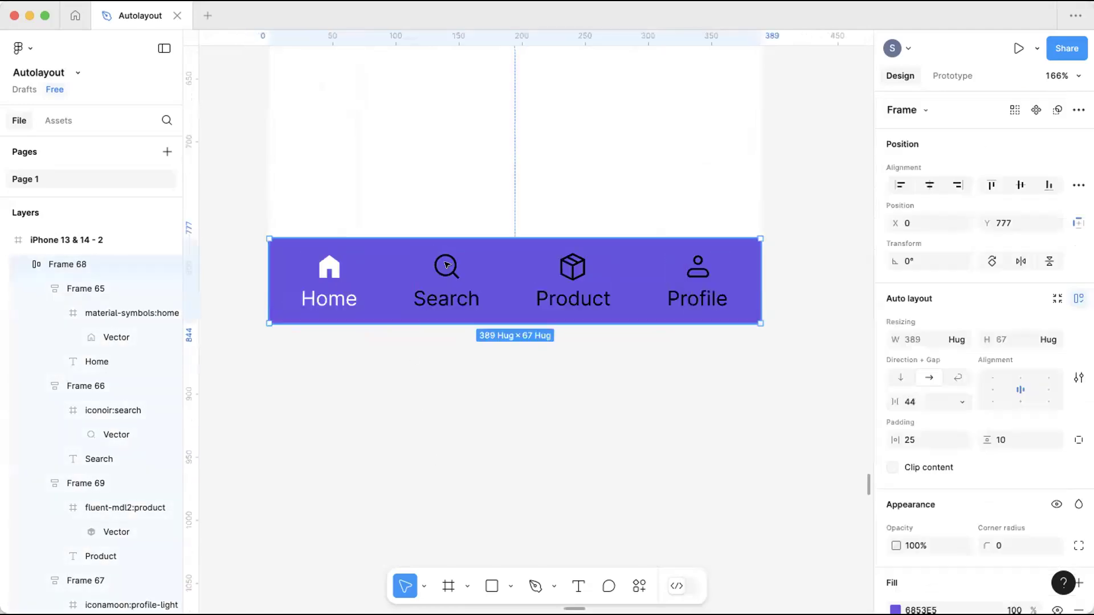
{"action": "left_click", "coordinate": [447, 268]}
{"action": "left_click", "coordinate": [895, 490]}
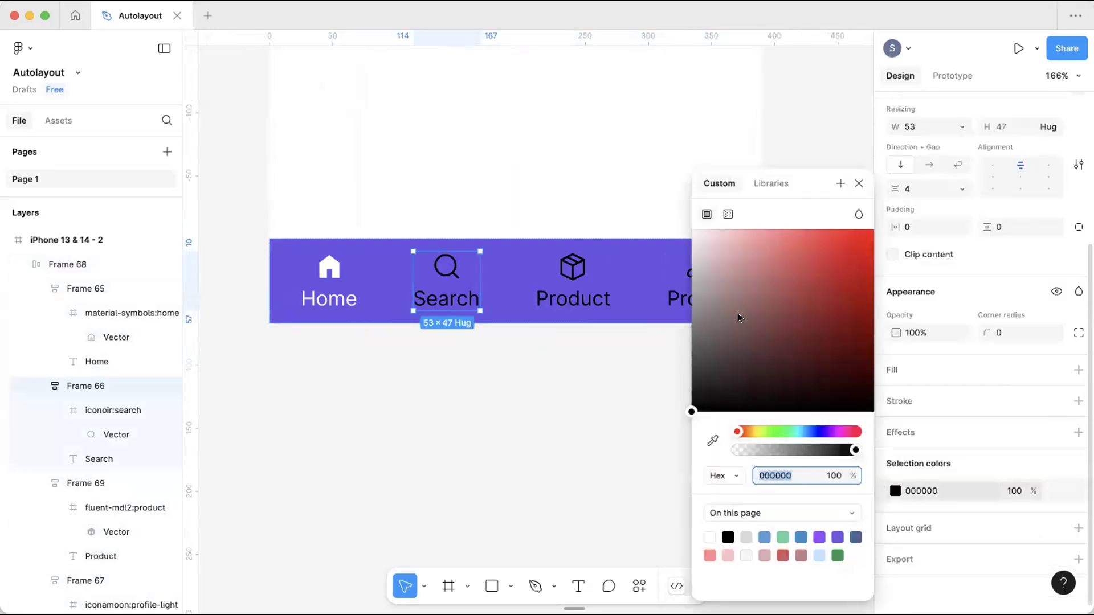
{"action": "type", "text": "ffffff"}
{"action": "key", "text": "Return"}
Recolor the Product item's icon and label to FFFFFF.
{"action": "left_click", "coordinate": [573, 279]}
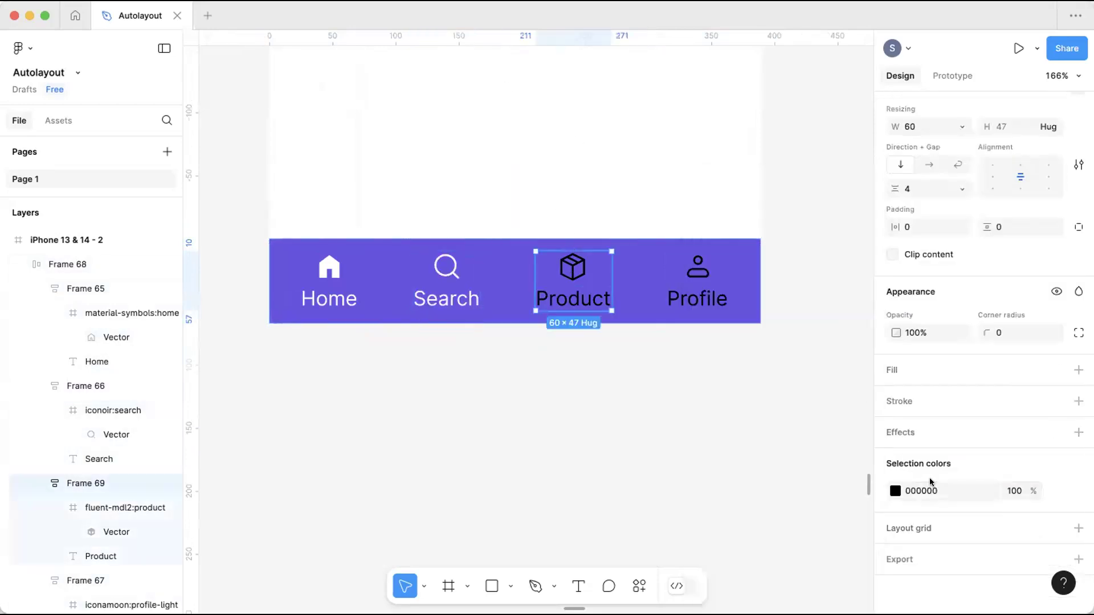
{"action": "left_click", "coordinate": [895, 490]}
{"action": "type", "text": "dcb0b0"}
{"action": "key", "text": "Return"}
{"action": "left_click", "coordinate": [709, 538]}
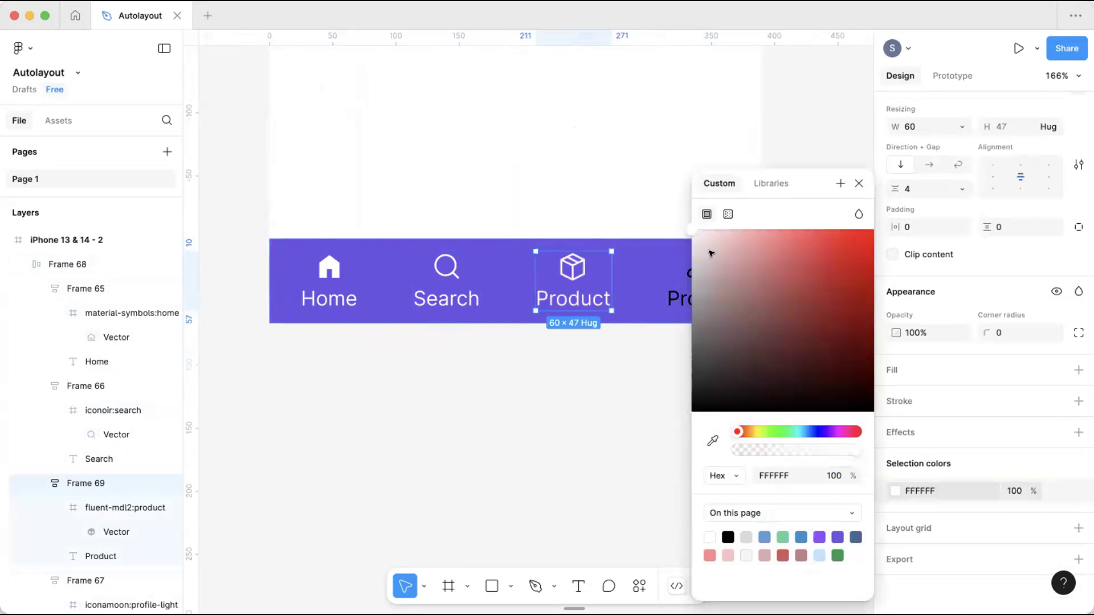
{"action": "left_click", "coordinate": [570, 444]}
Replace the navigation bar's remaining black, used by the Profile icon and label, with FFFFFF.
{"action": "left_click", "coordinate": [627, 280]}
{"action": "scroll", "coordinate": [923, 433], "scroll_direction": "down", "scroll_amount": 2}
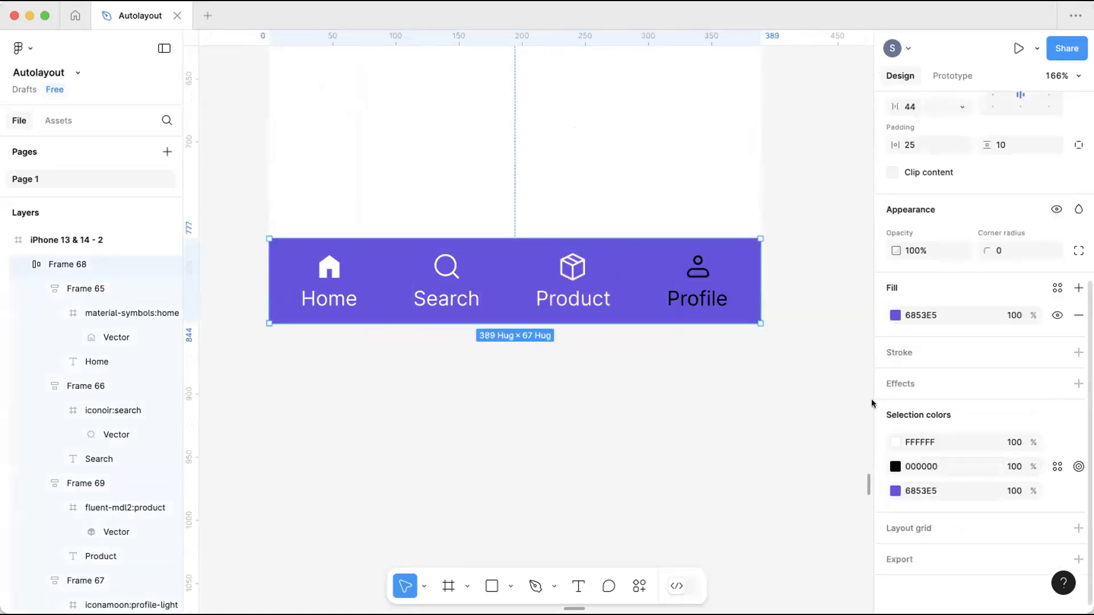
{"action": "left_click", "coordinate": [895, 466]}
{"action": "type", "text": "ffffff"}
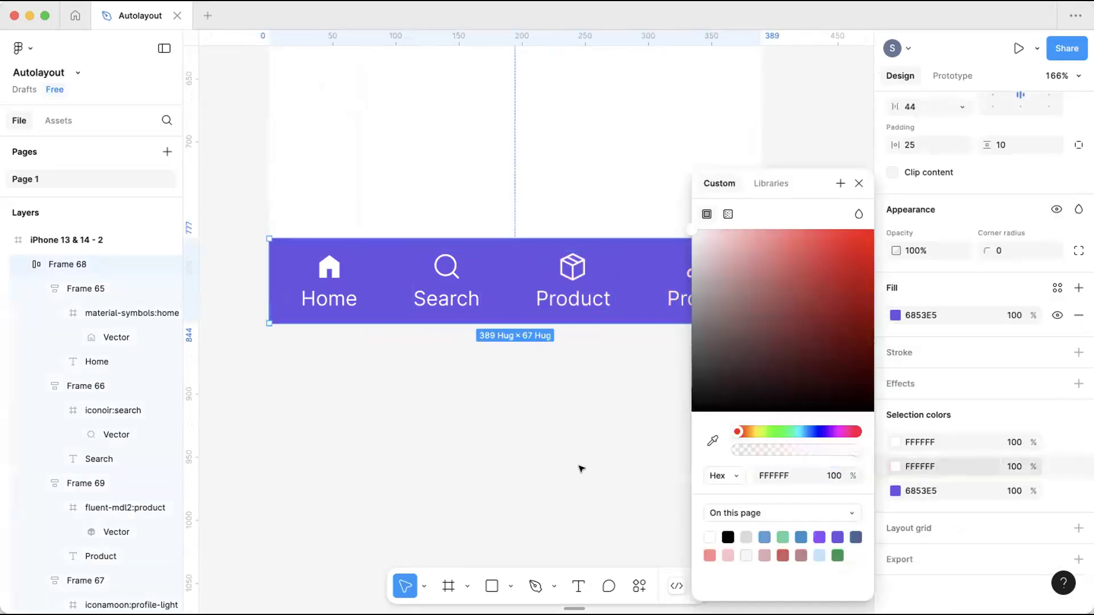
Move the green Download button to the lower-left area of the iPhone frame, at about X 18, Y 570.
{"action": "left_click", "coordinate": [581, 469]}
{"action": "scroll", "coordinate": [581, 470], "scroll_direction": "down", "scroll_amount": 5}
{"action": "scroll", "coordinate": [567, 433], "scroll_direction": "up", "scroll_amount": 1}
{"action": "scroll", "coordinate": [572, 413], "scroll_direction": "down", "scroll_amount": 4}
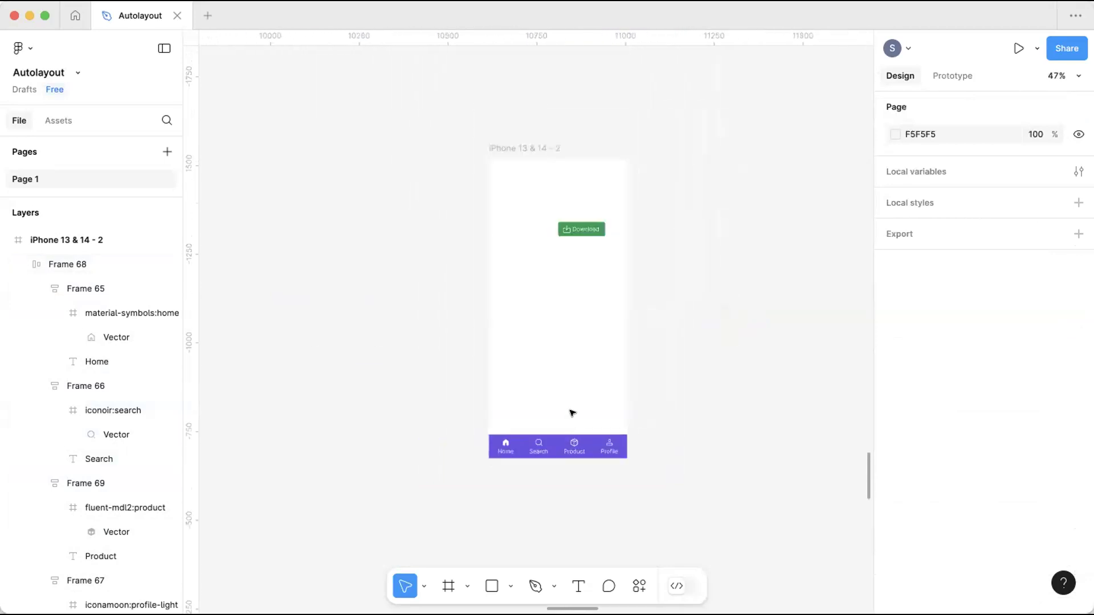
{"action": "scroll", "coordinate": [572, 412], "scroll_direction": "right", "scroll_amount": 2}
{"action": "left_click_drag", "start_coordinate": [541, 195], "coordinate": [480, 337]}
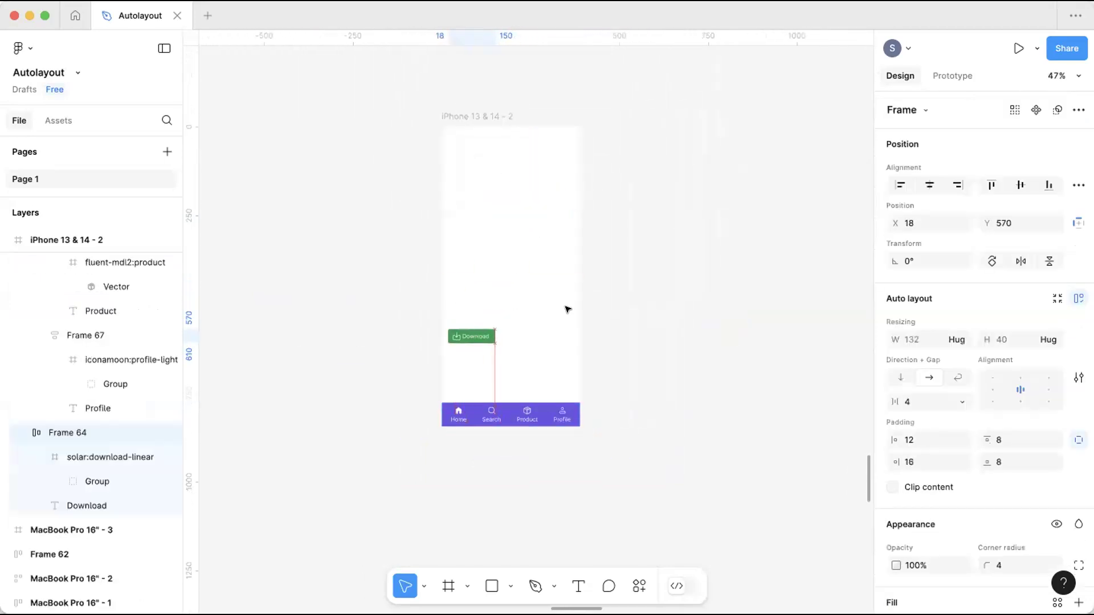
{"action": "left_click", "coordinate": [643, 422]}
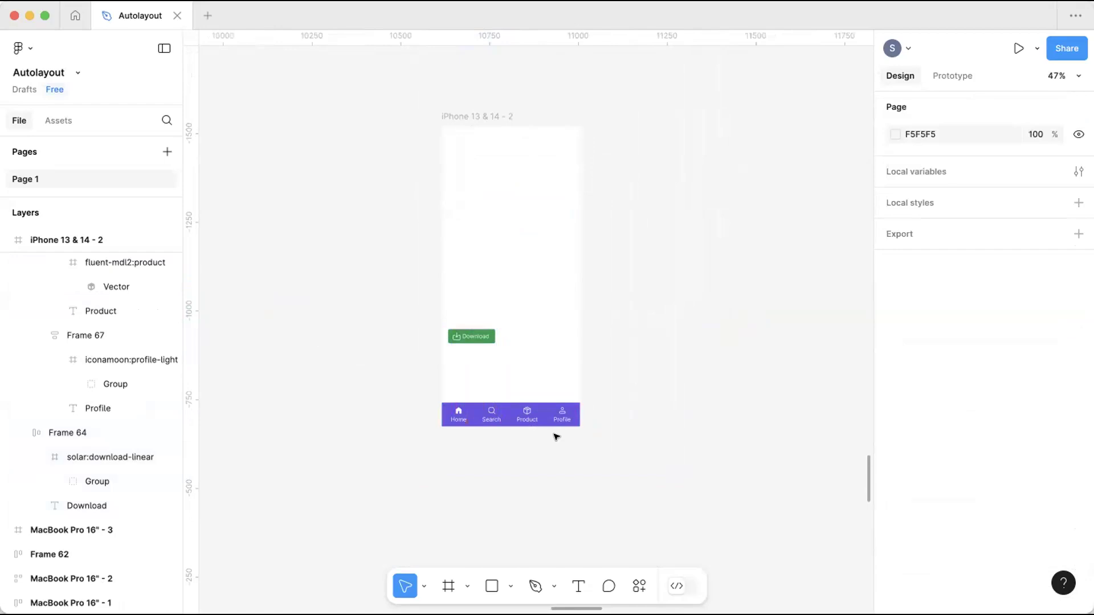
Take the Search item out of the navigation bar and place it on the canvas beside the iPhone frame.
{"action": "scroll", "coordinate": [528, 436], "scroll_direction": "up", "scroll_amount": 5}
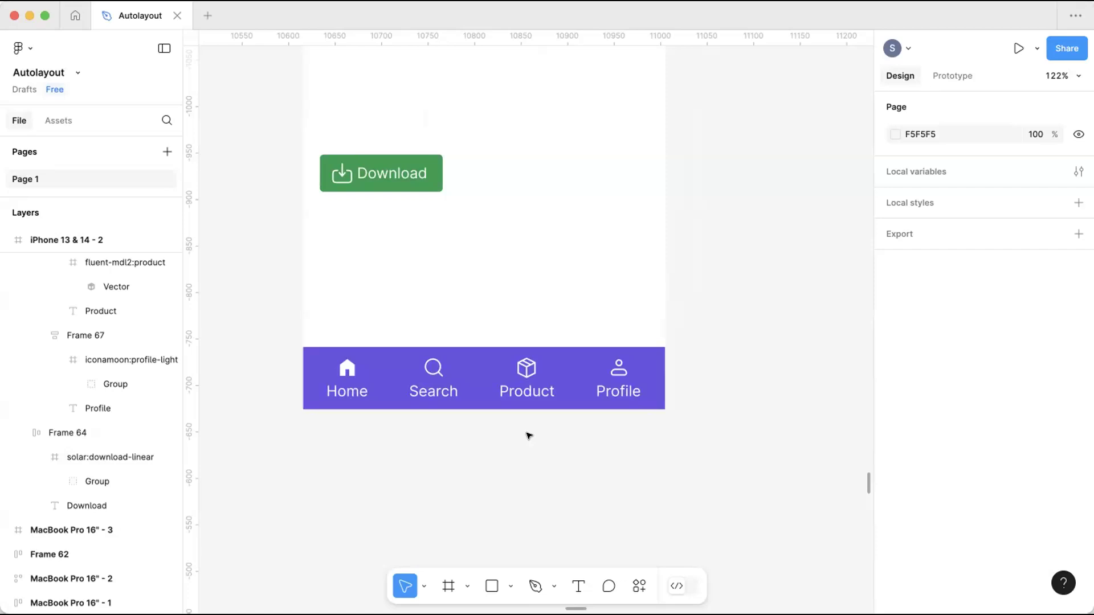
{"action": "left_click_drag", "start_coordinate": [434, 360], "coordinate": [716, 255]}
{"action": "left_click", "coordinate": [434, 371]}
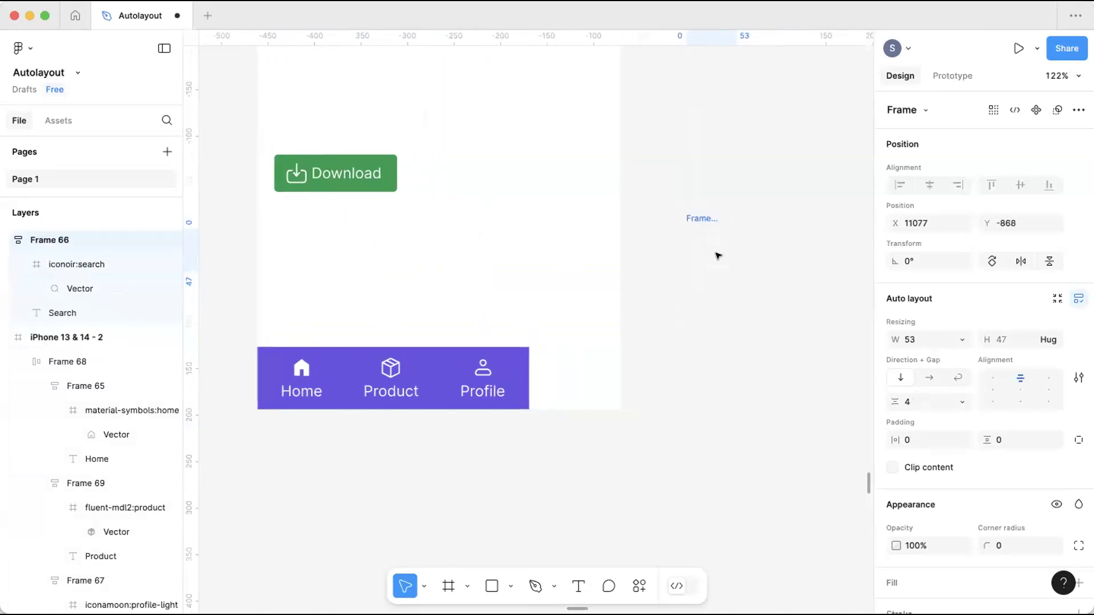
Set the navigation bar's horizontal padding to 43 and its gap to 75 so the three items span the iPhone frame.
{"action": "left_click", "coordinate": [462, 361]}
{"action": "mouse_move", "coordinate": [940, 440]}
{"action": "left_mouse_down"}
{"action": "mouse_move", "coordinate": [965, 438]}
{"action": "mouse_move", "coordinate": [950, 440]}
{"action": "left_mouse_up"}
{"action": "left_click_drag", "start_coordinate": [887, 400], "coordinate": [940, 400]}
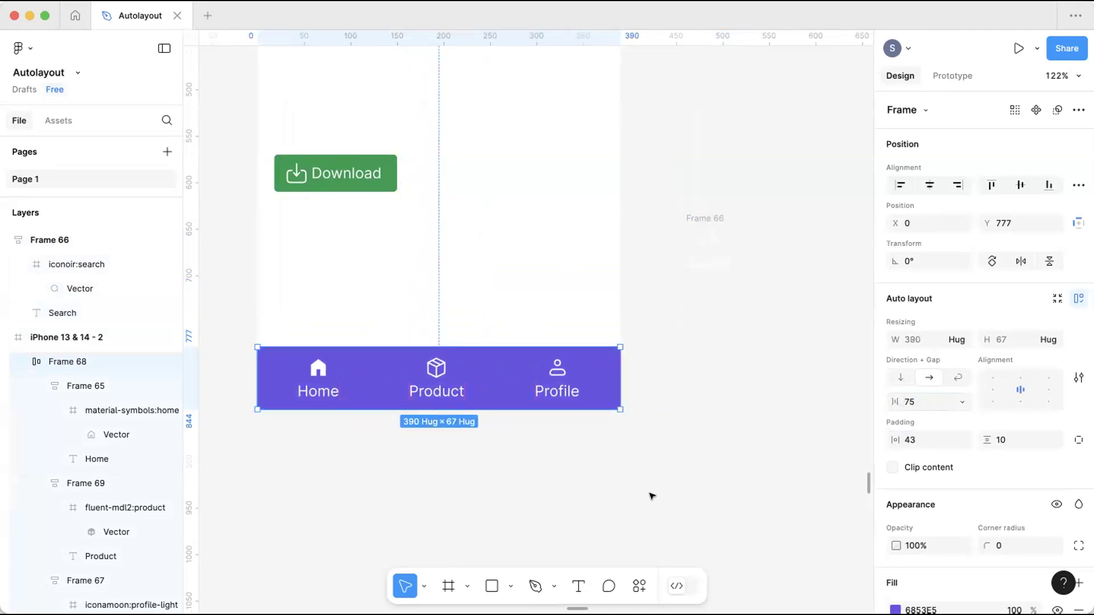
{"action": "left_click", "coordinate": [603, 413]}
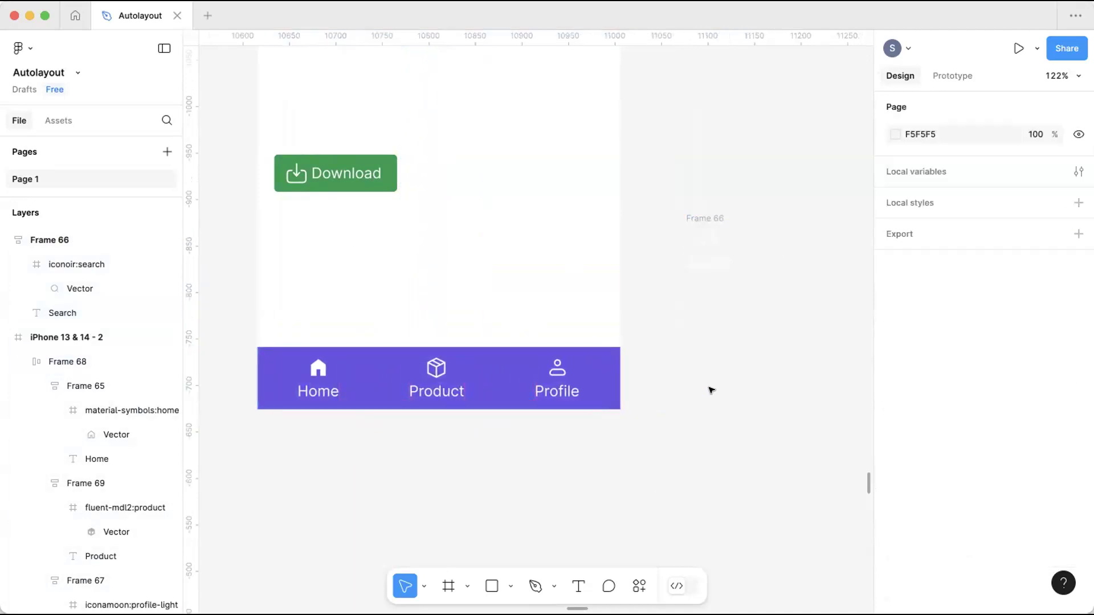
Put the Search item back into the navigation bar between Product and Profile.
{"action": "scroll", "coordinate": [711, 391], "scroll_direction": "down", "scroll_amount": 5}
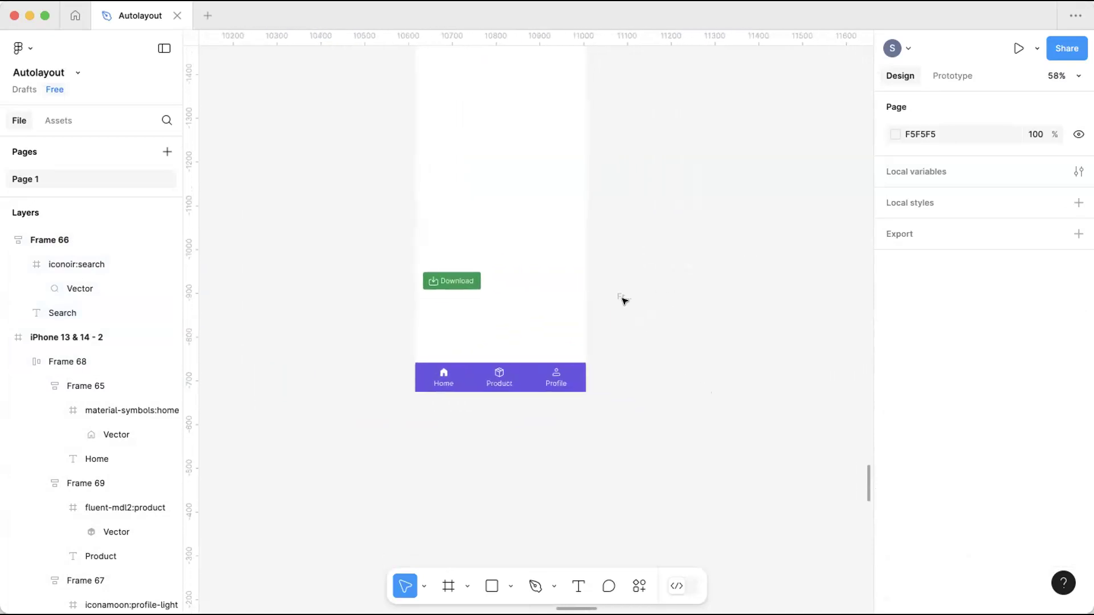
{"action": "left_click_drag", "start_coordinate": [618, 296], "coordinate": [521, 425]}
{"action": "scroll", "coordinate": [520, 349], "scroll_direction": "up", "scroll_amount": 5}
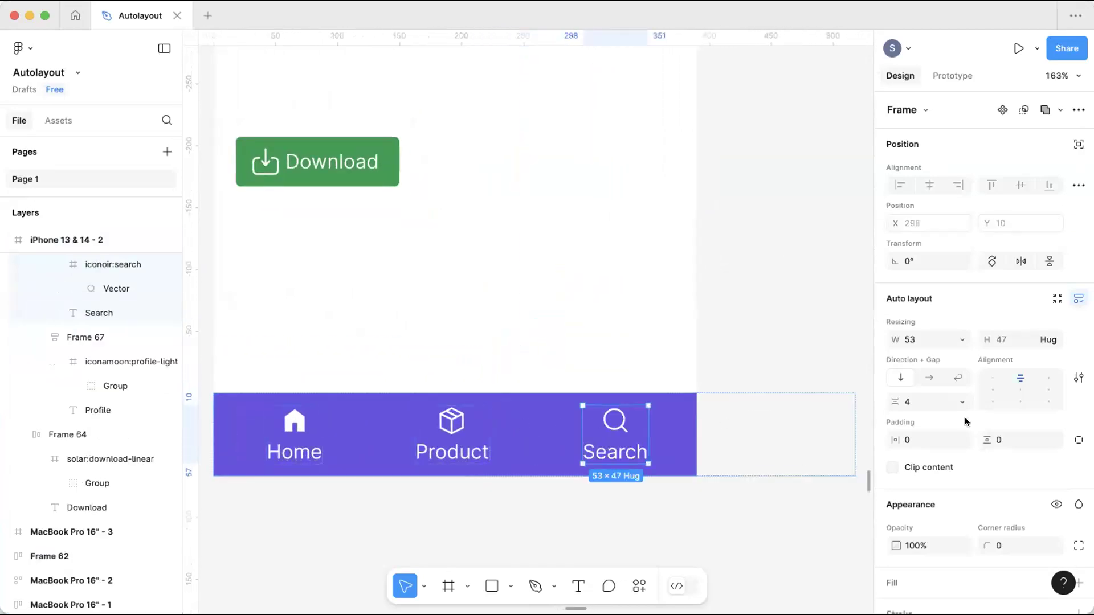
Reduce the gap between the navigation bar's four items until the bar fits the iPhone frame's width.
{"action": "left_click", "coordinate": [605, 389]}
{"action": "left_click", "coordinate": [557, 395]}
{"action": "left_click_drag", "start_coordinate": [897, 402], "coordinate": [887, 403]}
{"action": "left_click", "coordinate": [746, 339]}
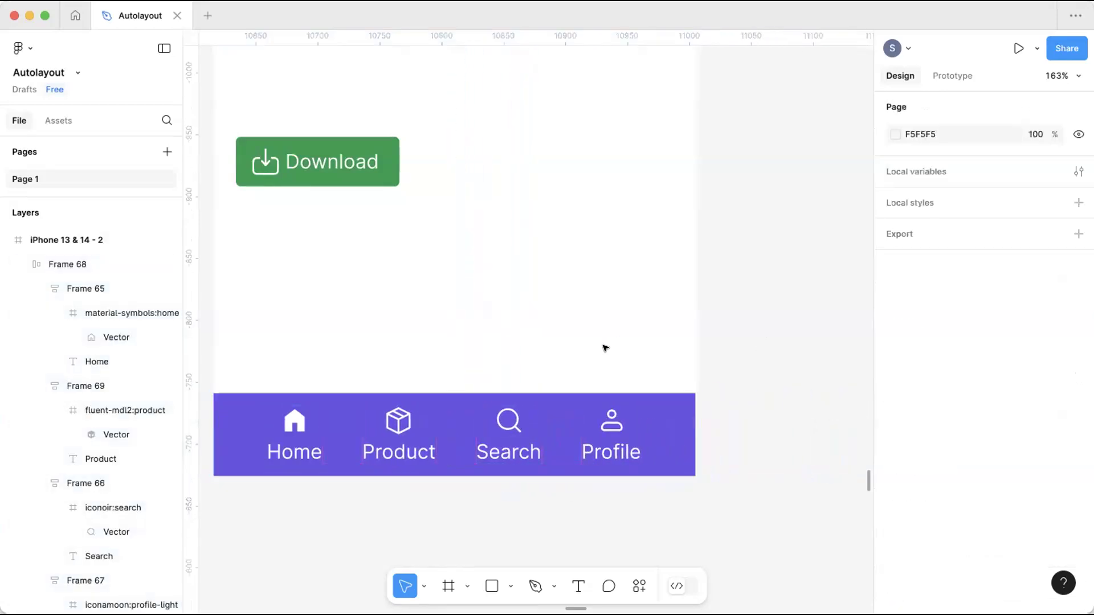
Draw a rectangle about 276 × 375 on the empty canvas beside the iPhone frame.
{"action": "scroll", "coordinate": [605, 347], "scroll_direction": "down", "scroll_amount": 5}
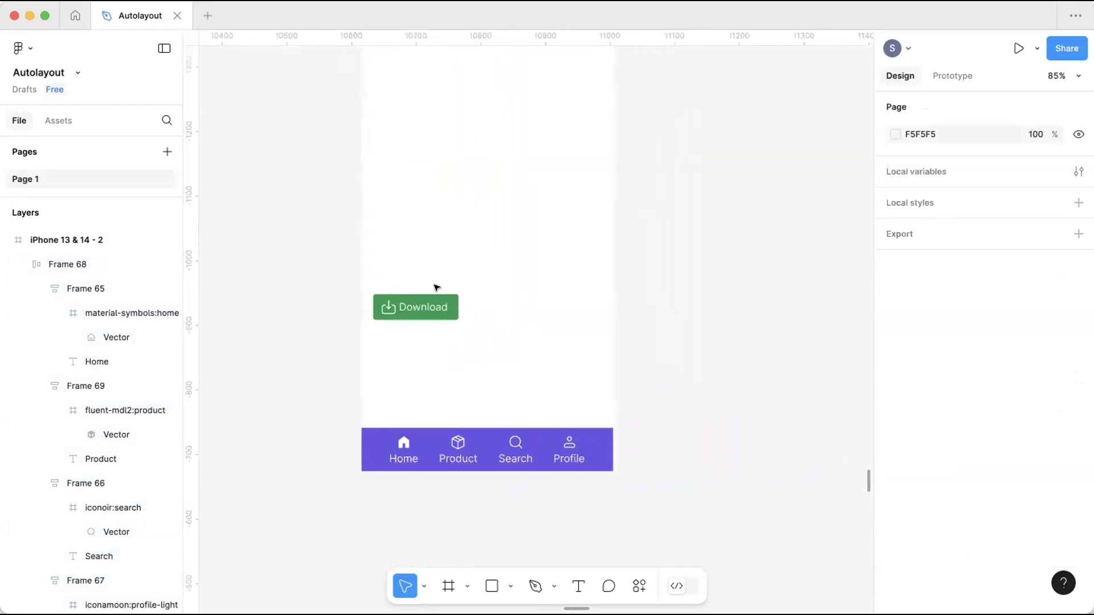
{"action": "scroll", "coordinate": [436, 288], "scroll_direction": "down", "scroll_amount": 5}
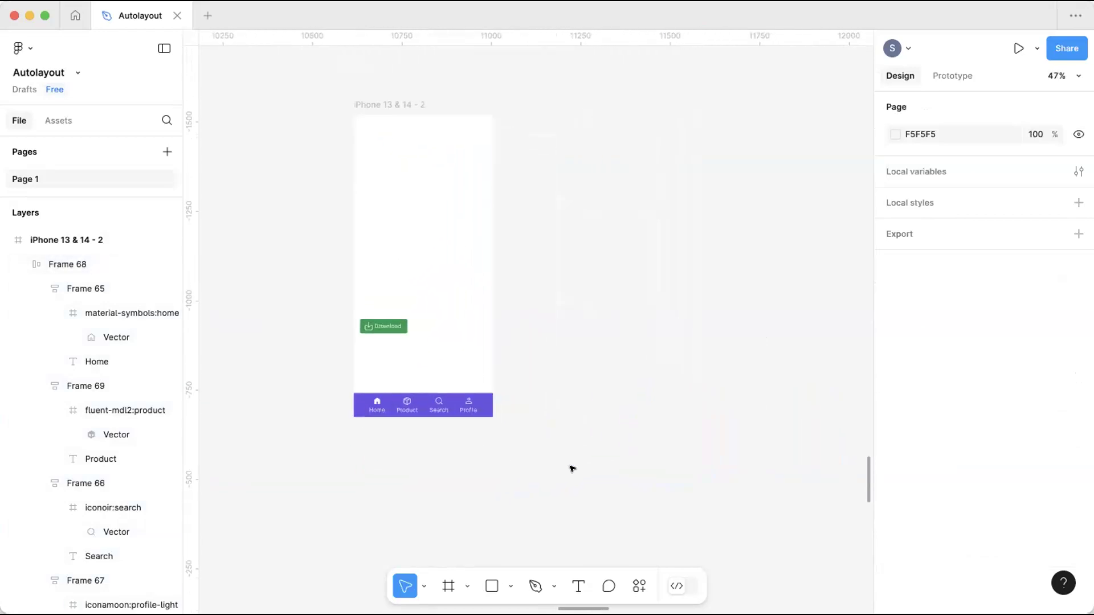
{"action": "scroll", "coordinate": [545, 450], "scroll_direction": "up", "scroll_amount": 2}
{"action": "scroll", "coordinate": [545, 450], "scroll_direction": "right", "scroll_amount": 2}
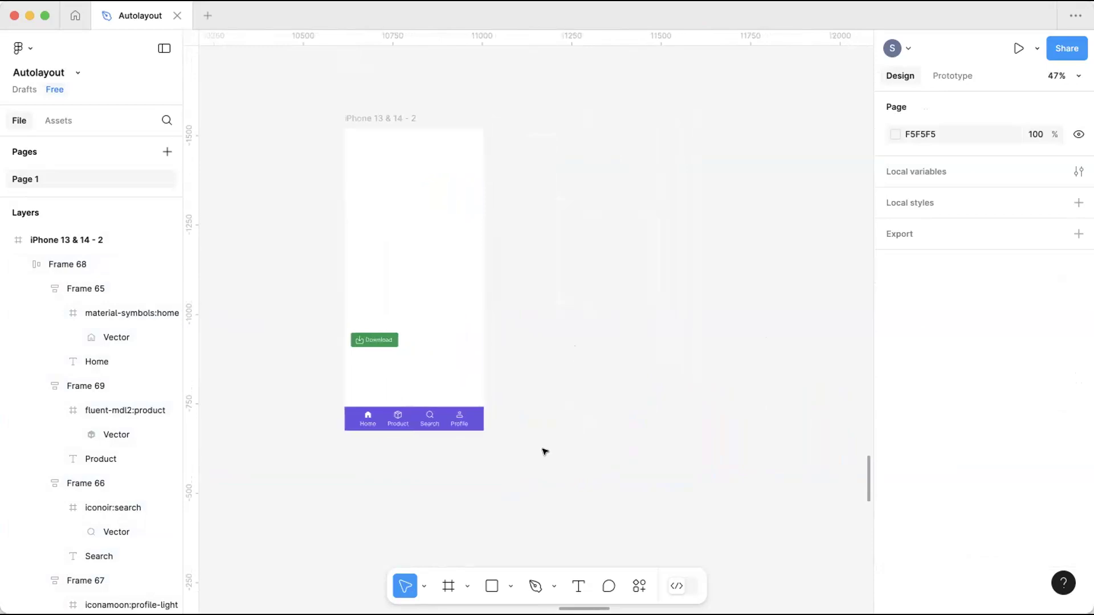
{"action": "left_click", "coordinate": [492, 586]}
{"action": "mouse_move", "coordinate": [532, 237]}
{"action": "left_mouse_down"}
{"action": "mouse_move", "coordinate": [654, 354]}
{"action": "mouse_move", "coordinate": [632, 360]}
{"action": "mouse_move", "coordinate": [631, 372]}
{"action": "left_mouse_up"}
{"action": "scroll", "coordinate": [473, 361], "scroll_direction": "up", "scroll_amount": 2}
{"action": "scroll", "coordinate": [473, 361], "scroll_direction": "right", "scroll_amount": 3}
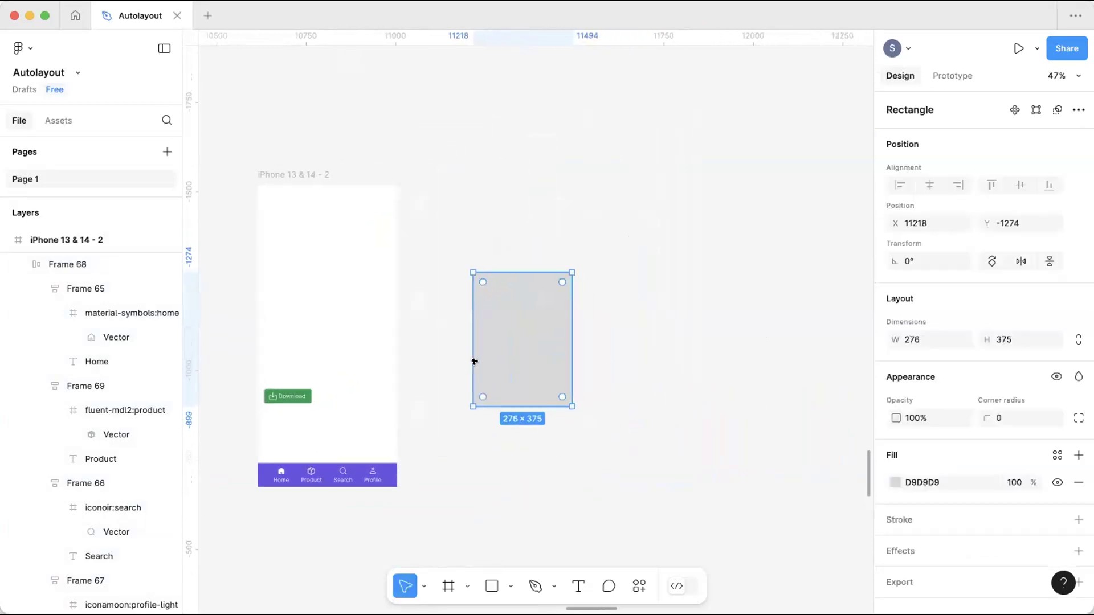
{"action": "scroll", "coordinate": [481, 362], "scroll_direction": "right", "scroll_amount": 1}
Duplicate the grey rectangle into a horizontal row of three with 49 spacing between them.
{"action": "key", "text": "super+d"}
{"action": "left_click_drag", "start_coordinate": [480, 364], "coordinate": [595, 365]}
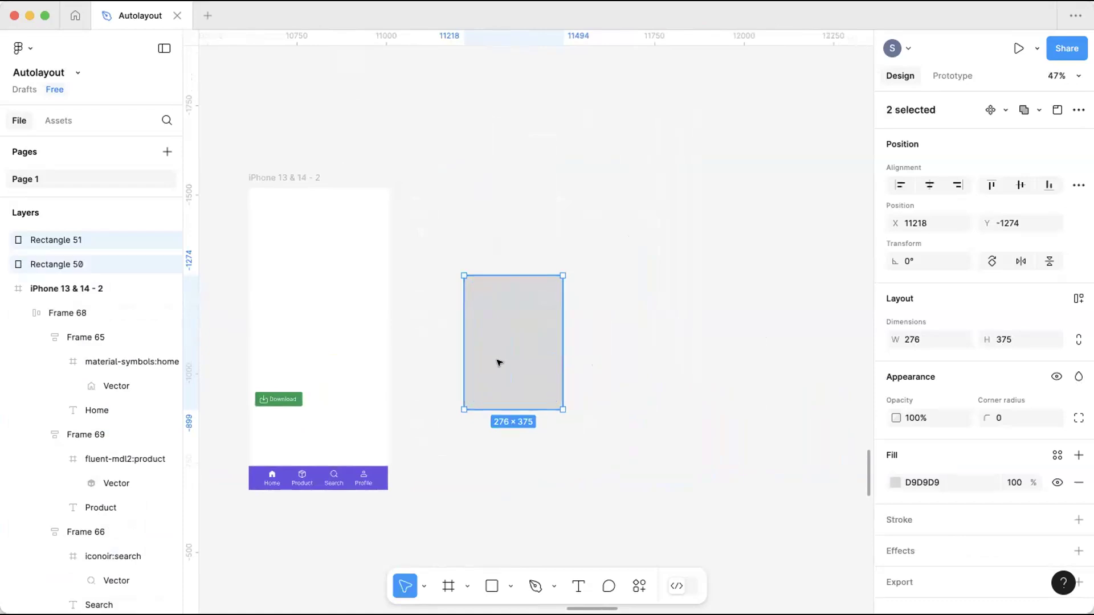
{"action": "left_click", "coordinate": [497, 362]}
{"action": "left_click_drag", "start_coordinate": [496, 361], "coordinate": [612, 362]}
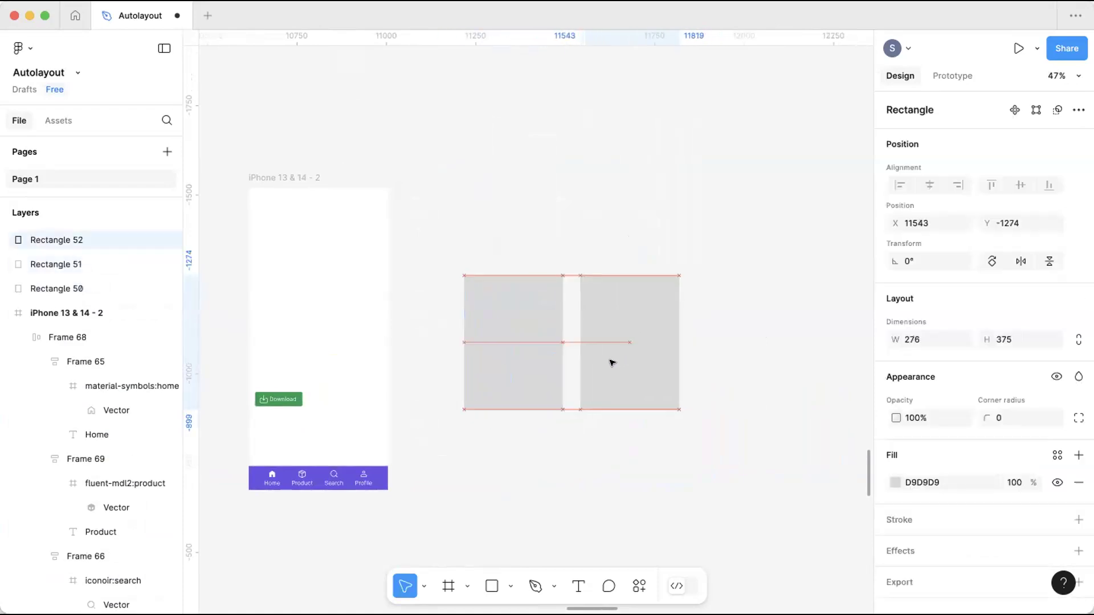
{"action": "key", "text": "super+d"}
Select all the grey rectangles and fill them with photos from the Unsplash plugin's plant preset.
{"action": "scroll", "coordinate": [611, 342], "scroll_direction": "right", "scroll_amount": 3}
{"action": "scroll", "coordinate": [672, 285], "scroll_direction": "up", "scroll_amount": 1}
{"action": "left_click_drag", "start_coordinate": [737, 246], "coordinate": [471, 384]}
{"action": "right_click", "coordinate": [486, 385]}
{"action": "mouse_move", "coordinate": [563, 429]}
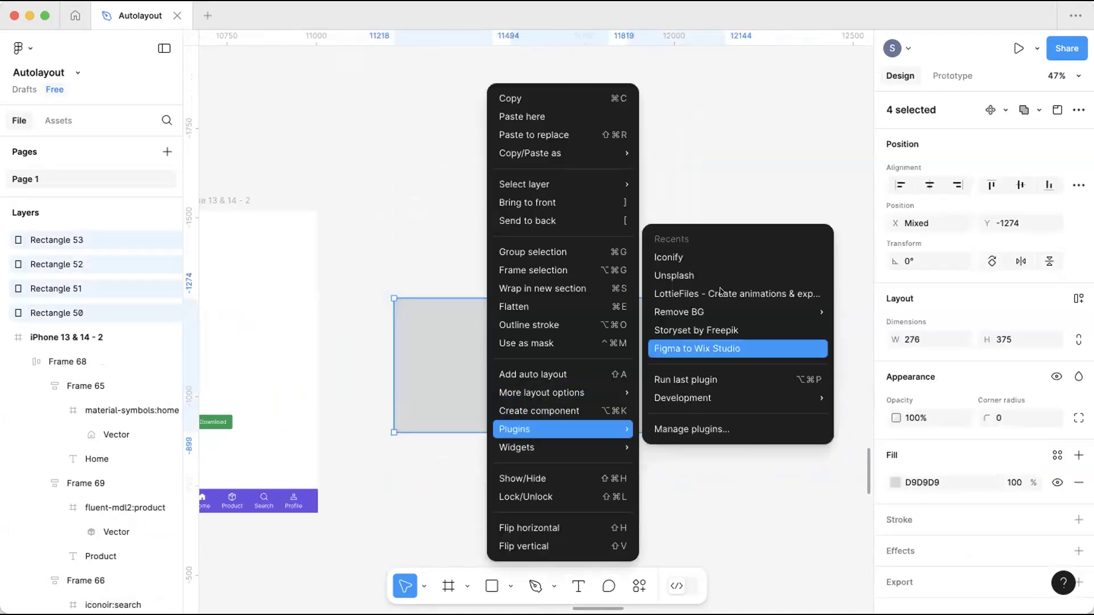
{"action": "left_click", "coordinate": [723, 275]}
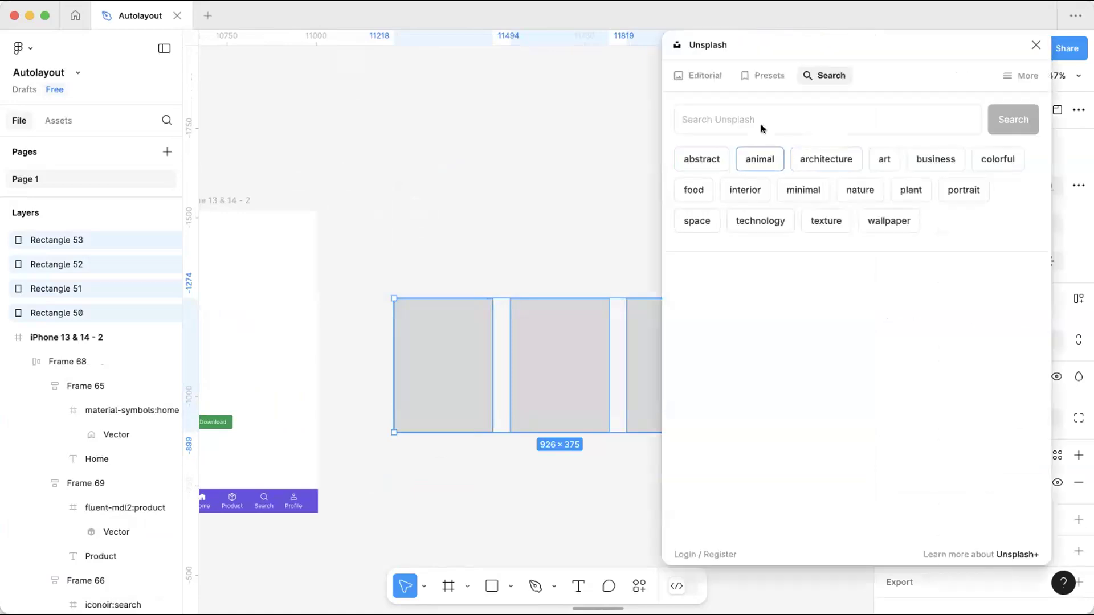
{"action": "left_click", "coordinate": [764, 75]}
{"action": "left_click", "coordinate": [905, 242]}
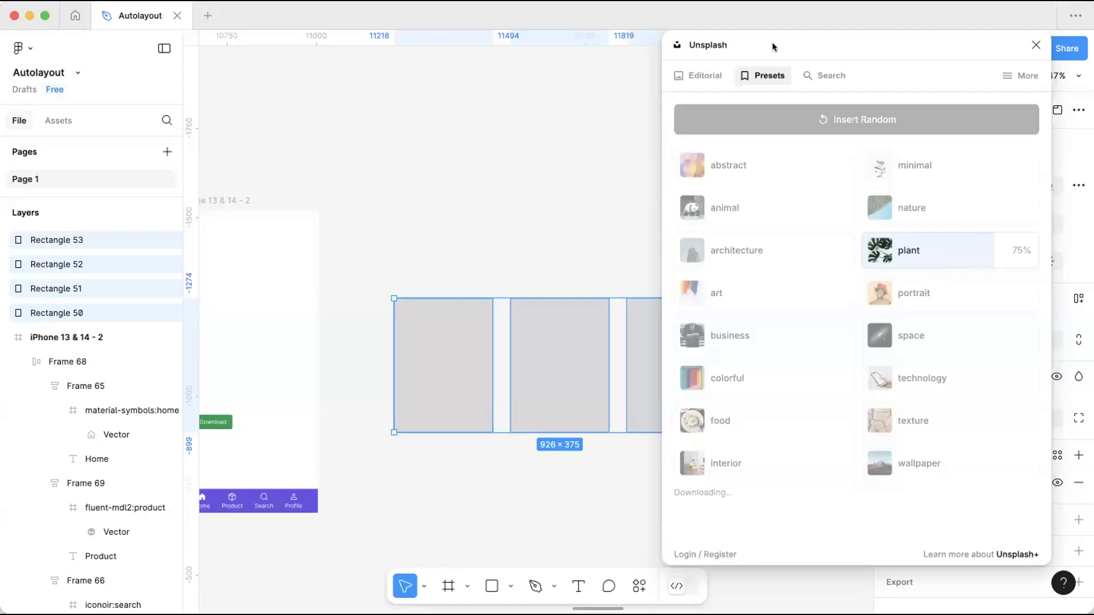
{"action": "left_click_drag", "start_coordinate": [772, 44], "coordinate": [1001, 111]}
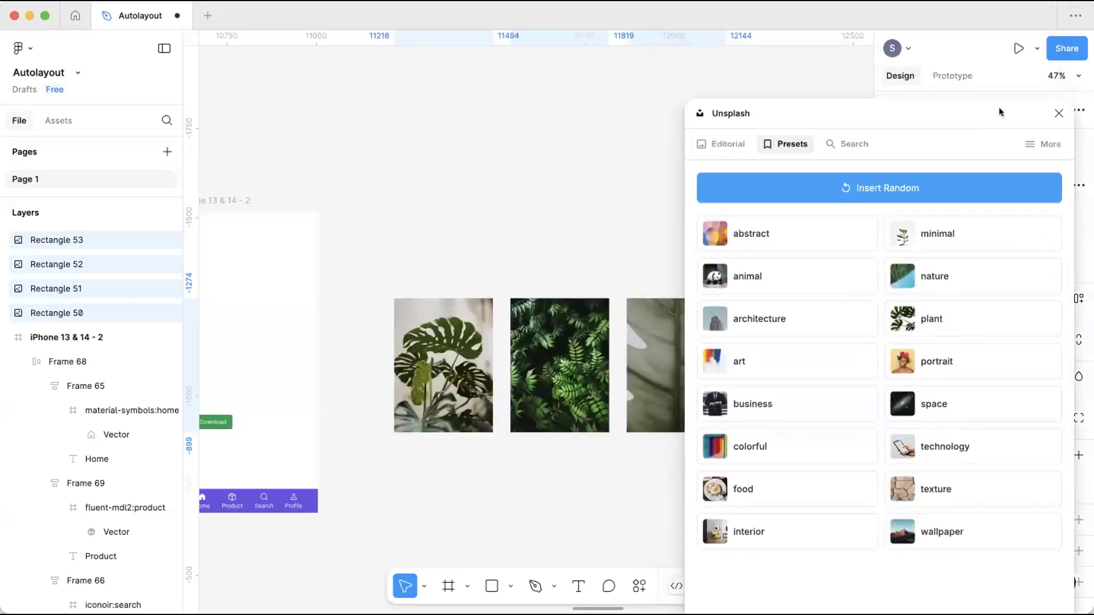
{"action": "left_click", "coordinate": [1058, 114]}
{"action": "left_click", "coordinate": [723, 194]}
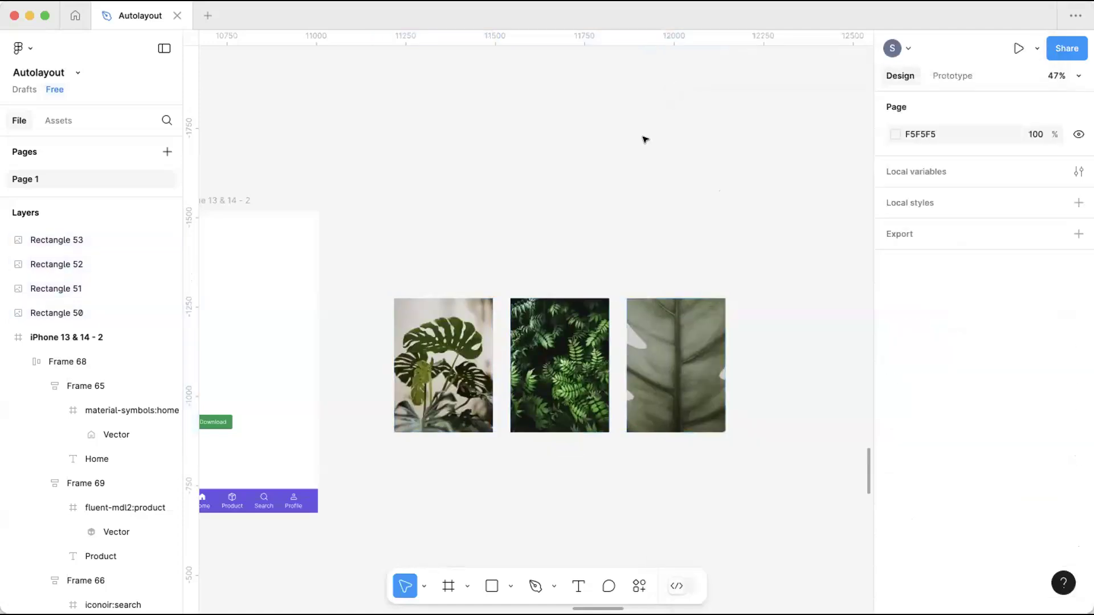
Try to add auto layout to the whole selection of plant images.
{"action": "scroll", "coordinate": [645, 140], "scroll_direction": "down", "scroll_amount": 5}
{"action": "left_click_drag", "start_coordinate": [687, 120], "coordinate": [470, 225]}
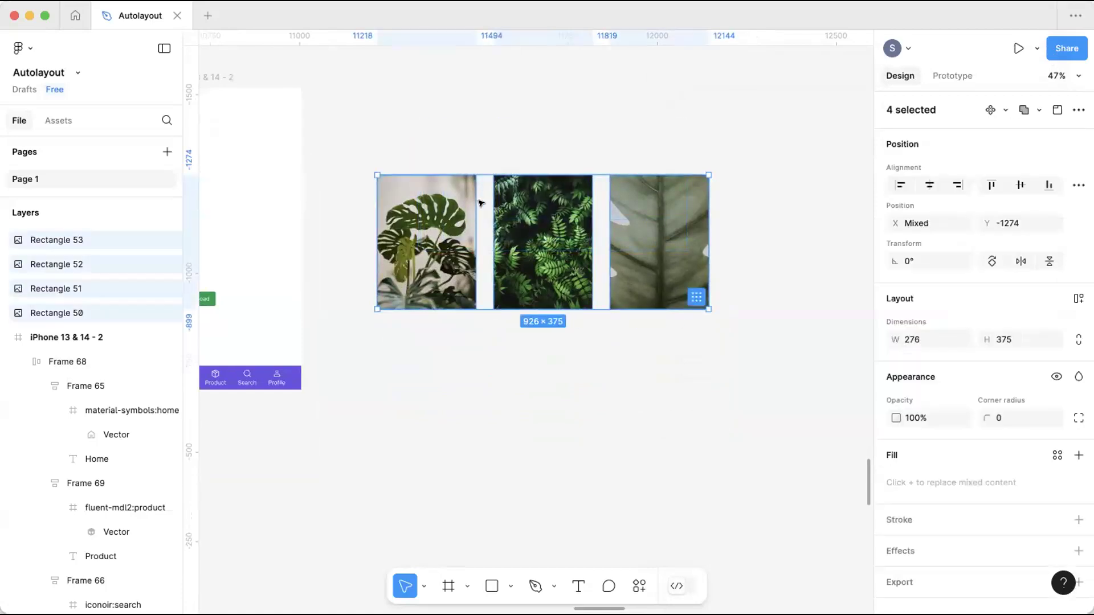
{"action": "key", "text": "shift+a"}
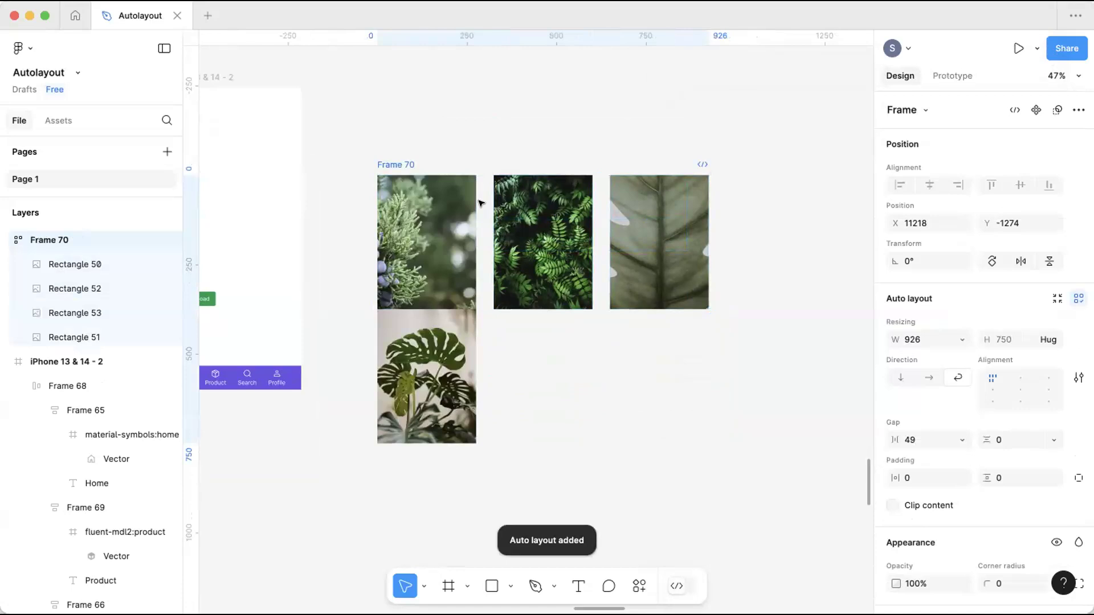
{"action": "key", "text": "super+z"}
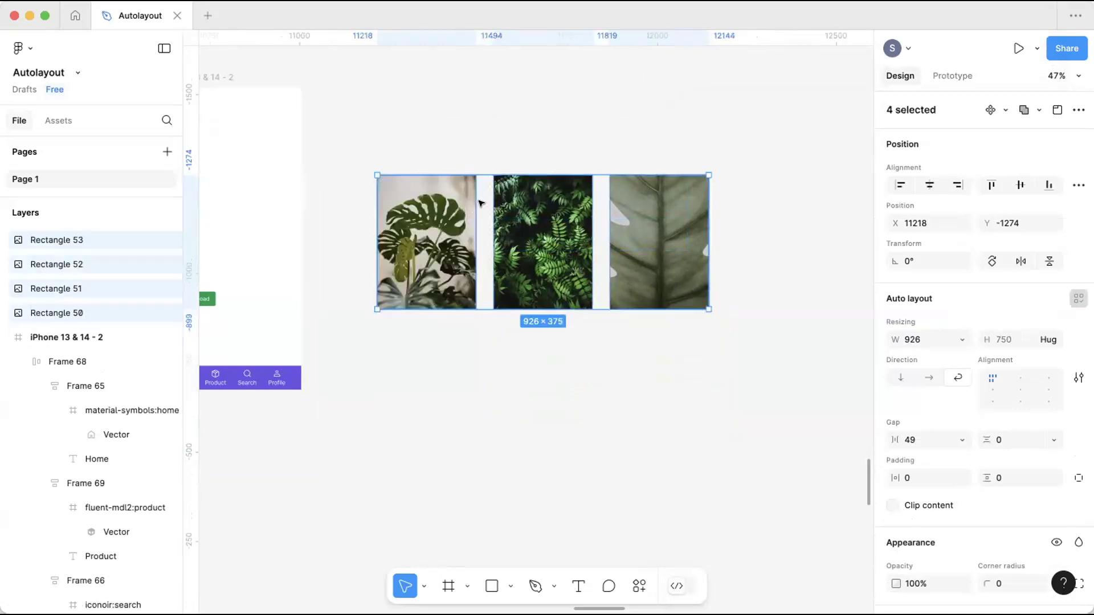
Delete the extra monstera plant image stacked on top of the first image in the row.
{"action": "left_click", "coordinate": [462, 216]}
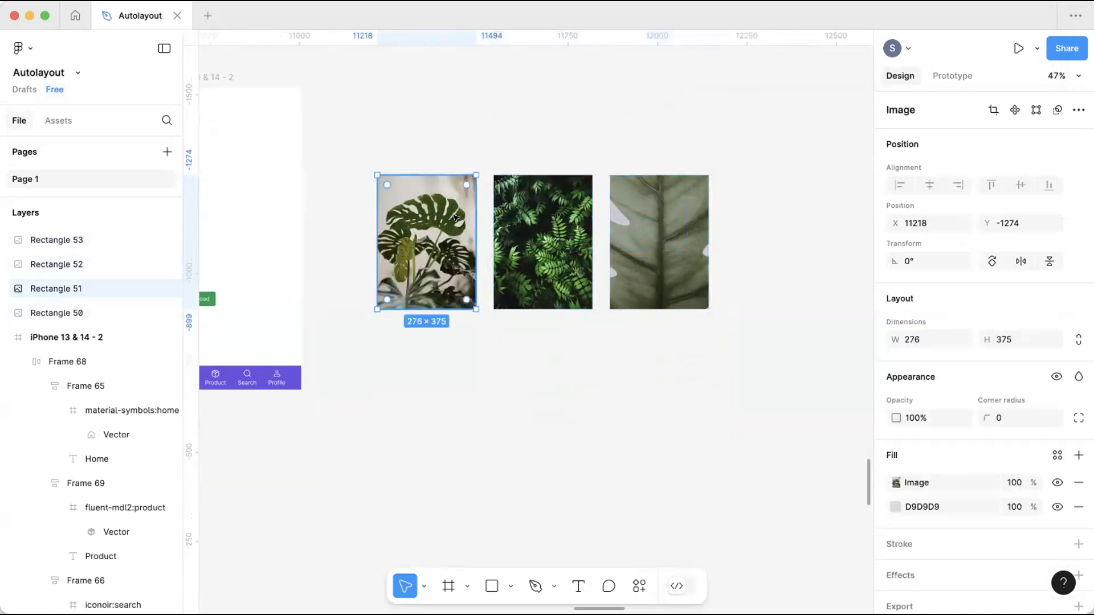
{"action": "key", "text": "Delete"}
{"action": "left_click", "coordinate": [447, 220]}
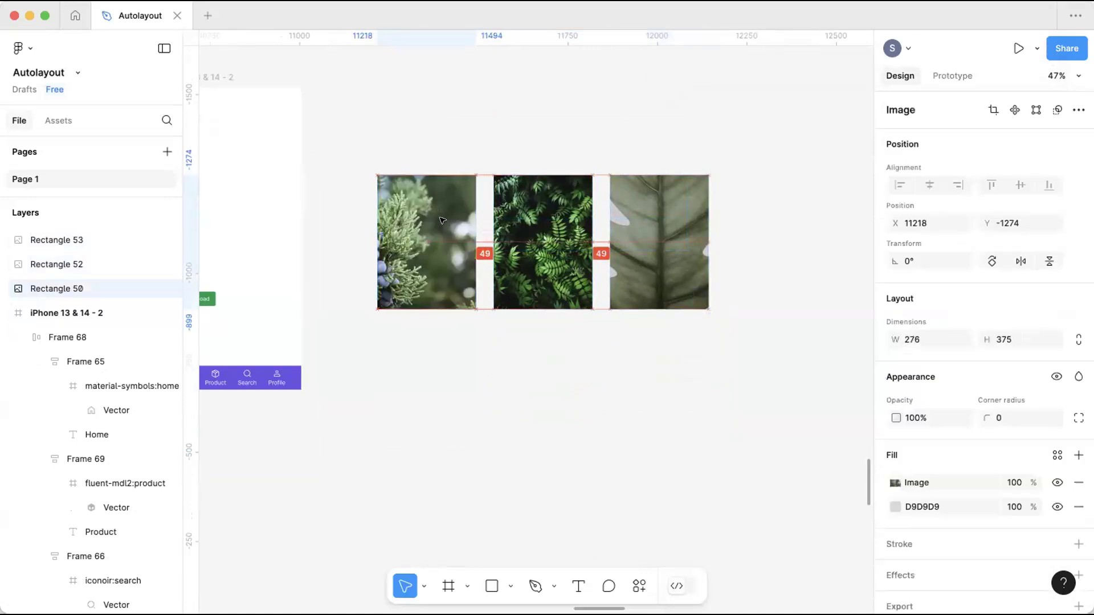
Add auto layout to the three plant images and move the resulting frame to about X 11278, Y -1229.
{"action": "left_click_drag", "start_coordinate": [654, 152], "coordinate": [427, 263]}
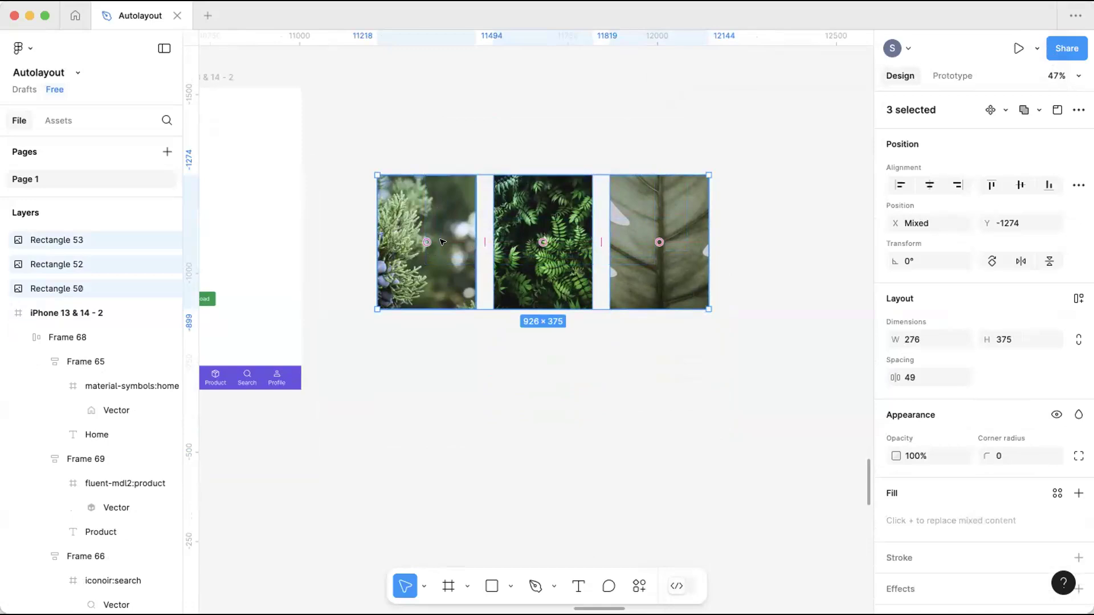
{"action": "key", "text": "shift+a"}
{"action": "left_click_drag", "start_coordinate": [419, 165], "coordinate": [441, 181]}
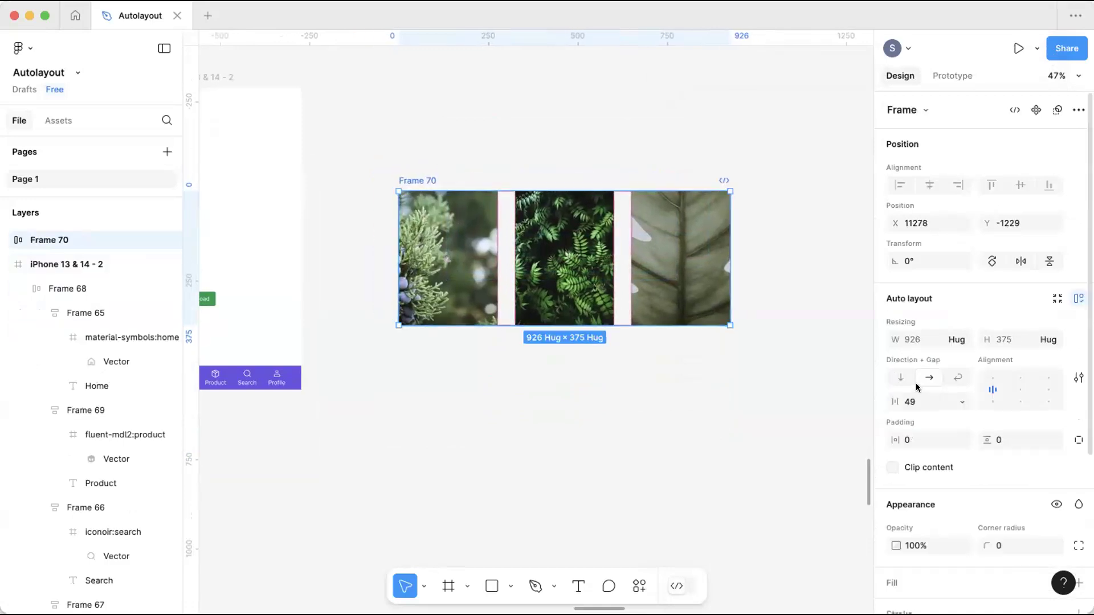
{"action": "left_click", "coordinate": [1021, 390]}
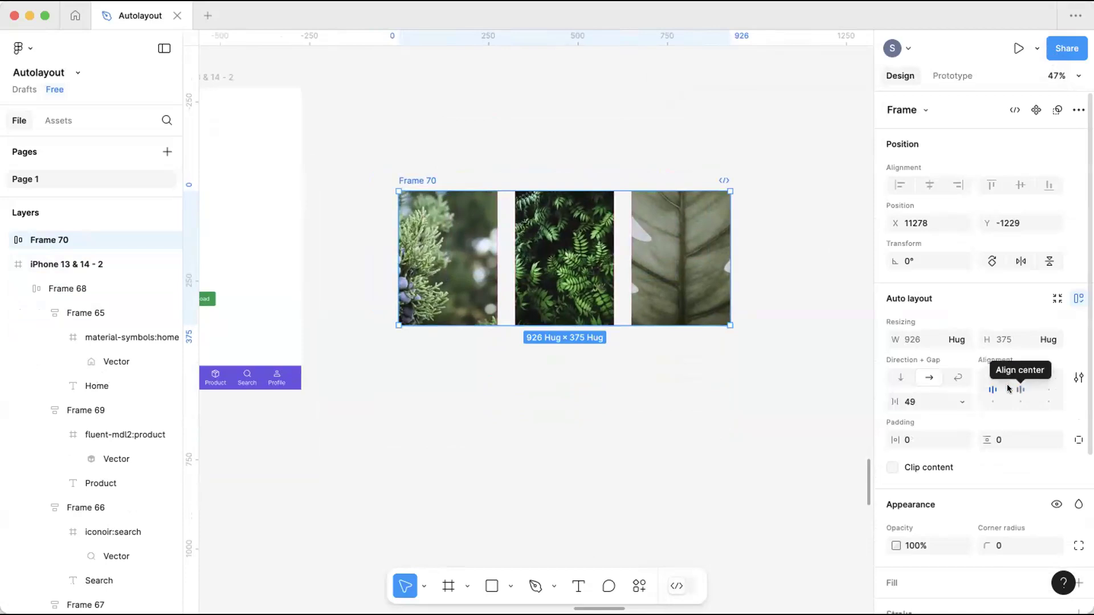
Set the three-image frame to a vertical auto layout and move it to X 11432, Y -1518 beside the iPhone frame.
{"action": "left_click", "coordinate": [899, 379]}
{"action": "scroll", "coordinate": [516, 348], "scroll_direction": "down", "scroll_amount": 3}
{"action": "scroll", "coordinate": [490, 325], "scroll_direction": "down", "scroll_amount": 3}
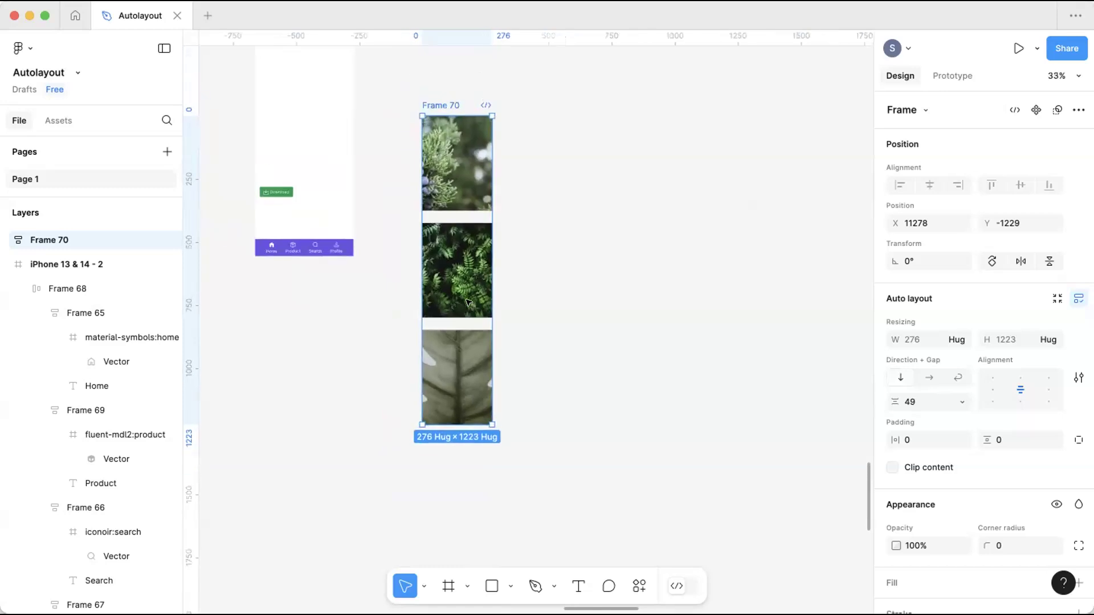
{"action": "scroll", "coordinate": [466, 302], "scroll_direction": "up", "scroll_amount": 3}
{"action": "left_click_drag", "start_coordinate": [408, 180], "coordinate": [448, 115]}
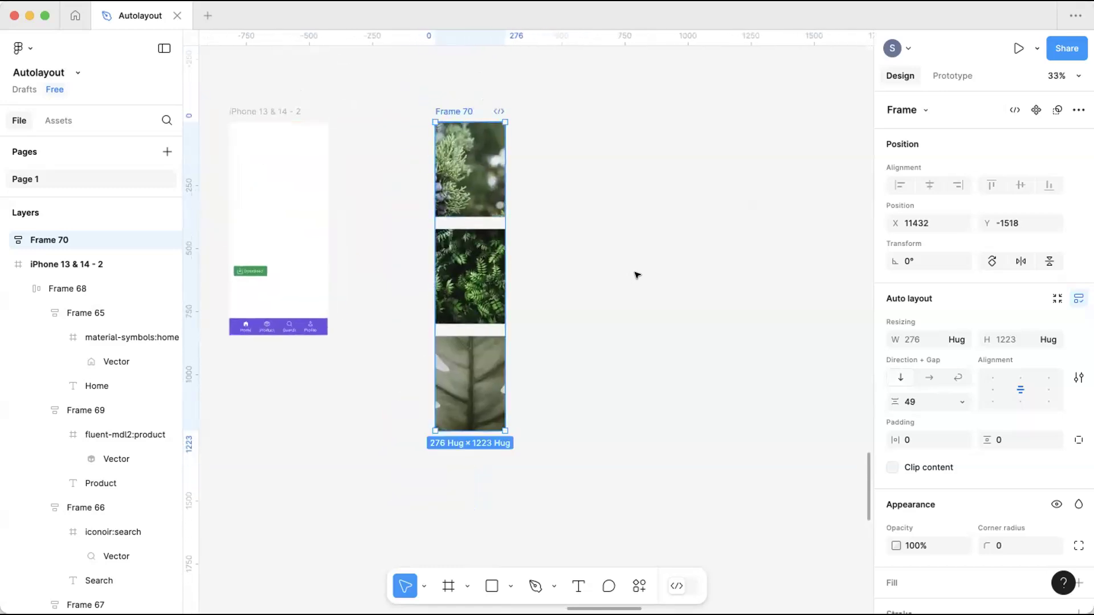
{"action": "scroll", "coordinate": [576, 288], "scroll_direction": "left", "scroll_amount": 2}
{"action": "scroll", "coordinate": [576, 289], "scroll_direction": "up", "scroll_amount": 3}
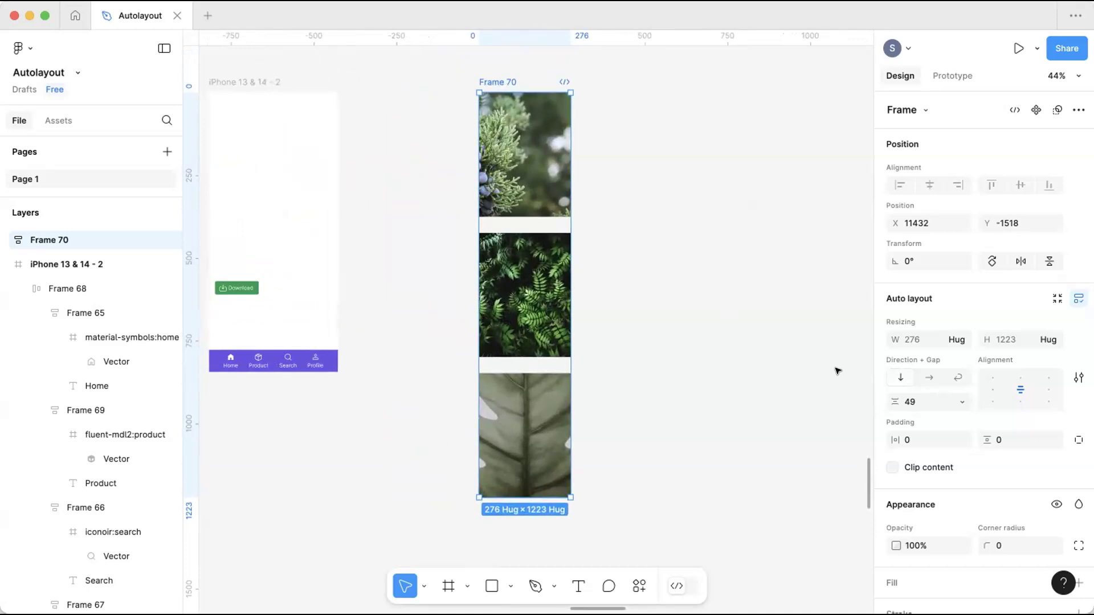
{"action": "scroll", "coordinate": [843, 366], "scroll_direction": "up", "scroll_amount": 1}
{"action": "scroll", "coordinate": [843, 367], "scroll_direction": "right", "scroll_amount": 1}
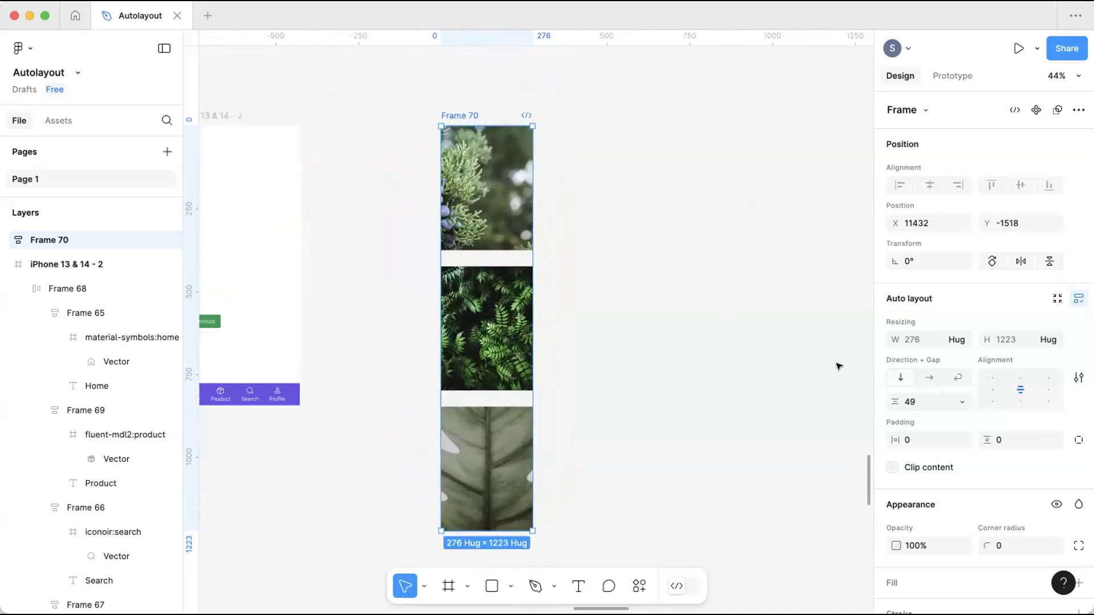
Switch the image frame to a horizontal layout and reduce the gap between its images to 24.
{"action": "left_click", "coordinate": [929, 379]}
{"action": "scroll", "coordinate": [569, 228], "scroll_direction": "up", "scroll_amount": 5}
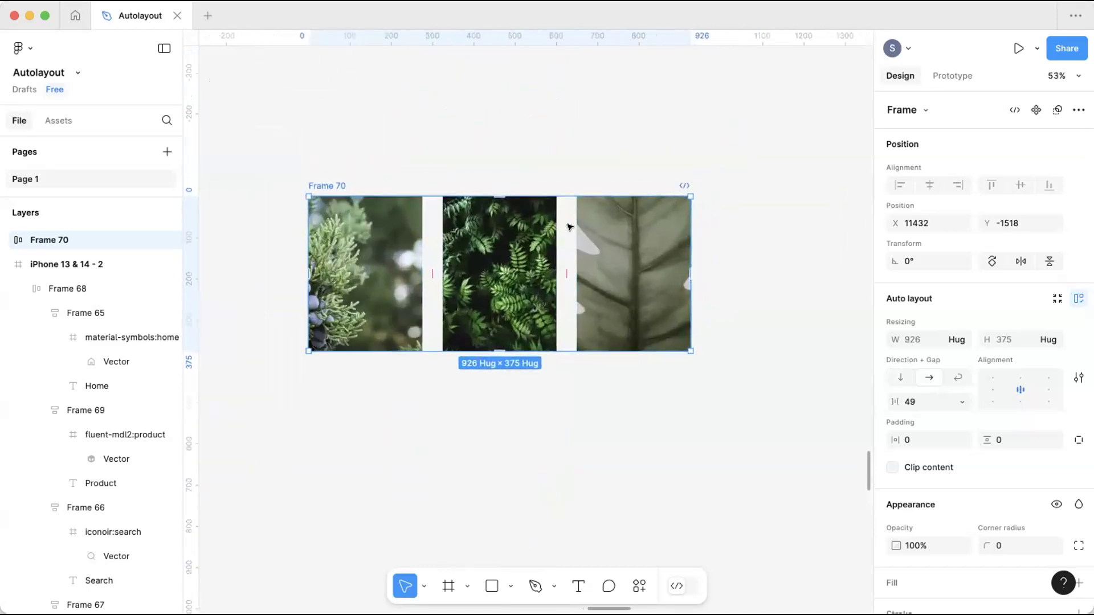
{"action": "scroll", "coordinate": [569, 229], "scroll_direction": "left", "scroll_amount": 2}
{"action": "scroll", "coordinate": [610, 262], "scroll_direction": "down", "scroll_amount": 2}
{"action": "left_click_drag", "start_coordinate": [607, 261], "coordinate": [589, 259]}
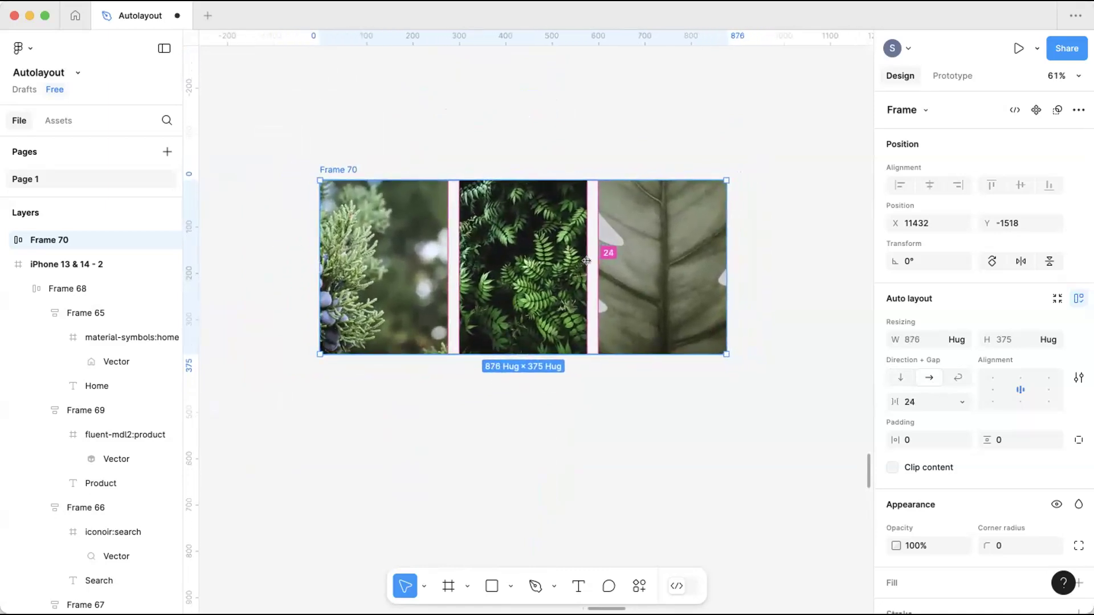
{"action": "left_click", "coordinate": [343, 162]}
{"action": "left_click", "coordinate": [322, 169]}
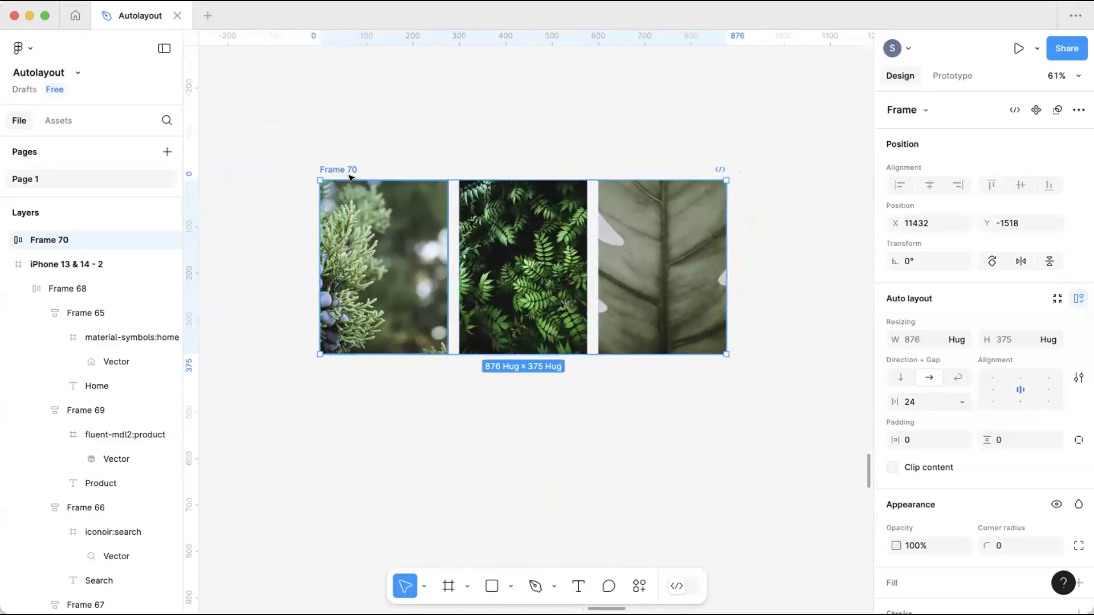
{"action": "left_click", "coordinate": [464, 155]}
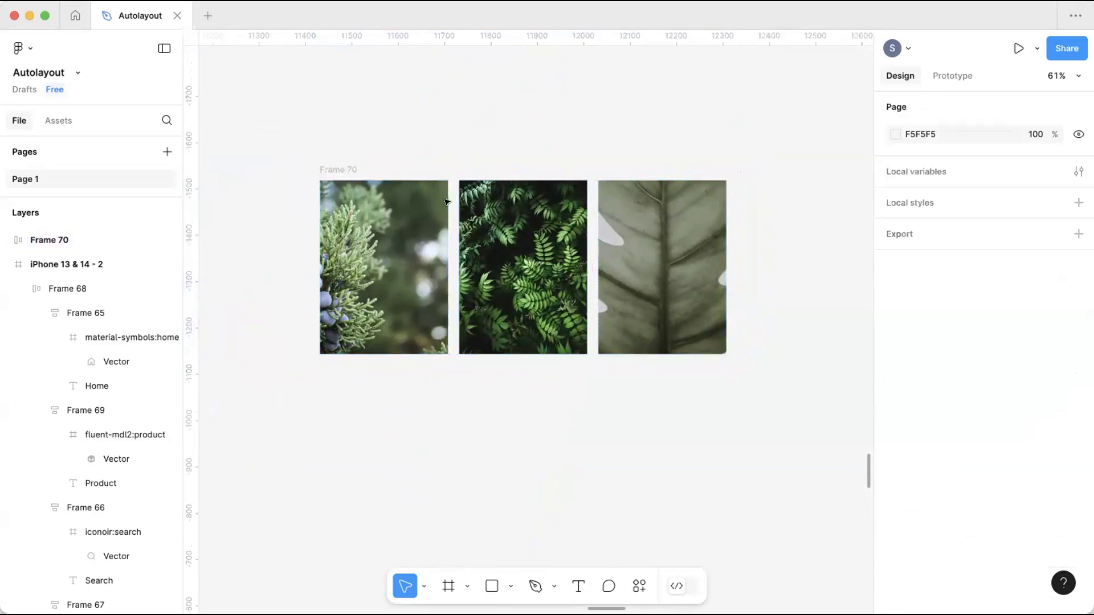
Left-align the images in their frame and try widening it to 1032, ending at a fixed width of 876.
{"action": "left_click", "coordinate": [434, 217]}
{"action": "left_click", "coordinate": [531, 216]}
{"action": "key", "text": "Tab"}
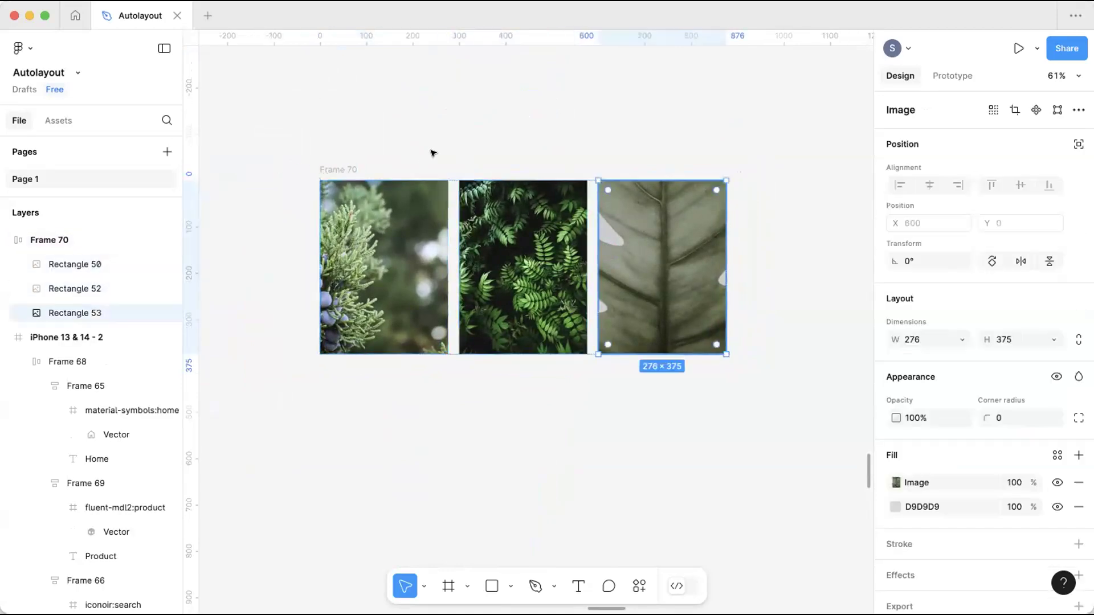
{"action": "left_click", "coordinate": [433, 151]}
{"action": "left_click", "coordinate": [340, 167]}
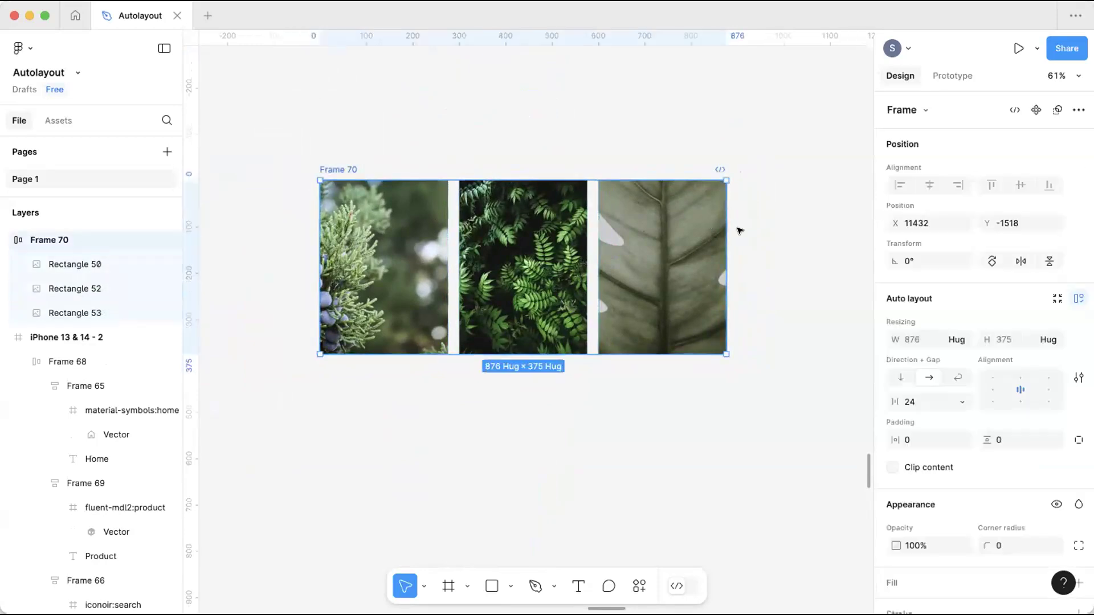
{"action": "mouse_move", "coordinate": [717, 230]}
{"action": "left_mouse_down"}
{"action": "mouse_move", "coordinate": [547, 228]}
{"action": "mouse_move", "coordinate": [720, 229]}
{"action": "left_mouse_up"}
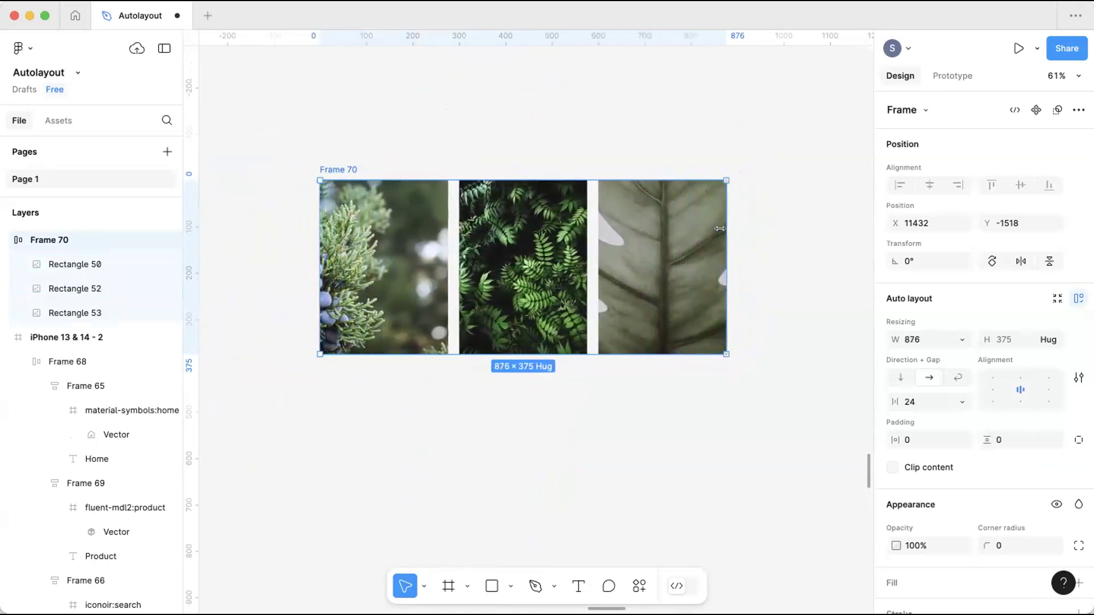
{"action": "left_click", "coordinate": [993, 389]}
{"action": "left_click_drag", "start_coordinate": [705, 232], "coordinate": [792, 256]}
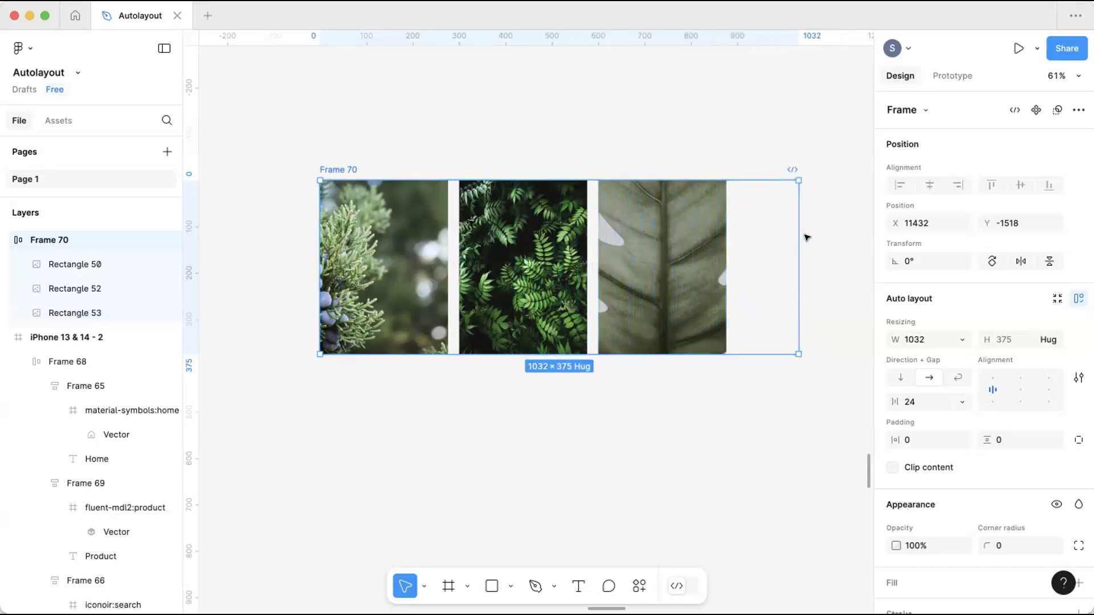
{"action": "left_click_drag", "start_coordinate": [768, 235], "coordinate": [719, 241]}
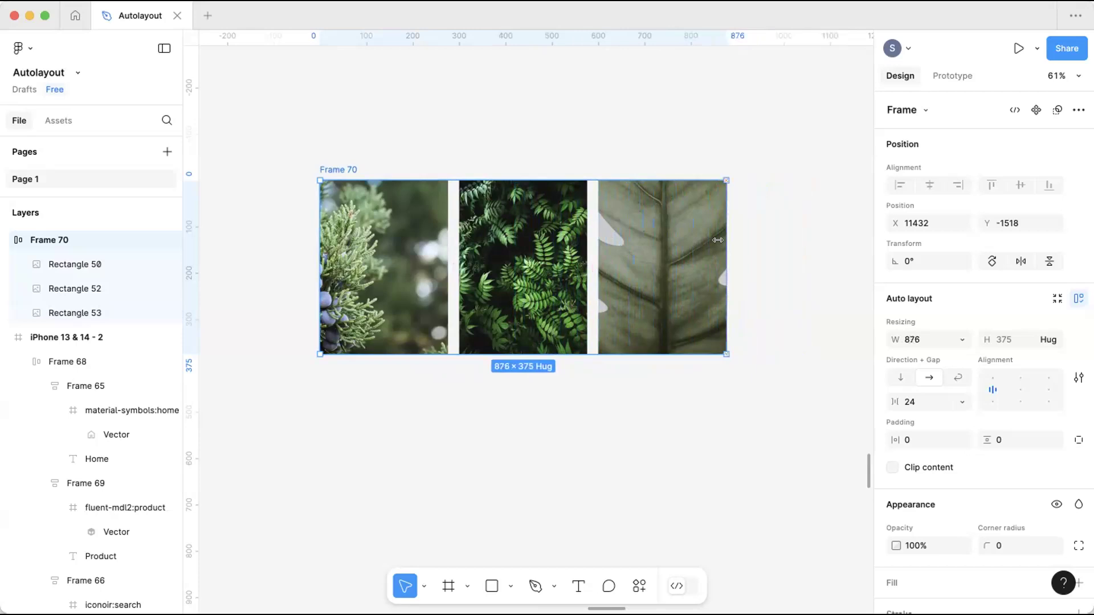
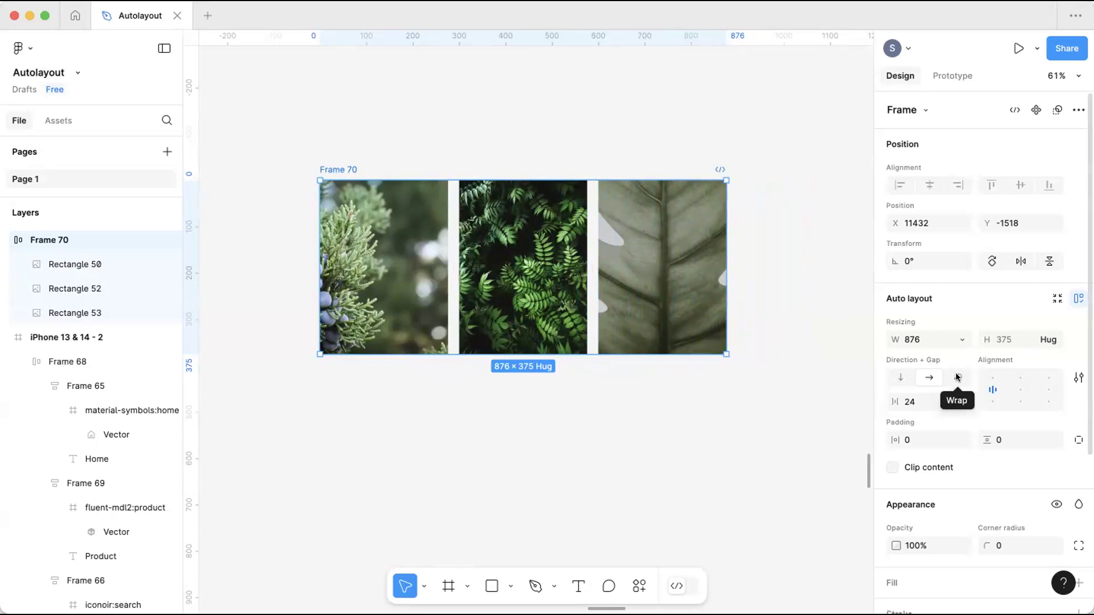
Try the Wrap and horizontal layouts on the image frame, resizing its width under each and returning it to 876.
{"action": "left_click", "coordinate": [957, 377]}
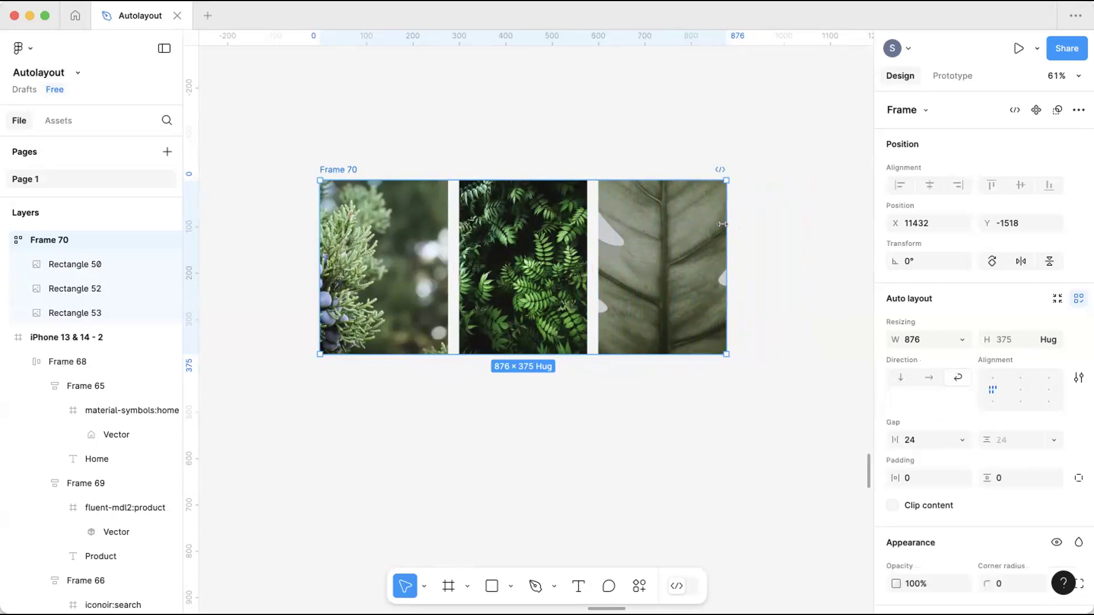
{"action": "mouse_move", "coordinate": [707, 224]}
{"action": "left_mouse_down"}
{"action": "mouse_move", "coordinate": [450, 224]}
{"action": "mouse_move", "coordinate": [755, 222]}
{"action": "mouse_move", "coordinate": [564, 221]}
{"action": "mouse_move", "coordinate": [692, 222]}
{"action": "left_mouse_up"}
{"action": "left_click_drag", "start_coordinate": [744, 222], "coordinate": [727, 222]}
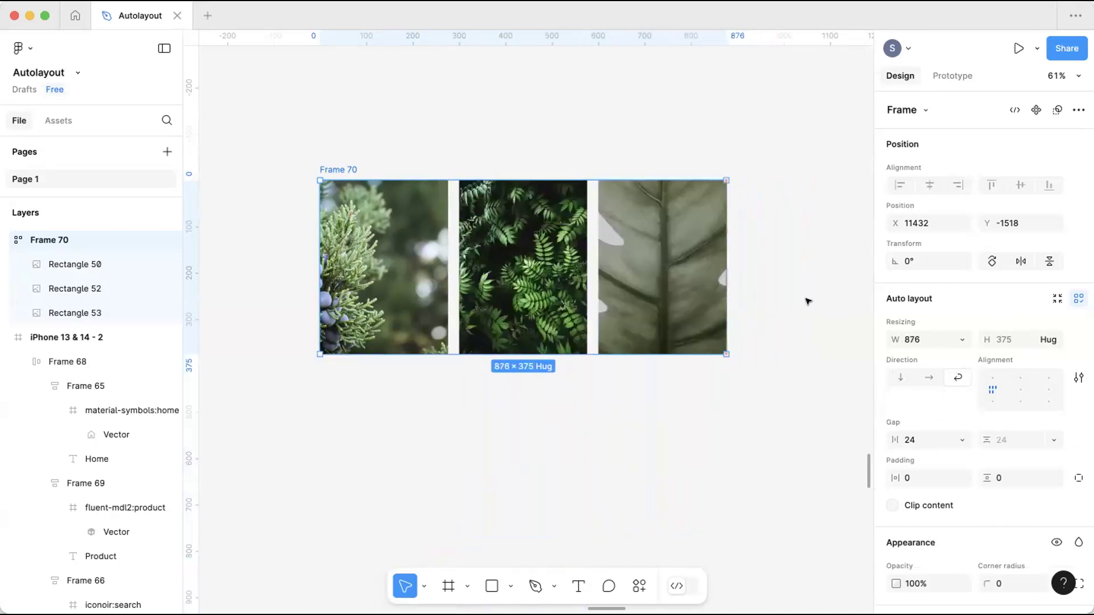
{"action": "left_click", "coordinate": [929, 378]}
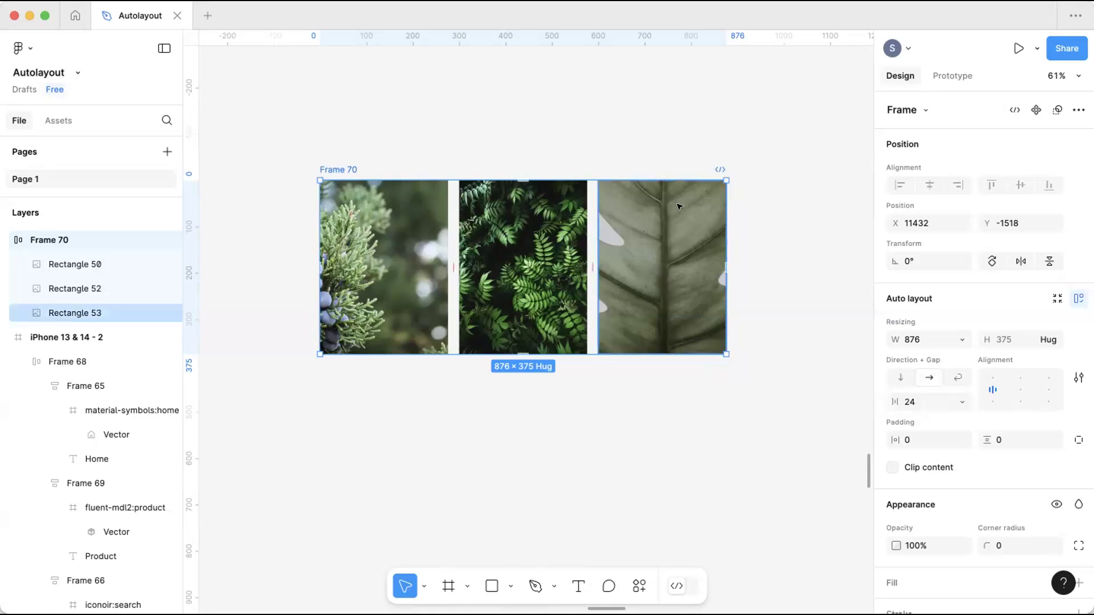
{"action": "mouse_move", "coordinate": [716, 209]}
{"action": "left_mouse_down"}
{"action": "mouse_move", "coordinate": [594, 211]}
{"action": "mouse_move", "coordinate": [792, 218]}
{"action": "mouse_move", "coordinate": [540, 223]}
{"action": "mouse_move", "coordinate": [720, 223]}
{"action": "left_mouse_up"}
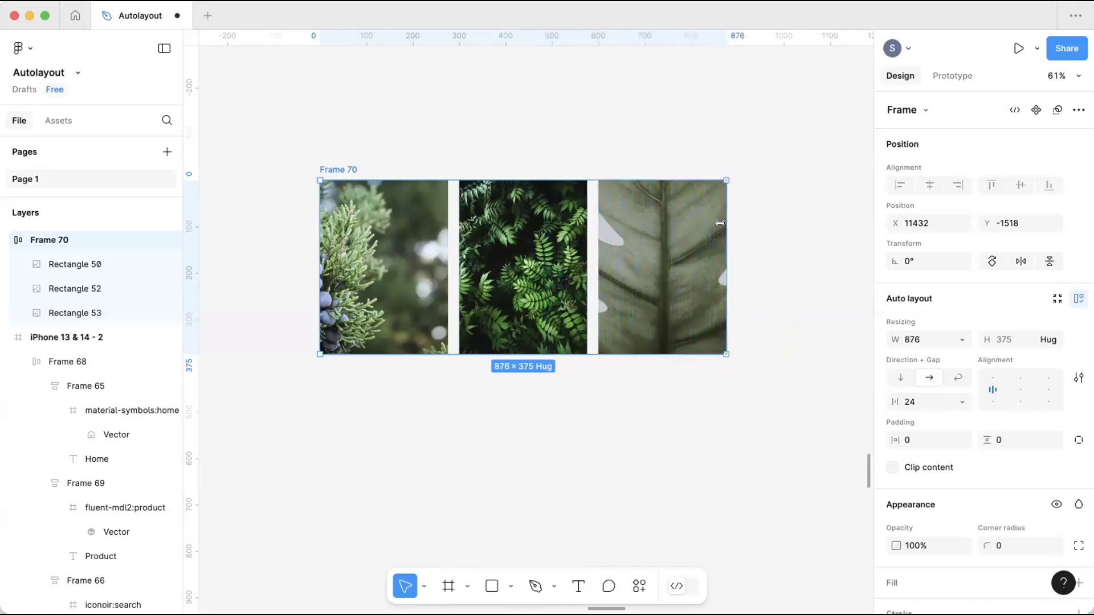
Set the image frame's layout to Wrap, narrow it to rearrange the images, and restore its width to 876.
{"action": "left_click", "coordinate": [958, 377]}
{"action": "left_click_drag", "start_coordinate": [719, 270], "coordinate": [482, 268]}
{"action": "left_click_drag", "start_coordinate": [575, 267], "coordinate": [723, 263]}
{"action": "left_click", "coordinate": [772, 249]}
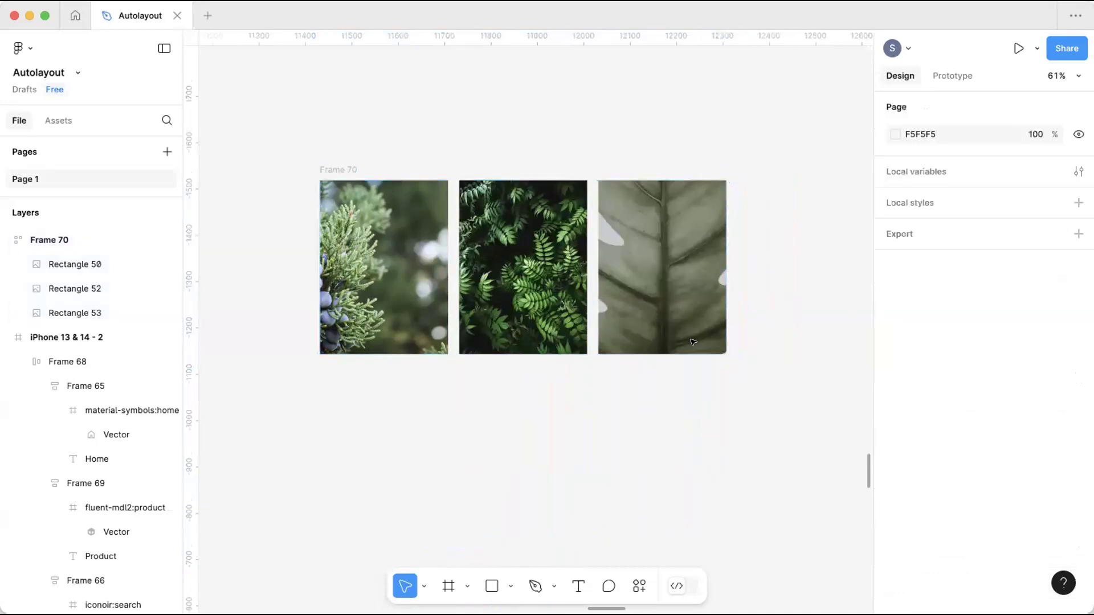
Move the purple navigation bar out of the iPhone frame to the empty canvas below the three images.
{"action": "scroll", "coordinate": [757, 274], "scroll_direction": "down", "scroll_amount": 5}
{"action": "scroll", "coordinate": [394, 278], "scroll_direction": "left", "scroll_amount": 2}
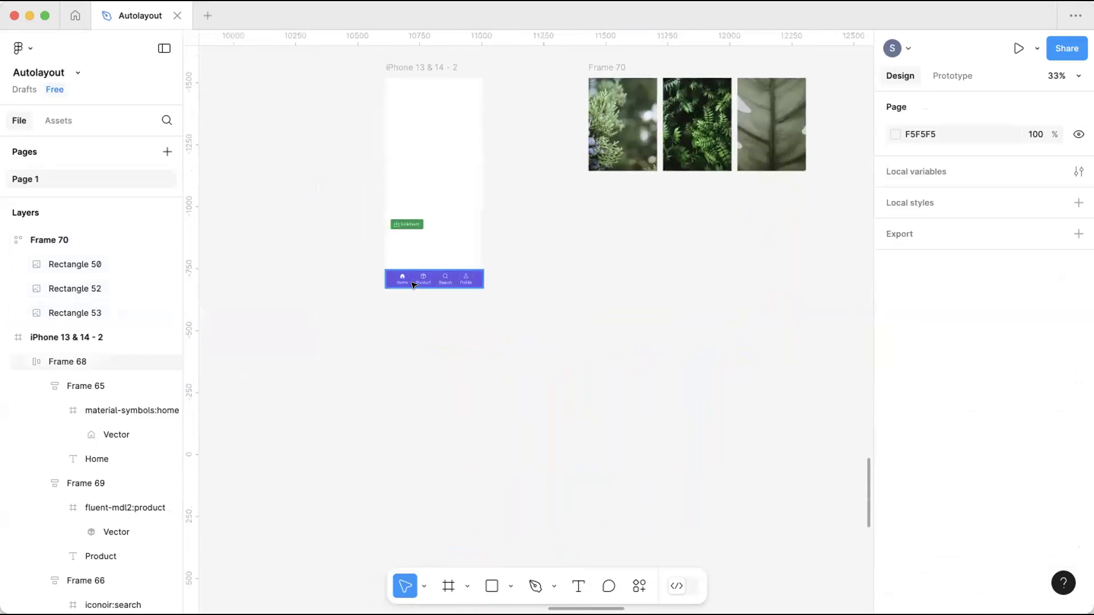
{"action": "left_click", "coordinate": [434, 279]}
{"action": "left_click_drag", "start_coordinate": [589, 264], "coordinate": [627, 231]}
{"action": "scroll", "coordinate": [627, 239], "scroll_direction": "up", "scroll_amount": 5}
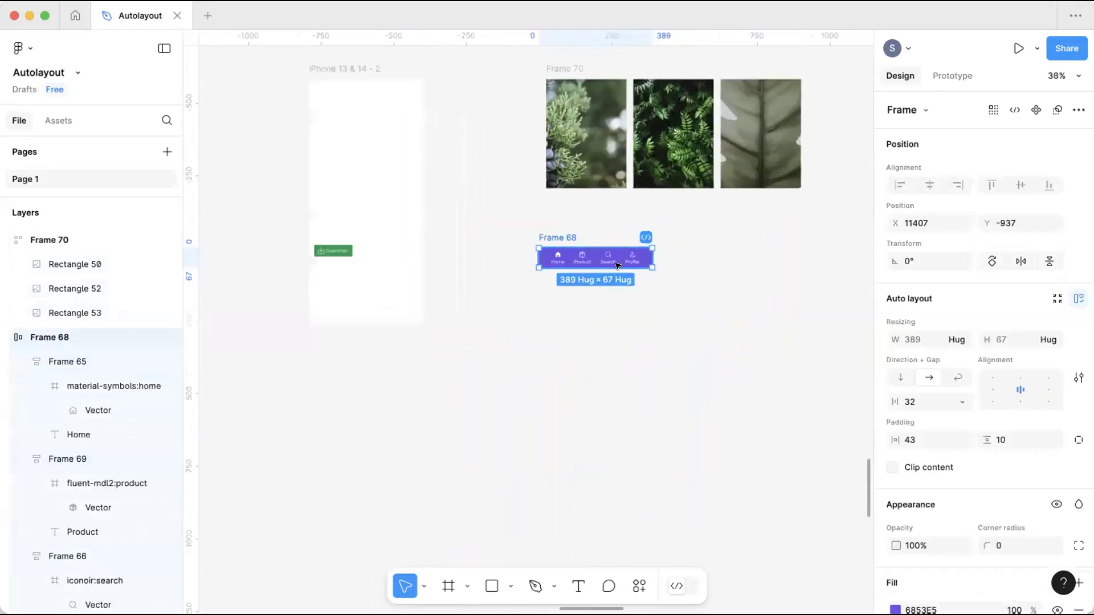
{"action": "scroll", "coordinate": [572, 279], "scroll_direction": "up", "scroll_amount": 2}
{"action": "scroll", "coordinate": [689, 277], "scroll_direction": "down", "scroll_amount": 4}
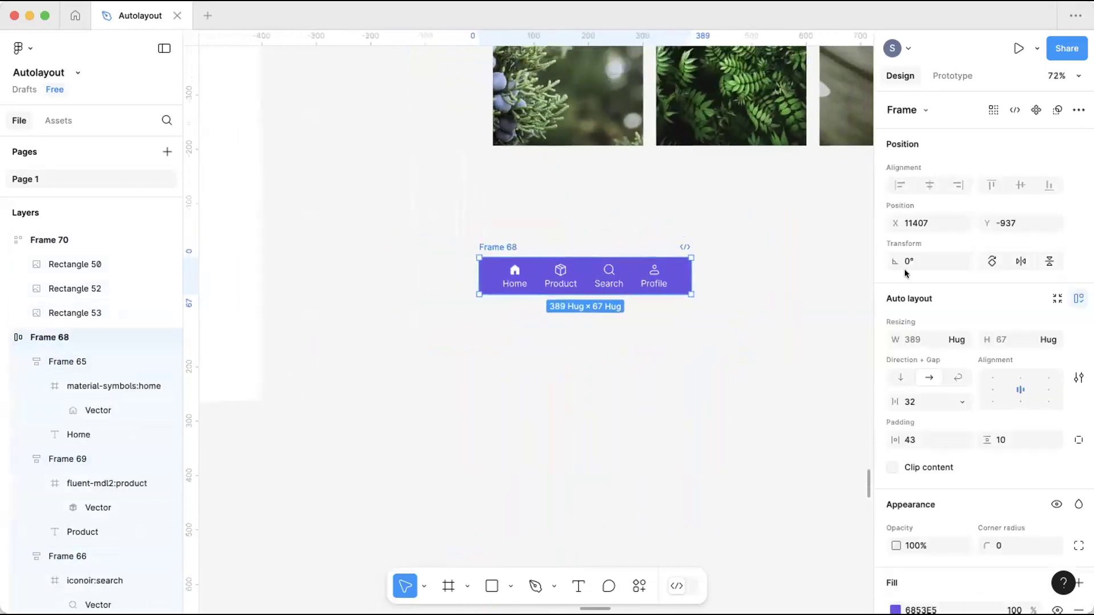
Try the vertical and horizontal layouts on the navigation bar and set it to Wrap with a fixed width of 389.
{"action": "left_click", "coordinate": [897, 377]}
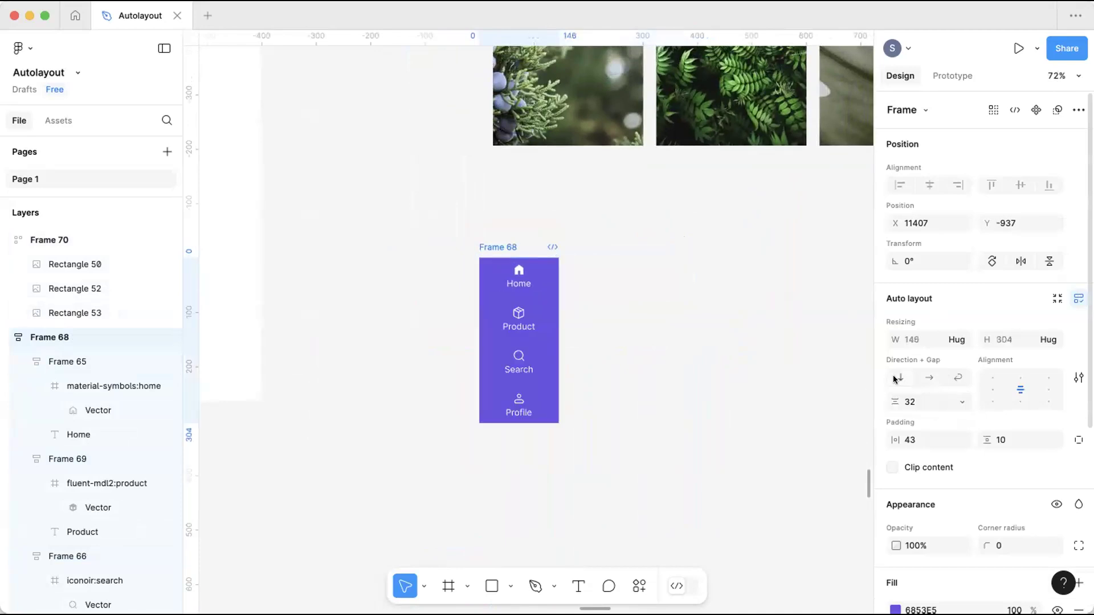
{"action": "left_click", "coordinate": [926, 378]}
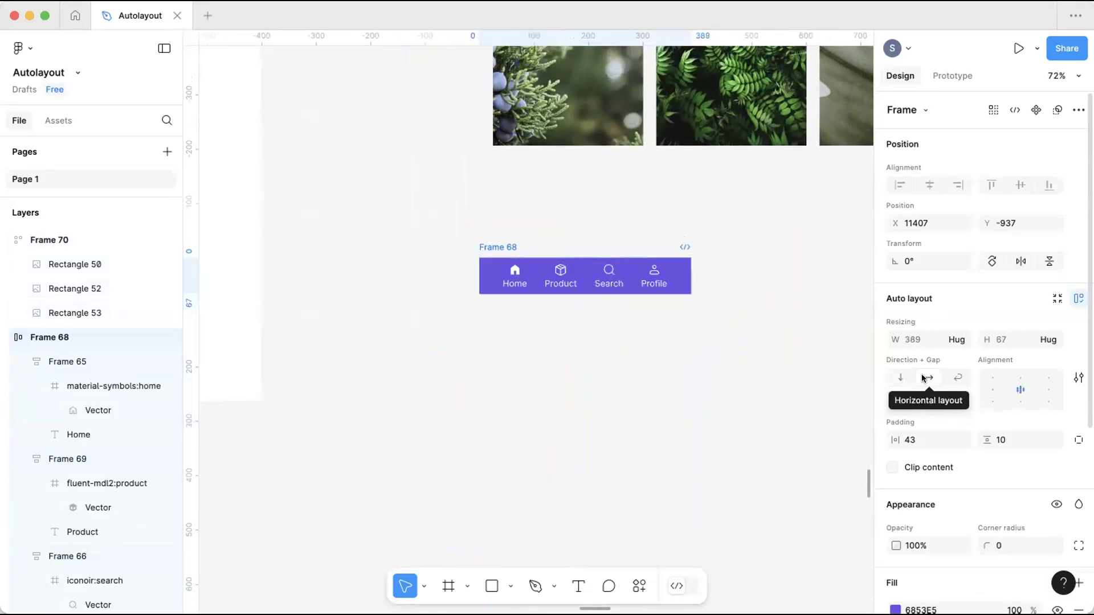
{"action": "left_click", "coordinate": [953, 377]}
{"action": "mouse_move", "coordinate": [686, 270]}
{"action": "left_mouse_down"}
{"action": "mouse_move", "coordinate": [541, 272]}
{"action": "mouse_move", "coordinate": [719, 281]}
{"action": "mouse_move", "coordinate": [683, 280]}
{"action": "left_mouse_up"}
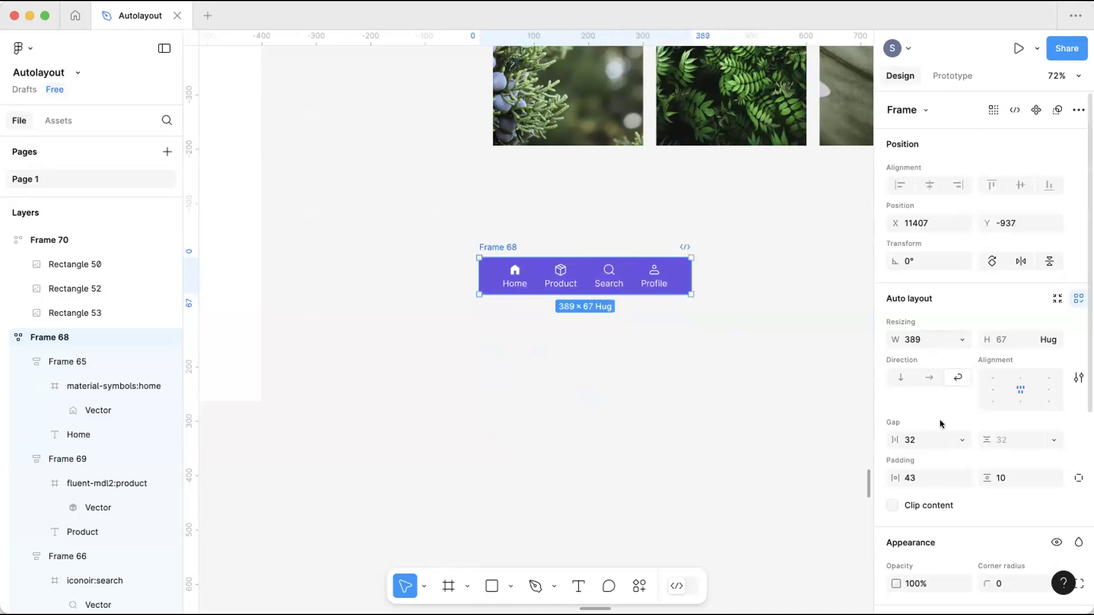
Move the navigation bar to X 11443, Y -932 below the images.
{"action": "scroll", "coordinate": [652, 269], "scroll_direction": "down", "scroll_amount": 1}
{"action": "scroll", "coordinate": [655, 267], "scroll_direction": "up", "scroll_amount": 2}
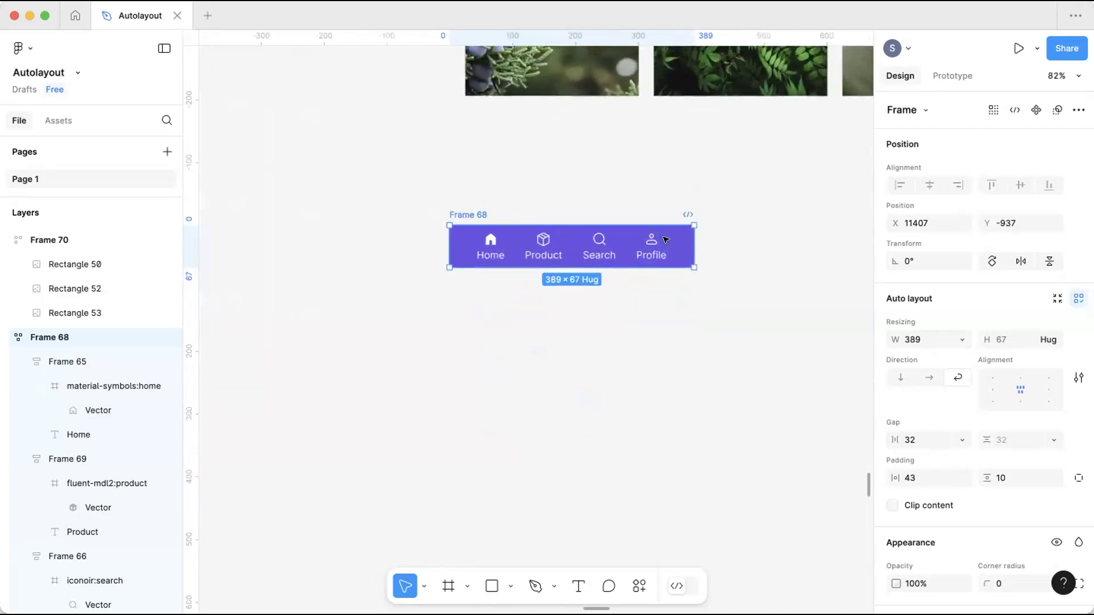
{"action": "scroll", "coordinate": [661, 266], "scroll_direction": "up", "scroll_amount": 2}
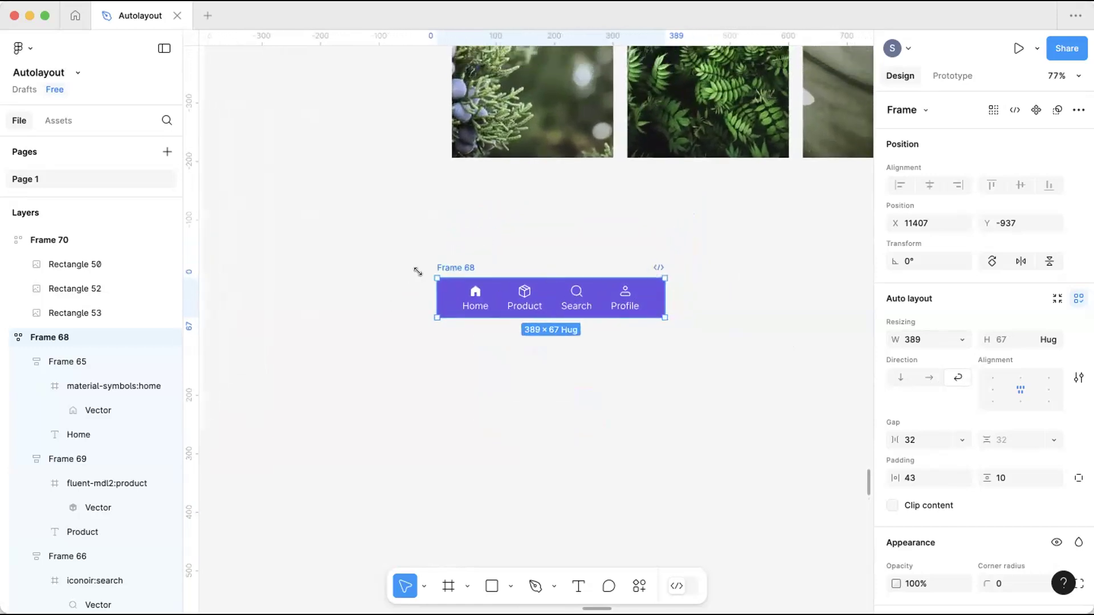
{"action": "left_click_drag", "start_coordinate": [451, 269], "coordinate": [471, 271]}
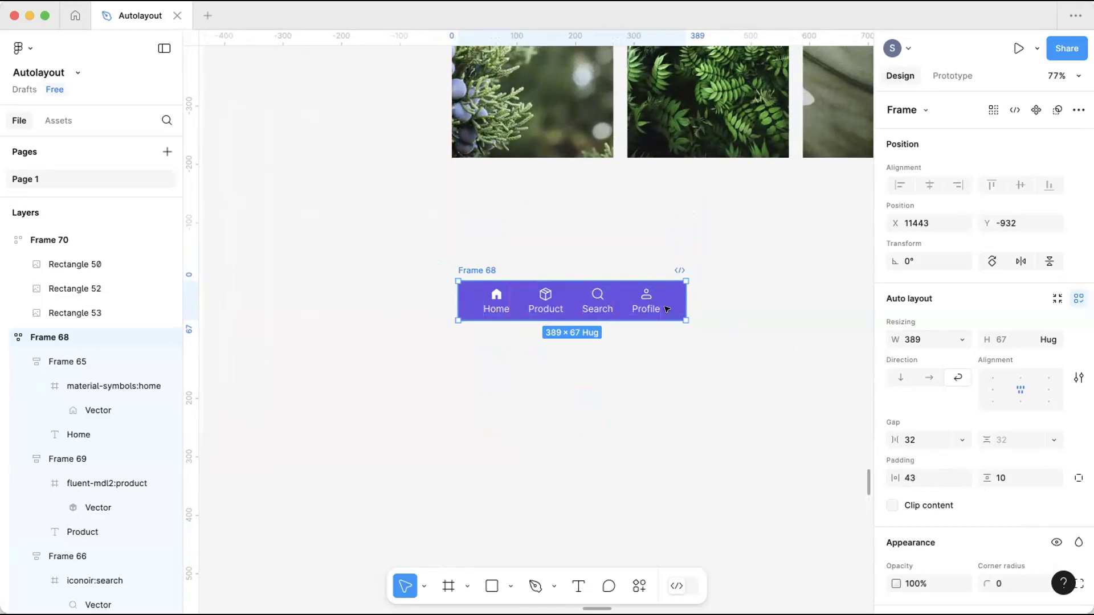
Narrow the navigation bar to 249 so its items wrap onto two rows, and widen it to 446.
{"action": "left_click_drag", "start_coordinate": [678, 297], "coordinate": [597, 304]}
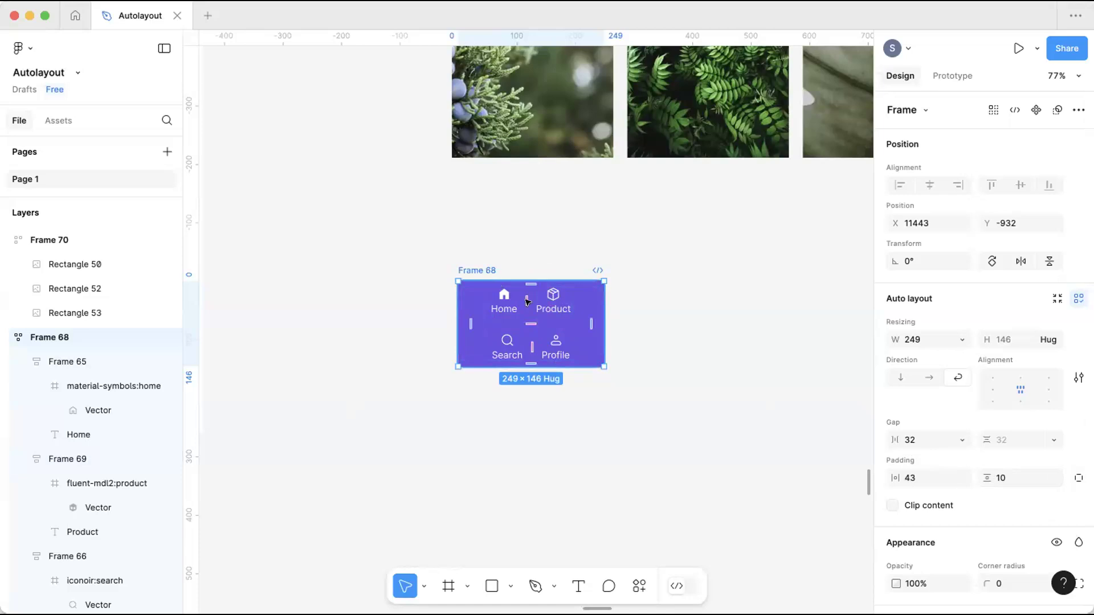
{"action": "left_click_drag", "start_coordinate": [604, 318], "coordinate": [716, 337]}
{"action": "left_click", "coordinate": [614, 371]}
{"action": "scroll", "coordinate": [580, 394], "scroll_direction": "down", "scroll_amount": 3}
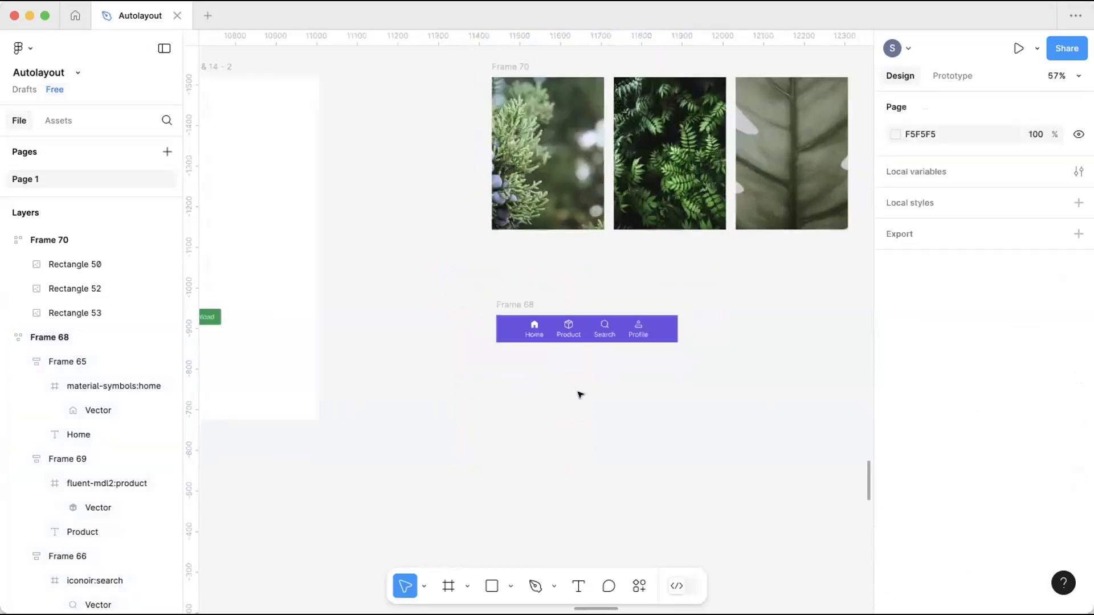
Move the navigation bar to X 10084, Y -1096, on the left side of the iPhone frame.
{"action": "scroll", "coordinate": [580, 394], "scroll_direction": "down", "scroll_amount": 5}
{"action": "left_click_drag", "start_coordinate": [584, 367], "coordinate": [430, 385]}
{"action": "left_click_drag", "start_coordinate": [348, 350], "coordinate": [356, 341]}
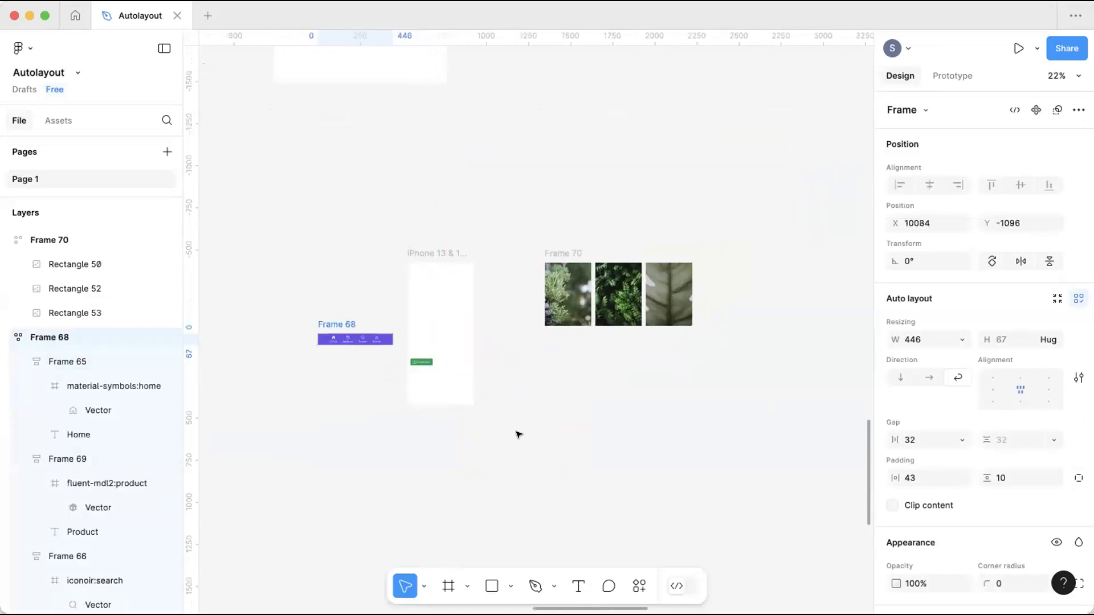
{"action": "left_click", "coordinate": [553, 350]}
Move the image frame up so that it sits above and to the right of the iPhone frame.
{"action": "scroll", "coordinate": [628, 374], "scroll_direction": "up", "scroll_amount": 2}
{"action": "scroll", "coordinate": [579, 376], "scroll_direction": "right", "scroll_amount": 1}
{"action": "scroll", "coordinate": [580, 376], "scroll_direction": "up", "scroll_amount": 3}
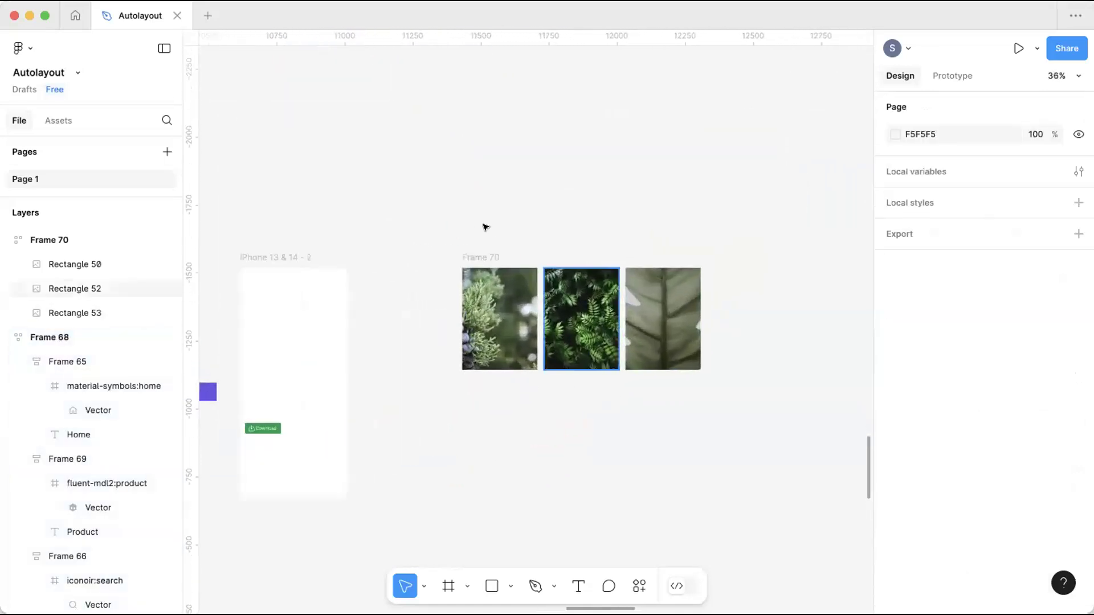
{"action": "left_click", "coordinate": [466, 260]}
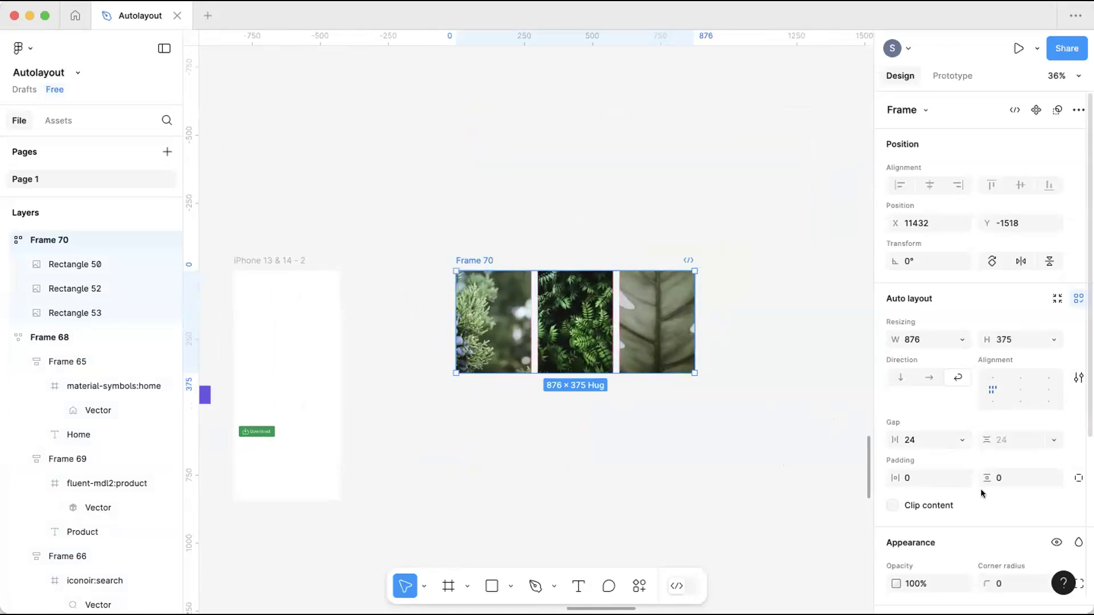
{"action": "left_click", "coordinate": [519, 459]}
{"action": "left_click_drag", "start_coordinate": [483, 255], "coordinate": [393, 110]}
{"action": "left_click_drag", "start_coordinate": [484, 276], "coordinate": [484, 276]}
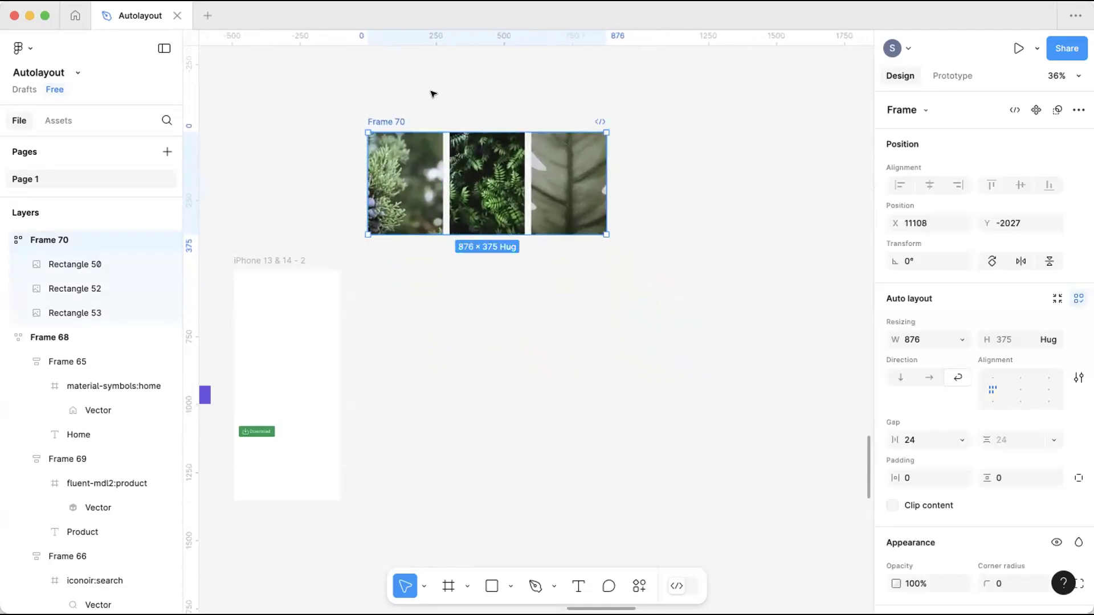
{"action": "left_click_drag", "start_coordinate": [381, 120], "coordinate": [475, 176]}
{"action": "left_click", "coordinate": [613, 307]}
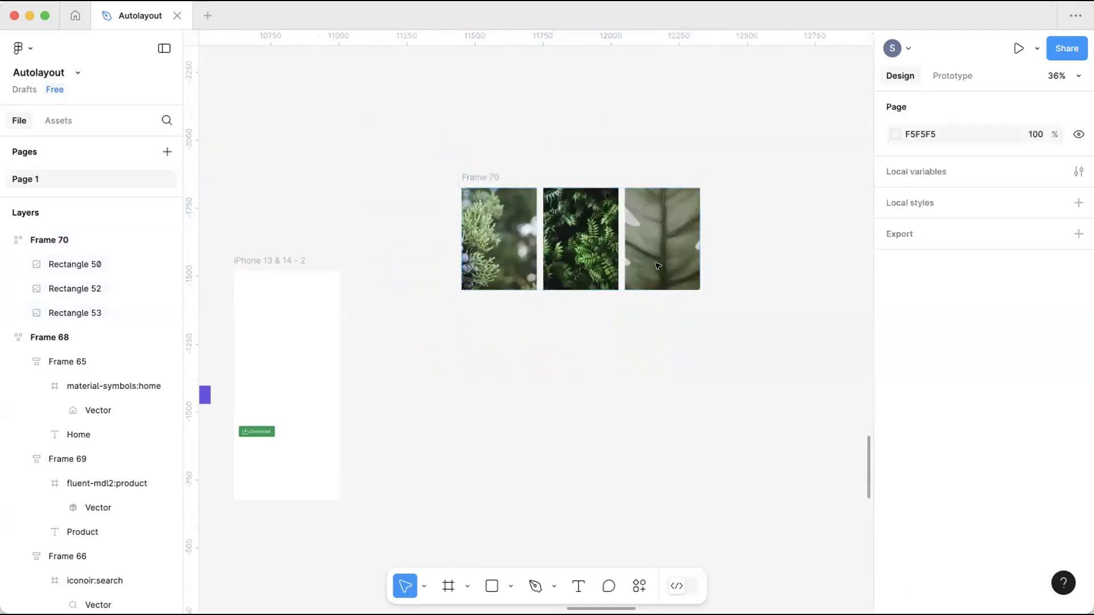
Change the three-image frame's auto layout direction from wrap to horizontal.
{"action": "scroll", "coordinate": [666, 261], "scroll_direction": "up", "scroll_amount": 5}
{"action": "scroll", "coordinate": [665, 261], "scroll_direction": "down", "scroll_amount": 5}
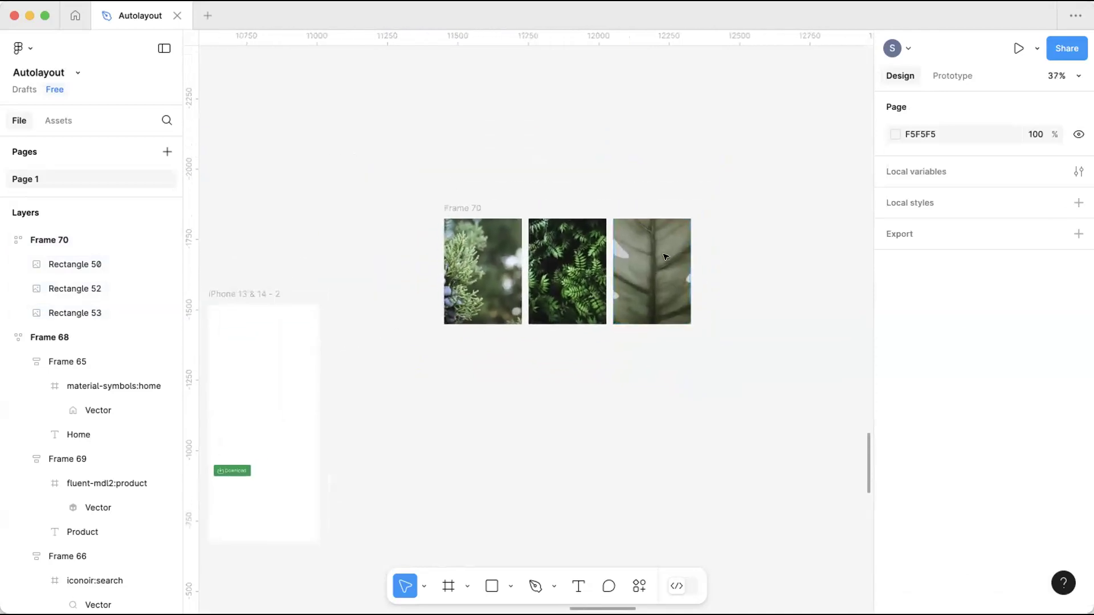
{"action": "scroll", "coordinate": [665, 257], "scroll_direction": "up", "scroll_amount": 2}
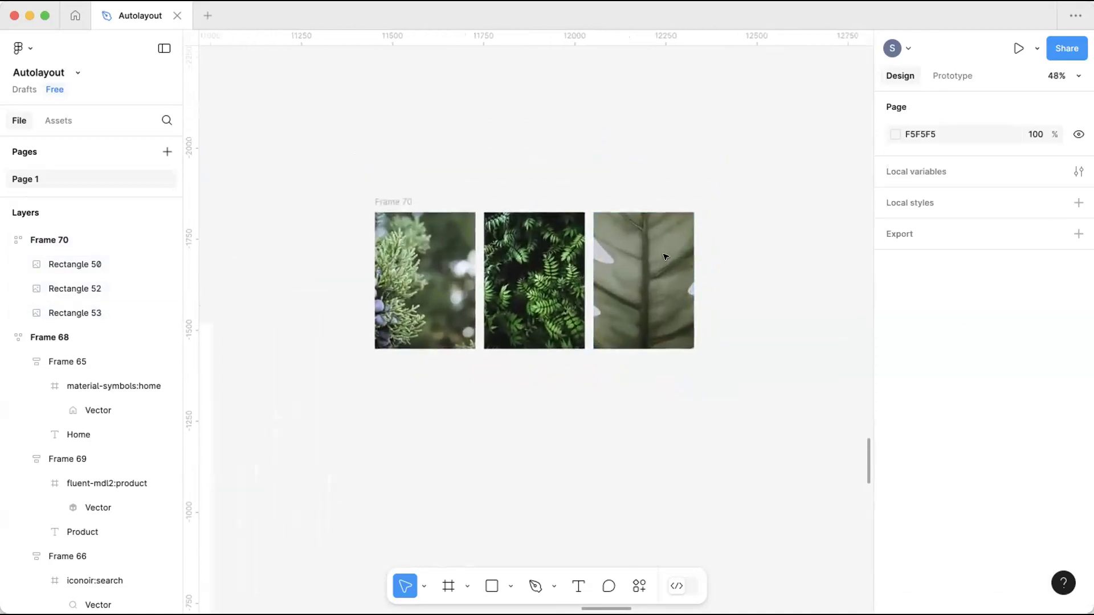
{"action": "scroll", "coordinate": [666, 257], "scroll_direction": "up", "scroll_amount": 1}
{"action": "scroll", "coordinate": [666, 257], "scroll_direction": "right", "scroll_amount": 1}
{"action": "left_click", "coordinate": [387, 228]}
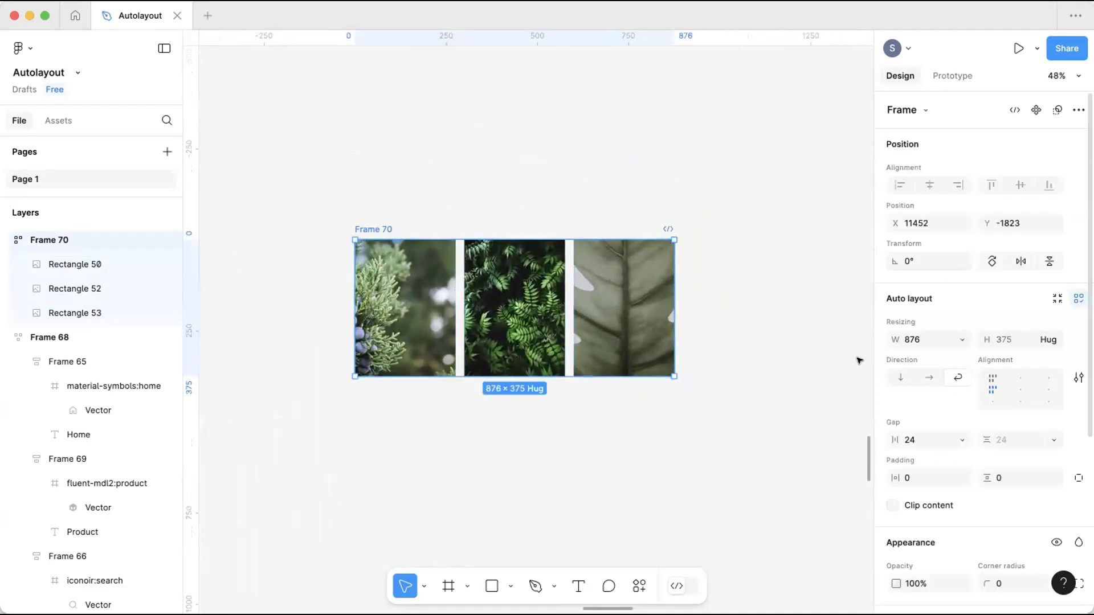
{"action": "left_click", "coordinate": [929, 378]}
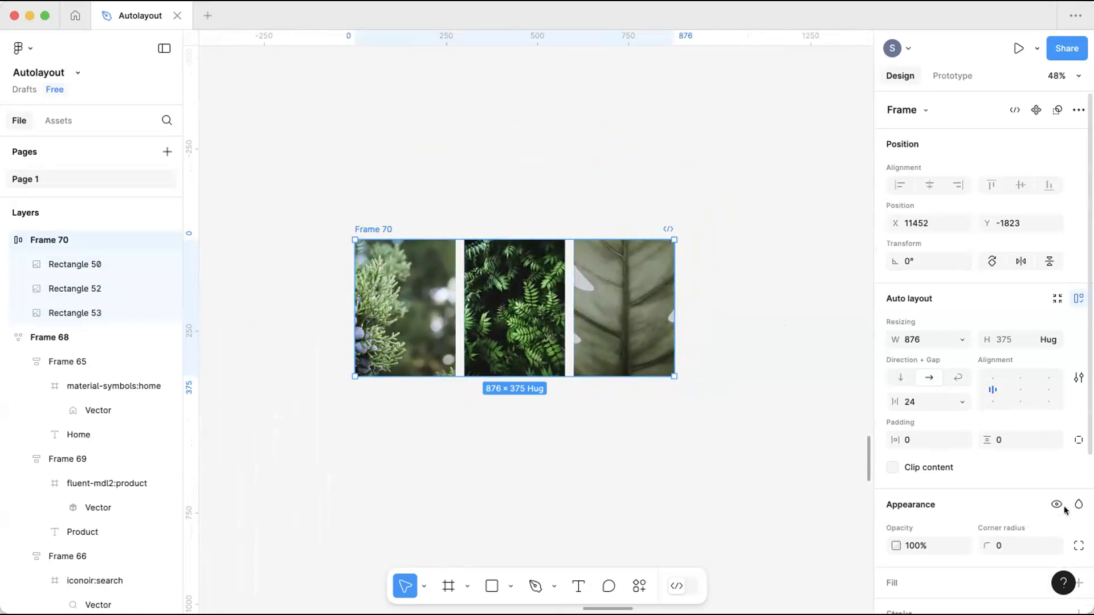
Add a fill to the image frame, starting from the page's green and lightening it to D7FFEA.
{"action": "scroll", "coordinate": [1065, 510], "scroll_direction": "down", "scroll_amount": 3}
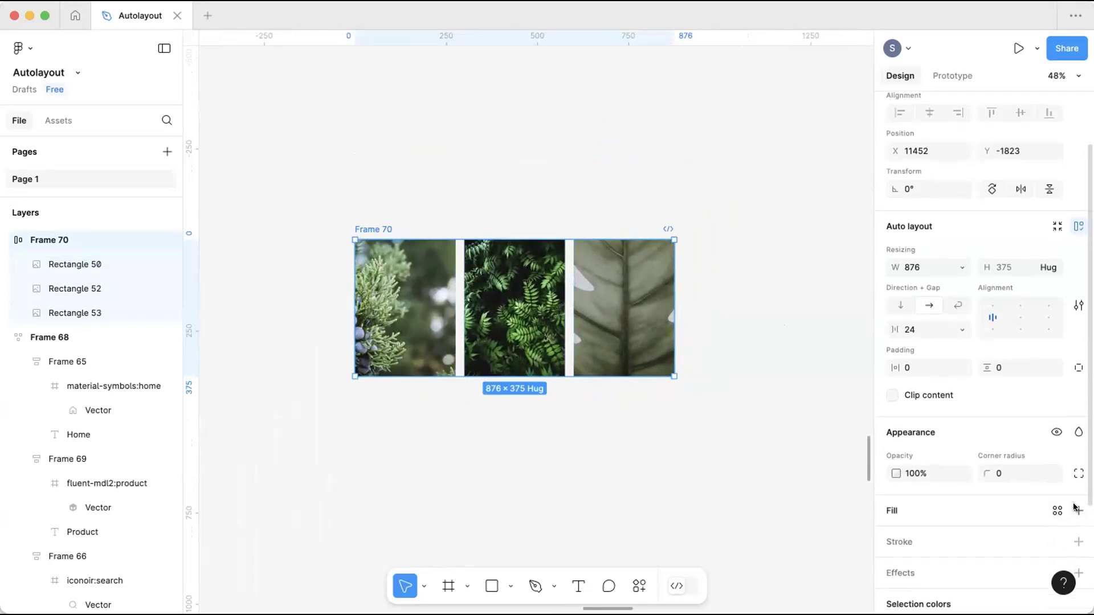
{"action": "left_click", "coordinate": [1077, 510]}
{"action": "left_click", "coordinate": [893, 536]}
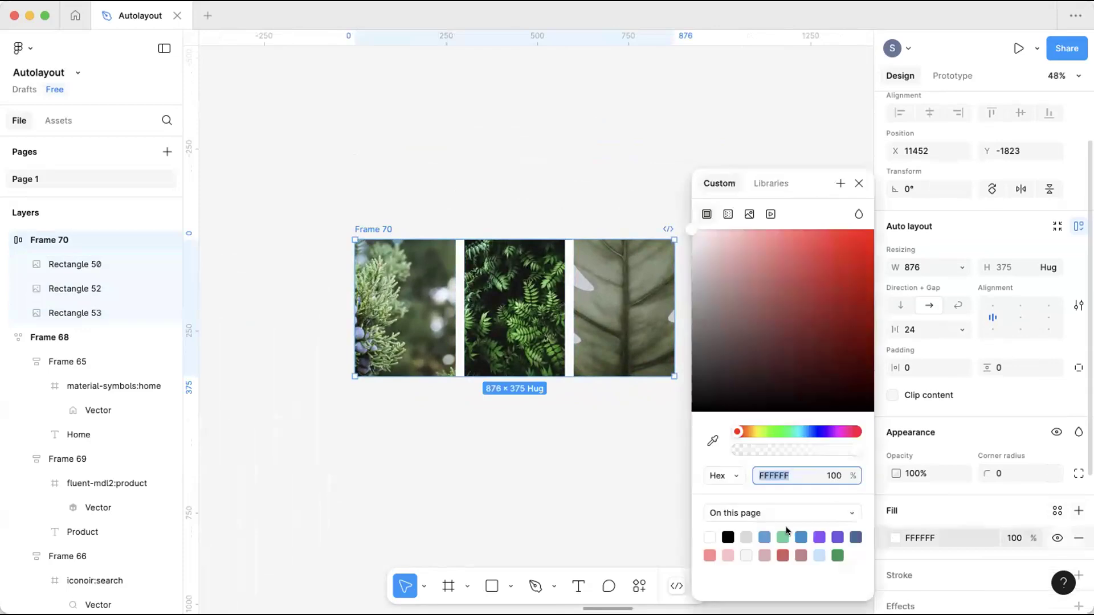
{"action": "left_click", "coordinate": [837, 556]}
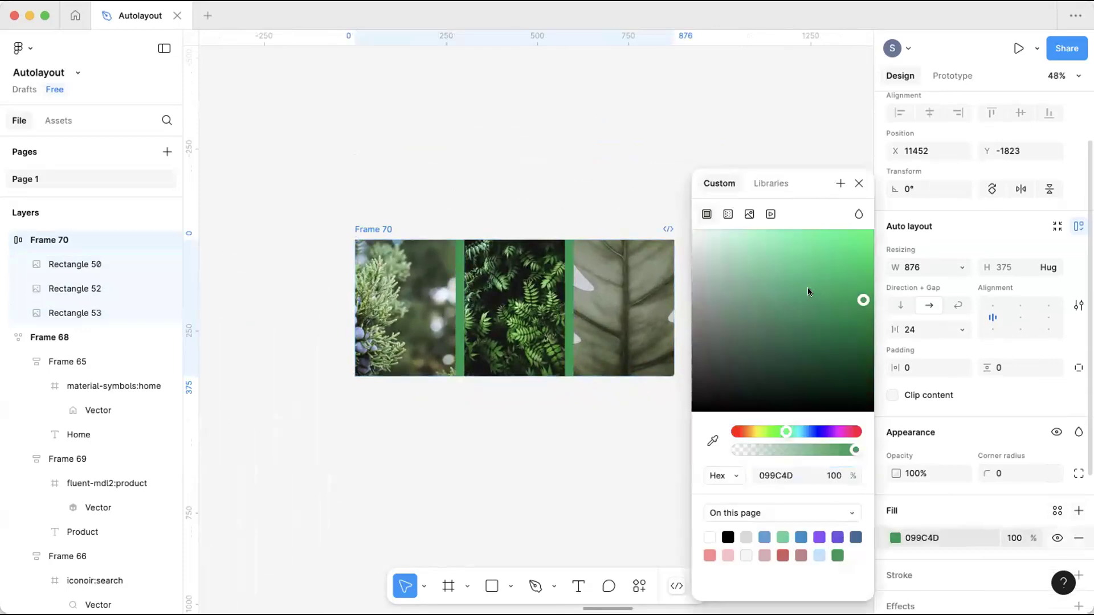
{"action": "left_click_drag", "start_coordinate": [756, 245], "coordinate": [720, 230]}
{"action": "left_click", "coordinate": [859, 182]}
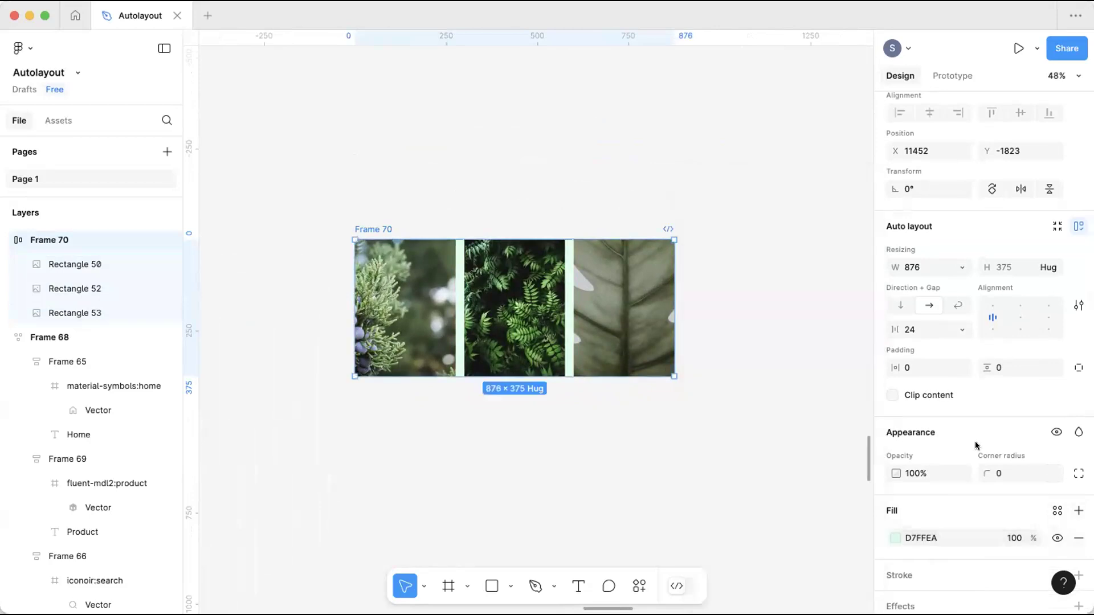
Set the image frame's horizontal padding to 1 and widen the frame to 909.
{"action": "mouse_move", "coordinate": [895, 368]}
{"action": "left_mouse_down"}
{"action": "mouse_move", "coordinate": [958, 368]}
{"action": "mouse_move", "coordinate": [903, 368]}
{"action": "left_mouse_up"}
{"action": "left_click", "coordinate": [351, 225]}
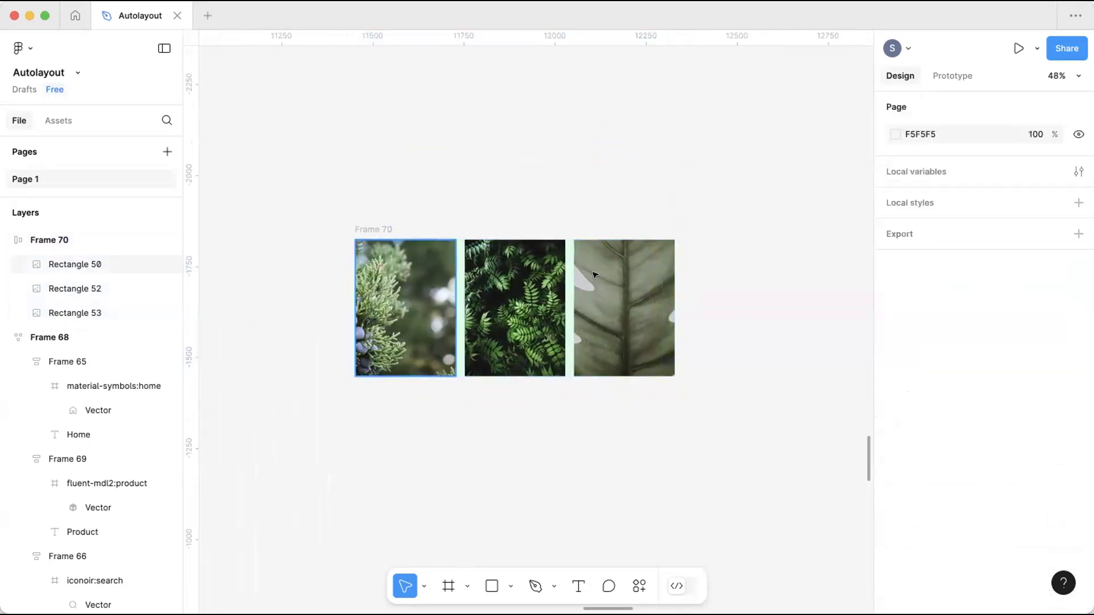
{"action": "left_click", "coordinate": [402, 274]}
{"action": "left_click", "coordinate": [673, 322]}
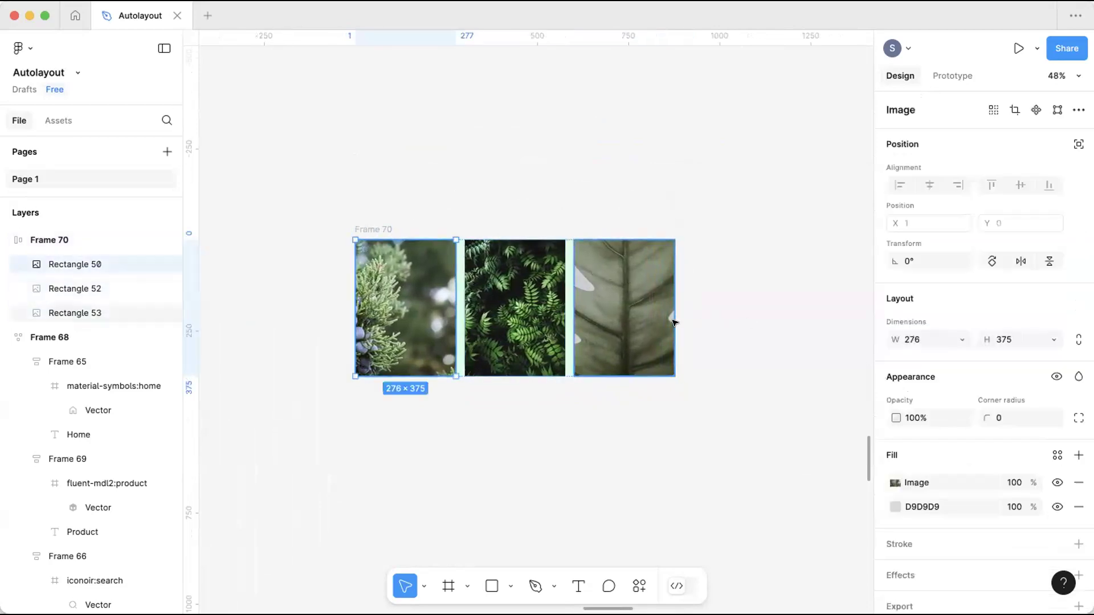
{"action": "left_click", "coordinate": [420, 232]}
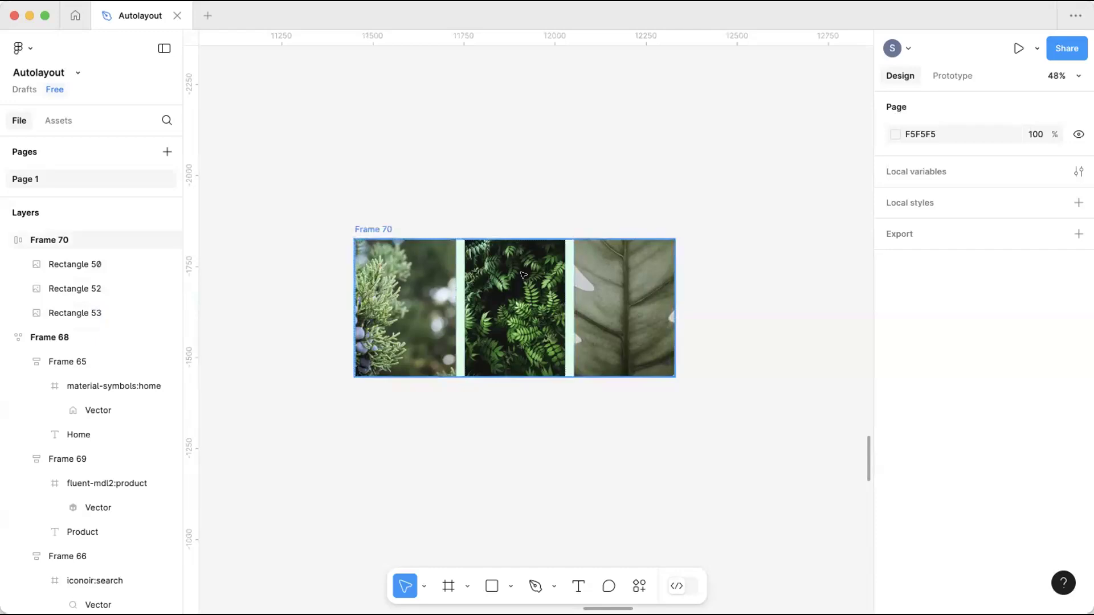
{"action": "left_click", "coordinate": [677, 324]}
{"action": "mouse_move", "coordinate": [679, 320]}
{"action": "left_mouse_down"}
{"action": "mouse_move", "coordinate": [706, 320]}
{"action": "mouse_move", "coordinate": [686, 319]}
{"action": "left_mouse_up"}
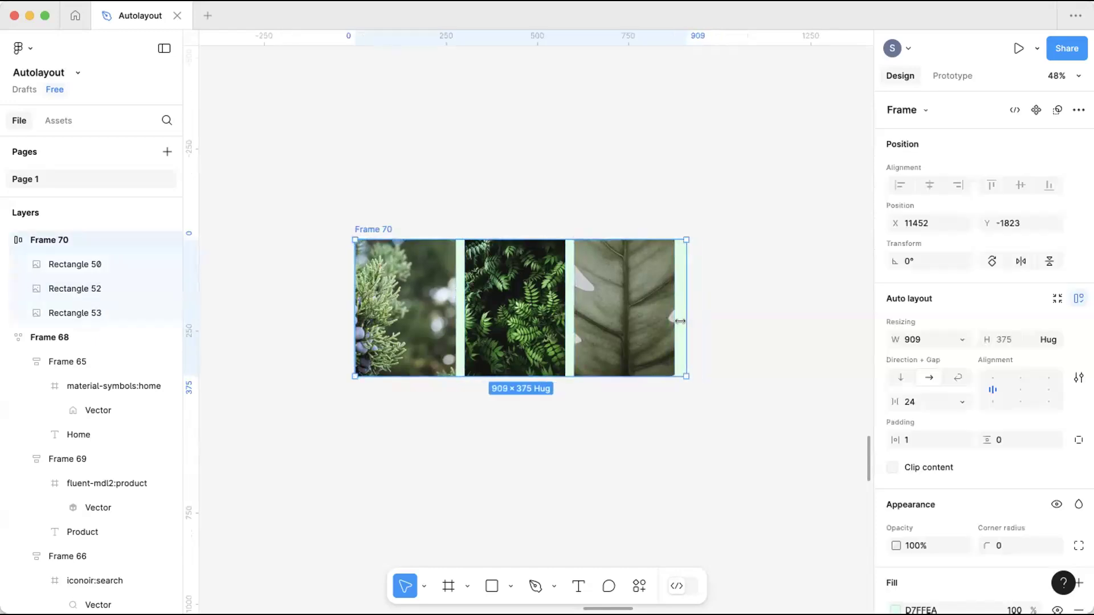
Set the image frame's horizontal padding to 13 and its vertical padding to 25.
{"action": "left_click_drag", "start_coordinate": [895, 440], "coordinate": [908, 439]}
{"action": "left_click_drag", "start_coordinate": [991, 440], "coordinate": [1027, 441]}
{"action": "left_click_drag", "start_coordinate": [896, 440], "coordinate": [872, 440]}
{"action": "left_click", "coordinate": [724, 335]}
{"action": "left_click", "coordinate": [381, 229]}
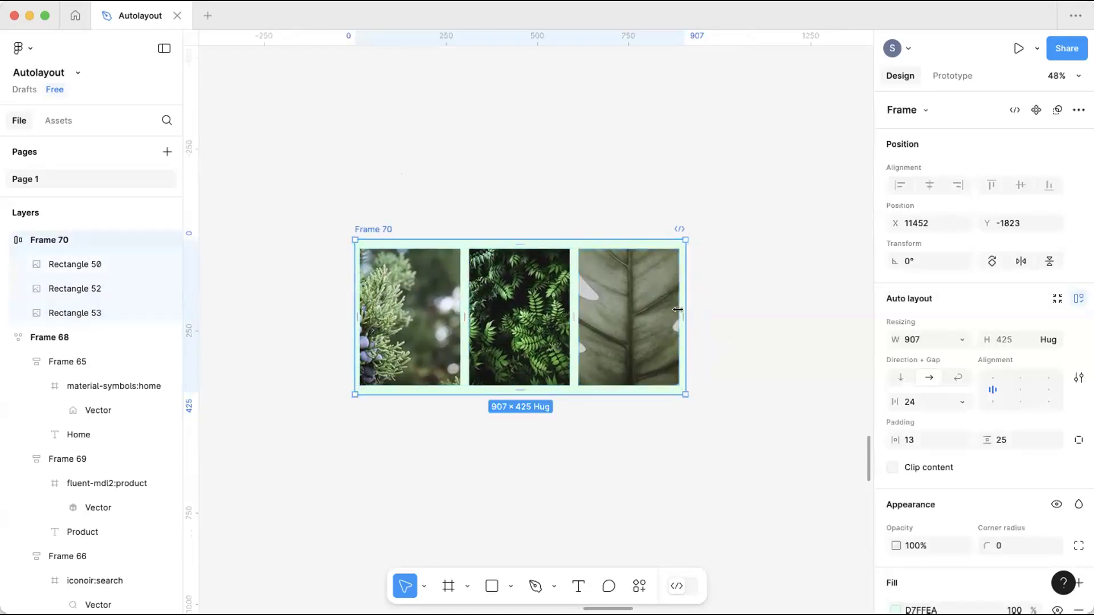
{"action": "left_click", "coordinate": [751, 314]}
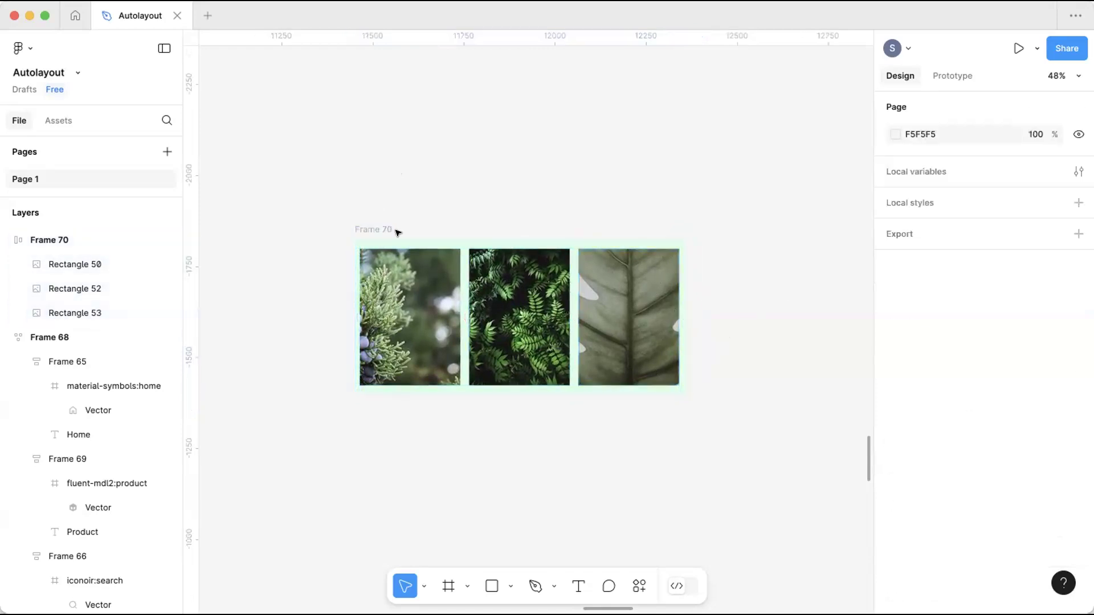
Examine the resizing options for the image frame's width and height, such as fixed width and hug contents.
{"action": "left_click", "coordinate": [365, 229]}
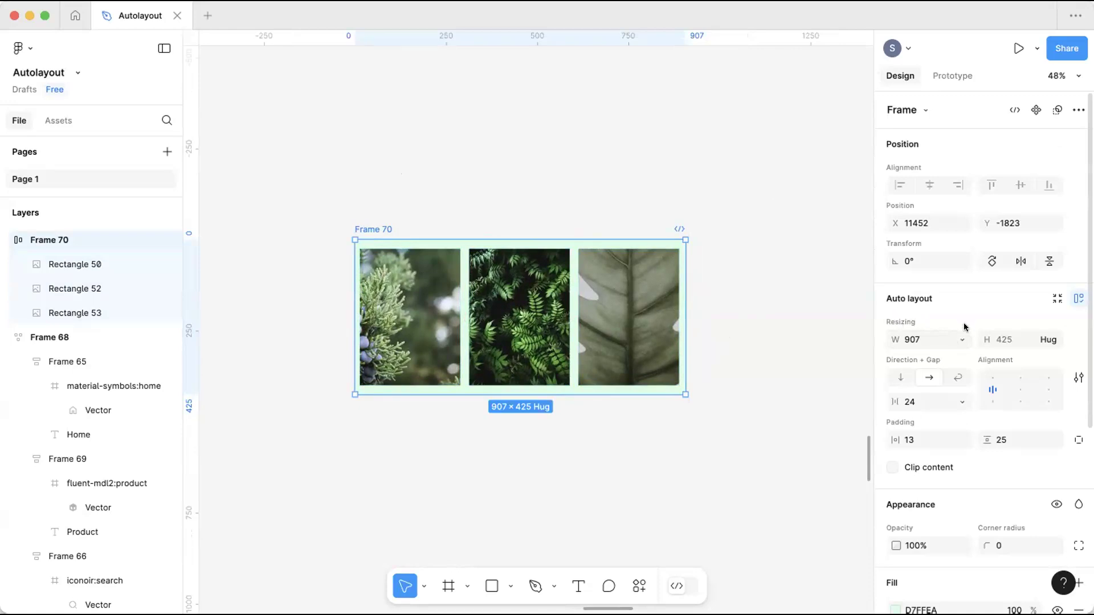
{"action": "left_click", "coordinate": [958, 339]}
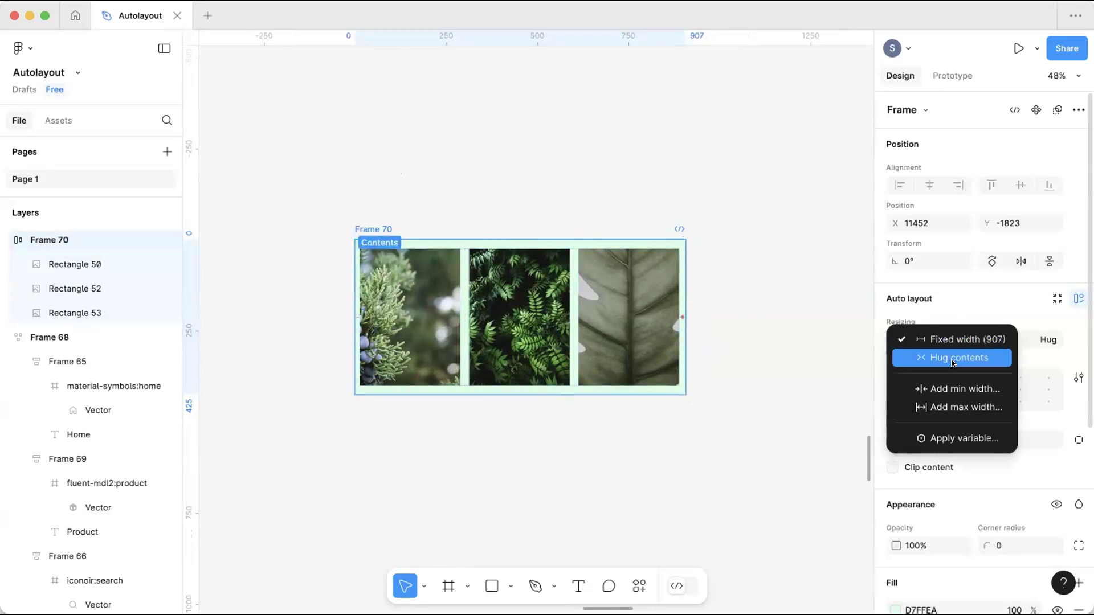
{"action": "left_click", "coordinate": [966, 323]}
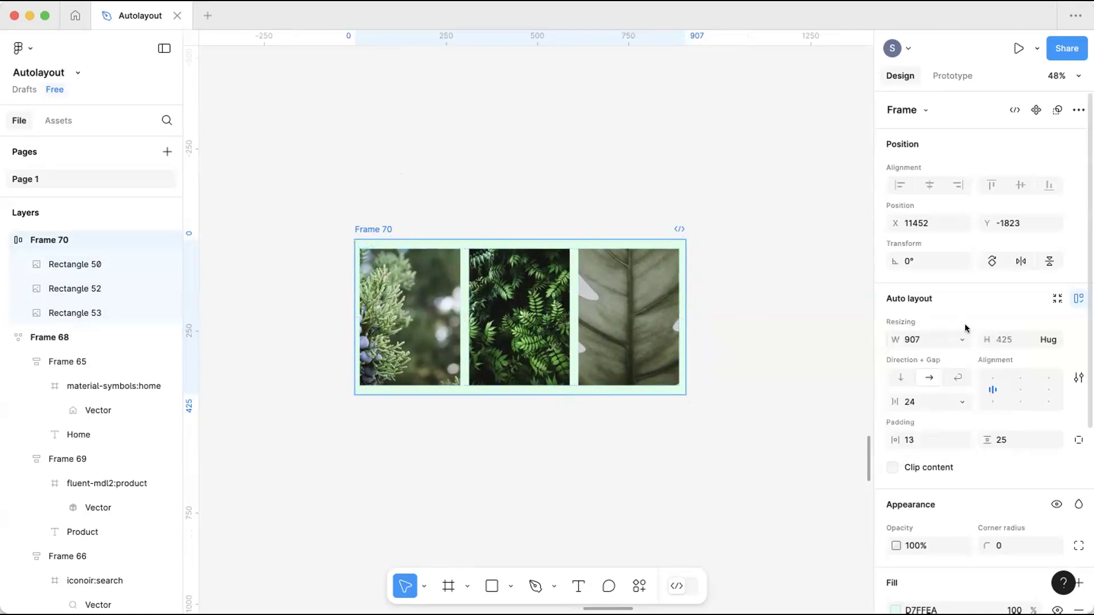
{"action": "left_click", "coordinate": [1051, 336]}
{"action": "left_click", "coordinate": [1052, 339]}
{"action": "left_click", "coordinate": [957, 340]}
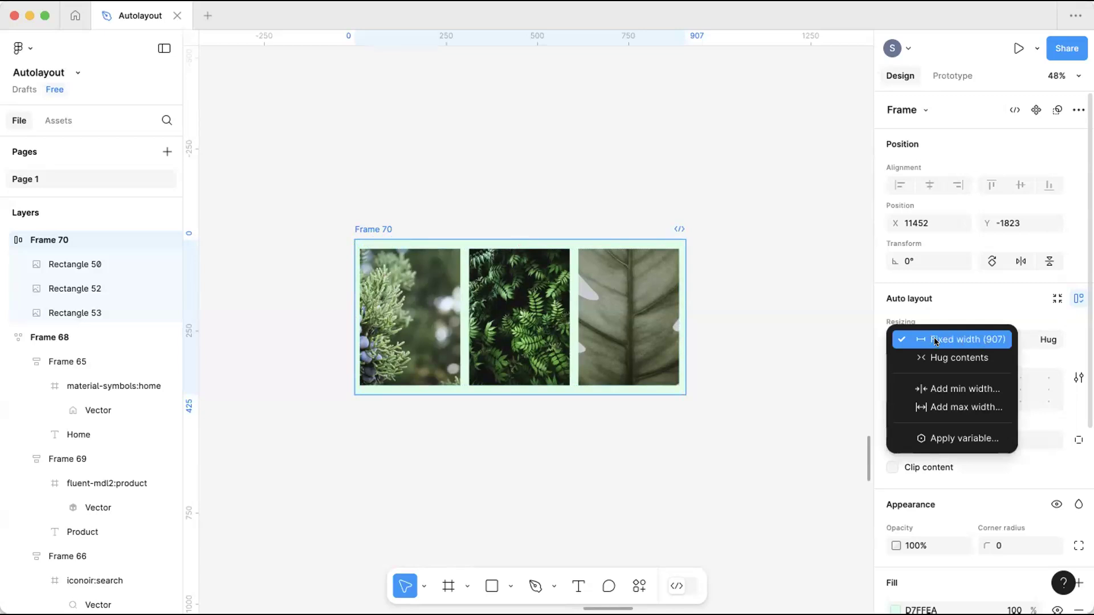
{"action": "key", "text": "Escape"}
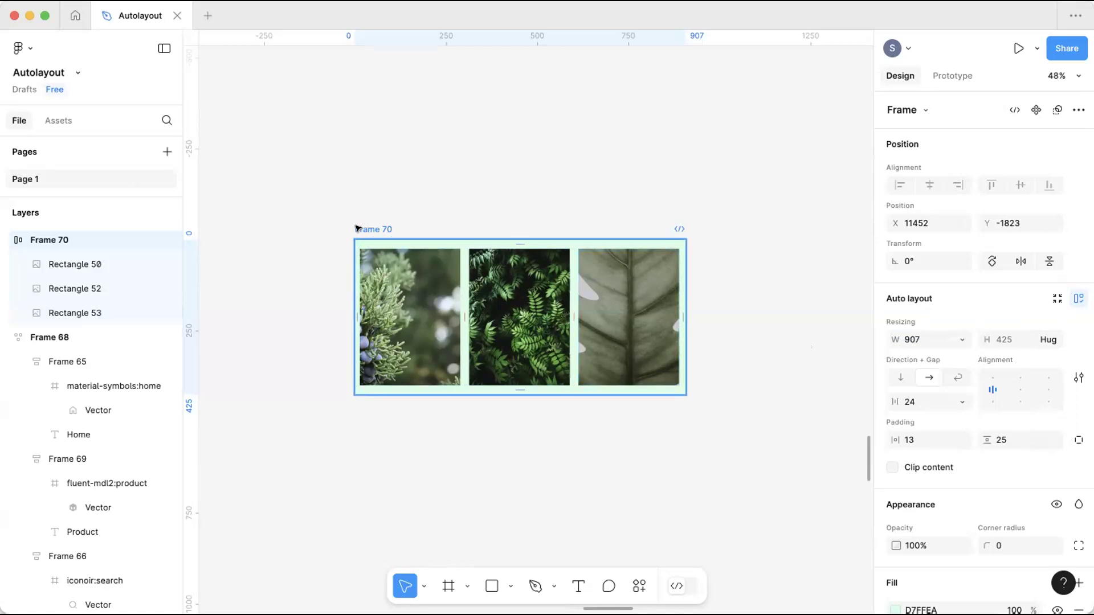
Widen the image frame to 1026 and review its width resizing options.
{"action": "left_click_drag", "start_coordinate": [685, 278], "coordinate": [719, 296]}
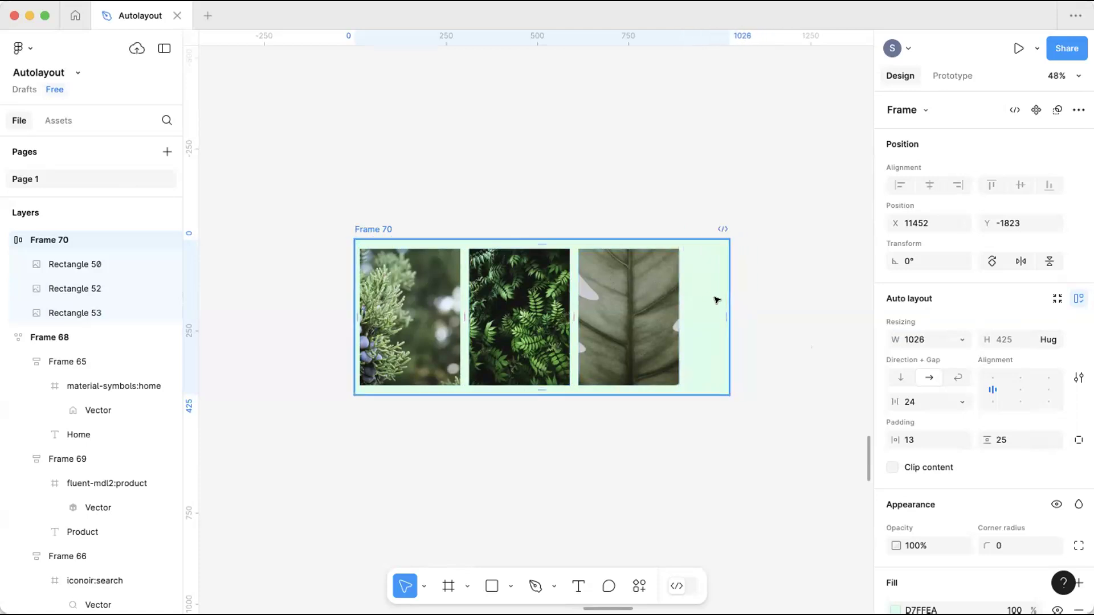
{"action": "left_click", "coordinate": [958, 339]}
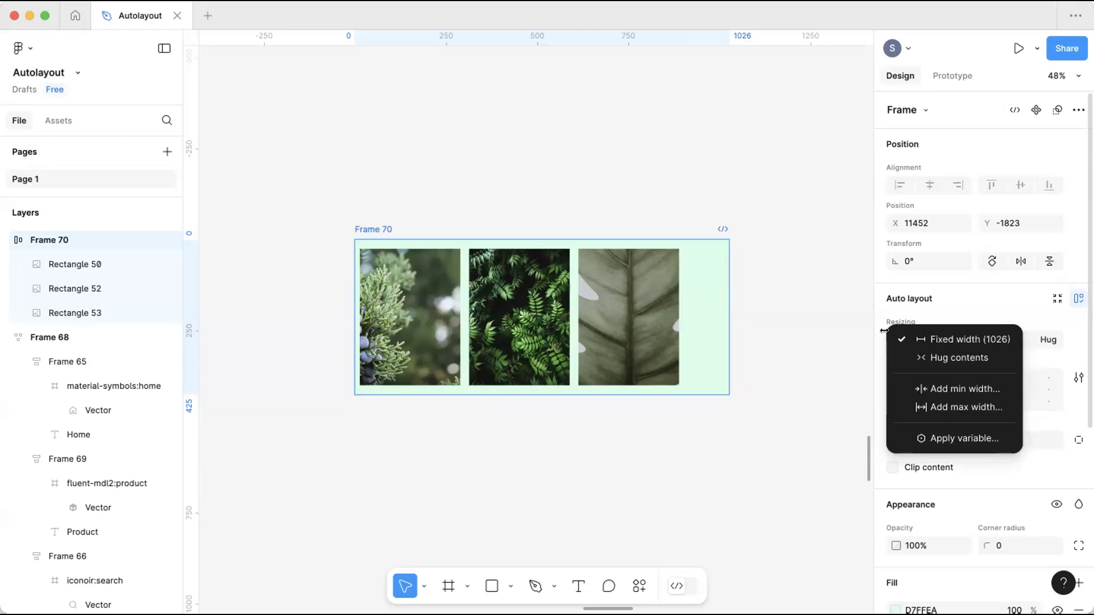
{"action": "left_click", "coordinate": [906, 339]}
{"action": "left_click", "coordinate": [826, 342]}
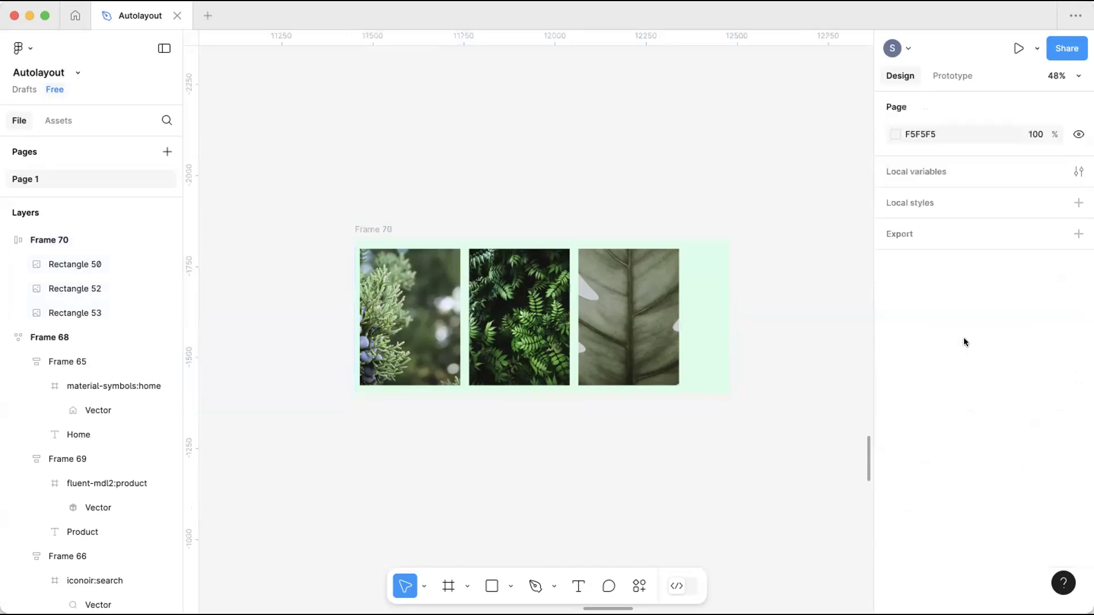
{"action": "left_click", "coordinate": [627, 317]}
{"action": "left_click", "coordinate": [405, 218]}
{"action": "left_click", "coordinate": [384, 227]}
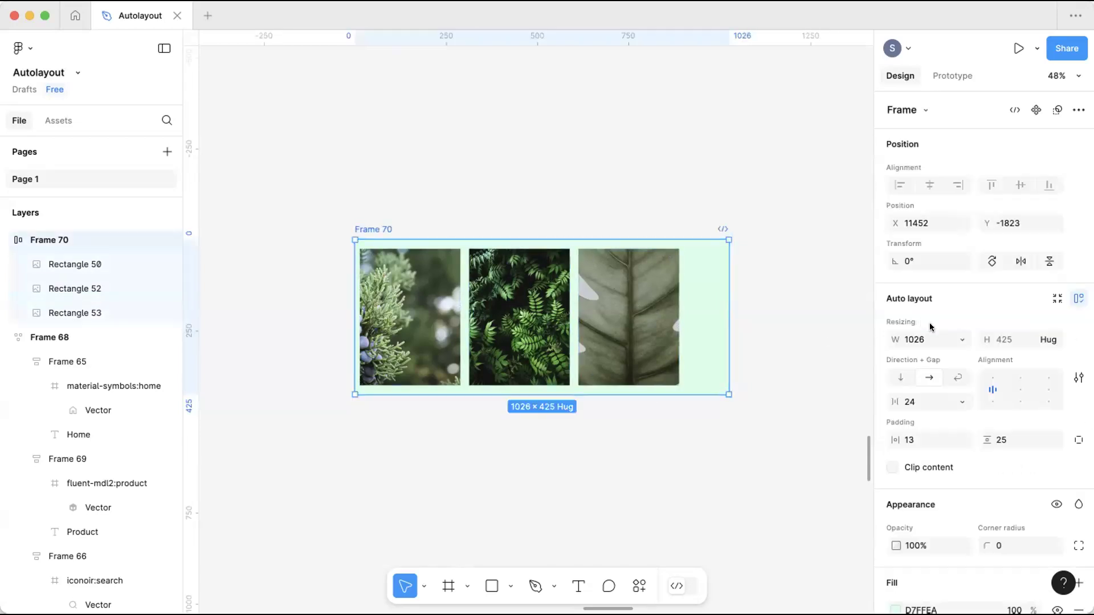
{"action": "left_click", "coordinate": [958, 341]}
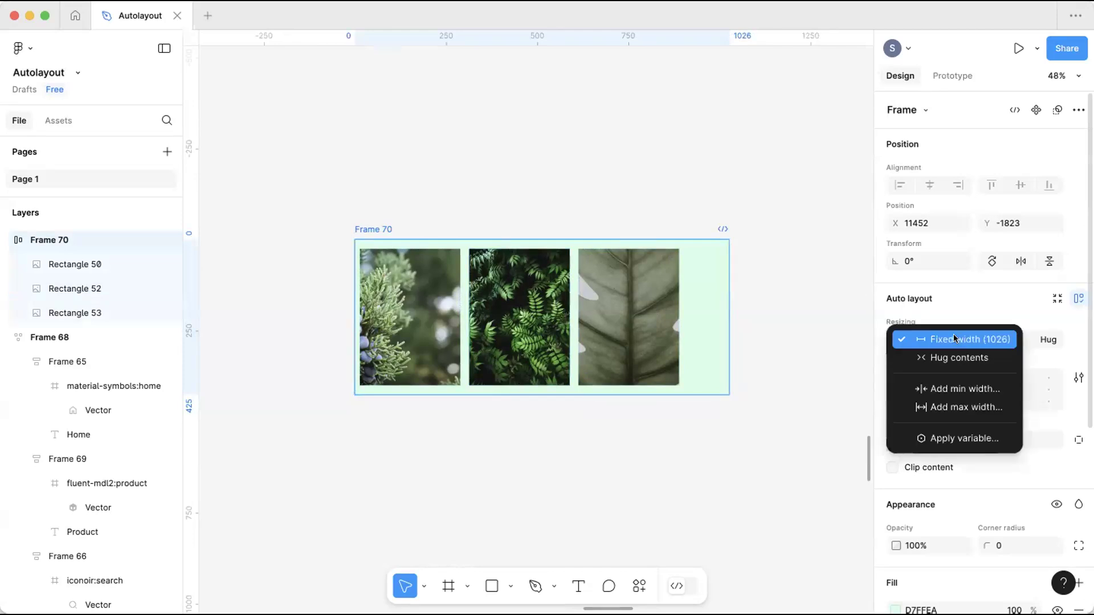
{"action": "left_click", "coordinate": [566, 103]}
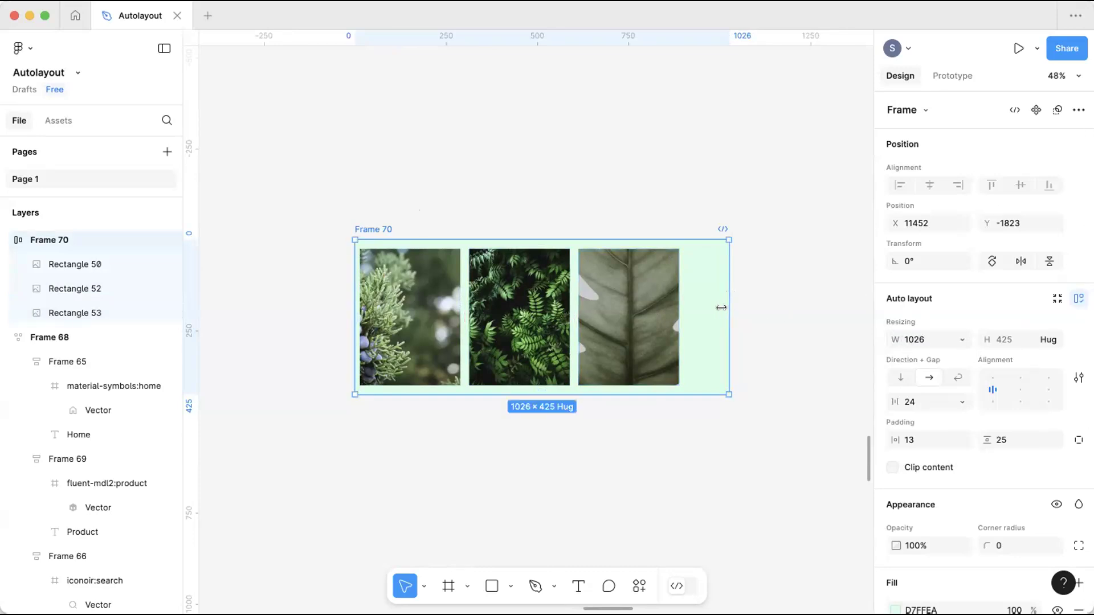
Widen the image frame to 1105 and switch its width resizing to hug contents.
{"action": "left_click_drag", "start_coordinate": [729, 307], "coordinate": [759, 308]}
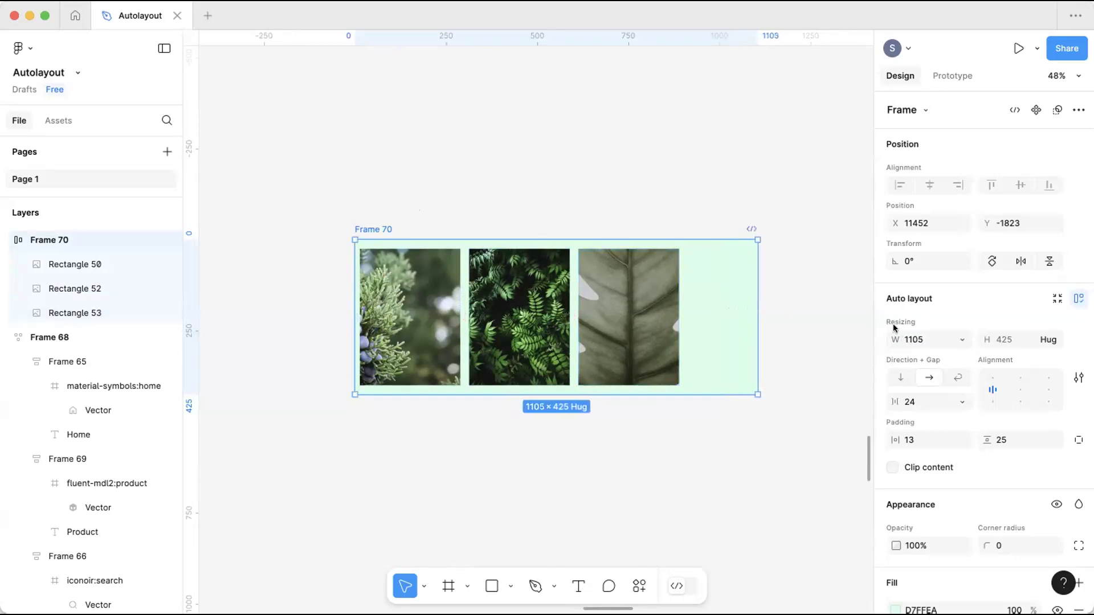
{"action": "left_click", "coordinate": [961, 341]}
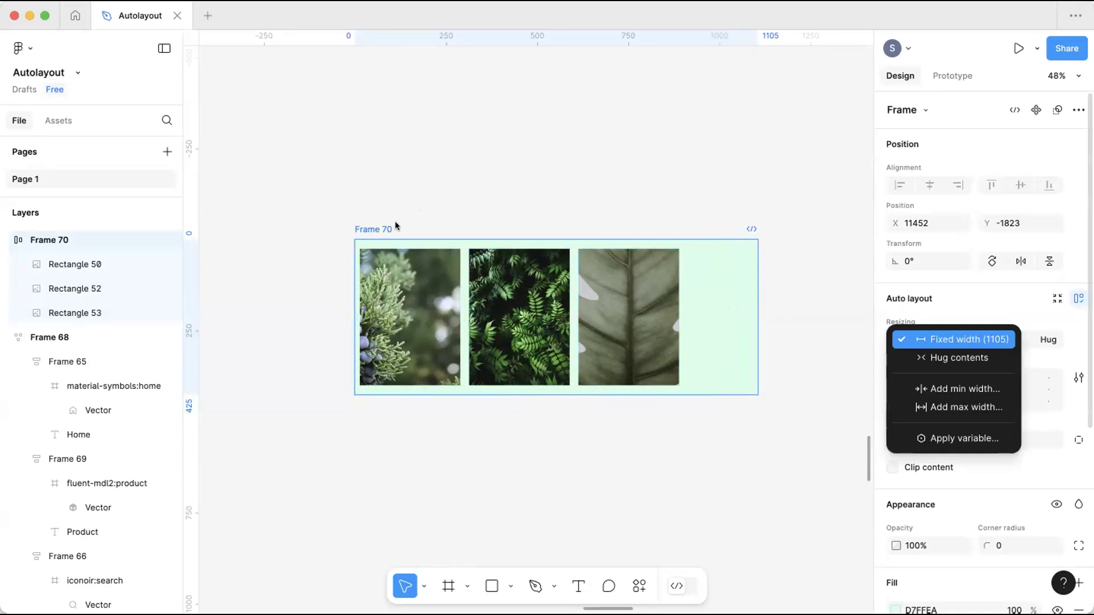
{"action": "left_click", "coordinate": [386, 207]}
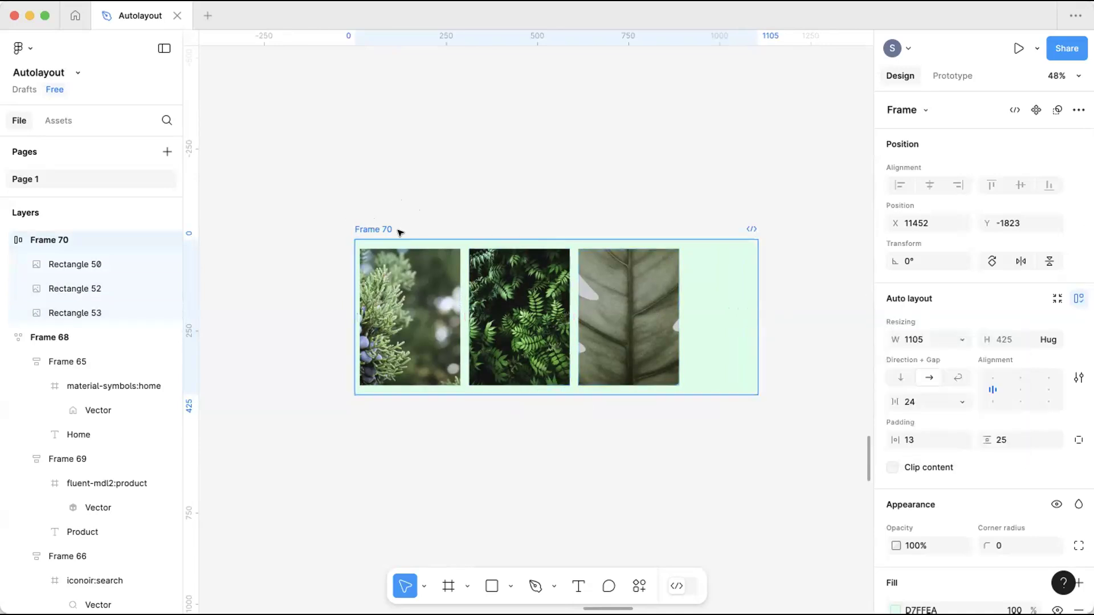
{"action": "left_click", "coordinate": [963, 339]}
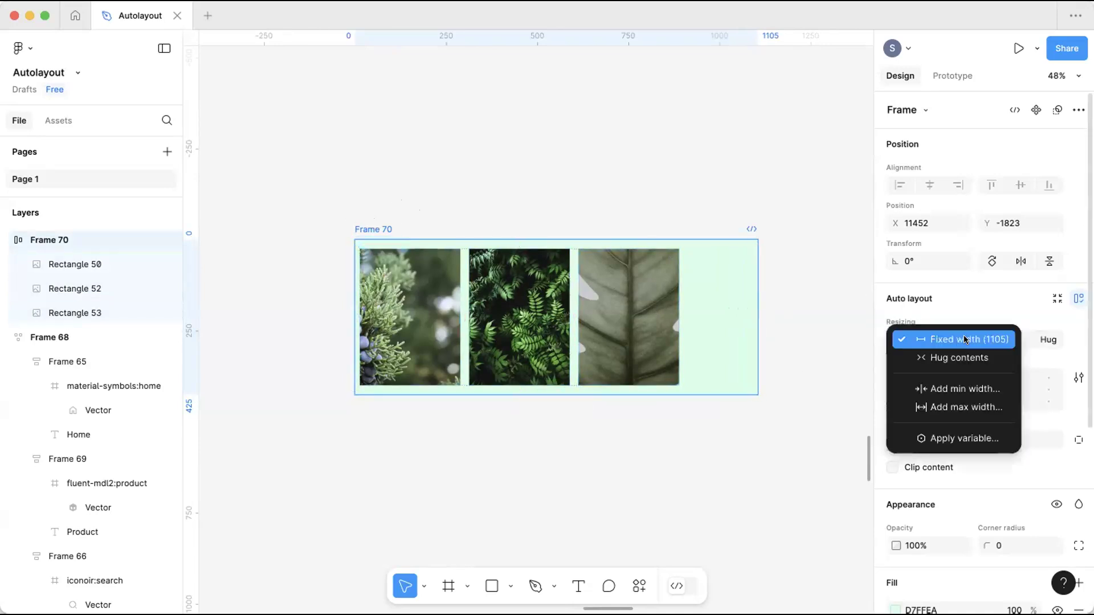
{"action": "left_click", "coordinate": [930, 359]}
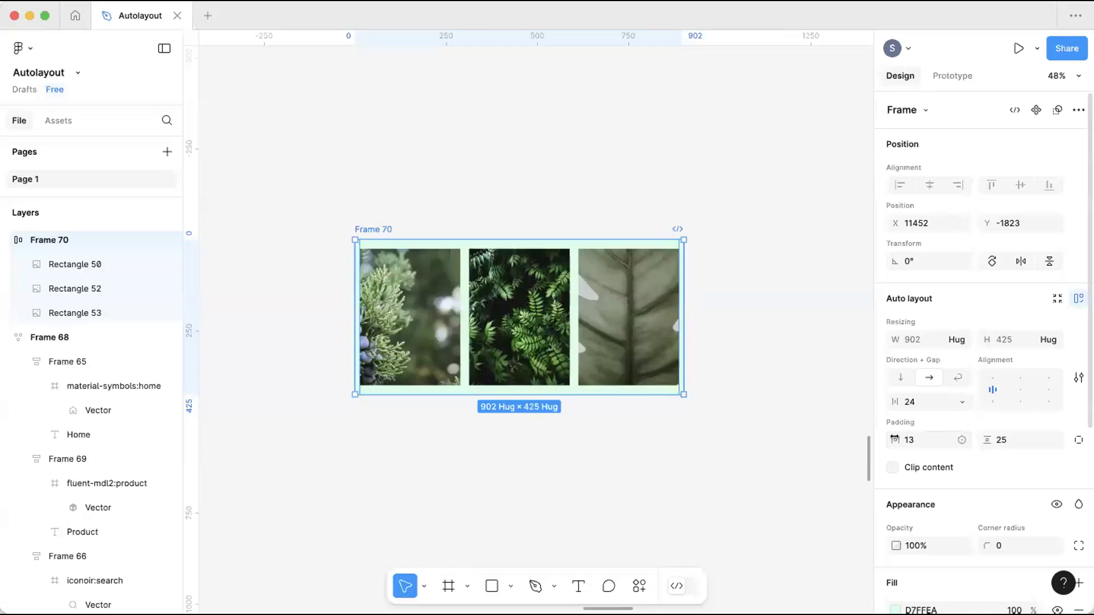
Inspect the padding around the hugged images and widen the frame to 1228.
{"action": "scroll", "coordinate": [629, 303], "scroll_direction": "up", "scroll_amount": 5}
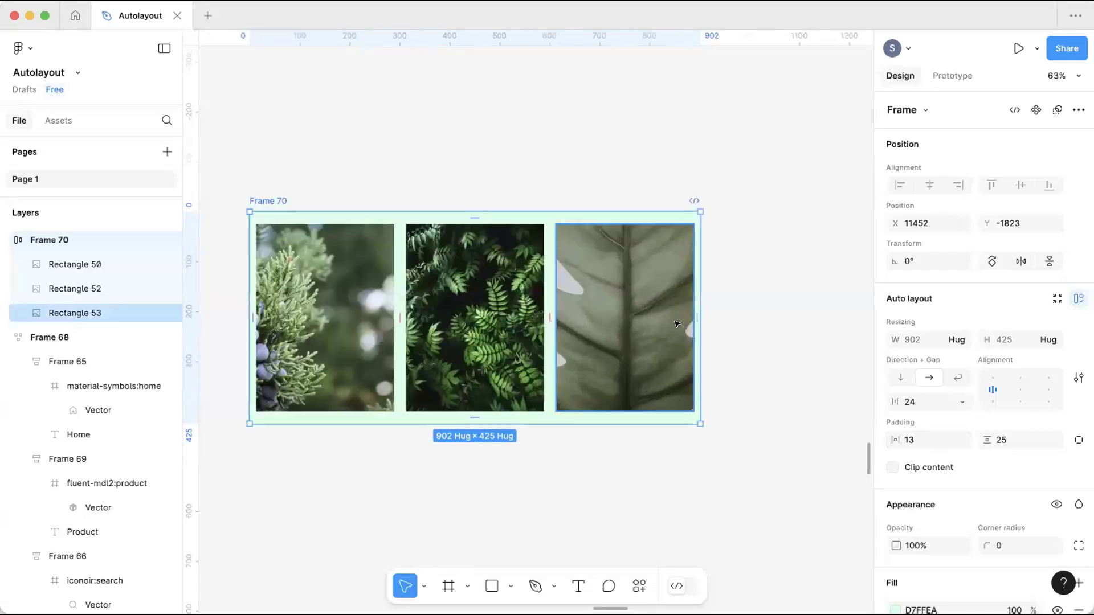
{"action": "scroll", "coordinate": [380, 306], "scroll_direction": "left", "scroll_amount": 2}
{"action": "scroll", "coordinate": [380, 306], "scroll_direction": "left", "scroll_amount": 2}
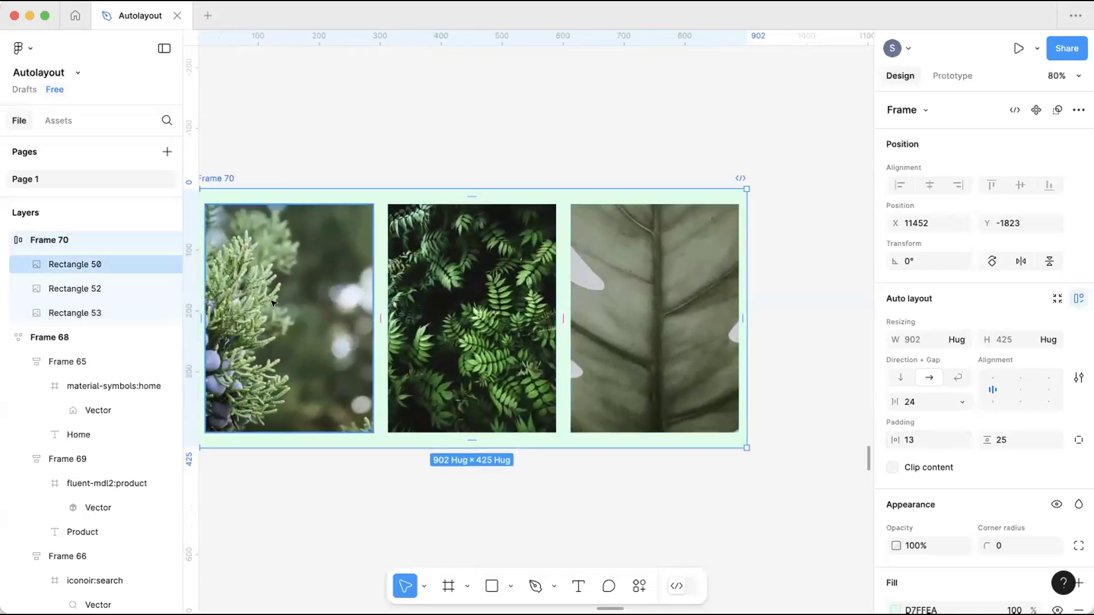
{"action": "scroll", "coordinate": [416, 299], "scroll_direction": "down", "scroll_amount": 2}
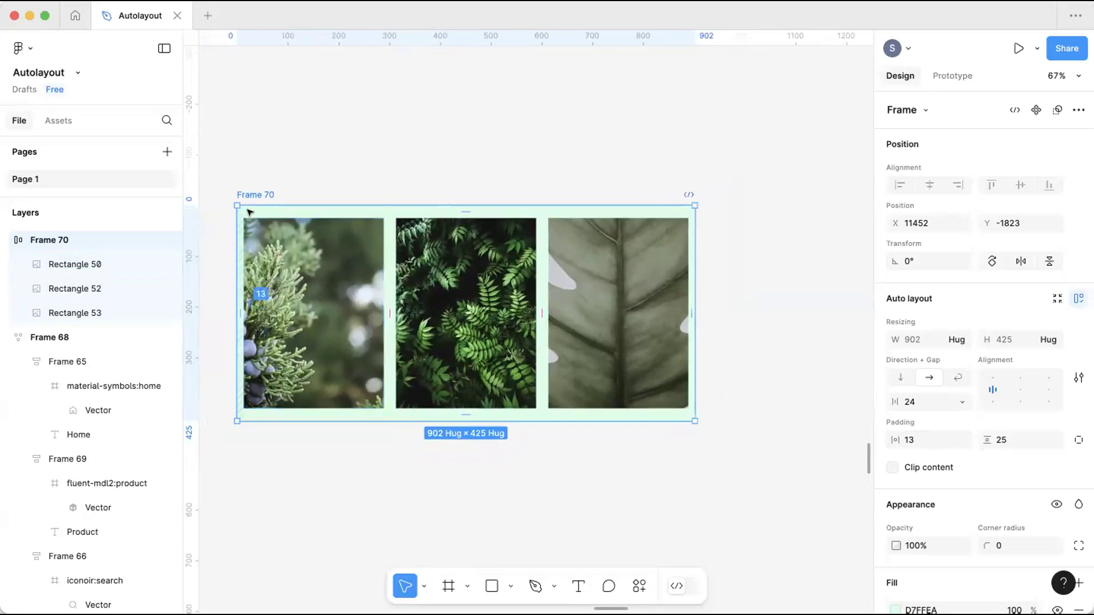
{"action": "scroll", "coordinate": [251, 209], "scroll_direction": "down", "scroll_amount": 2}
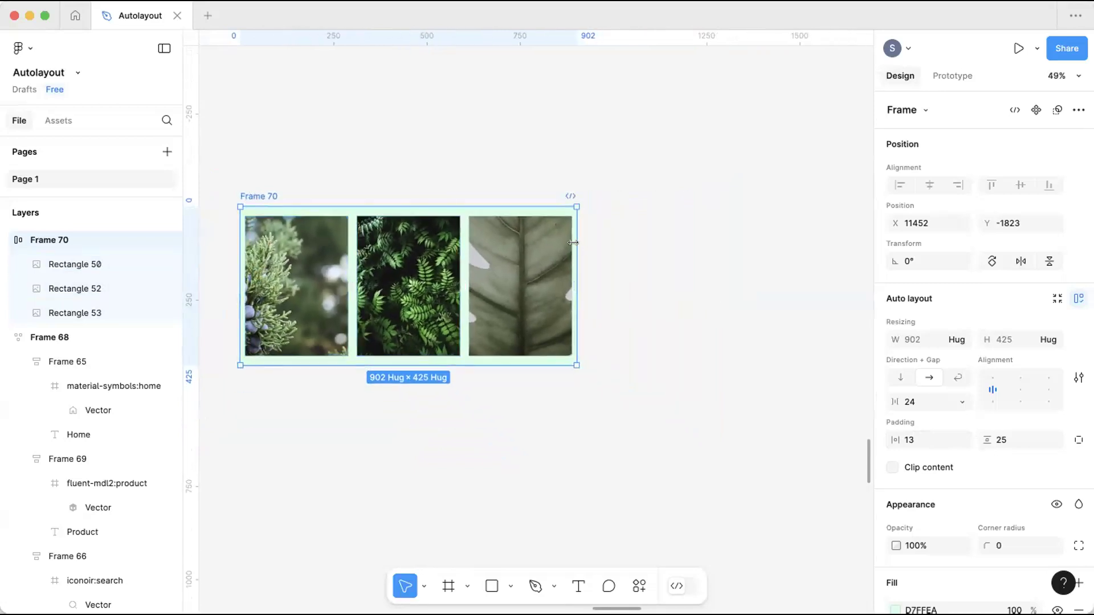
{"action": "left_click_drag", "start_coordinate": [587, 244], "coordinate": [706, 244]}
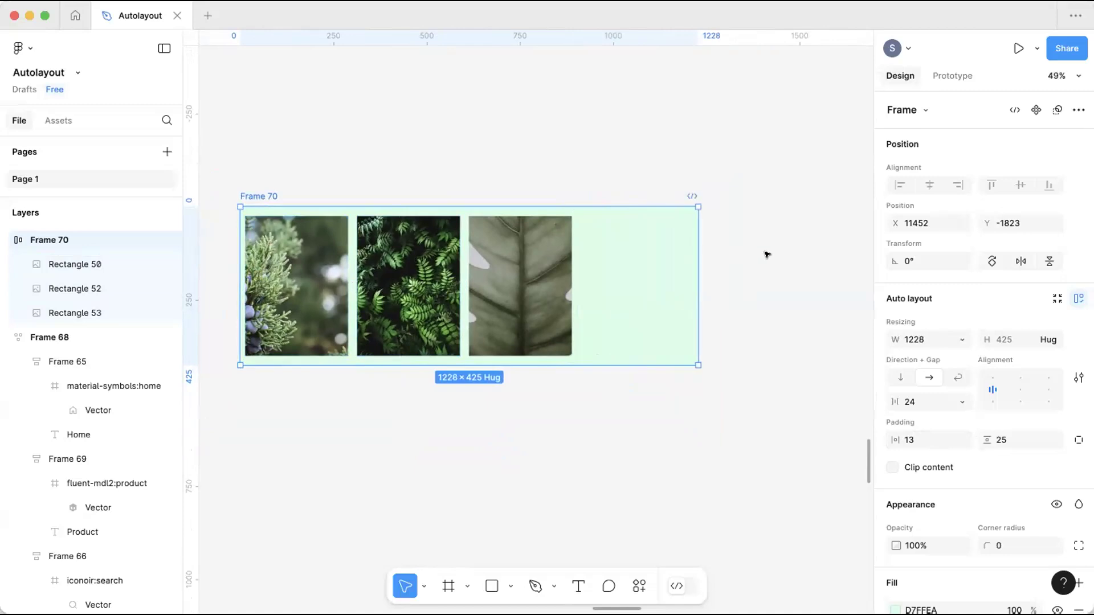
Switch the image frame's width resizing to hug contents and reselect the frame.
{"action": "left_click", "coordinate": [960, 340]}
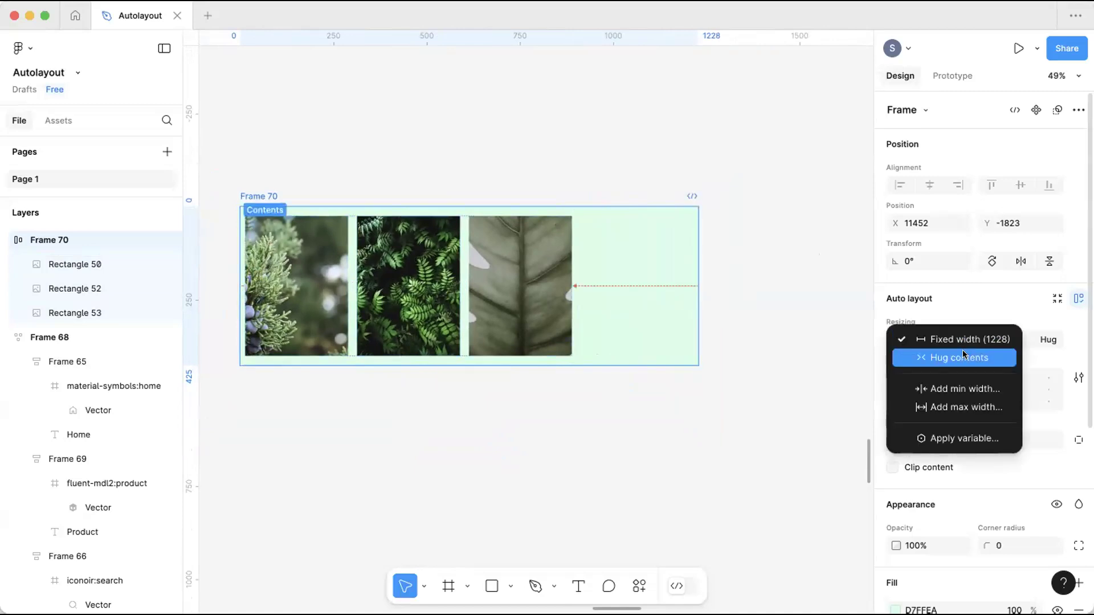
{"action": "left_click", "coordinate": [959, 357]}
{"action": "left_click", "coordinate": [631, 212]}
{"action": "scroll", "coordinate": [429, 171], "scroll_direction": "left", "scroll_amount": 3}
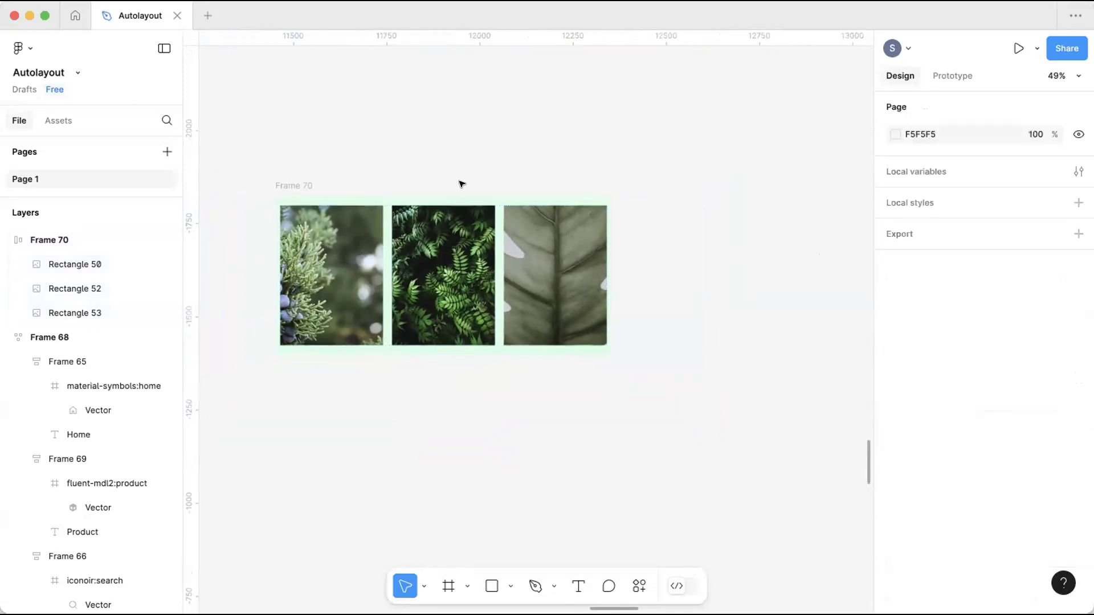
{"action": "left_click", "coordinate": [310, 187]}
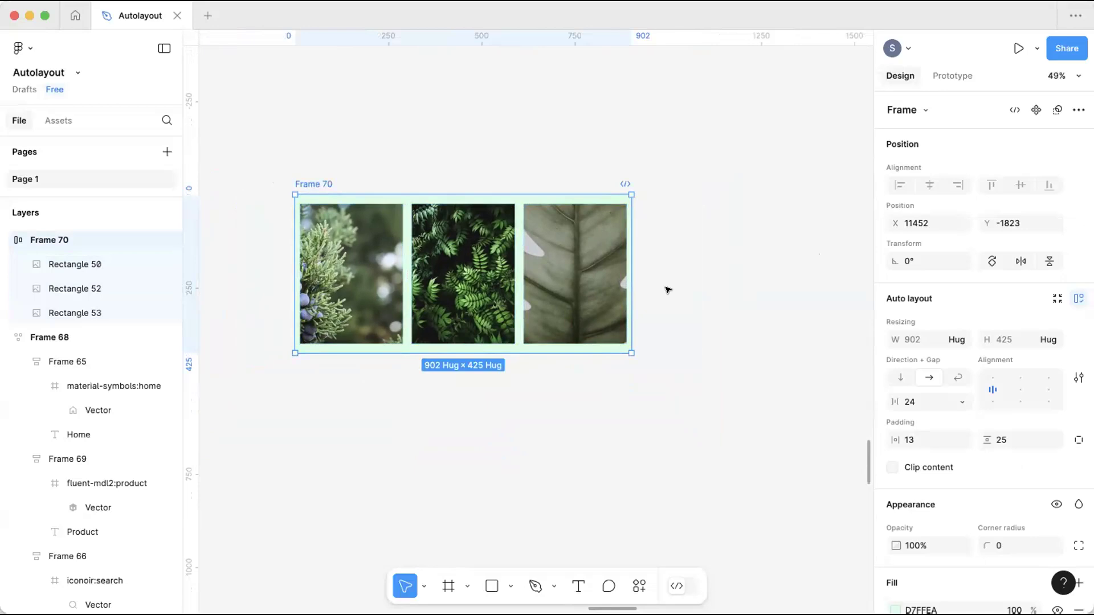
Step through the individual images inside the frame, ending with the parent frame selected.
{"action": "left_click", "coordinate": [560, 273]}
{"action": "key", "text": "shift+Tab"}
{"action": "key", "text": "shift+Tab"}
{"action": "key", "text": "Tab"}
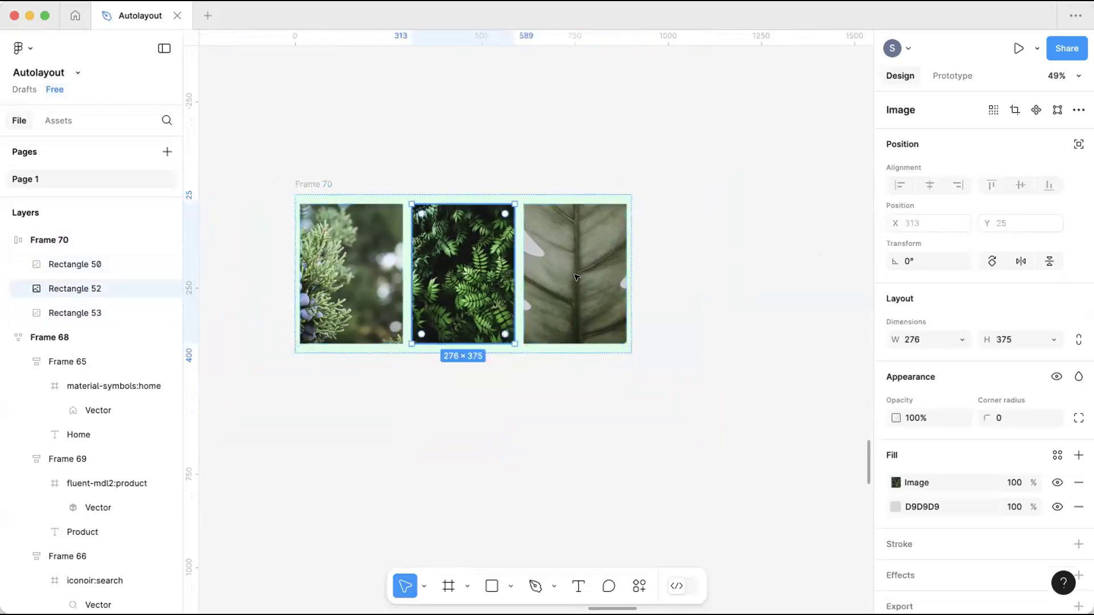
{"action": "key", "text": "Tab"}
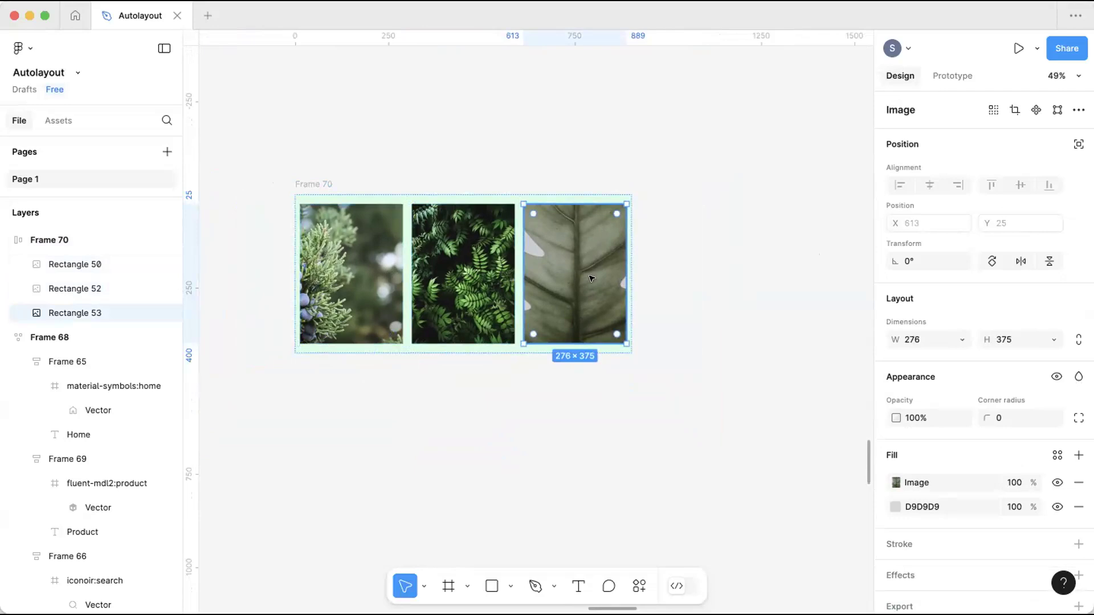
{"action": "key", "text": "Escape"}
{"action": "left_click", "coordinate": [342, 185]}
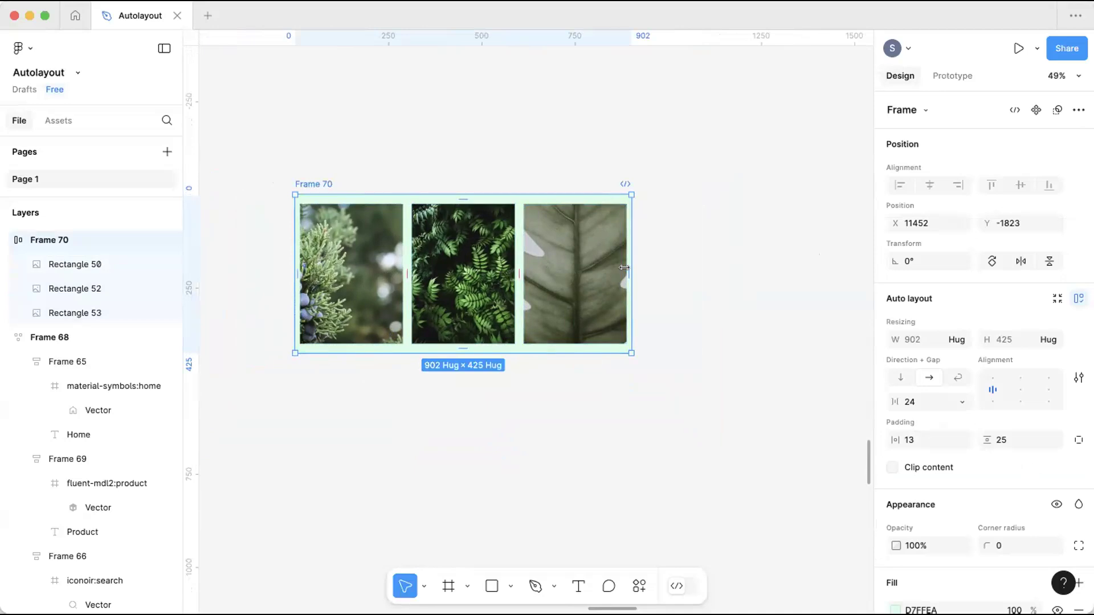
Draw a rectangle about 237 × 271 below the image frame and duplicate it twice to form an evenly spaced row.
{"action": "left_click", "coordinate": [509, 586]}
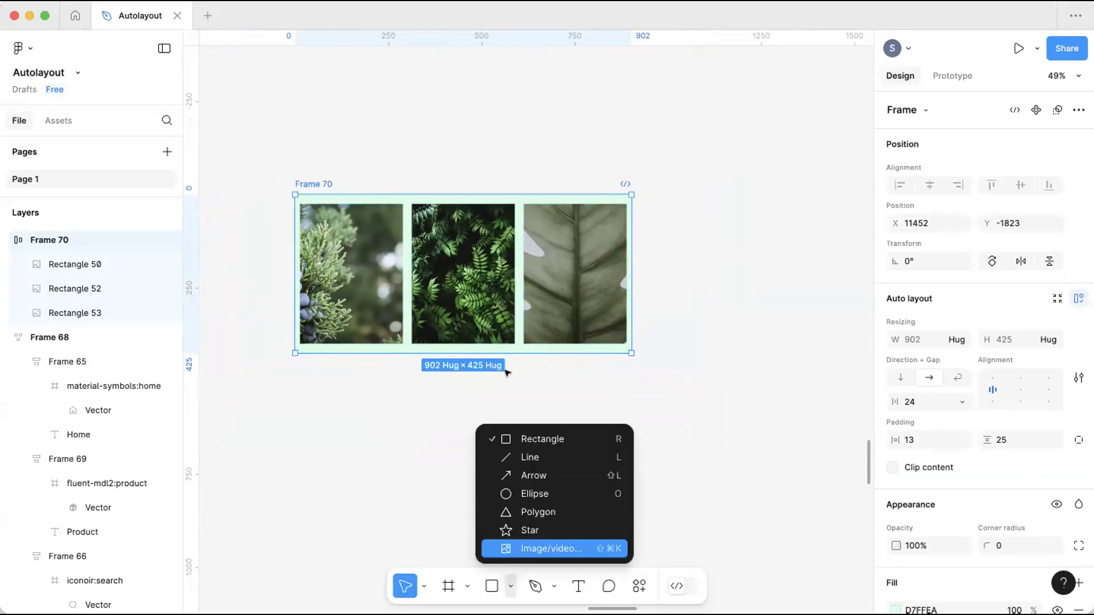
{"action": "left_click", "coordinate": [532, 430]}
{"action": "scroll", "coordinate": [535, 420], "scroll_direction": "down", "scroll_amount": 3}
{"action": "left_click_drag", "start_coordinate": [474, 353], "coordinate": [563, 454]}
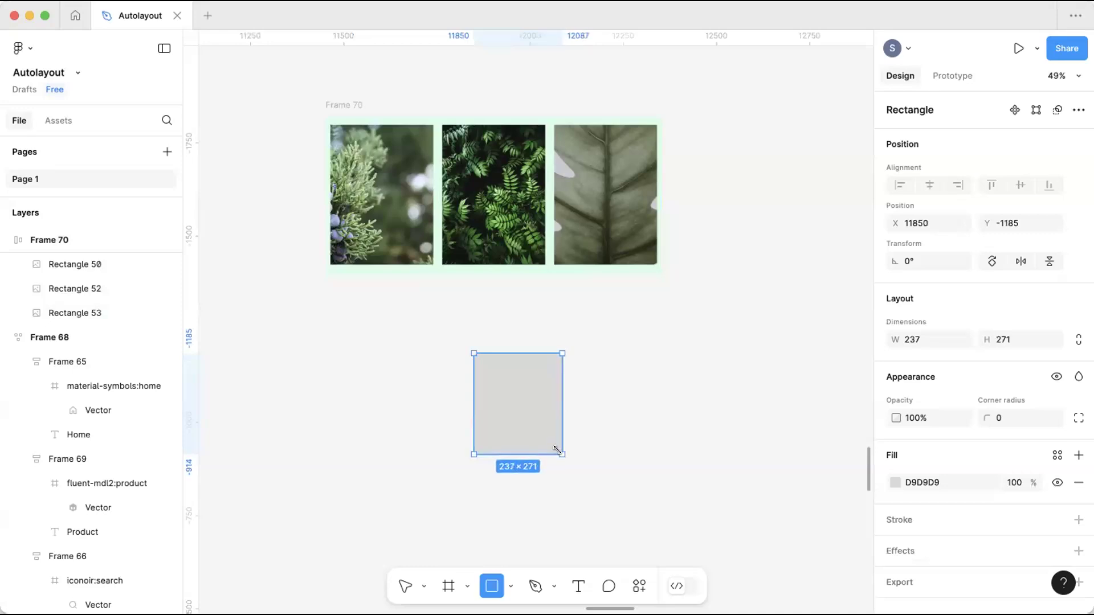
{"action": "left_click_drag", "start_coordinate": [503, 410], "coordinate": [601, 410]}
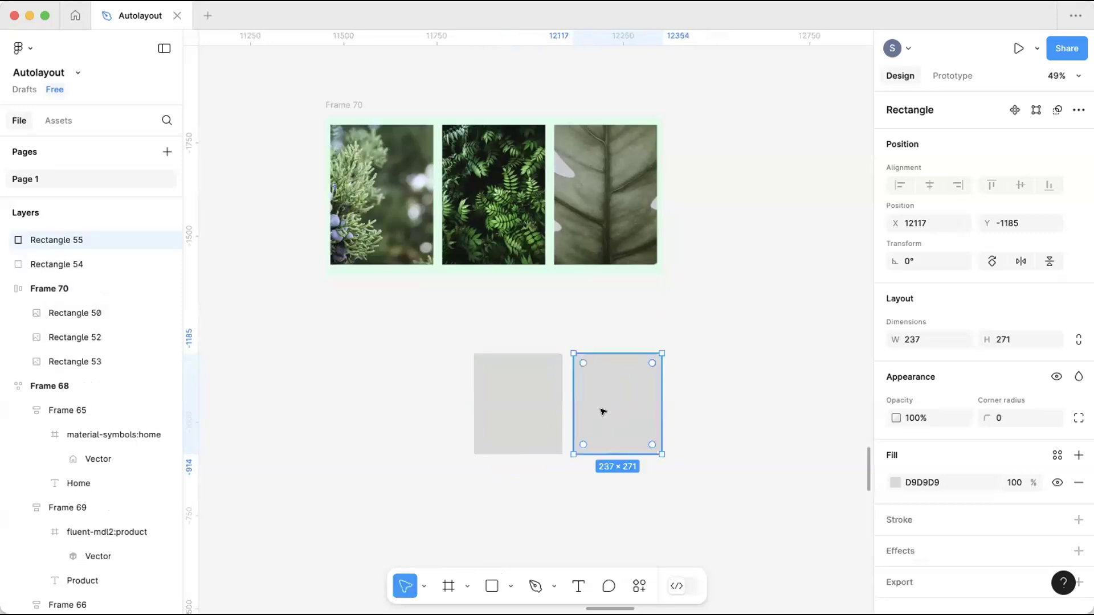
{"action": "key", "text": "super+d"}
{"action": "scroll", "coordinate": [648, 349], "scroll_direction": "right", "scroll_amount": 2}
Select the three grey rectangles and add auto layout to them.
{"action": "left_click_drag", "start_coordinate": [704, 325], "coordinate": [504, 384]}
{"action": "key", "text": "shift+a"}
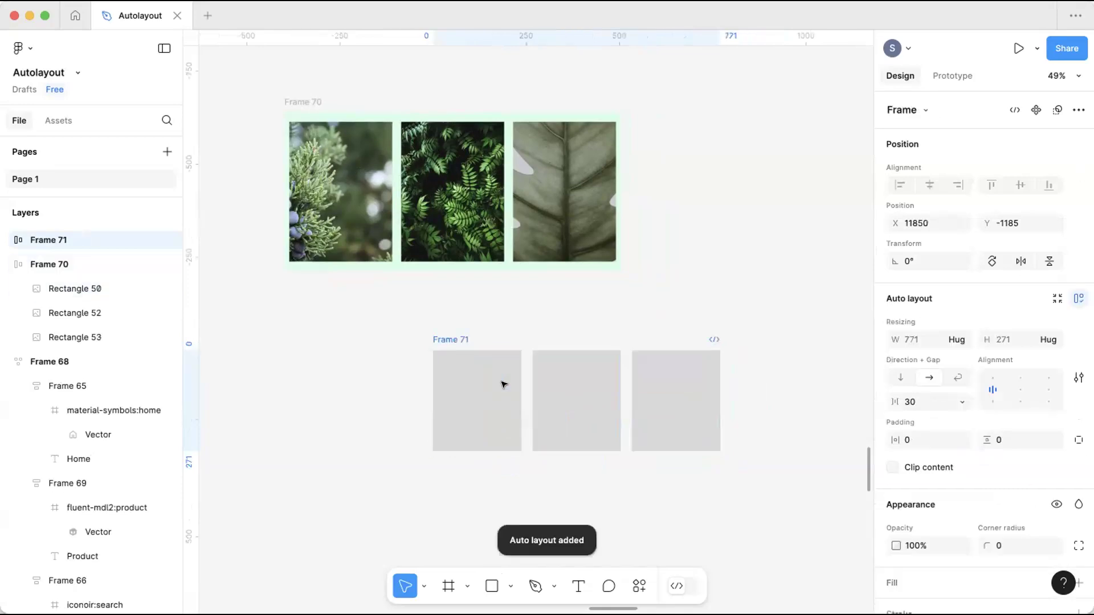
{"action": "scroll", "coordinate": [504, 384], "scroll_direction": "right", "scroll_amount": 3}
{"action": "scroll", "coordinate": [504, 383], "scroll_direction": "down", "scroll_amount": 2}
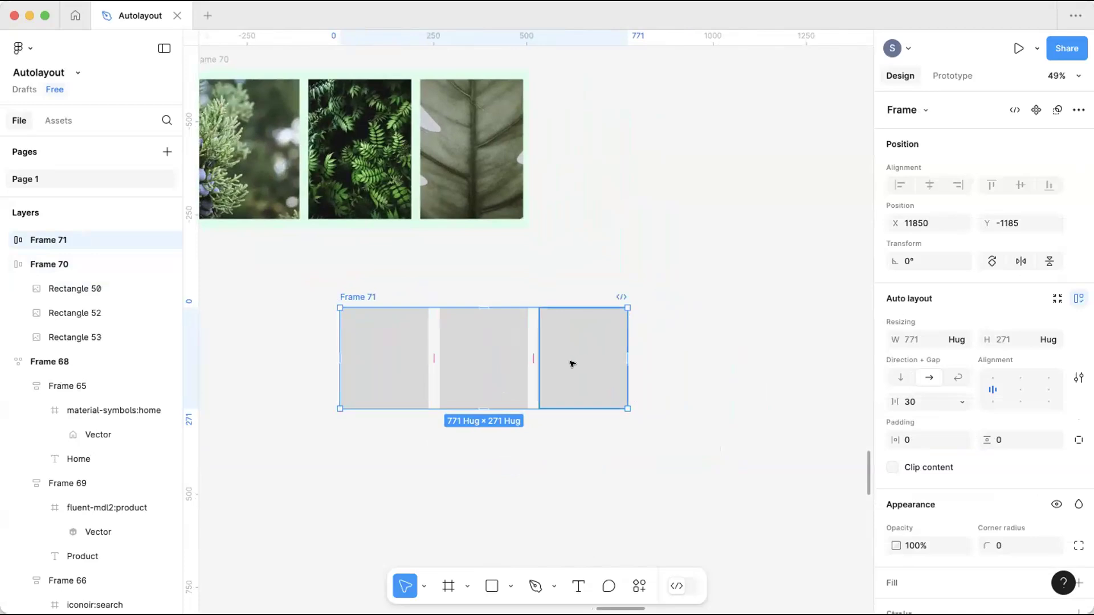
{"action": "scroll", "coordinate": [626, 371], "scroll_direction": "up", "scroll_amount": 6}
{"action": "scroll", "coordinate": [643, 377], "scroll_direction": "down", "scroll_amount": 6}
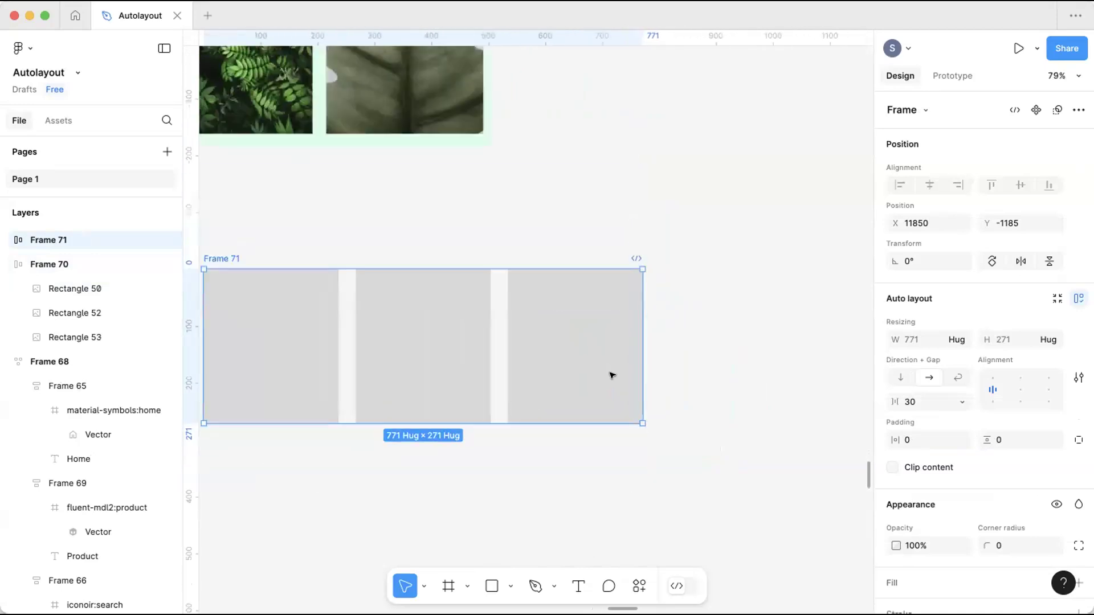
Widen the grey rectangle frame to 987 and switch its width resizing to hug contents.
{"action": "left_click", "coordinate": [398, 296]}
{"action": "left_click", "coordinate": [399, 302]}
{"action": "left_click_drag", "start_coordinate": [643, 343], "coordinate": [713, 342]}
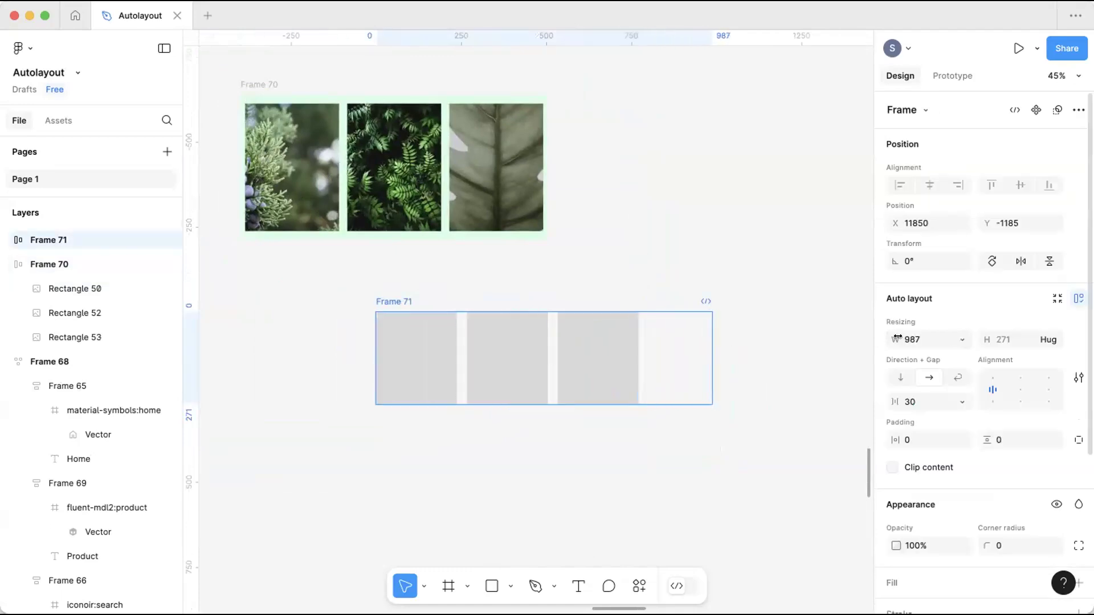
{"action": "left_click", "coordinate": [960, 340]}
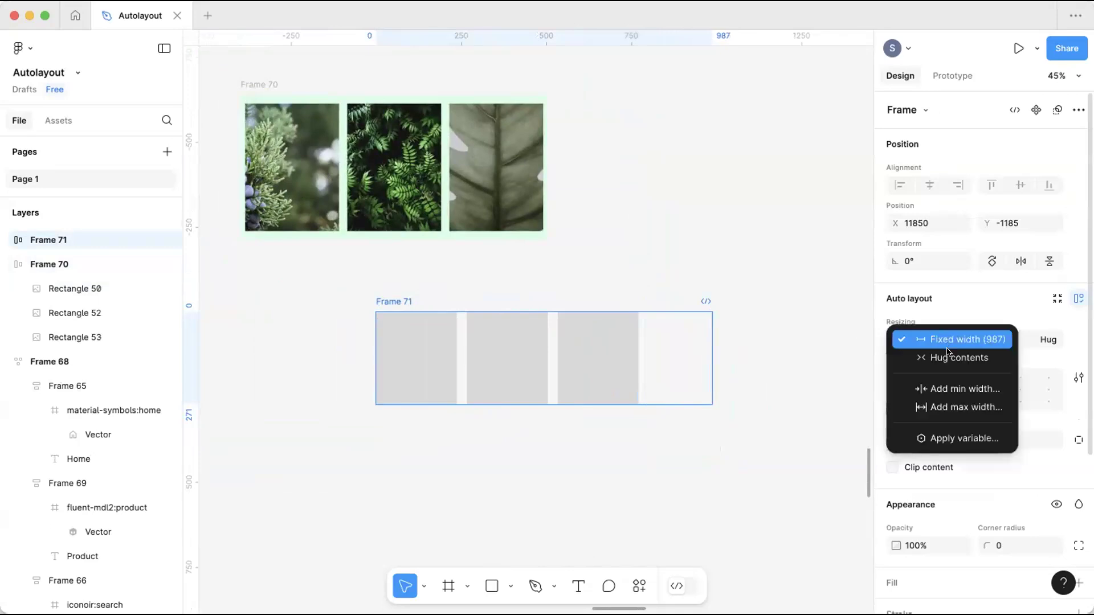
{"action": "left_click", "coordinate": [952, 356]}
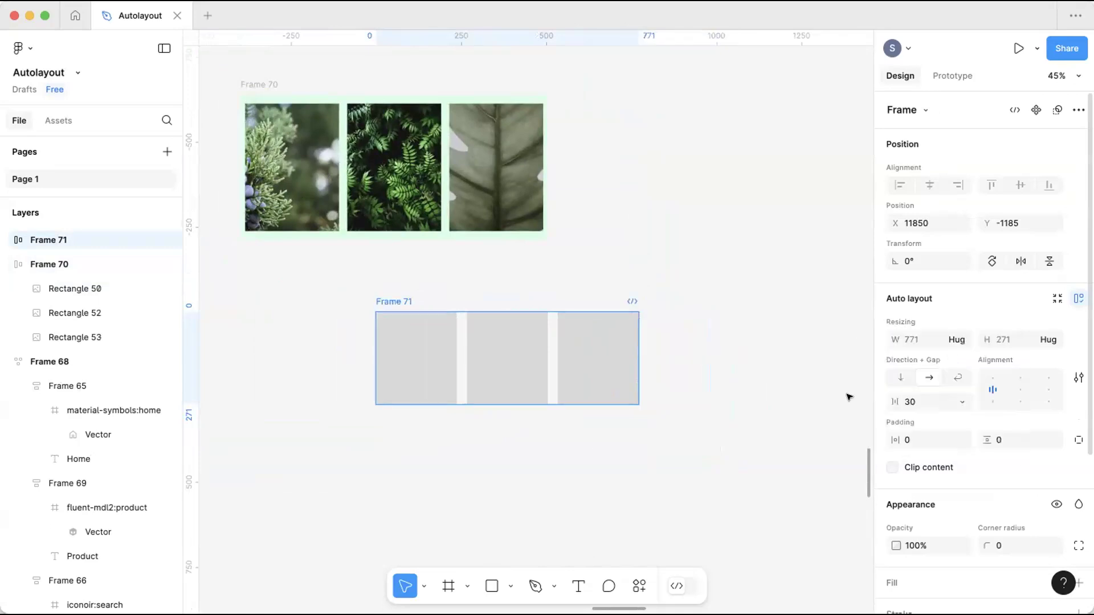
Inspect how closely the frame edges wrap the grey rectangles.
{"action": "left_click", "coordinate": [579, 420]}
{"action": "scroll", "coordinate": [578, 399], "scroll_direction": "up", "scroll_amount": 5}
{"action": "scroll", "coordinate": [271, 252], "scroll_direction": "down", "scroll_amount": 2}
{"action": "left_click", "coordinate": [263, 235]}
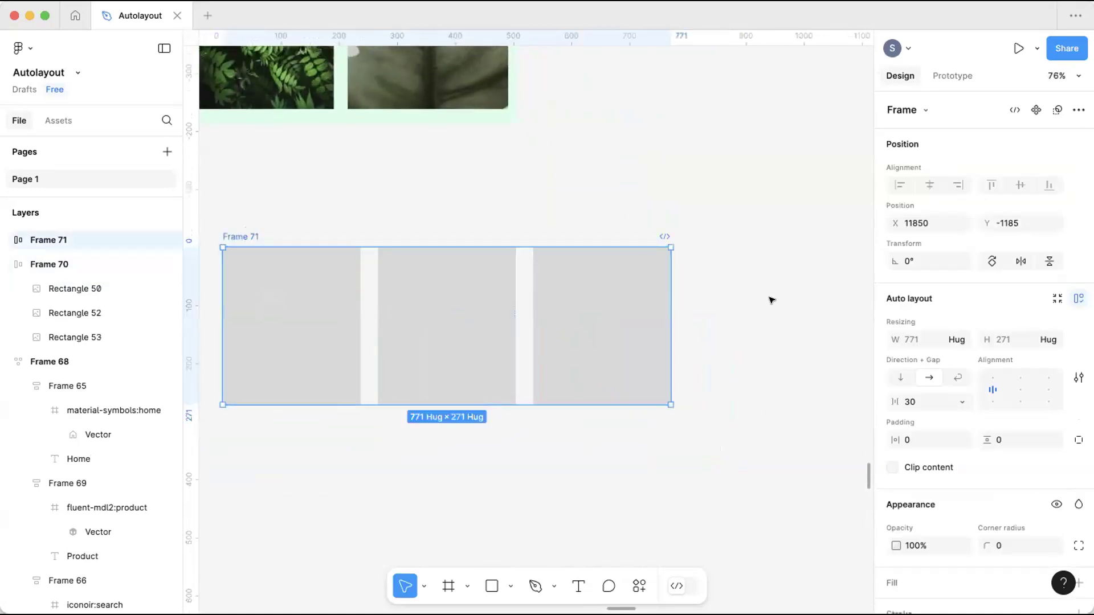
{"action": "scroll", "coordinate": [605, 251], "scroll_direction": "up", "scroll_amount": 3}
{"action": "scroll", "coordinate": [606, 251], "scroll_direction": "down", "scroll_amount": 5}
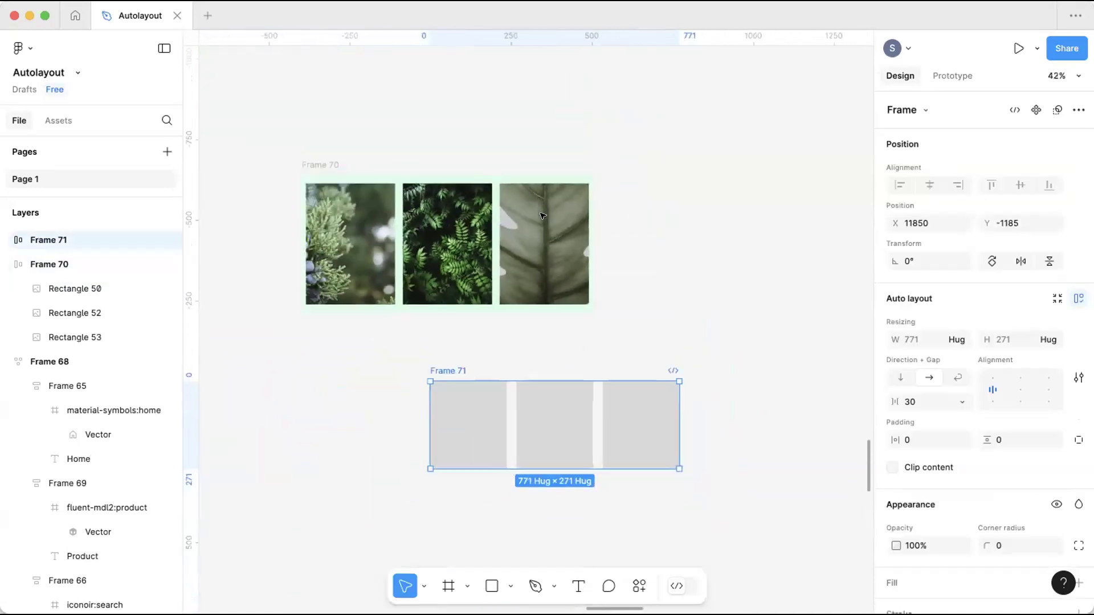
Set the image frame's horizontal padding to 30.
{"action": "scroll", "coordinate": [324, 174], "scroll_direction": "up", "scroll_amount": 1}
{"action": "left_click", "coordinate": [324, 173]}
{"action": "left_click", "coordinate": [361, 193]}
{"action": "scroll", "coordinate": [395, 200], "scroll_direction": "up", "scroll_amount": 3}
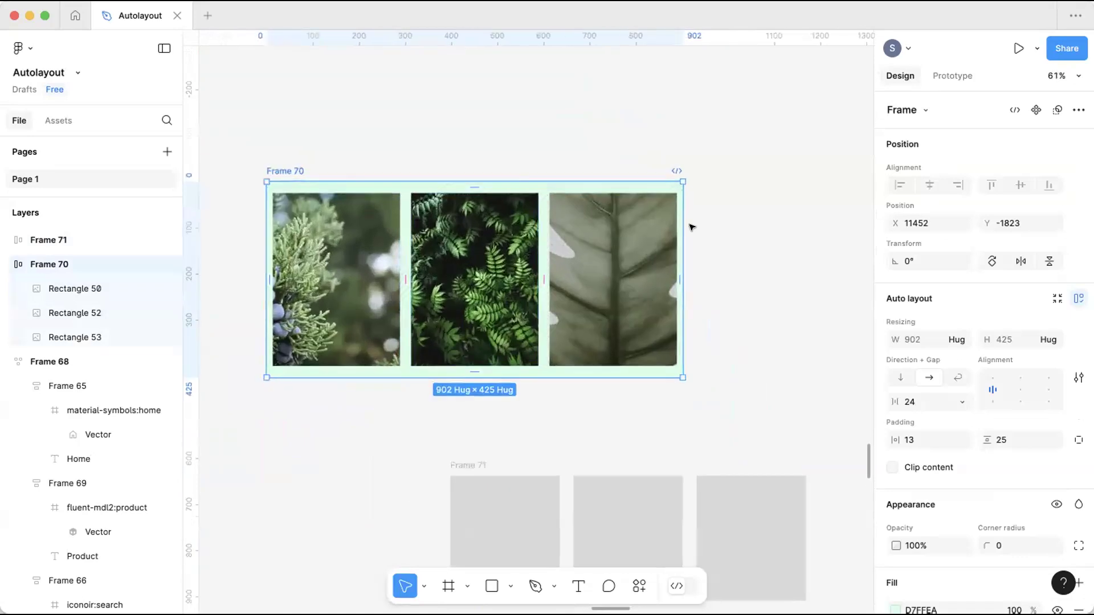
{"action": "left_click_drag", "start_coordinate": [896, 440], "coordinate": [920, 451]}
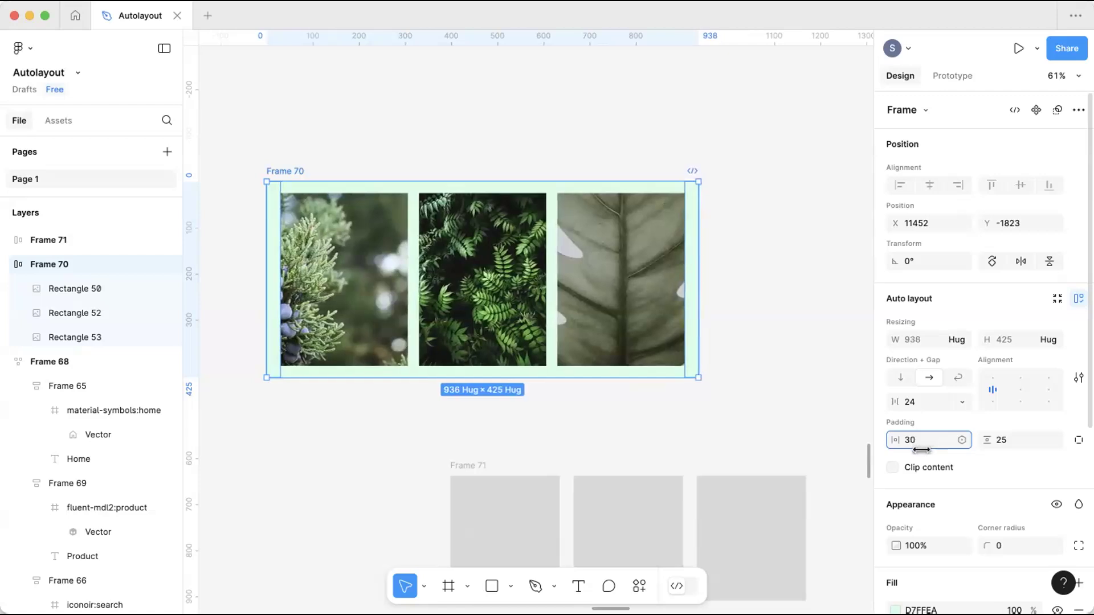
{"action": "left_click", "coordinate": [783, 401]}
Widen the image frame to 1349 and switch its width resizing back to hug contents.
{"action": "scroll", "coordinate": [762, 401], "scroll_direction": "down", "scroll_amount": 5}
{"action": "left_click", "coordinate": [402, 237]}
{"action": "left_click_drag", "start_coordinate": [669, 303], "coordinate": [789, 304]}
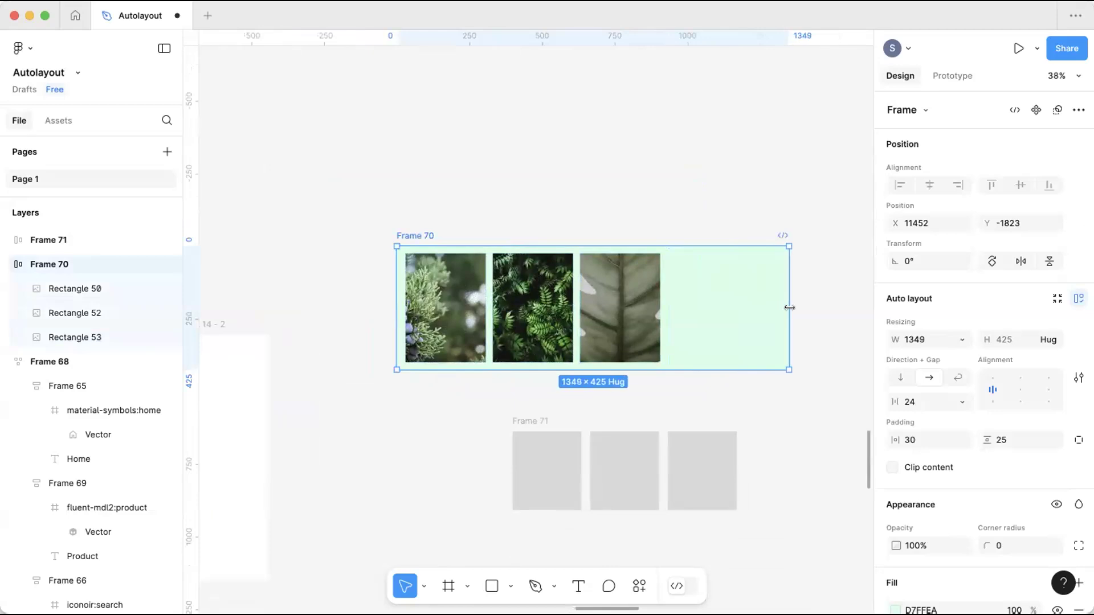
{"action": "left_click", "coordinate": [961, 340]}
{"action": "left_click", "coordinate": [955, 356]}
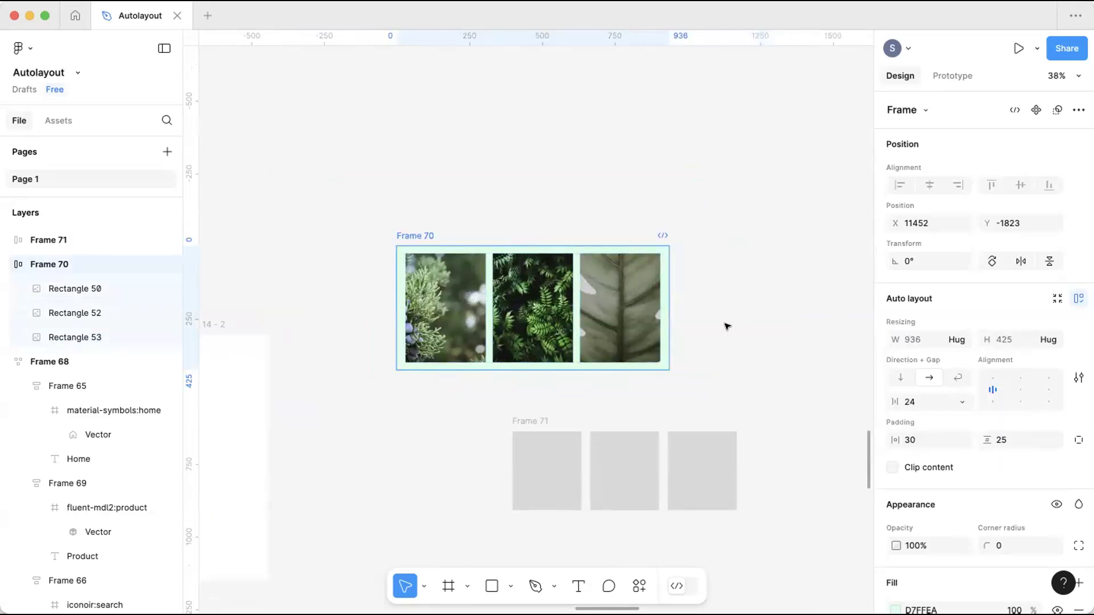
{"action": "left_click", "coordinate": [727, 327]}
Compare the padding of the image frame with that of the grey rectangle frame.
{"action": "scroll", "coordinate": [345, 154], "scroll_direction": "down", "scroll_amount": 2}
{"action": "left_click", "coordinate": [393, 214]}
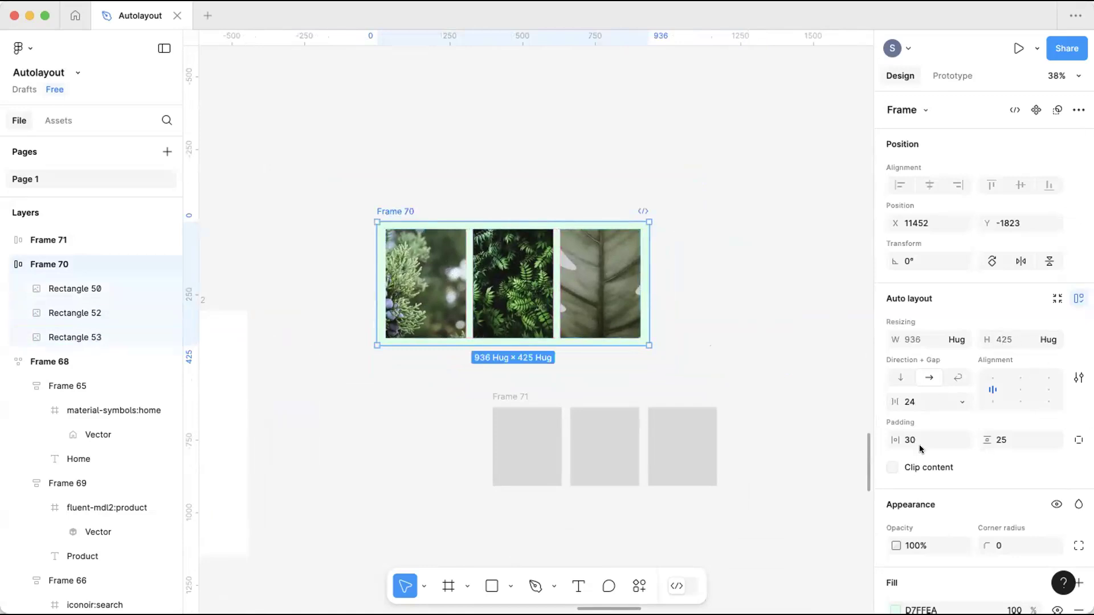
{"action": "scroll", "coordinate": [644, 400], "scroll_direction": "down", "scroll_amount": 5}
{"action": "scroll", "coordinate": [644, 401], "scroll_direction": "right", "scroll_amount": 3}
{"action": "left_click", "coordinate": [410, 237]}
{"action": "scroll", "coordinate": [413, 234], "scroll_direction": "up", "scroll_amount": 4}
{"action": "left_click", "coordinate": [442, 257]}
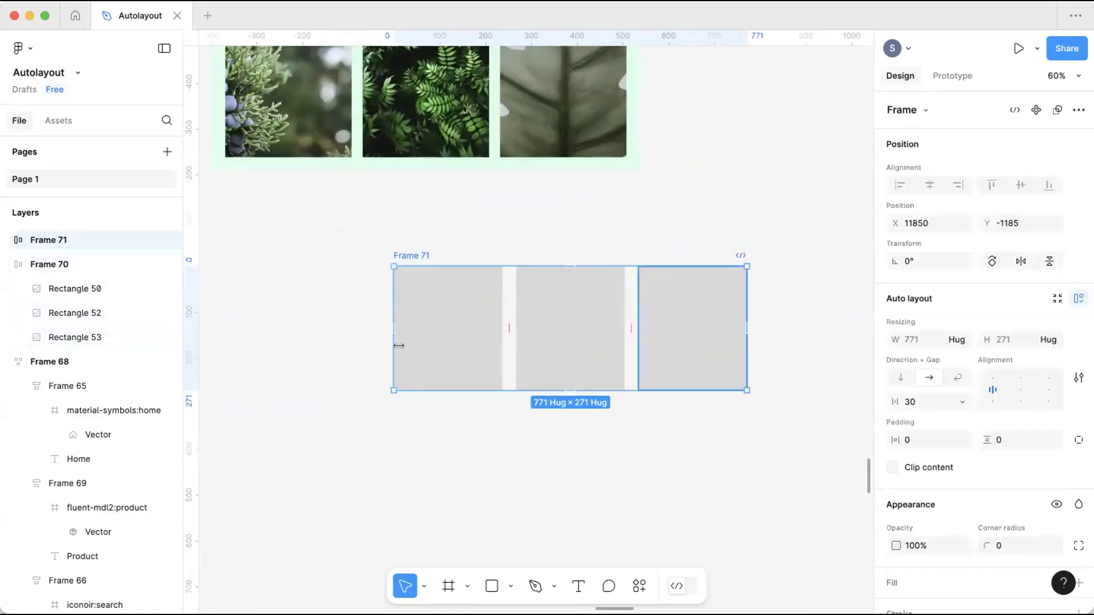
{"action": "scroll", "coordinate": [741, 308], "scroll_direction": "up", "scroll_amount": 3}
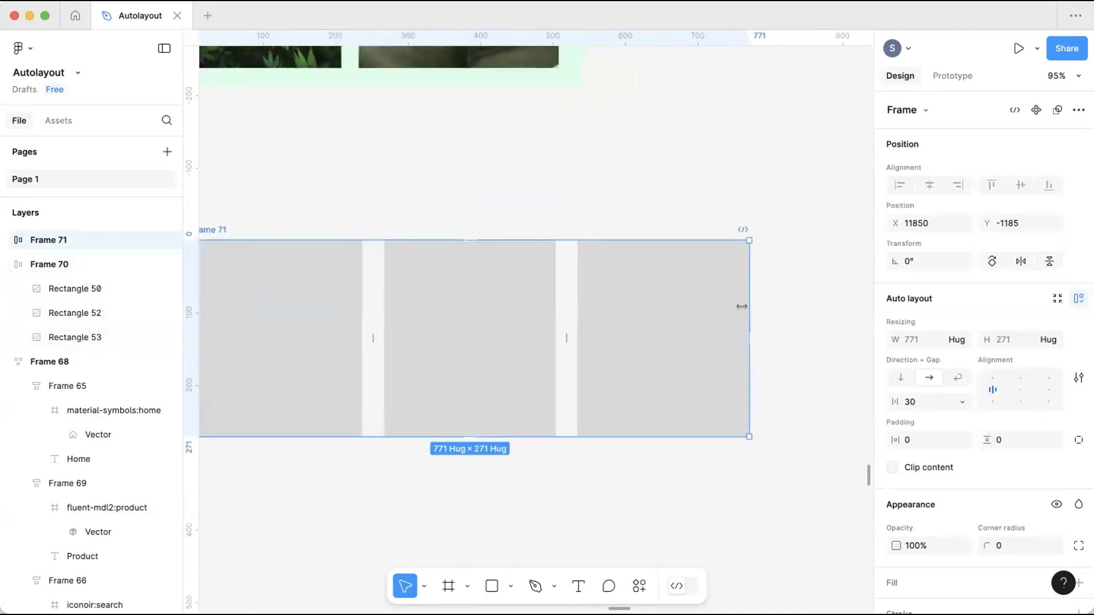
{"action": "scroll", "coordinate": [750, 337], "scroll_direction": "down", "scroll_amount": 4}
{"action": "scroll", "coordinate": [684, 313], "scroll_direction": "up", "scroll_amount": 2}
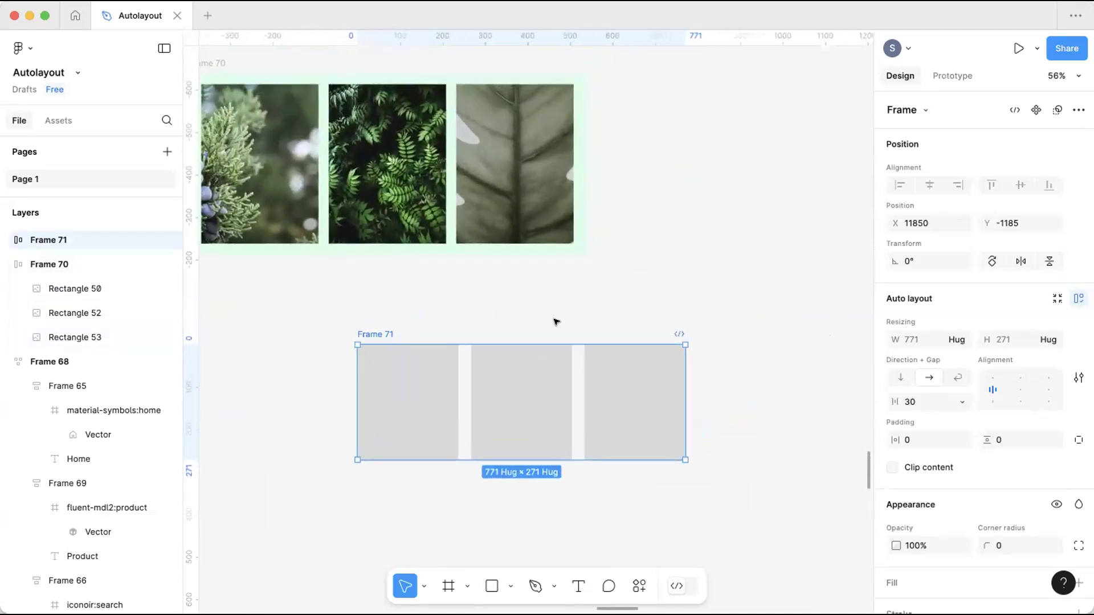
Move the grey rectangle frame farther from the images, to X 12431 and Y -850.
{"action": "scroll", "coordinate": [554, 319], "scroll_direction": "down", "scroll_amount": 4}
{"action": "scroll", "coordinate": [550, 319], "scroll_direction": "left", "scroll_amount": 1}
{"action": "left_click", "coordinate": [544, 310]}
{"action": "left_click_drag", "start_coordinate": [506, 323], "coordinate": [590, 387]}
{"action": "left_click", "coordinate": [554, 293]}
{"action": "scroll", "coordinate": [503, 247], "scroll_direction": "up", "scroll_amount": 3}
{"action": "scroll", "coordinate": [445, 250], "scroll_direction": "up", "scroll_amount": 1}
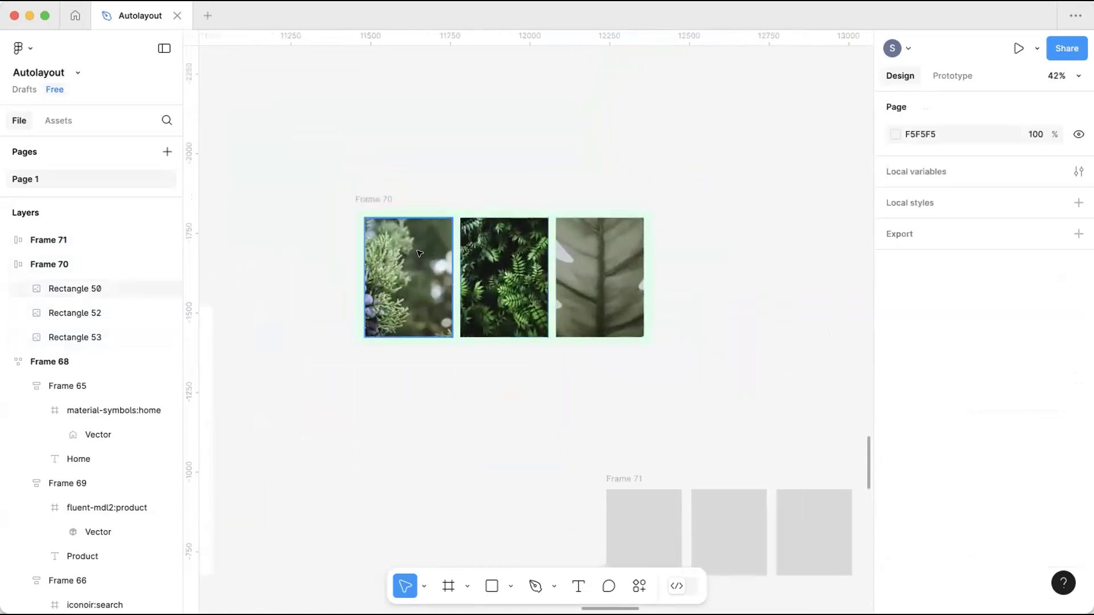
Select all three images in the frame and review their width resizing options, such as fixed width and fill container.
{"action": "left_click", "coordinate": [419, 253]}
{"action": "left_click", "coordinate": [501, 267], "text": "shift"}
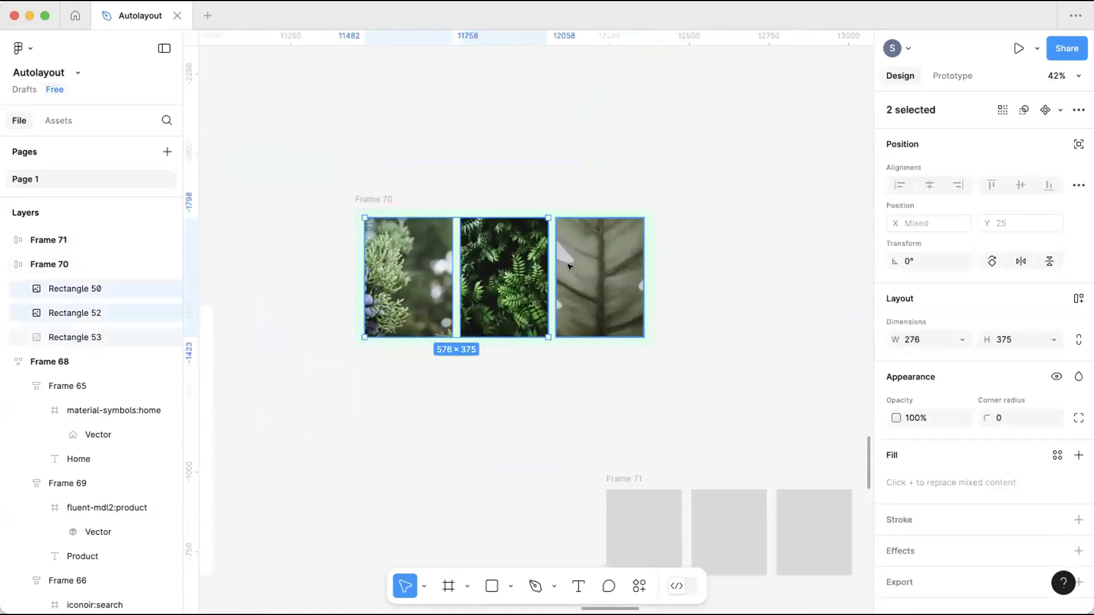
{"action": "left_click", "coordinate": [570, 266], "text": "shift"}
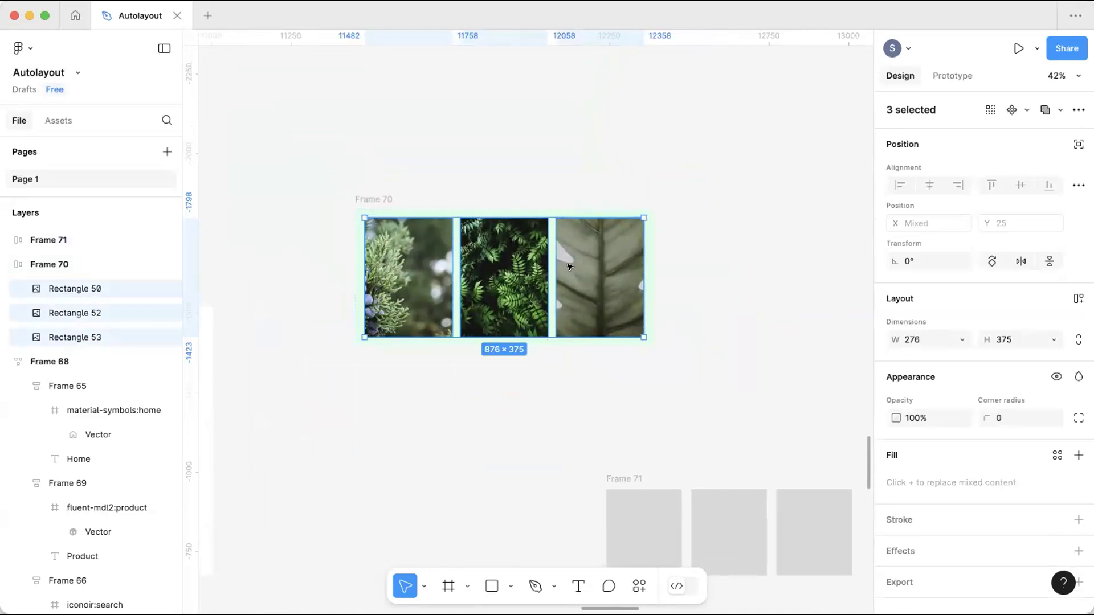
{"action": "right_click", "coordinate": [567, 266]}
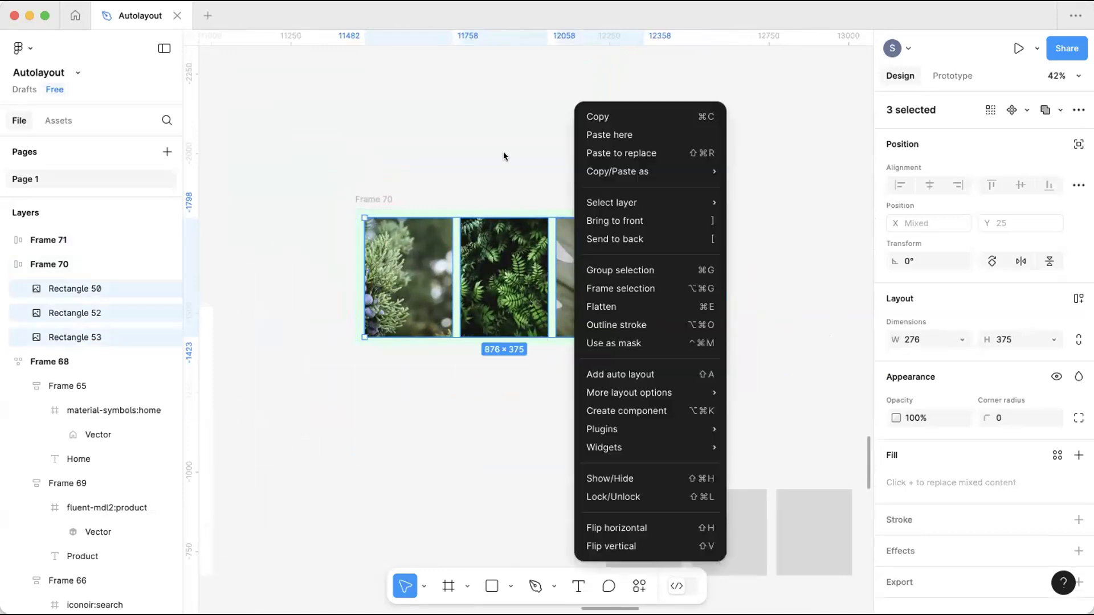
{"action": "mouse_move", "coordinate": [650, 171]}
{"action": "left_click", "coordinate": [758, 325]}
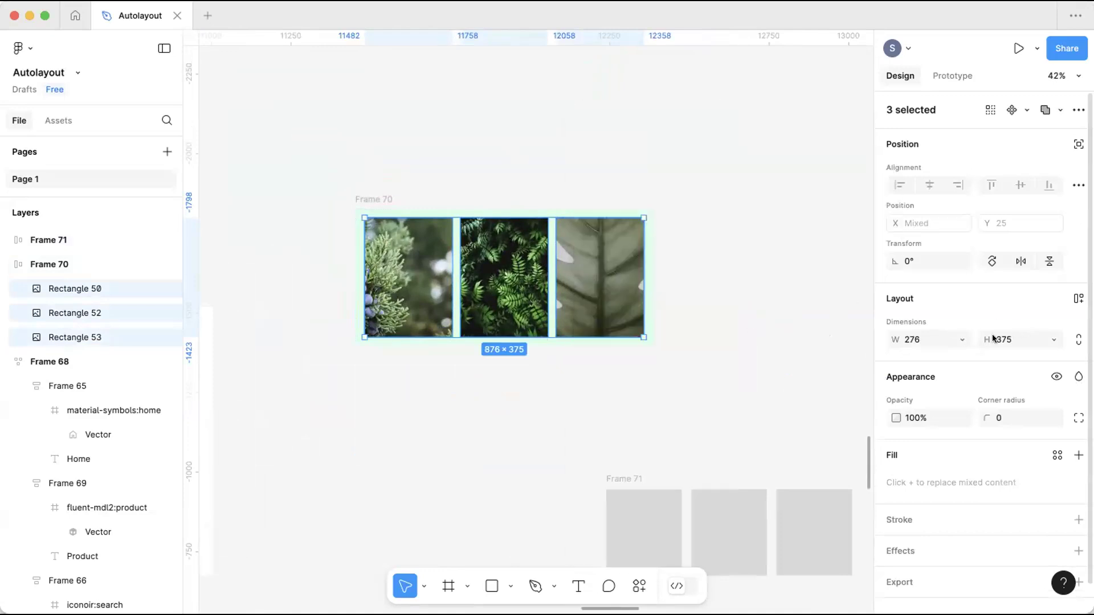
{"action": "left_click", "coordinate": [962, 340]}
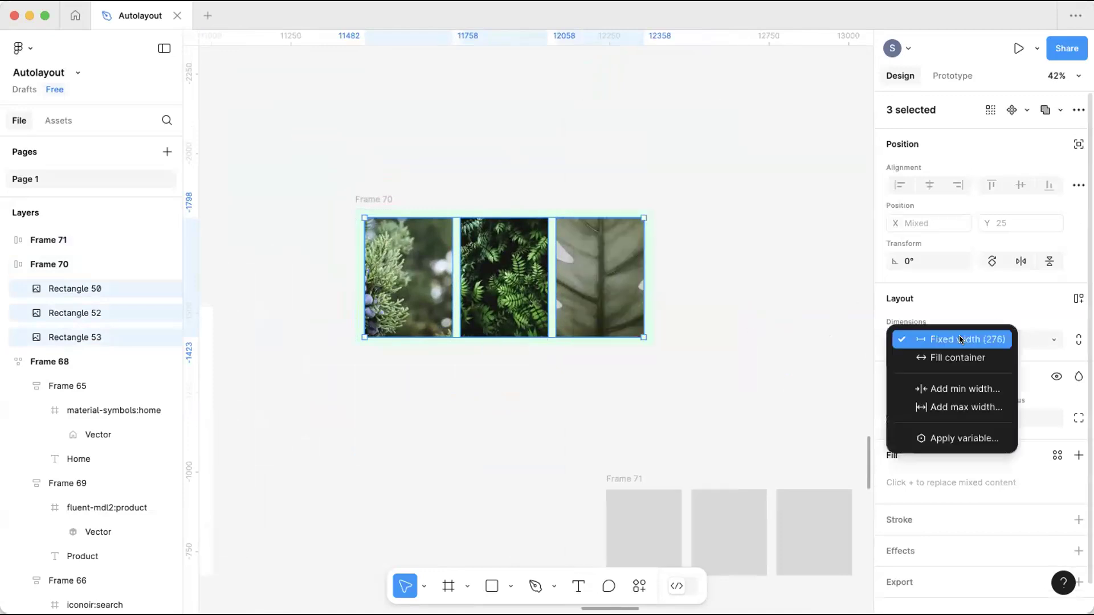
{"action": "left_click", "coordinate": [716, 244]}
{"action": "left_click", "coordinate": [700, 259]}
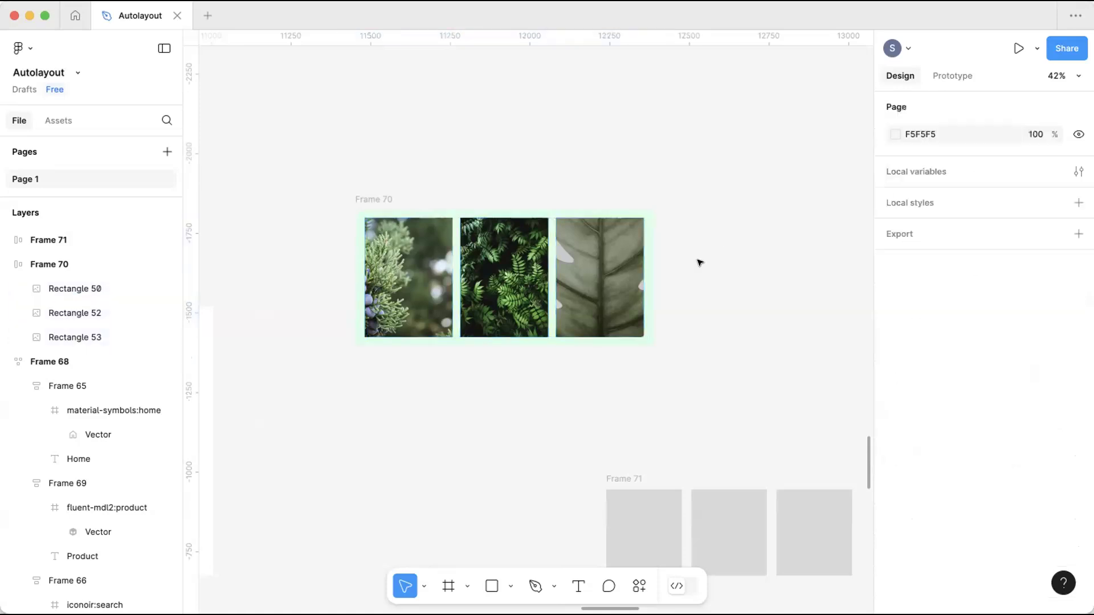
Compare the auto layout settings of the grey rectangle frame and the image frame.
{"action": "scroll", "coordinate": [700, 258], "scroll_direction": "down", "scroll_amount": 4}
{"action": "scroll", "coordinate": [700, 257], "scroll_direction": "right", "scroll_amount": 2}
{"action": "scroll", "coordinate": [700, 257], "scroll_direction": "right", "scroll_amount": 3}
{"action": "scroll", "coordinate": [700, 257], "scroll_direction": "down", "scroll_amount": 2}
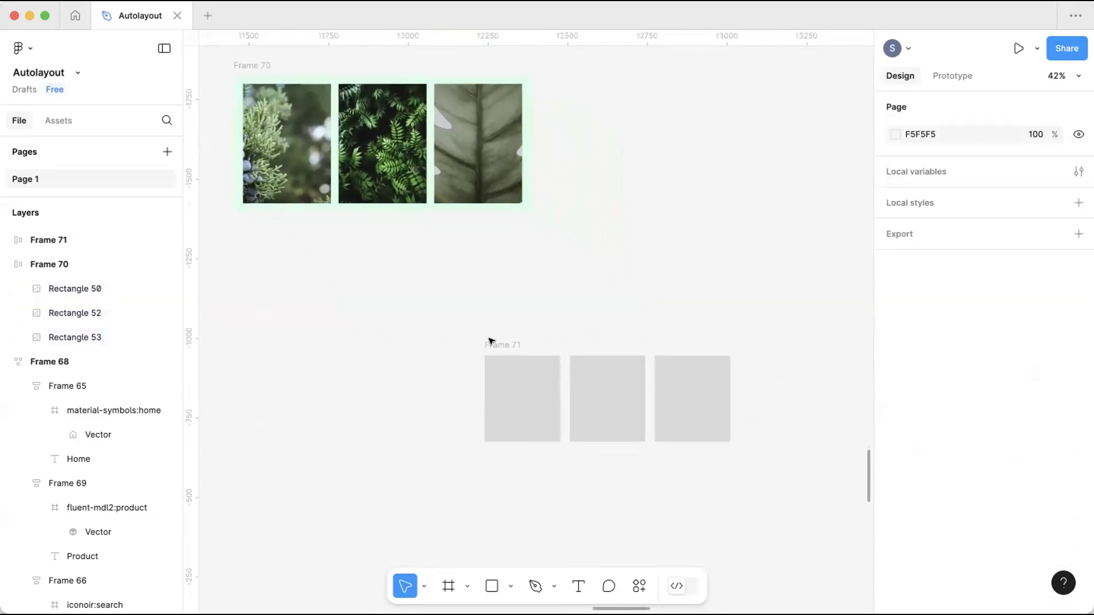
{"action": "left_click", "coordinate": [529, 349]}
{"action": "scroll", "coordinate": [547, 361], "scroll_direction": "up", "scroll_amount": 2}
{"action": "scroll", "coordinate": [368, 185], "scroll_direction": "up", "scroll_amount": 3}
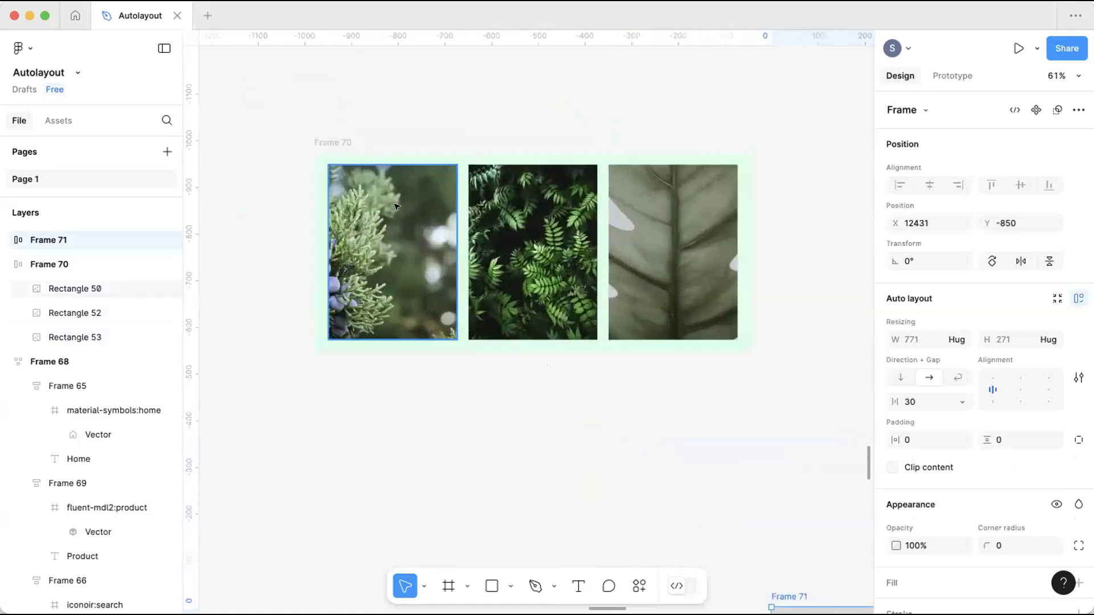
{"action": "left_click", "coordinate": [307, 158]}
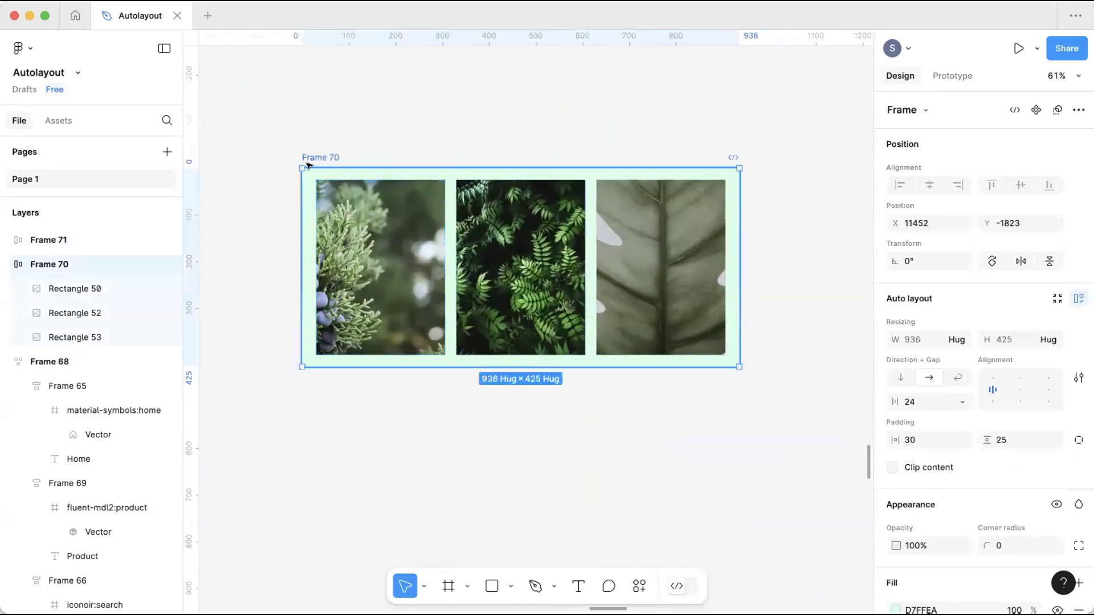
Review the width resizing options of the green image frame and the dimensions of the images inside it.
{"action": "left_click", "coordinate": [358, 222]}
{"action": "left_click", "coordinate": [499, 221]}
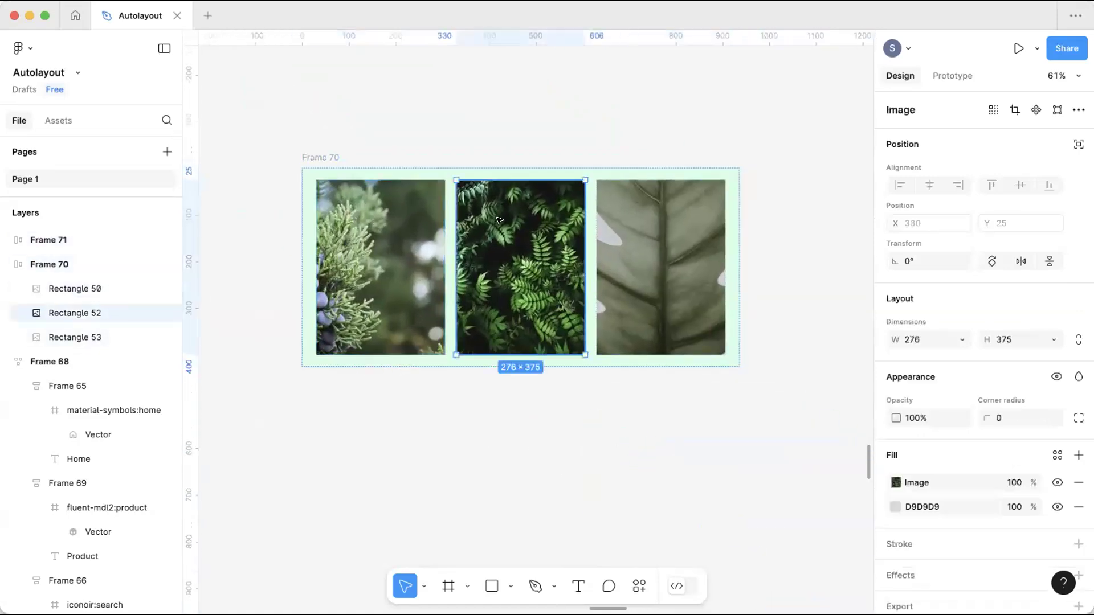
{"action": "left_click", "coordinate": [313, 155]}
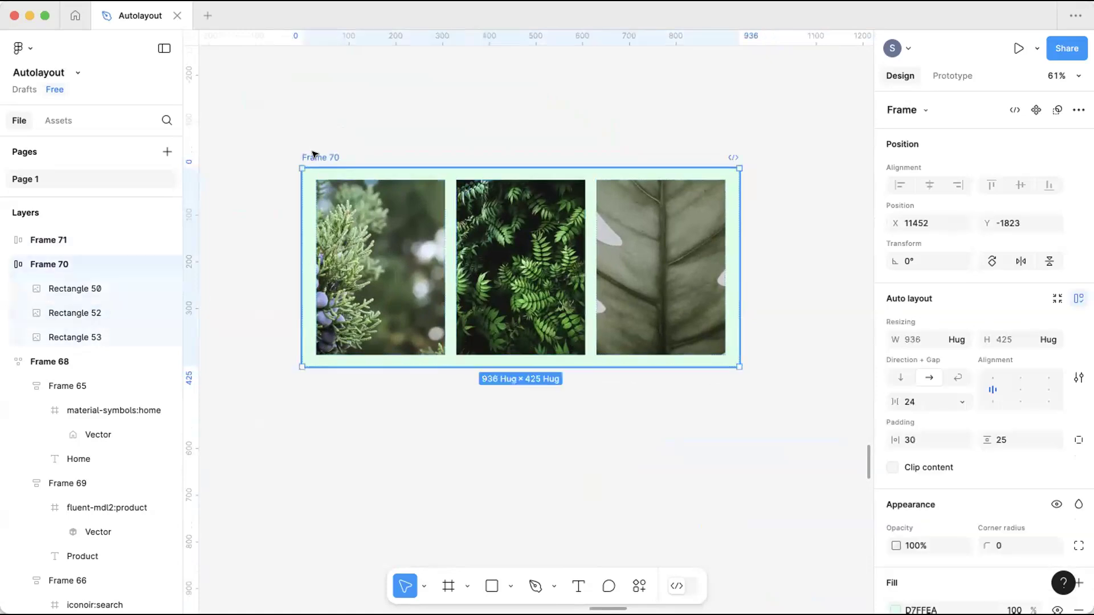
{"action": "left_click", "coordinate": [961, 339]}
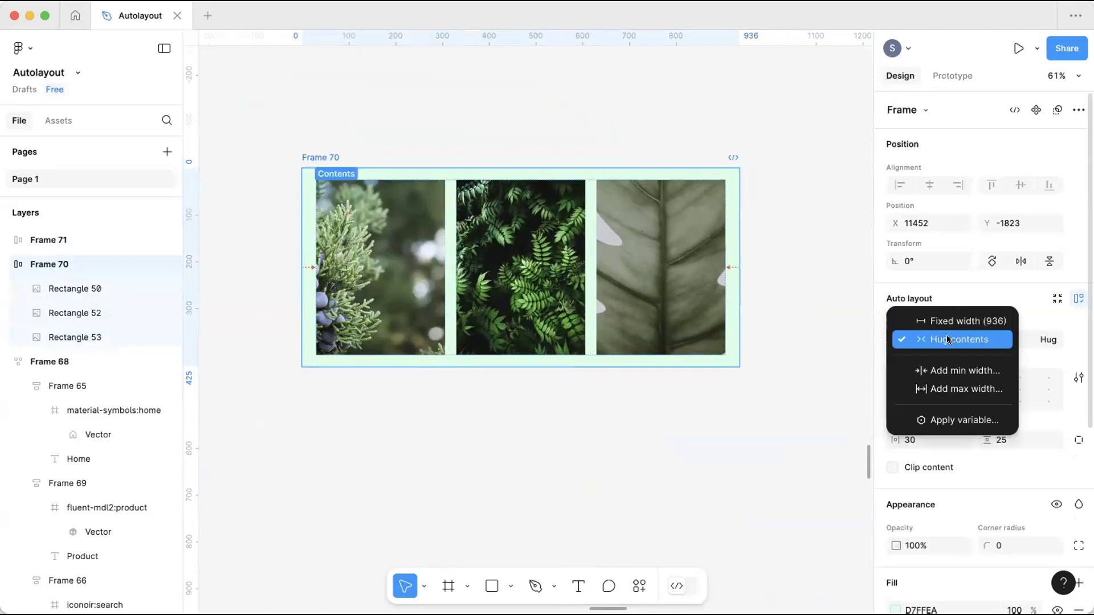
{"action": "left_click", "coordinate": [947, 341]}
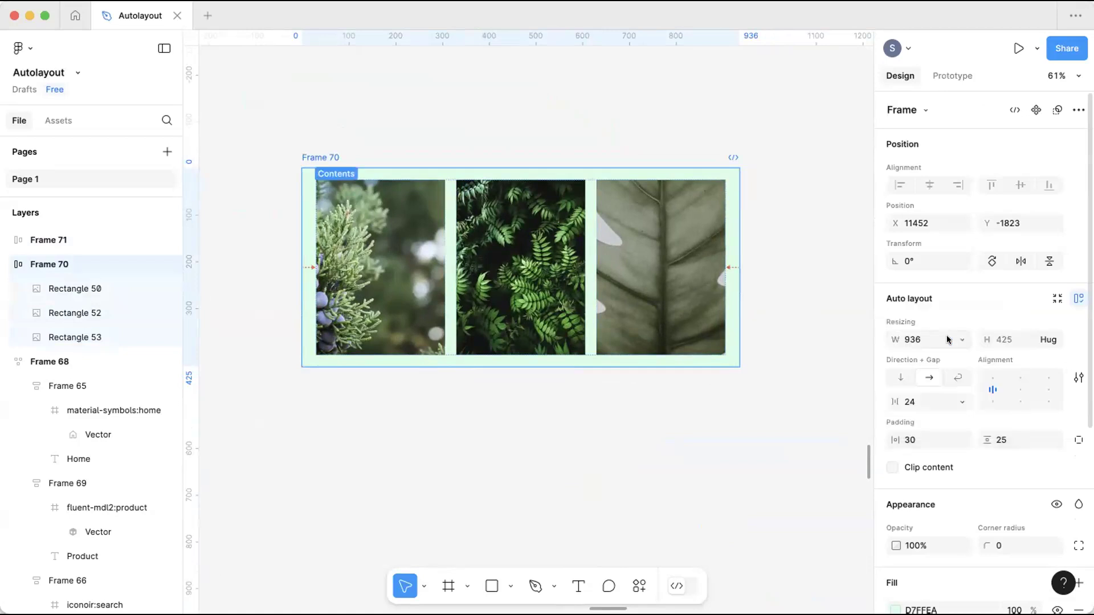
{"action": "left_click", "coordinate": [408, 276]}
{"action": "left_click", "coordinate": [532, 279]}
{"action": "left_click", "coordinate": [625, 278]}
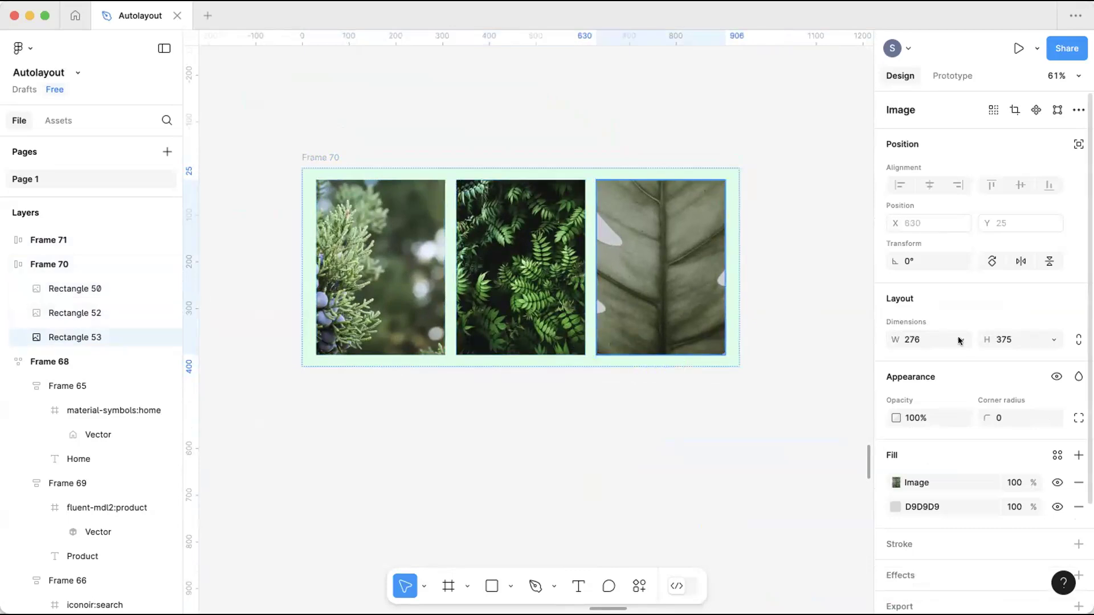
Select all three images in the green frame and set their width resizing to Fill container.
{"action": "left_click", "coordinate": [403, 238]}
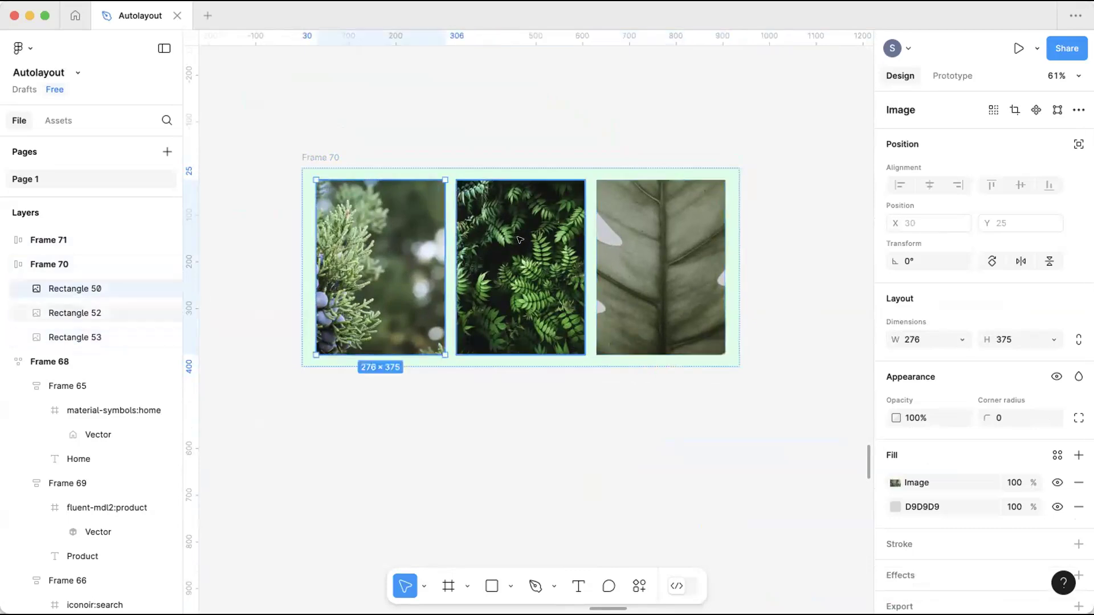
{"action": "left_click", "coordinate": [533, 238], "text": "shift"}
{"action": "left_click", "coordinate": [655, 256], "text": "shift"}
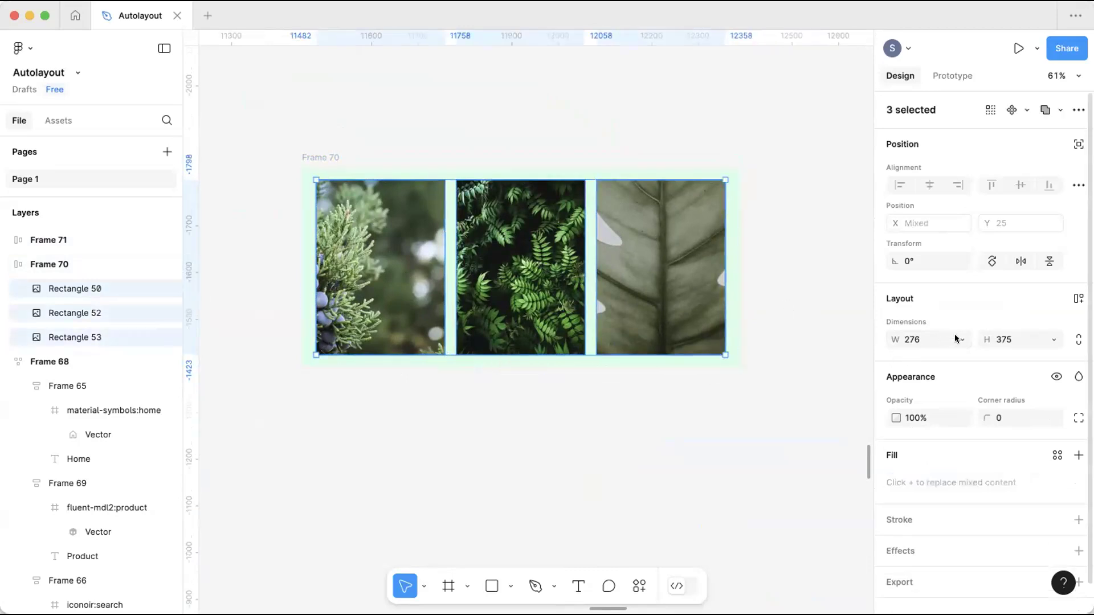
{"action": "left_click", "coordinate": [961, 340]}
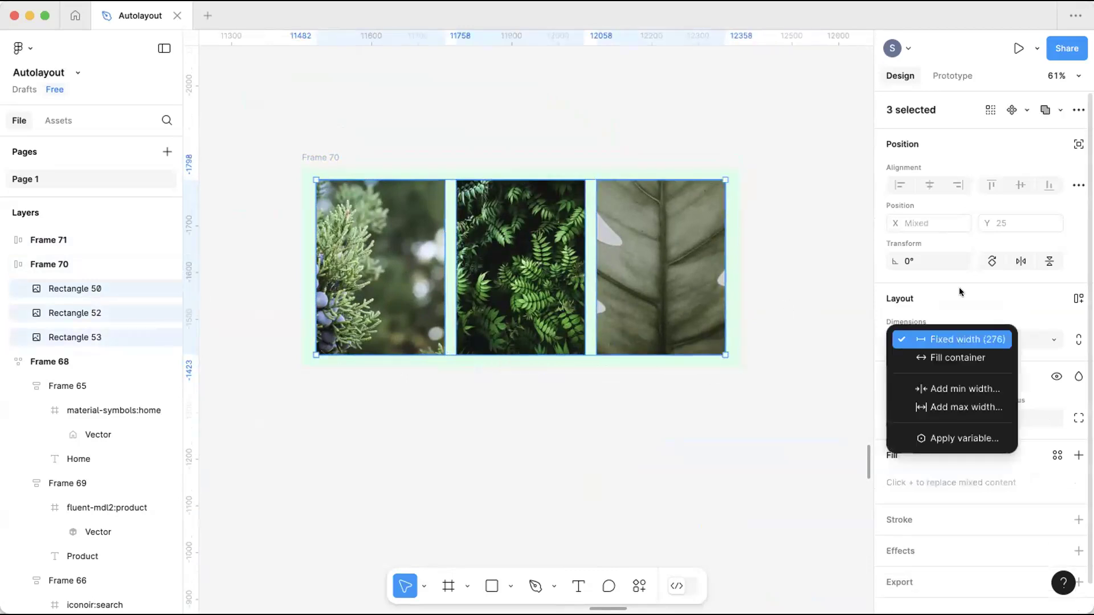
{"action": "left_click", "coordinate": [935, 359]}
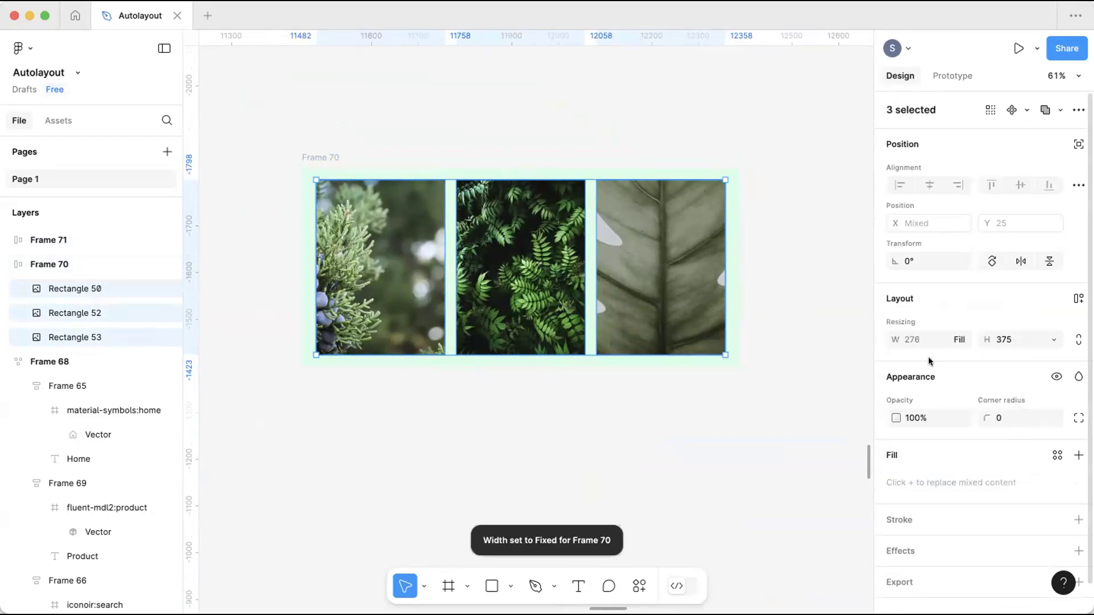
{"action": "left_click", "coordinate": [959, 339]}
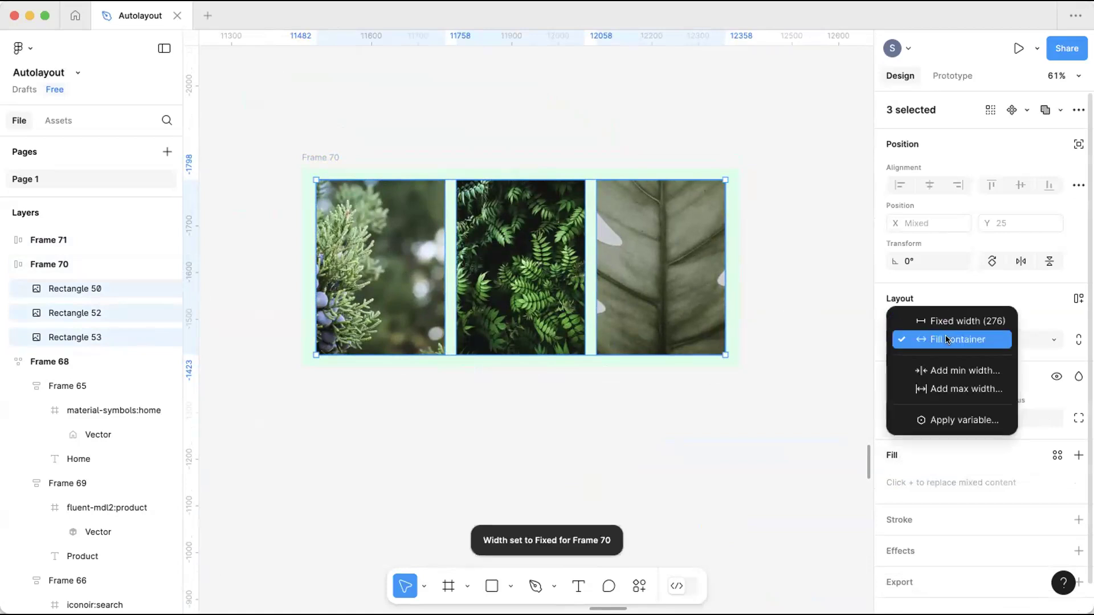
{"action": "left_click", "coordinate": [945, 338]}
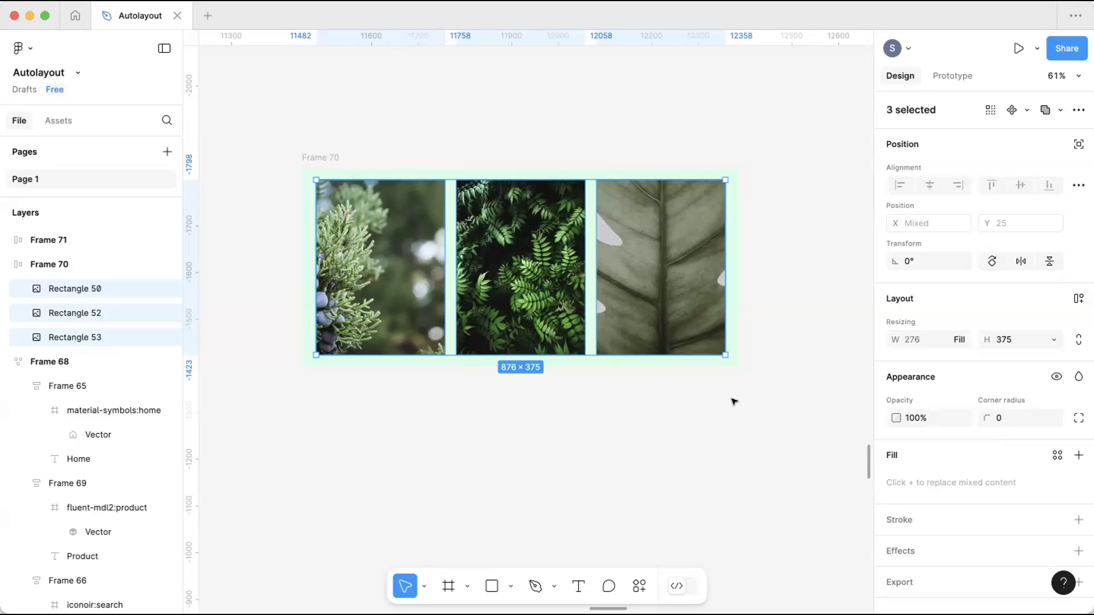
{"action": "left_click", "coordinate": [732, 400]}
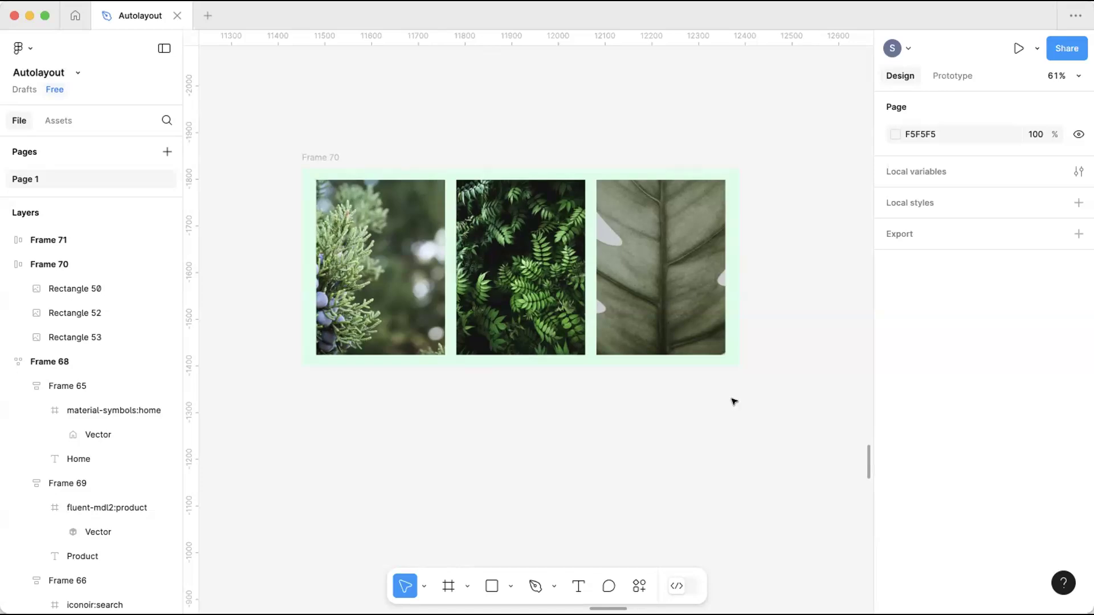
Examine the width and height resizing settings of the green image frame and its individual images.
{"action": "left_click", "coordinate": [318, 159]}
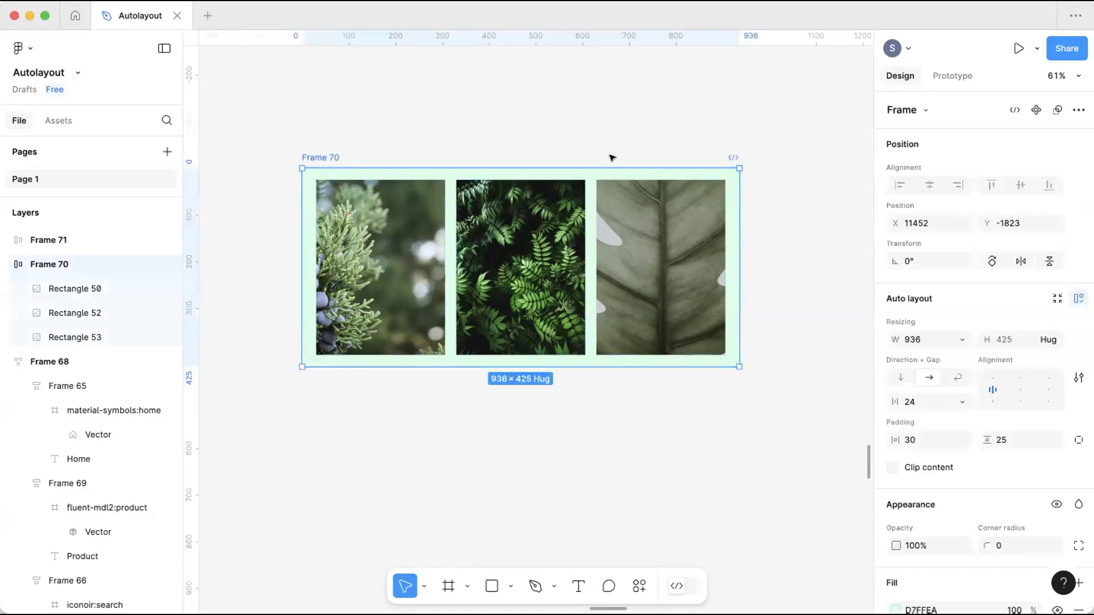
{"action": "scroll", "coordinate": [517, 212], "scroll_direction": "down", "scroll_amount": 5}
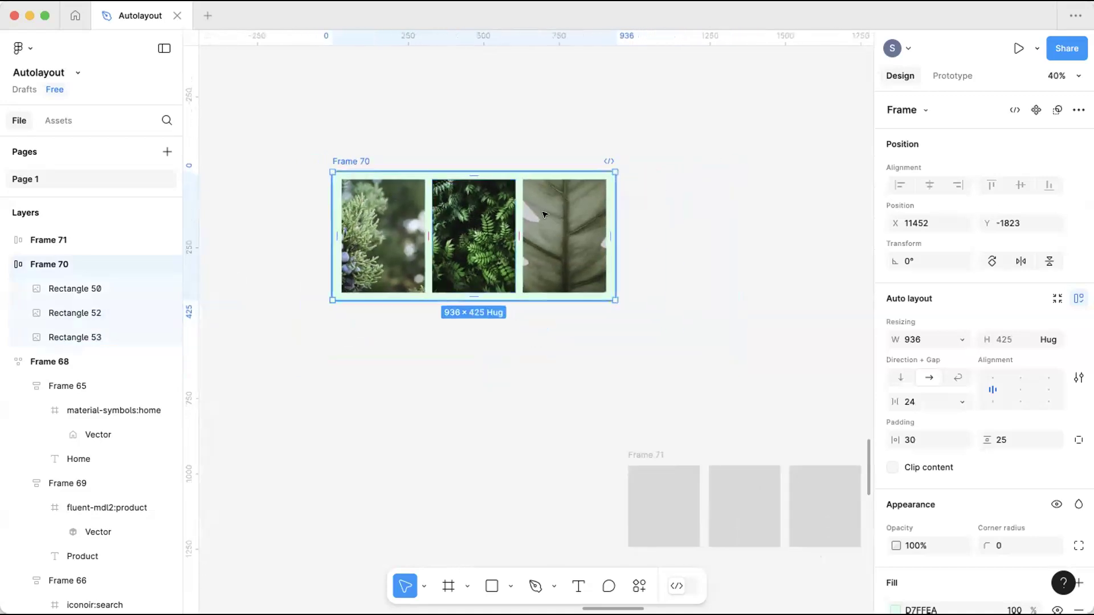
{"action": "scroll", "coordinate": [325, 181], "scroll_direction": "up", "scroll_amount": 2}
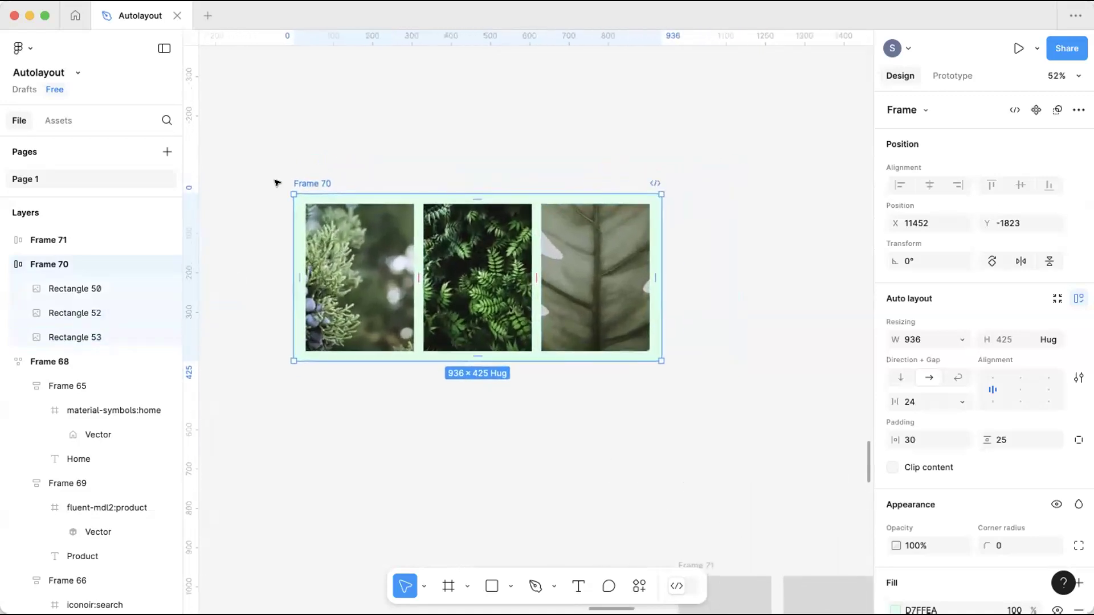
{"action": "scroll", "coordinate": [398, 228], "scroll_direction": "up", "scroll_amount": 1}
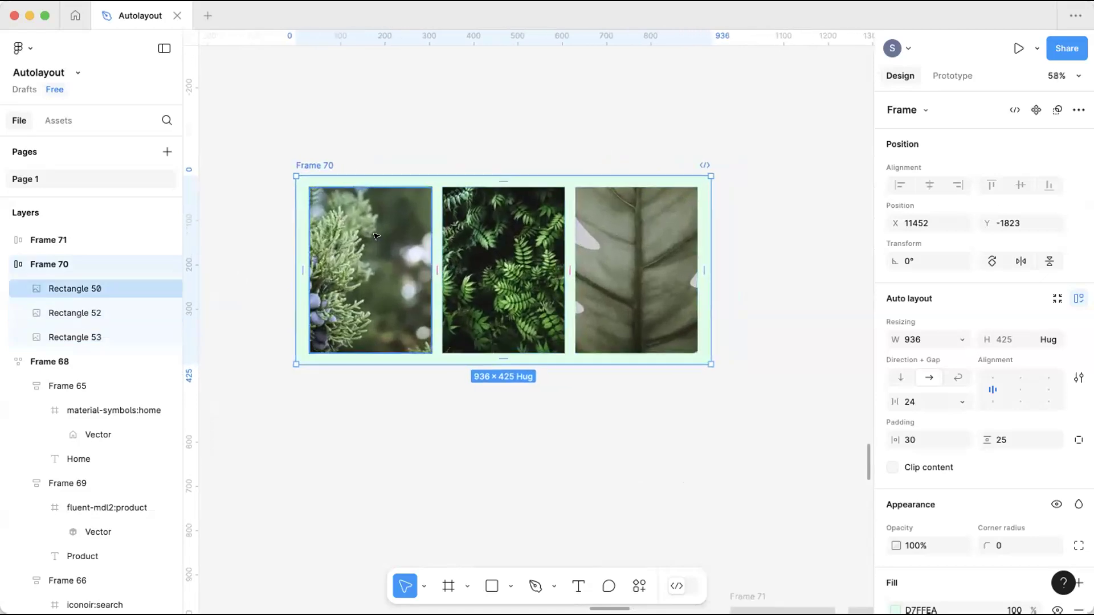
{"action": "left_click", "coordinate": [456, 232]}
{"action": "left_click", "coordinate": [553, 236]}
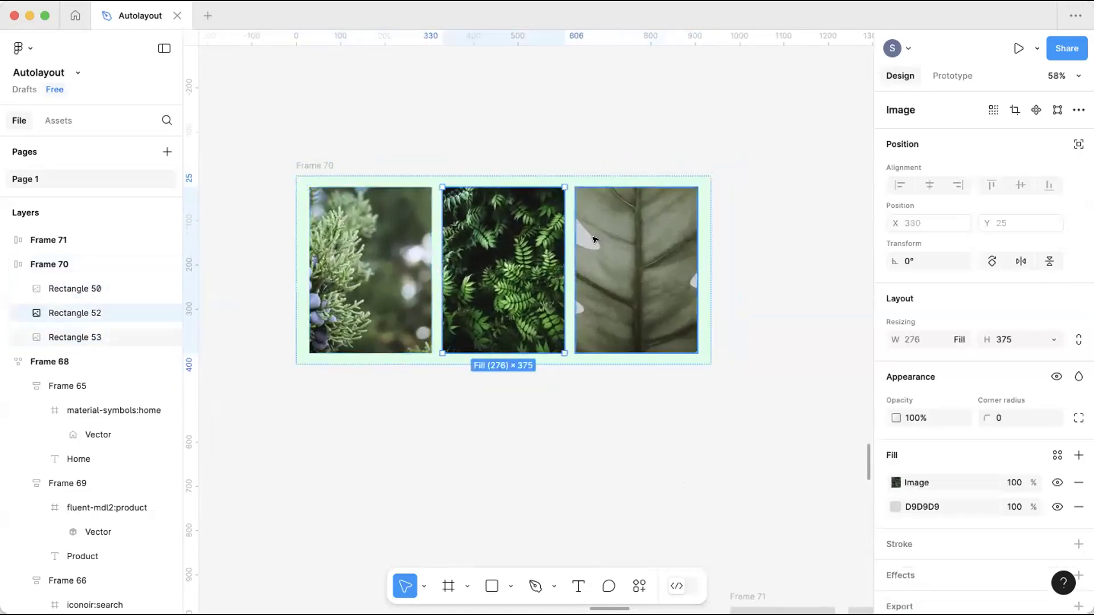
{"action": "left_click", "coordinate": [604, 239]}
{"action": "left_click", "coordinate": [392, 142]}
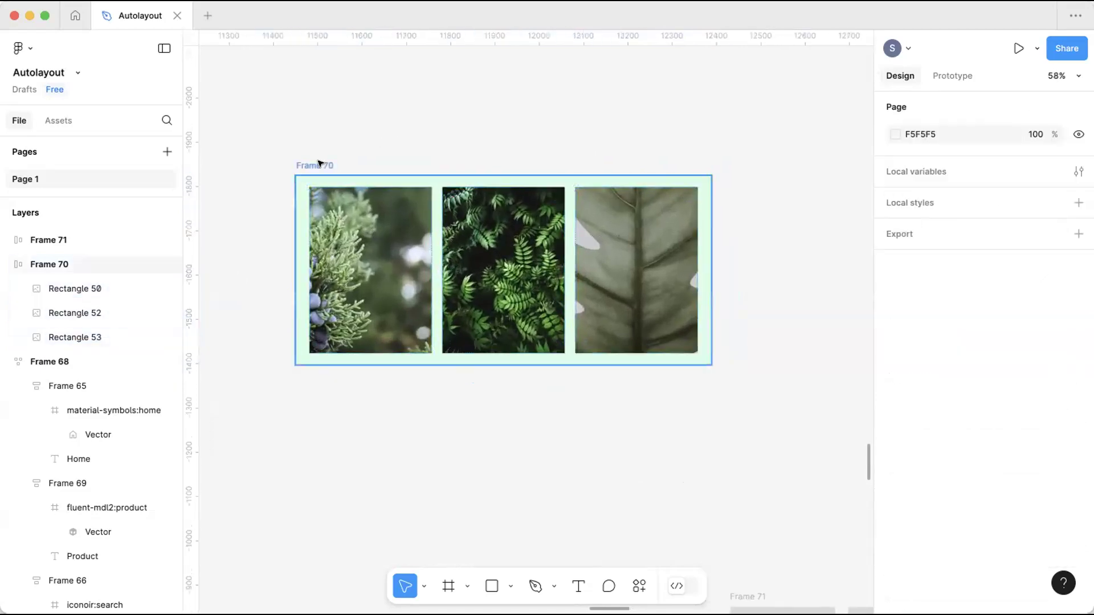
{"action": "left_click", "coordinate": [301, 167]}
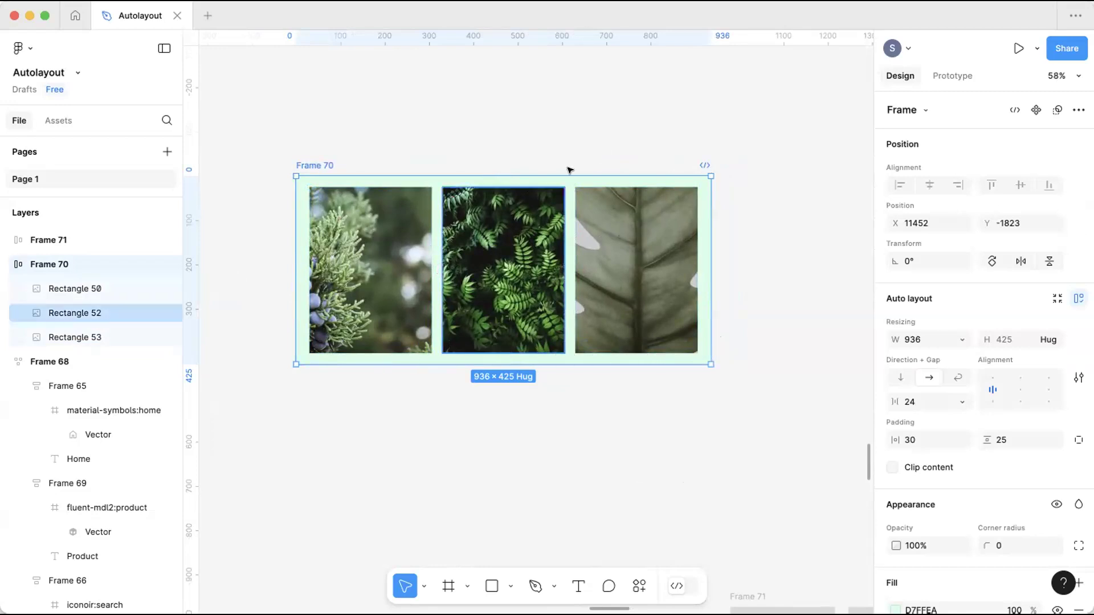
Stretch the image frame to a width of about 1513 and shrink it to about 1219 to resize its images.
{"action": "scroll", "coordinate": [406, 222], "scroll_direction": "down", "scroll_amount": 3}
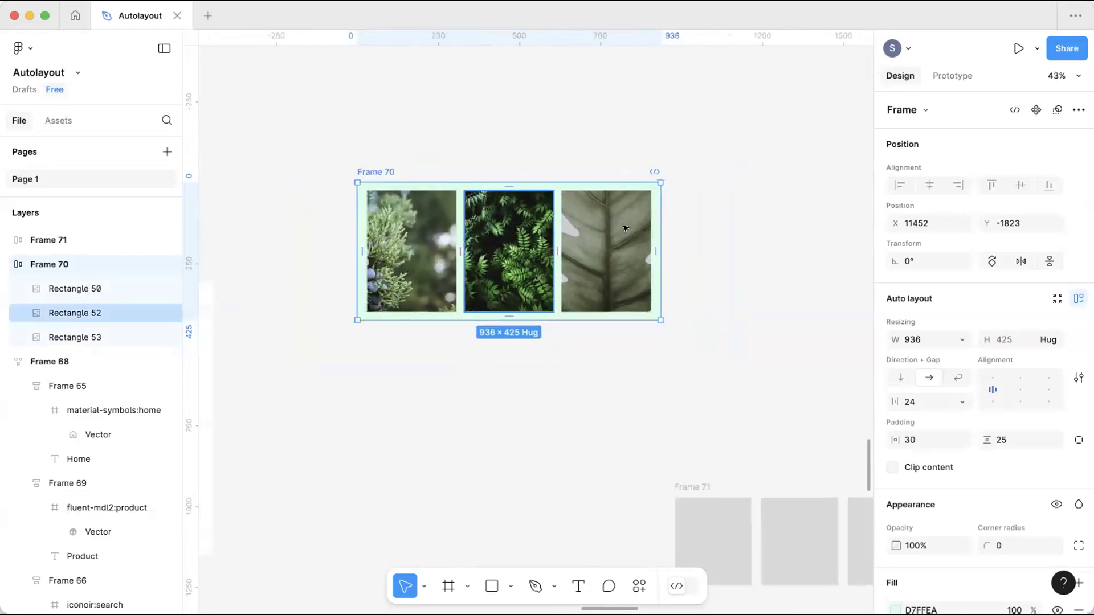
{"action": "left_click_drag", "start_coordinate": [630, 223], "coordinate": [812, 238]}
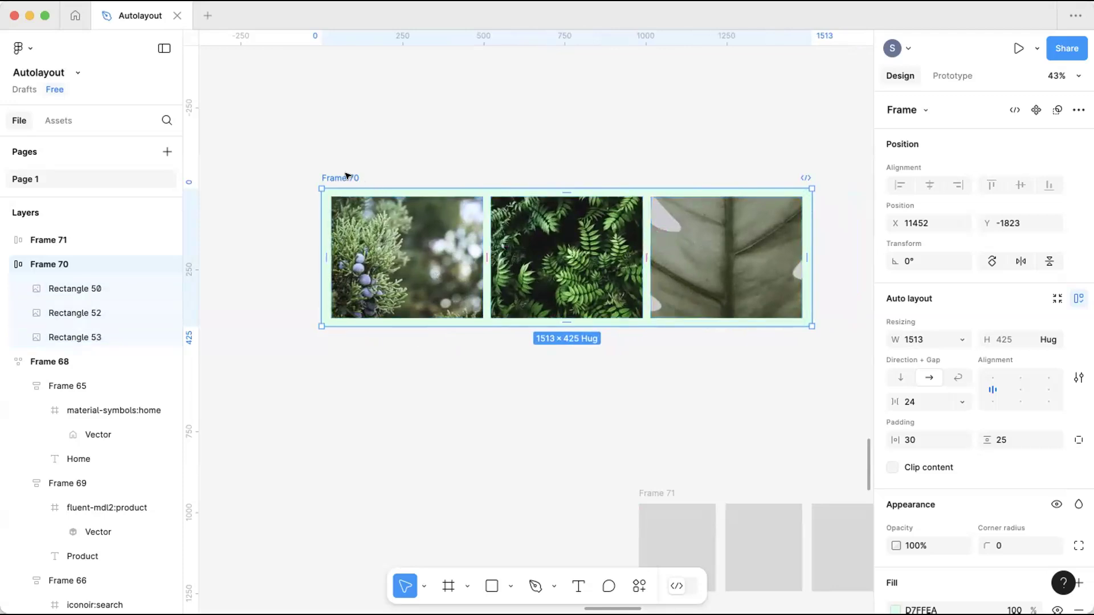
{"action": "left_click_drag", "start_coordinate": [807, 234], "coordinate": [546, 245]}
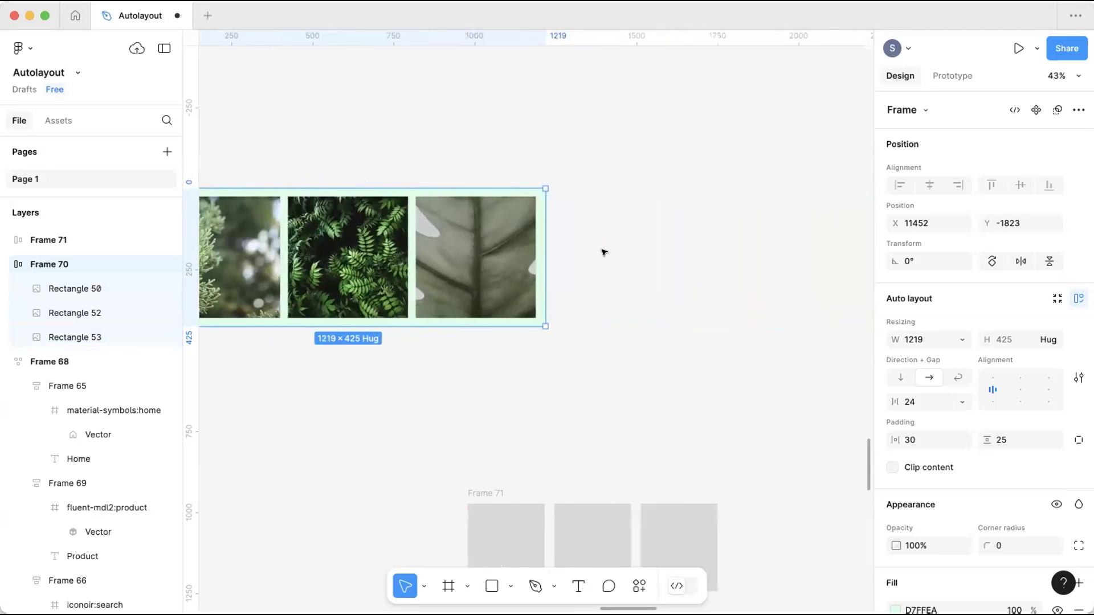
Move the grey rectangle frame directly below the image frame, to X 11584 and Y -1085, and deselect it.
{"action": "scroll", "coordinate": [615, 261], "scroll_direction": "down", "scroll_amount": 1}
{"action": "scroll", "coordinate": [615, 260], "scroll_direction": "down", "scroll_amount": 3}
{"action": "scroll", "coordinate": [615, 261], "scroll_direction": "left", "scroll_amount": 2}
{"action": "scroll", "coordinate": [602, 302], "scroll_direction": "up", "scroll_amount": 2}
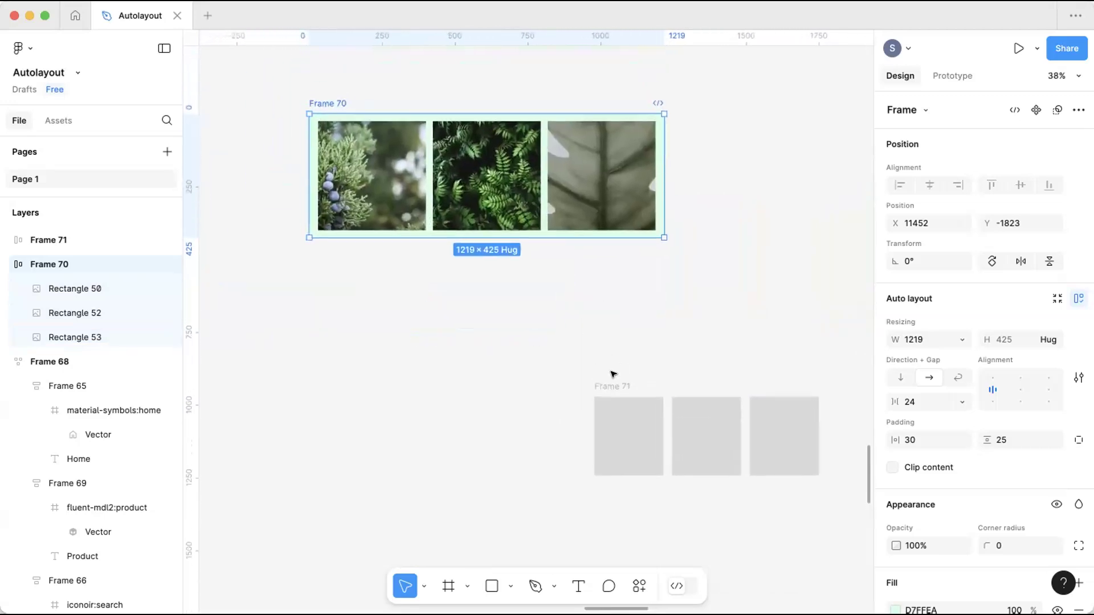
{"action": "left_click_drag", "start_coordinate": [606, 386], "coordinate": [339, 311]}
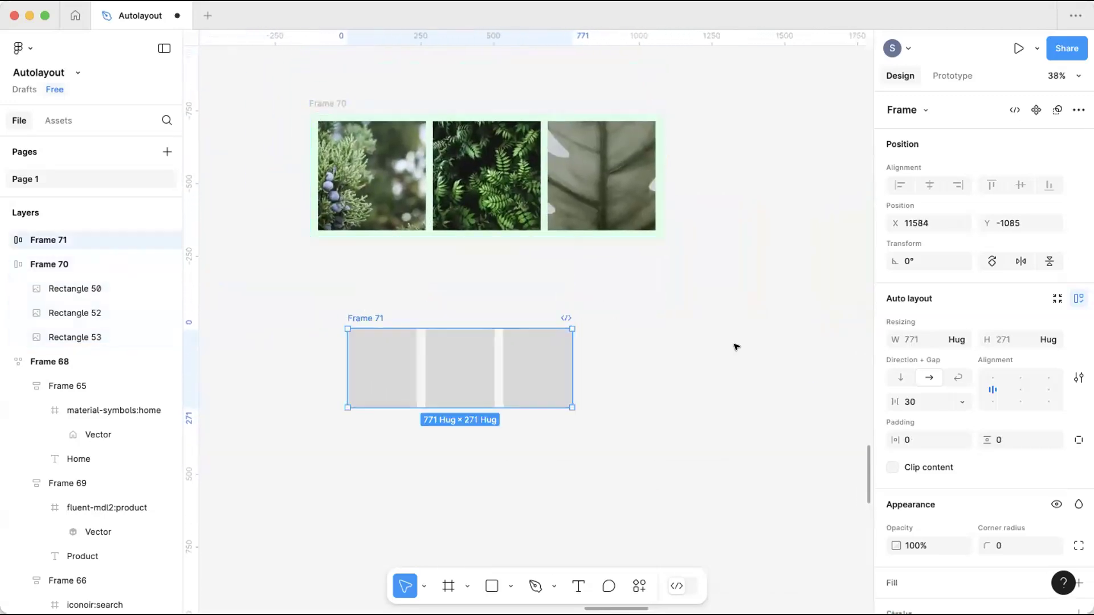
{"action": "left_click", "coordinate": [735, 346]}
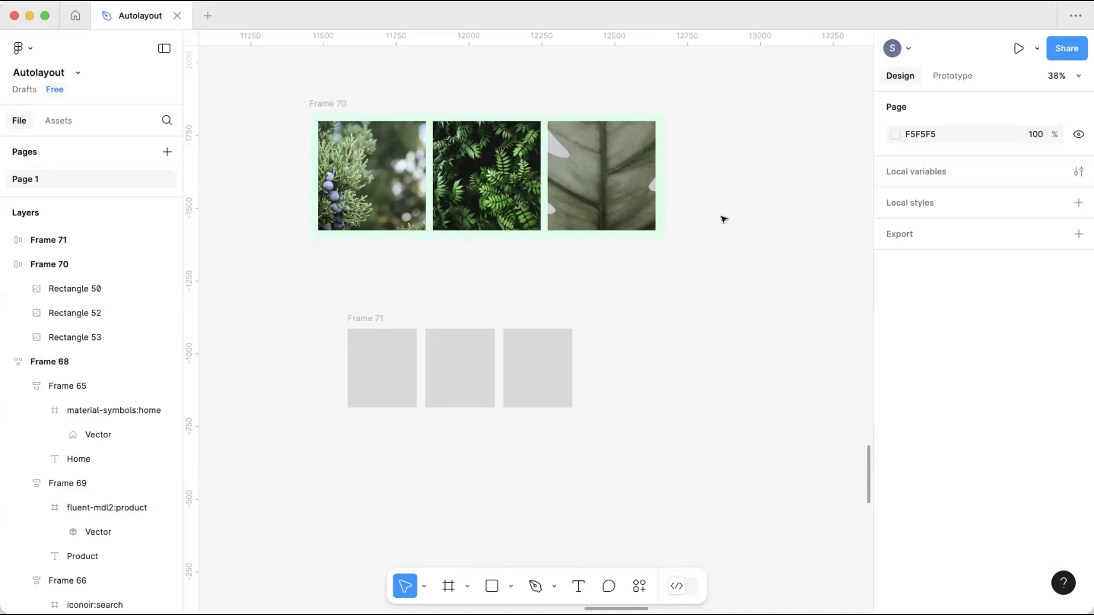
Add an iPhone 13 & 14 frame (390 × 844) on the empty canvas beside the existing frames.
{"action": "scroll", "coordinate": [535, 275], "scroll_direction": "right", "scroll_amount": 3}
{"action": "scroll", "coordinate": [534, 276], "scroll_direction": "down", "scroll_amount": 6}
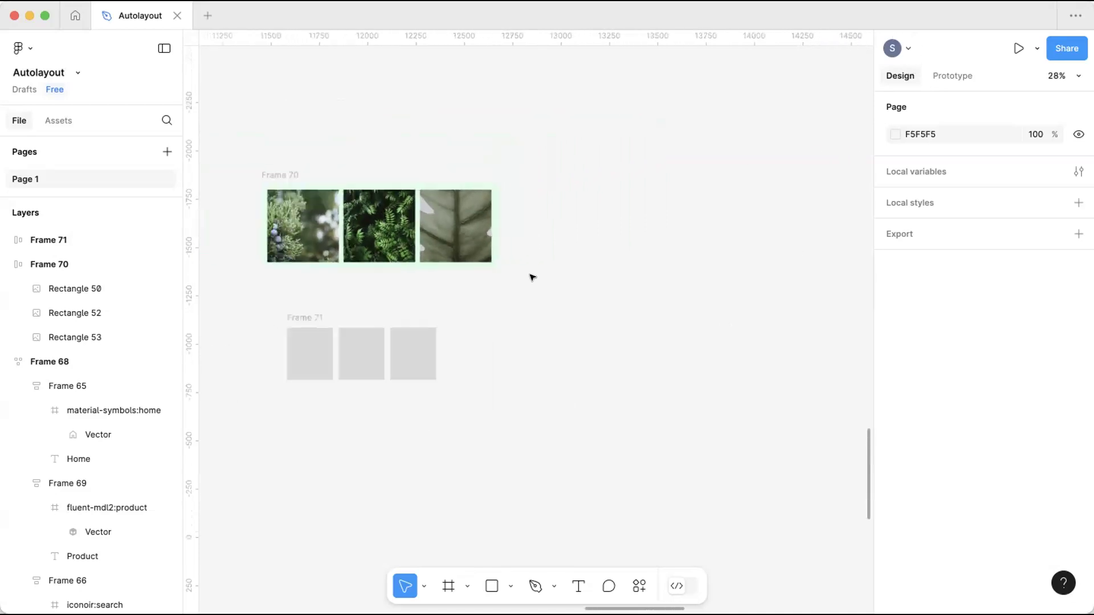
{"action": "left_click", "coordinate": [449, 586]}
{"action": "left_click", "coordinate": [930, 354]}
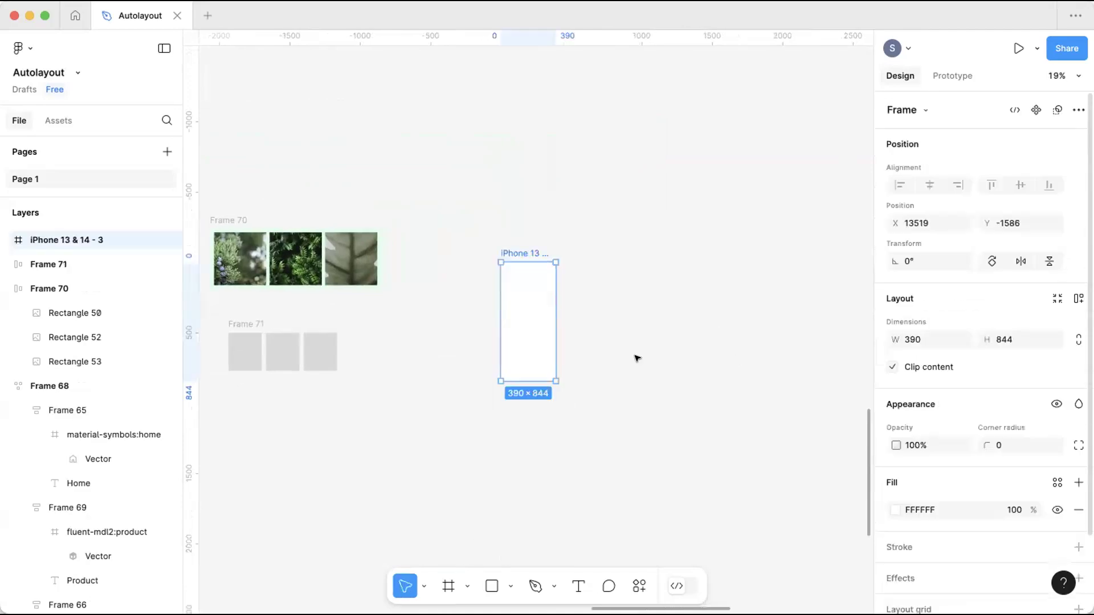
Add a MacBook Pro 16" frame (1728 × 1117) and place it beside the iPhone frame at X 14089, Y -1611.
{"action": "key", "text": "f"}
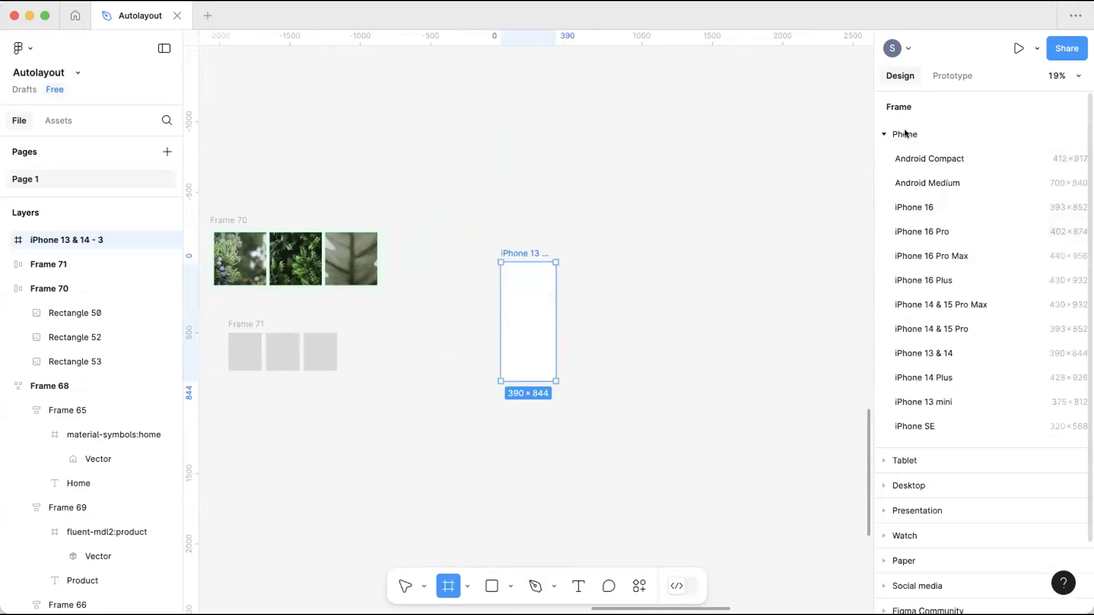
{"action": "left_click", "coordinate": [905, 134]}
{"action": "left_click", "coordinate": [909, 184]}
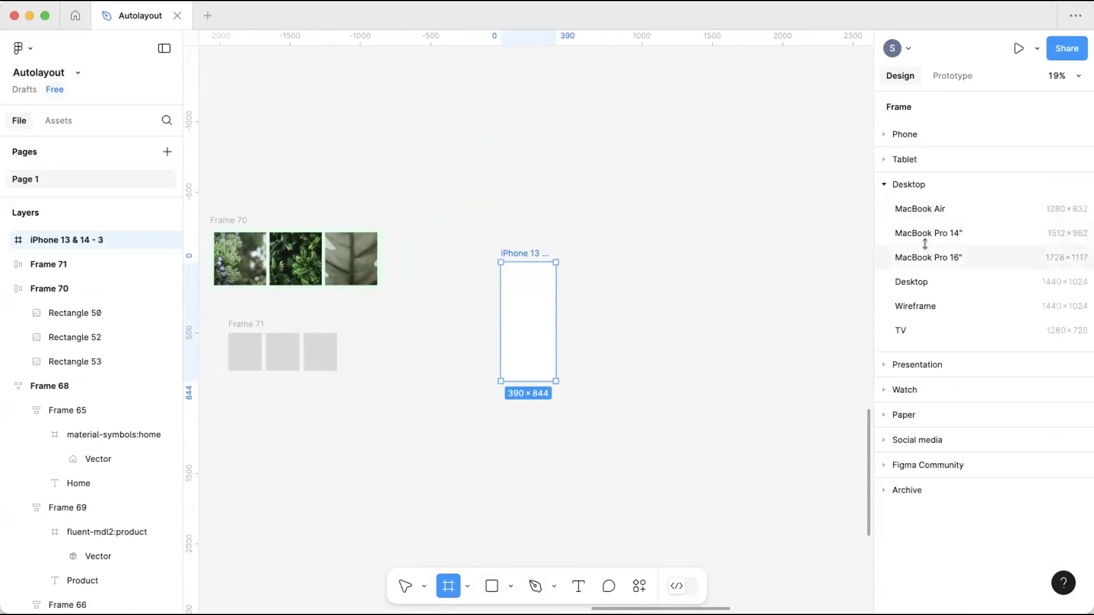
{"action": "left_click", "coordinate": [926, 257]}
{"action": "left_click_drag", "start_coordinate": [604, 253], "coordinate": [606, 244]}
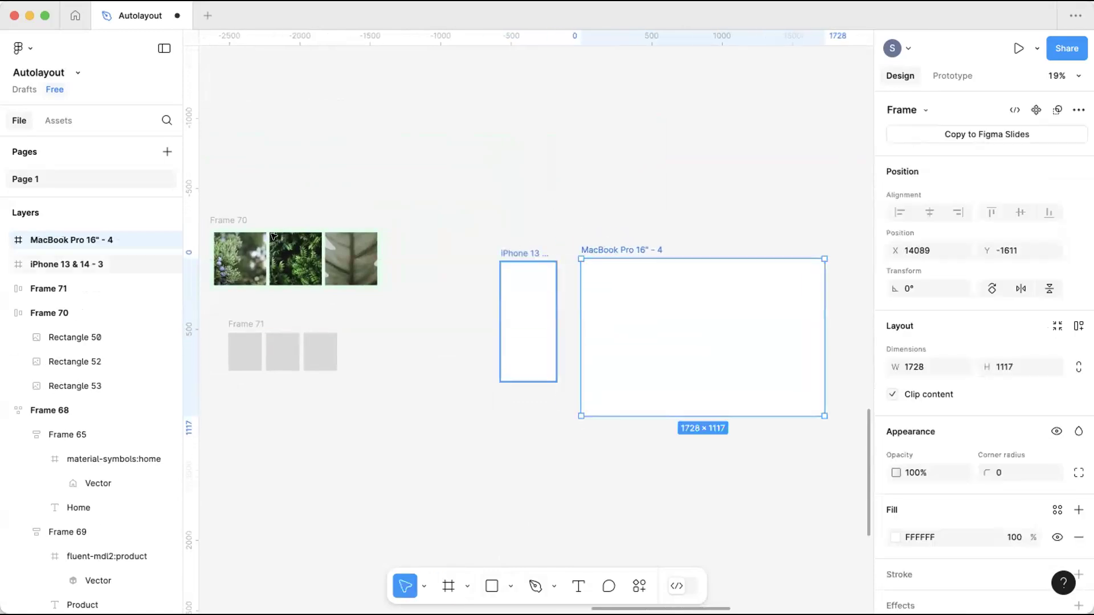
Move the image frame into the iPhone frame, narrow it to a width of 300 and position it at X 45, Y 42.
{"action": "left_click_drag", "start_coordinate": [230, 217], "coordinate": [431, 198]}
{"action": "left_click_drag", "start_coordinate": [386, 171], "coordinate": [519, 275]}
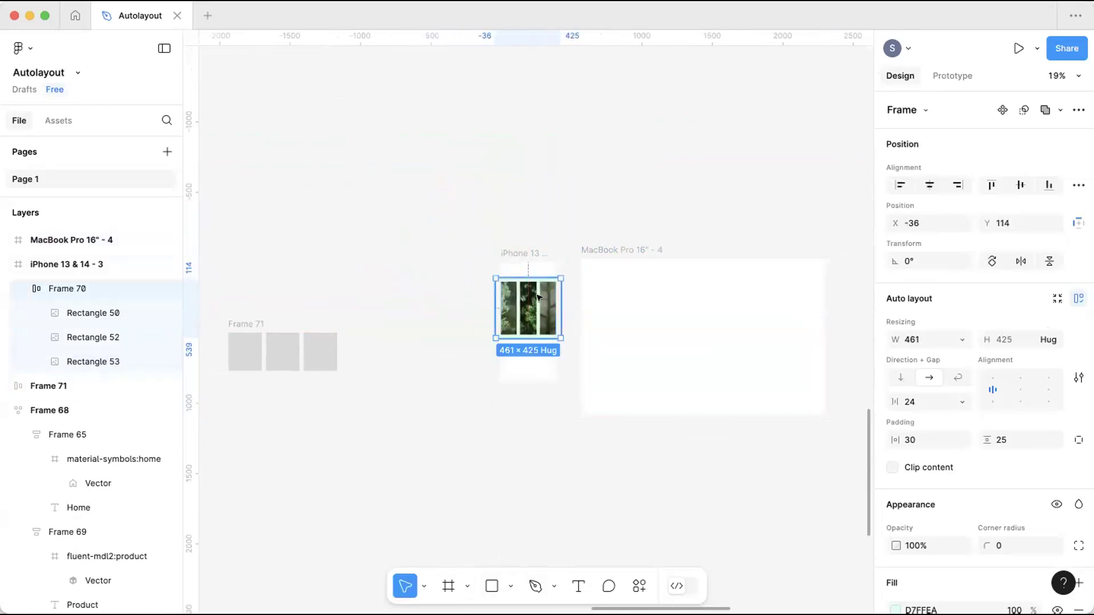
{"action": "scroll", "coordinate": [584, 292], "scroll_direction": "up", "scroll_amount": 5}
{"action": "left_click_drag", "start_coordinate": [584, 292], "coordinate": [508, 273]}
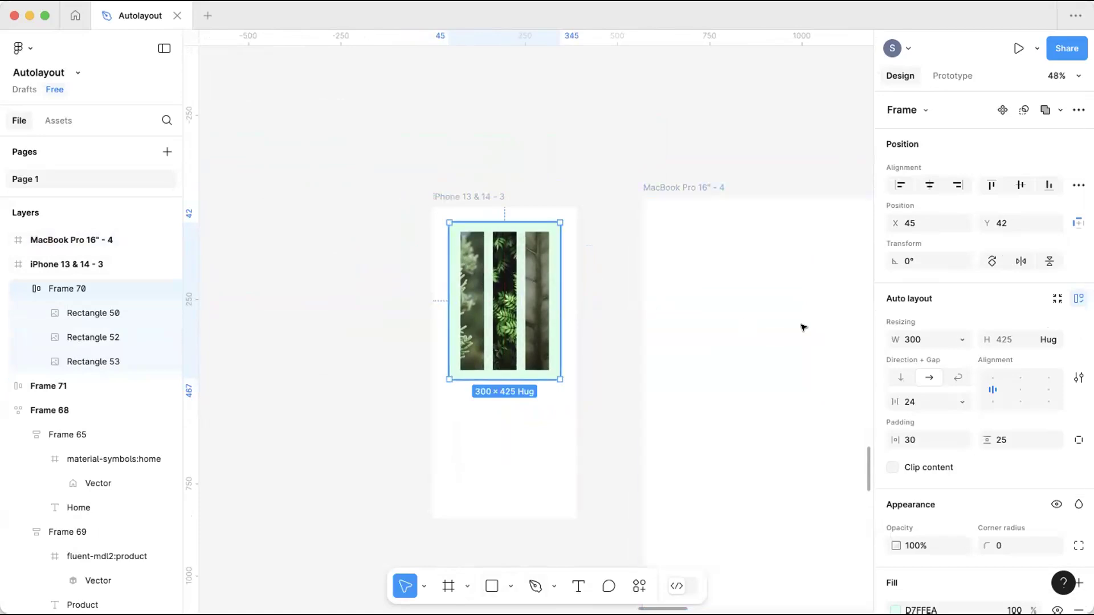
Set the height of the three images in the iPhone frame's image frame to Fill container.
{"action": "left_click", "coordinate": [1055, 335]}
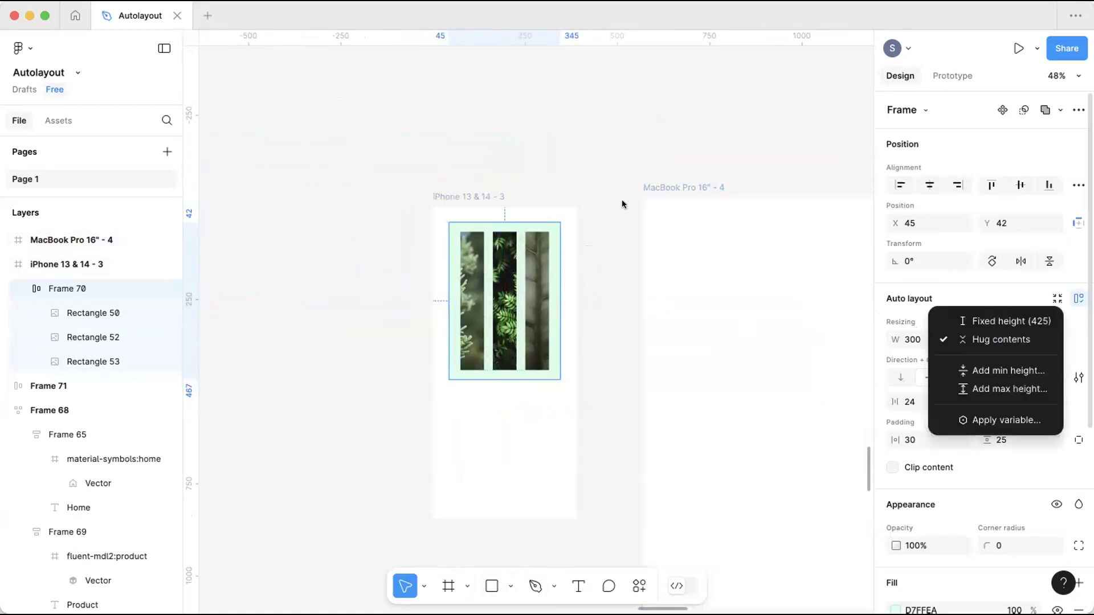
{"action": "left_click", "coordinate": [480, 302]}
{"action": "left_click", "coordinate": [473, 303]}
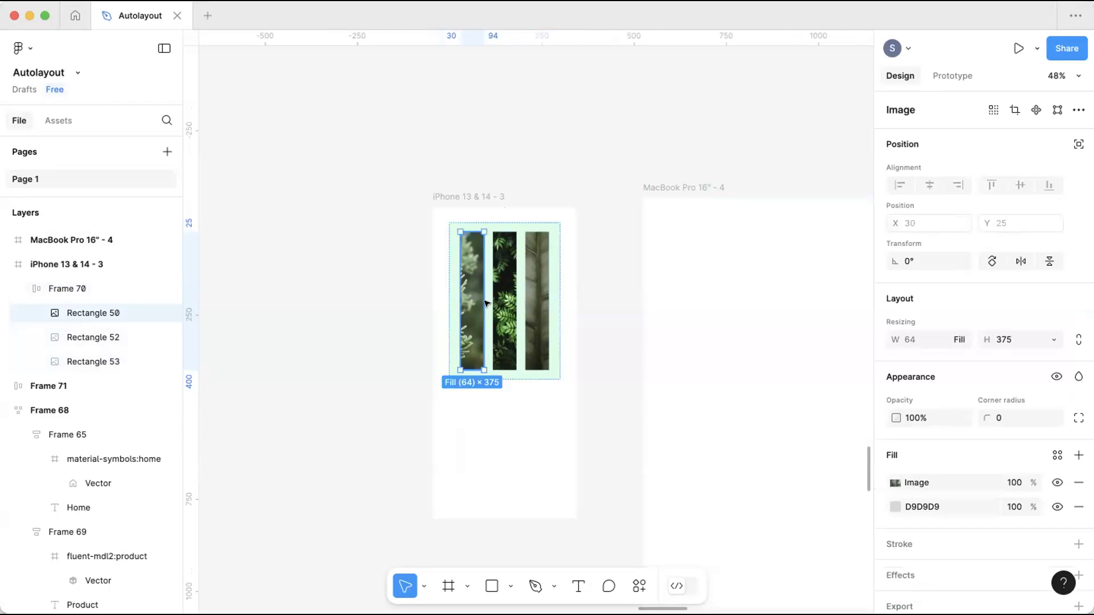
{"action": "left_click", "coordinate": [504, 303], "text": "shift"}
{"action": "left_click", "coordinate": [537, 303], "text": "shift"}
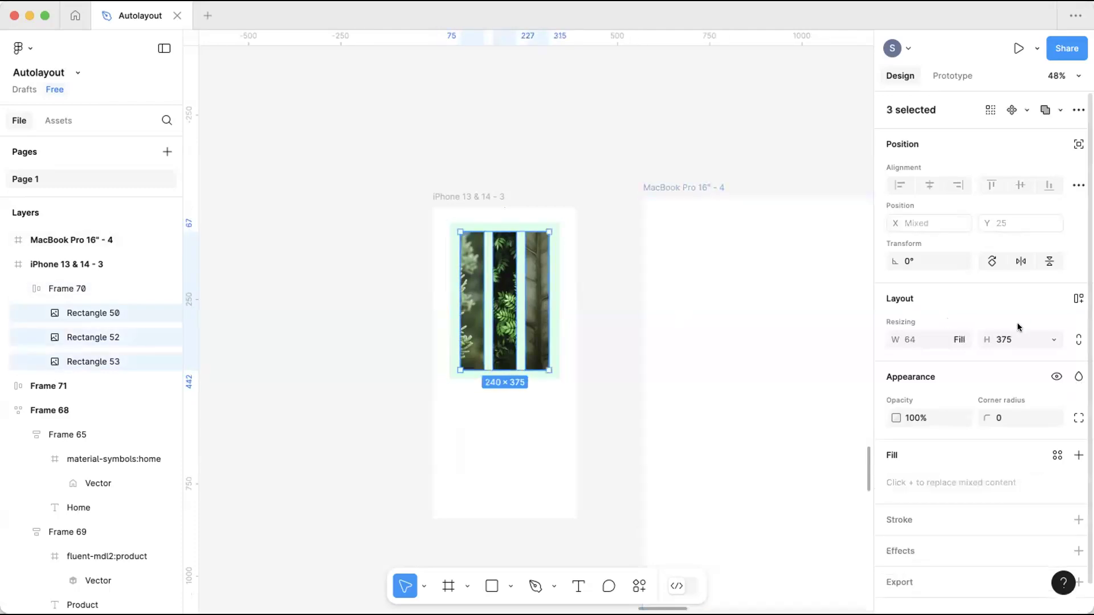
{"action": "left_click", "coordinate": [1054, 339]}
{"action": "left_click", "coordinate": [1035, 356]}
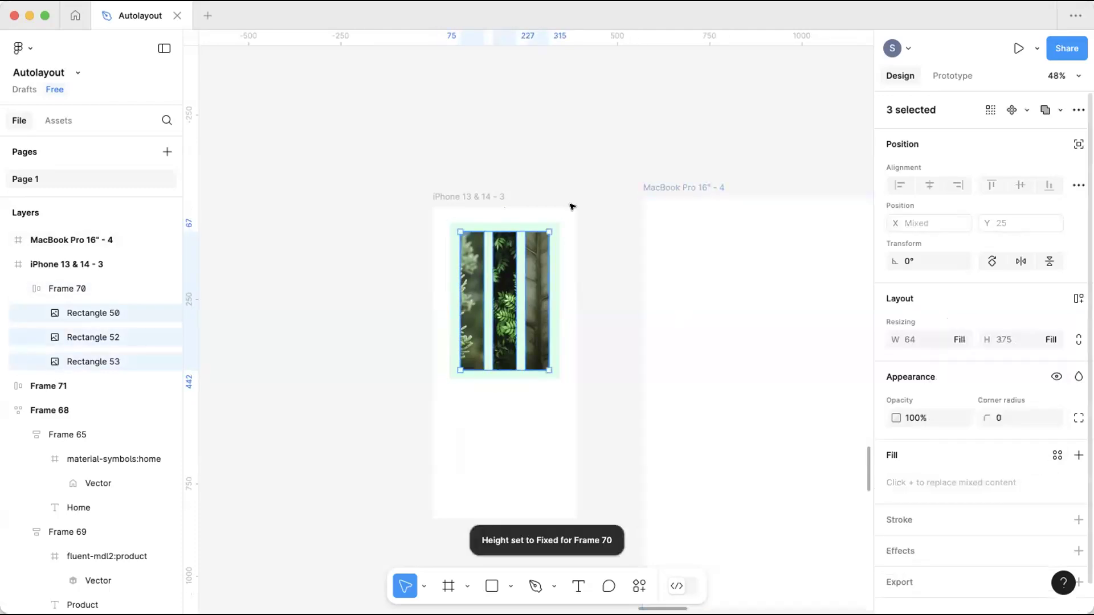
Shorten the image frame in the iPhone frame to 300 × 157 at Y 56 and reduce its gap to 10.
{"action": "left_click", "coordinate": [493, 213]}
{"action": "left_click", "coordinate": [484, 368]}
{"action": "left_click_drag", "start_coordinate": [483, 376], "coordinate": [487, 280]}
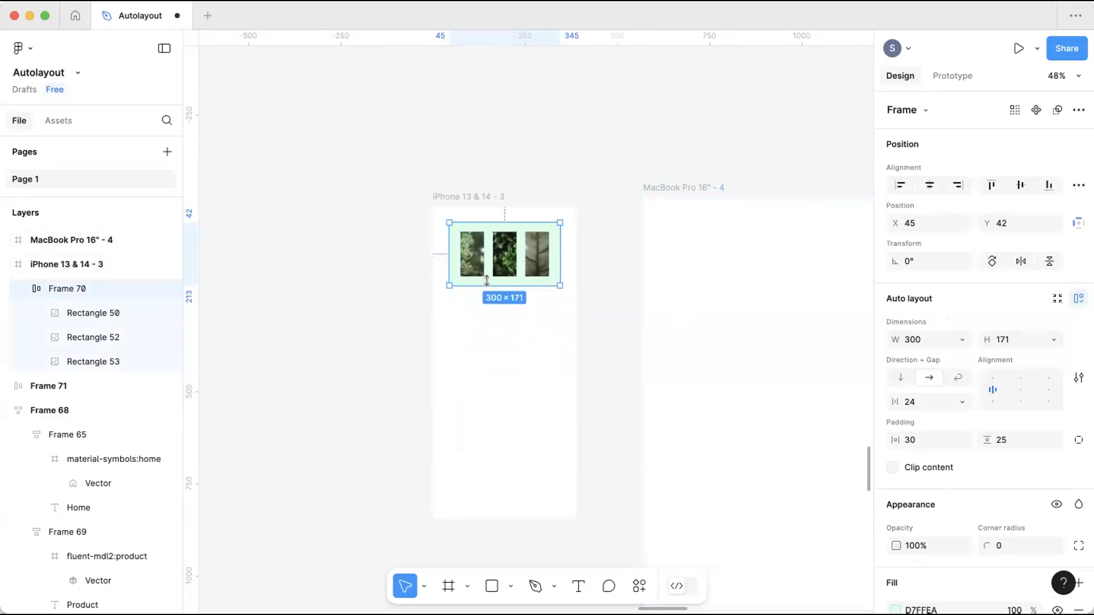
{"action": "mouse_move", "coordinate": [895, 402]}
{"action": "left_mouse_down"}
{"action": "mouse_move", "coordinate": [861, 407]}
{"action": "mouse_move", "coordinate": [878, 408]}
{"action": "left_mouse_up"}
{"action": "left_click_drag", "start_coordinate": [503, 217], "coordinate": [502, 222]}
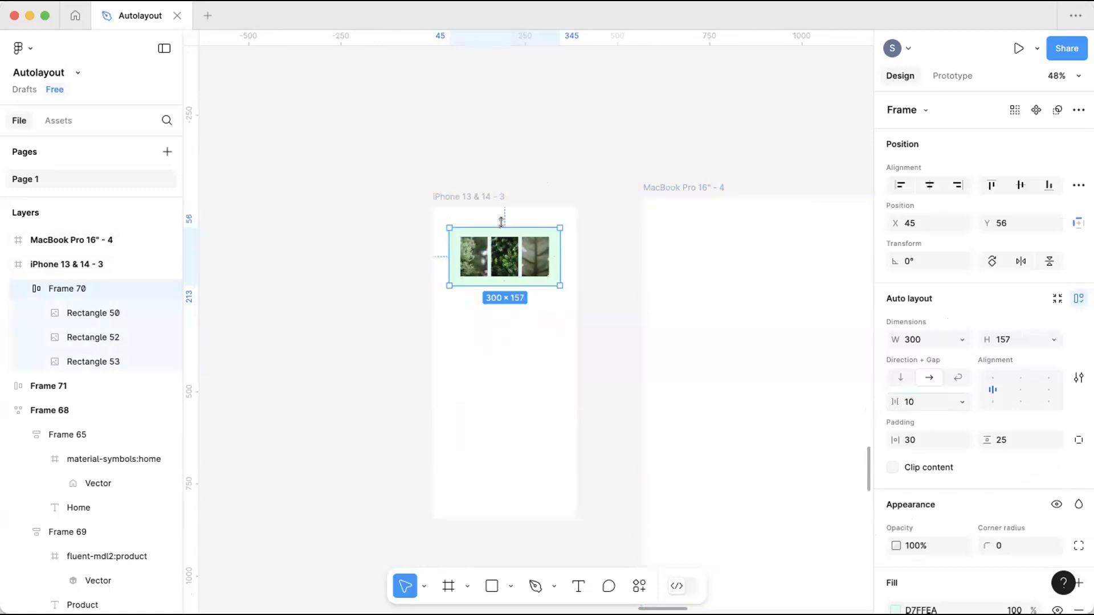
Widen the image frame to 337 at X 18, Y 52, with horizontal padding 10 and vertical padding 9.
{"action": "left_click_drag", "start_coordinate": [515, 267], "coordinate": [563, 260]}
{"action": "left_click_drag", "start_coordinate": [896, 440], "coordinate": [870, 447]}
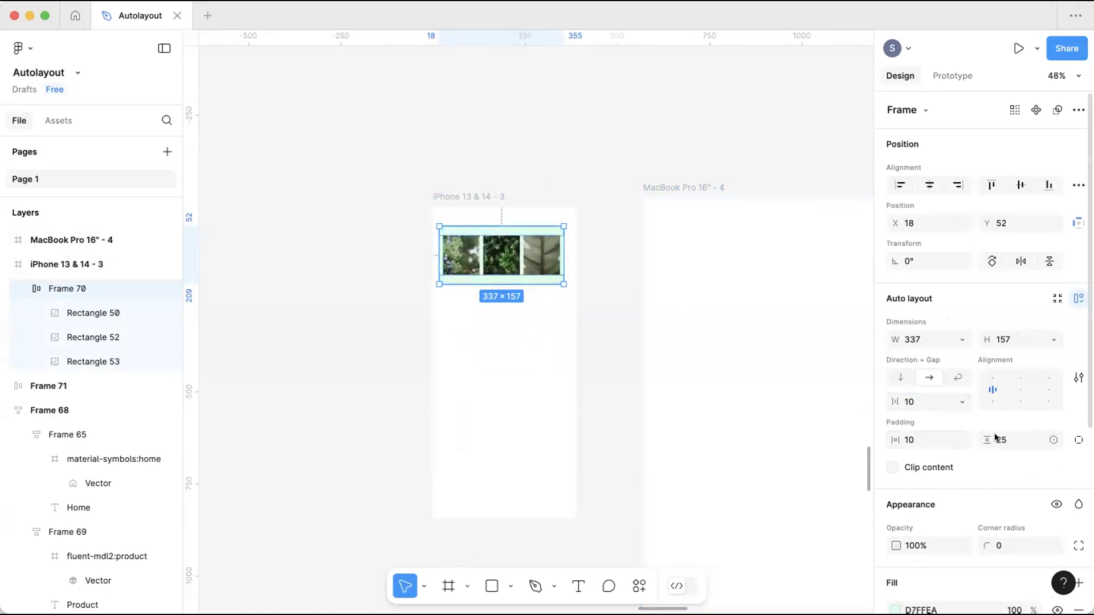
{"action": "left_click_drag", "start_coordinate": [986, 440], "coordinate": [965, 442]}
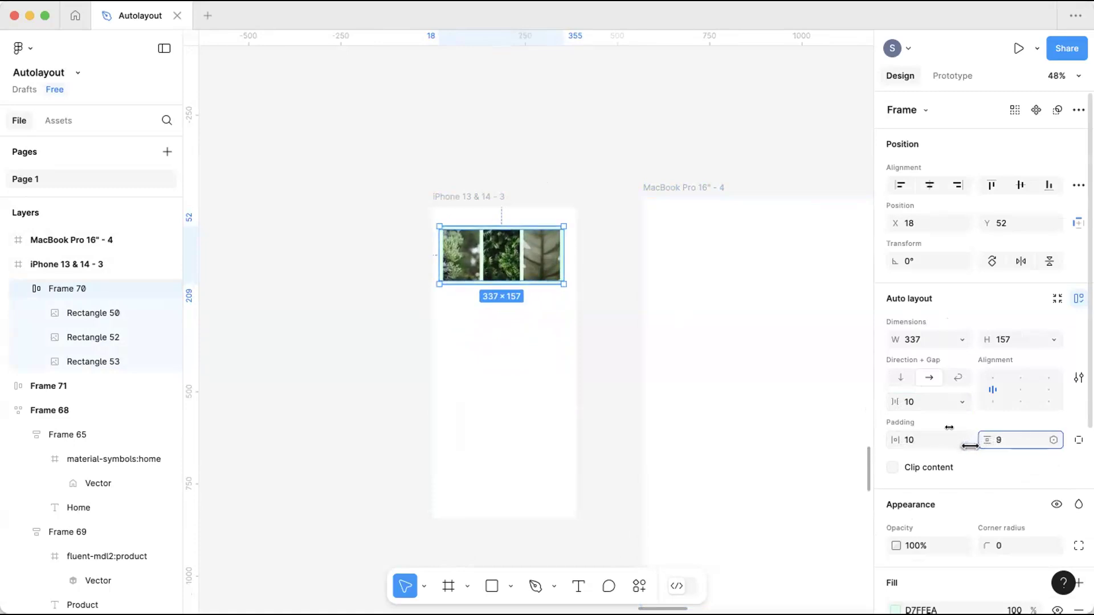
{"action": "left_click", "coordinate": [552, 190]}
Reposition the image frame inside the iPhone frame at X 26, Y 65.
{"action": "scroll", "coordinate": [552, 191], "scroll_direction": "down", "scroll_amount": 3}
{"action": "scroll", "coordinate": [467, 231], "scroll_direction": "right", "scroll_amount": 3}
{"action": "scroll", "coordinate": [445, 238], "scroll_direction": "up", "scroll_amount": 5}
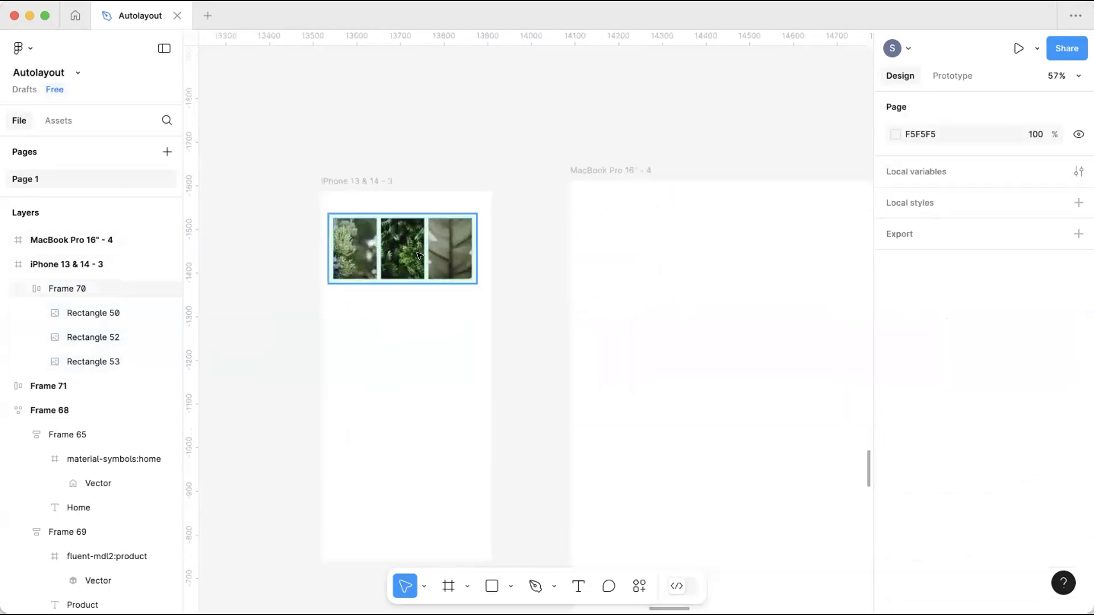
{"action": "left_click_drag", "start_coordinate": [422, 253], "coordinate": [426, 253]}
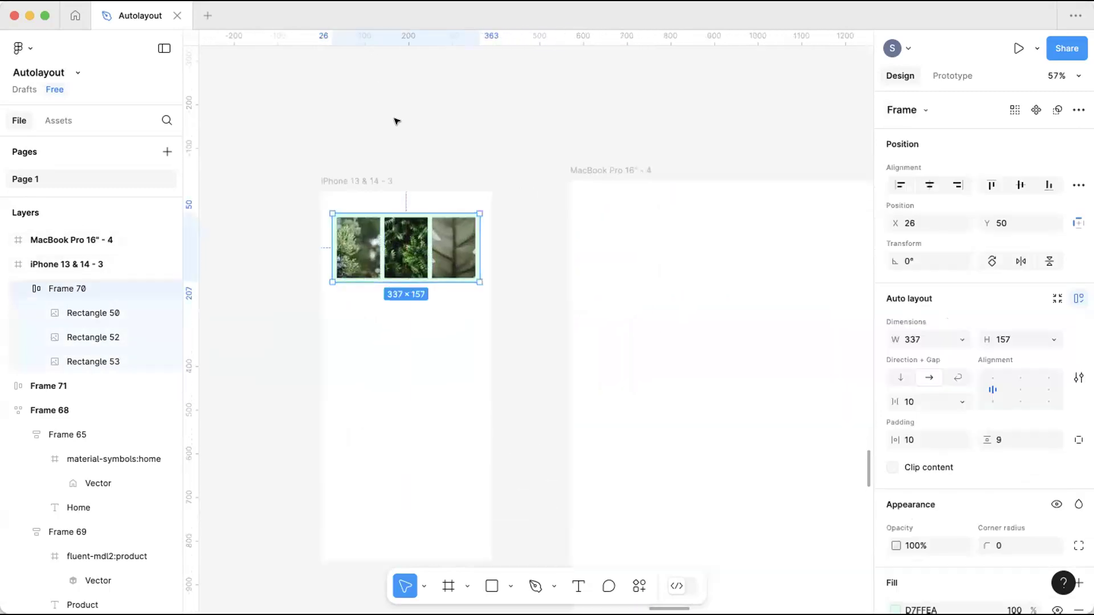
{"action": "scroll", "coordinate": [470, 251], "scroll_direction": "down", "scroll_amount": 5}
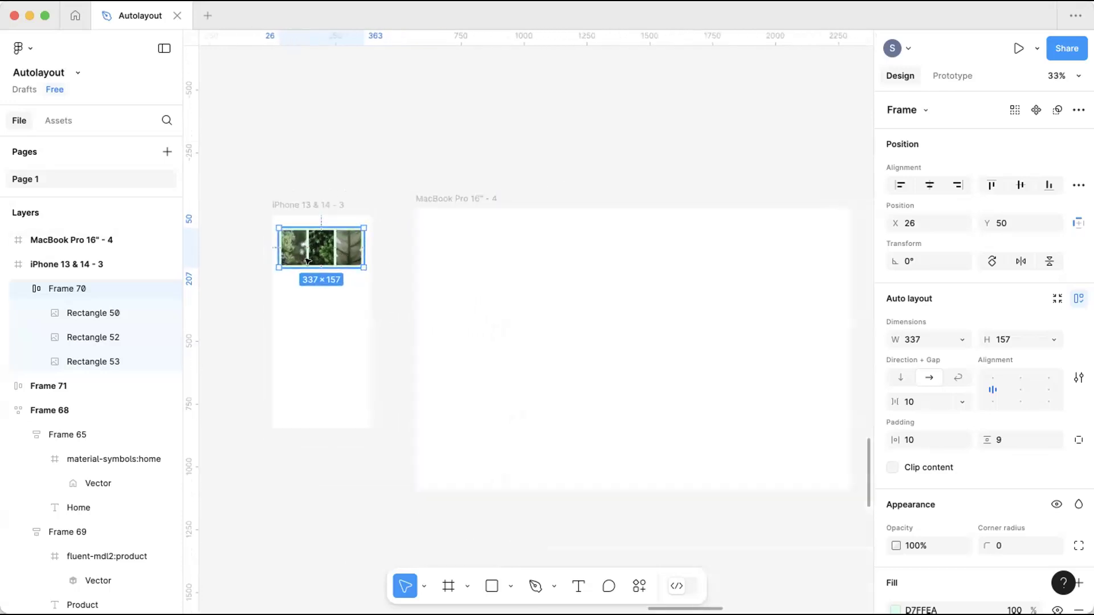
{"action": "mouse_move", "coordinate": [304, 253]}
{"action": "left_mouse_down"}
{"action": "mouse_move", "coordinate": [518, 276]}
{"action": "mouse_move", "coordinate": [311, 256]}
{"action": "left_mouse_up"}
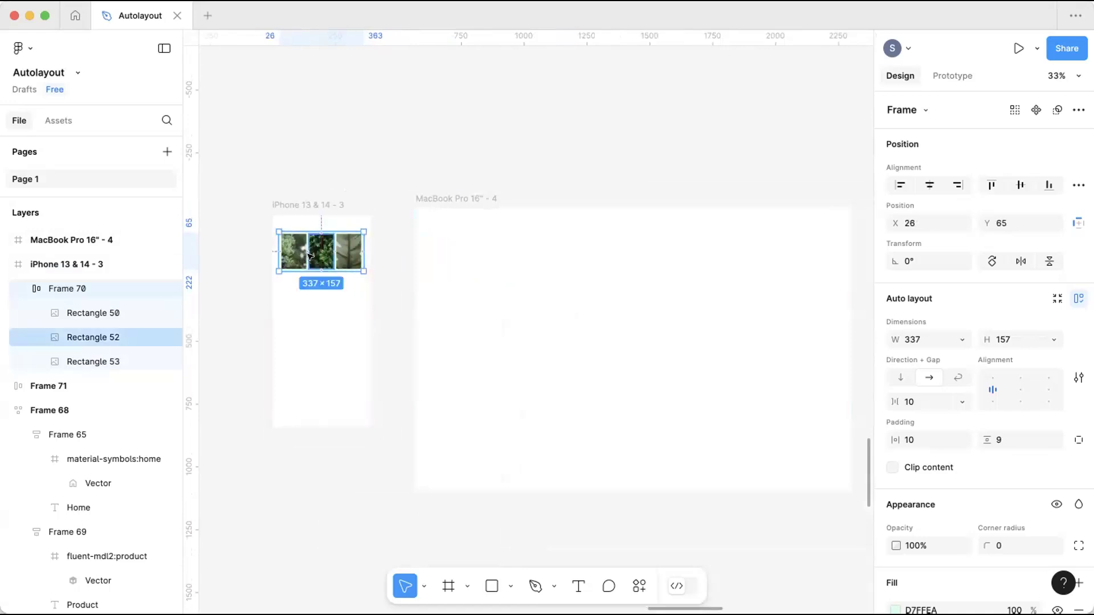
Copy the image frame into the MacBook Pro frame and enlarge the copy to 1577 × 383 at X 75, Y 30.
{"action": "left_click_drag", "start_coordinate": [534, 293], "coordinate": [513, 251]}
{"action": "scroll", "coordinate": [547, 249], "scroll_direction": "right", "scroll_amount": 5}
{"action": "scroll", "coordinate": [577, 271], "scroll_direction": "left", "scroll_amount": 2}
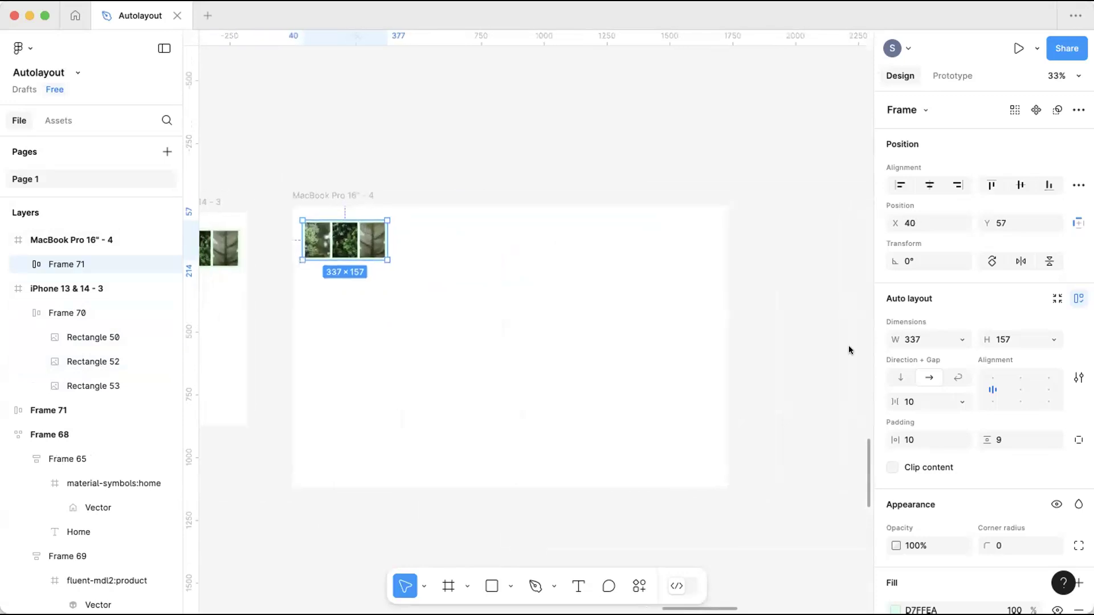
{"action": "left_click_drag", "start_coordinate": [401, 242], "coordinate": [629, 311]}
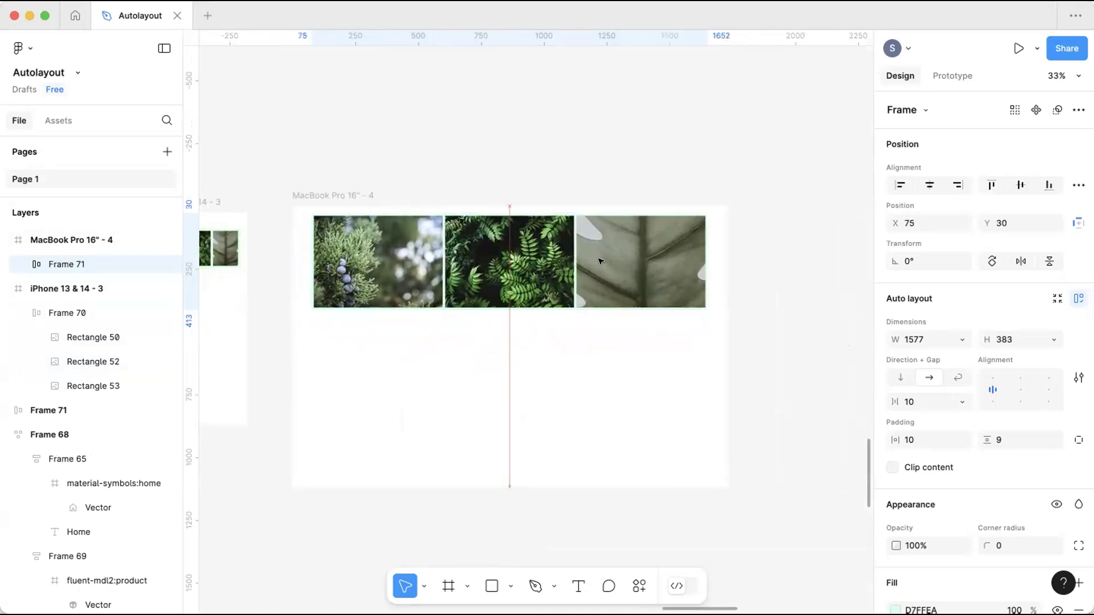
{"action": "left_click", "coordinate": [564, 154]}
{"action": "scroll", "coordinate": [494, 310], "scroll_direction": "left", "scroll_amount": 3}
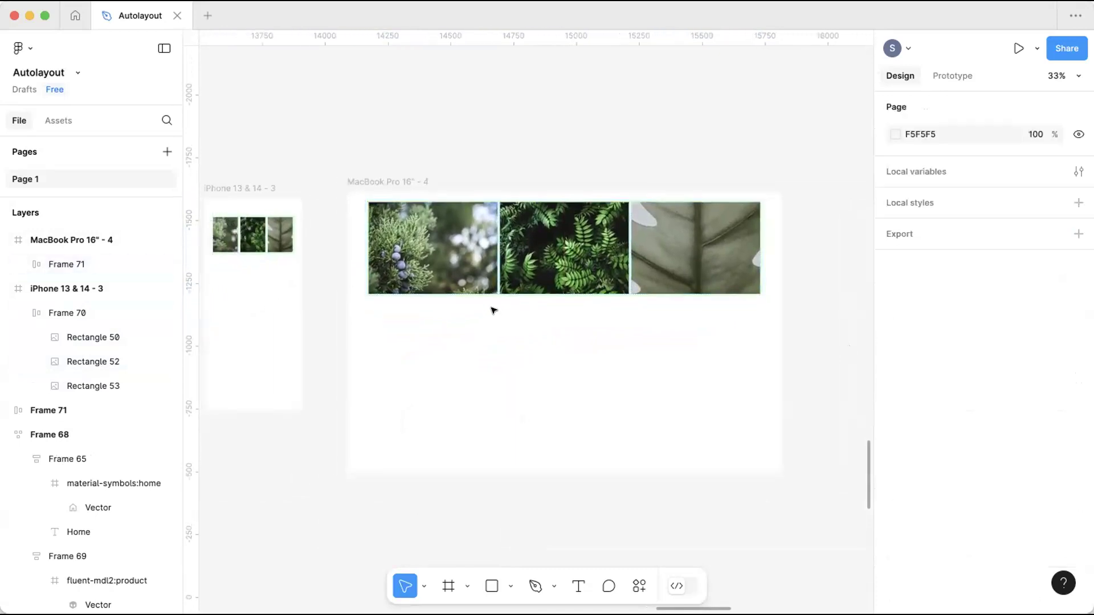
Move the MacBook Pro frame closer to the iPhone frame and raise the iPhone frame to align their top edges.
{"action": "scroll", "coordinate": [494, 310], "scroll_direction": "left", "scroll_amount": 2}
{"action": "left_click_drag", "start_coordinate": [425, 174], "coordinate": [392, 174]}
{"action": "left_click", "coordinate": [498, 139]}
{"action": "scroll", "coordinate": [303, 227], "scroll_direction": "left", "scroll_amount": 2}
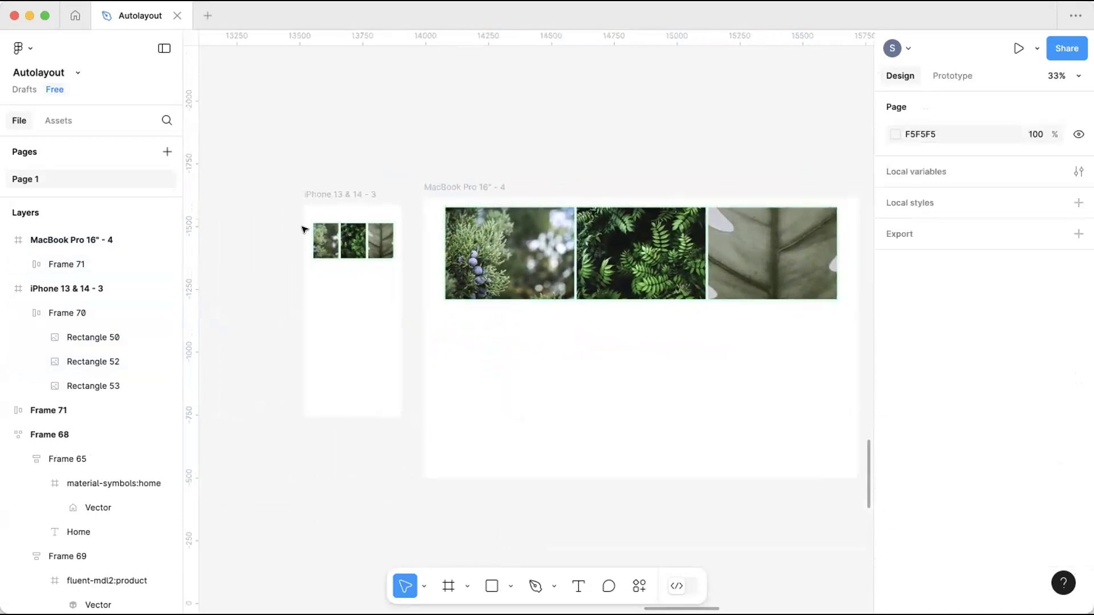
{"action": "scroll", "coordinate": [319, 240], "scroll_direction": "up", "scroll_amount": 5}
{"action": "scroll", "coordinate": [344, 260], "scroll_direction": "down", "scroll_amount": 1}
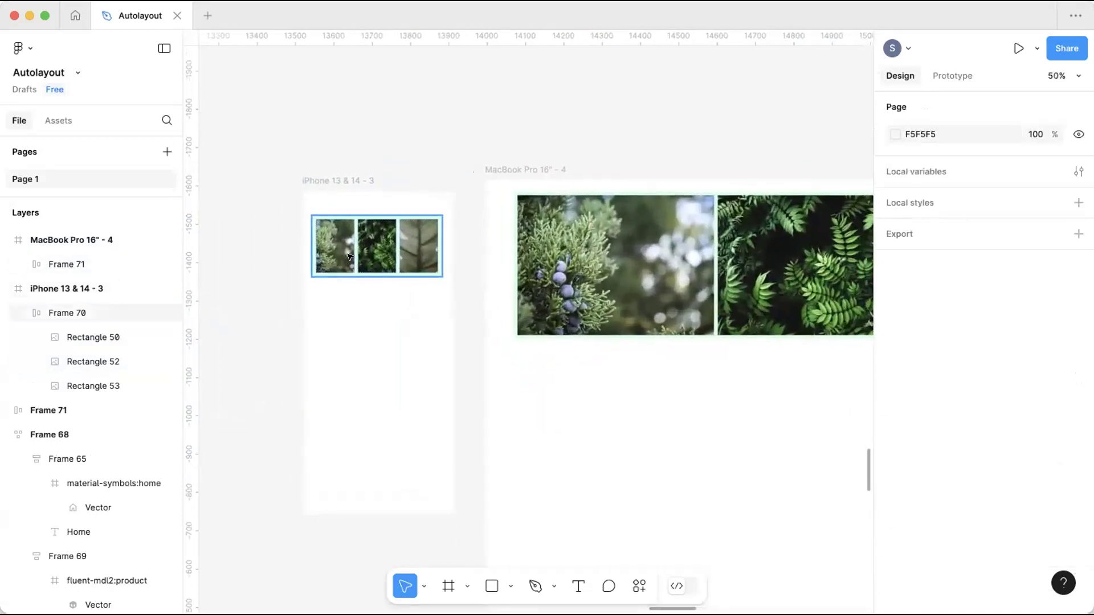
{"action": "left_click_drag", "start_coordinate": [325, 178], "coordinate": [345, 166]}
{"action": "left_click", "coordinate": [494, 175]}
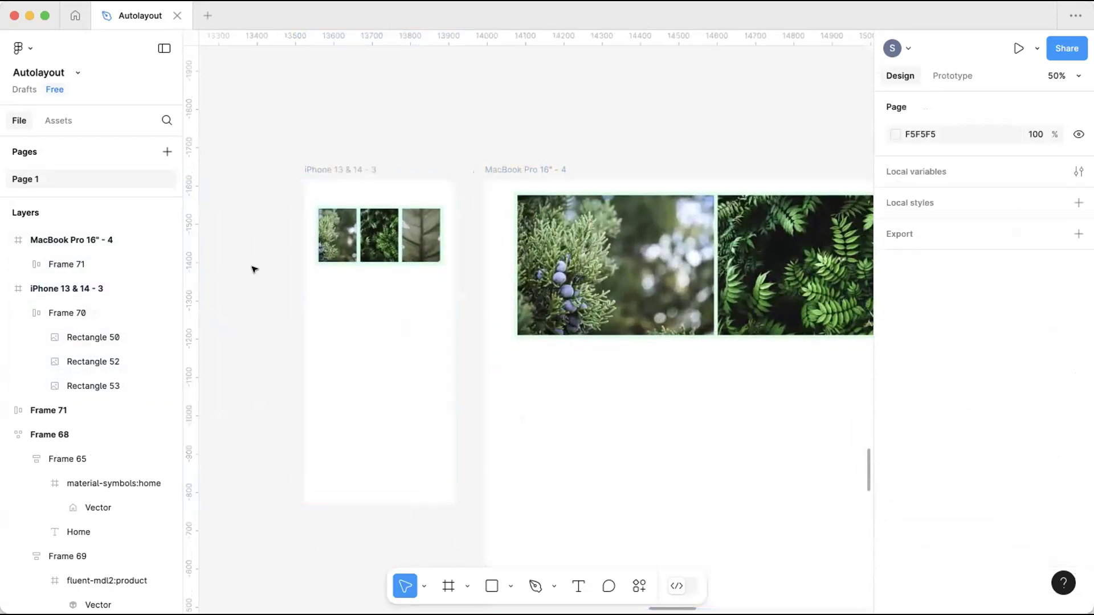
Try a vertical auto layout direction on the MacBook frame's image frame, and restore the horizontal direction.
{"action": "scroll", "coordinate": [249, 268], "scroll_direction": "down", "scroll_amount": 5}
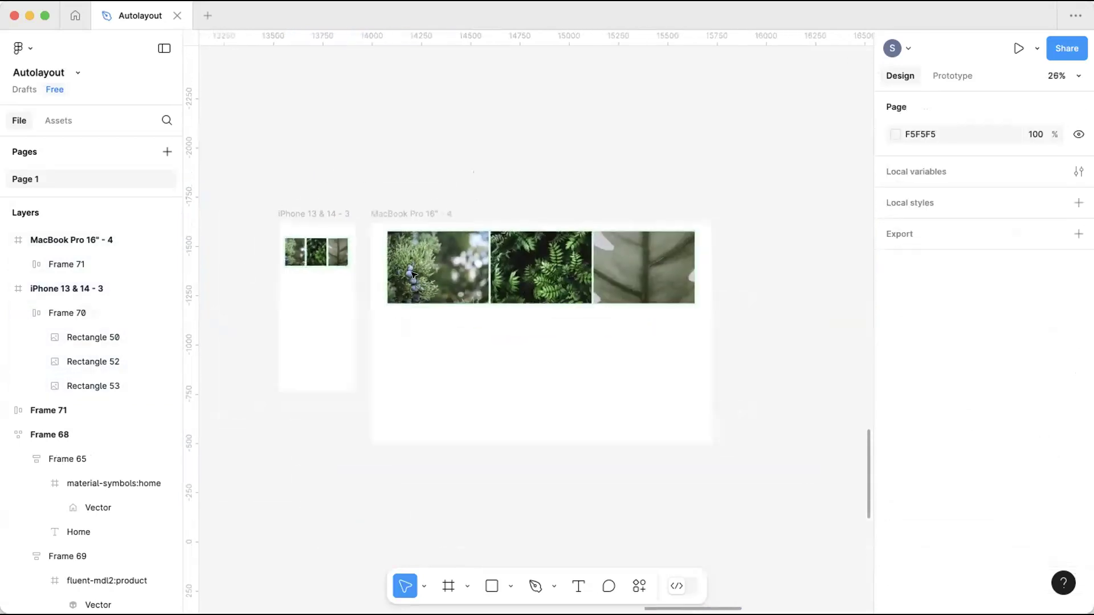
{"action": "scroll", "coordinate": [486, 267], "scroll_direction": "right", "scroll_amount": 3}
{"action": "left_click", "coordinate": [486, 267]}
{"action": "left_click", "coordinate": [903, 378]}
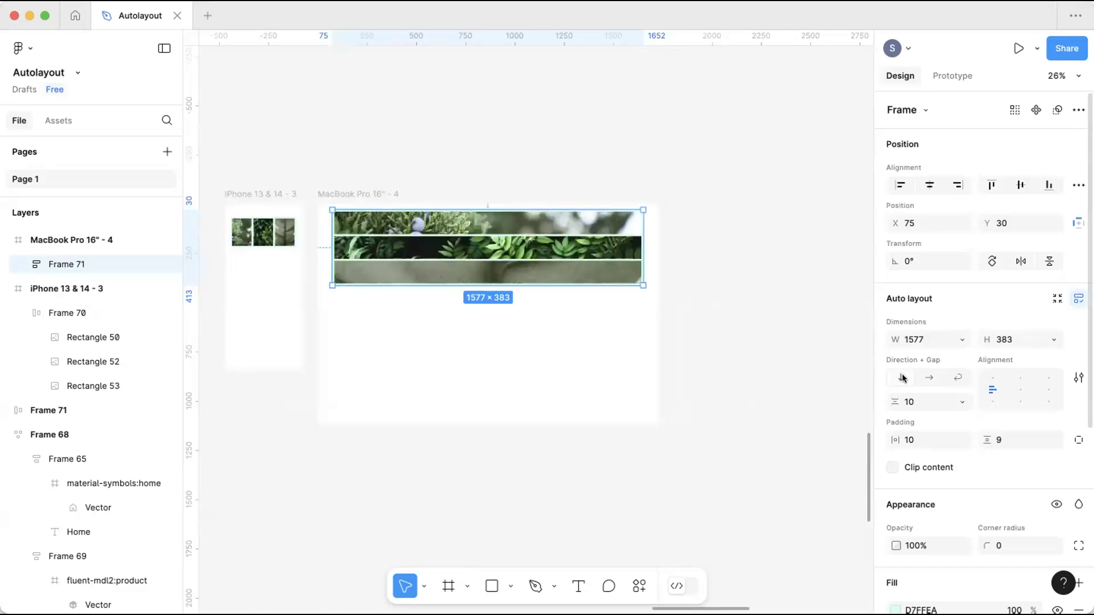
{"action": "left_click", "coordinate": [922, 379]}
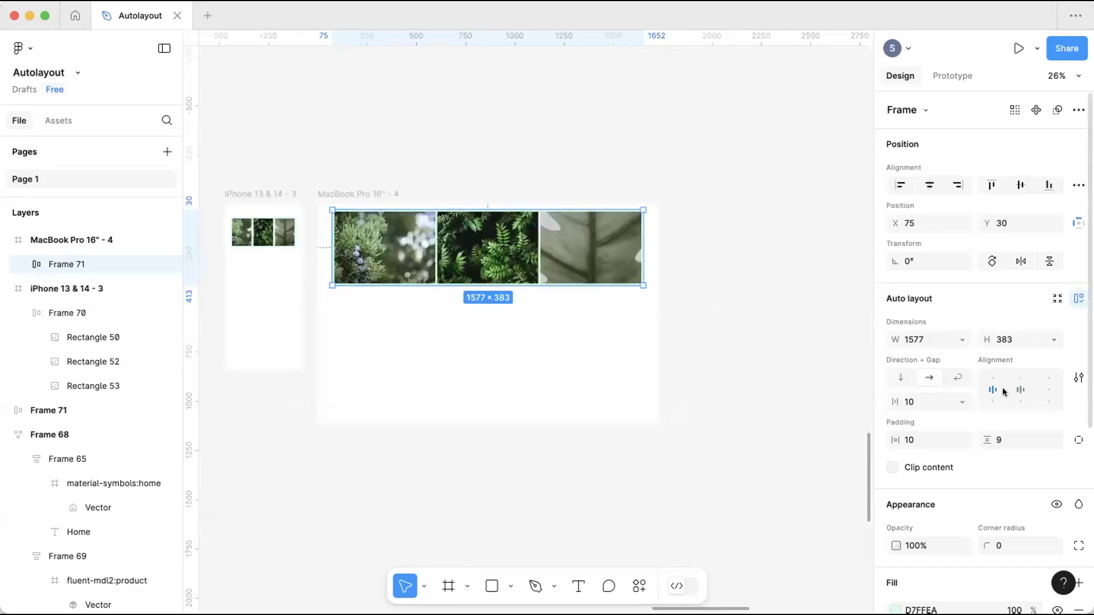
{"action": "left_click", "coordinate": [701, 257]}
Move the grey rectangle frame (Frame 71) to the empty canvas at X 12222, Y -2122.
{"action": "scroll", "coordinate": [596, 236], "scroll_direction": "left", "scroll_amount": 5}
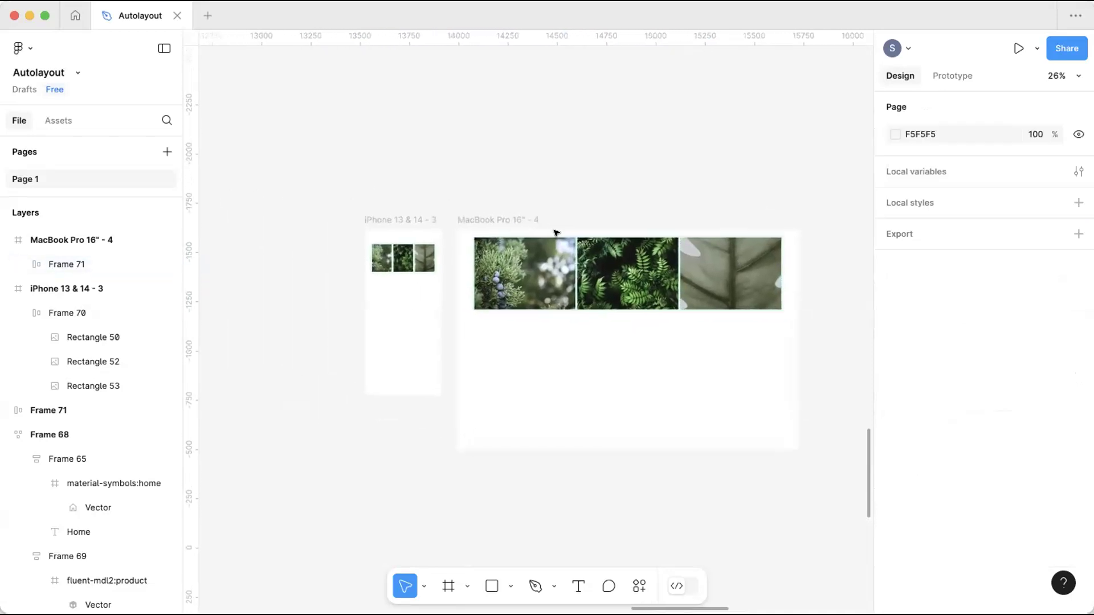
{"action": "scroll", "coordinate": [505, 228], "scroll_direction": "down", "scroll_amount": 3}
{"action": "scroll", "coordinate": [509, 238], "scroll_direction": "left", "scroll_amount": 5}
{"action": "scroll", "coordinate": [429, 250], "scroll_direction": "down", "scroll_amount": 1}
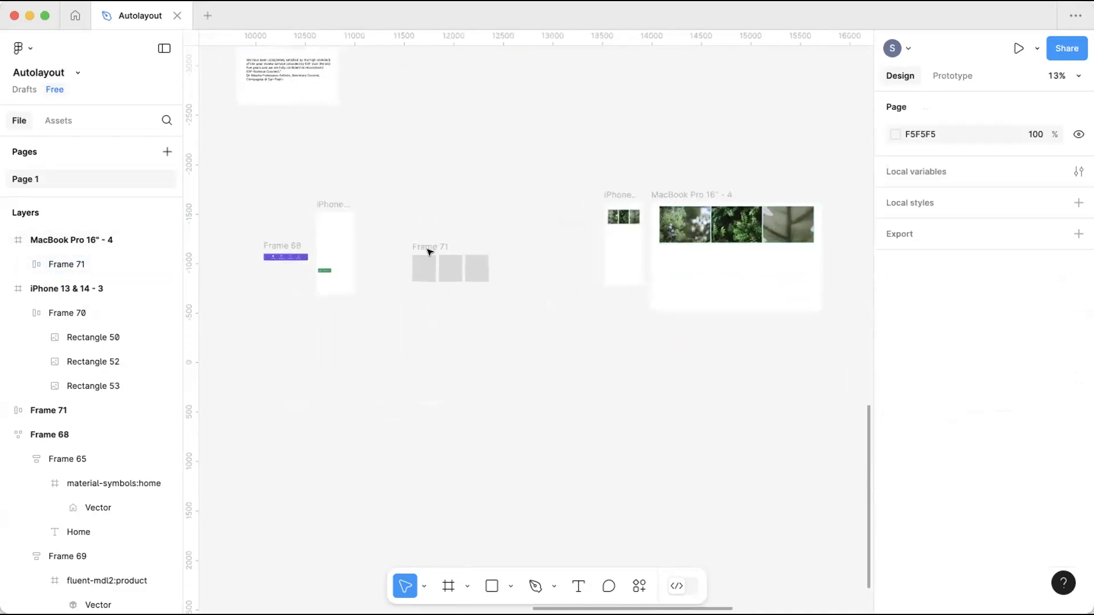
{"action": "left_click_drag", "start_coordinate": [431, 245], "coordinate": [510, 145]}
{"action": "scroll", "coordinate": [518, 188], "scroll_direction": "up", "scroll_amount": 5}
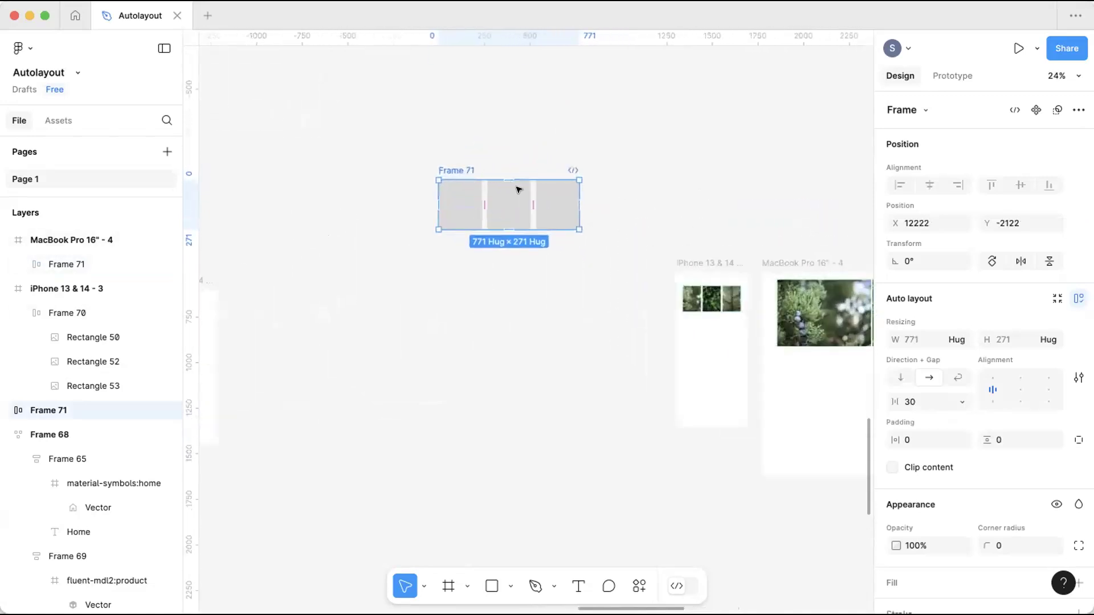
{"action": "scroll", "coordinate": [443, 207], "scroll_direction": "up", "scroll_amount": 2}
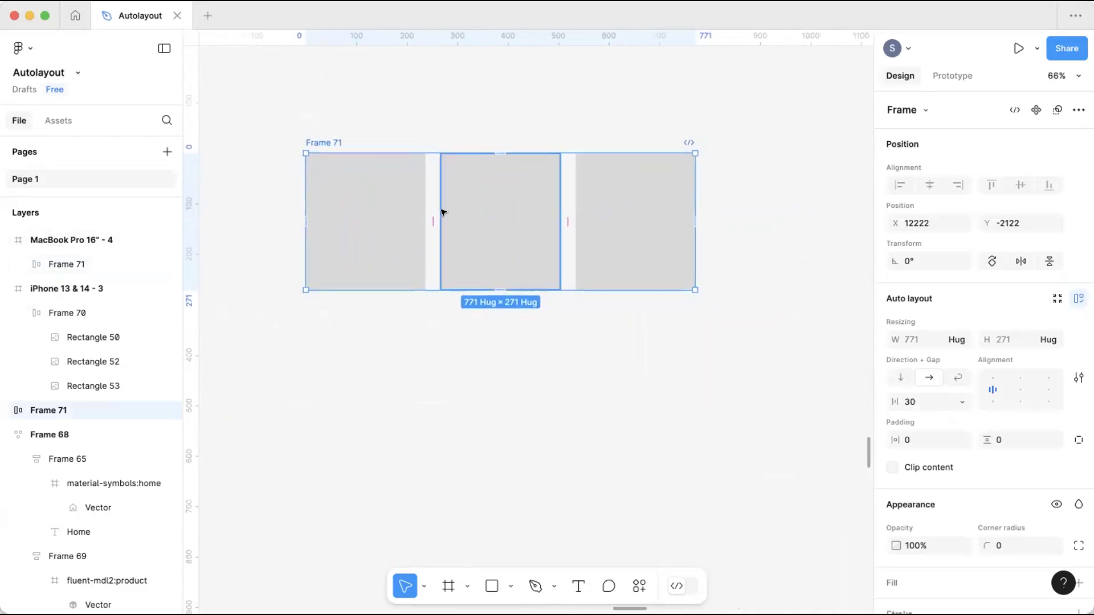
{"action": "scroll", "coordinate": [442, 212], "scroll_direction": "down", "scroll_amount": 3}
{"action": "scroll", "coordinate": [442, 213], "scroll_direction": "up", "scroll_amount": 4}
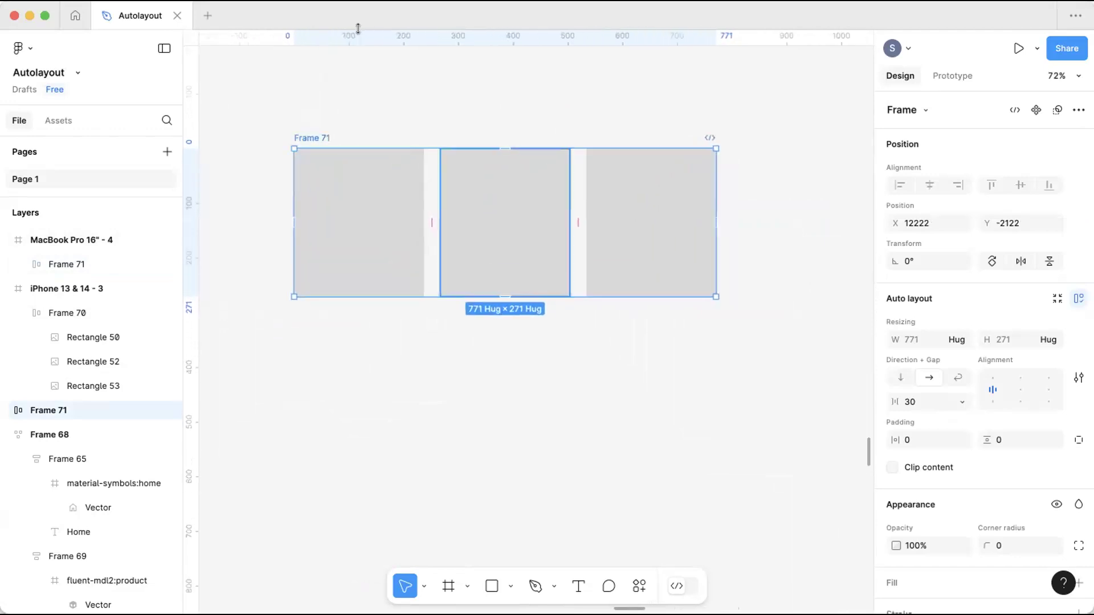
Set the width of all three grey rectangles in Frame 71 to Fill container.
{"action": "left_click", "coordinate": [370, 192]}
{"action": "left_click", "coordinate": [481, 198]}
{"action": "left_click", "coordinate": [706, 205]}
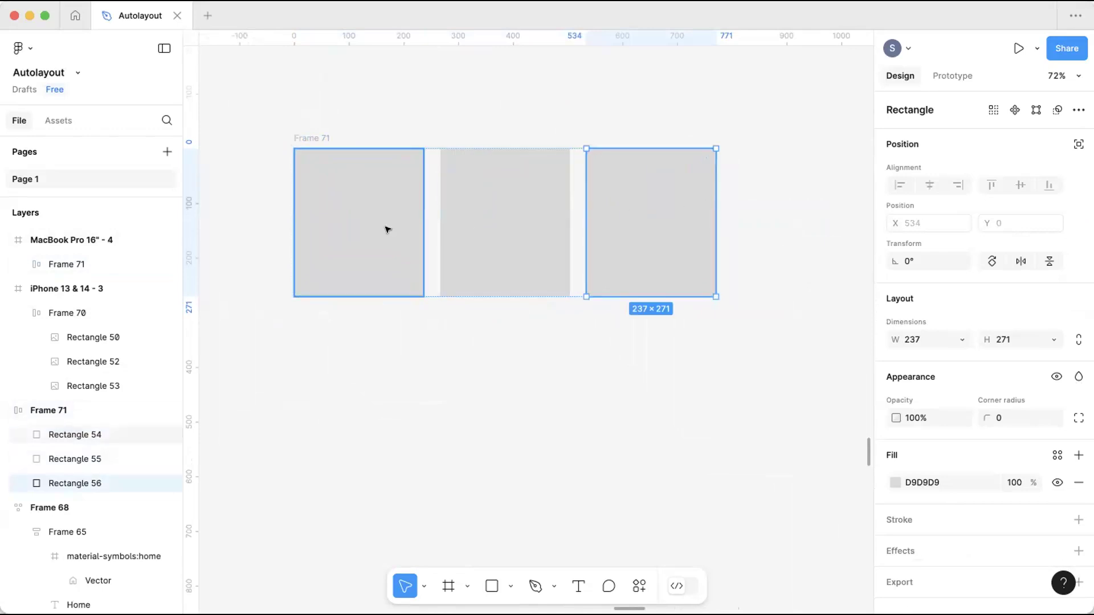
{"action": "left_click", "coordinate": [308, 142]}
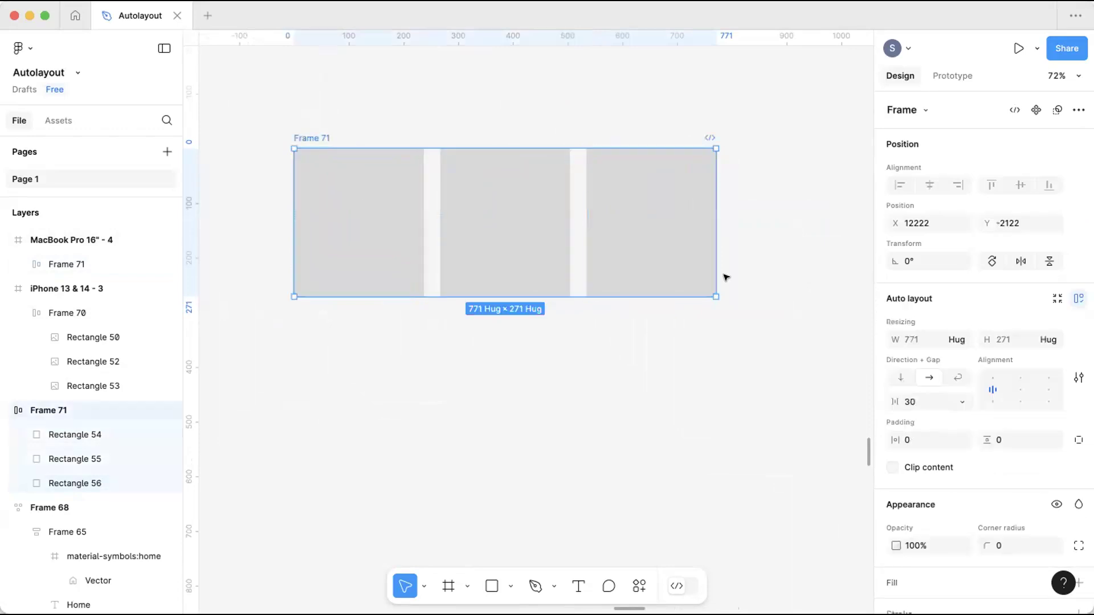
{"action": "left_click", "coordinate": [960, 341]}
{"action": "left_click", "coordinate": [943, 342]}
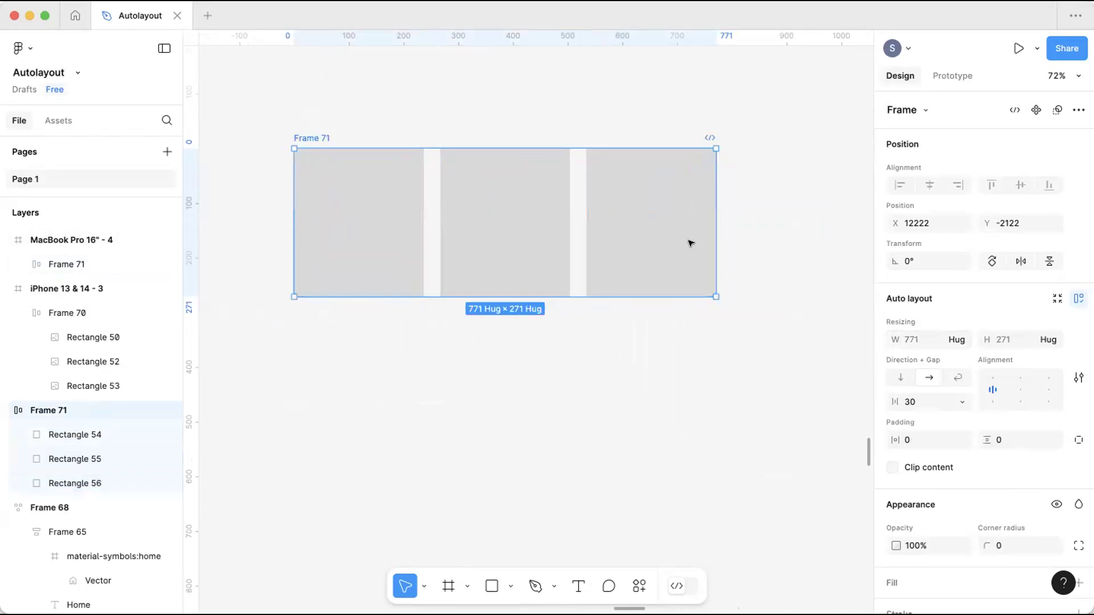
{"action": "left_click", "coordinate": [640, 242]}
{"action": "left_click", "coordinate": [485, 241], "text": "shift"}
{"action": "left_click", "coordinate": [383, 240], "text": "shift"}
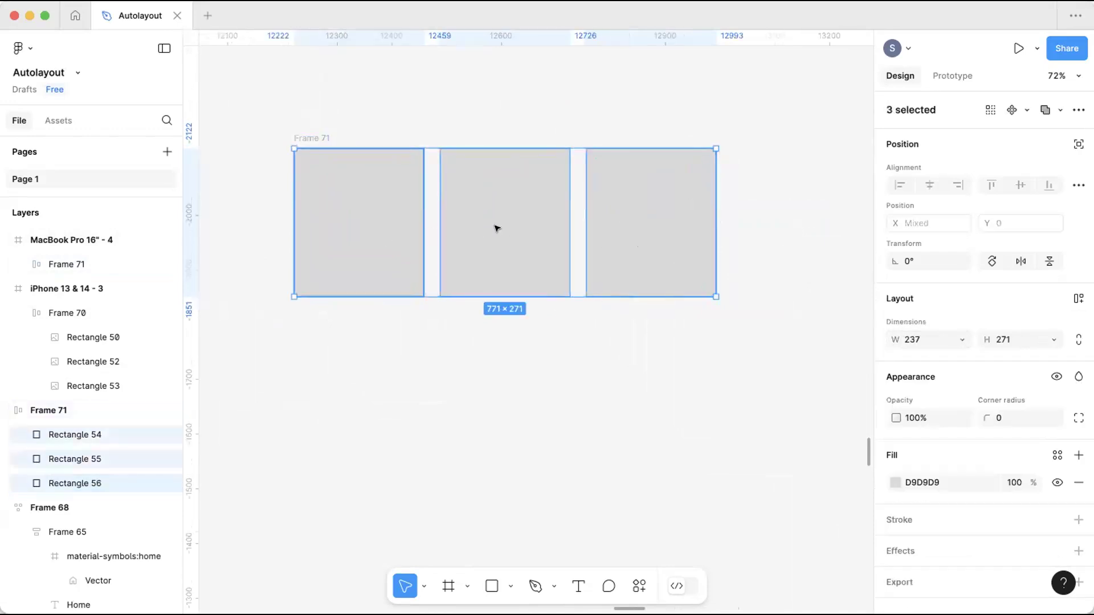
{"action": "left_click", "coordinate": [963, 338]}
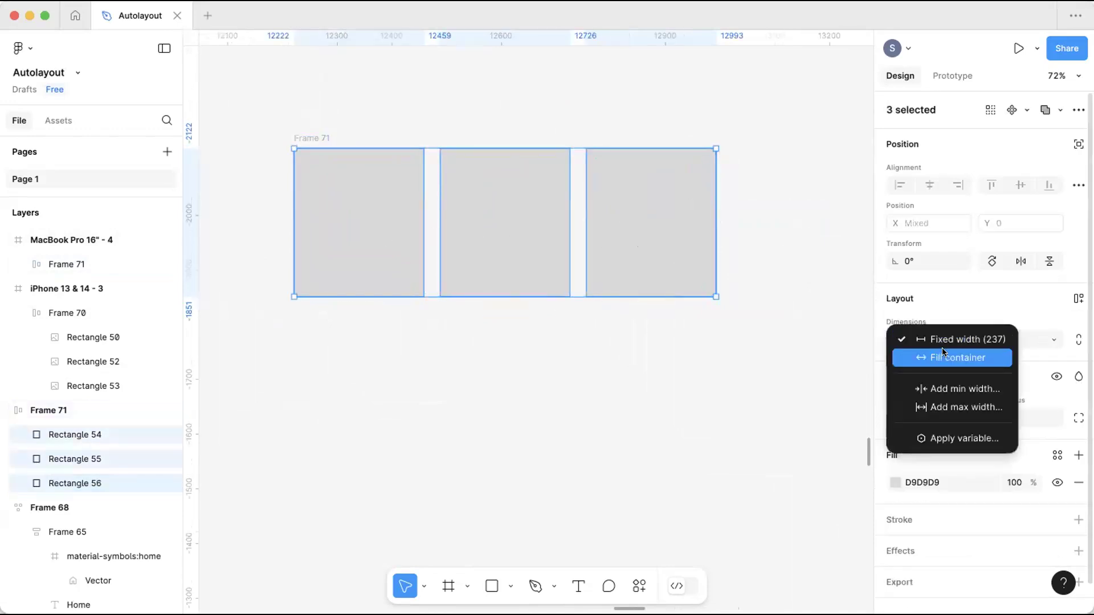
{"action": "left_click", "coordinate": [934, 356]}
Widen the grey rectangle frame to roughly 1.4 times its width and deselect it.
{"action": "left_click", "coordinate": [311, 126]}
{"action": "left_click", "coordinate": [312, 138]}
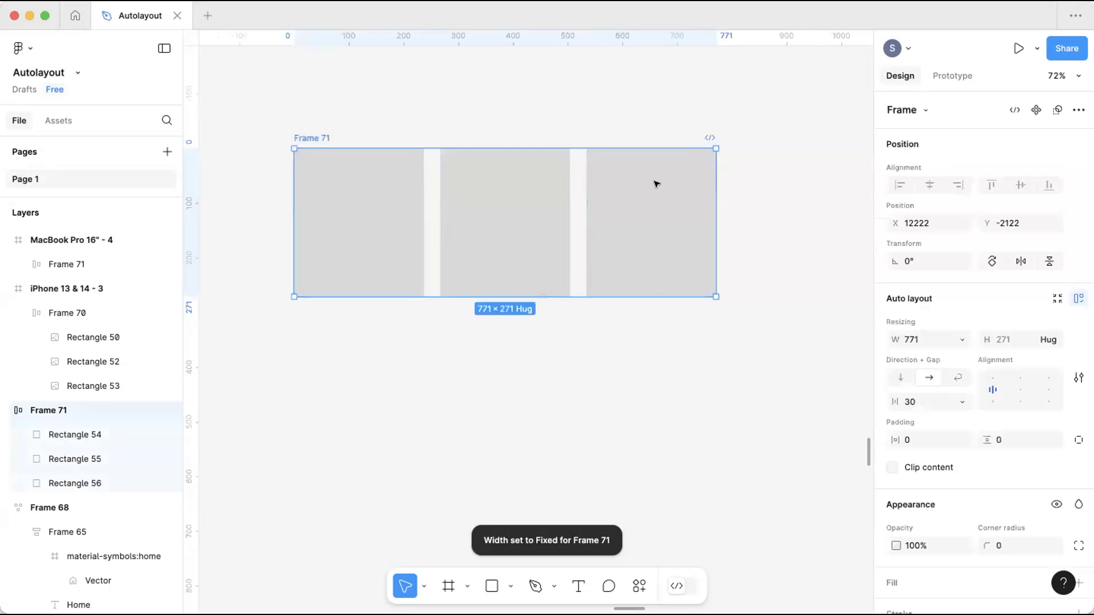
{"action": "left_click_drag", "start_coordinate": [717, 183], "coordinate": [689, 193]}
{"action": "scroll", "coordinate": [689, 193], "scroll_direction": "down", "scroll_amount": 5}
{"action": "left_click", "coordinate": [619, 293]}
{"action": "scroll", "coordinate": [642, 432], "scroll_direction": "right", "scroll_amount": 2}
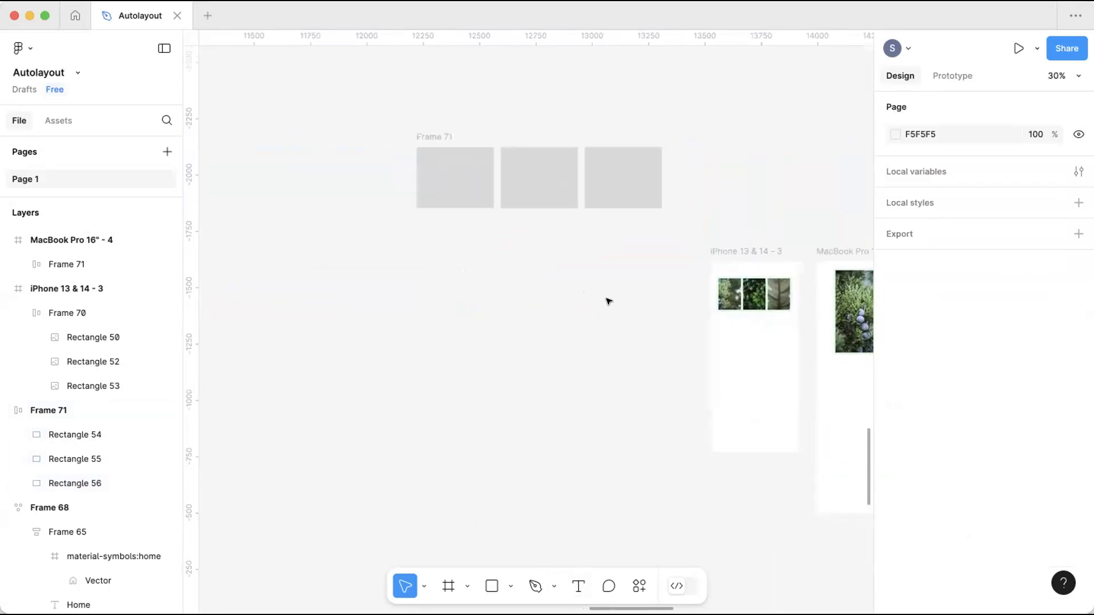
Copy the testimonial text from Frame 62 and paste it onto the empty canvas below the grey rectangle frame.
{"action": "scroll", "coordinate": [609, 300], "scroll_direction": "down", "scroll_amount": 5}
{"action": "left_click", "coordinate": [375, 227]}
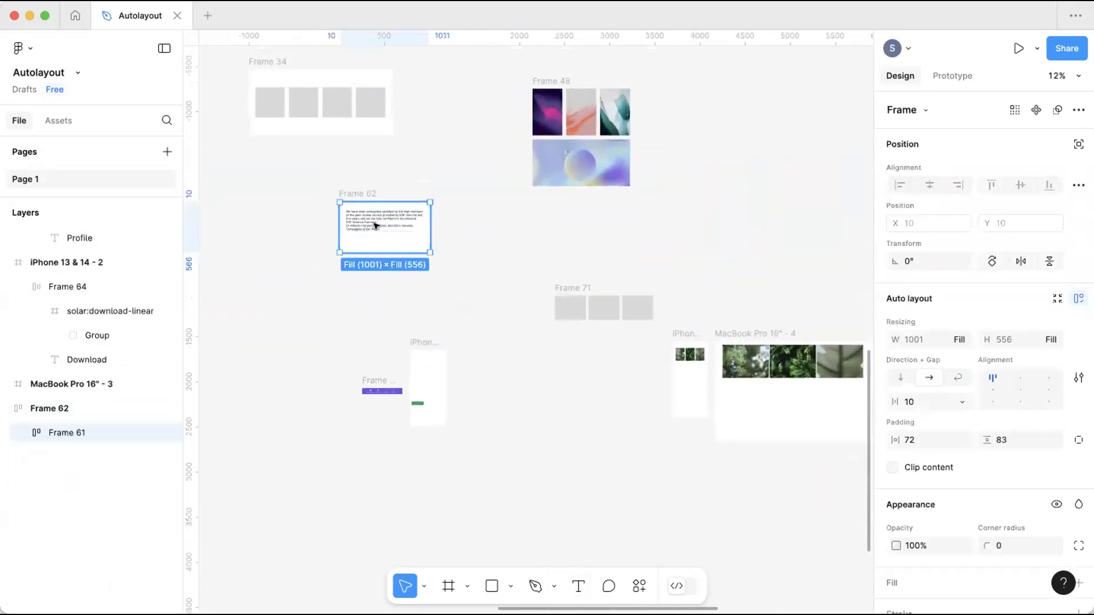
{"action": "double_click", "coordinate": [375, 225]}
{"action": "double_click", "coordinate": [375, 220]}
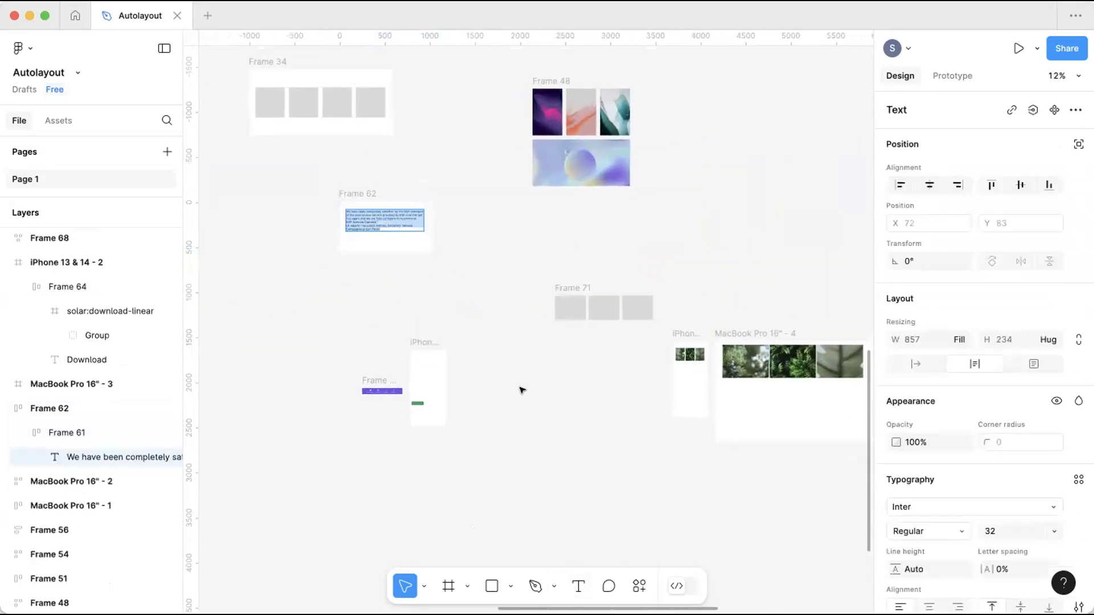
{"action": "scroll", "coordinate": [561, 363], "scroll_direction": "up", "scroll_amount": 6}
{"action": "left_click", "coordinate": [570, 340]}
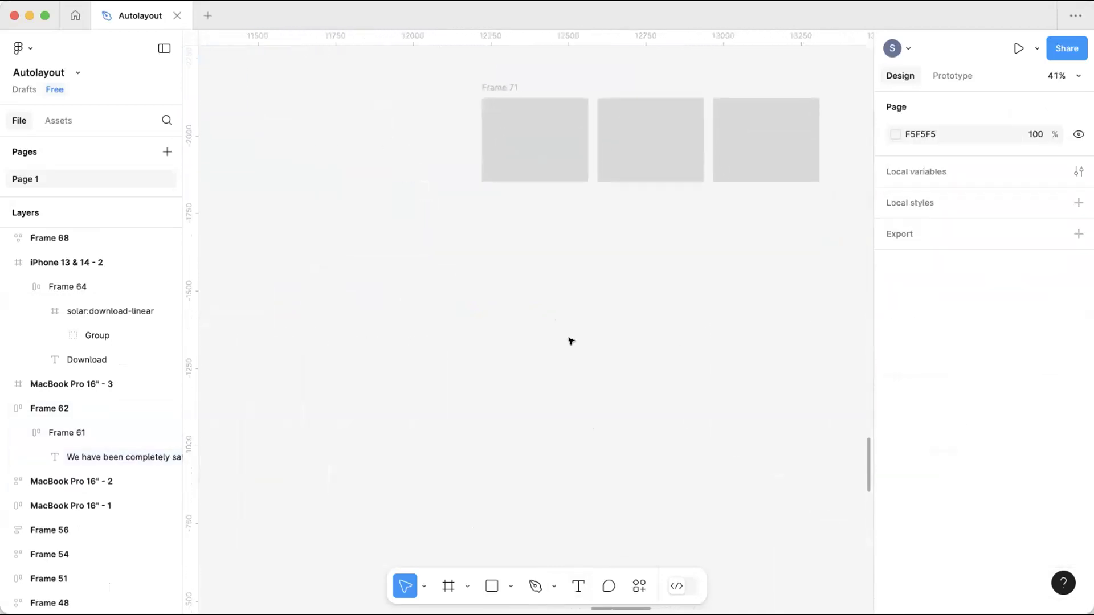
{"action": "key", "text": "cmd+v"}
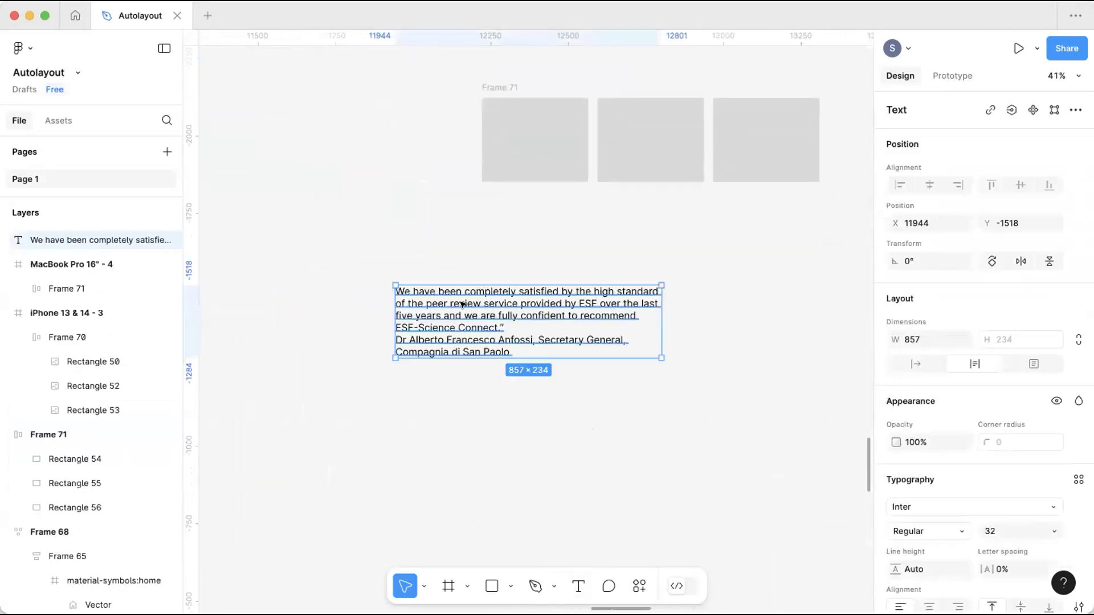
Wrap the pasted testimonial text in an auto layout frame with its width set to Hug contents.
{"action": "right_click", "coordinate": [462, 305]}
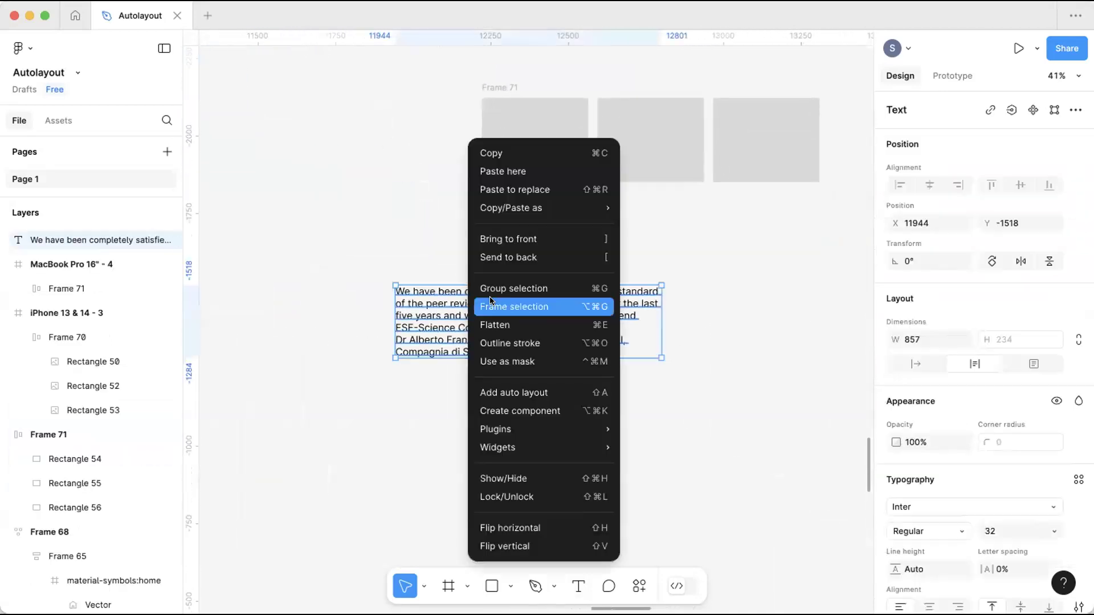
{"action": "left_click", "coordinate": [493, 392]}
{"action": "left_click", "coordinate": [422, 256]}
{"action": "left_click", "coordinate": [411, 270]}
{"action": "left_click", "coordinate": [946, 341]}
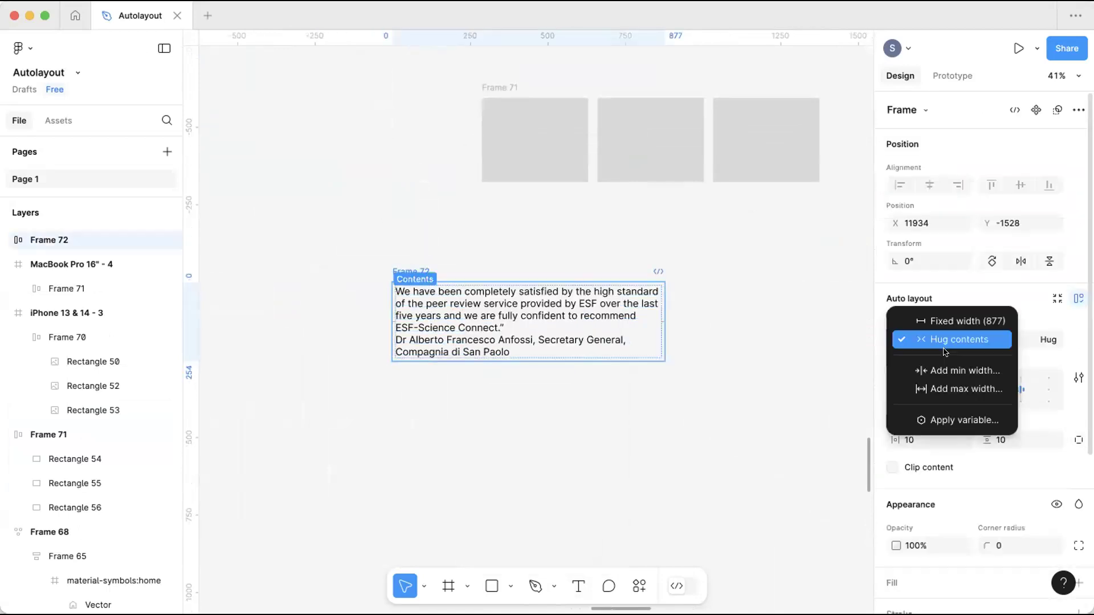
{"action": "left_click", "coordinate": [941, 340]}
Set the width of the testimonial text inside the new frame to Fill container.
{"action": "left_click", "coordinate": [567, 315]}
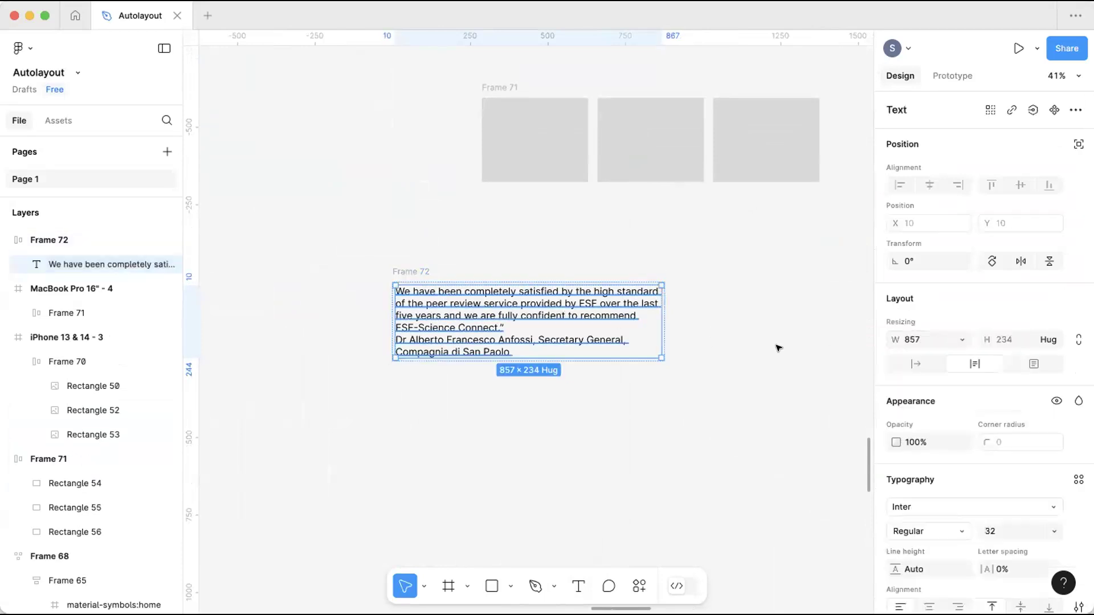
{"action": "left_click", "coordinate": [957, 339]}
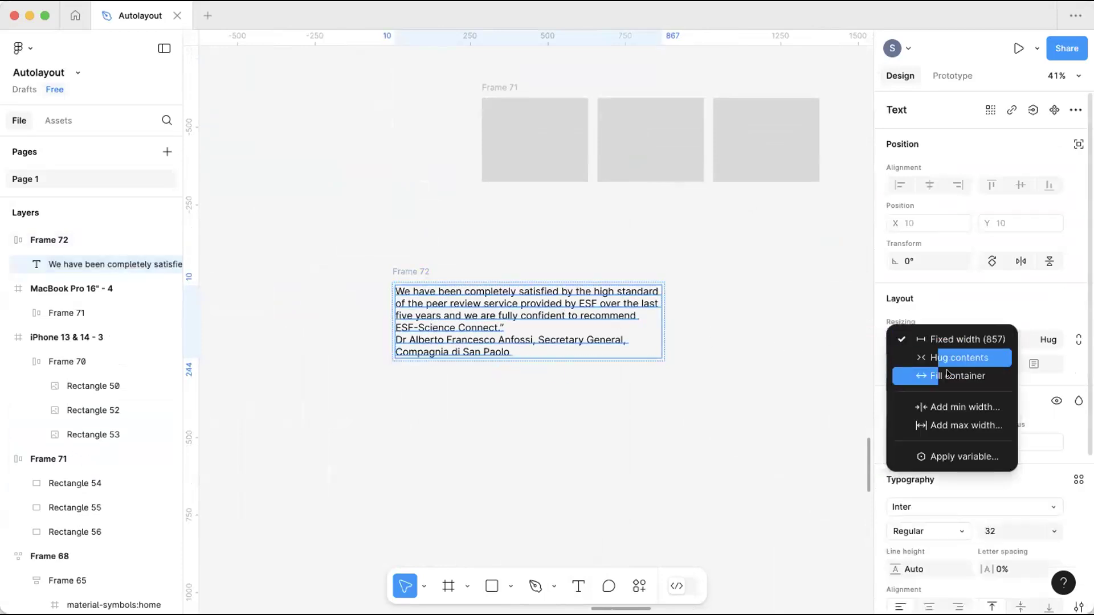
{"action": "left_click", "coordinate": [912, 374]}
Move the testimonial frame into the iPhone 13 & 14 - 3 frame beneath the images at X 26, Y 222, narrowed to 322 wide.
{"action": "left_click", "coordinate": [419, 254]}
{"action": "left_click", "coordinate": [421, 271]}
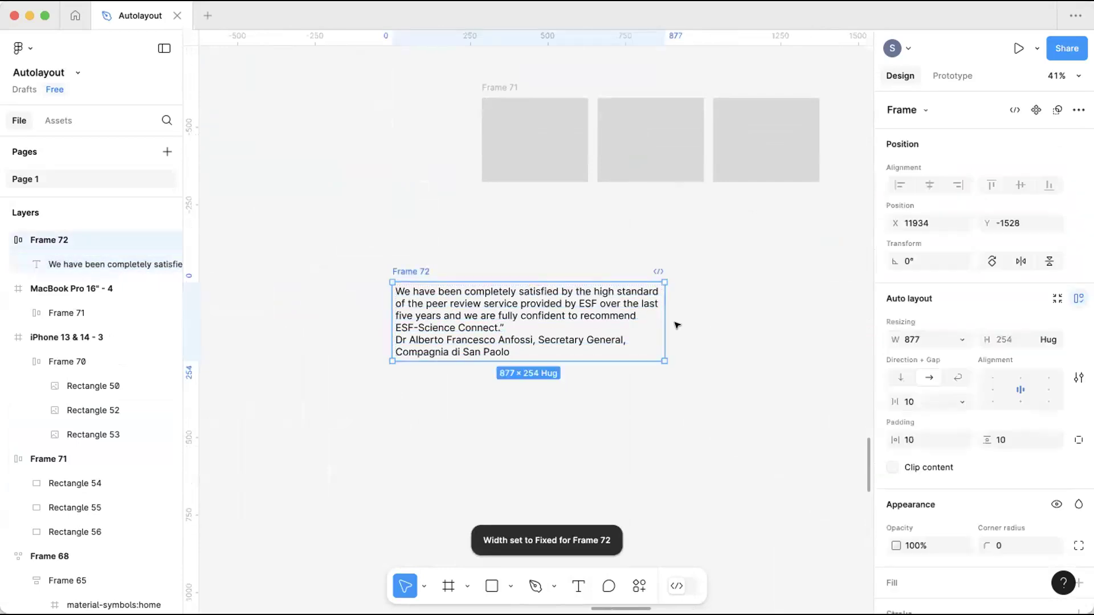
{"action": "left_click_drag", "start_coordinate": [657, 319], "coordinate": [789, 318]}
{"action": "scroll", "coordinate": [361, 290], "scroll_direction": "down", "scroll_amount": 5}
{"action": "left_click_drag", "start_coordinate": [546, 318], "coordinate": [644, 371]}
{"action": "scroll", "coordinate": [664, 340], "scroll_direction": "up", "scroll_amount": 5}
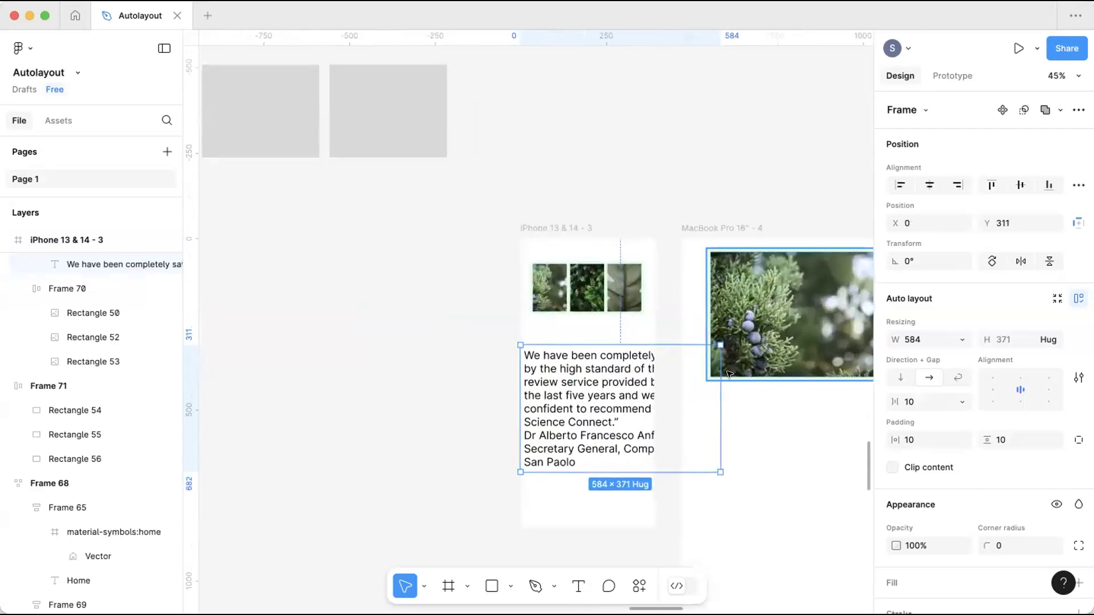
{"action": "left_click_drag", "start_coordinate": [721, 372], "coordinate": [580, 339]}
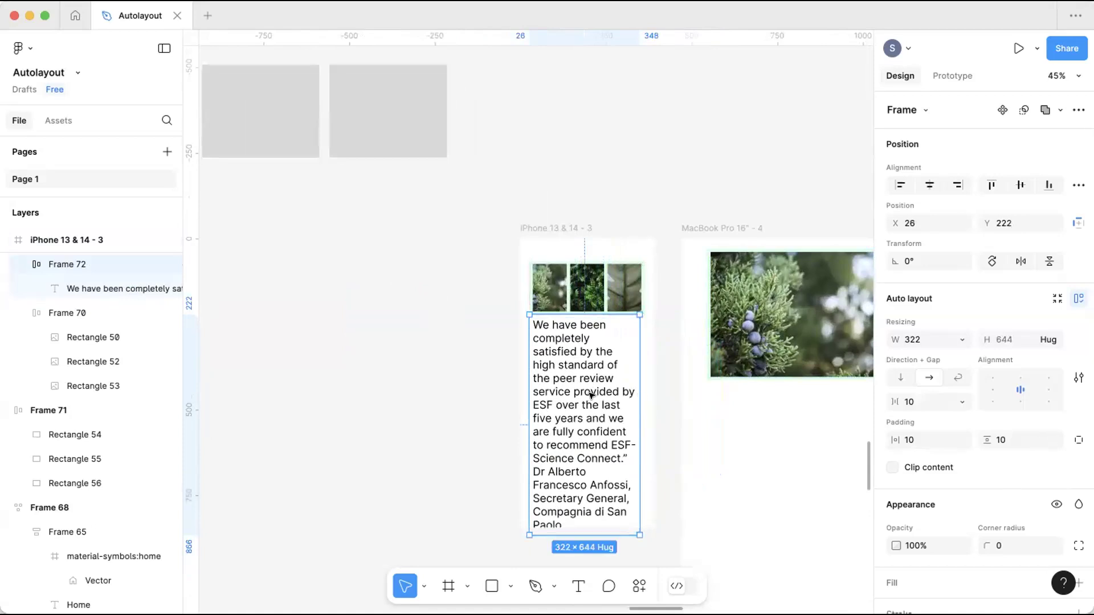
Set the font size of the testimonial text in the iPhone frame to 14.
{"action": "left_click", "coordinate": [592, 395]}
{"action": "scroll", "coordinate": [1038, 506], "scroll_direction": "down", "scroll_amount": 1}
{"action": "left_click", "coordinate": [1055, 505]}
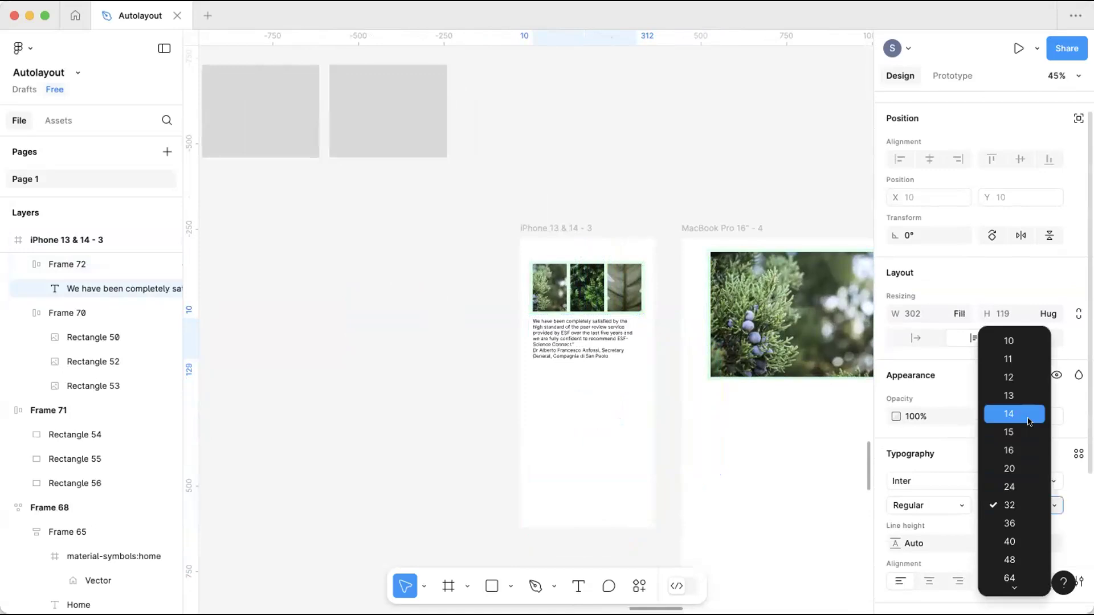
{"action": "left_click", "coordinate": [1029, 421]}
{"action": "key", "text": "Escape"}
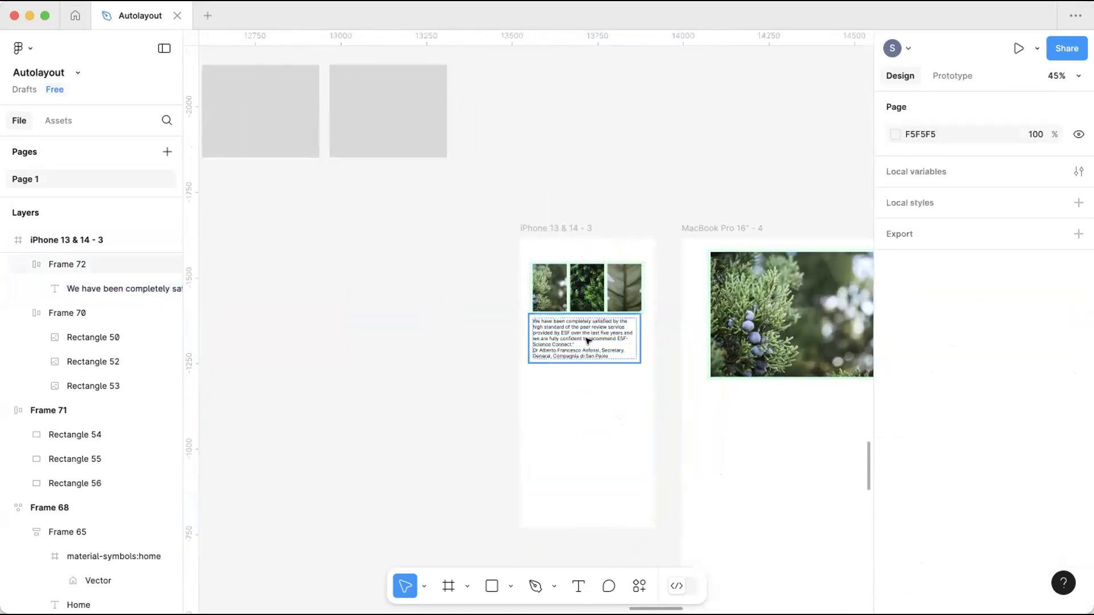
Duplicate the testimonial frame into the MacBook Pro 16" - 4 frame below its images at X 75, Y 419, and widen the copy to 1577.
{"action": "left_click", "coordinate": [588, 341]}
{"action": "scroll", "coordinate": [547, 353], "scroll_direction": "right", "scroll_amount": 3}
{"action": "scroll", "coordinate": [547, 353], "scroll_direction": "up", "scroll_amount": 1}
{"action": "left_click_drag", "start_coordinate": [473, 377], "coordinate": [655, 439]}
{"action": "scroll", "coordinate": [655, 439], "scroll_direction": "down", "scroll_amount": 5}
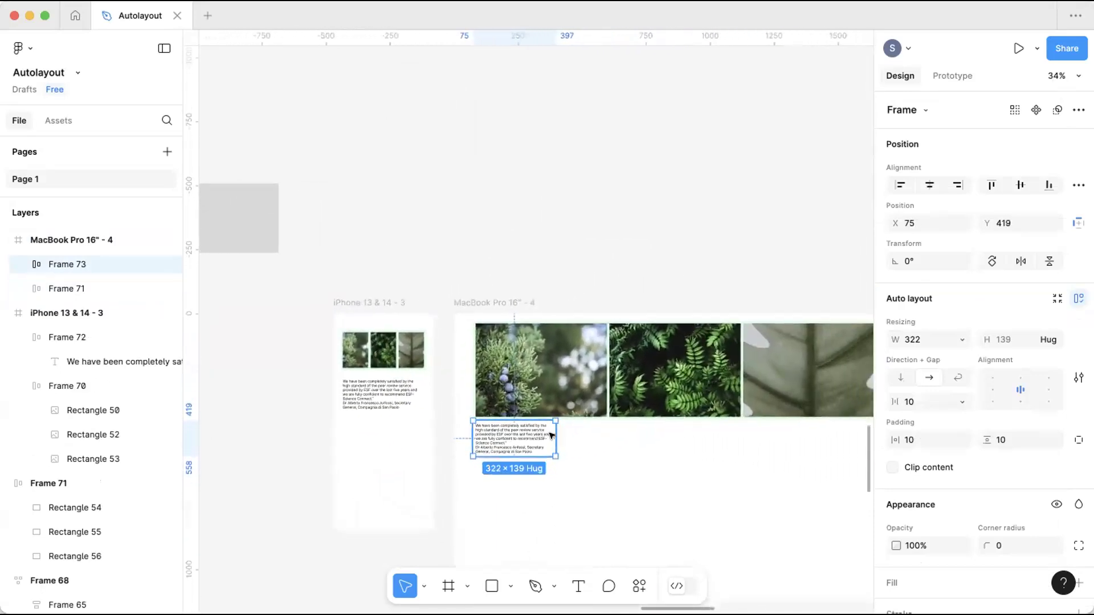
{"action": "left_click_drag", "start_coordinate": [549, 432], "coordinate": [791, 426]}
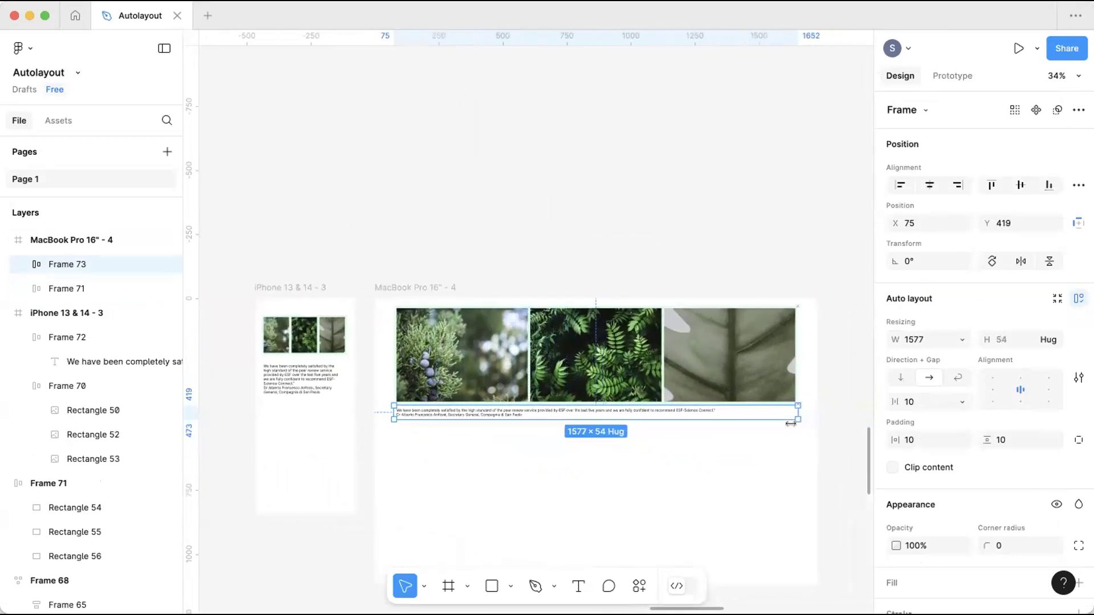
{"action": "scroll", "coordinate": [649, 480], "scroll_direction": "down", "scroll_amount": 2}
Set the font size of the testimonial text in the MacBook frame to 16 and deselect it.
{"action": "left_click", "coordinate": [480, 381]}
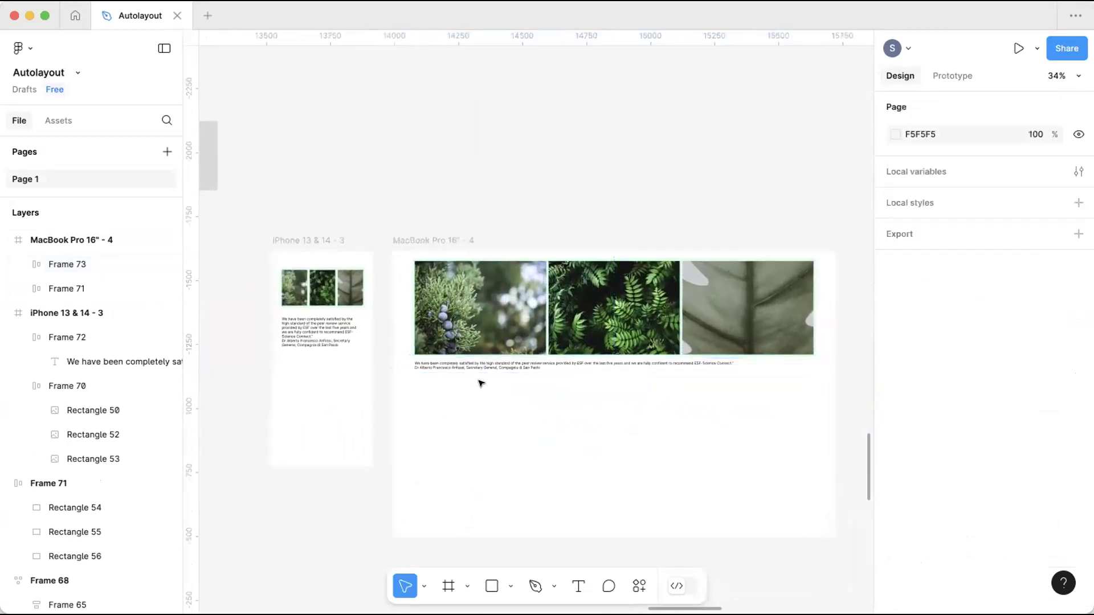
{"action": "double_click", "coordinate": [486, 366]}
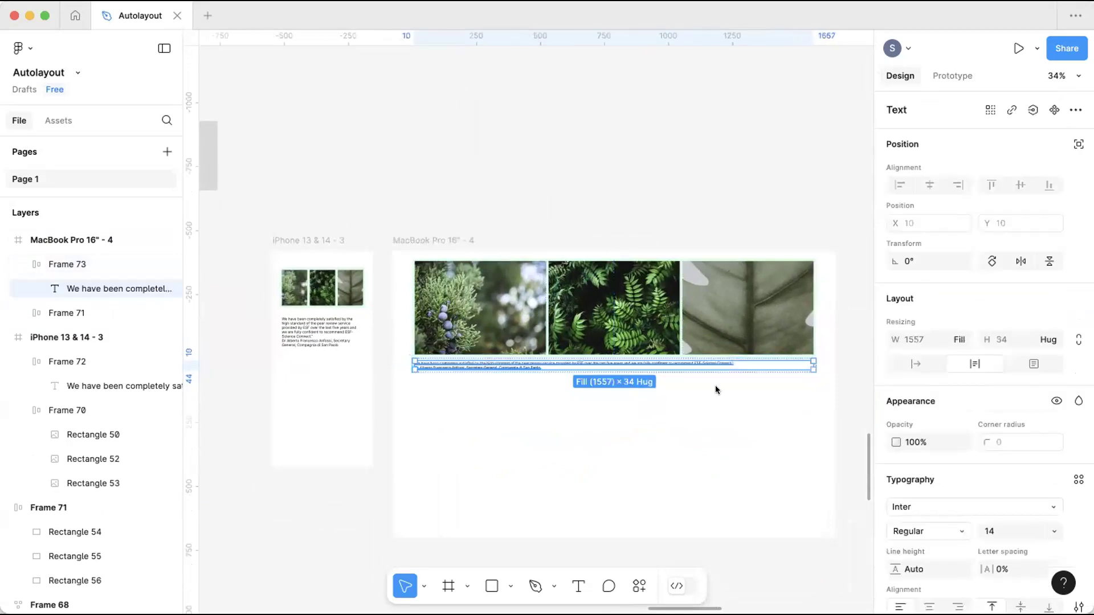
{"action": "left_click", "coordinate": [1054, 531]}
{"action": "left_click", "coordinate": [1029, 560]}
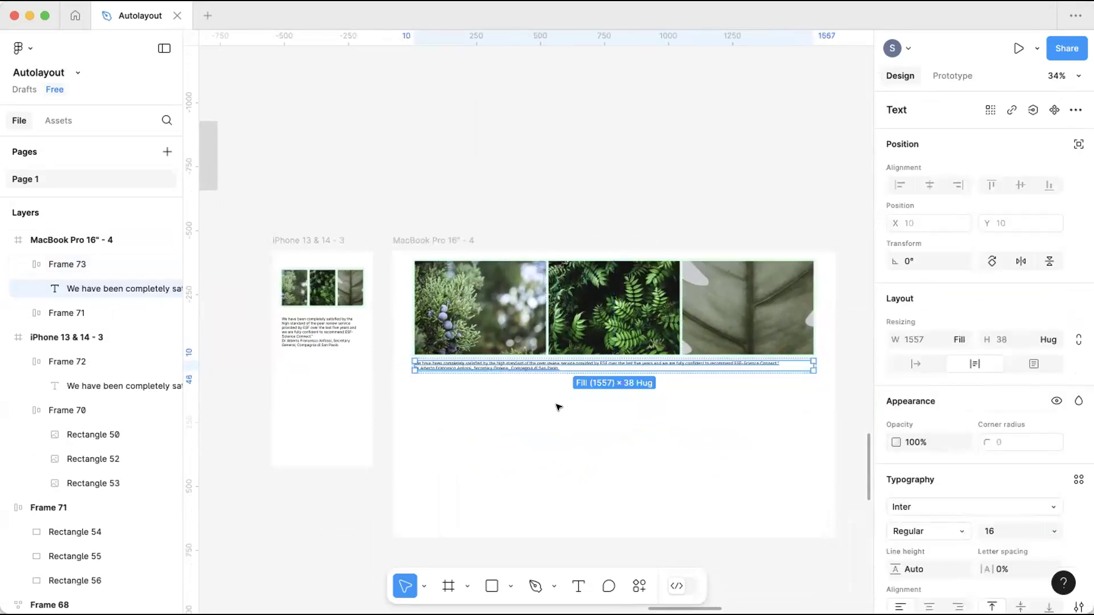
{"action": "left_click", "coordinate": [517, 442]}
{"action": "scroll", "coordinate": [788, 354], "scroll_direction": "left", "scroll_amount": 2}
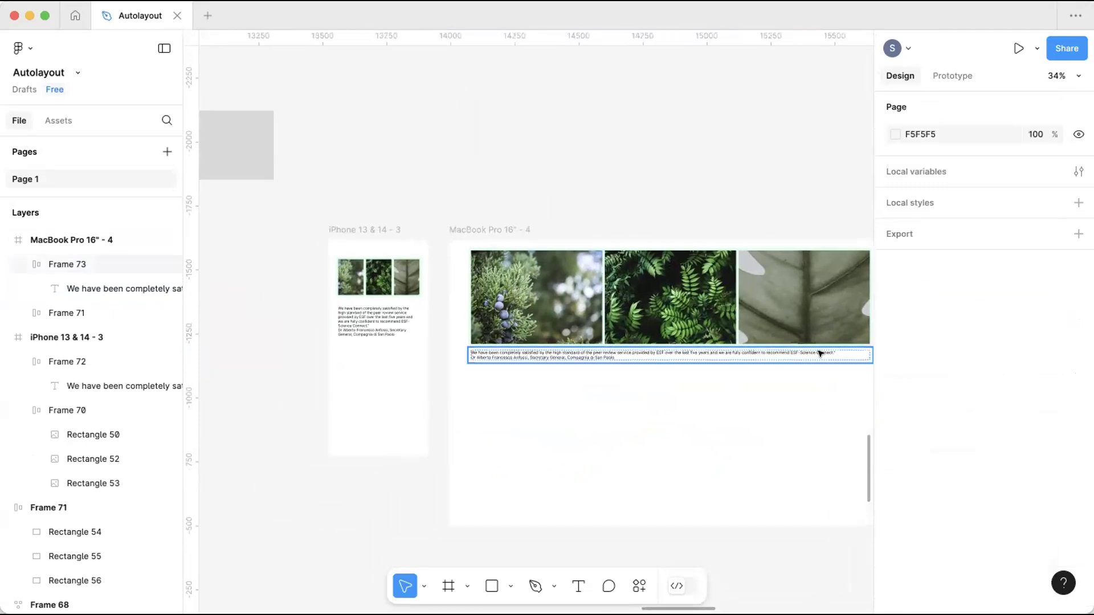
Narrow the MacBook frame's testimonial frame to roughly two thirds of its width and deselect it.
{"action": "left_click", "coordinate": [805, 356]}
{"action": "scroll", "coordinate": [834, 359], "scroll_direction": "right", "scroll_amount": 2}
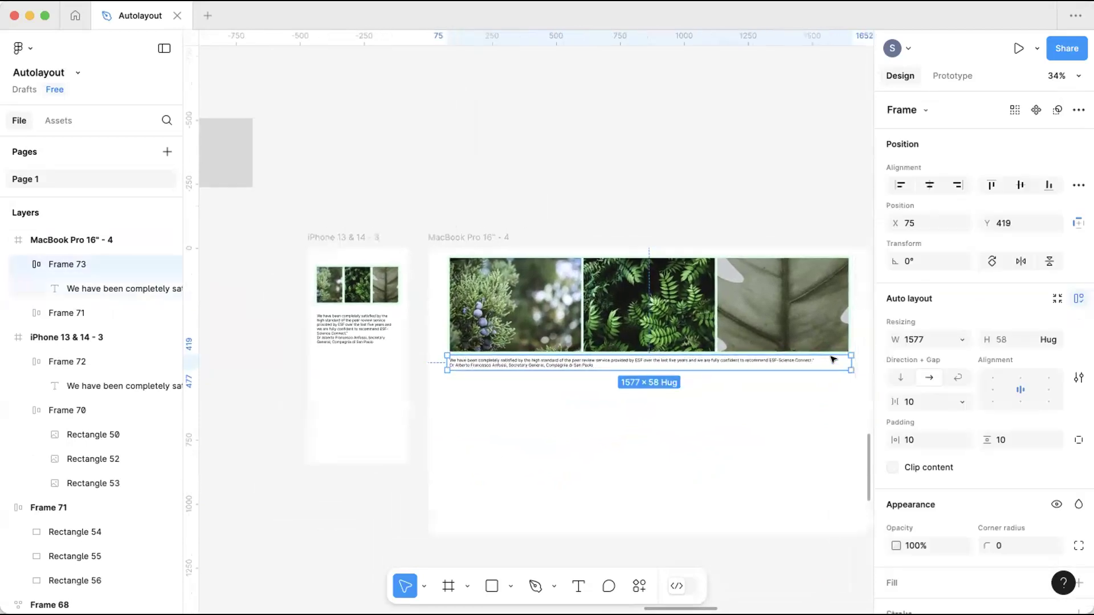
{"action": "left_click_drag", "start_coordinate": [833, 359], "coordinate": [704, 368]}
{"action": "left_click", "coordinate": [733, 410]}
Move the testimonial frame in the iPhone frame slightly up toward the images and deselect it.
{"action": "scroll", "coordinate": [734, 410], "scroll_direction": "left", "scroll_amount": 2}
{"action": "scroll", "coordinate": [276, 276], "scroll_direction": "left", "scroll_amount": 3}
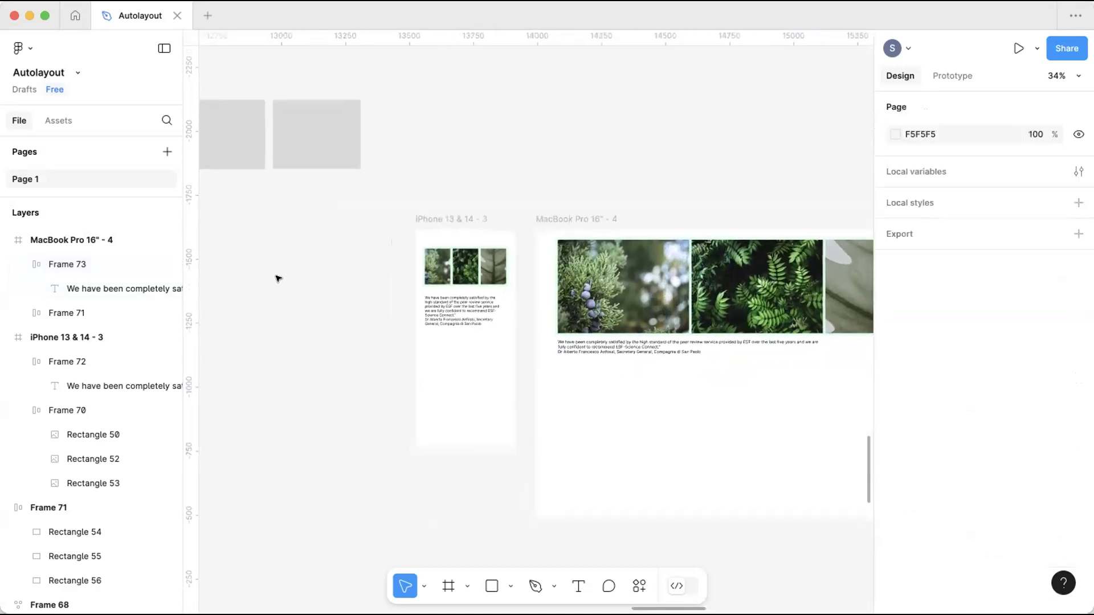
{"action": "scroll", "coordinate": [469, 324], "scroll_direction": "up", "scroll_amount": 3}
{"action": "scroll", "coordinate": [469, 323], "scroll_direction": "up", "scroll_amount": 3}
{"action": "left_click_drag", "start_coordinate": [469, 323], "coordinate": [468, 314]}
{"action": "left_click", "coordinate": [671, 242]}
{"action": "scroll", "coordinate": [567, 274], "scroll_direction": "down", "scroll_amount": 6}
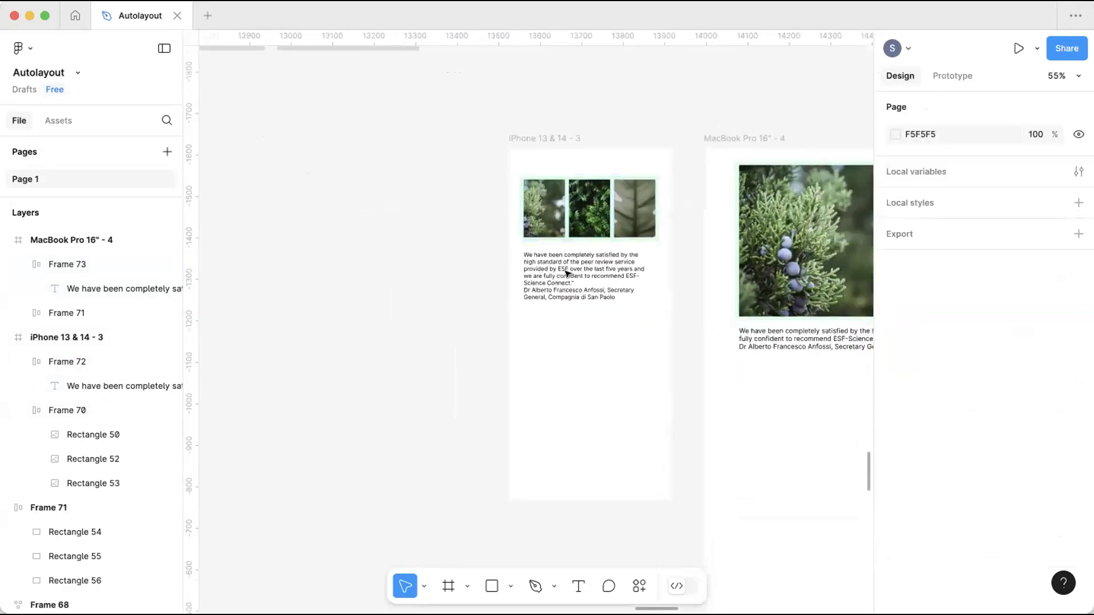
Examine the image and text layouts across the canvas and the iPhone 13 & 14 - 2 frame with the Download button.
{"action": "scroll", "coordinate": [569, 273], "scroll_direction": "up", "scroll_amount": 2}
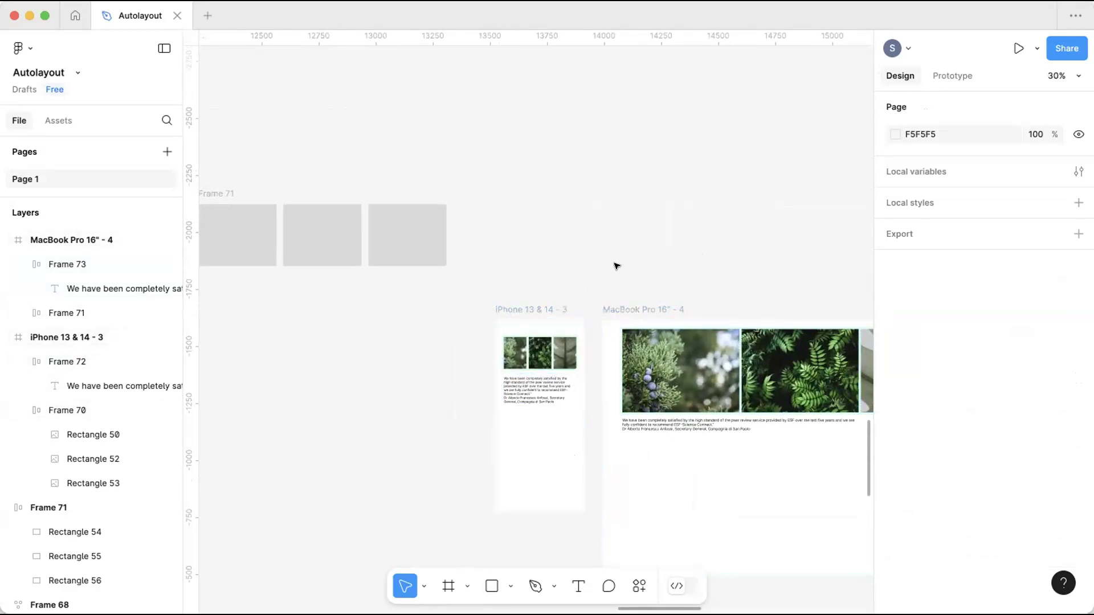
{"action": "scroll", "coordinate": [626, 262], "scroll_direction": "down", "scroll_amount": 3}
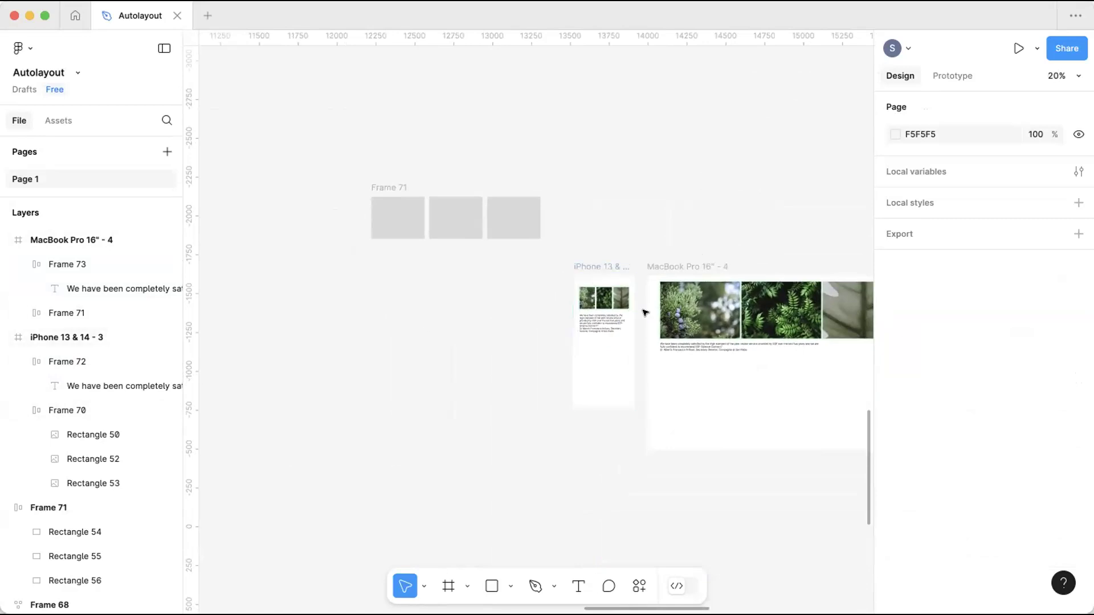
{"action": "scroll", "coordinate": [633, 273], "scroll_direction": "down", "scroll_amount": 5}
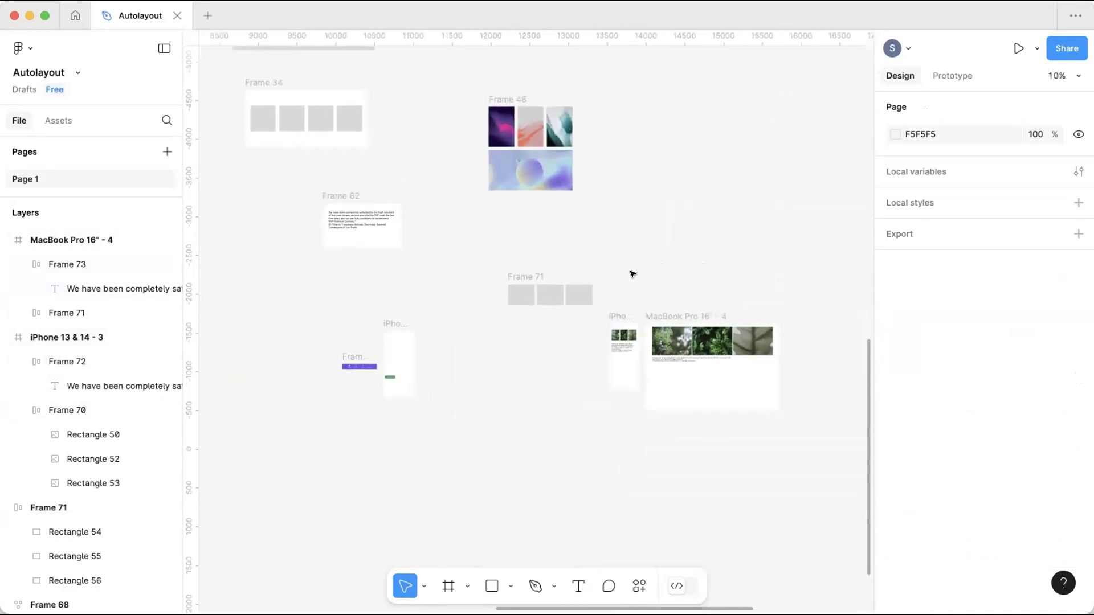
{"action": "scroll", "coordinate": [632, 274], "scroll_direction": "left", "scroll_amount": 2}
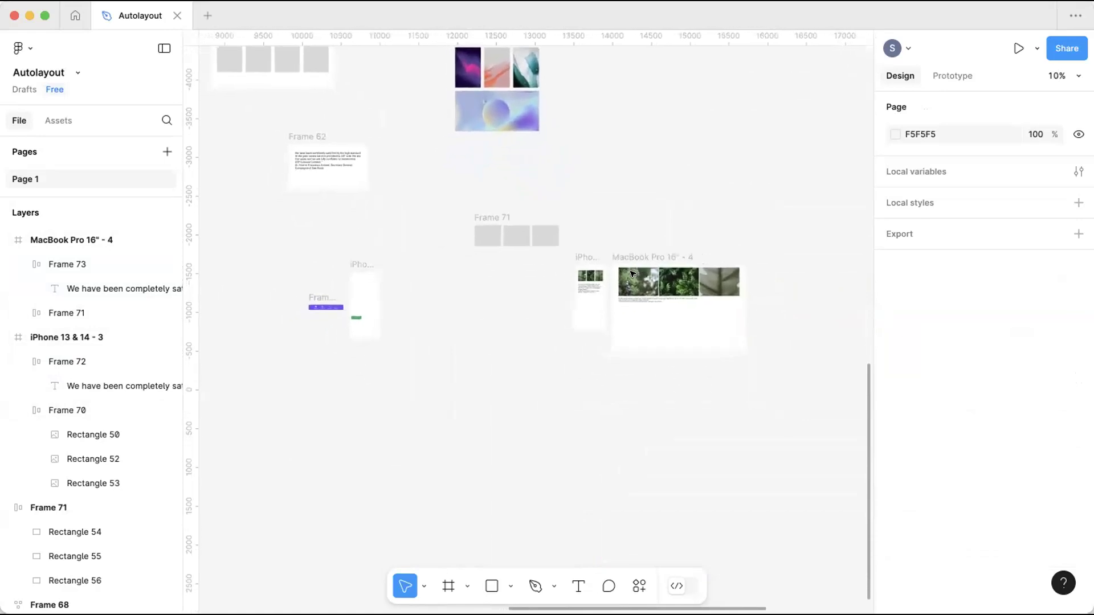
{"action": "scroll", "coordinate": [508, 289], "scroll_direction": "up", "scroll_amount": 5}
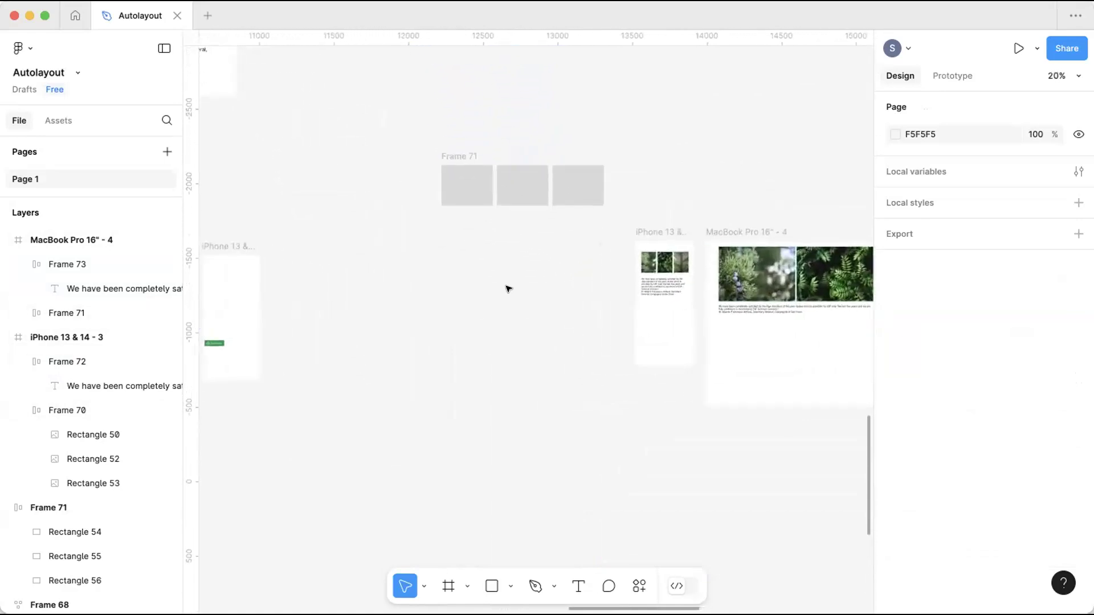
{"action": "scroll", "coordinate": [507, 288], "scroll_direction": "left", "scroll_amount": 5}
{"action": "scroll", "coordinate": [508, 288], "scroll_direction": "down", "scroll_amount": 3}
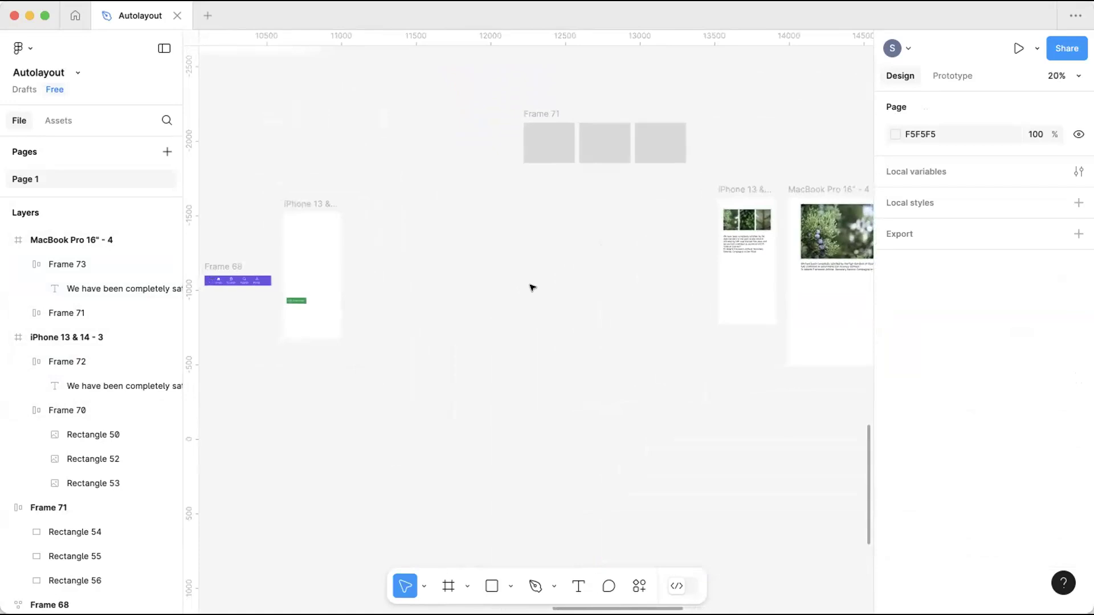
{"action": "scroll", "coordinate": [447, 225], "scroll_direction": "left", "scroll_amount": 5}
{"action": "scroll", "coordinate": [425, 241], "scroll_direction": "up", "scroll_amount": 8}
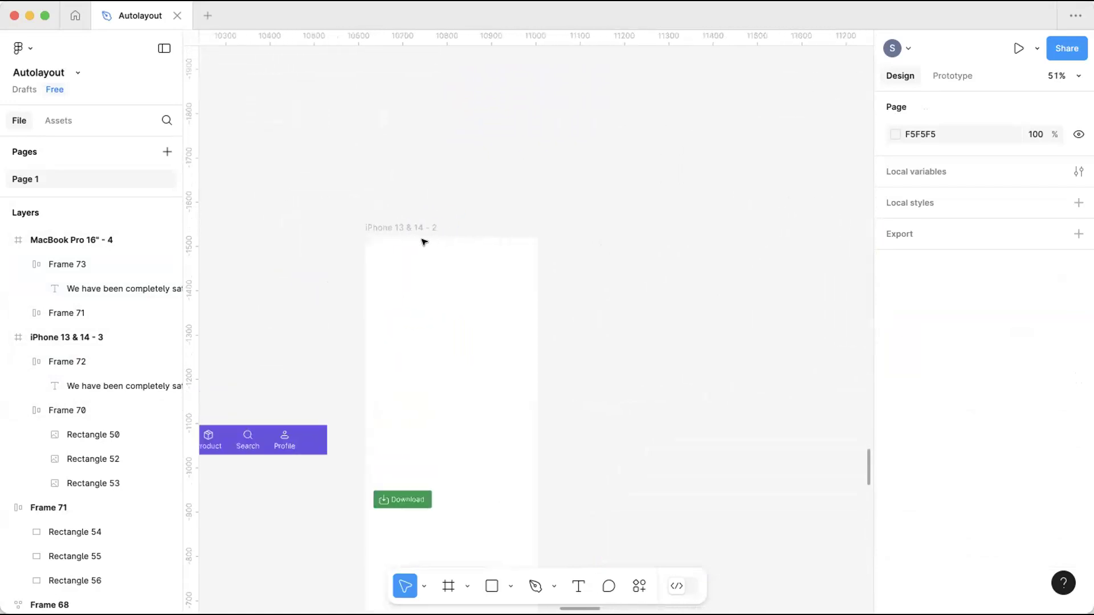
{"action": "scroll", "coordinate": [439, 273], "scroll_direction": "up", "scroll_amount": 5}
{"action": "key", "text": "r"}
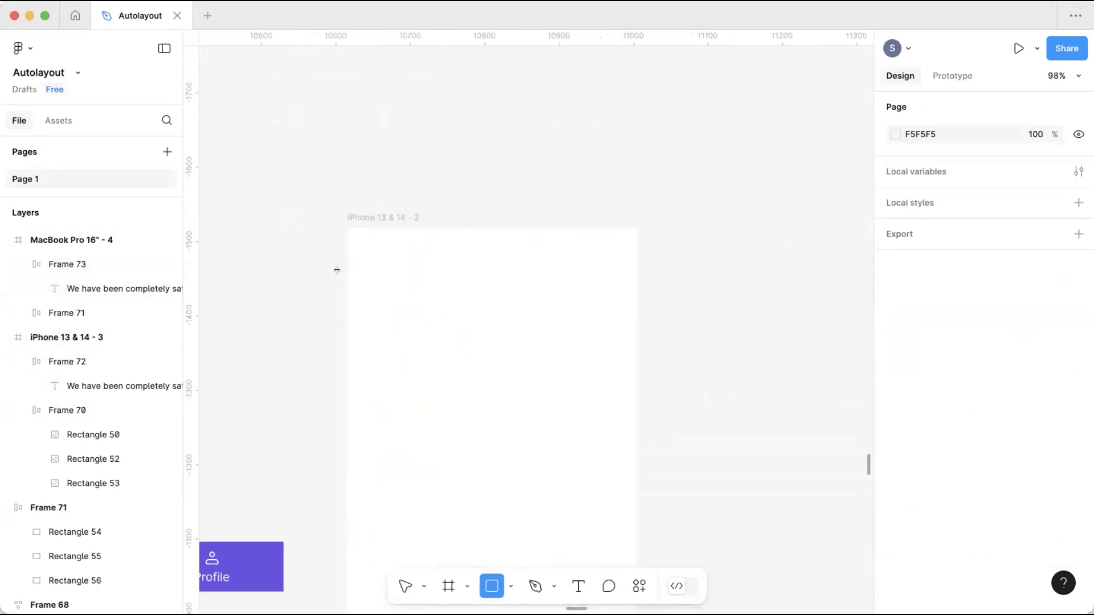
{"action": "left_click_drag", "start_coordinate": [348, 268], "coordinate": [632, 224]}
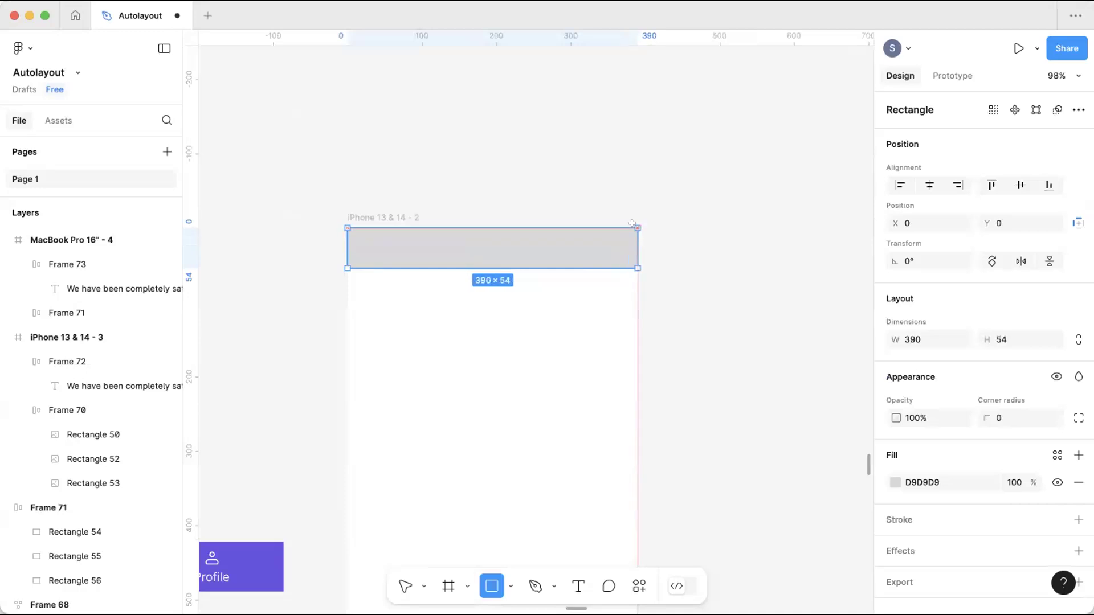
{"action": "key", "text": "Delete"}
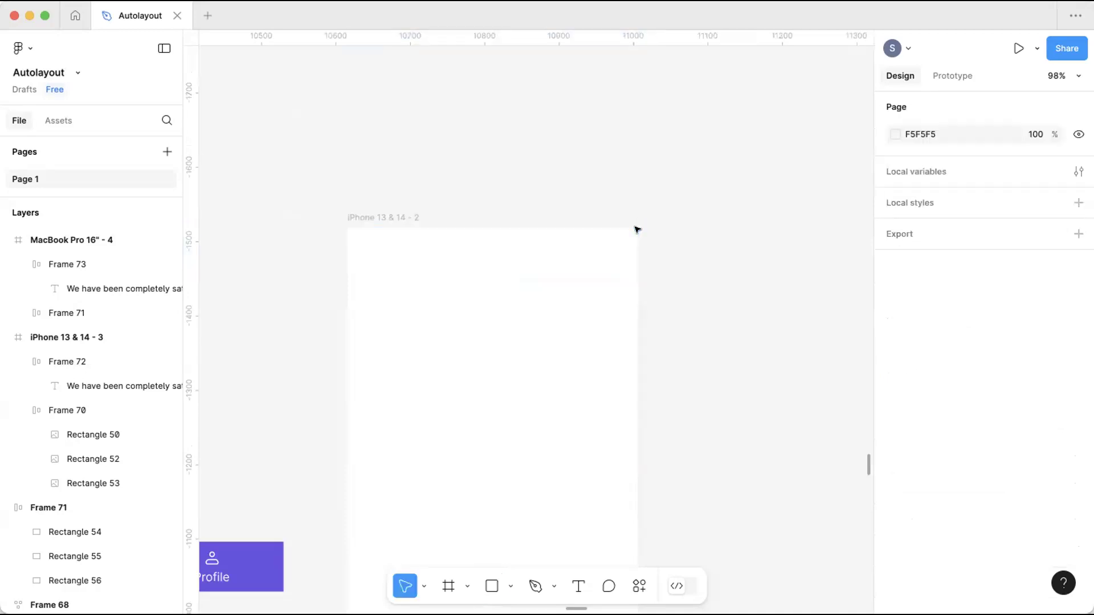
Search Iconify for BURGER and import the stash:burger-classic icon into the upper corner of the iPhone 13 & 14 - 2 frame.
{"action": "right_click", "coordinate": [694, 107]}
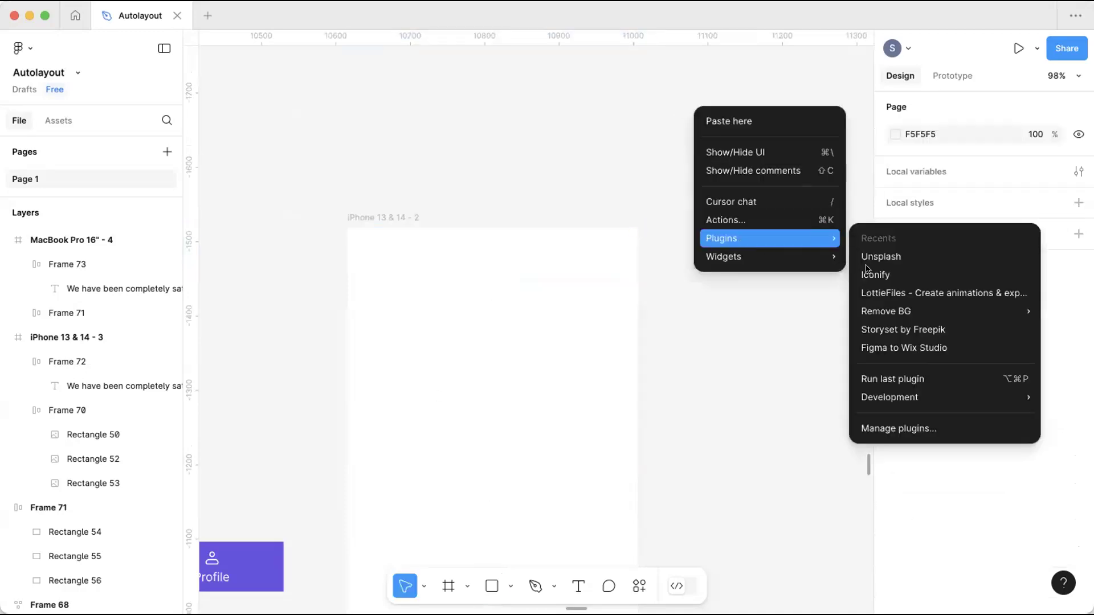
{"action": "mouse_move", "coordinate": [809, 256]}
{"action": "mouse_move", "coordinate": [836, 239]}
{"action": "left_click", "coordinate": [874, 273]}
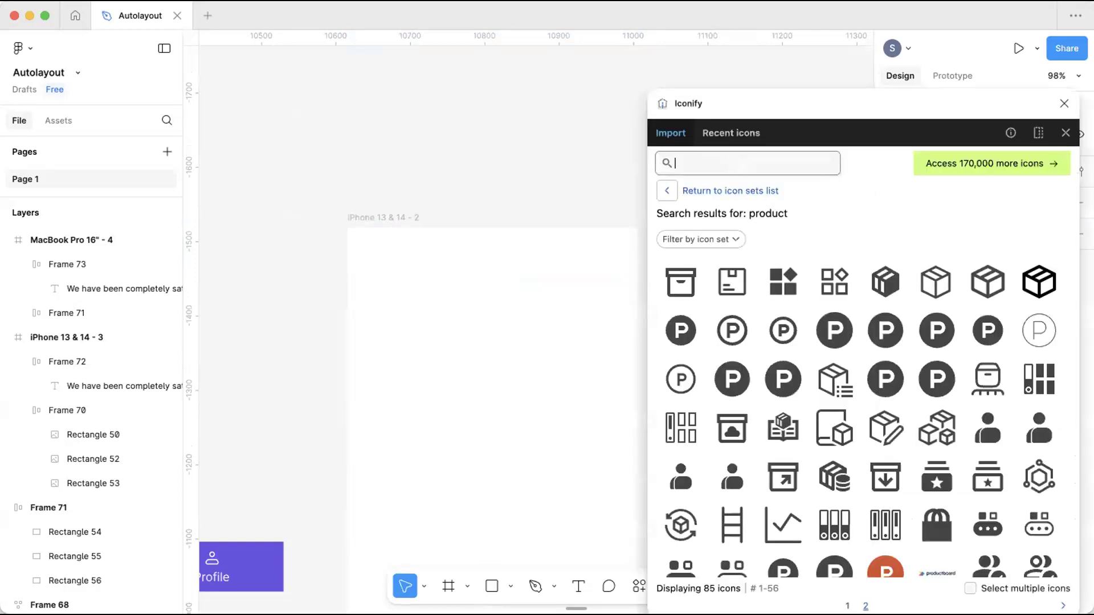
{"action": "type", "text": "BURGER"}
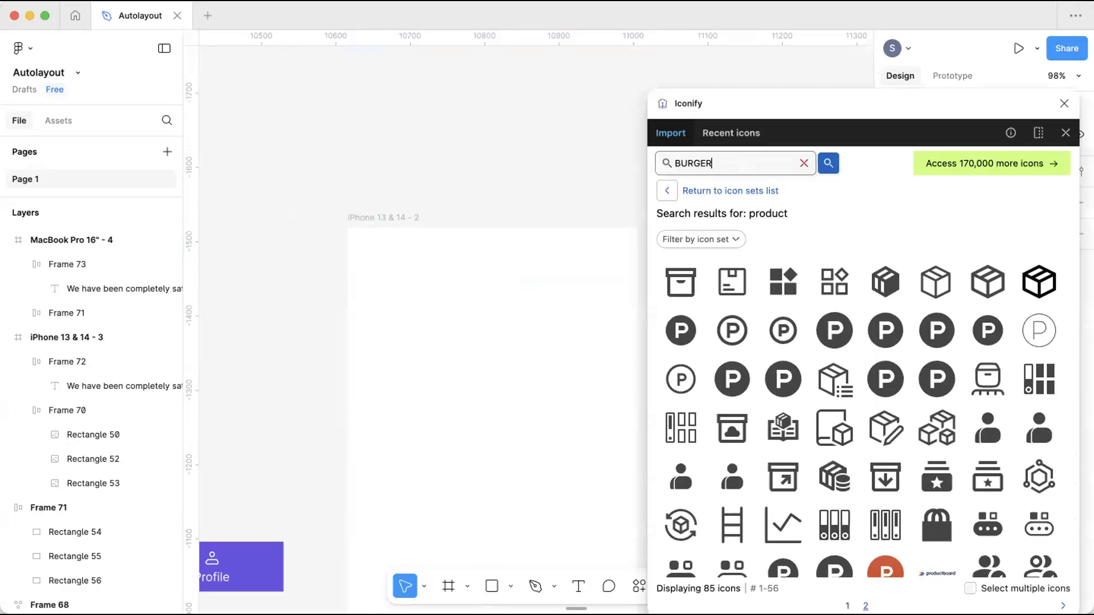
{"action": "key", "text": "Return"}
{"action": "left_click", "coordinate": [735, 444]}
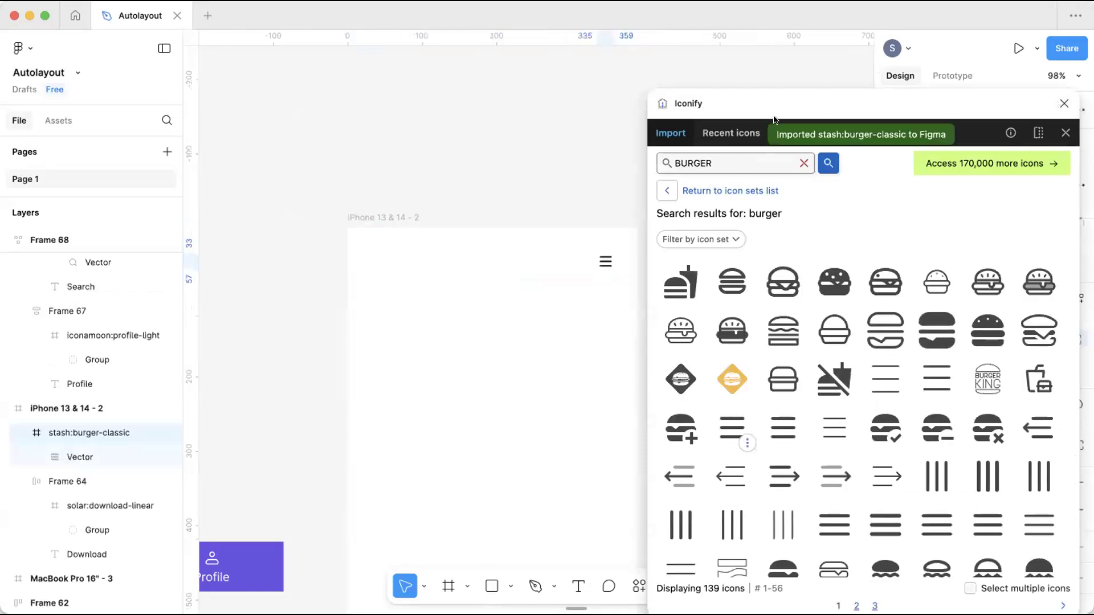
{"action": "left_click", "coordinate": [1064, 101]}
{"action": "left_click", "coordinate": [604, 244]}
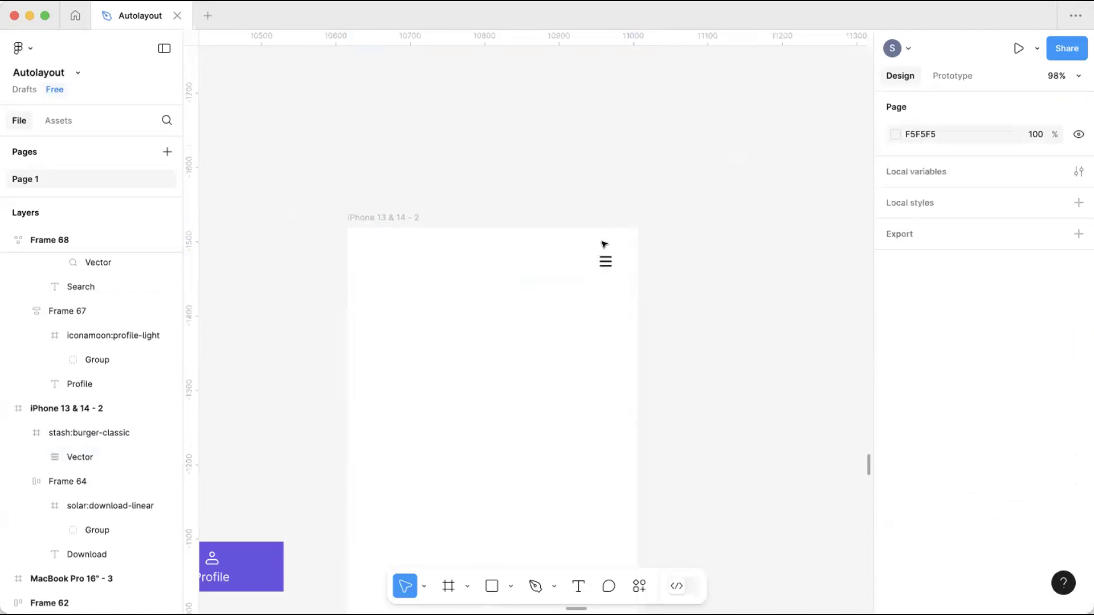
Duplicate the burger icon to the opposite side of the header and delete the vector inside the copy.
{"action": "left_click", "coordinate": [601, 266]}
{"action": "left_click_drag", "start_coordinate": [602, 266], "coordinate": [370, 263]}
{"action": "double_click", "coordinate": [369, 263]}
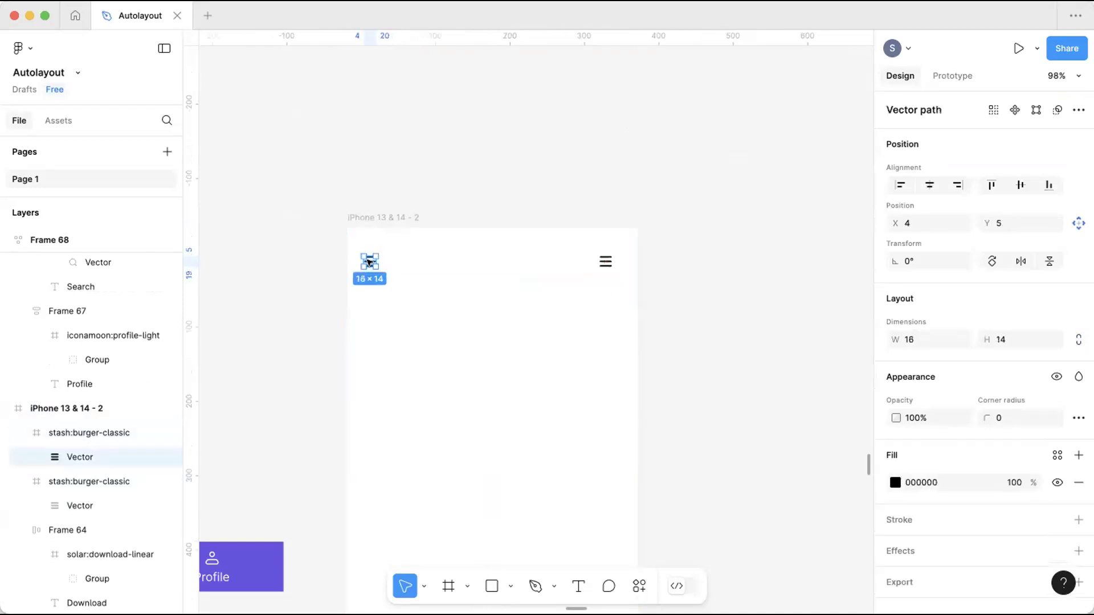
{"action": "key", "text": "Delete"}
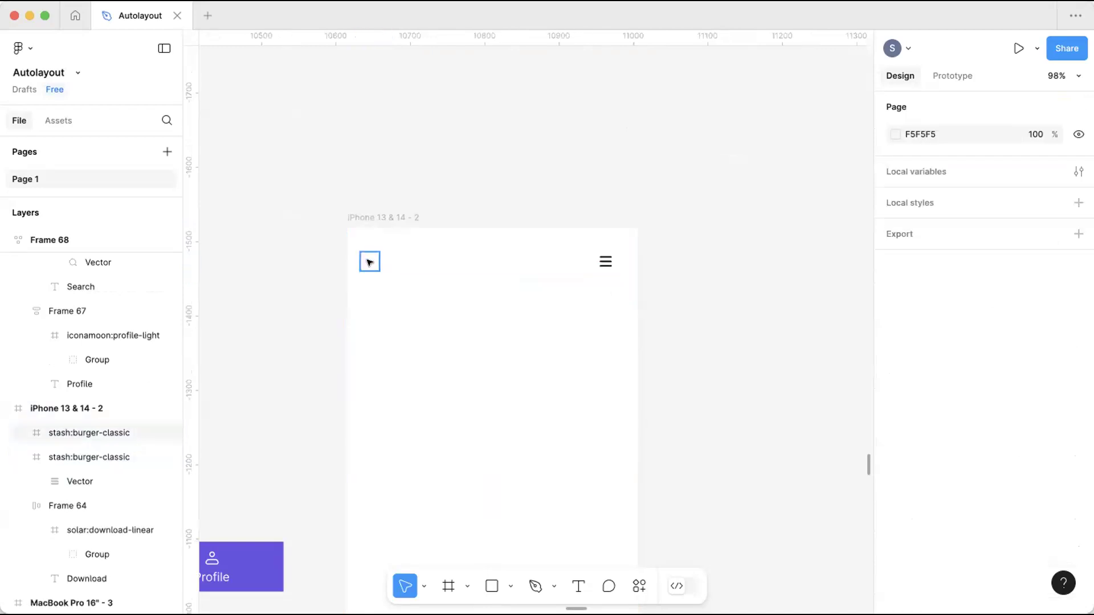
{"action": "key", "text": "o"}
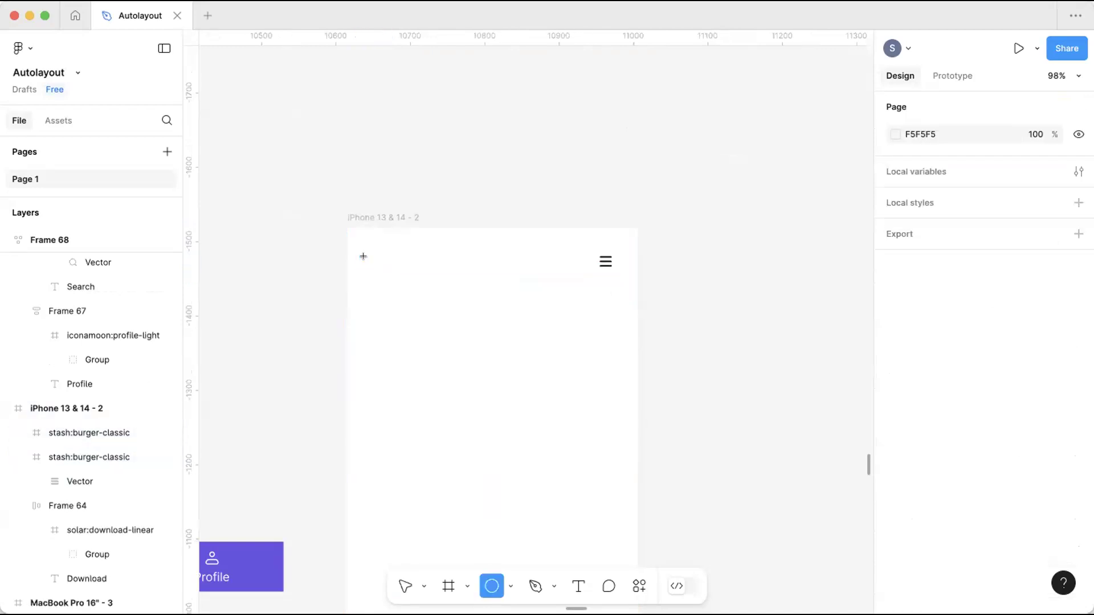
{"action": "scroll", "coordinate": [363, 257], "scroll_direction": "down", "scroll_amount": 1}
{"action": "left_click", "coordinate": [381, 287]}
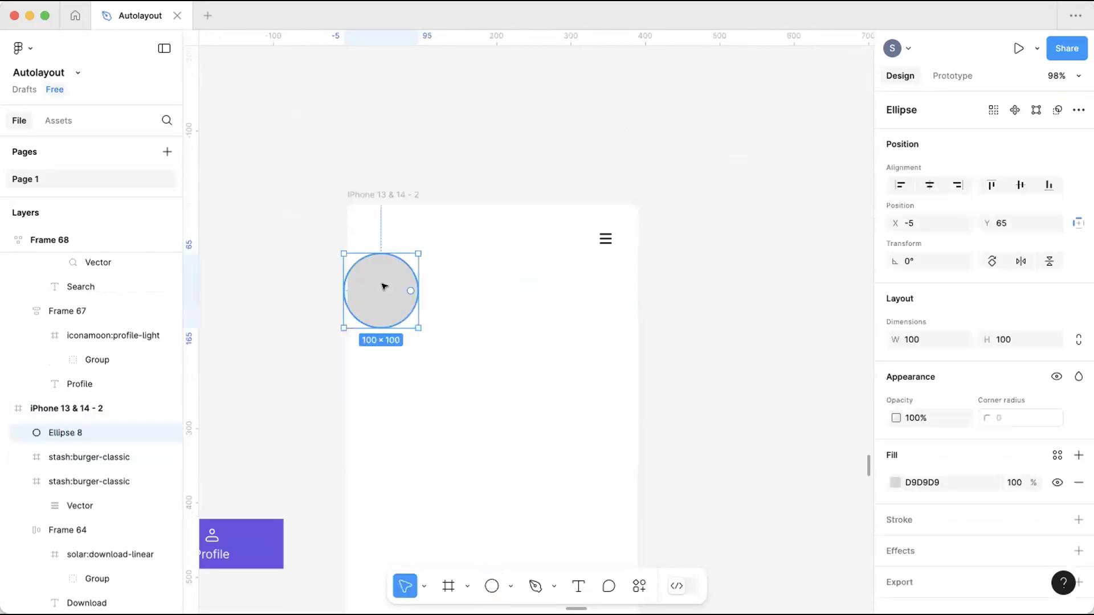
{"action": "key", "text": "Delete"}
Add the text FOOD TRCK in the iPhone 13 & 14 - 2 frame and move it out of the empty icon frame, below the header.
{"action": "left_click", "coordinate": [579, 585]}
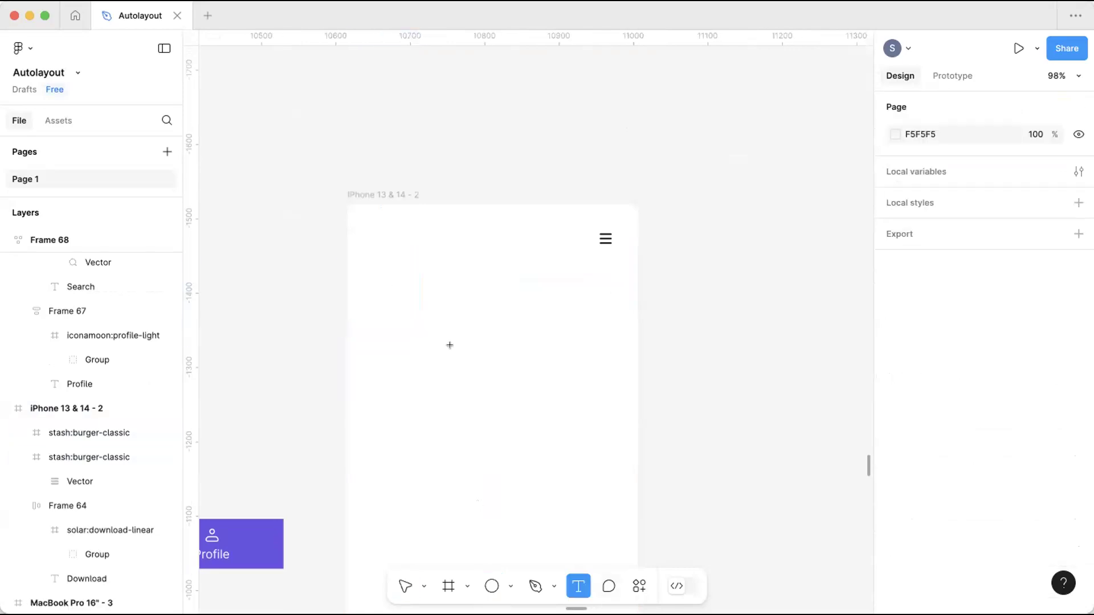
{"action": "left_click", "coordinate": [367, 243]}
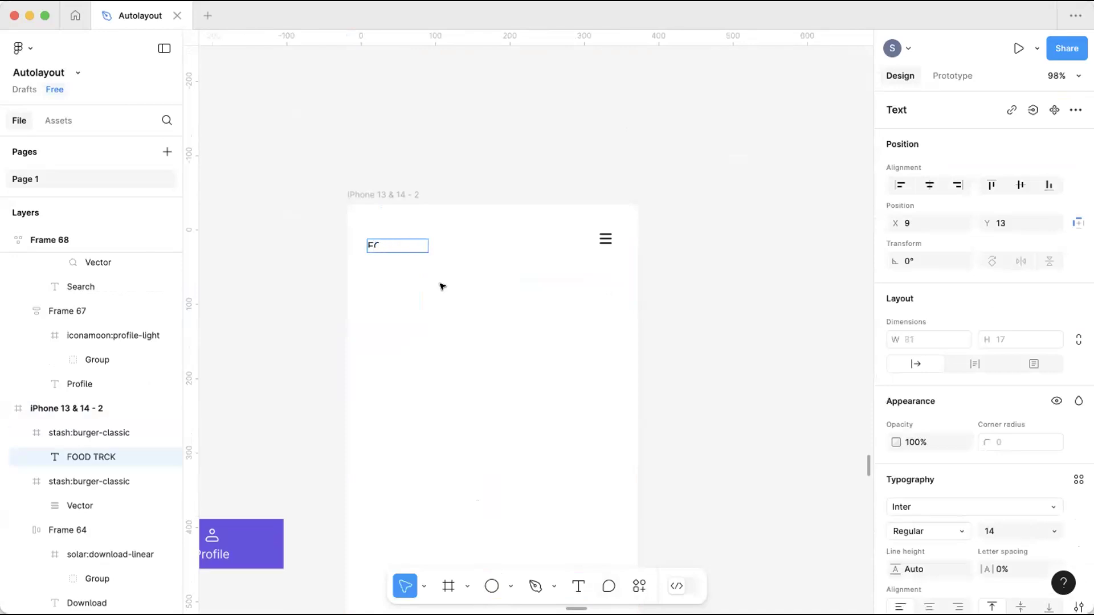
{"action": "scroll", "coordinate": [443, 286], "scroll_direction": "right", "scroll_amount": 3}
{"action": "key", "text": "Escape"}
{"action": "scroll", "coordinate": [447, 269], "scroll_direction": "up", "scroll_amount": 3}
{"action": "scroll", "coordinate": [392, 266], "scroll_direction": "up", "scroll_amount": 1}
{"action": "left_click_drag", "start_coordinate": [398, 355], "coordinate": [399, 367]}
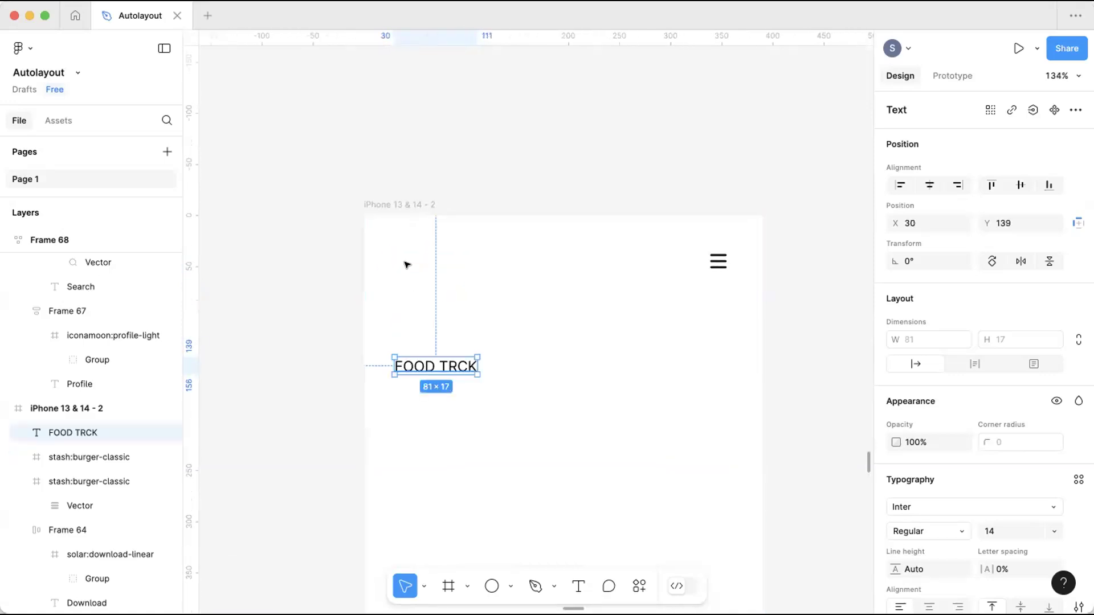
Delete the empty burger icon copy and move the FOOD TRCK text up in line with the remaining icon.
{"action": "left_click", "coordinate": [393, 257]}
{"action": "key", "text": "Delete"}
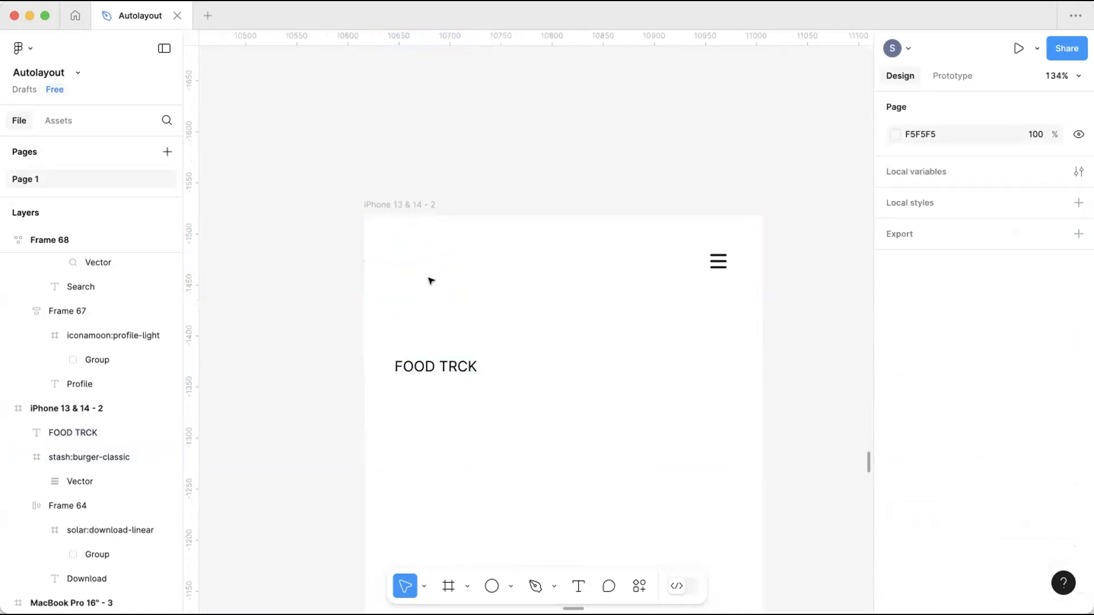
{"action": "left_click_drag", "start_coordinate": [436, 370], "coordinate": [427, 267]}
Apply auto layout to the FOOD TRCK text and burger icon together, and move the resulting header frame slightly up.
{"action": "left_click", "coordinate": [715, 274], "text": "shift"}
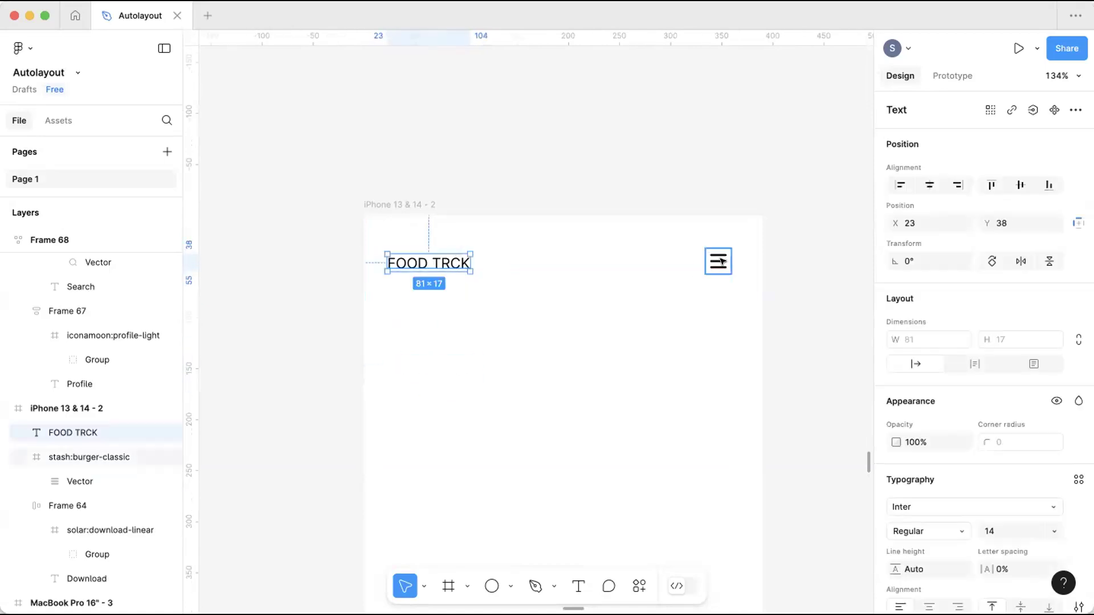
{"action": "key", "text": "shift+a"}
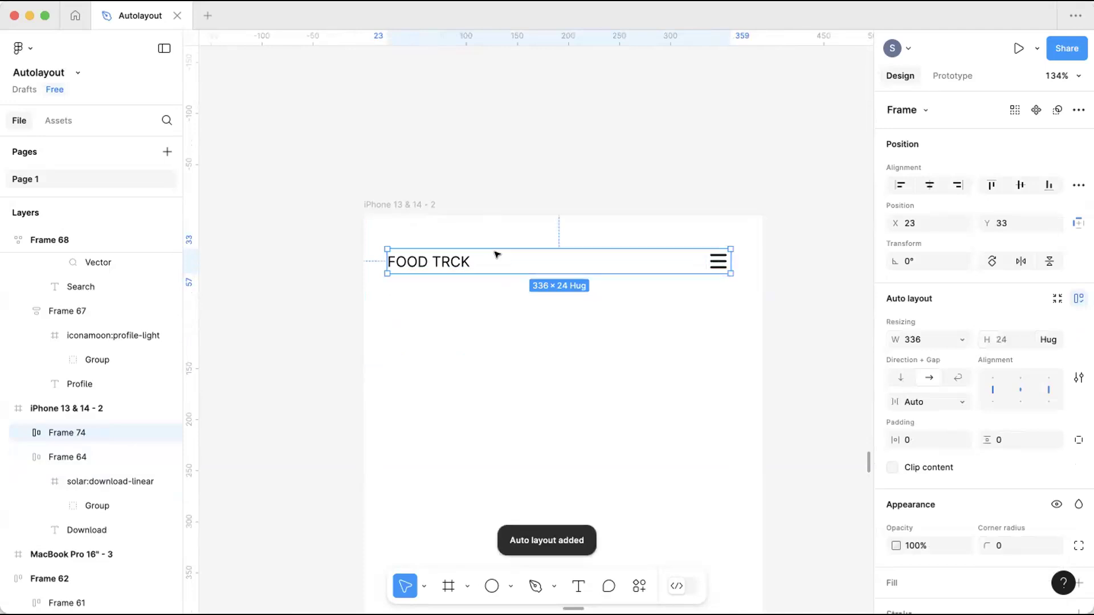
{"action": "left_click_drag", "start_coordinate": [495, 249], "coordinate": [497, 248]}
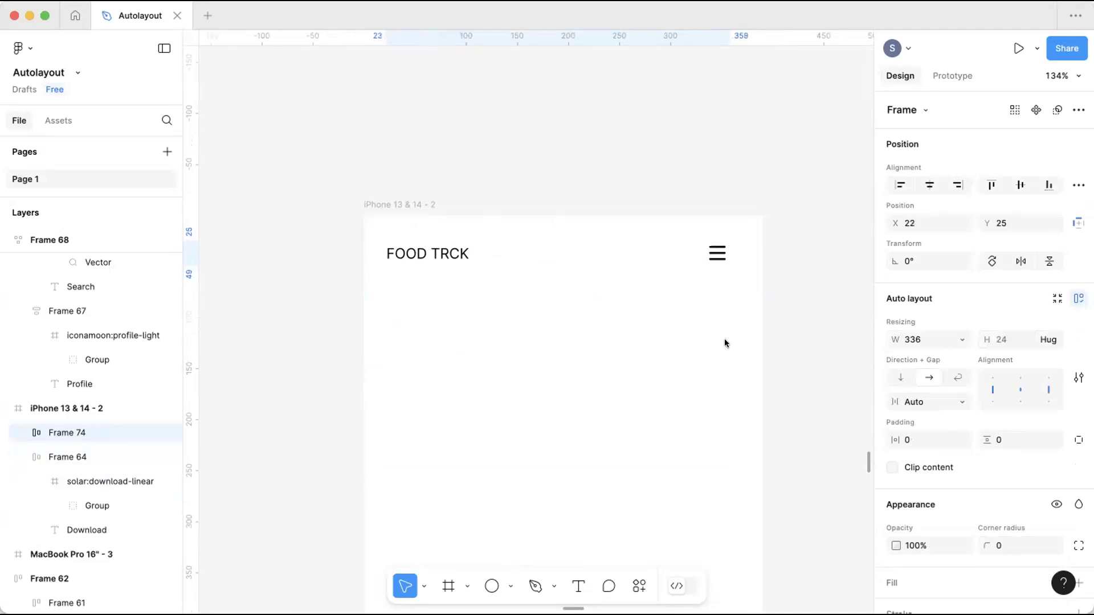
Replace the header frame's Auto gap with a fixed horizontal gap of 240.
{"action": "left_click", "coordinate": [898, 440]}
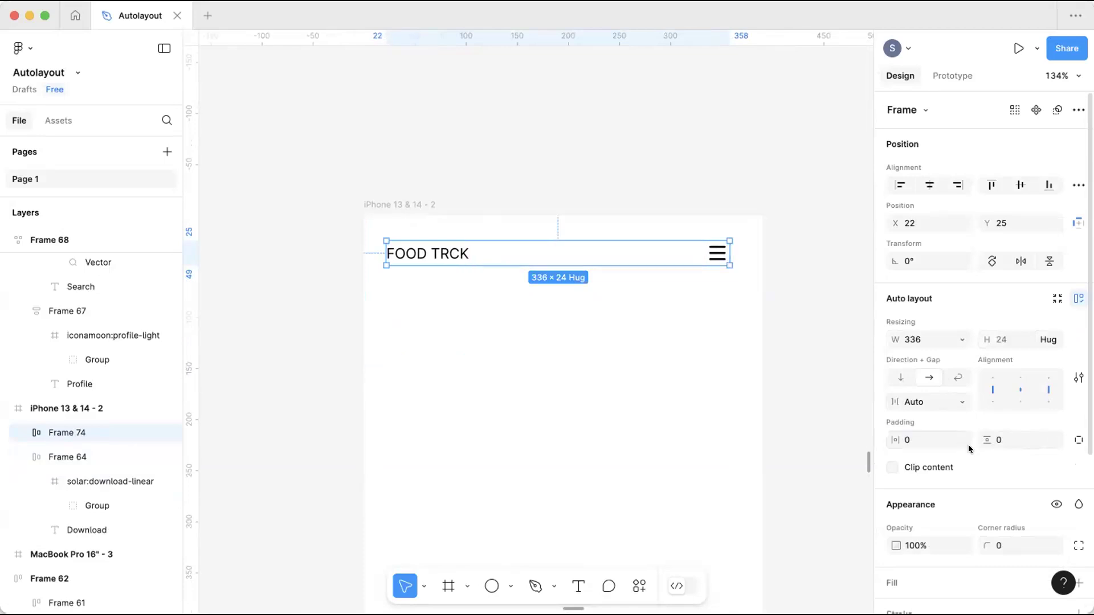
{"action": "left_click", "coordinate": [953, 402]}
{"action": "left_click", "coordinate": [953, 383]}
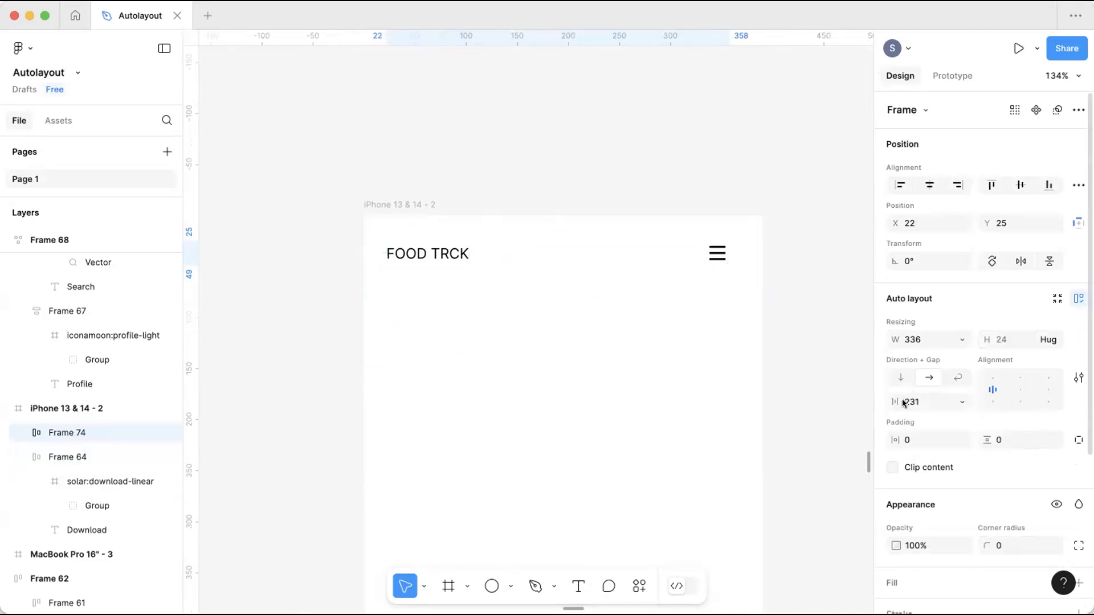
{"action": "left_click_drag", "start_coordinate": [892, 401], "coordinate": [887, 428]}
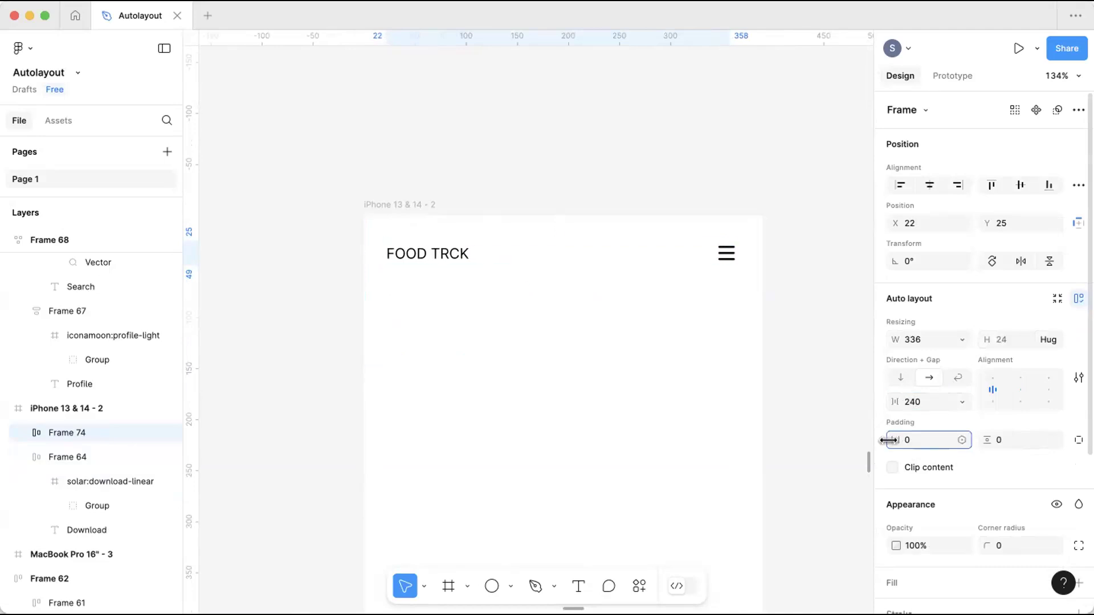
Center the header frame's content alignment, shift the frame slightly toward the iPhone frame's upper-left corner, and deselect it.
{"action": "left_click", "coordinate": [621, 251]}
{"action": "left_click_drag", "start_coordinate": [621, 252], "coordinate": [613, 244]}
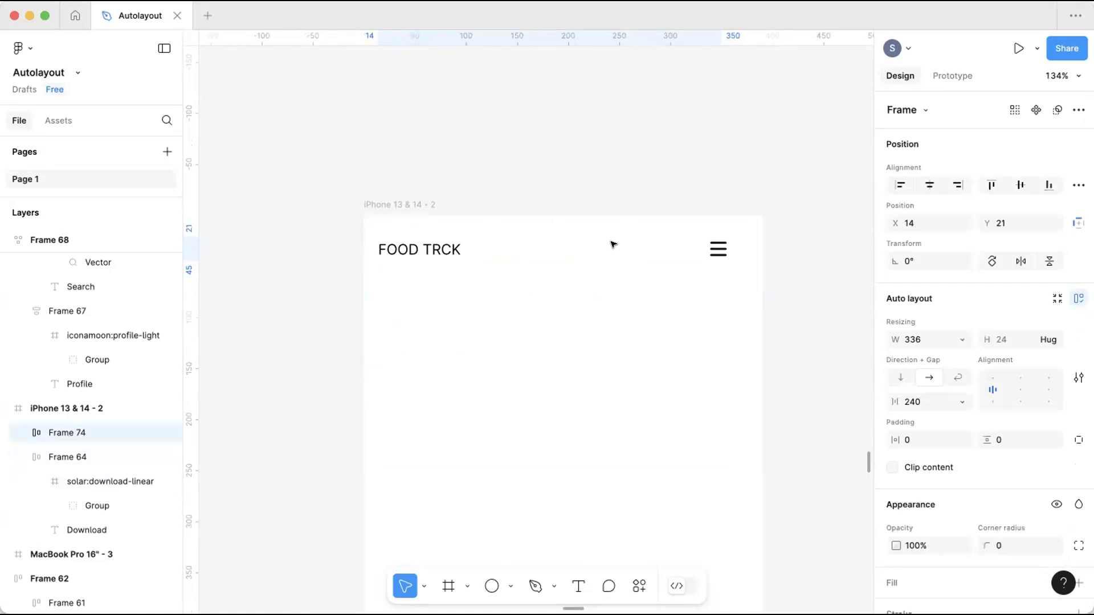
{"action": "left_click", "coordinate": [1015, 390]}
{"action": "left_click_drag", "start_coordinate": [652, 249], "coordinate": [652, 249]}
{"action": "left_click", "coordinate": [677, 178]}
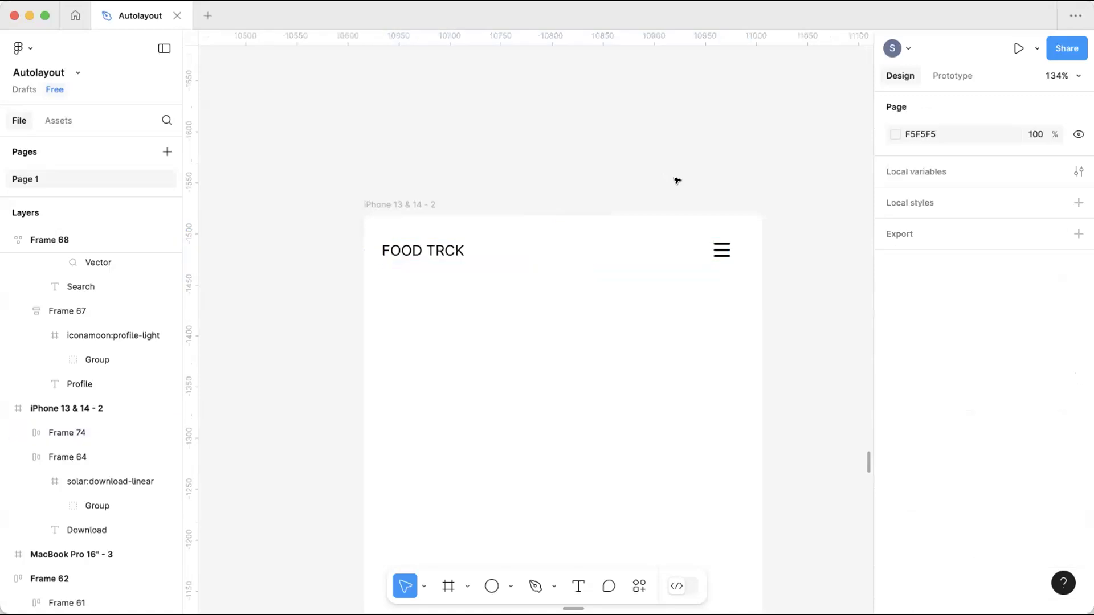
{"action": "scroll", "coordinate": [507, 233], "scroll_direction": "right", "scroll_amount": 2}
{"action": "right_click", "coordinate": [671, 138]}
{"action": "mouse_move", "coordinate": [707, 269]}
{"action": "left_click", "coordinate": [578, 340]}
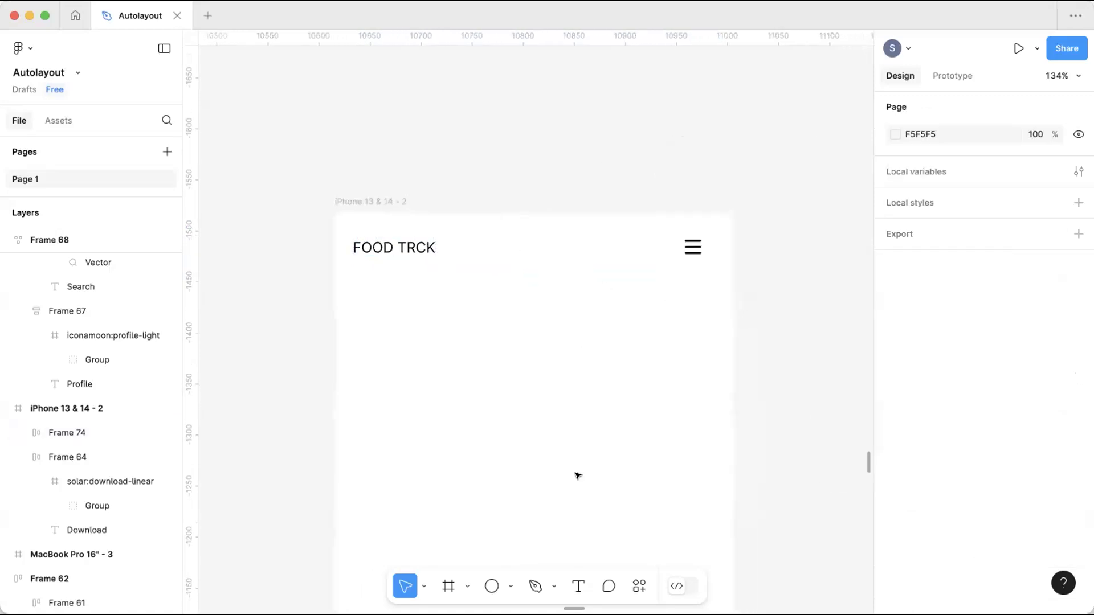
Add the text ADD in the iPhone frame and place it inside the header frame between FOOD TRCK and the burger icon.
{"action": "left_click", "coordinate": [577, 586]}
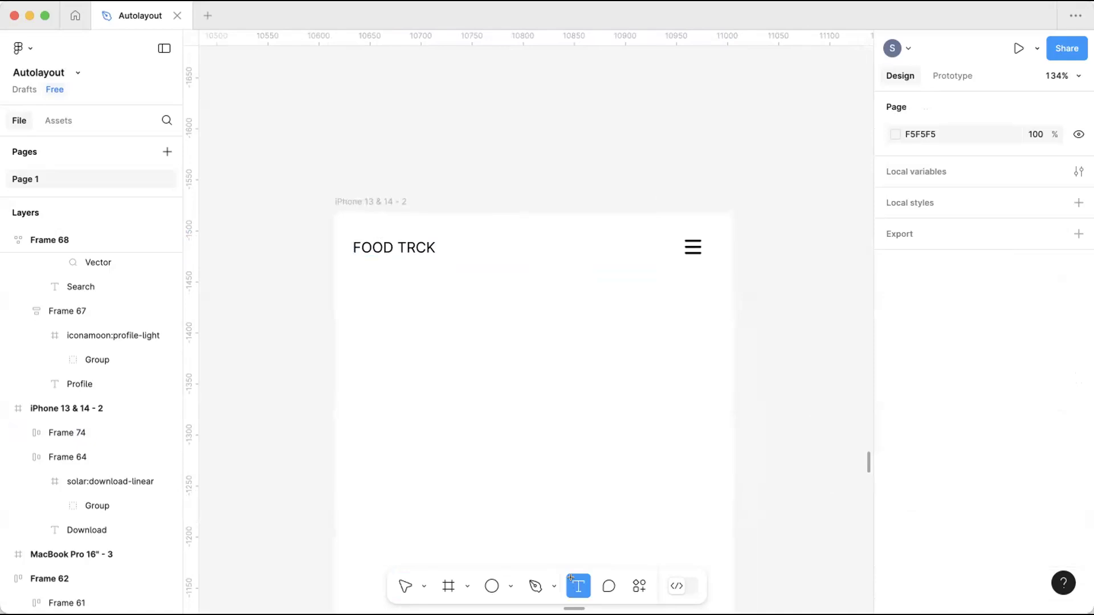
{"action": "left_click", "coordinate": [519, 332]}
{"action": "type", "text": "ADD"}
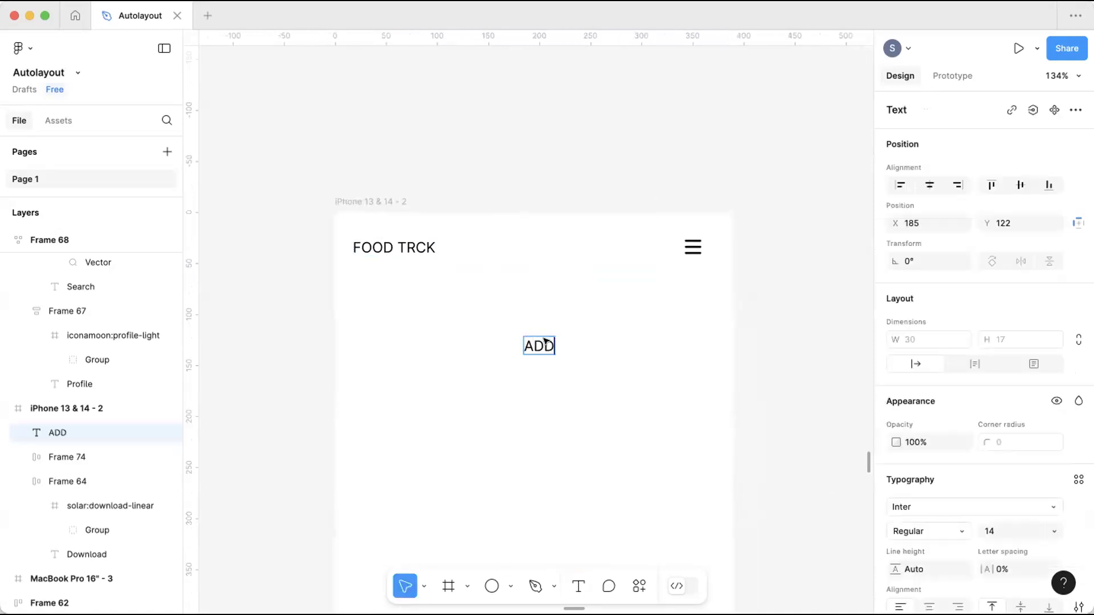
{"action": "key", "text": "Escape"}
{"action": "left_click_drag", "start_coordinate": [536, 326], "coordinate": [527, 244]}
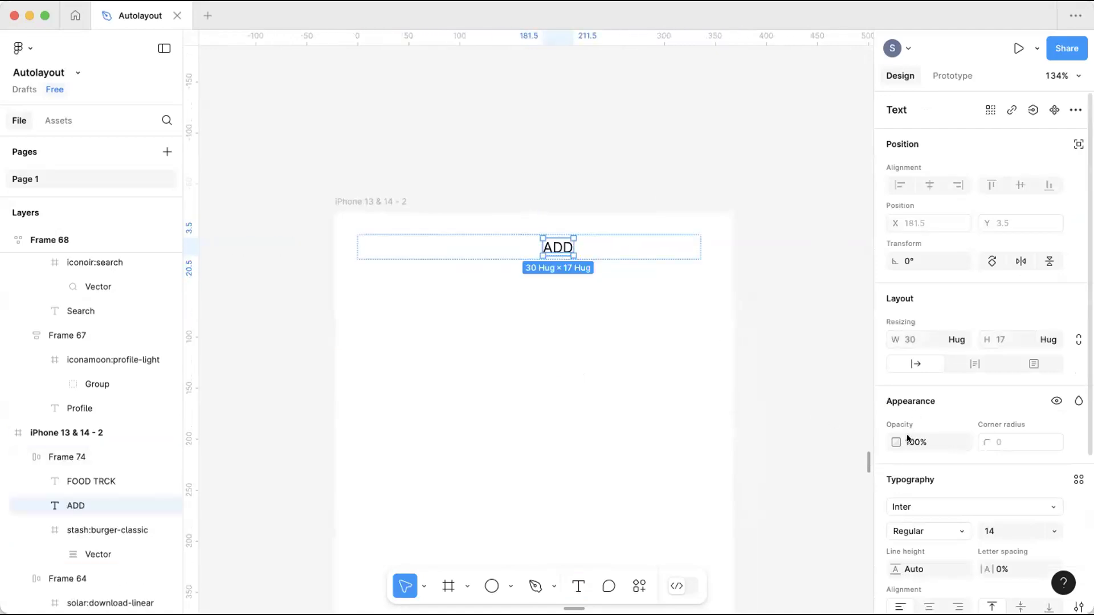
Reduce the header frame's gap until FOOD TRCK, ADD and the burger icon fit within the iPhone frame, and deselect it.
{"action": "left_click_drag", "start_coordinate": [492, 242], "coordinate": [737, 367]}
{"action": "left_click_drag", "start_coordinate": [895, 402], "coordinate": [687, 402]}
{"action": "left_click", "coordinate": [666, 337]}
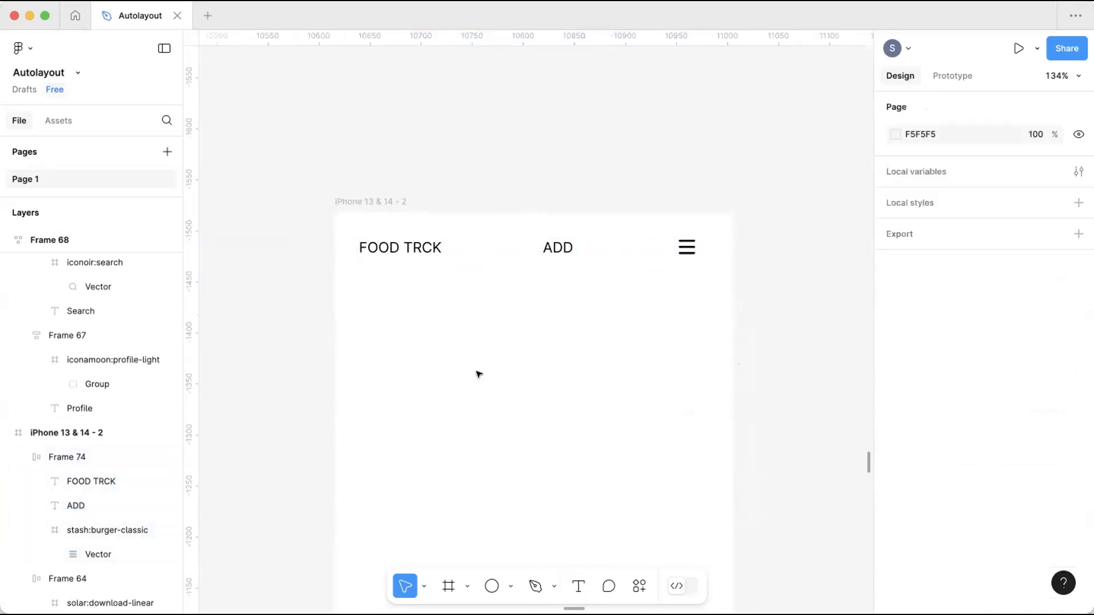
Examine the iPhone frame's header, the purple navigation bar beside it and the green Download button.
{"action": "scroll", "coordinate": [447, 393], "scroll_direction": "down", "scroll_amount": 5}
{"action": "scroll", "coordinate": [448, 394], "scroll_direction": "down", "scroll_amount": 3}
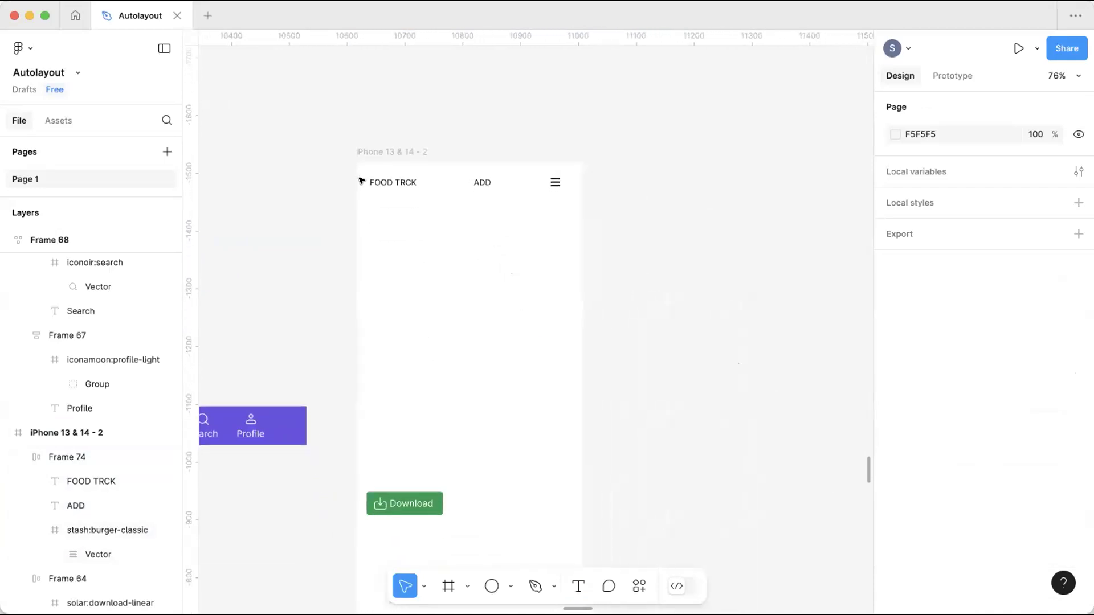
{"action": "scroll", "coordinate": [521, 253], "scroll_direction": "down", "scroll_amount": 5}
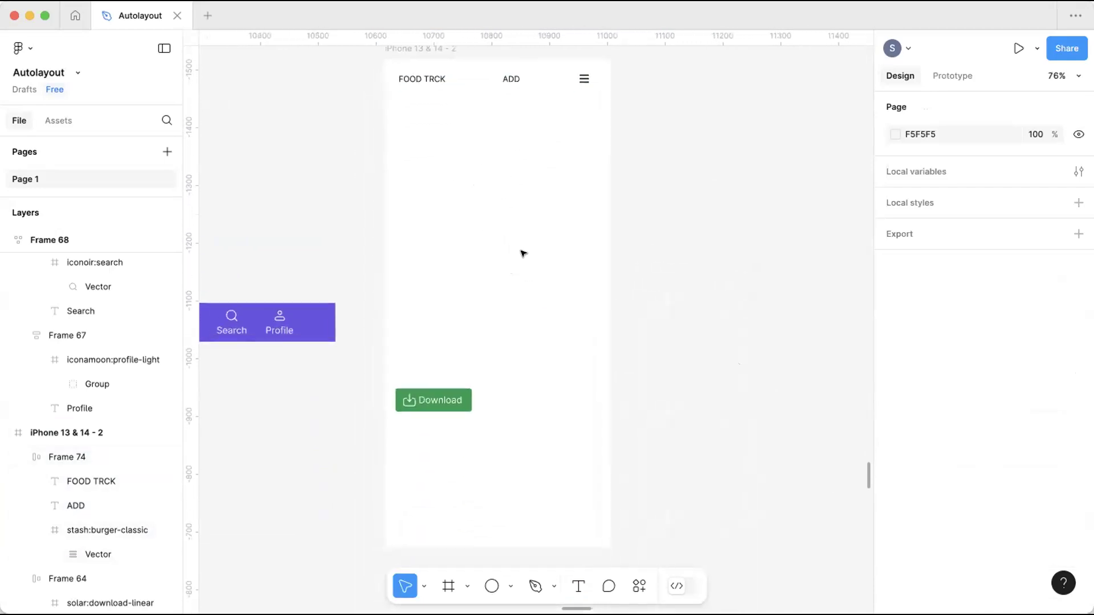
{"action": "scroll", "coordinate": [523, 253], "scroll_direction": "up", "scroll_amount": 5}
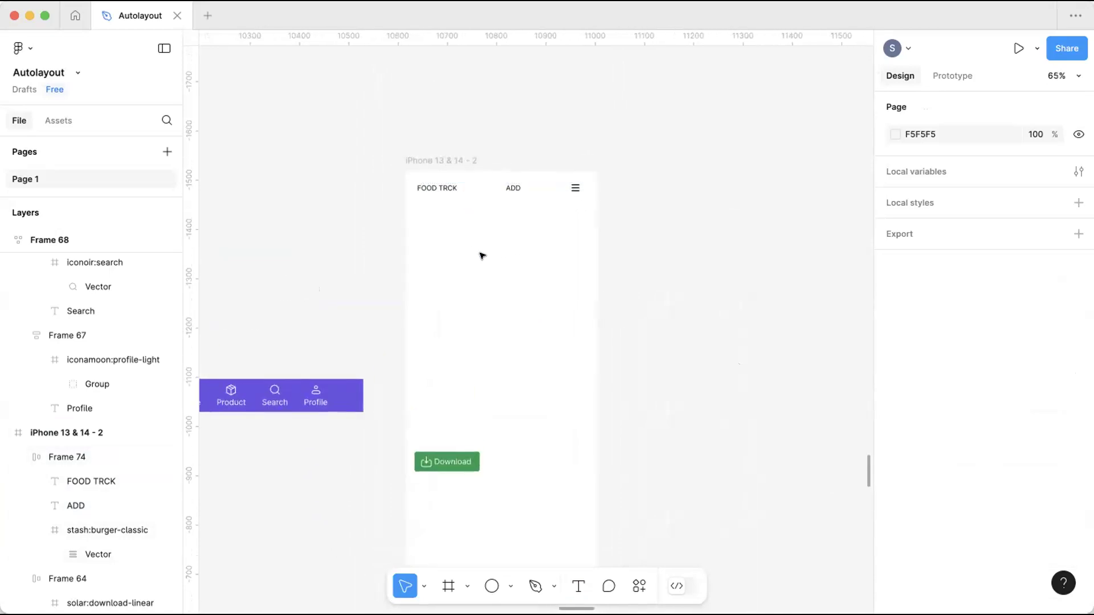
{"action": "scroll", "coordinate": [483, 255], "scroll_direction": "down", "scroll_amount": 3}
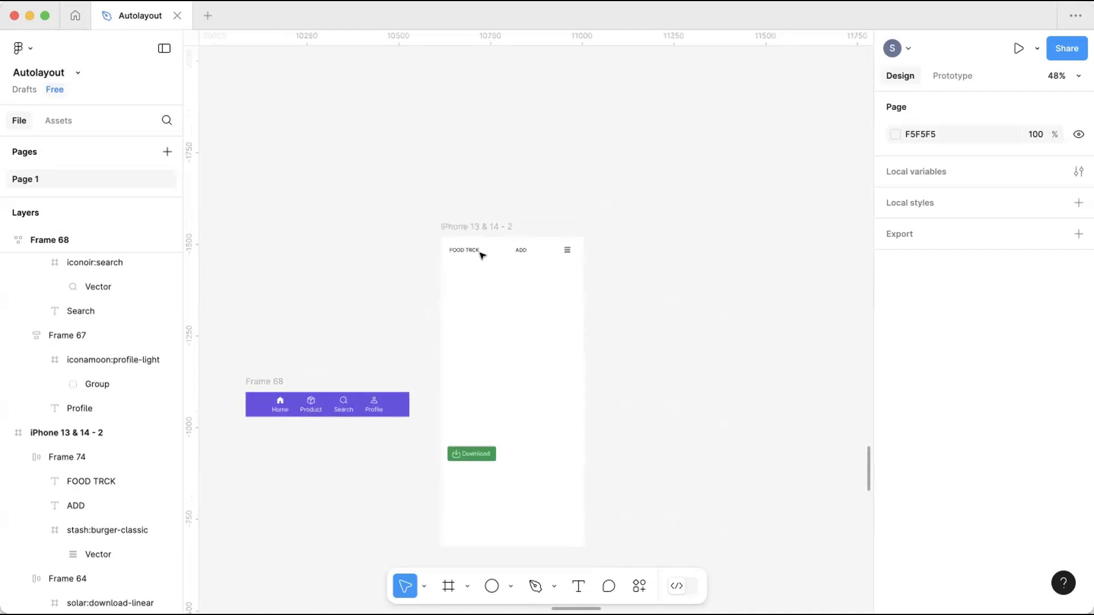
{"action": "scroll", "coordinate": [482, 256], "scroll_direction": "down", "scroll_amount": 2}
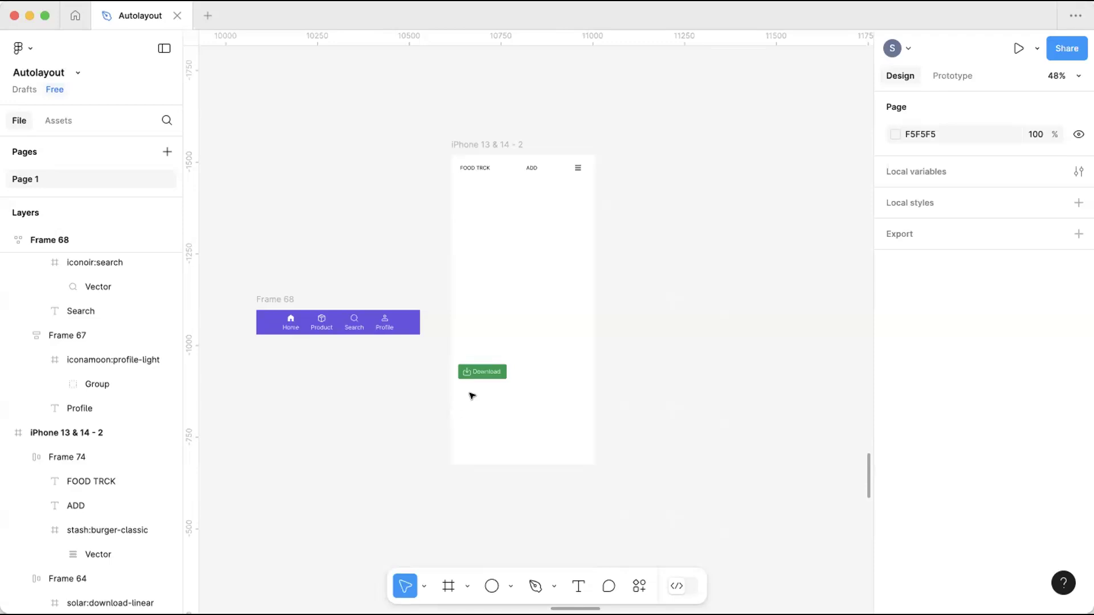
{"action": "scroll", "coordinate": [472, 396], "scroll_direction": "down", "scroll_amount": 2}
{"action": "scroll", "coordinate": [528, 332], "scroll_direction": "up", "scroll_amount": 10}
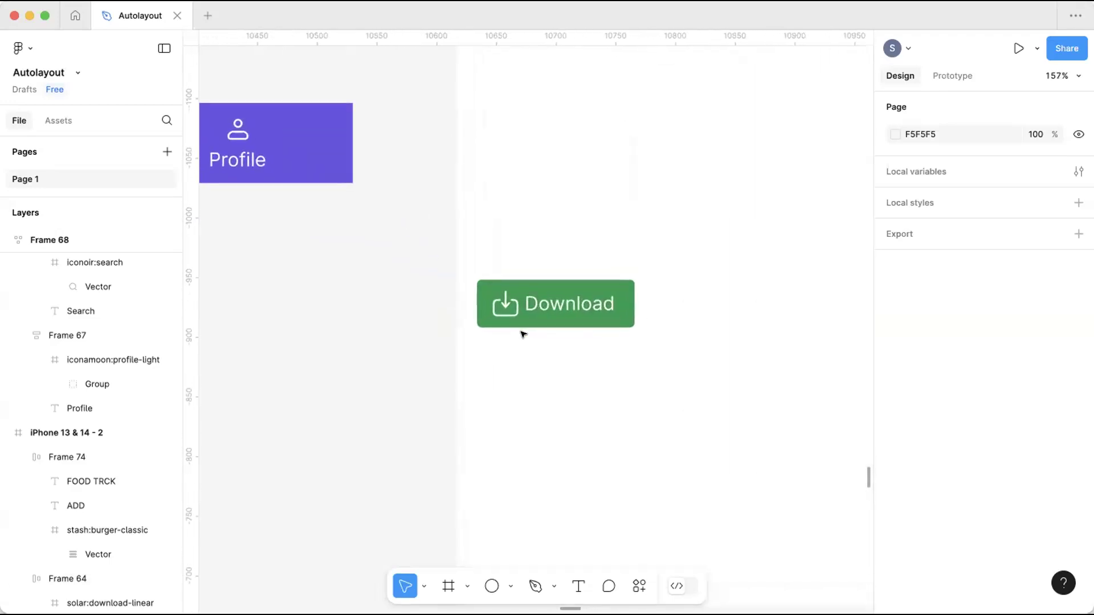
{"action": "scroll", "coordinate": [524, 333], "scroll_direction": "up", "scroll_amount": 2}
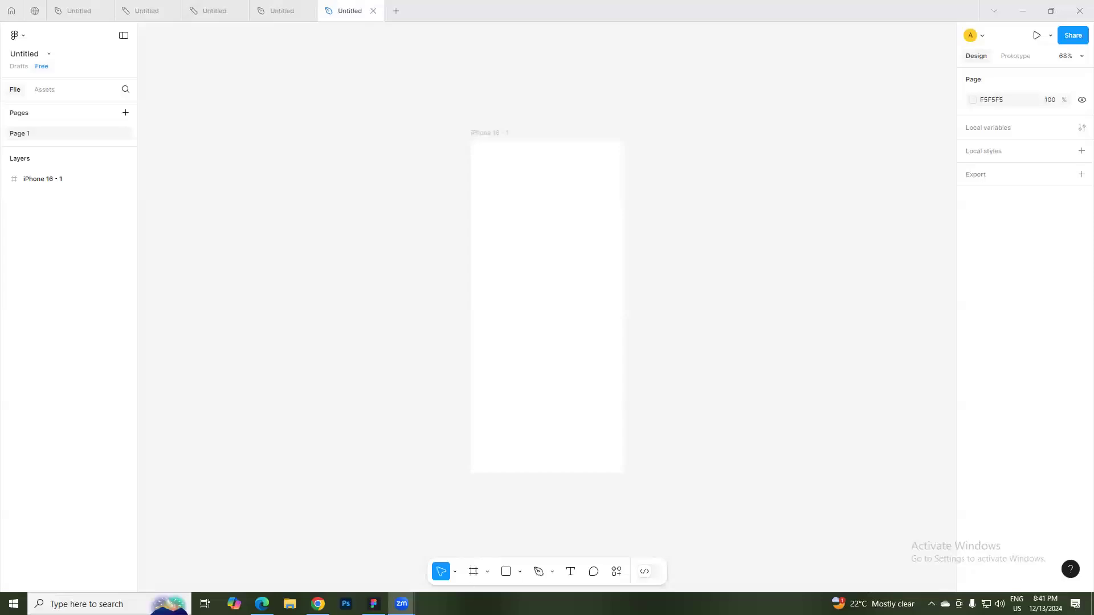
Add the text Download on the empty canvas beside the iPhone 16 frame.
{"action": "left_click", "coordinate": [398, 573]}
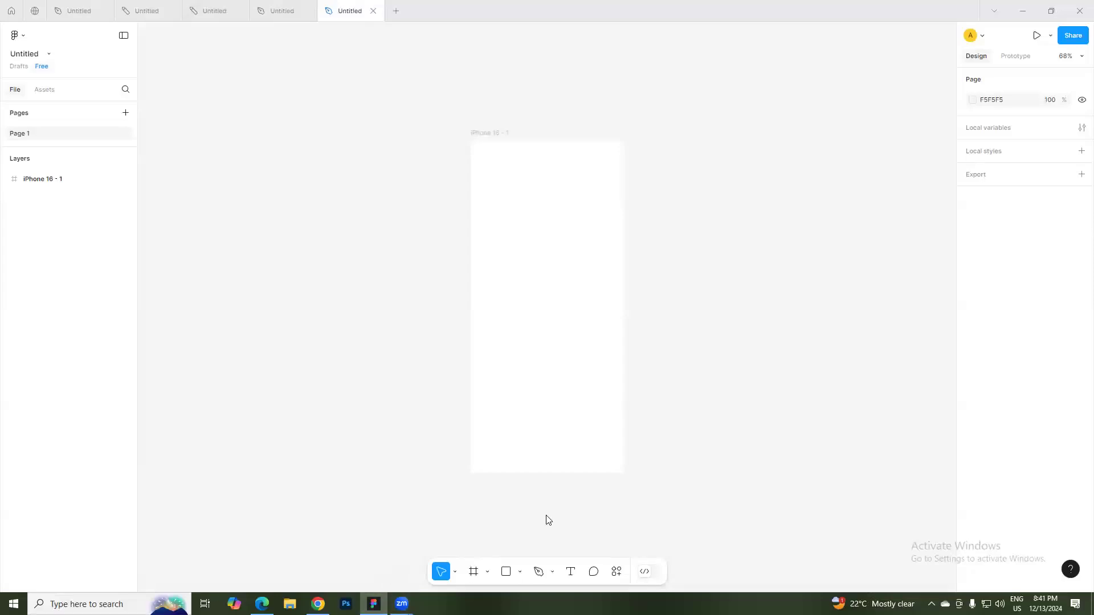
{"action": "left_click", "coordinate": [571, 573]}
{"action": "left_click", "coordinate": [255, 330]}
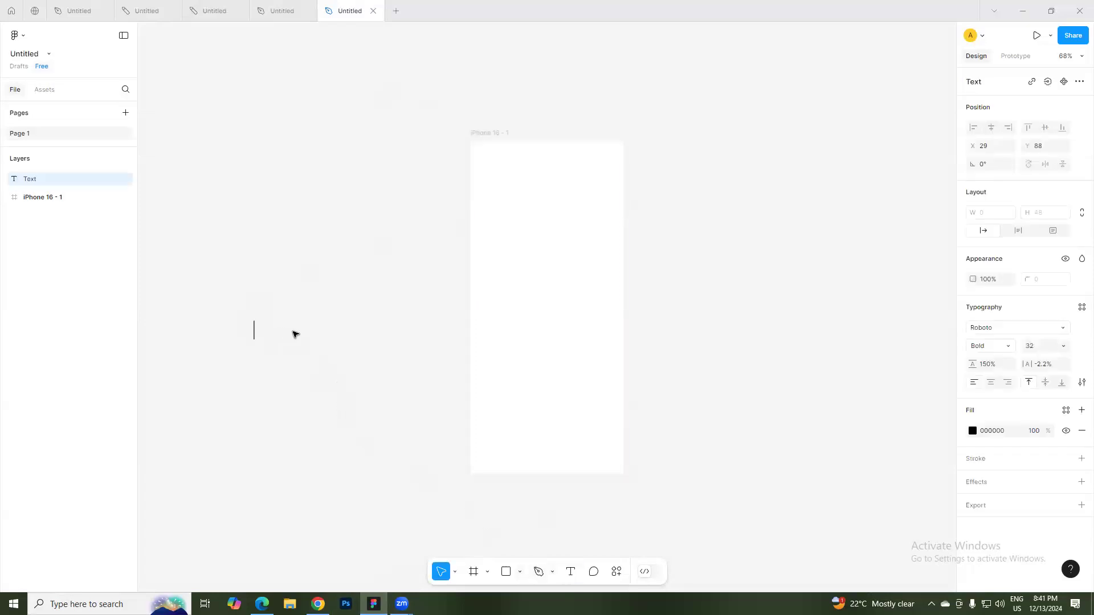
{"action": "type", "text": "Download"}
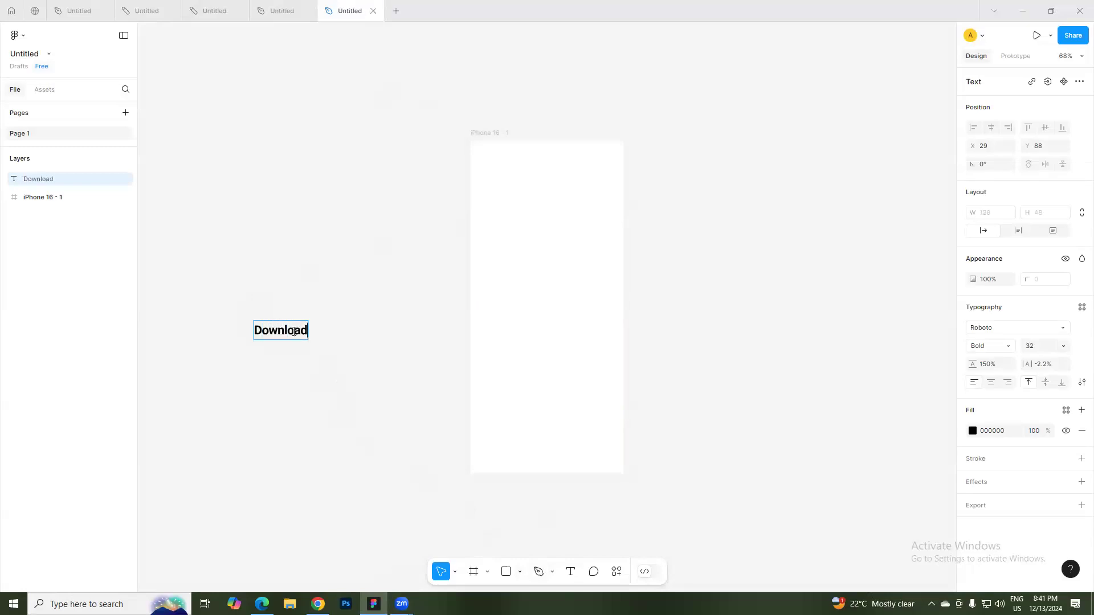
Add auto layout to the Download text and shift the resulting frame slightly upward on the canvas.
{"action": "right_click", "coordinate": [296, 337]}
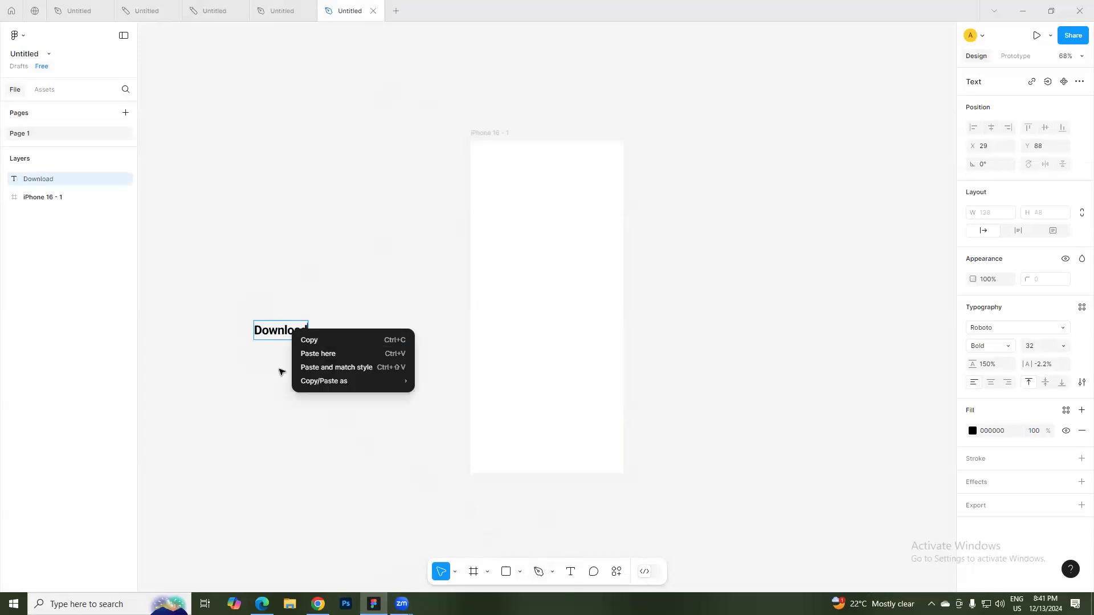
{"action": "key", "text": "Escape"}
{"action": "key", "text": "Escape"}
{"action": "right_click", "coordinate": [282, 337]}
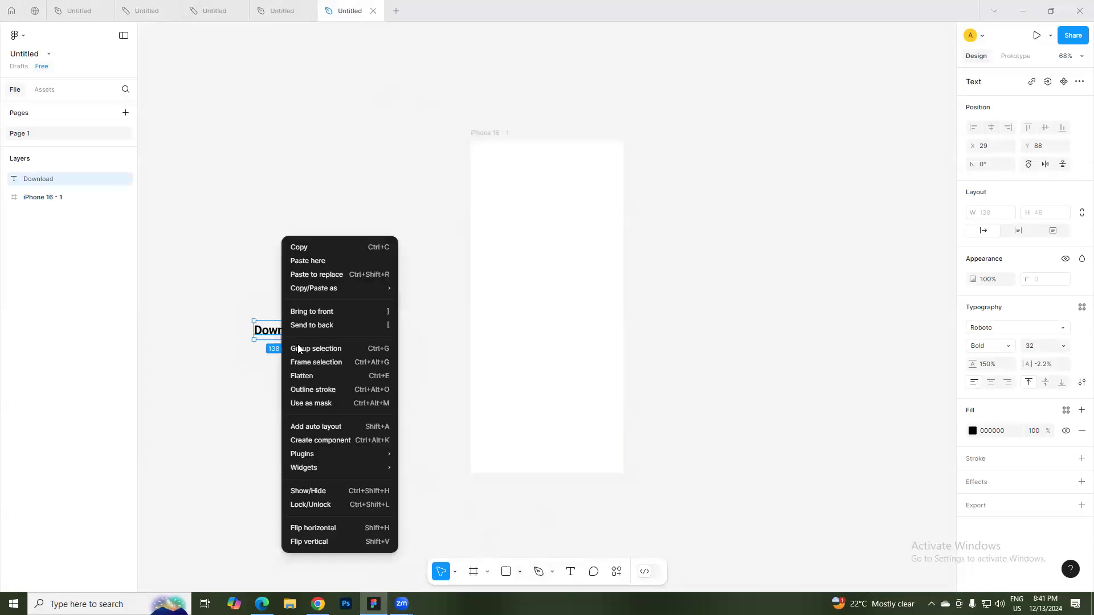
{"action": "left_click", "coordinate": [308, 429]}
{"action": "left_click_drag", "start_coordinate": [308, 316], "coordinate": [326, 291]}
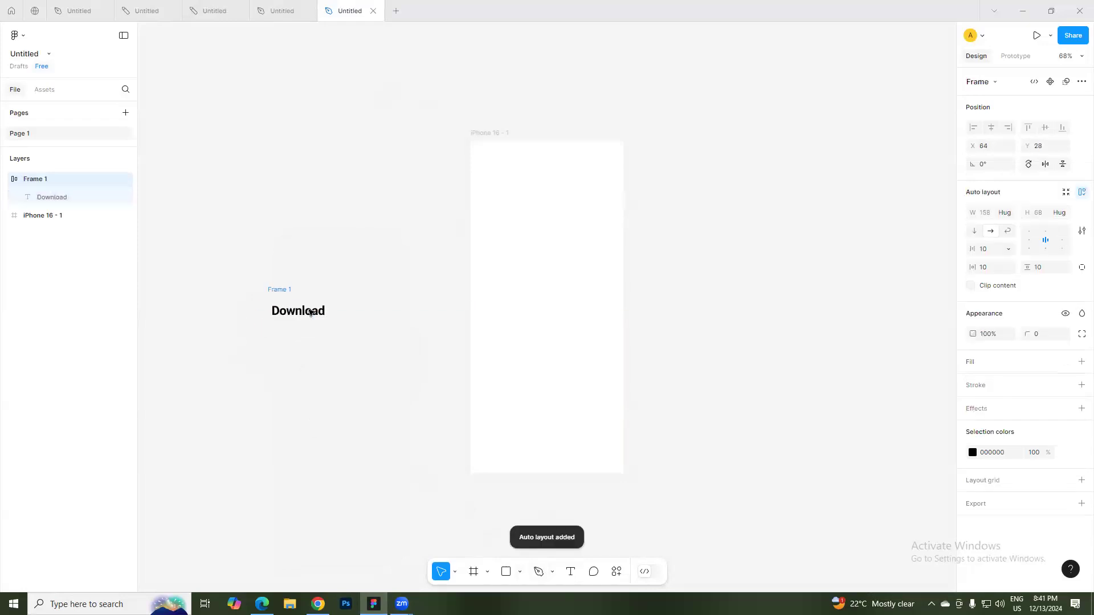
Draw a rectangle about 204 × 80 below the Download text and fill it with dark green 16820C.
{"action": "left_click", "coordinate": [505, 574]}
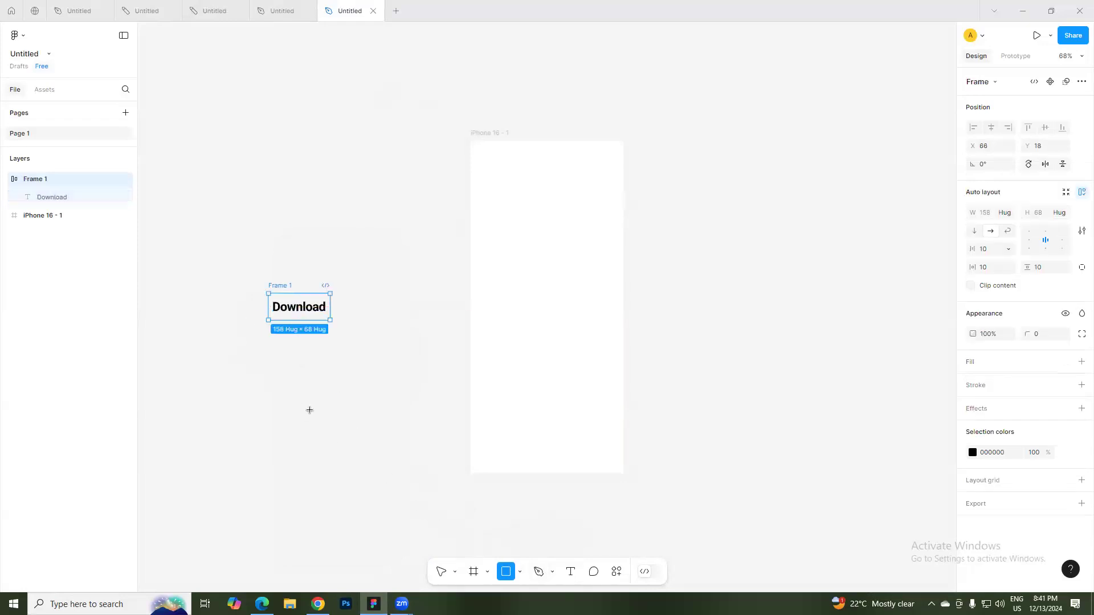
{"action": "left_click_drag", "start_coordinate": [268, 367], "coordinate": [348, 398]}
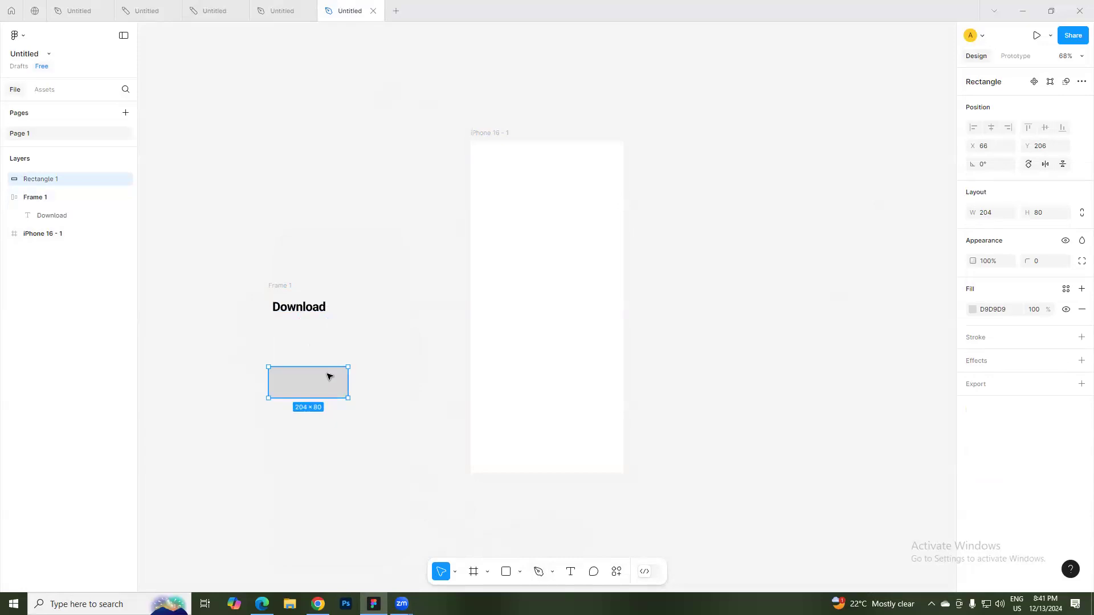
{"action": "left_click", "coordinate": [973, 310]}
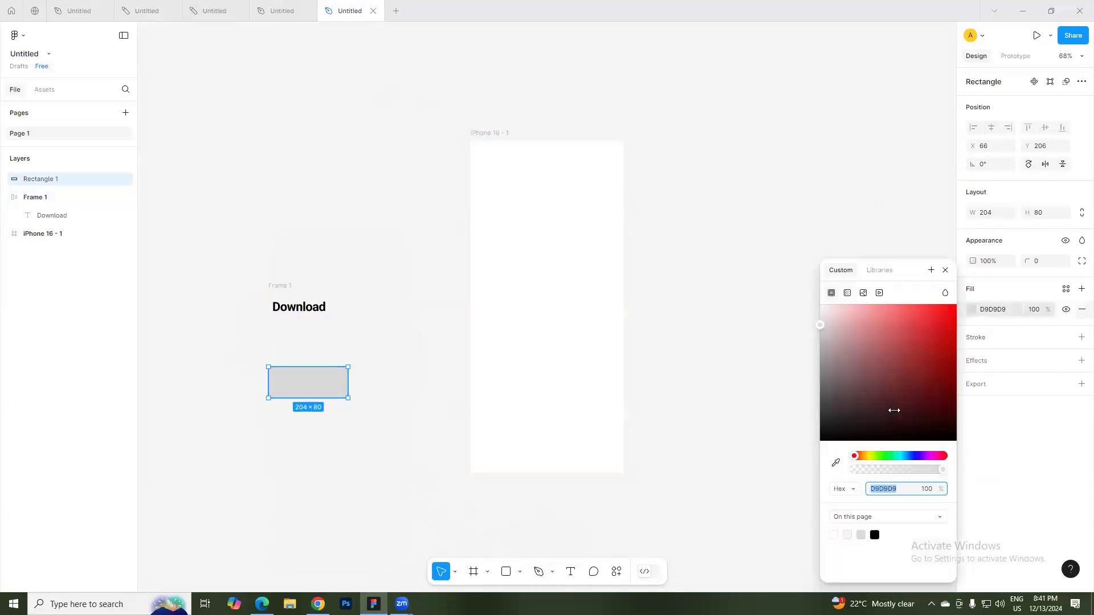
{"action": "left_click", "coordinate": [882, 456]}
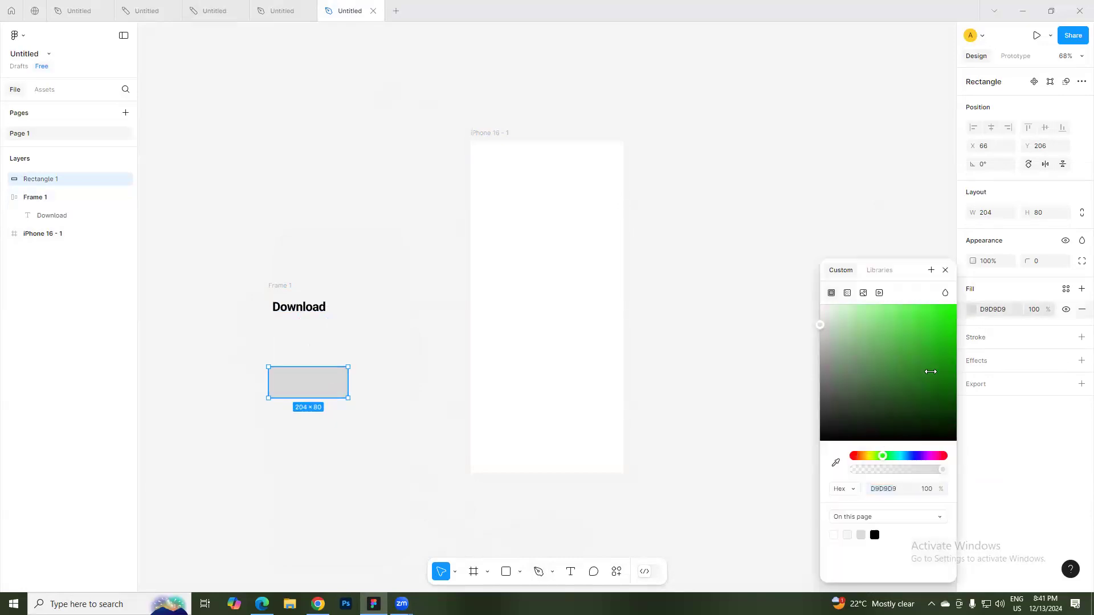
{"action": "left_click", "coordinate": [931, 367]}
{"action": "left_click_drag", "start_coordinate": [942, 350], "coordinate": [944, 376]}
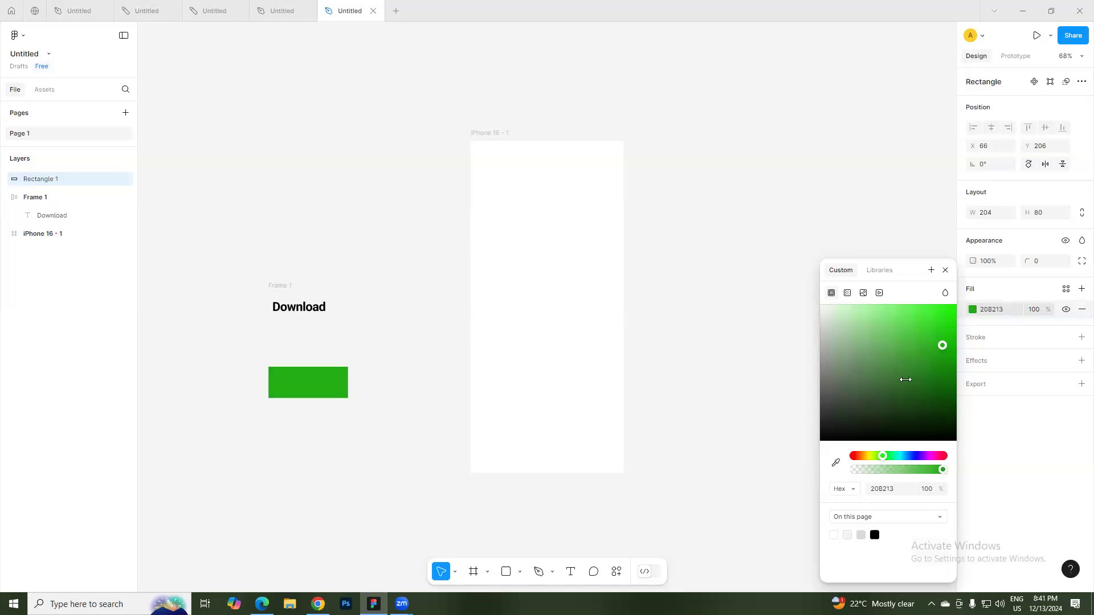
Move the Download text out of its auto layout frame and set the green rectangle's top-left corner radius to 5.
{"action": "left_click_drag", "start_coordinate": [311, 311], "coordinate": [324, 360]}
{"action": "left_click", "coordinate": [325, 385]}
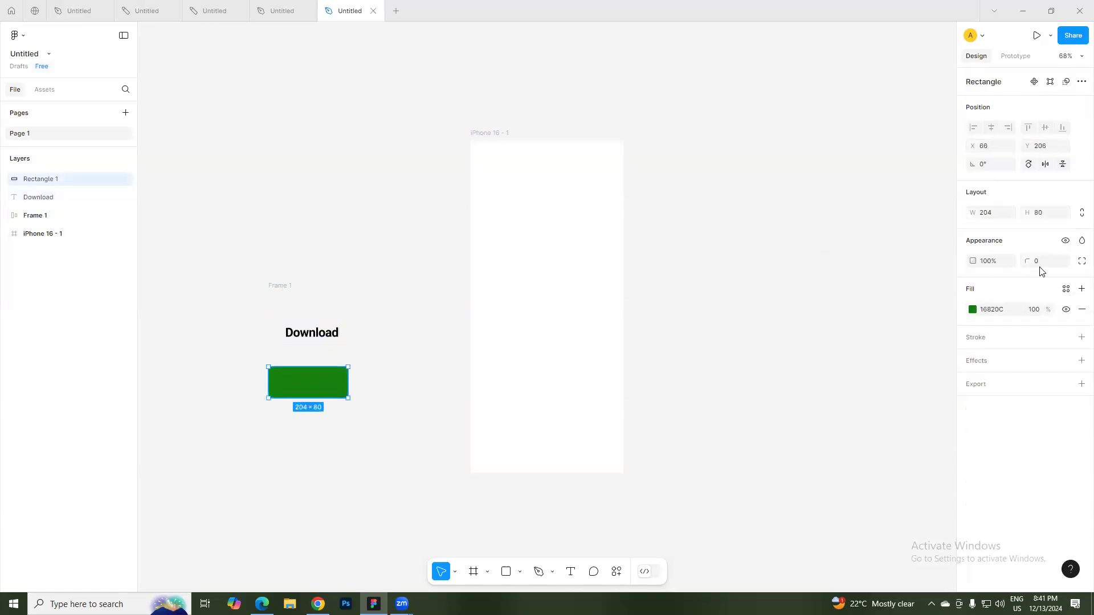
{"action": "left_click", "coordinate": [1082, 261]}
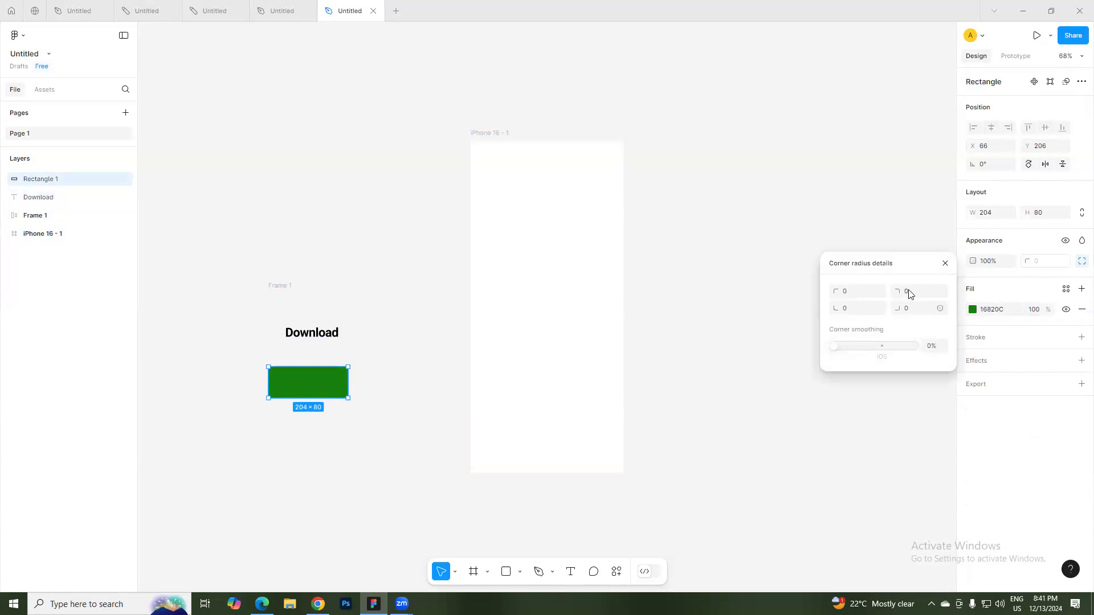
{"action": "left_click", "coordinate": [854, 292]}
{"action": "type", "text": "5"}
{"action": "left_click", "coordinate": [765, 312]}
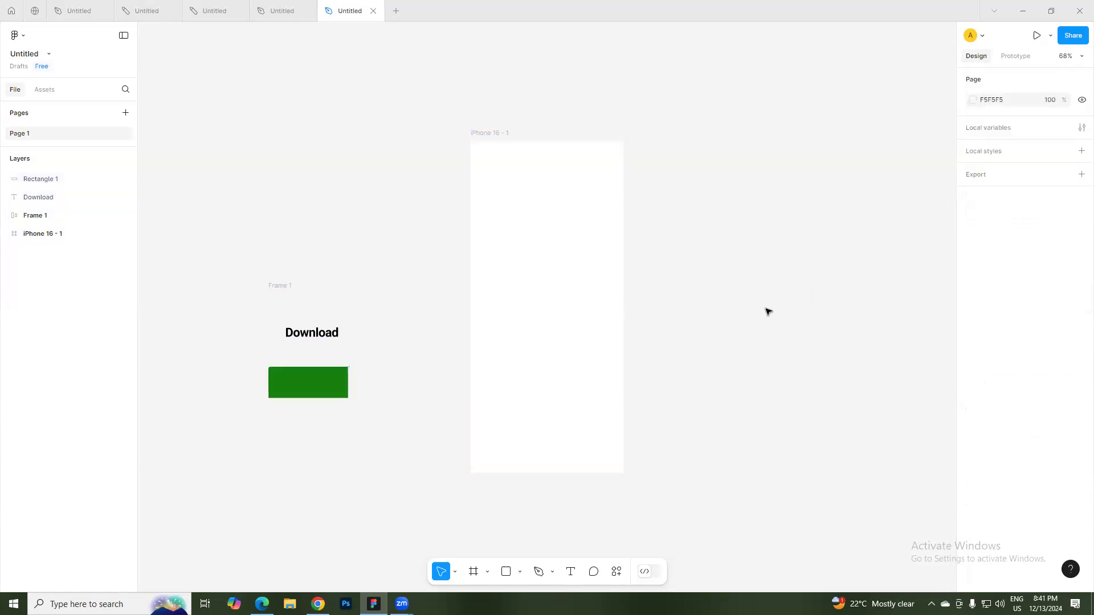
Set the green rectangle's remaining three corner radii to 5 and deselect it.
{"action": "left_click", "coordinate": [345, 390]}
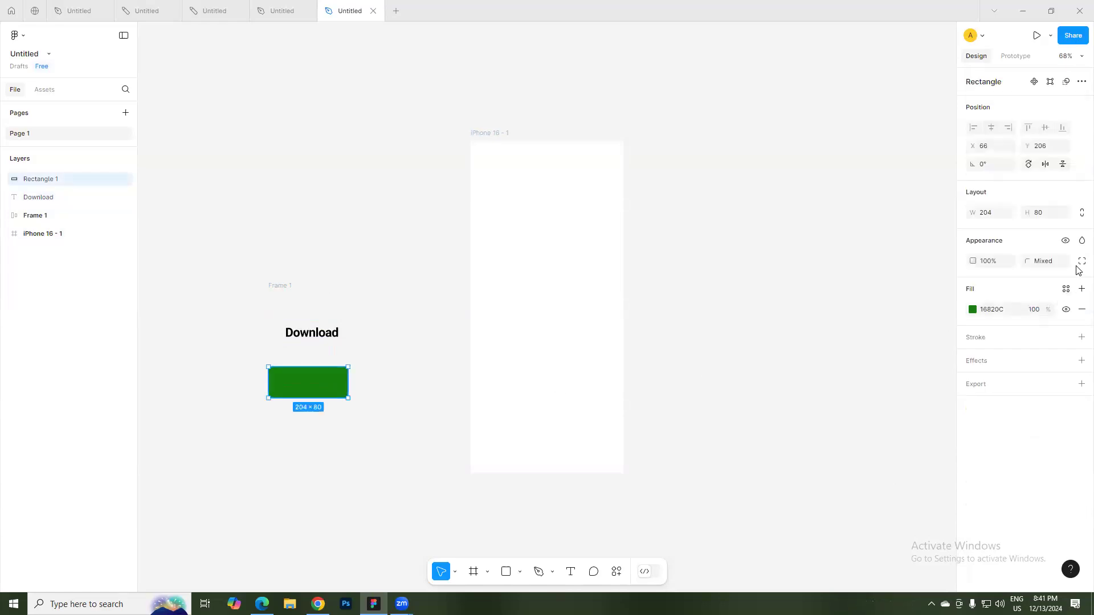
{"action": "left_click", "coordinate": [1082, 261]}
{"action": "left_click", "coordinate": [909, 296]}
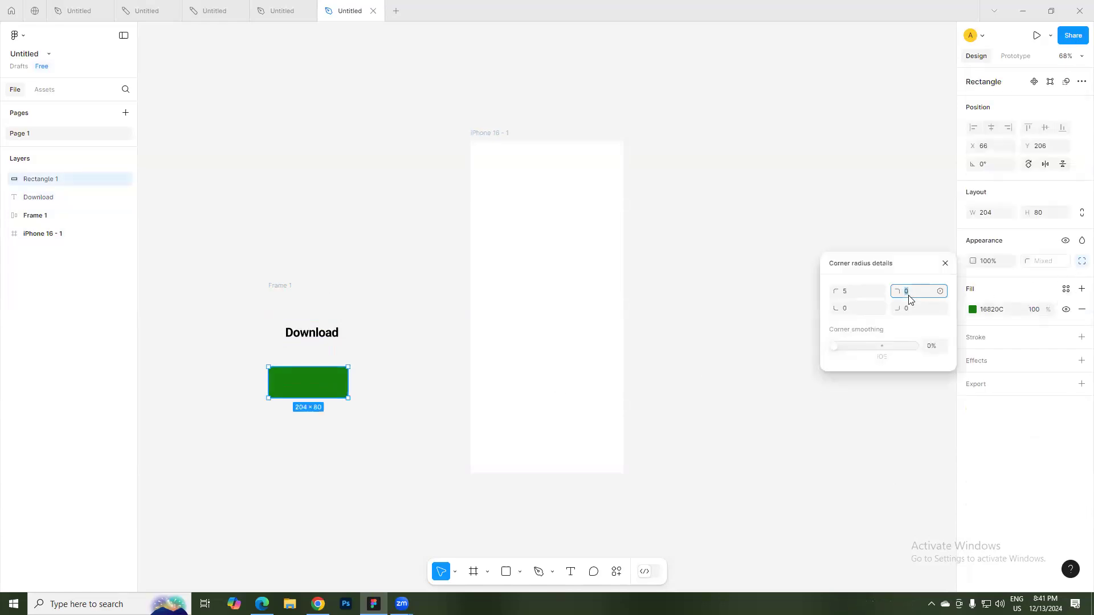
{"action": "type", "text": "5"}
{"action": "key", "text": "Tab"}
{"action": "type", "text": "5"}
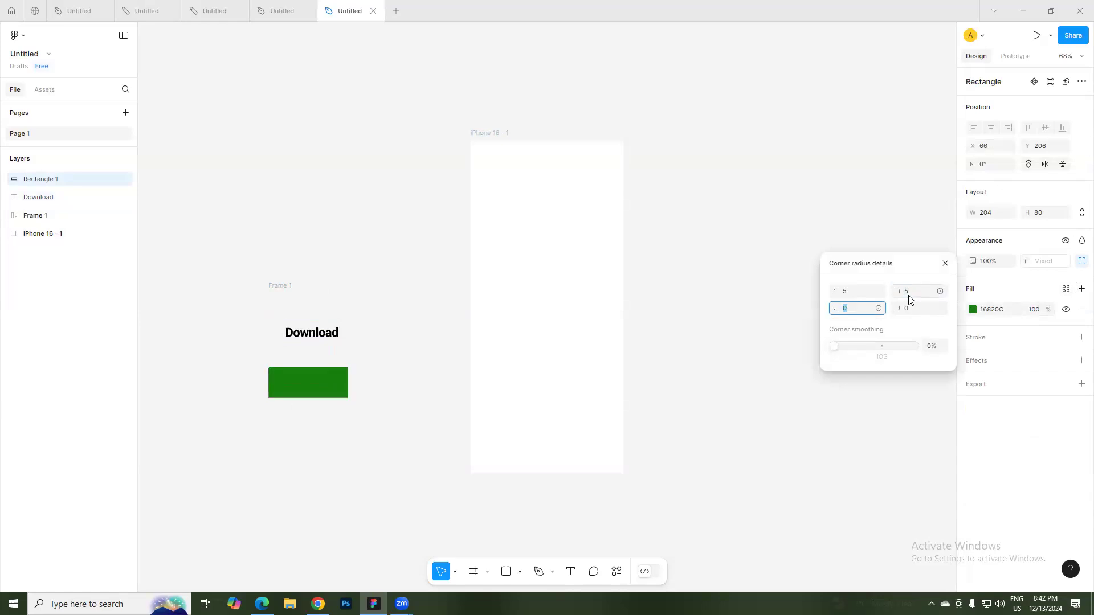
{"action": "key", "text": "Tab"}
{"action": "type", "text": "5"}
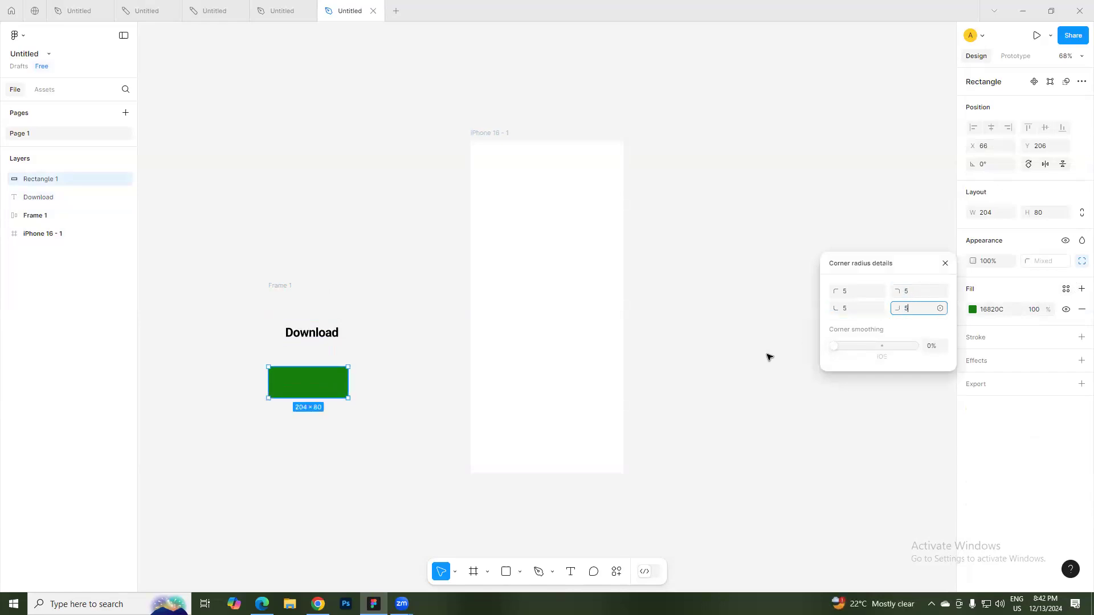
{"action": "left_click", "coordinate": [430, 363]}
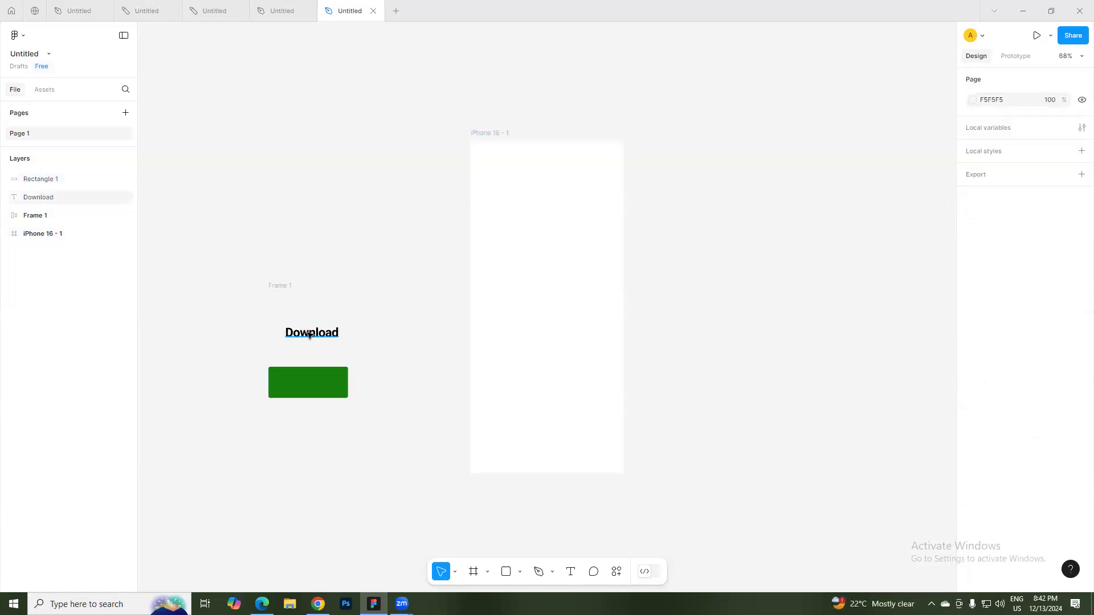
Center the Download text over the green rectangle, bring the text to the front and deselect it.
{"action": "left_click_drag", "start_coordinate": [309, 333], "coordinate": [304, 381]}
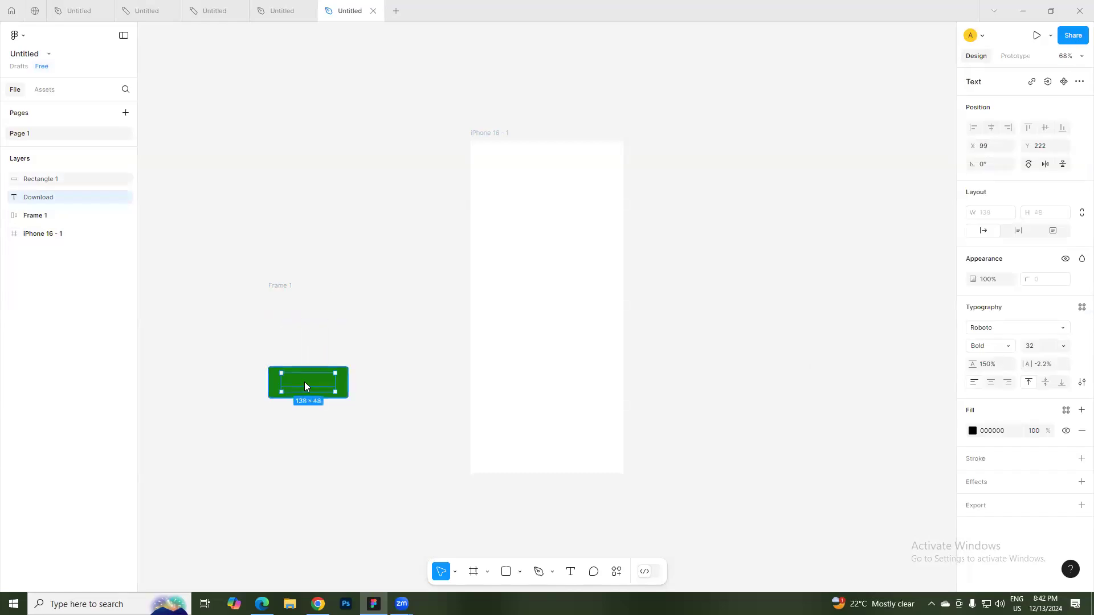
{"action": "right_click", "coordinate": [304, 382]}
{"action": "left_click", "coordinate": [341, 312]}
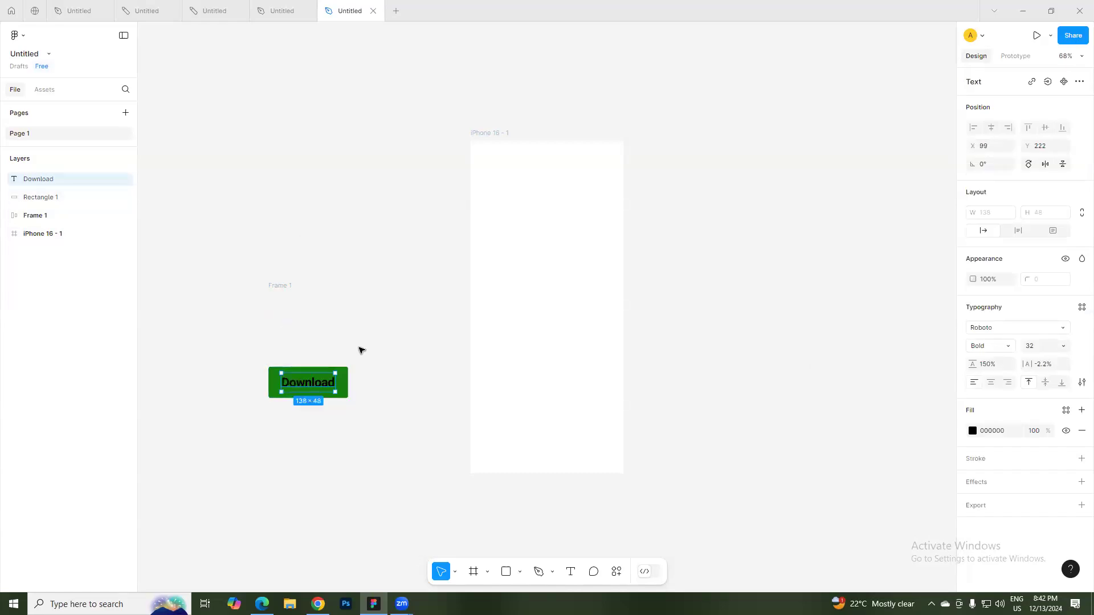
{"action": "left_click", "coordinate": [357, 357]}
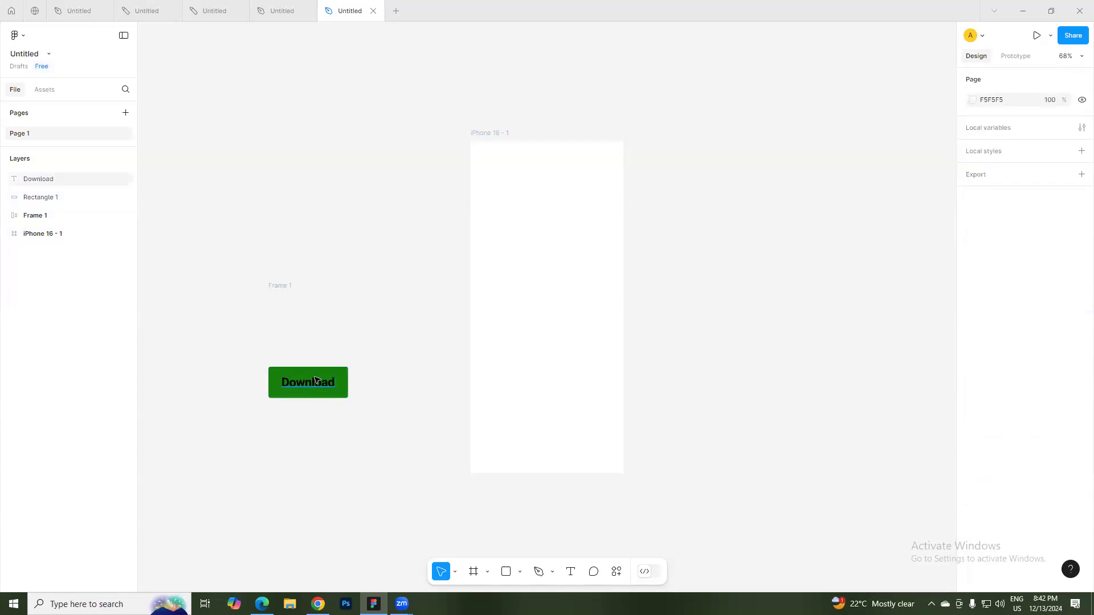
Select the Download text together with the green rectangle and move both into the lower part of the iPhone frame.
{"action": "left_click", "coordinate": [315, 380]}
{"action": "left_click_drag", "start_coordinate": [308, 376], "coordinate": [339, 363]}
{"action": "left_click_drag", "start_coordinate": [234, 345], "coordinate": [347, 414]}
{"action": "left_click_drag", "start_coordinate": [319, 376], "coordinate": [564, 352]}
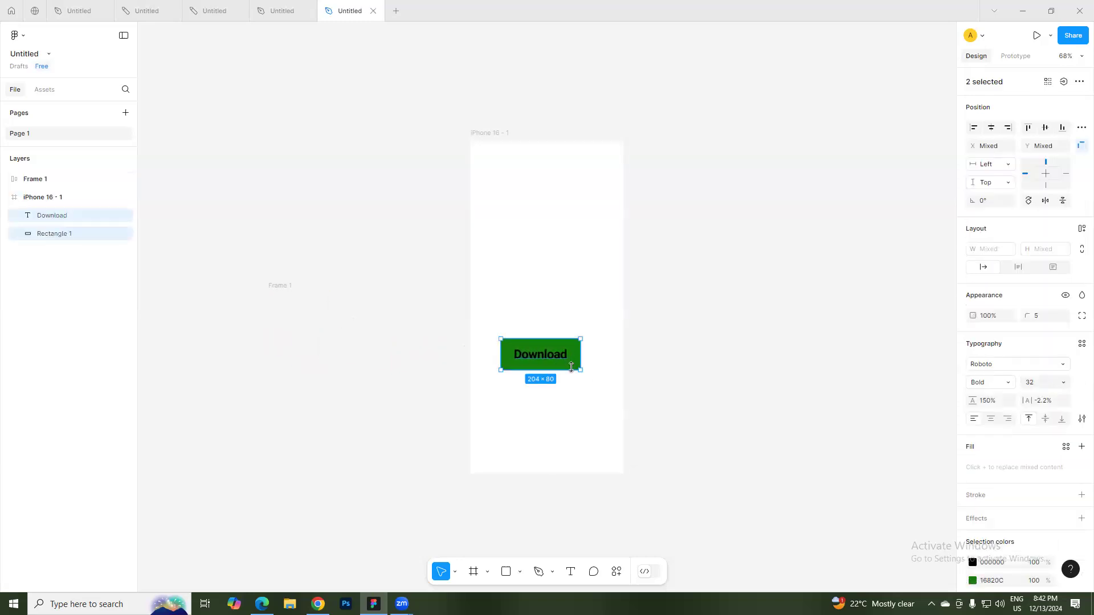
Change the Download text's fill to white and deselect it.
{"action": "left_click", "coordinate": [558, 359]}
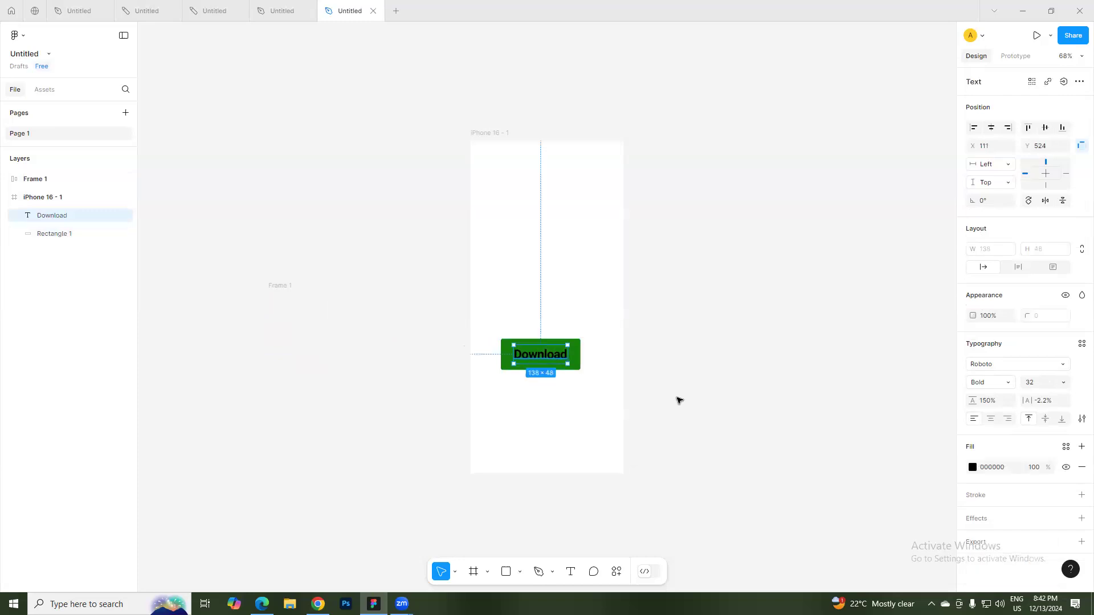
{"action": "left_click", "coordinate": [973, 468]}
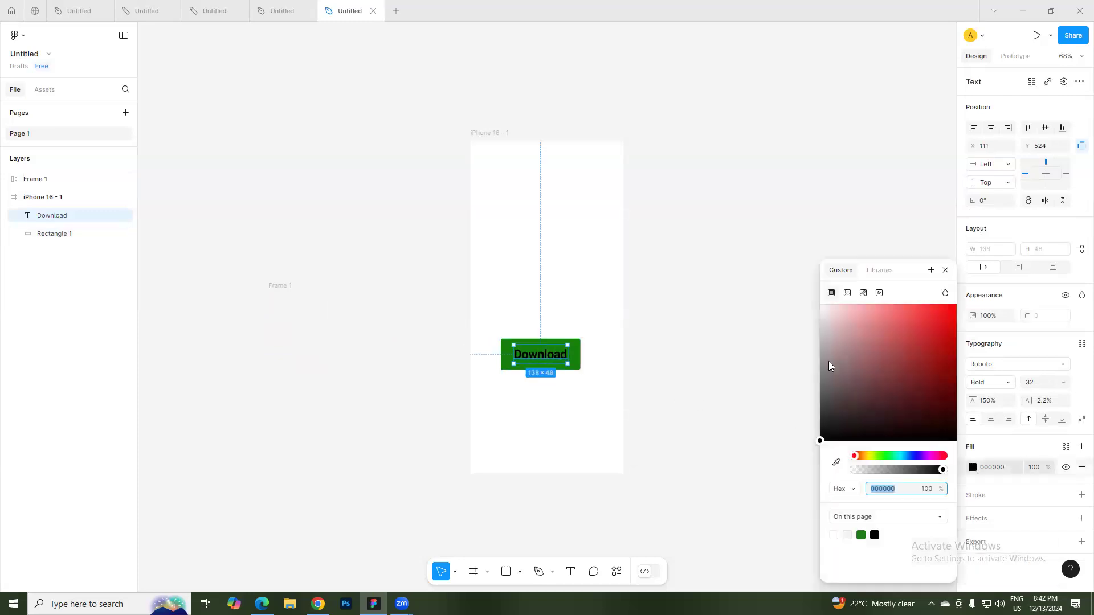
{"action": "left_click", "coordinate": [820, 305]}
{"action": "left_click", "coordinate": [513, 406]}
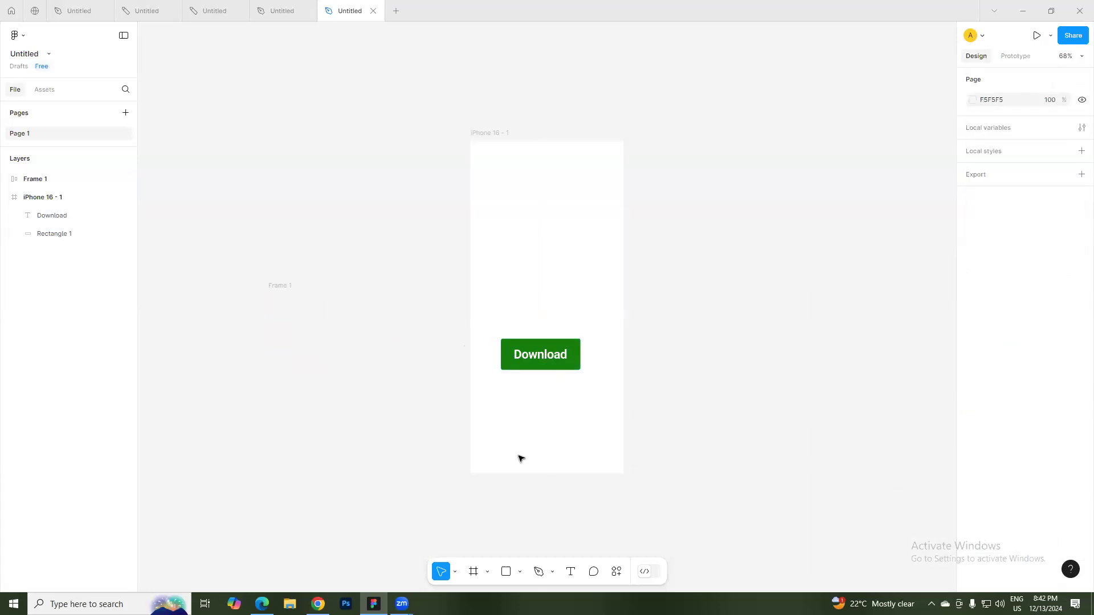
Open the Iconify plugin from the recent plugins and widgets.
{"action": "key", "text": "ctrl+k"}
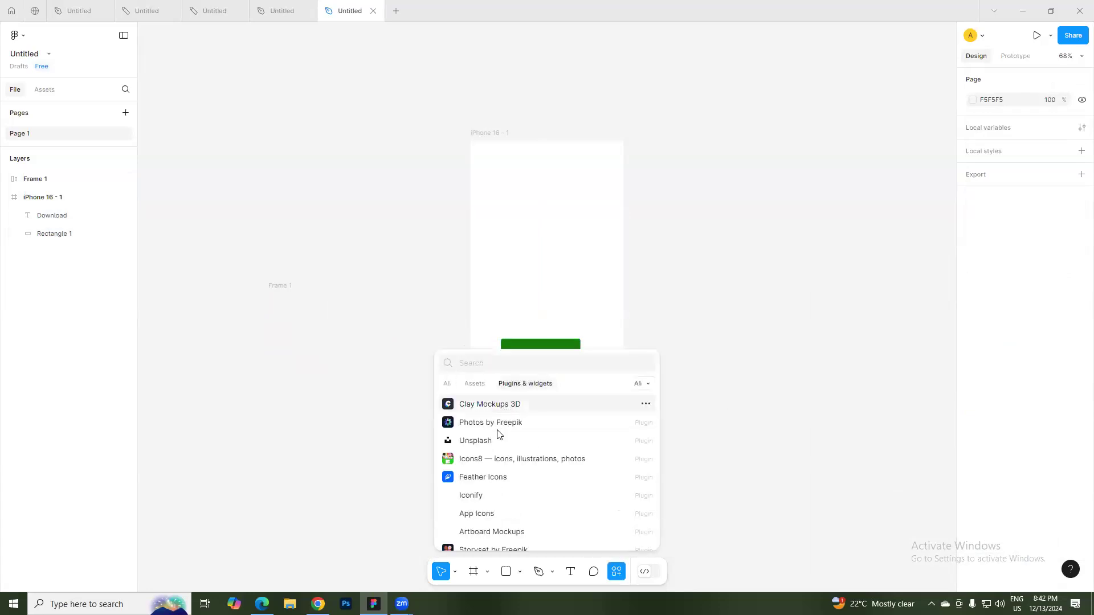
{"action": "left_click", "coordinate": [496, 495]}
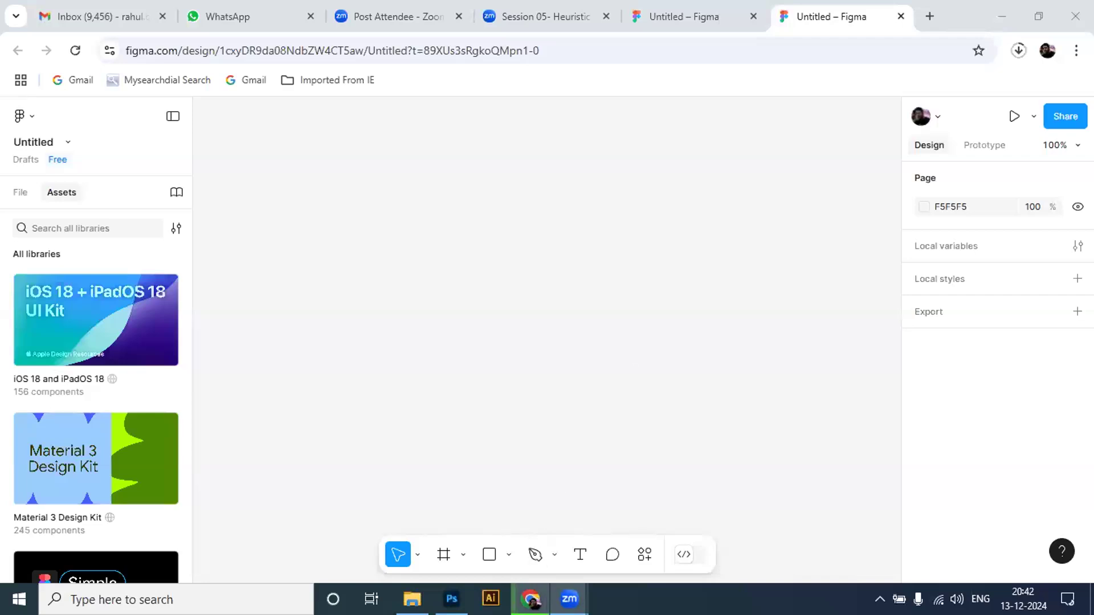
{"action": "left_click", "coordinate": [531, 599]}
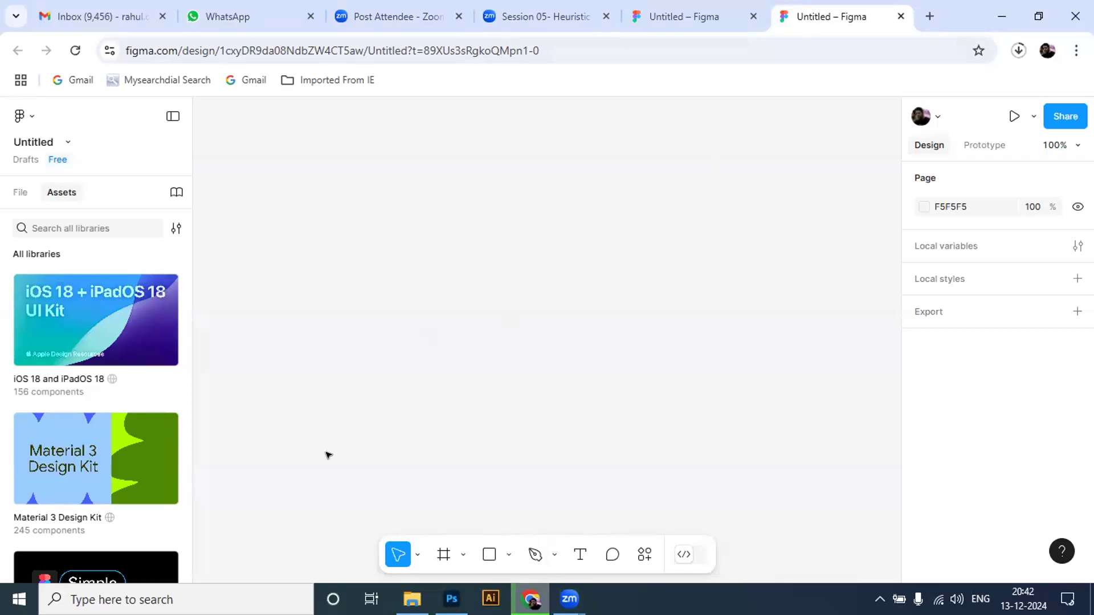
{"action": "left_click", "coordinate": [699, 5]}
{"action": "left_click", "coordinate": [832, 7]}
Show the blank file's pages and layers, add the text DOWNLOAD near the middle of the canvas and select it.
{"action": "mouse_move", "coordinate": [569, 599]}
{"action": "left_click", "coordinate": [18, 192]}
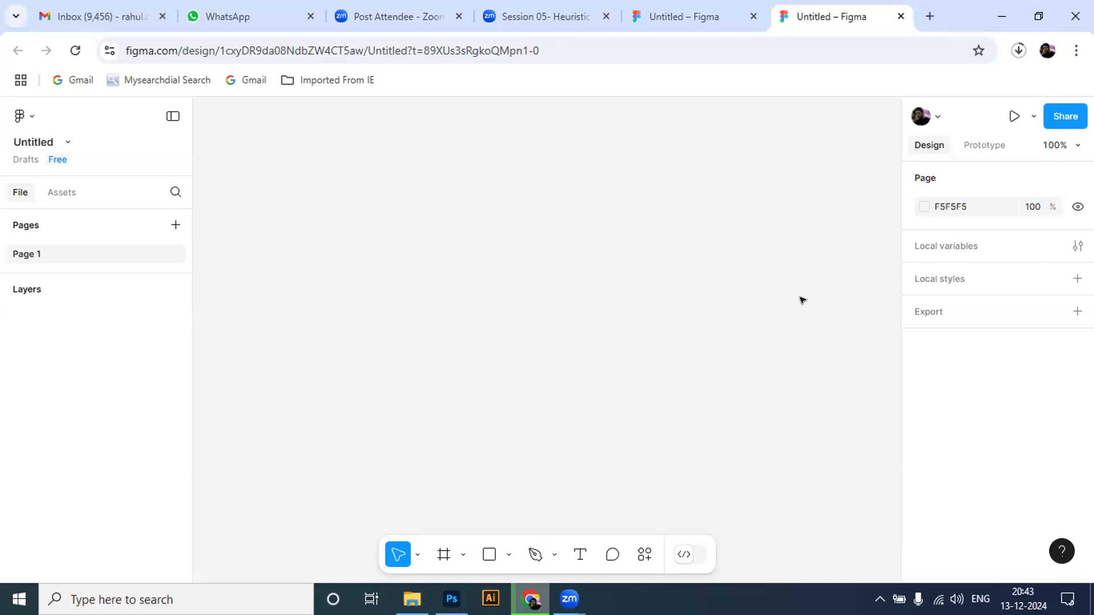
{"action": "key", "text": "t"}
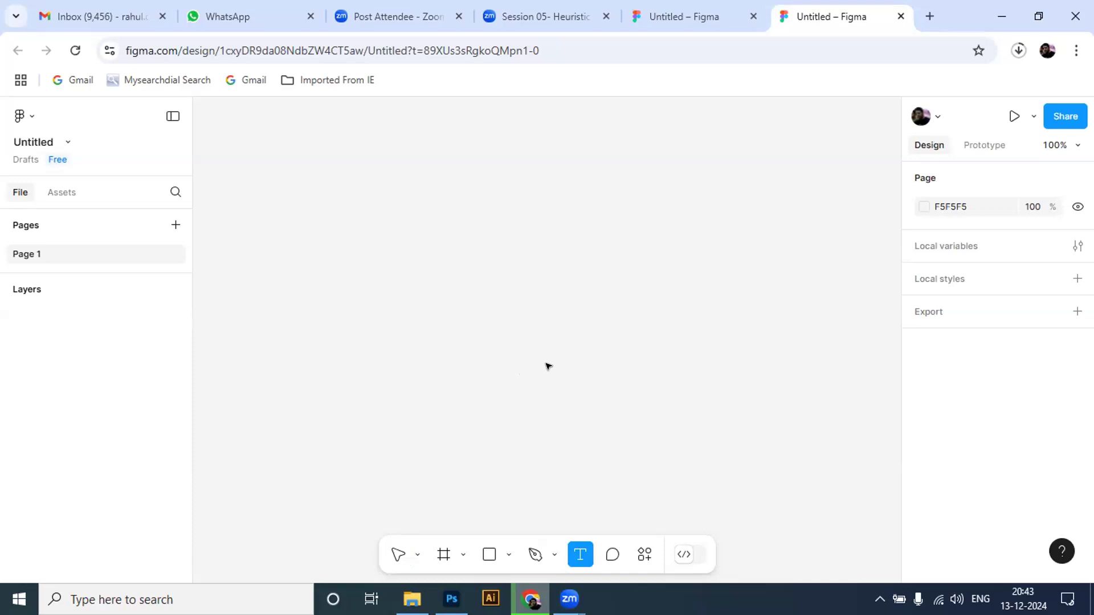
{"action": "left_click", "coordinate": [516, 356]}
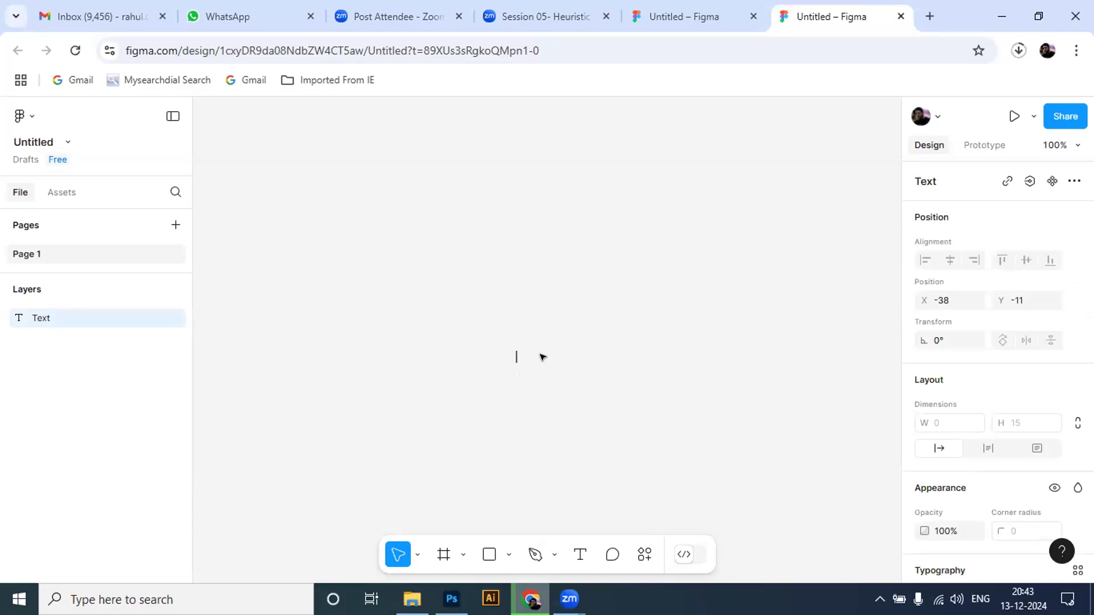
{"action": "type", "text": "DOWNLOAD"}
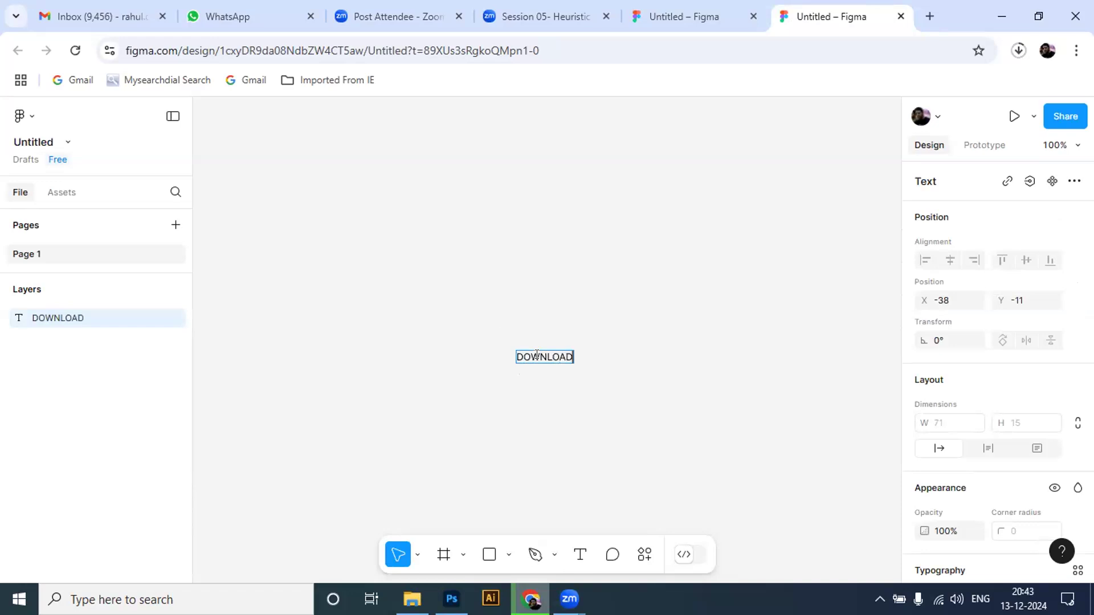
{"action": "key", "text": "Escape"}
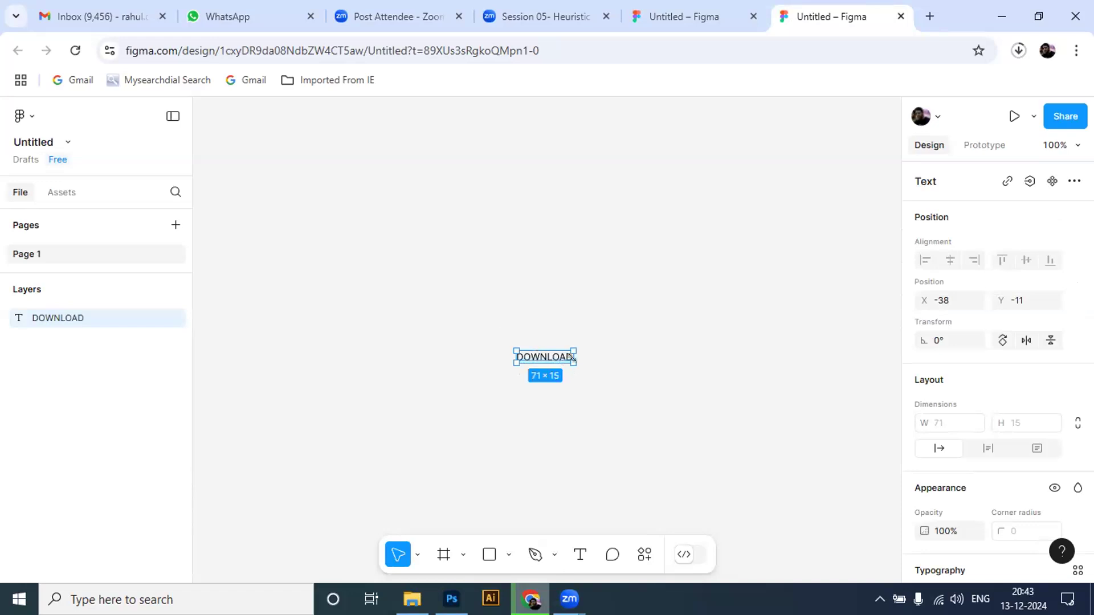
{"action": "left_click", "coordinate": [442, 317]}
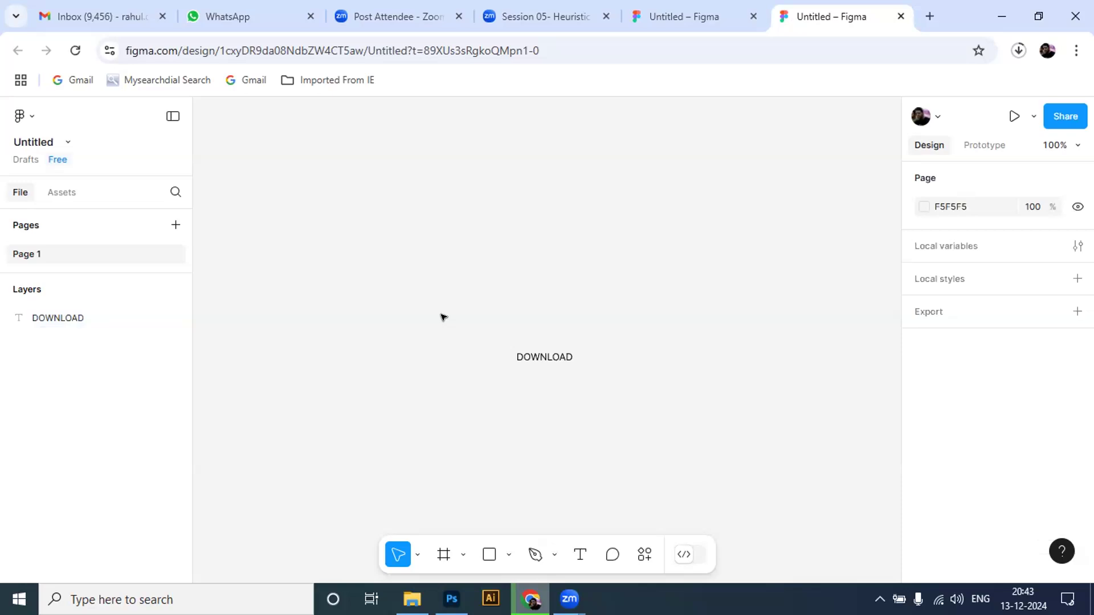
{"action": "left_click", "coordinate": [562, 357]}
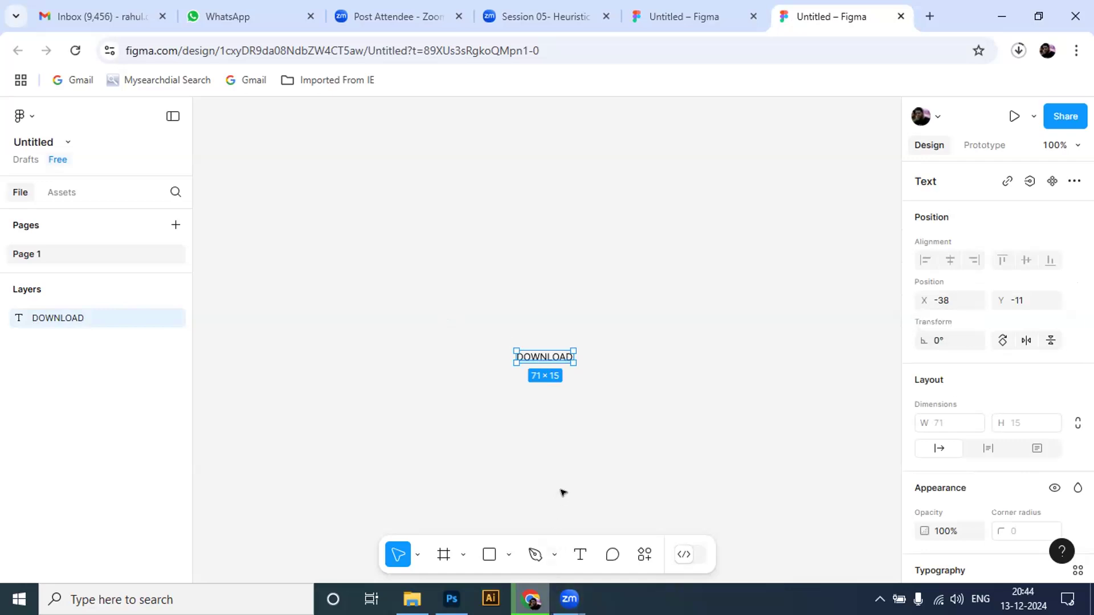
Draw a rectangle about 154 × 38 over the DOWNLOAD text, then delete it.
{"action": "left_click", "coordinate": [586, 498]}
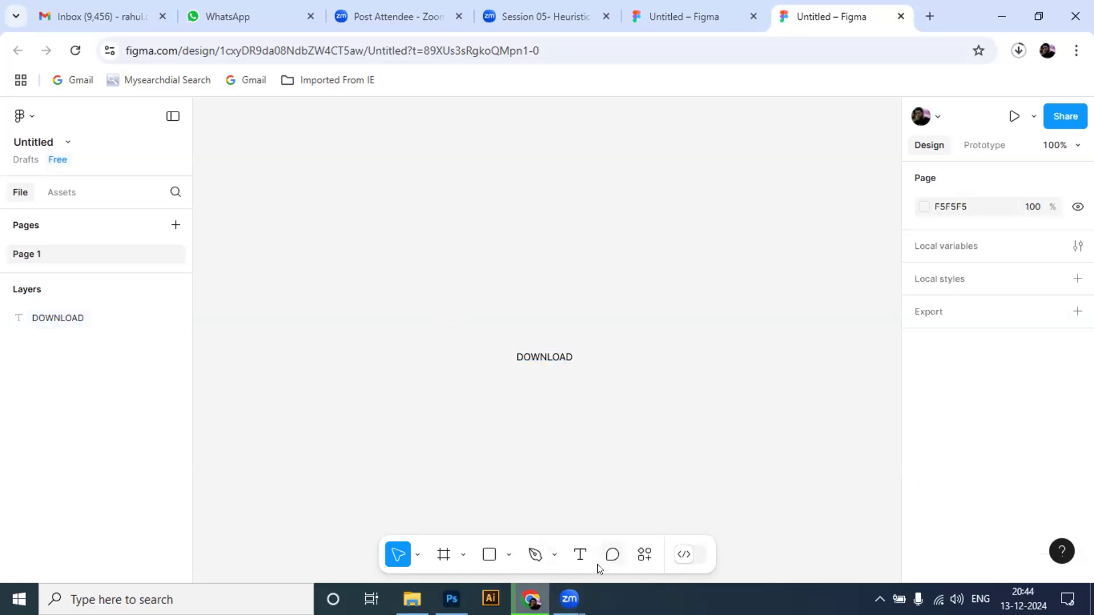
{"action": "left_click", "coordinate": [491, 556]}
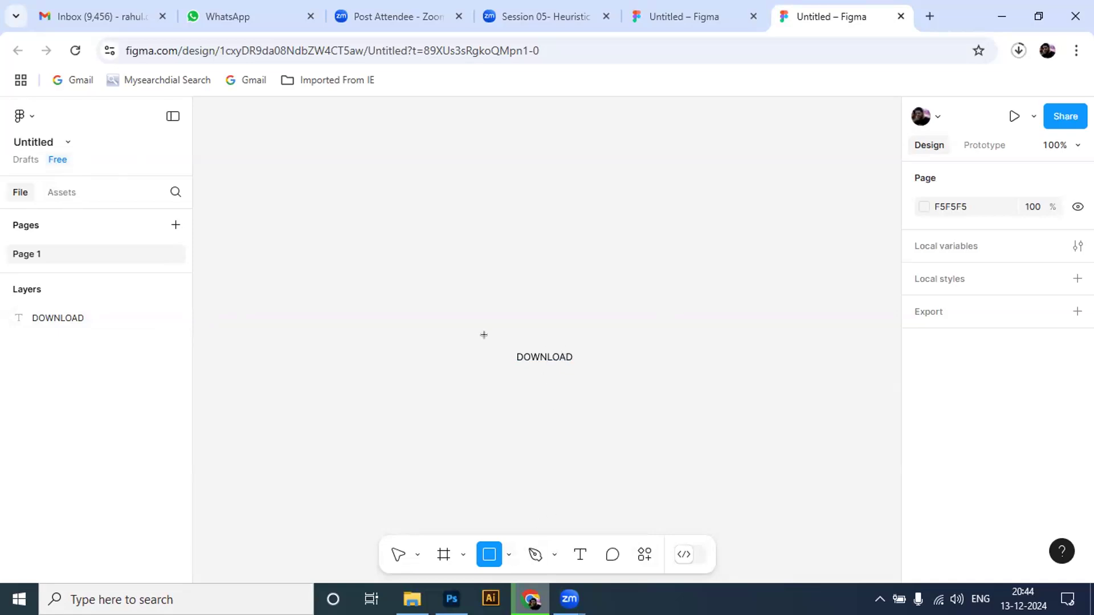
{"action": "mouse_move", "coordinate": [492, 351]}
{"action": "left_mouse_down"}
{"action": "mouse_move", "coordinate": [574, 343]}
{"action": "mouse_move", "coordinate": [610, 363]}
{"action": "mouse_move", "coordinate": [611, 375]}
{"action": "left_mouse_up"}
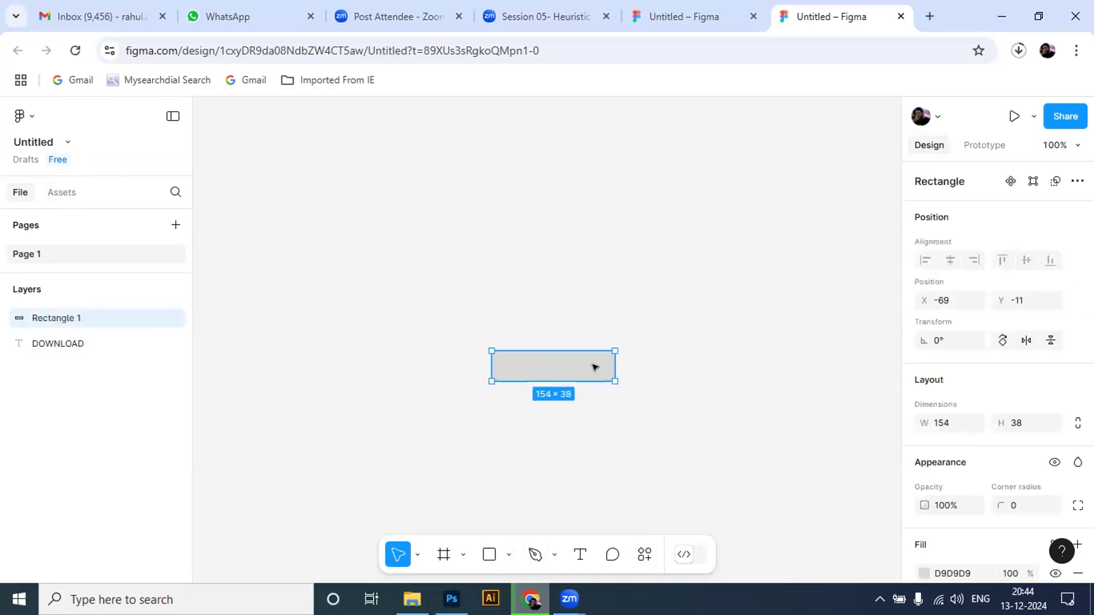
{"action": "left_click", "coordinate": [567, 340]}
{"action": "left_click", "coordinate": [587, 377]}
{"action": "key", "text": "Delete"}
Add auto layout to the DOWNLOAD text.
{"action": "left_click", "coordinate": [570, 359]}
{"action": "right_click", "coordinate": [569, 363]}
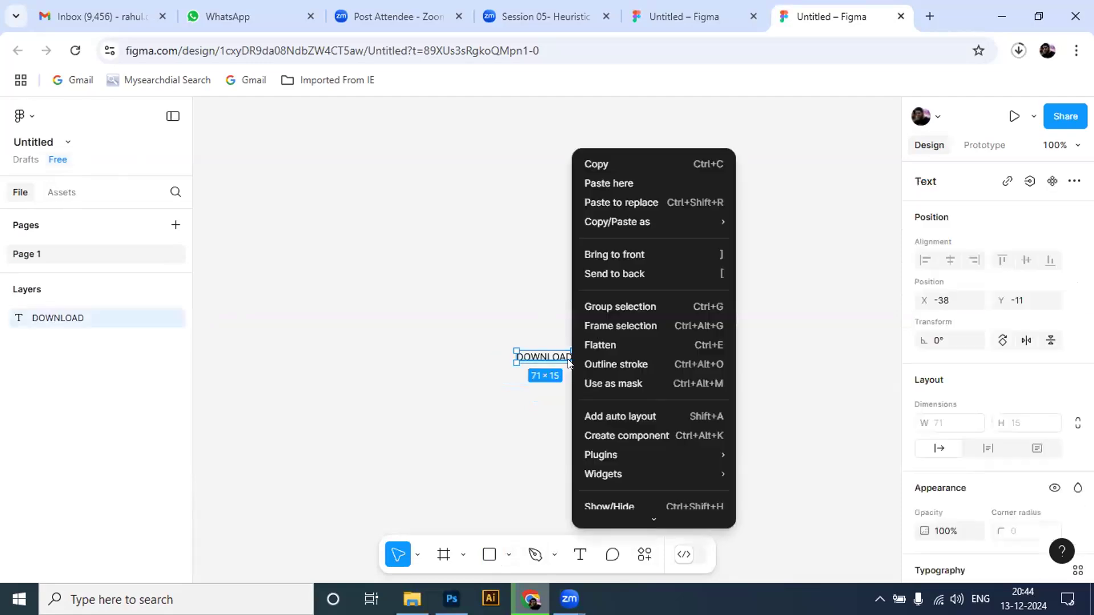
{"action": "left_click", "coordinate": [619, 423]}
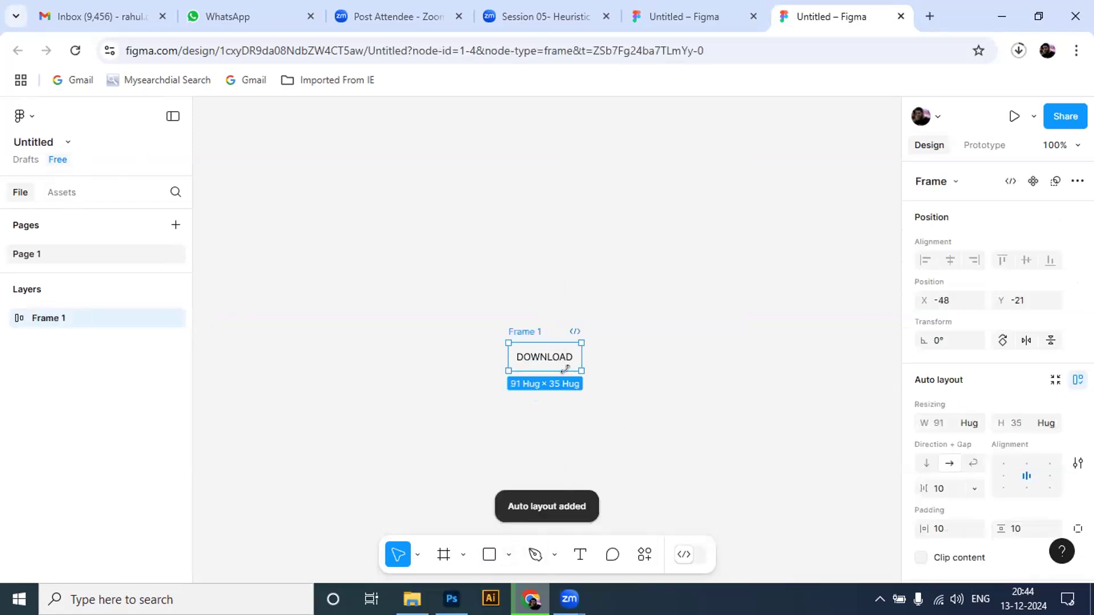
Widen the auto layout frame around DOWNLOAD to about 195 and move it to about X -109, Y -28.
{"action": "left_click", "coordinate": [596, 371]}
{"action": "left_click", "coordinate": [571, 364]}
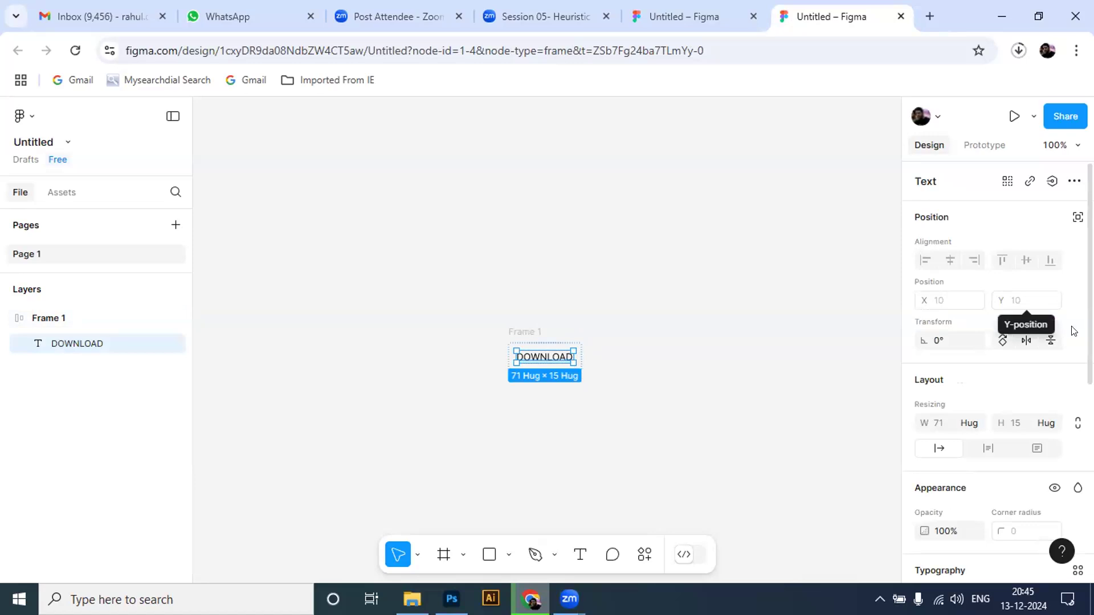
{"action": "left_click", "coordinate": [585, 408]}
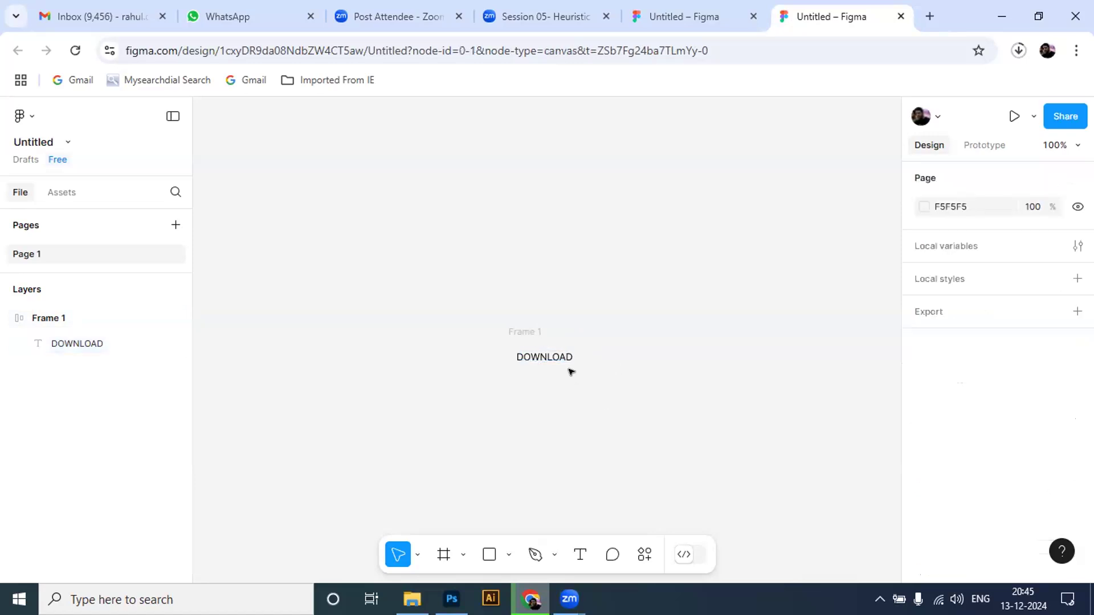
{"action": "left_click", "coordinate": [529, 331]}
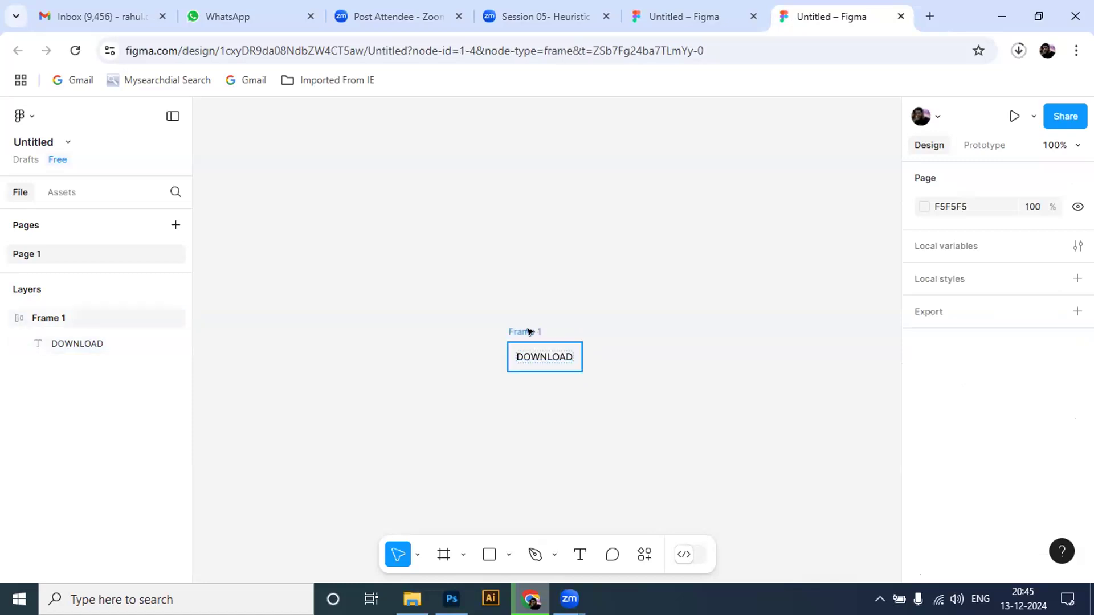
{"action": "left_click_drag", "start_coordinate": [581, 349], "coordinate": [664, 352]}
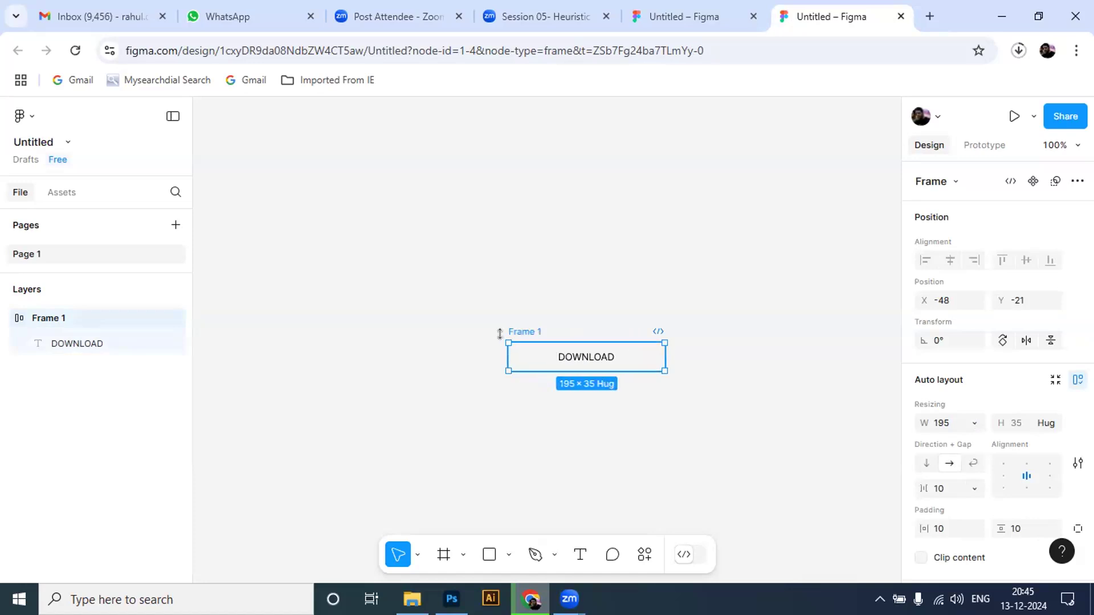
{"action": "left_click_drag", "start_coordinate": [522, 333], "coordinate": [471, 327]}
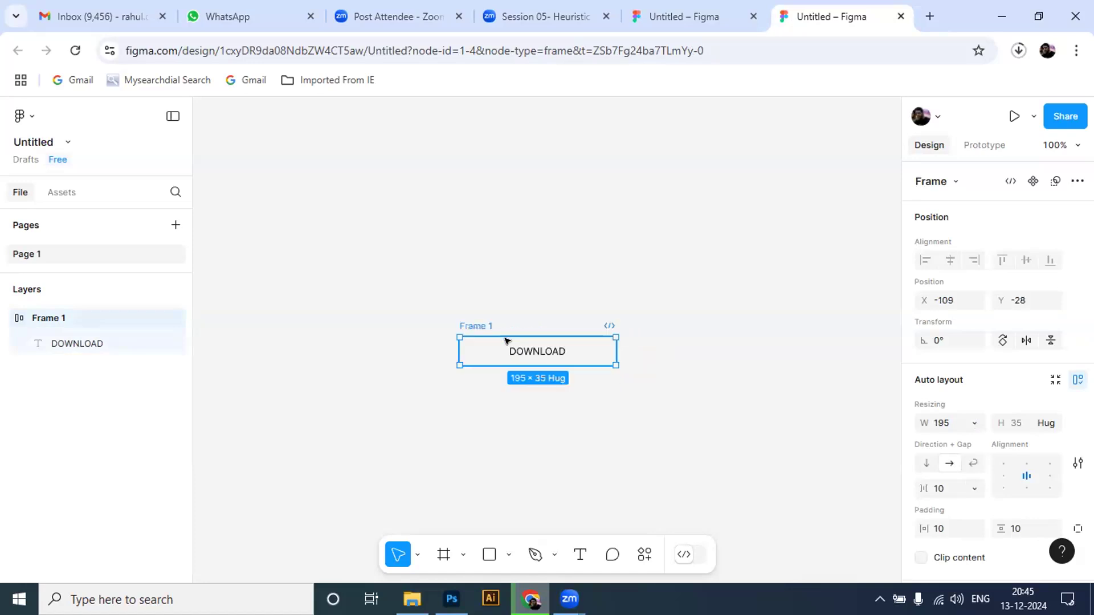
{"action": "left_click", "coordinate": [620, 288]}
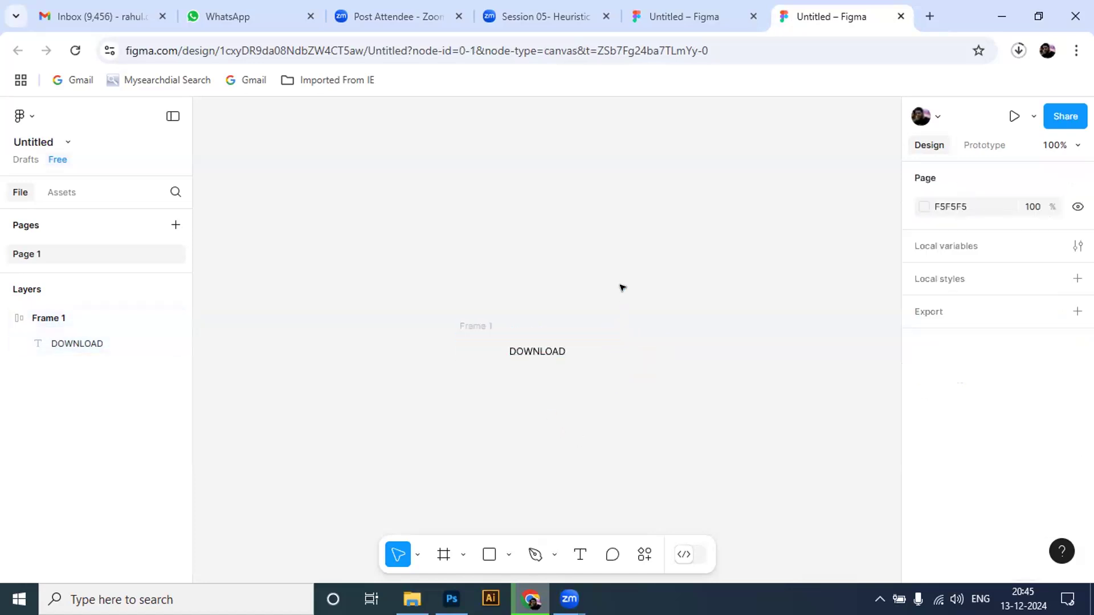
{"action": "left_click", "coordinate": [566, 338]}
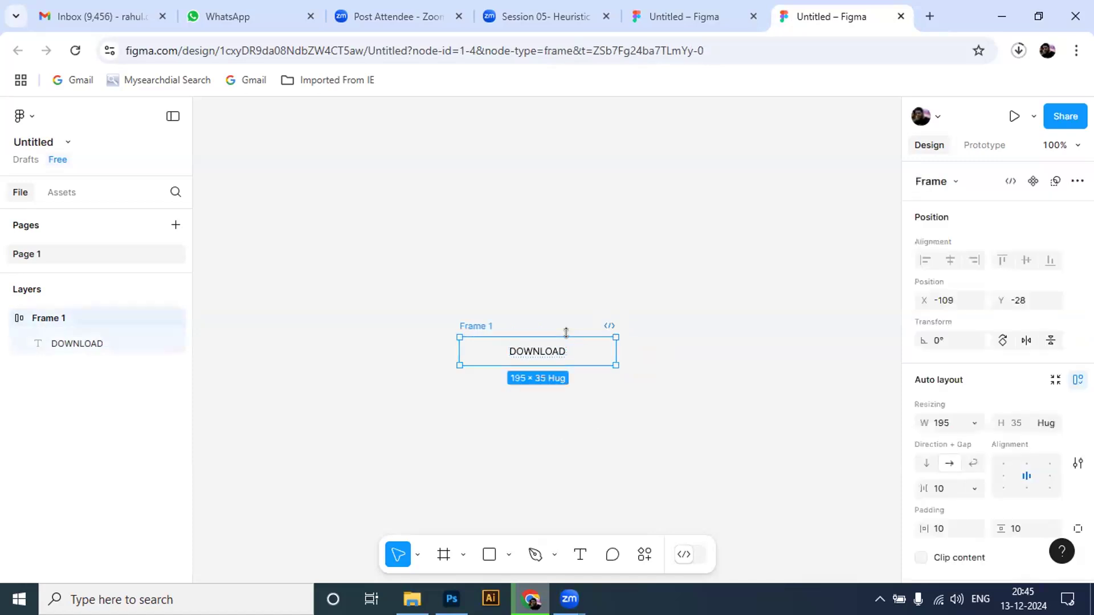
{"action": "left_click", "coordinate": [599, 380]}
{"action": "left_click", "coordinate": [567, 351]}
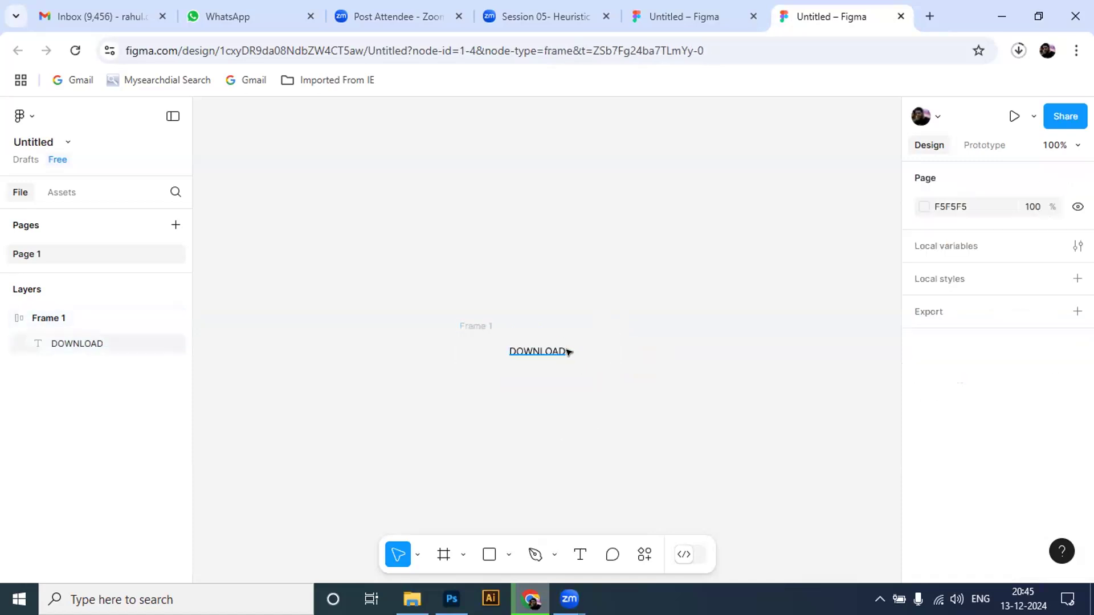
{"action": "left_click", "coordinate": [627, 392]}
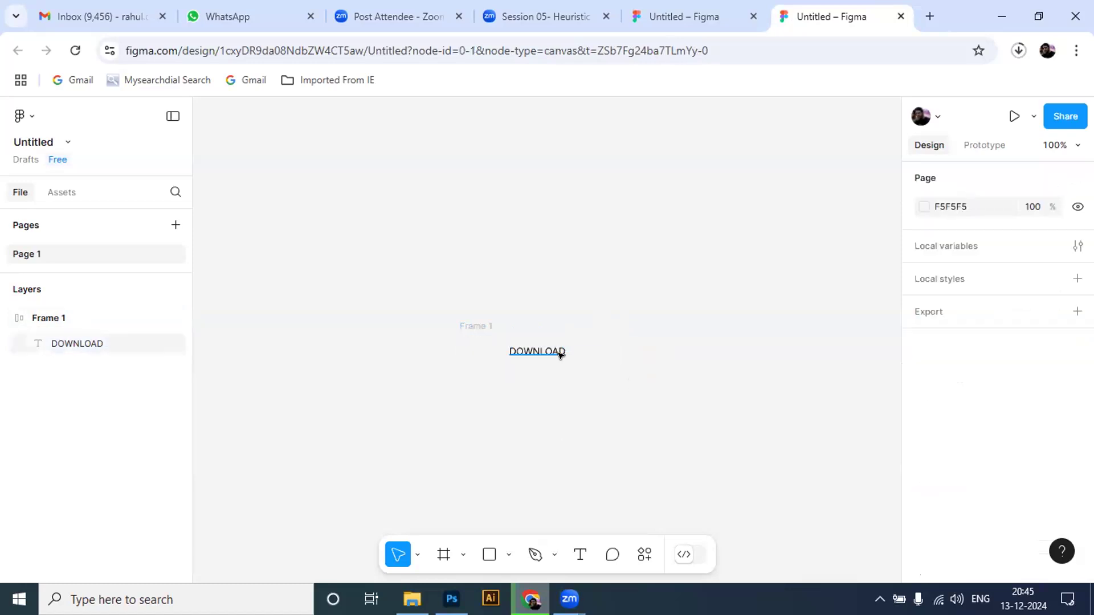
{"action": "right_click", "coordinate": [590, 395]}
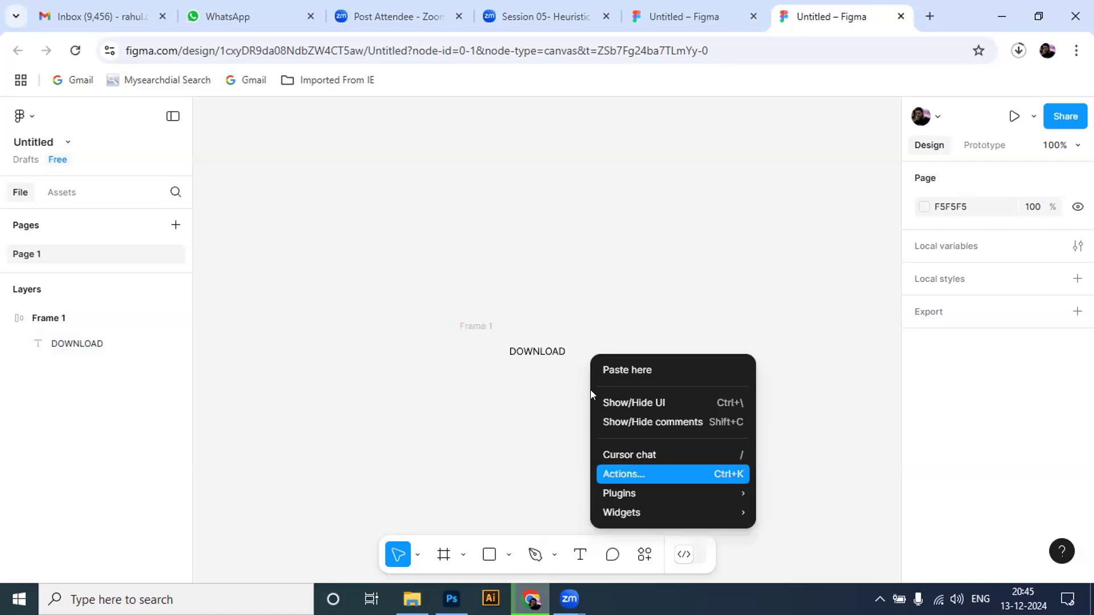
{"action": "left_click", "coordinate": [548, 349]}
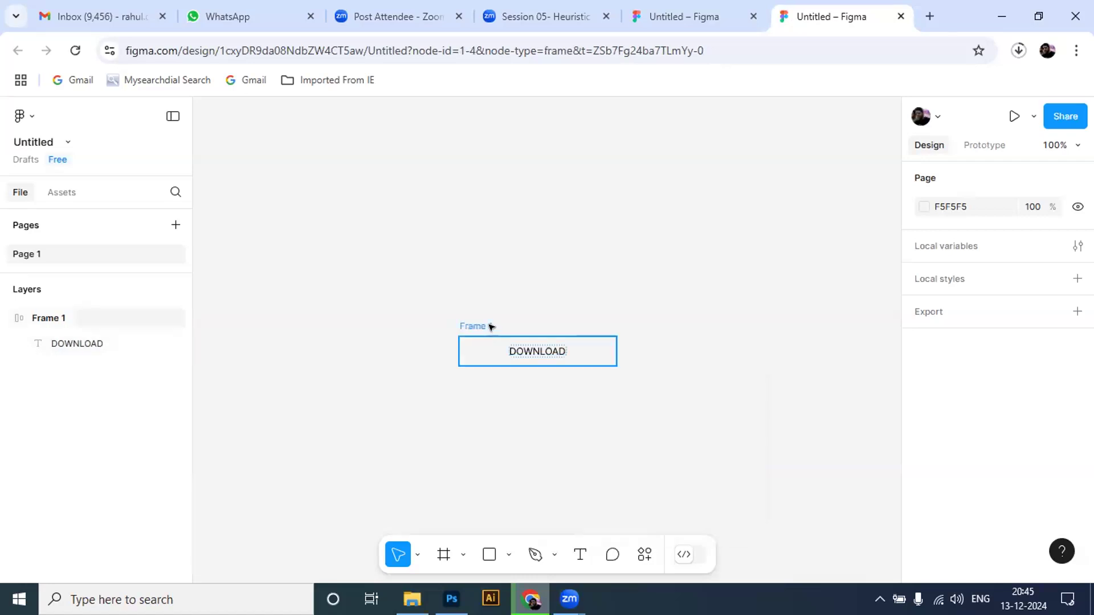
{"action": "right_click", "coordinate": [490, 328]}
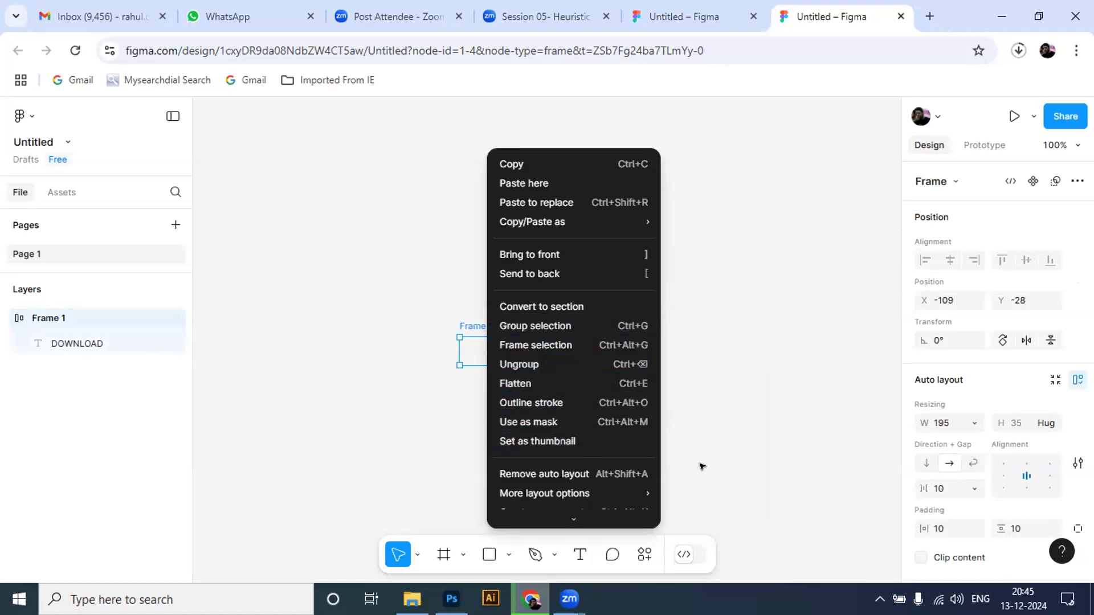
{"action": "key", "text": "Escape"}
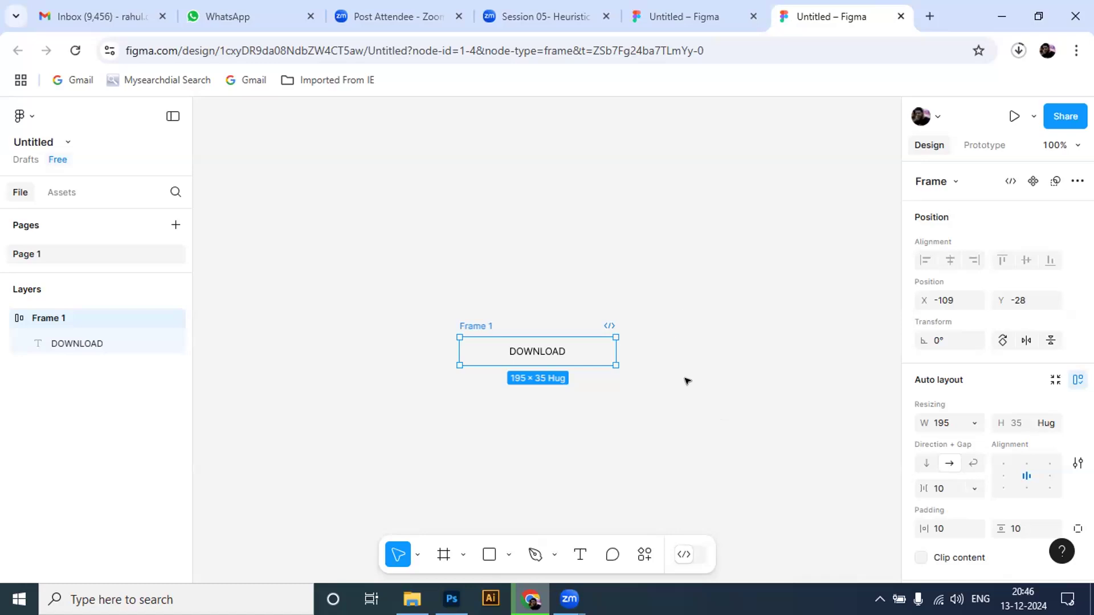
Add a fill to the auto layout frame around the DOWNLOAD text.
{"action": "scroll", "coordinate": [1026, 477], "scroll_direction": "down", "scroll_amount": 3}
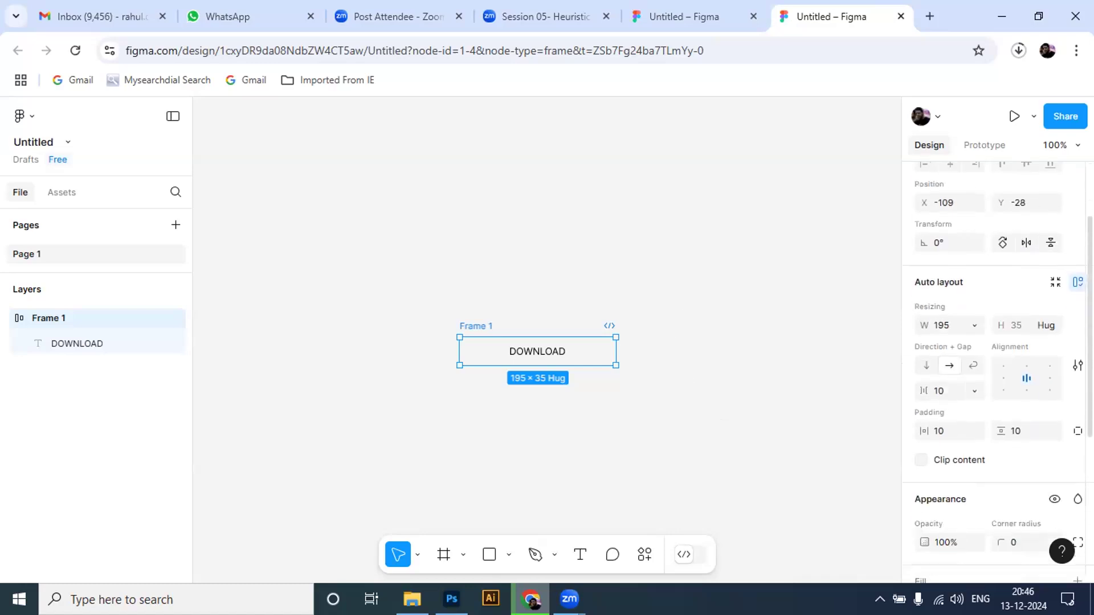
{"action": "scroll", "coordinate": [997, 370], "scroll_direction": "down", "scroll_amount": 3}
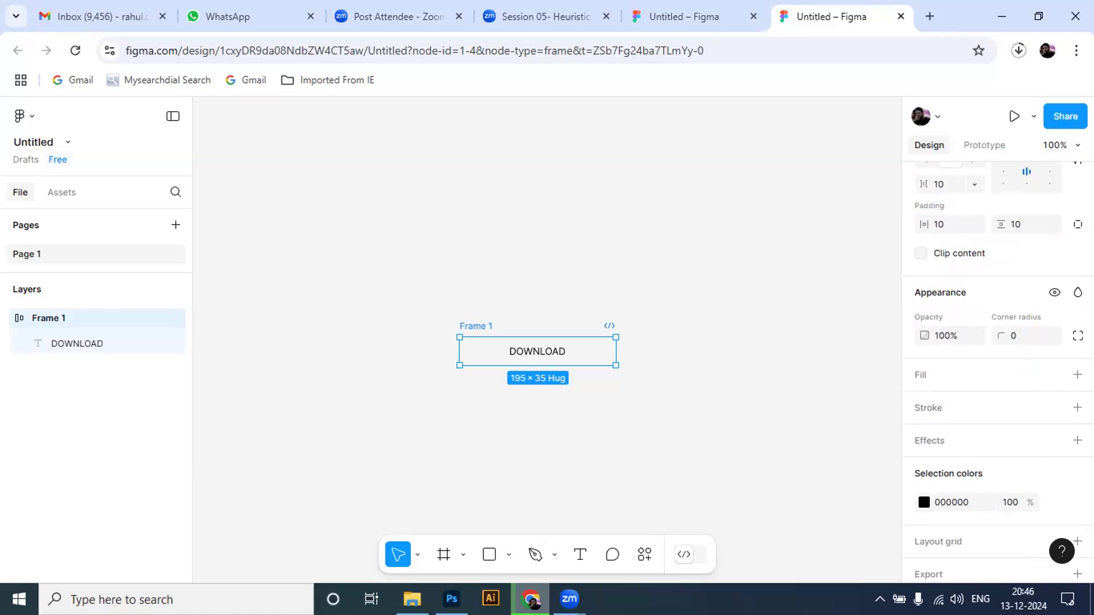
{"action": "scroll", "coordinate": [998, 371], "scroll_direction": "down", "scroll_amount": 1}
{"action": "scroll", "coordinate": [958, 353], "scroll_direction": "up", "scroll_amount": 1}
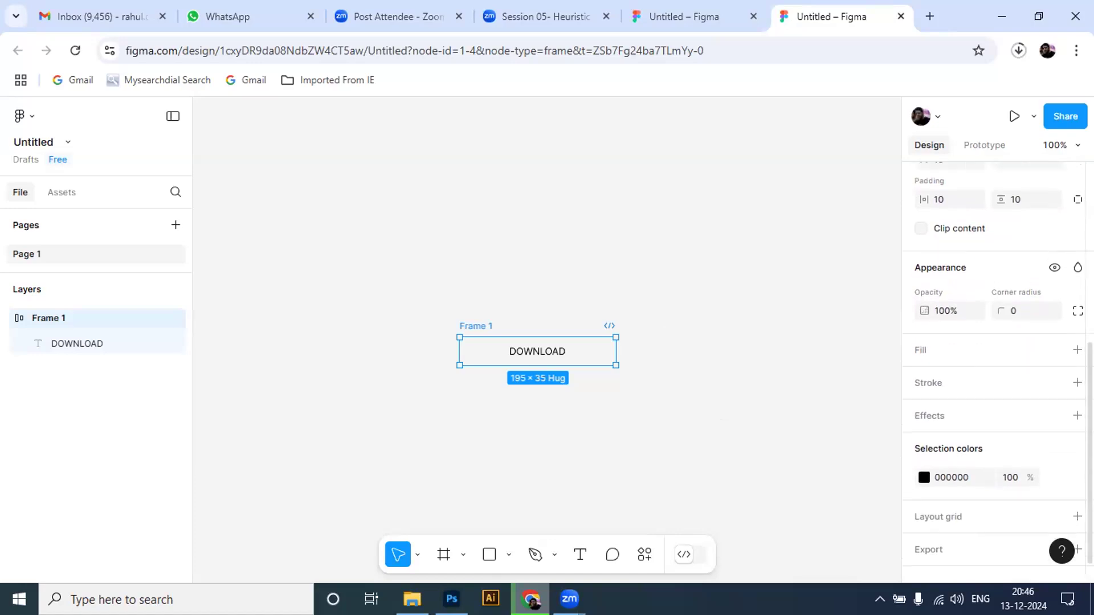
{"action": "left_click", "coordinate": [919, 353]}
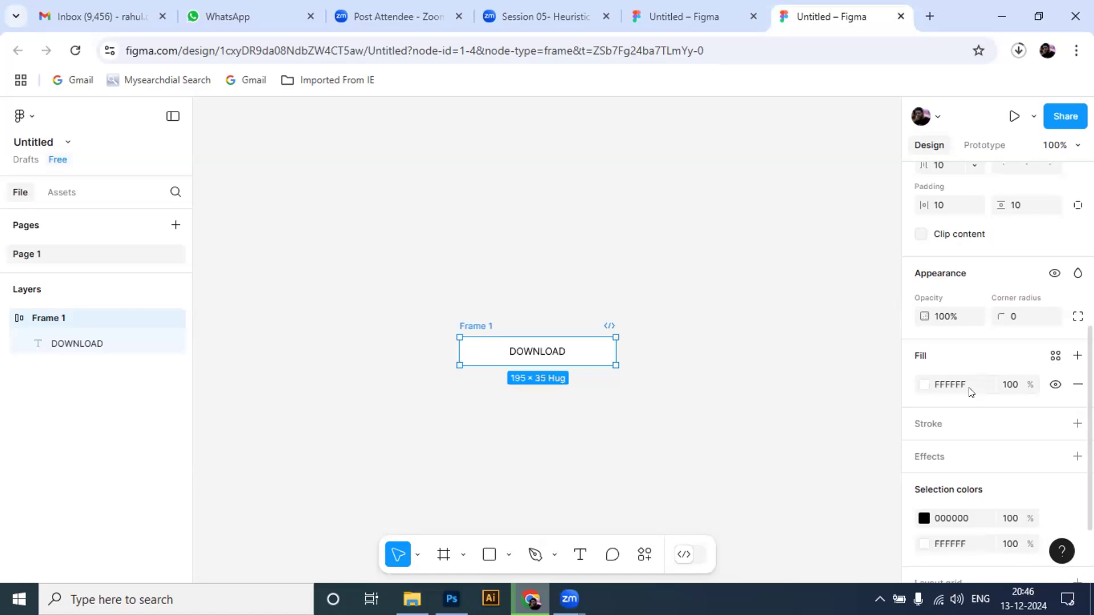
Change the frame's fill colour to teal green 0DE1BE.
{"action": "left_click", "coordinate": [924, 384]}
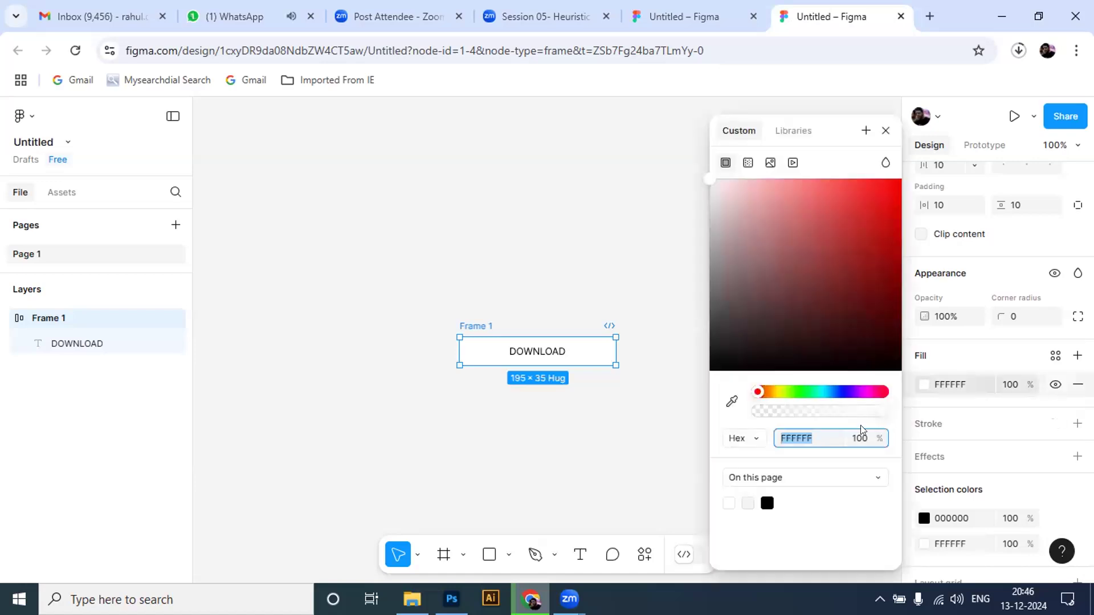
{"action": "left_click", "coordinate": [817, 392]}
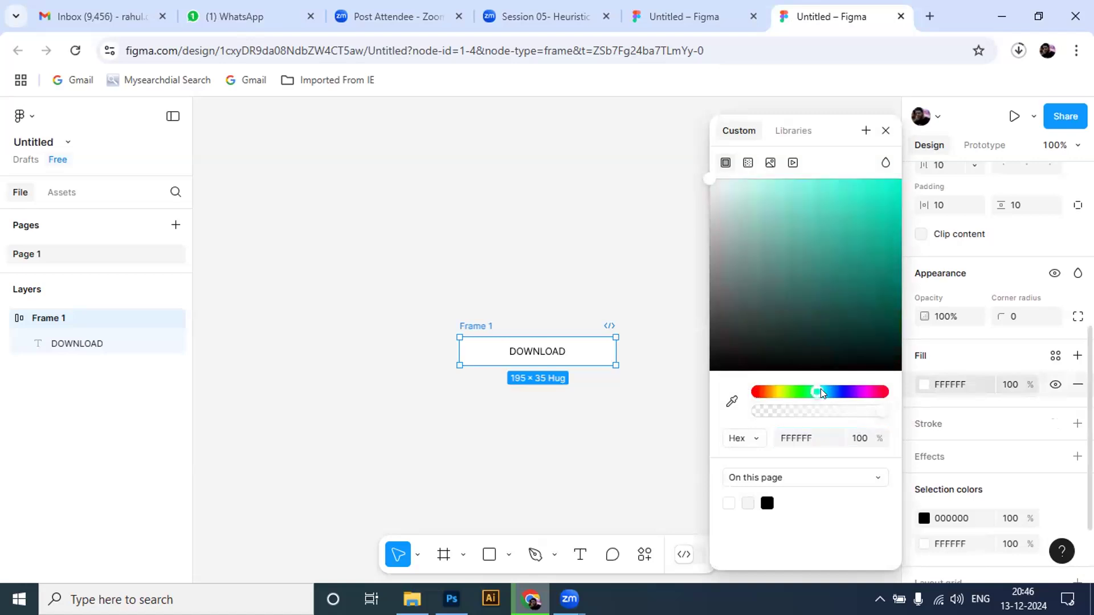
{"action": "left_click_drag", "start_coordinate": [837, 242], "coordinate": [872, 211]}
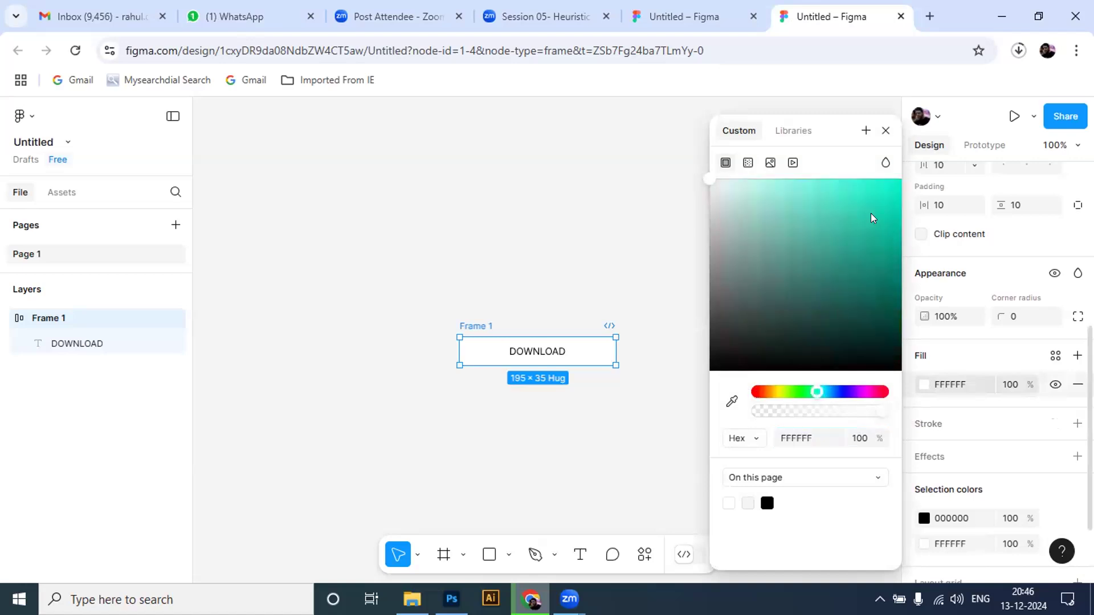
{"action": "left_click", "coordinate": [886, 245]}
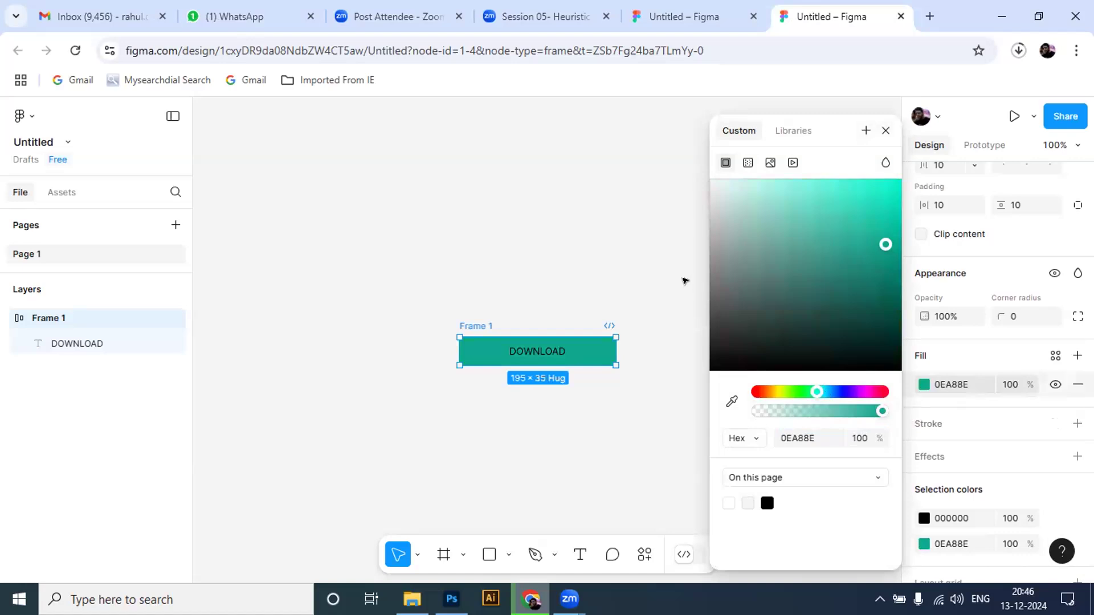
{"action": "left_click_drag", "start_coordinate": [878, 236], "coordinate": [887, 192]}
{"action": "left_click", "coordinate": [878, 184]}
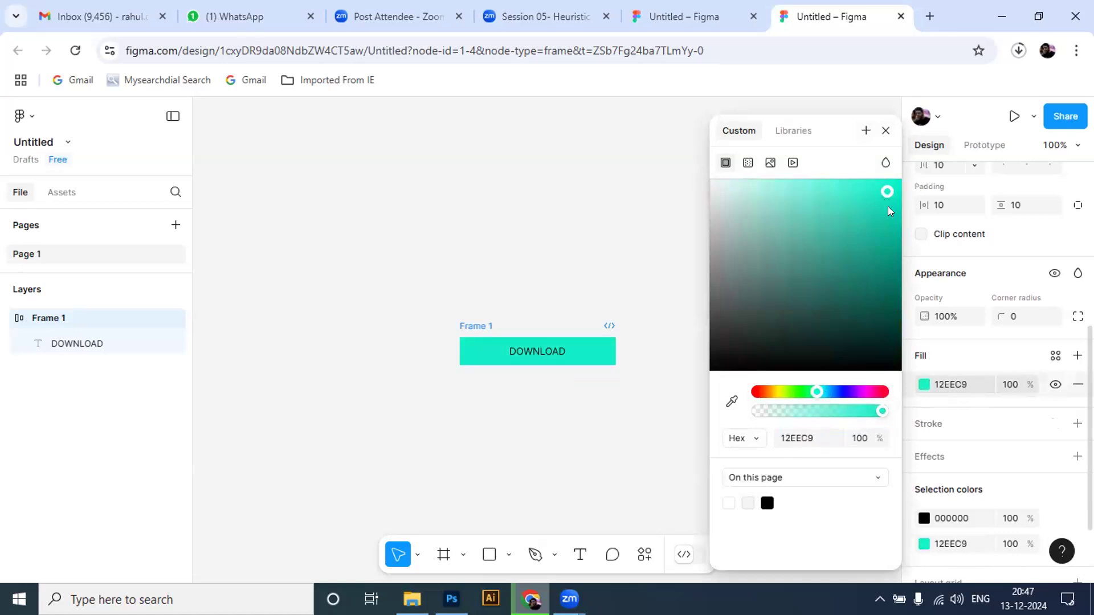
{"action": "left_click", "coordinate": [686, 351]}
Examine the typography and fill settings of the DOWNLOAD text inside the frame.
{"action": "left_click", "coordinate": [566, 351]}
{"action": "left_click", "coordinate": [565, 351]}
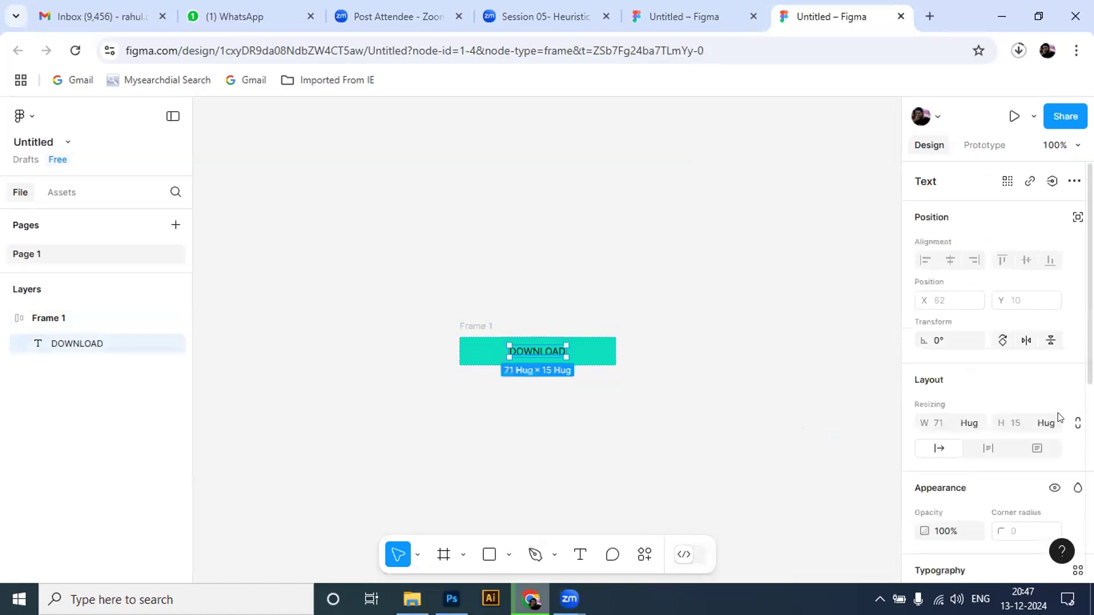
{"action": "scroll", "coordinate": [995, 370], "scroll_direction": "down", "scroll_amount": 3}
{"action": "scroll", "coordinate": [1026, 429], "scroll_direction": "down", "scroll_amount": 2}
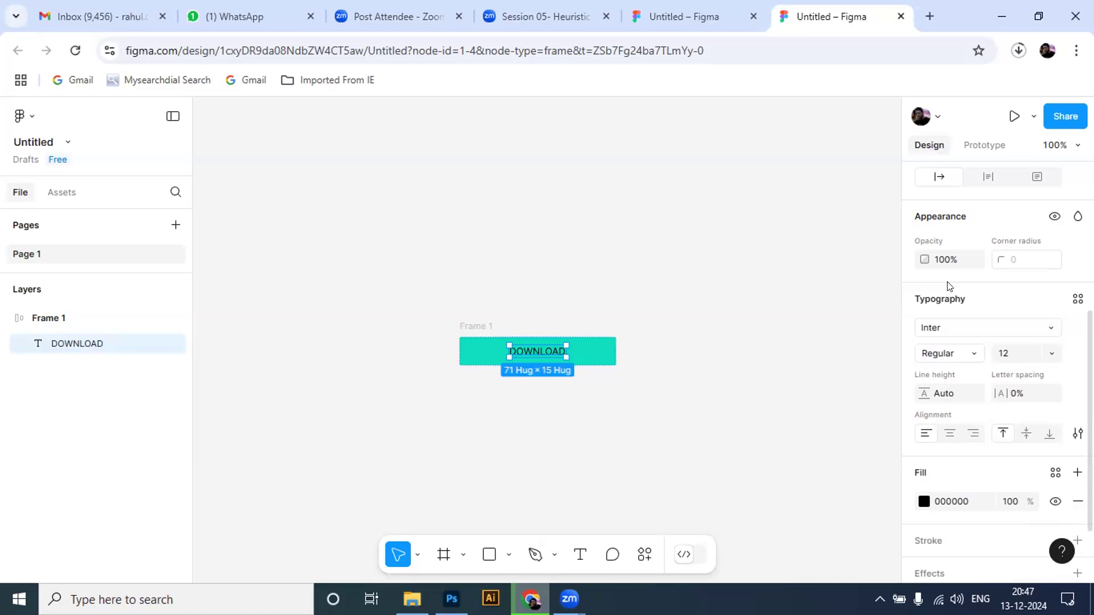
{"action": "left_click", "coordinate": [661, 350]}
Examine the auto layout, gap, corner radius and fill settings of the frame around the DOWNLOAD text.
{"action": "left_click", "coordinate": [471, 326]}
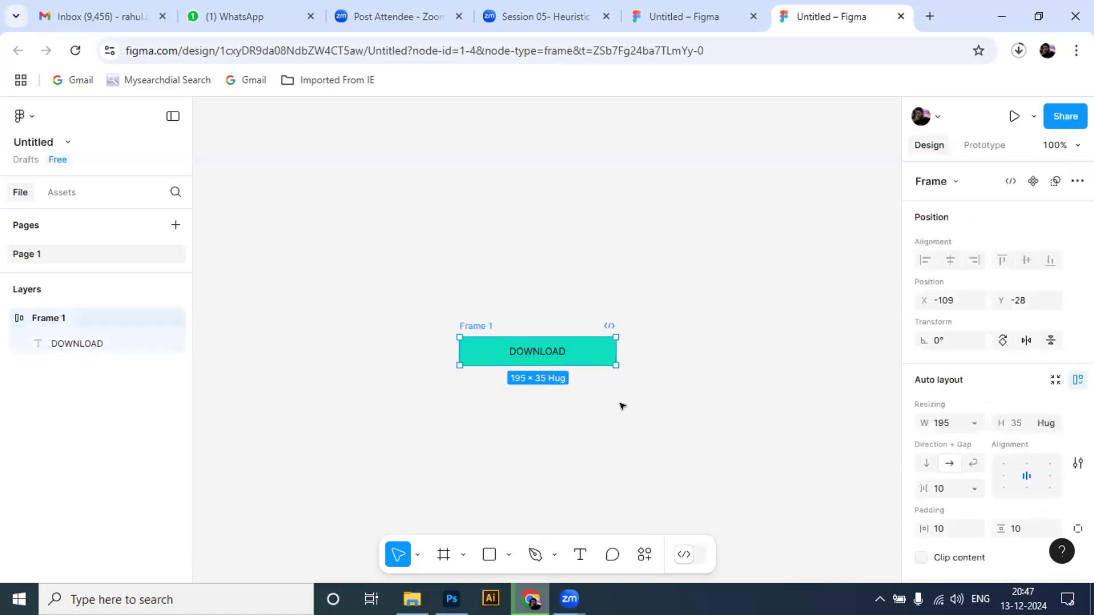
{"action": "scroll", "coordinate": [997, 371], "scroll_direction": "down", "scroll_amount": 3}
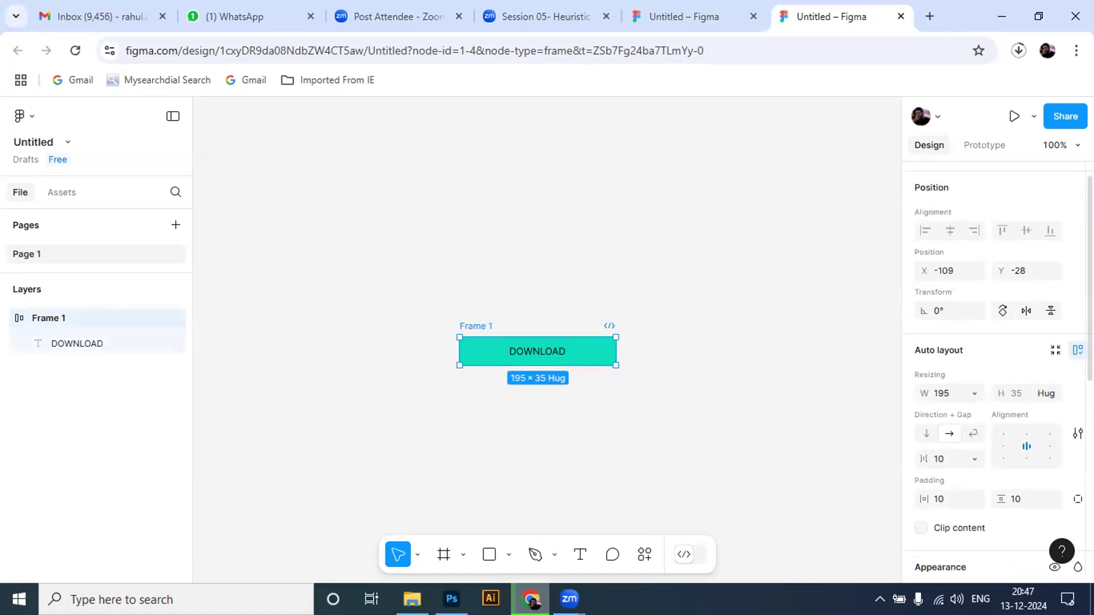
{"action": "scroll", "coordinate": [1019, 421], "scroll_direction": "down", "scroll_amount": 3}
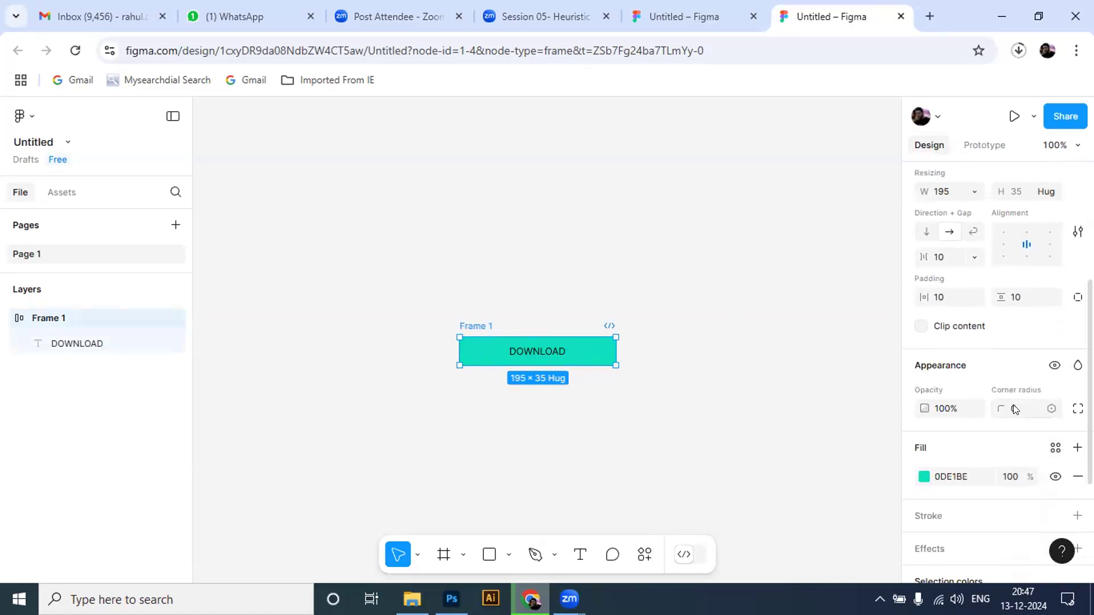
{"action": "left_click", "coordinate": [997, 406]}
{"action": "left_click_drag", "start_coordinate": [1011, 409], "coordinate": [1053, 409]}
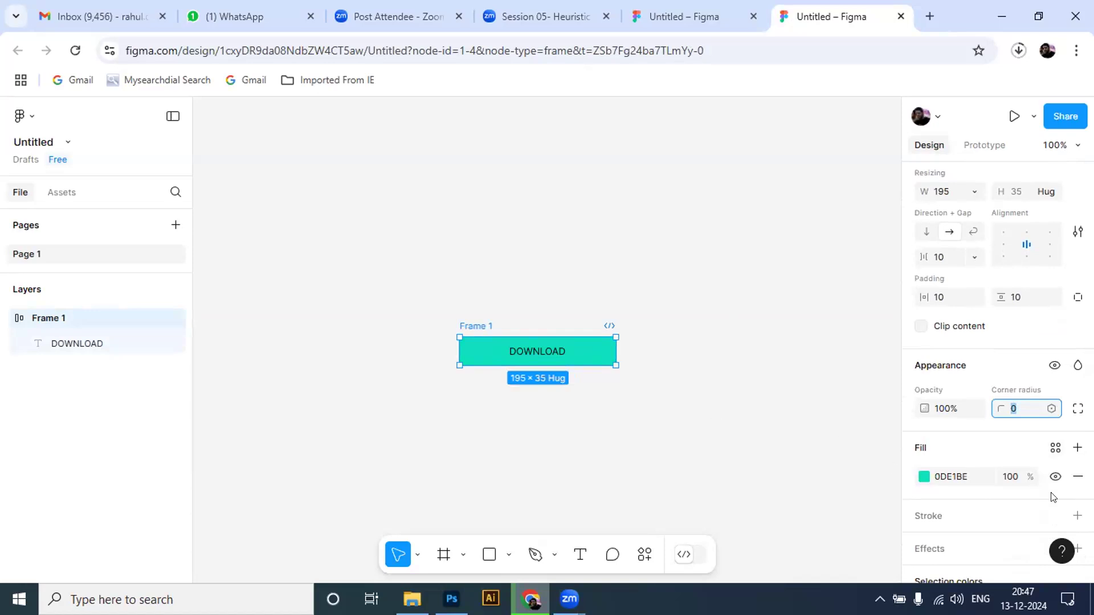
{"action": "scroll", "coordinate": [995, 341], "scroll_direction": "down", "scroll_amount": 3}
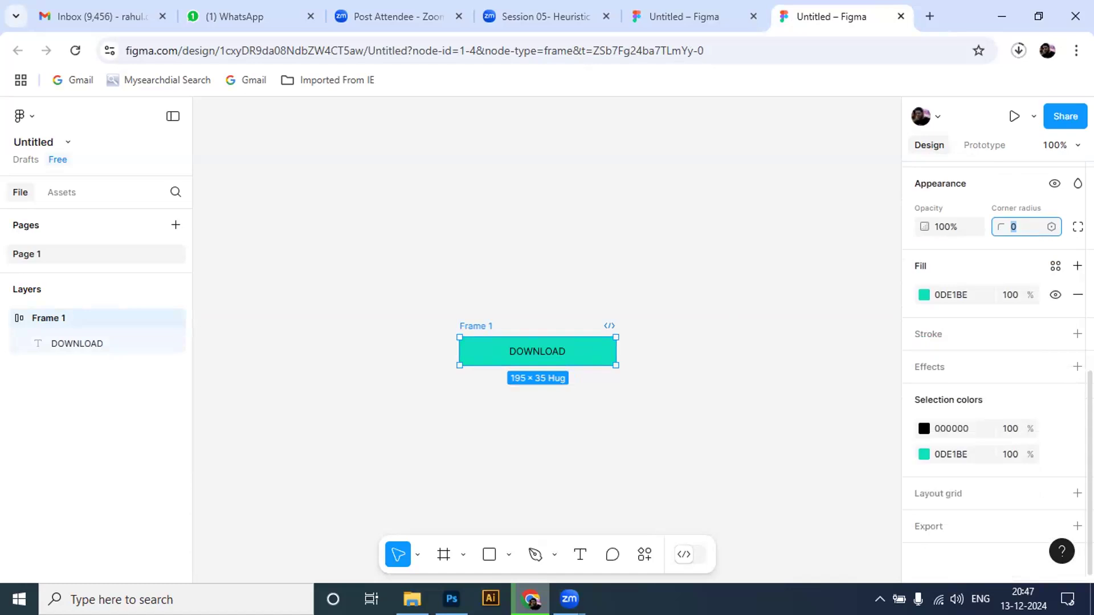
{"action": "scroll", "coordinate": [997, 371], "scroll_direction": "up", "scroll_amount": 3}
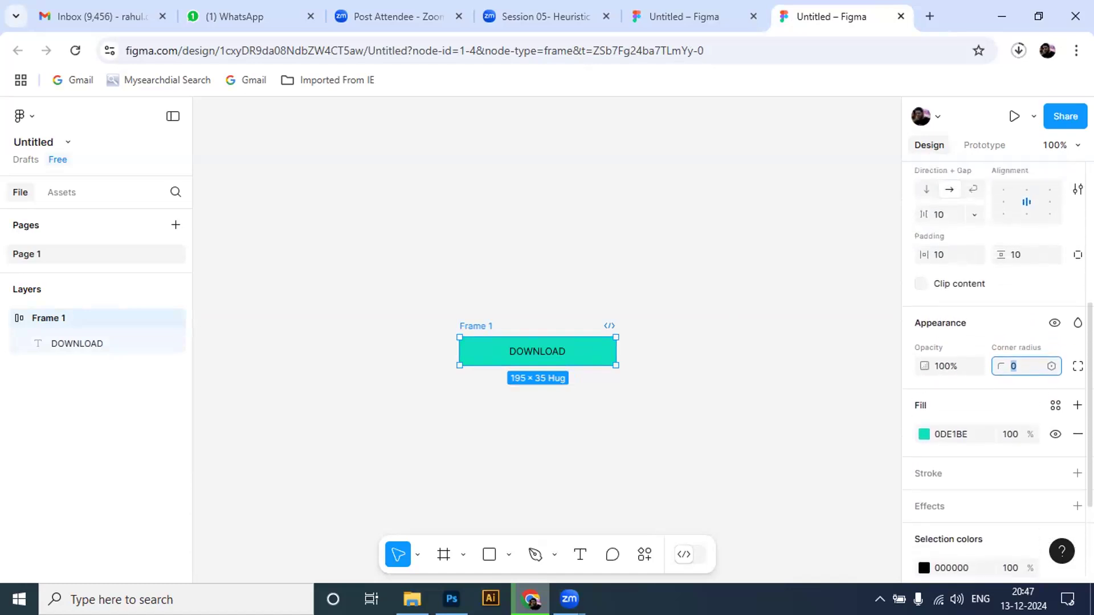
{"action": "scroll", "coordinate": [997, 371], "scroll_direction": "up", "scroll_amount": 2}
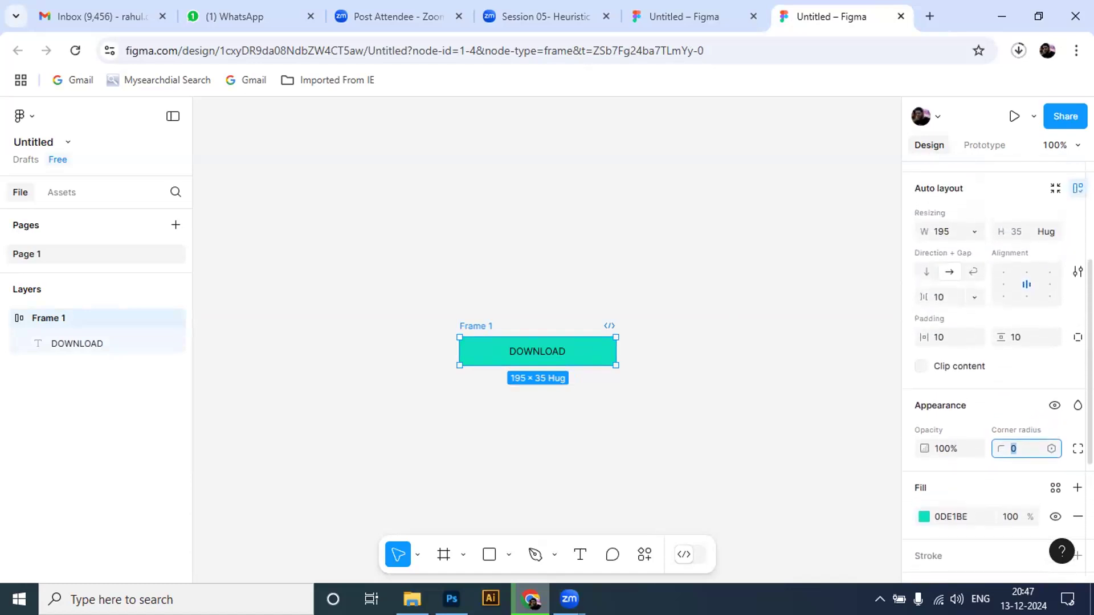
{"action": "scroll", "coordinate": [937, 357], "scroll_direction": "up", "scroll_amount": 1}
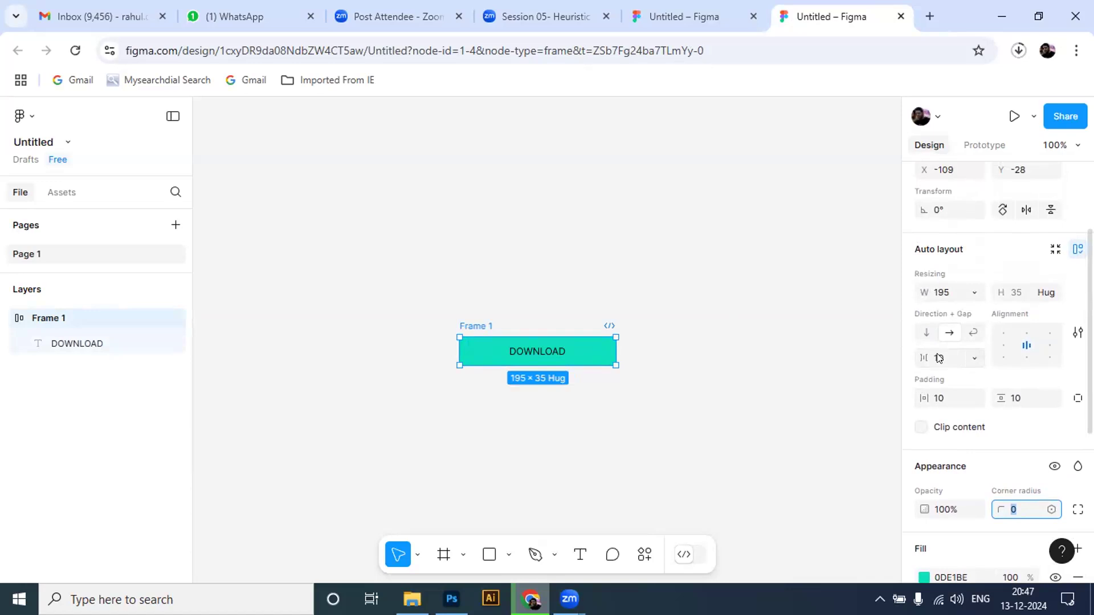
{"action": "left_click", "coordinate": [962, 364]}
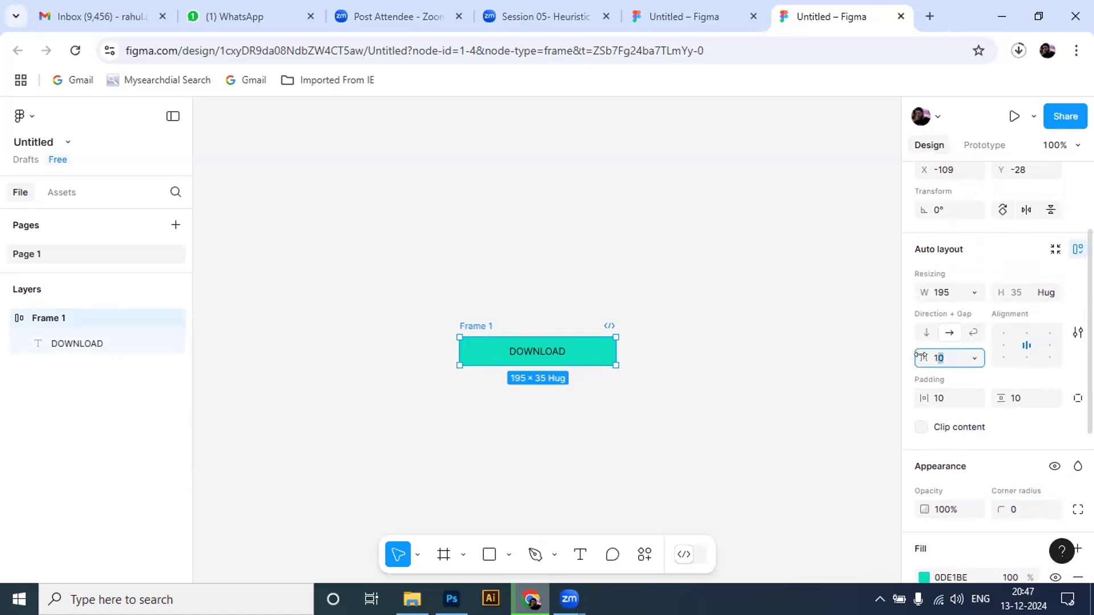
{"action": "left_click", "coordinate": [705, 418]}
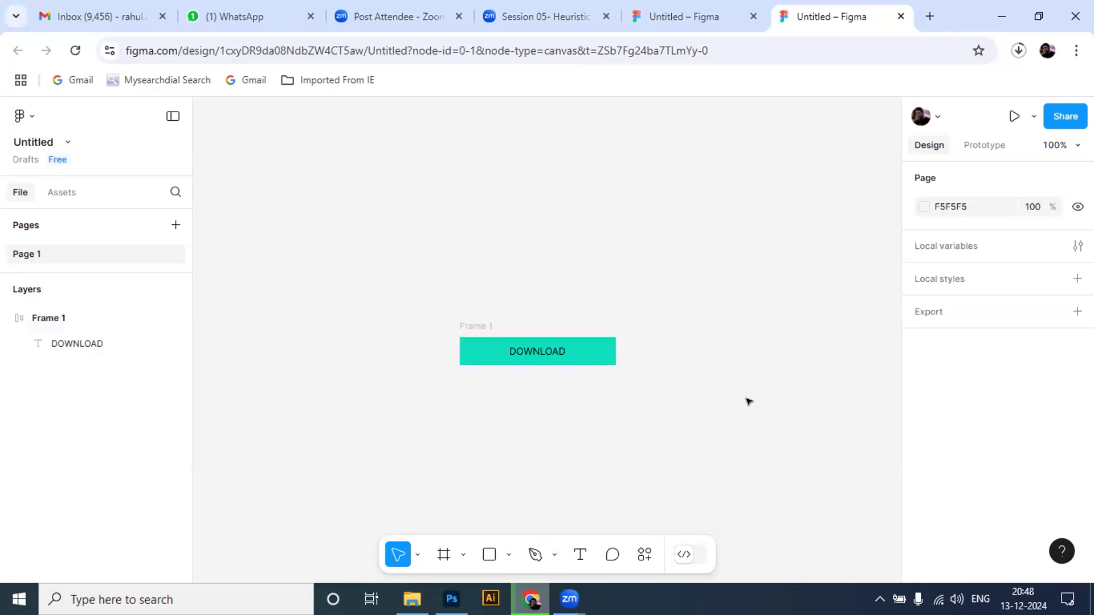
{"action": "left_click", "coordinate": [594, 356]}
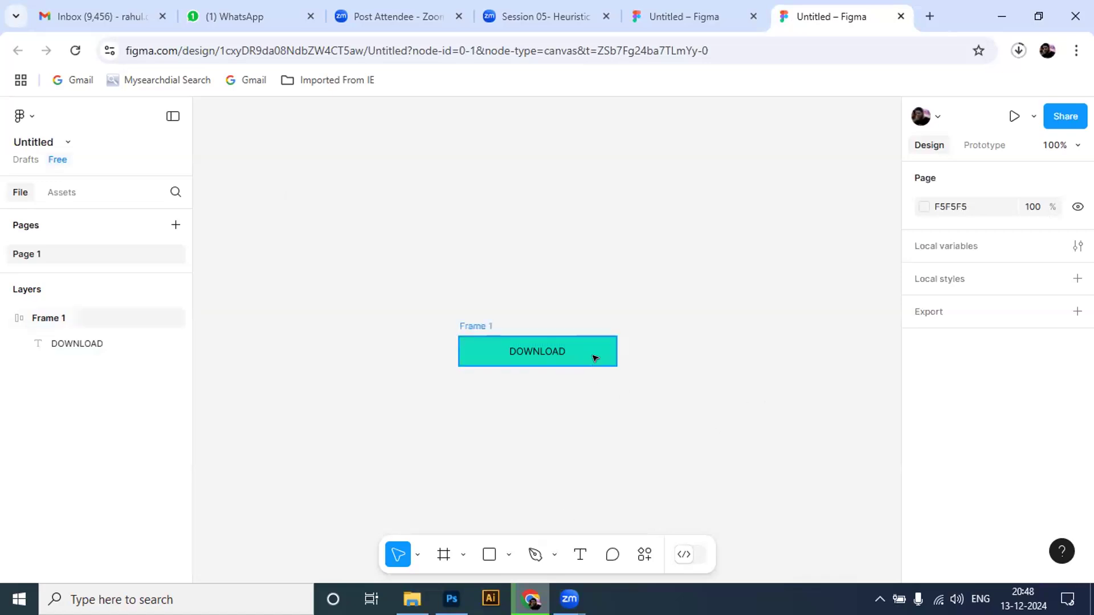
{"action": "left_click", "coordinate": [633, 327]}
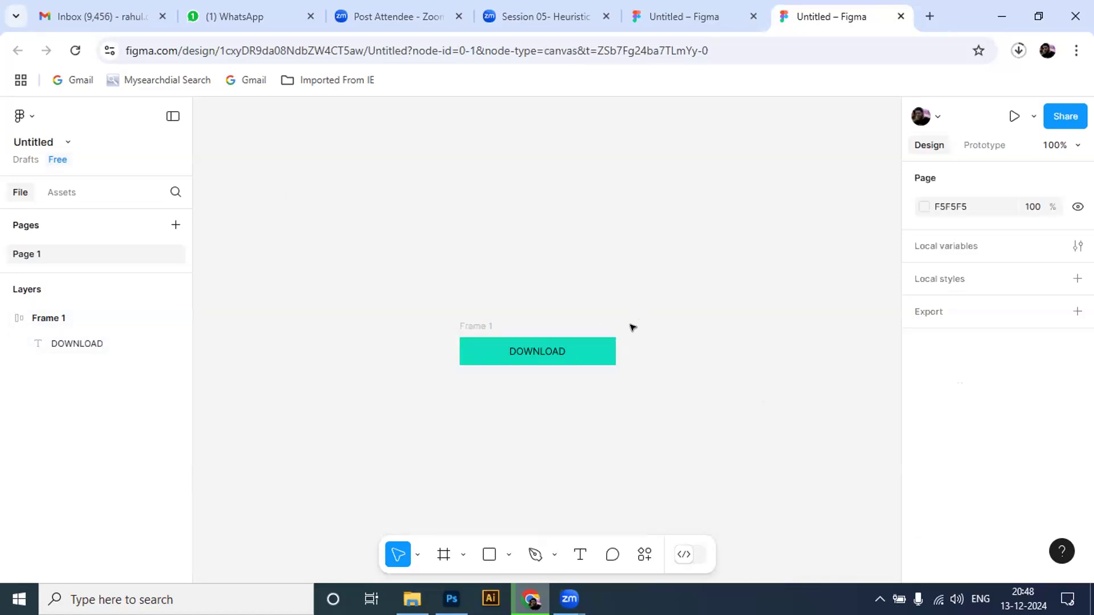
{"action": "left_click", "coordinate": [558, 351]}
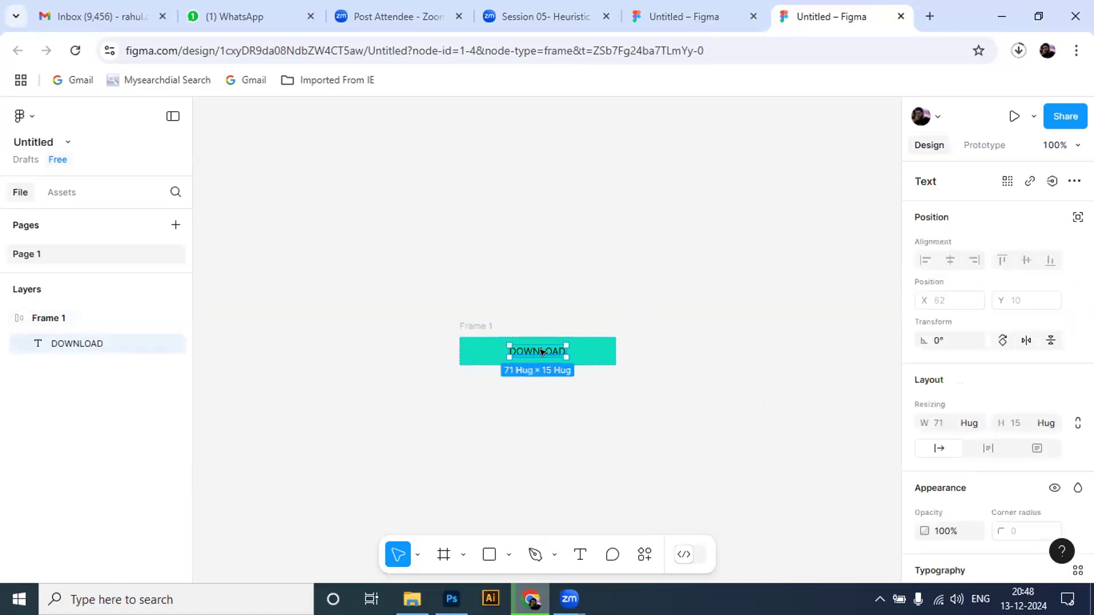
{"action": "left_click", "coordinate": [580, 428]}
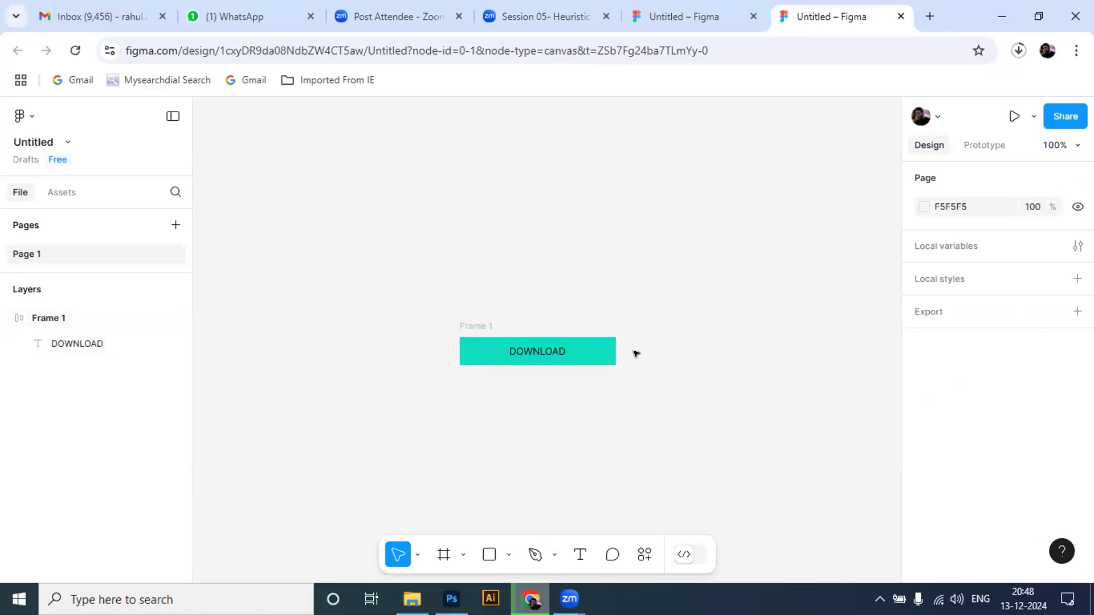
Run the Iconify plugin with the DOWNLOAD text inside the frame selected.
{"action": "left_click", "coordinate": [558, 352]}
{"action": "right_click", "coordinate": [561, 351]}
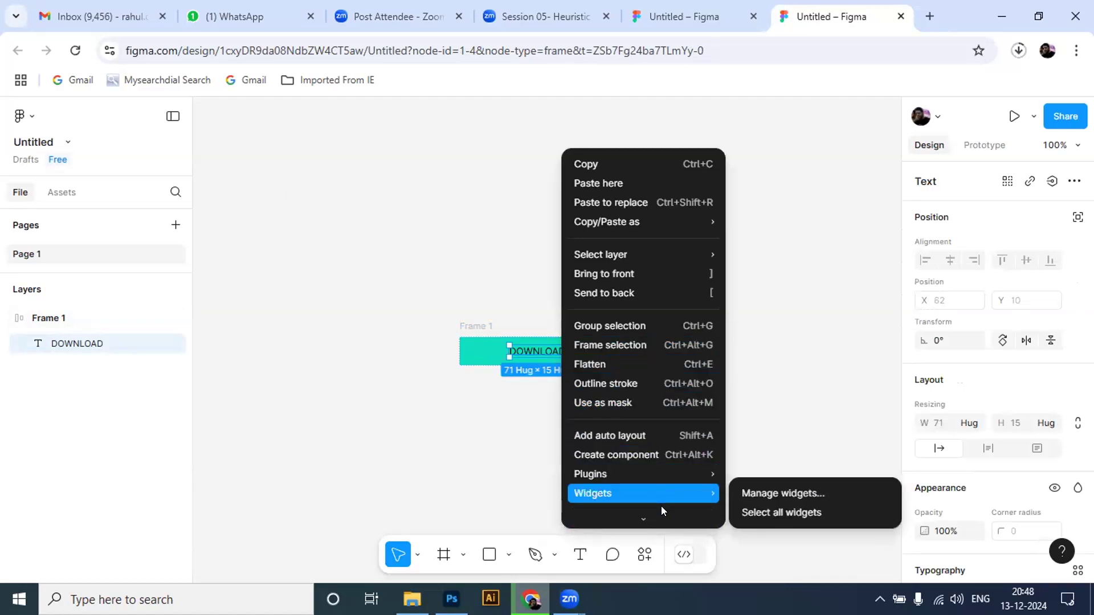
{"action": "scroll", "coordinate": [656, 510], "scroll_direction": "down", "scroll_amount": 2}
{"action": "scroll", "coordinate": [635, 514], "scroll_direction": "down", "scroll_amount": 1}
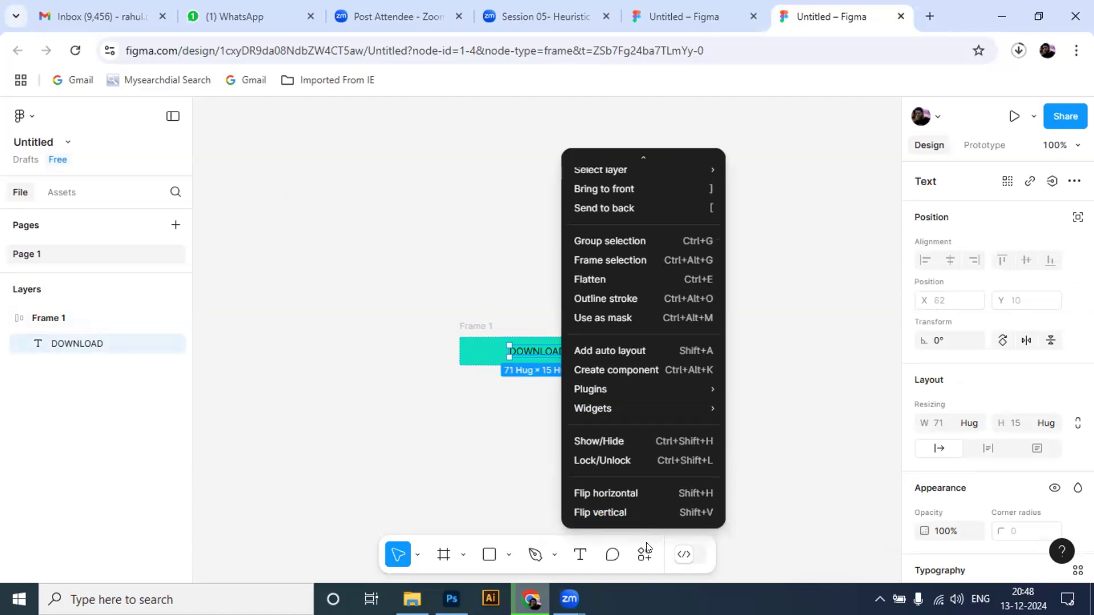
{"action": "mouse_move", "coordinate": [659, 389]}
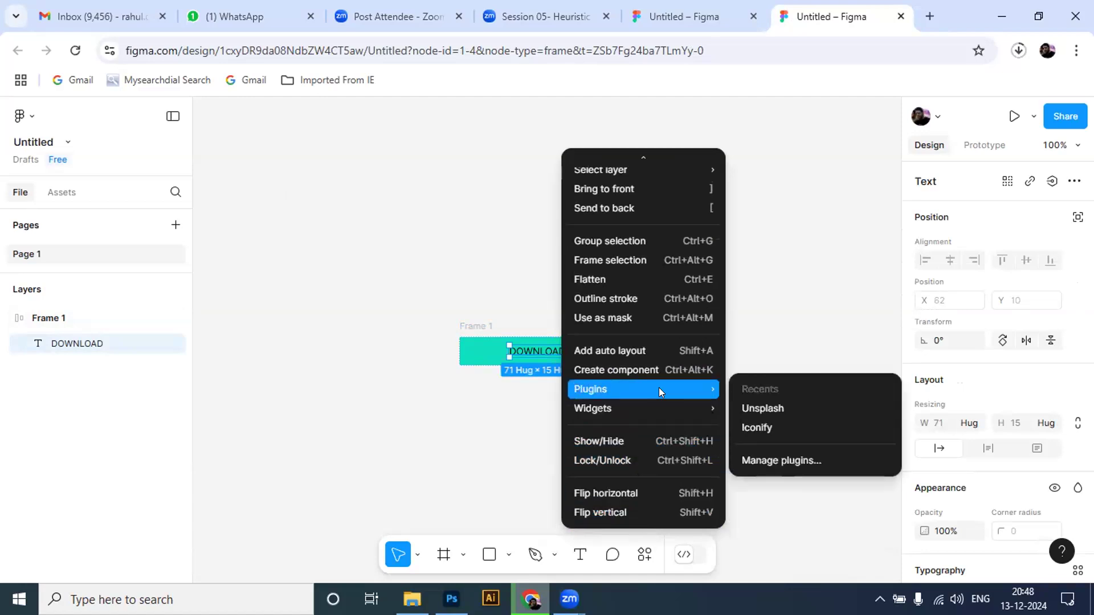
{"action": "left_click", "coordinate": [771, 429]}
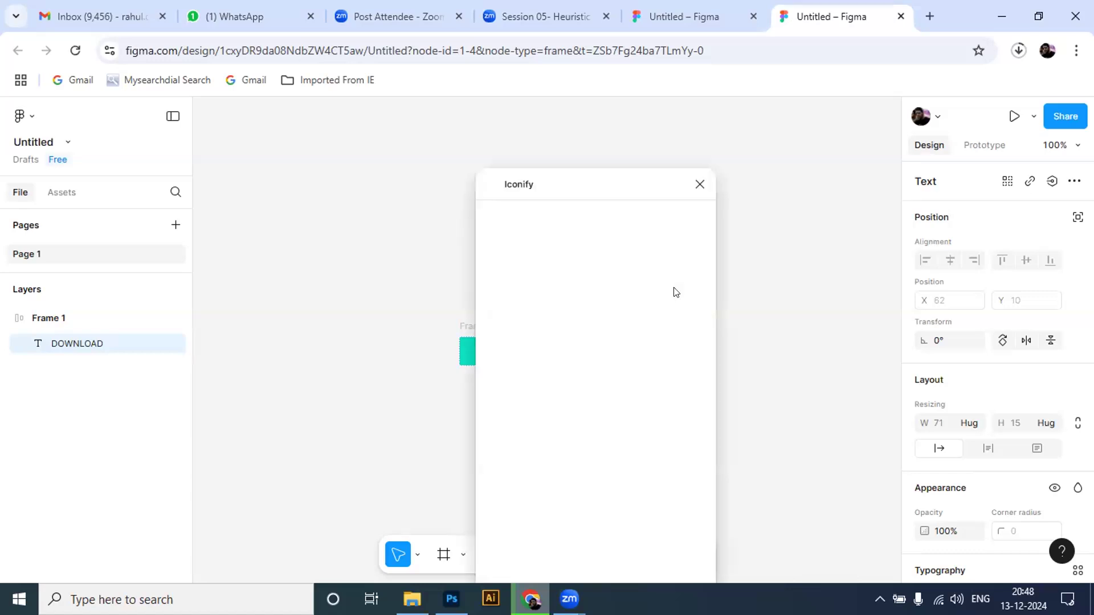
Search the Iconify library for DOWNLOAD icons.
{"action": "left_click", "coordinate": [575, 243]}
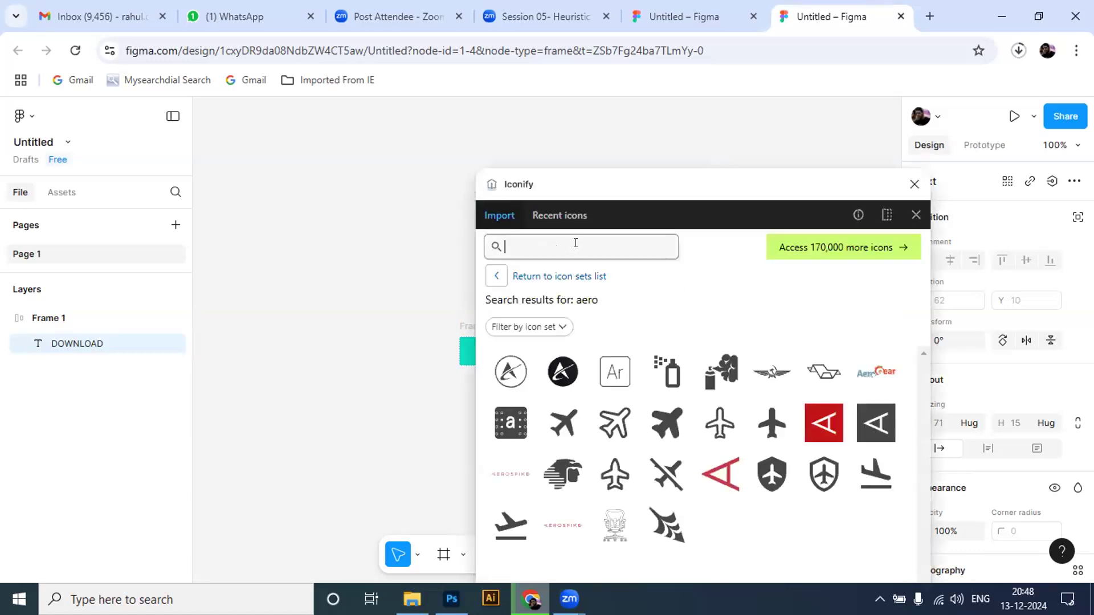
{"action": "type", "text": "DOWN"}
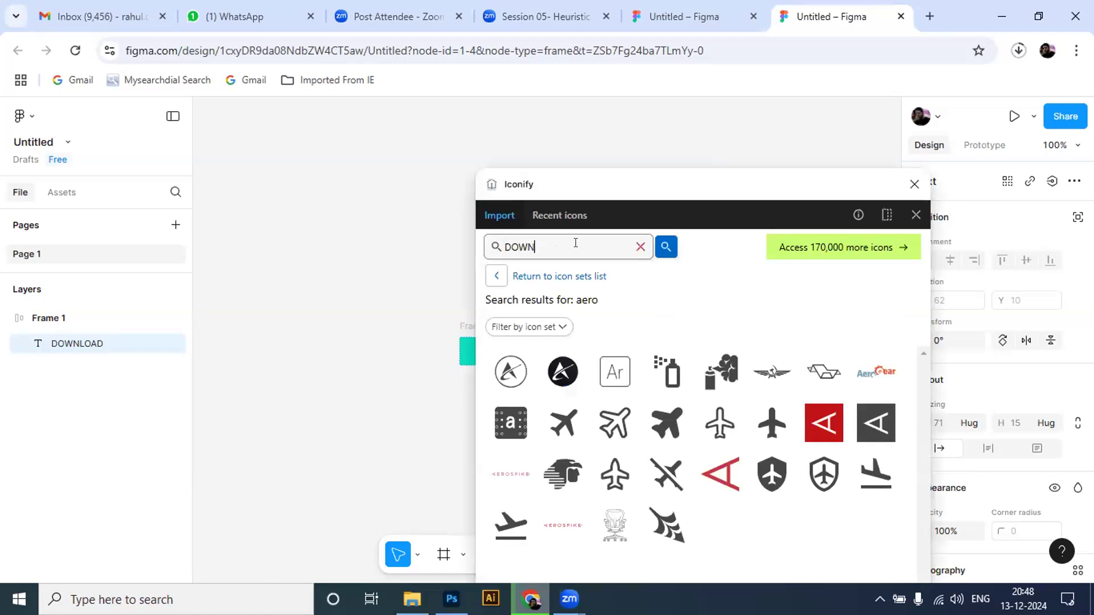
{"action": "type", "text": "LOAD"}
{"action": "left_click", "coordinate": [664, 247]}
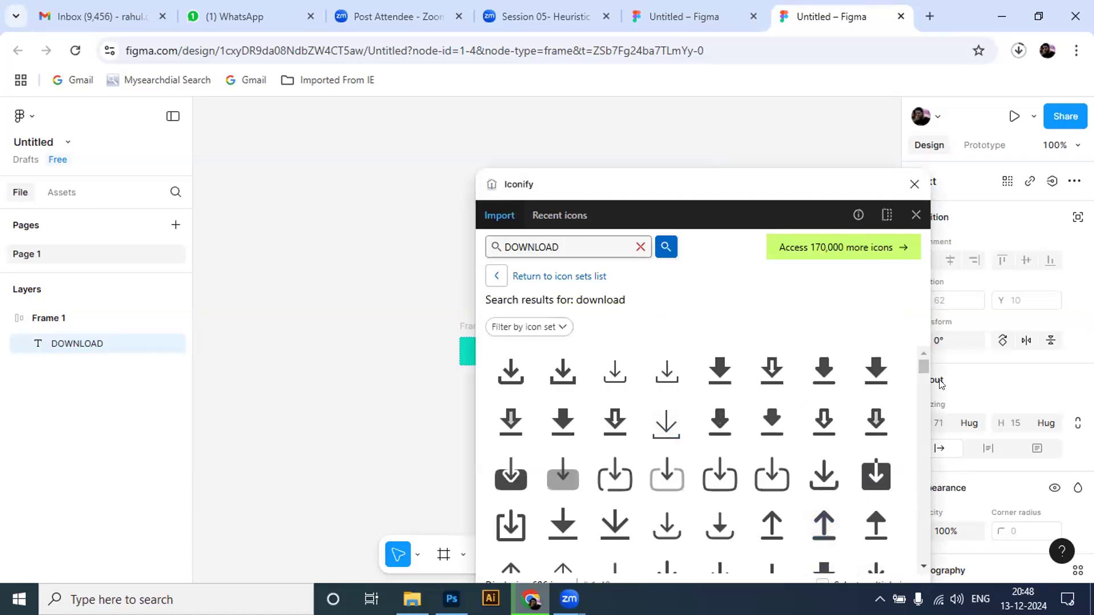
Browse the Iconify search results for a download icon that suits the button.
{"action": "left_click_drag", "start_coordinate": [923, 368], "coordinate": [930, 378]}
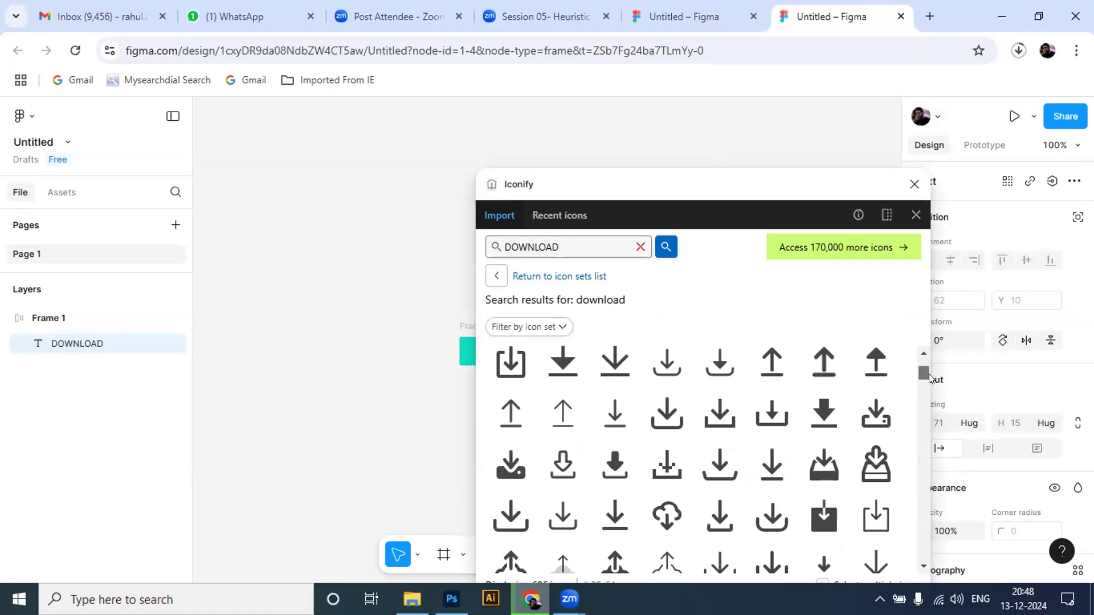
{"action": "left_click", "coordinate": [825, 520]}
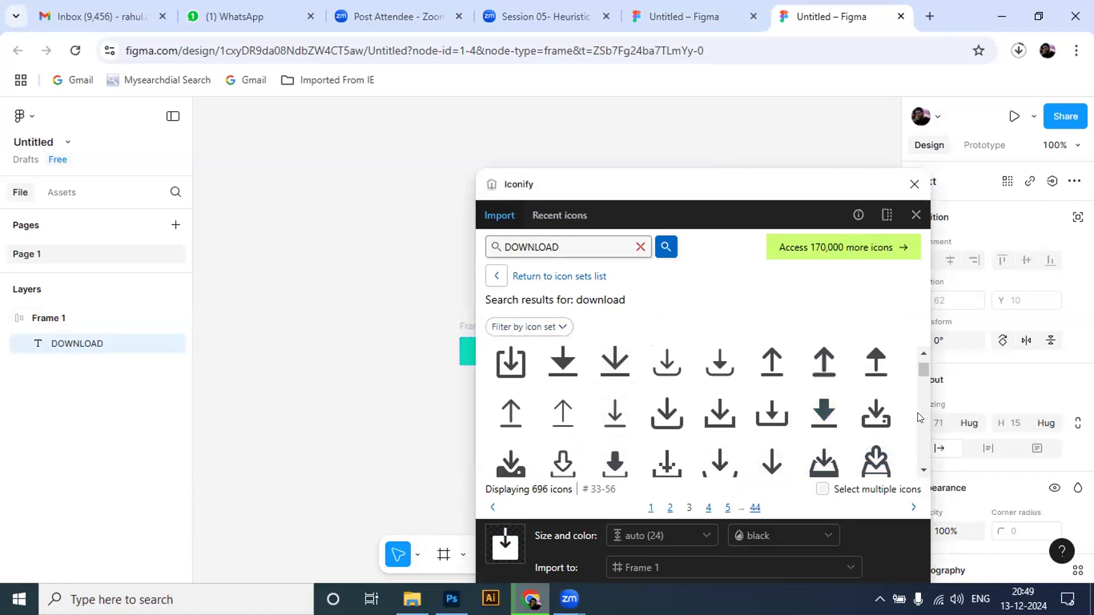
{"action": "scroll", "coordinate": [924, 367], "scroll_direction": "up", "scroll_amount": 2}
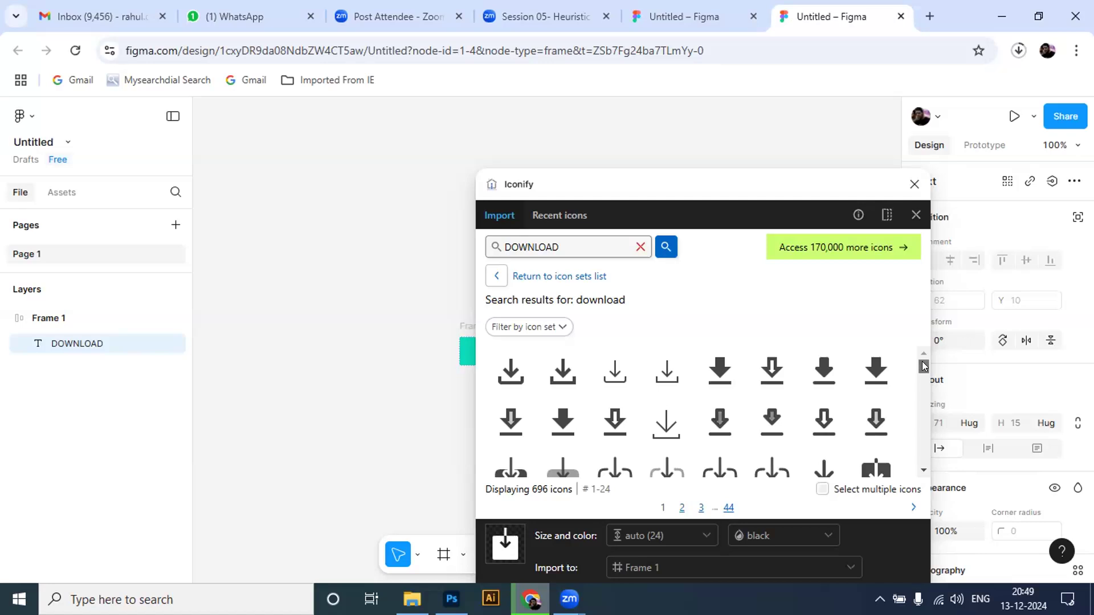
{"action": "scroll", "coordinate": [924, 370], "scroll_direction": "down", "scroll_amount": 2}
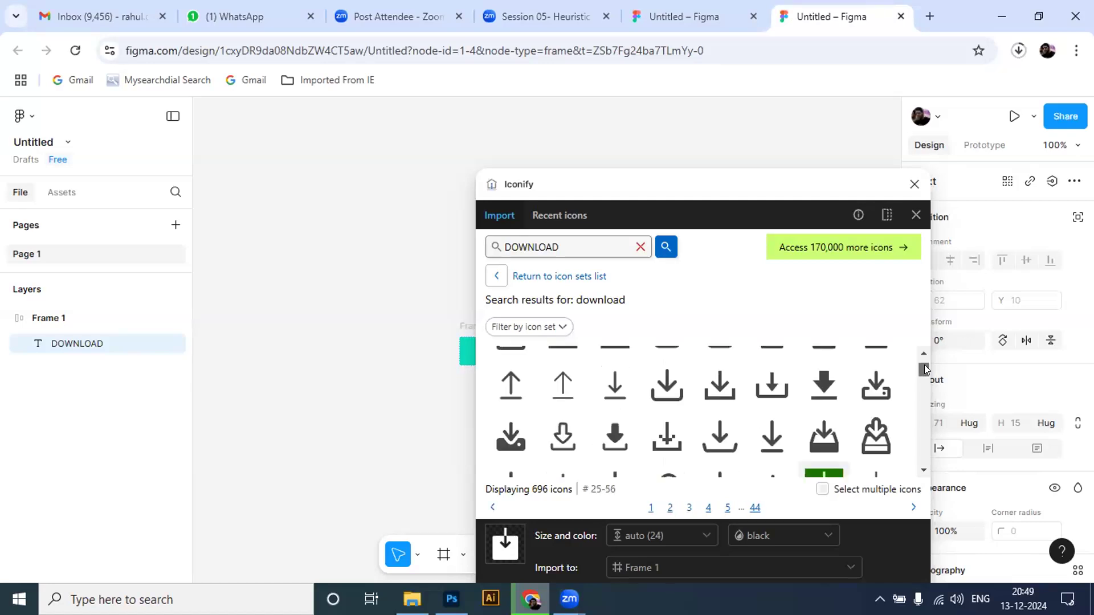
{"action": "scroll", "coordinate": [924, 369], "scroll_direction": "up", "scroll_amount": 1}
{"action": "left_click", "coordinate": [877, 401]}
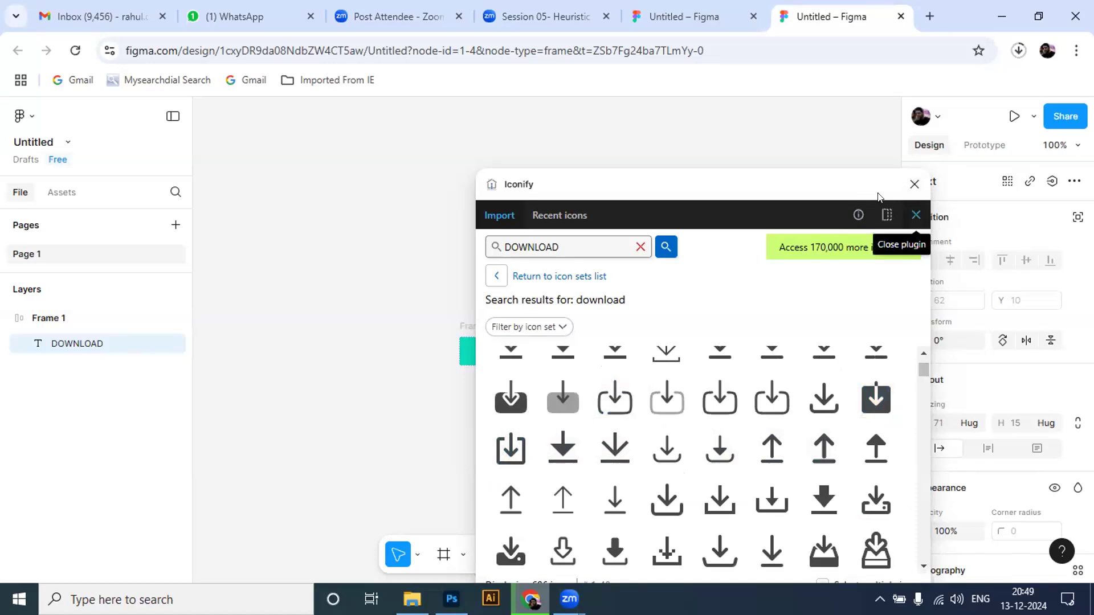
Move the Iconify window clear of the DOWNLOAD button and deselect the text.
{"action": "left_click_drag", "start_coordinate": [741, 184], "coordinate": [904, 354]}
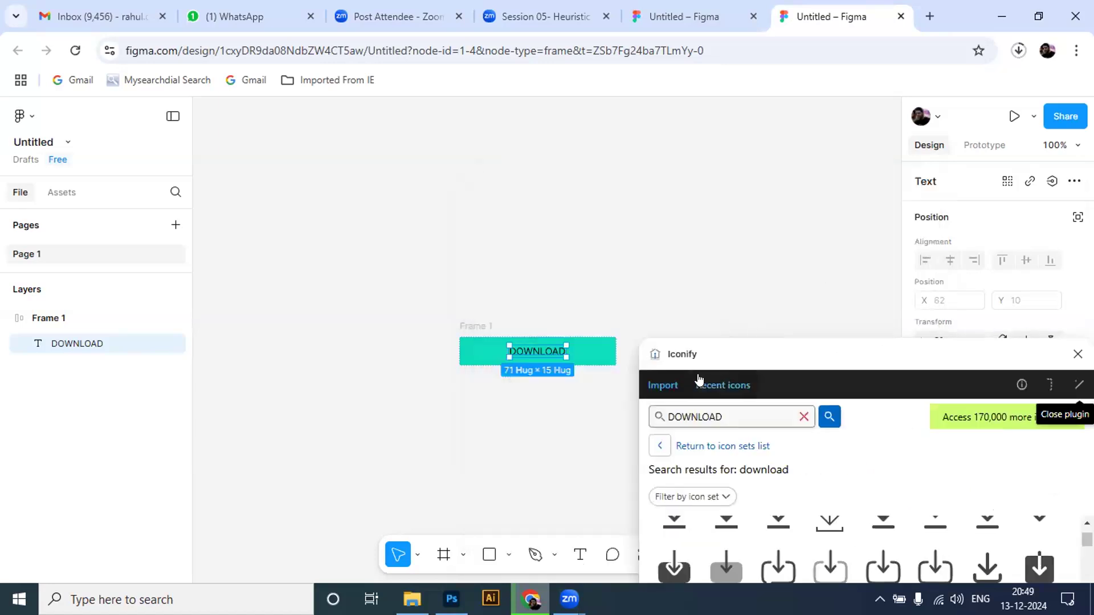
{"action": "left_click_drag", "start_coordinate": [758, 354], "coordinate": [745, 159]}
{"action": "left_click", "coordinate": [596, 299]}
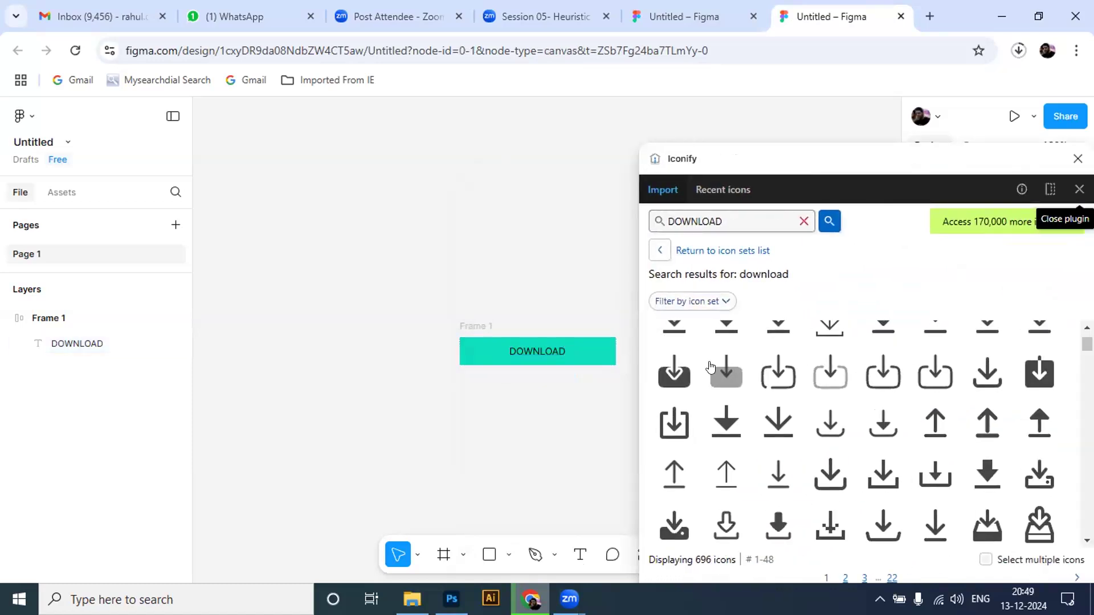
Place the solar:download-bold icon inside the teal frame, before the DOWNLOAD text, and close the Iconify plugin.
{"action": "left_click", "coordinate": [671, 371]}
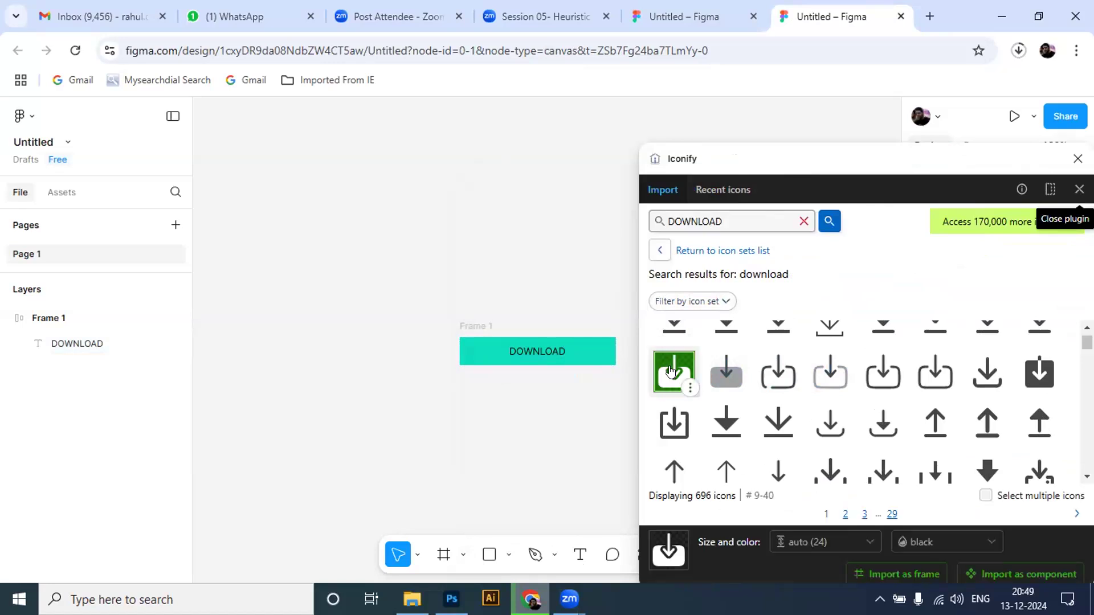
{"action": "left_click", "coordinate": [599, 353]}
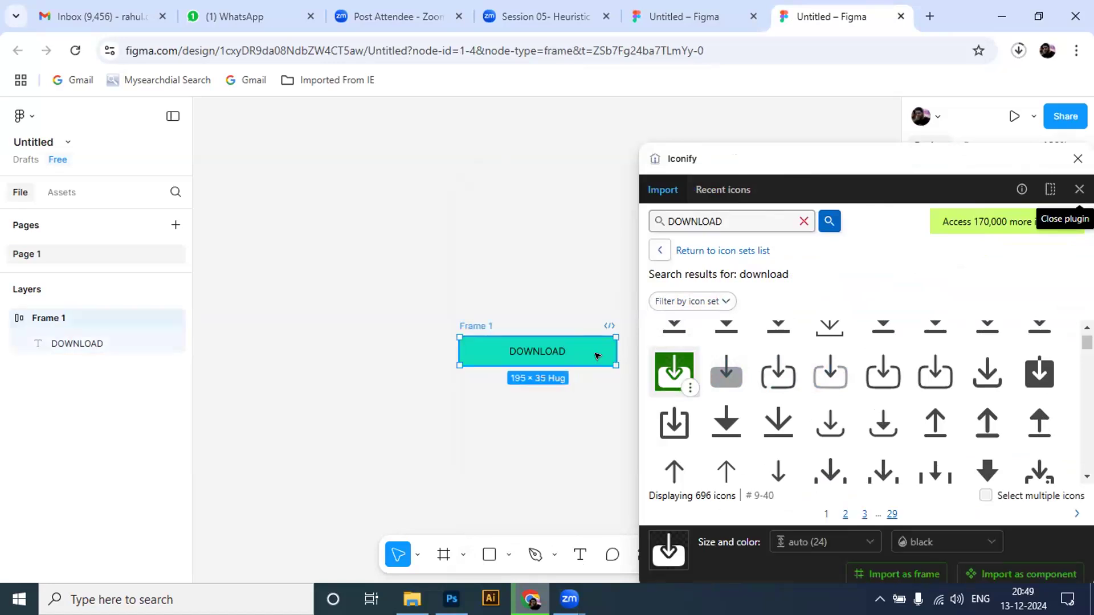
{"action": "left_click_drag", "start_coordinate": [674, 373], "coordinate": [492, 345]}
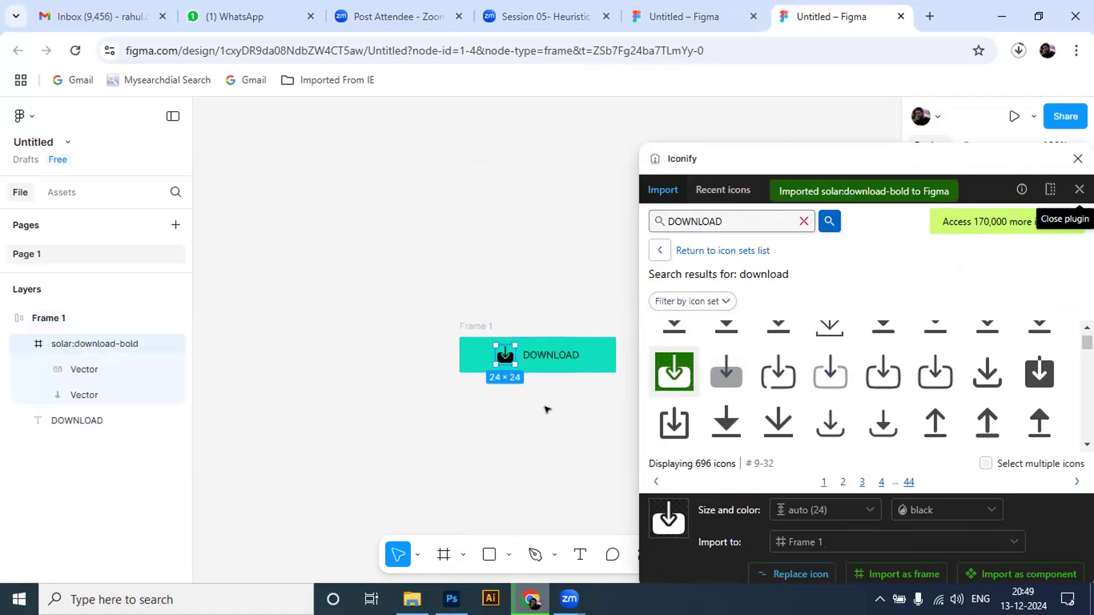
{"action": "left_click", "coordinate": [560, 418]}
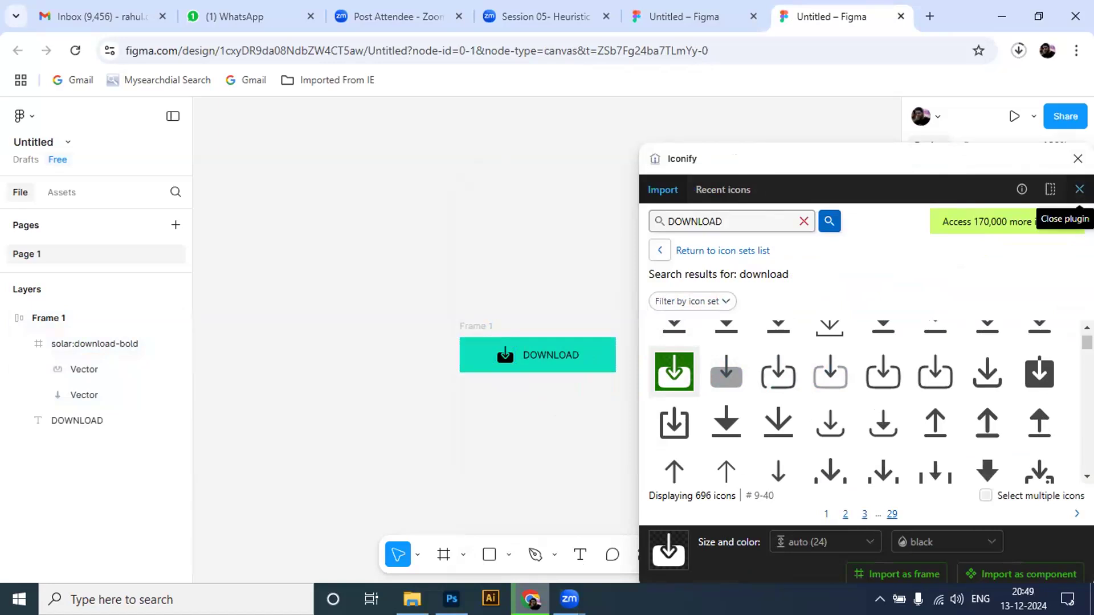
{"action": "left_click", "coordinate": [1079, 190]}
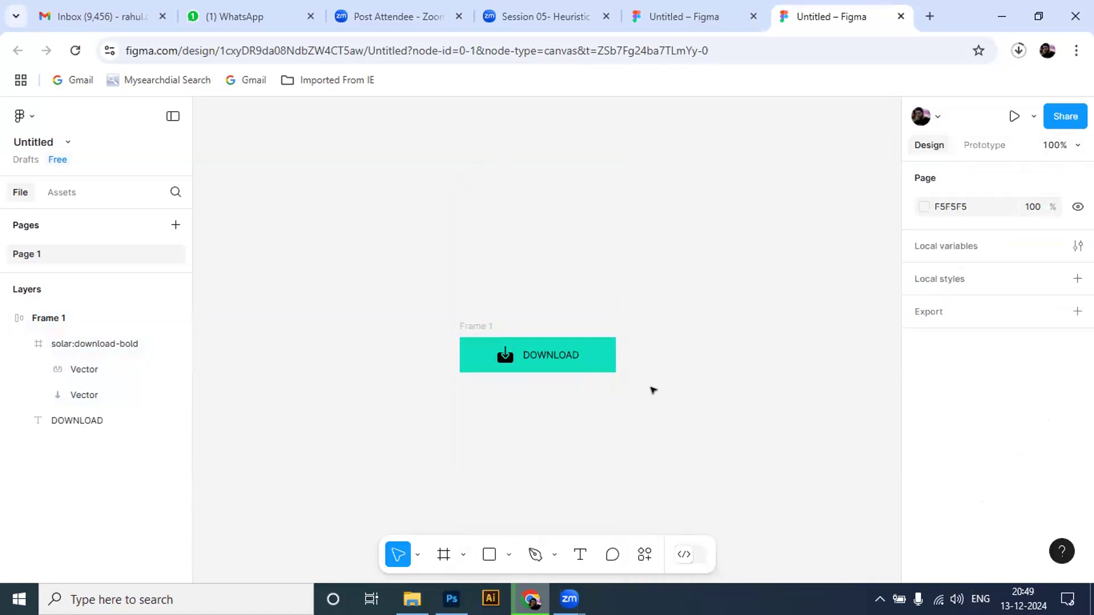
Examine the DOWNLOAD button frame's auto layout, appearance, fill and colour settings.
{"action": "left_click", "coordinate": [609, 365]}
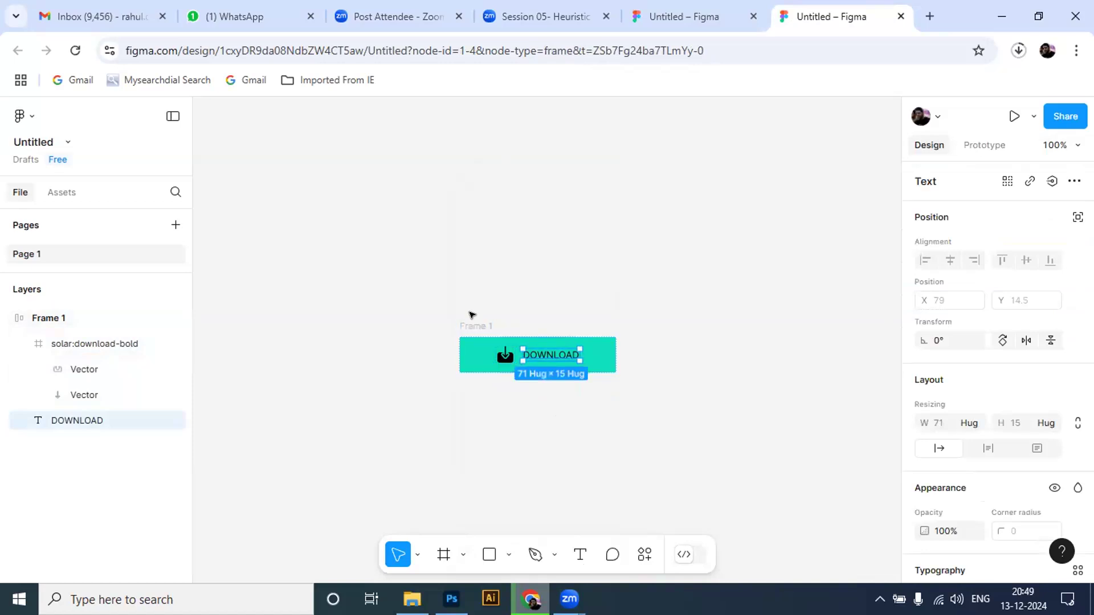
{"action": "left_click", "coordinate": [494, 342]}
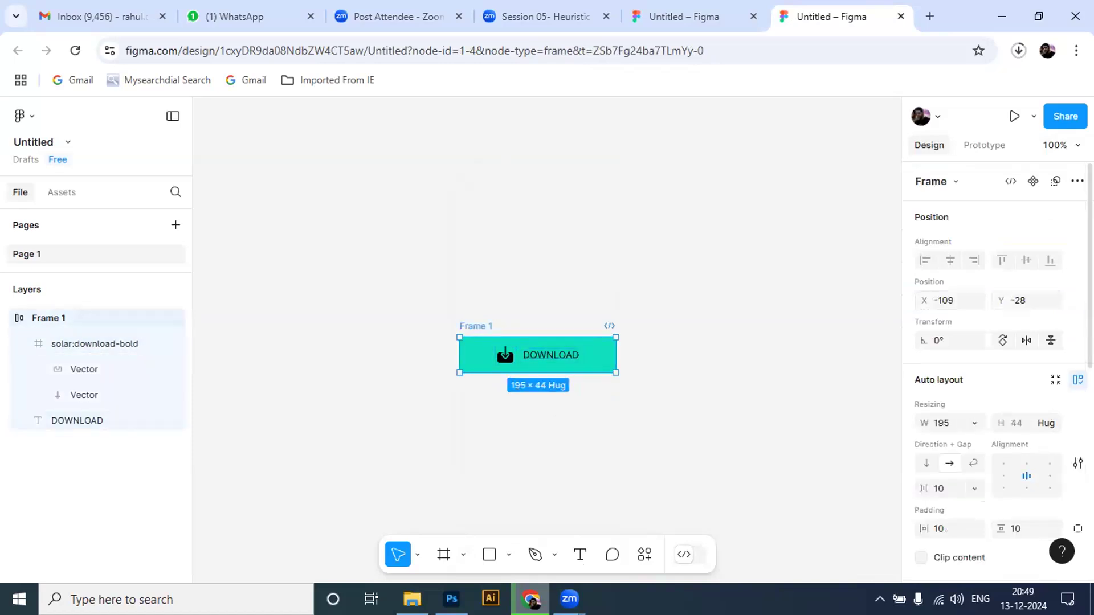
{"action": "scroll", "coordinate": [1026, 422], "scroll_direction": "down", "scroll_amount": 1}
{"action": "scroll", "coordinate": [997, 370], "scroll_direction": "down", "scroll_amount": 5}
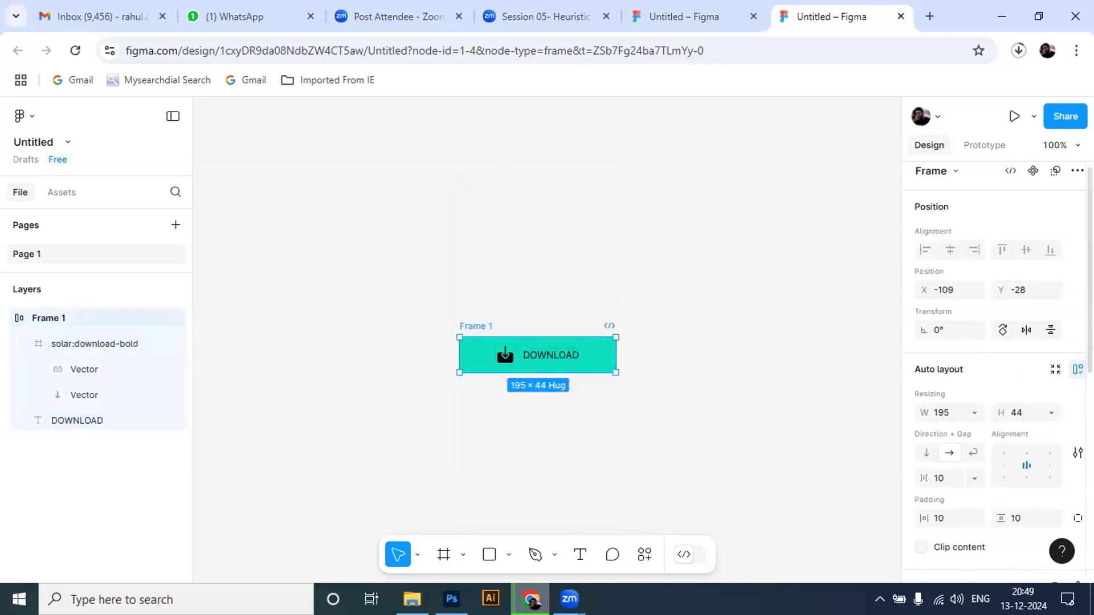
{"action": "scroll", "coordinate": [998, 370], "scroll_direction": "down", "scroll_amount": 2}
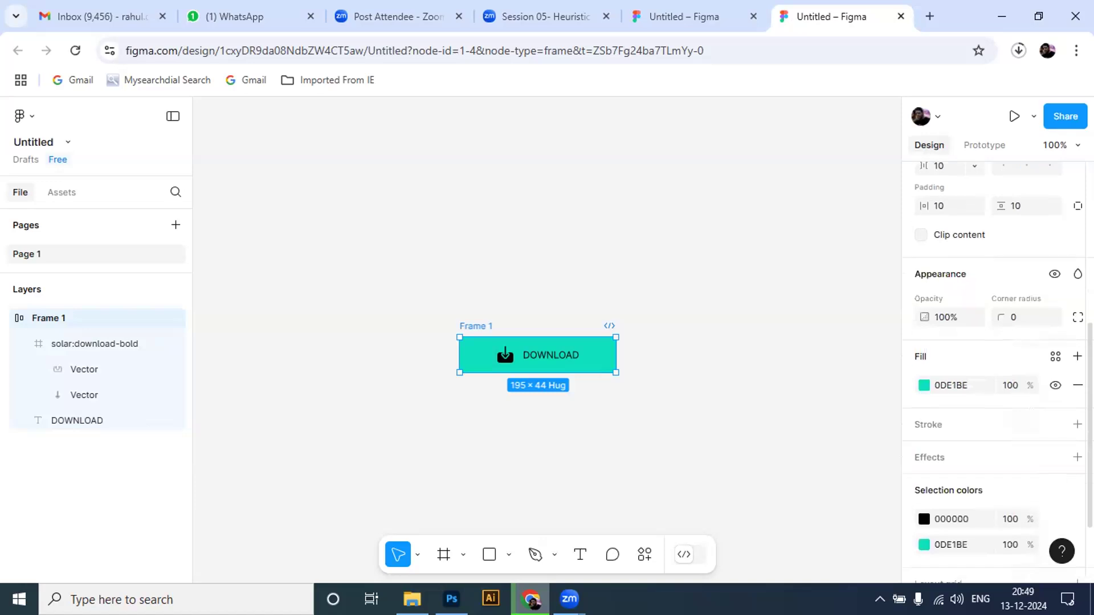
{"action": "scroll", "coordinate": [997, 370], "scroll_direction": "up", "scroll_amount": 2}
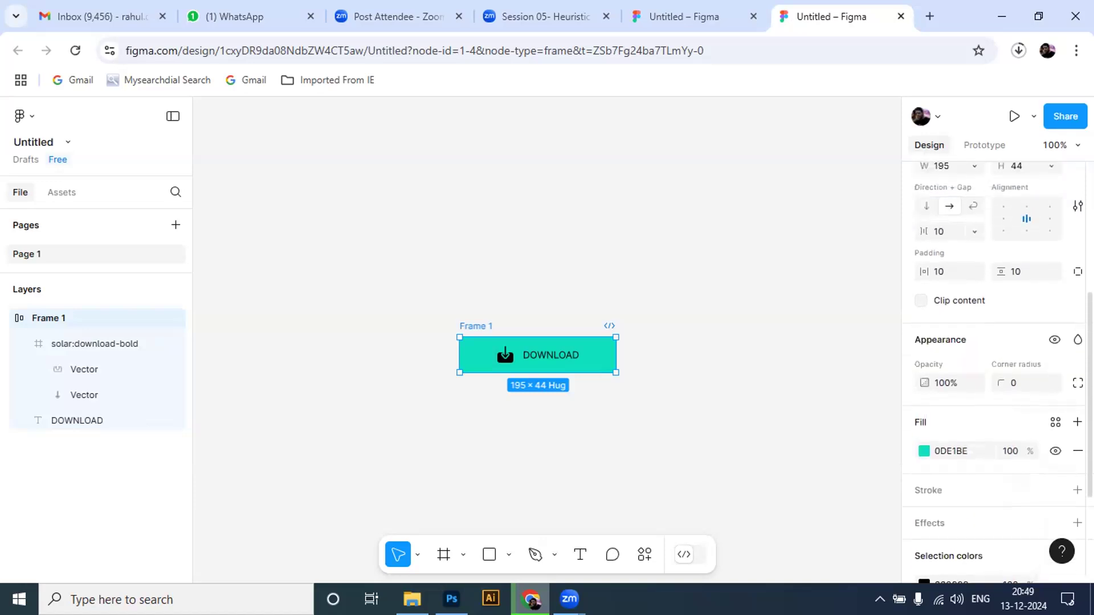
{"action": "scroll", "coordinate": [997, 370], "scroll_direction": "up", "scroll_amount": 1}
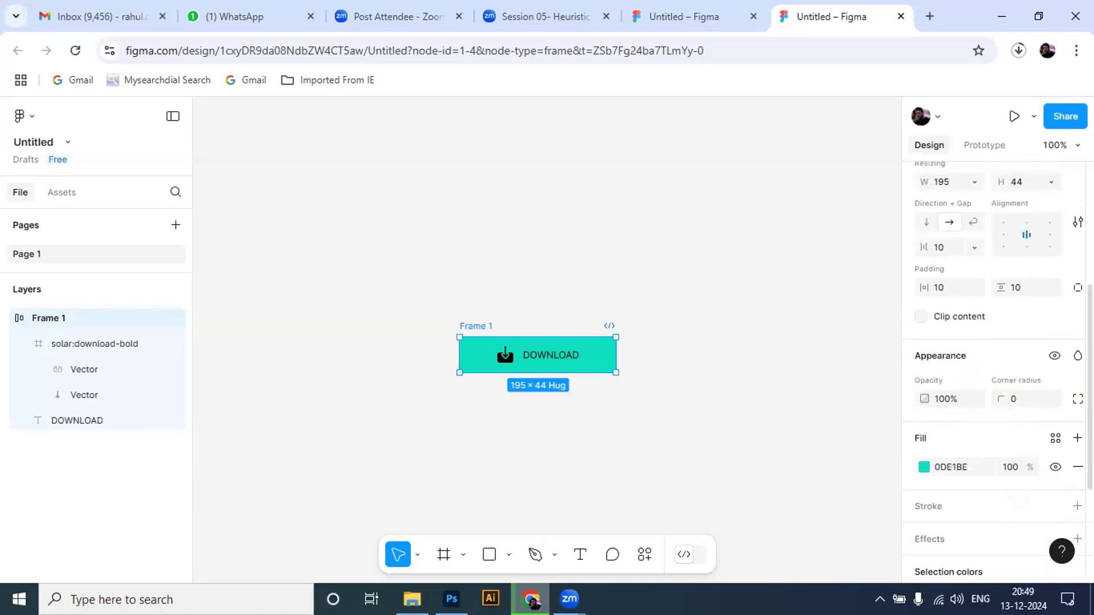
{"action": "scroll", "coordinate": [941, 346], "scroll_direction": "up", "scroll_amount": 1}
{"action": "left_click", "coordinate": [939, 344]}
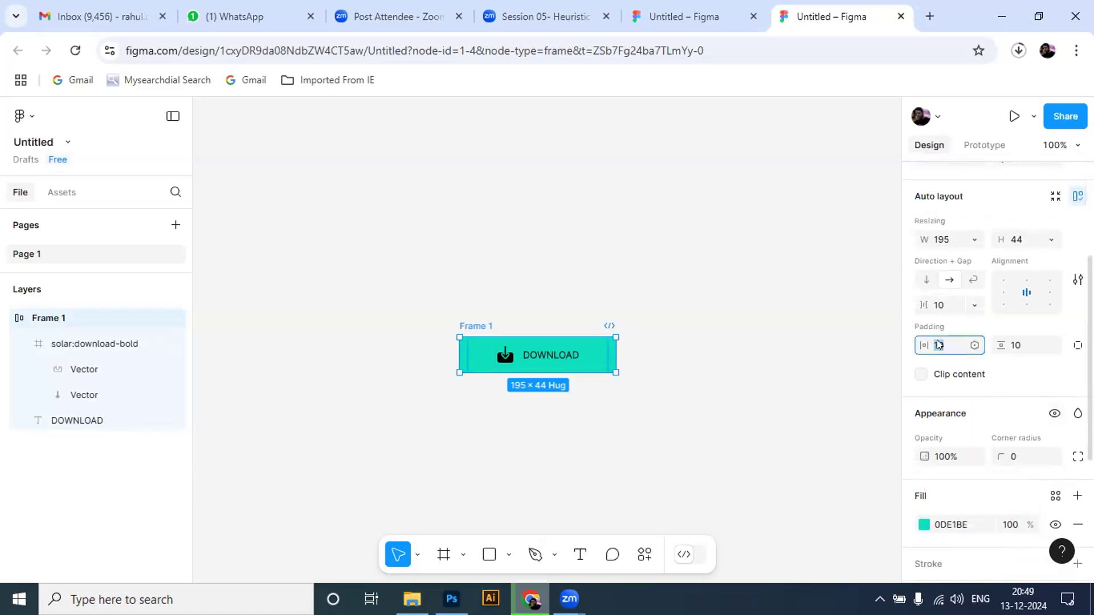
{"action": "type", "text": "12"}
{"action": "key", "text": "BackSpace"}
{"action": "key", "text": "BackSpace"}
{"action": "left_click", "coordinate": [789, 338]}
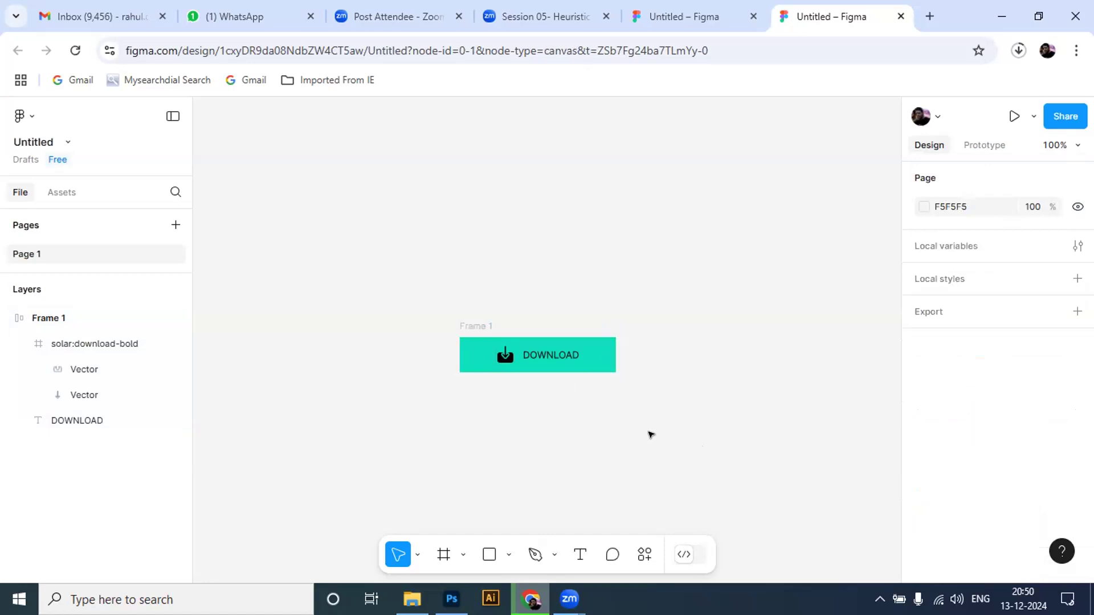
Set the auto layout gap between the download icon and the DOWNLOAD text to 4.
{"action": "left_click", "coordinate": [550, 354]}
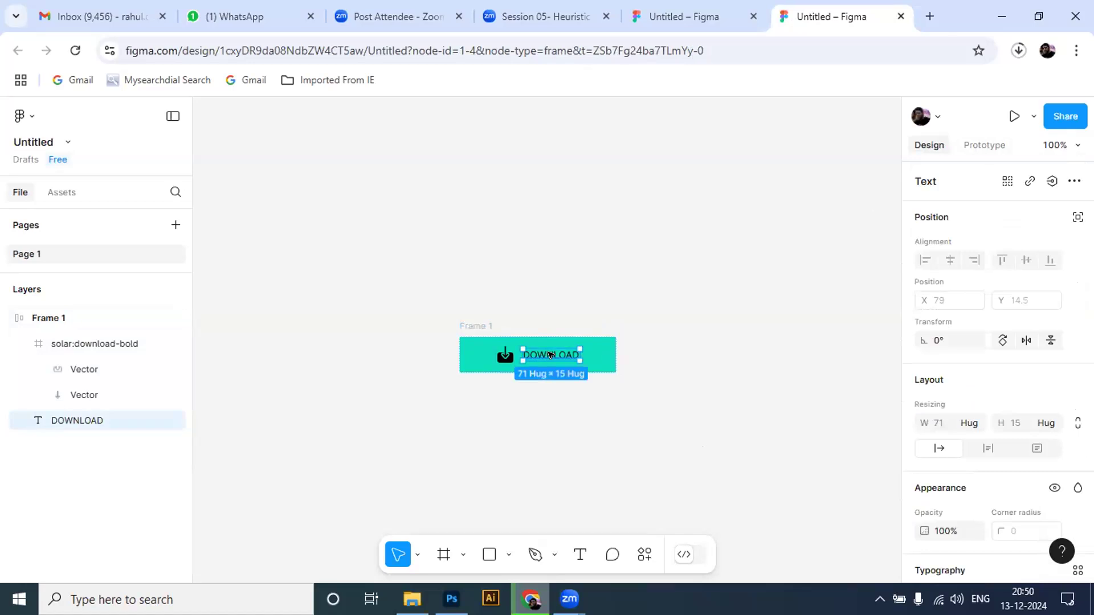
{"action": "left_click", "coordinate": [506, 355]}
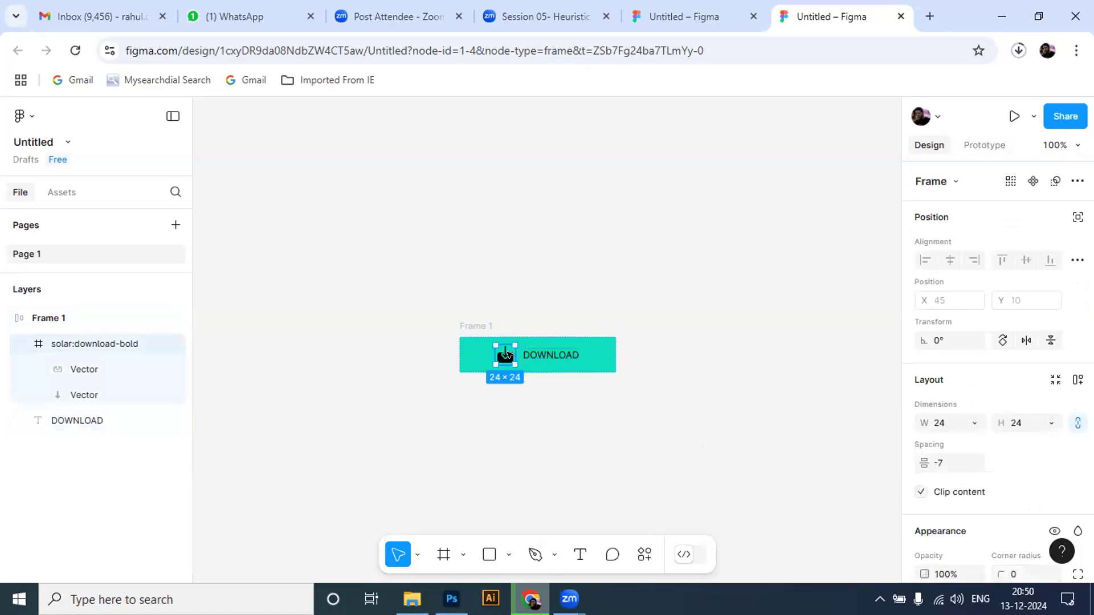
{"action": "left_click", "coordinate": [481, 326]}
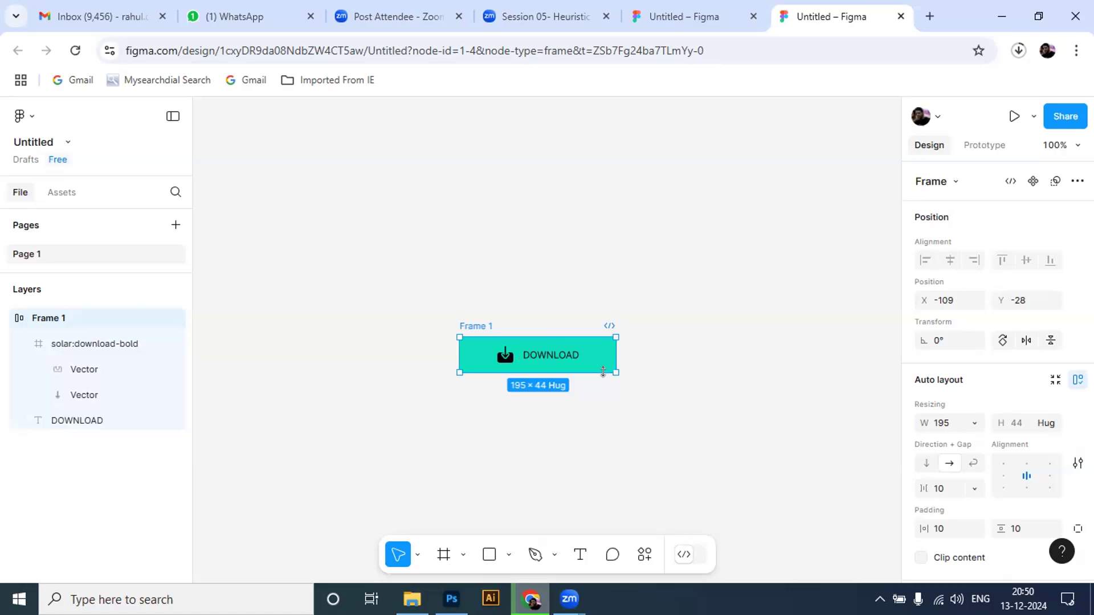
{"action": "left_click", "coordinate": [941, 488]}
{"action": "type", "text": "4"}
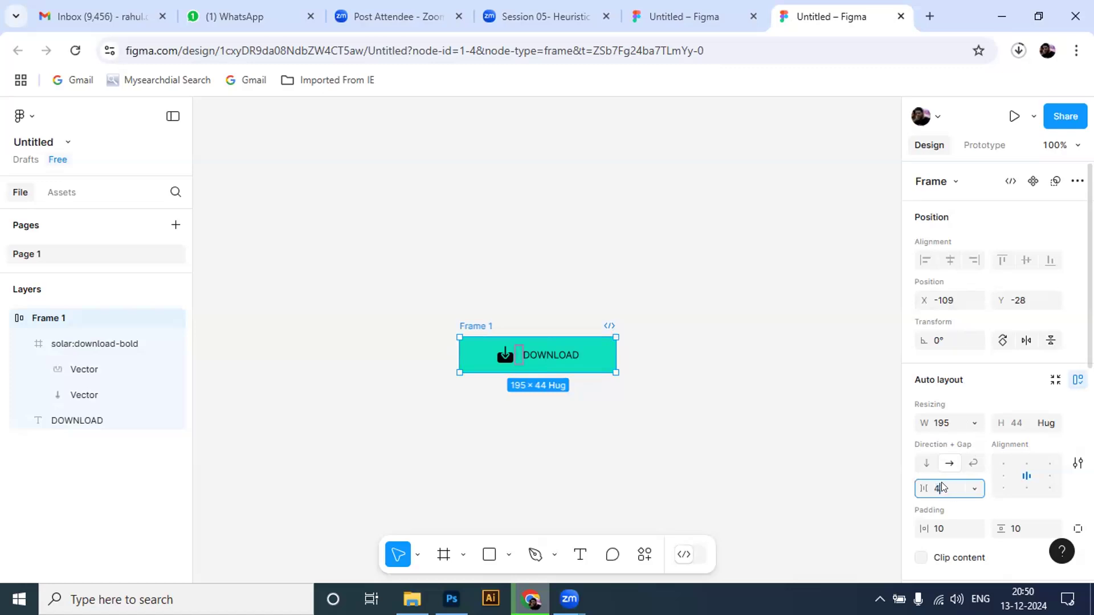
{"action": "left_click", "coordinate": [741, 416]}
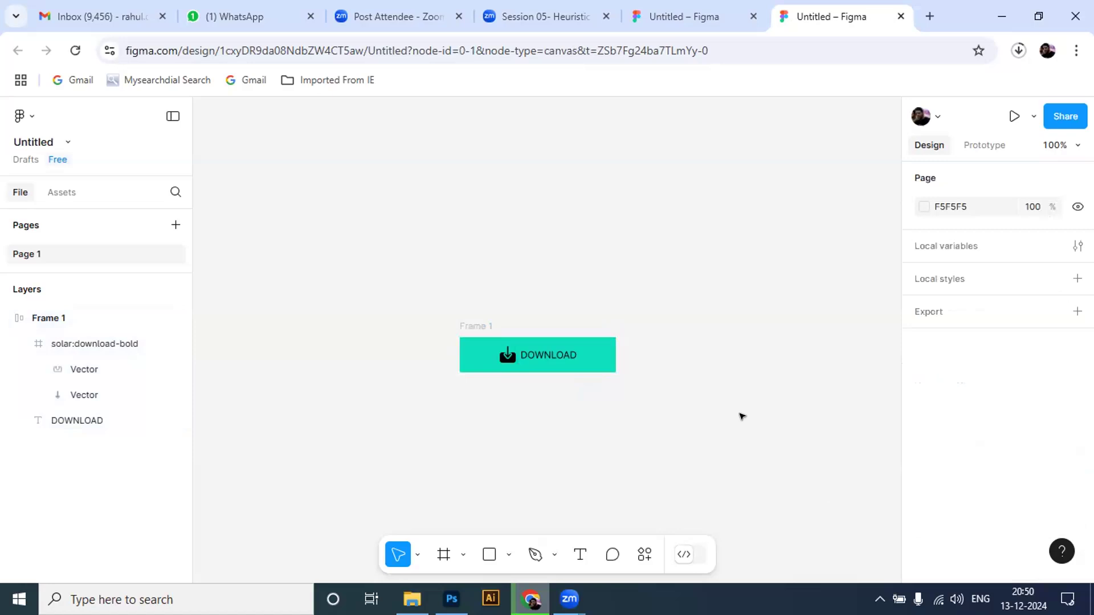
Set the DOWNLOAD button frame's horizontal padding to 4.
{"action": "left_click", "coordinate": [471, 329]}
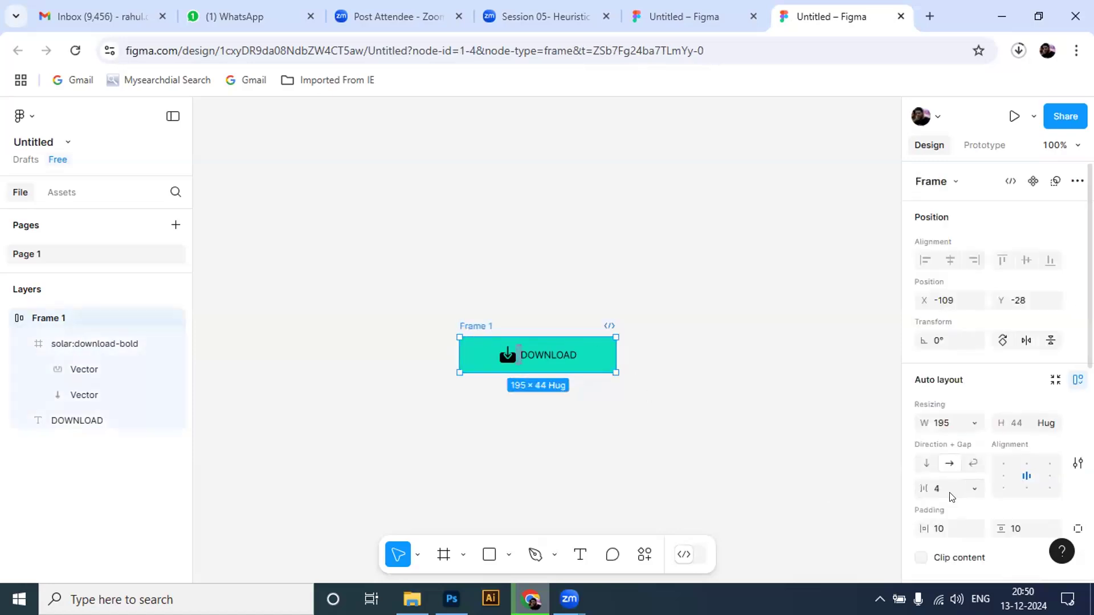
{"action": "left_click", "coordinate": [943, 529]}
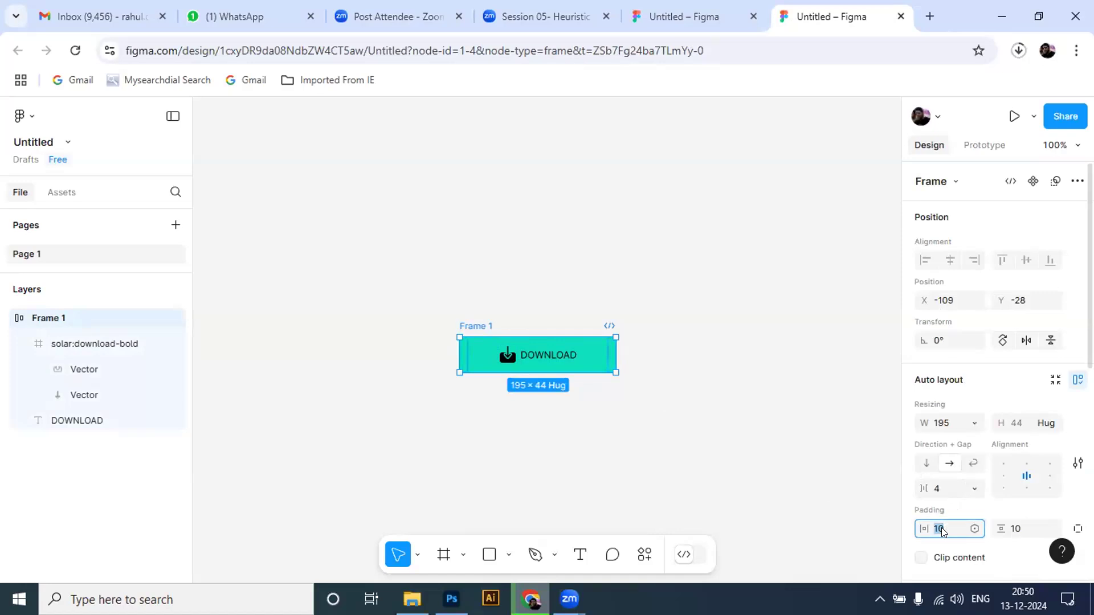
{"action": "type", "text": "4"}
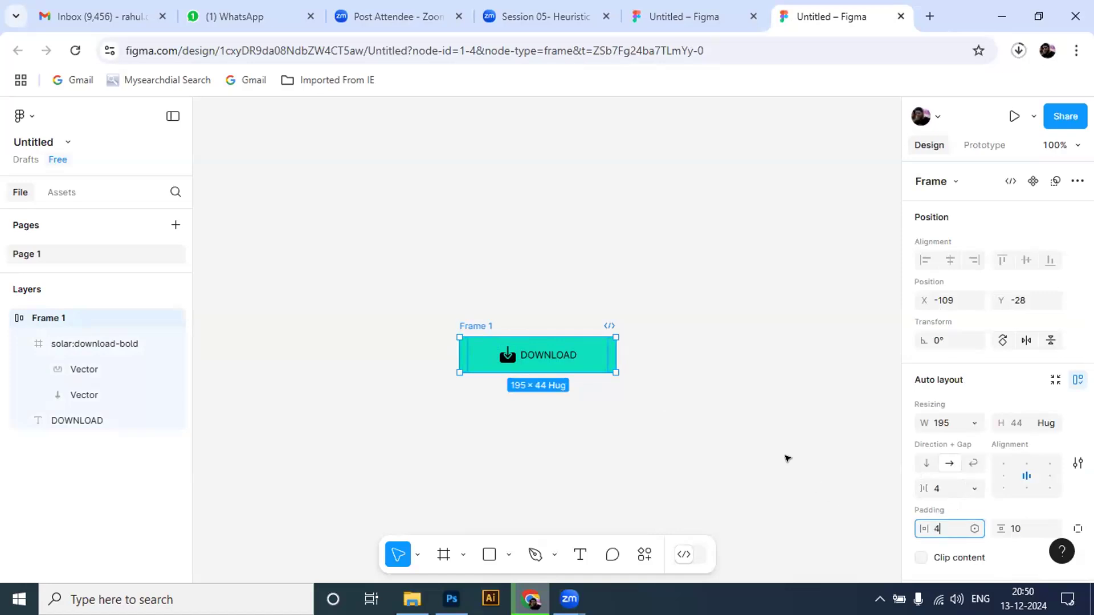
{"action": "left_click", "coordinate": [786, 456]}
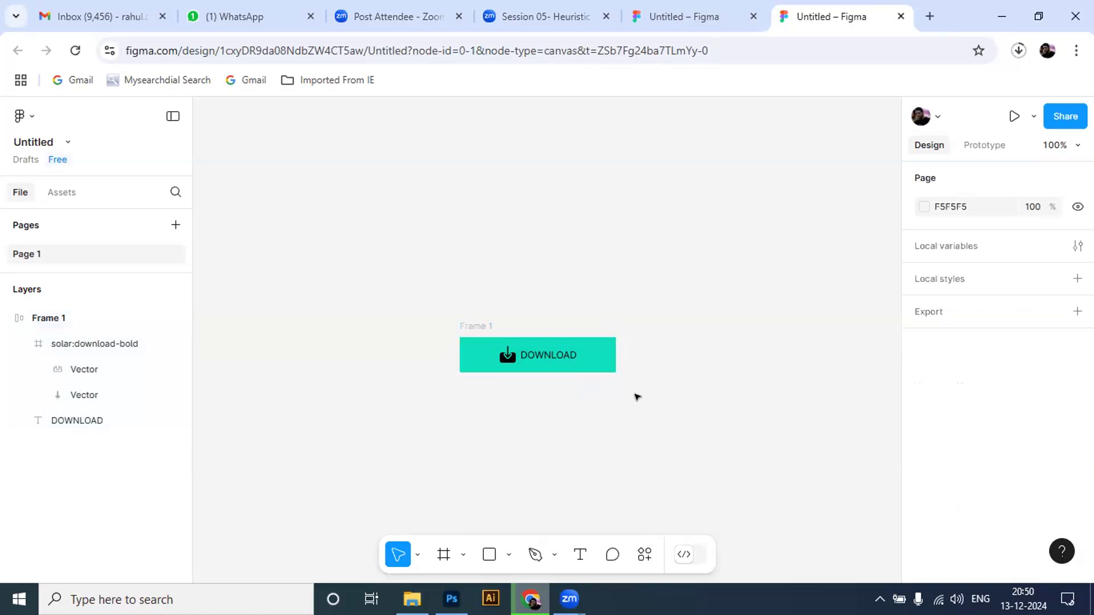
Widen the DOWNLOAD button frame to about 221 by stretching its right edge.
{"action": "left_click", "coordinate": [610, 350]}
{"action": "left_click_drag", "start_coordinate": [611, 350], "coordinate": [637, 357]}
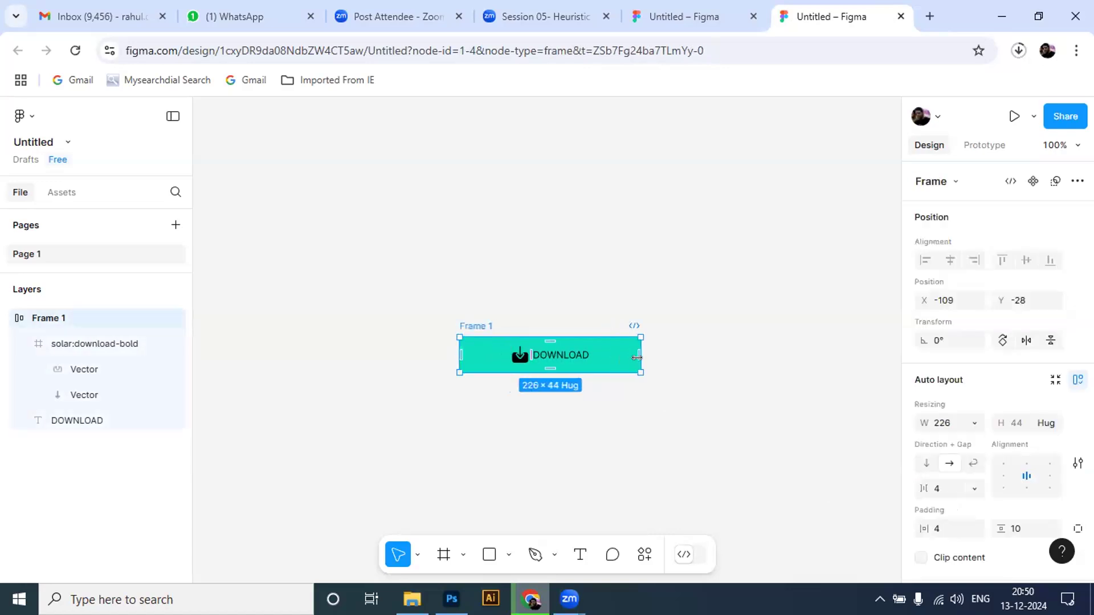
{"action": "mouse_move", "coordinate": [637, 354]}
{"action": "left_mouse_down"}
{"action": "mouse_move", "coordinate": [603, 350]}
{"action": "mouse_move", "coordinate": [678, 354]}
{"action": "mouse_move", "coordinate": [638, 354]}
{"action": "left_mouse_up"}
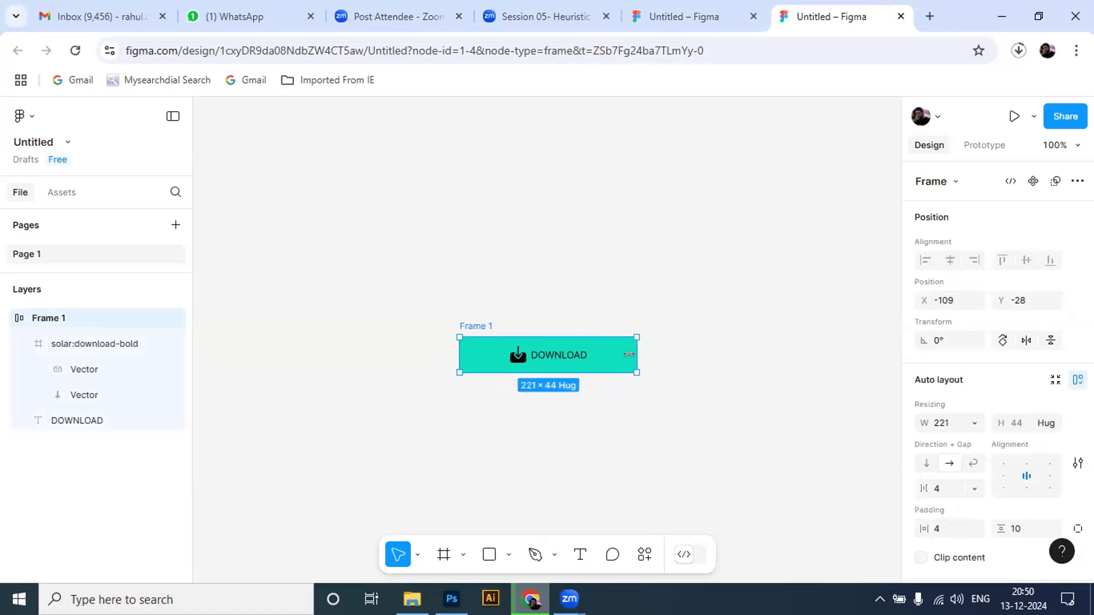
{"action": "left_click", "coordinate": [622, 431]}
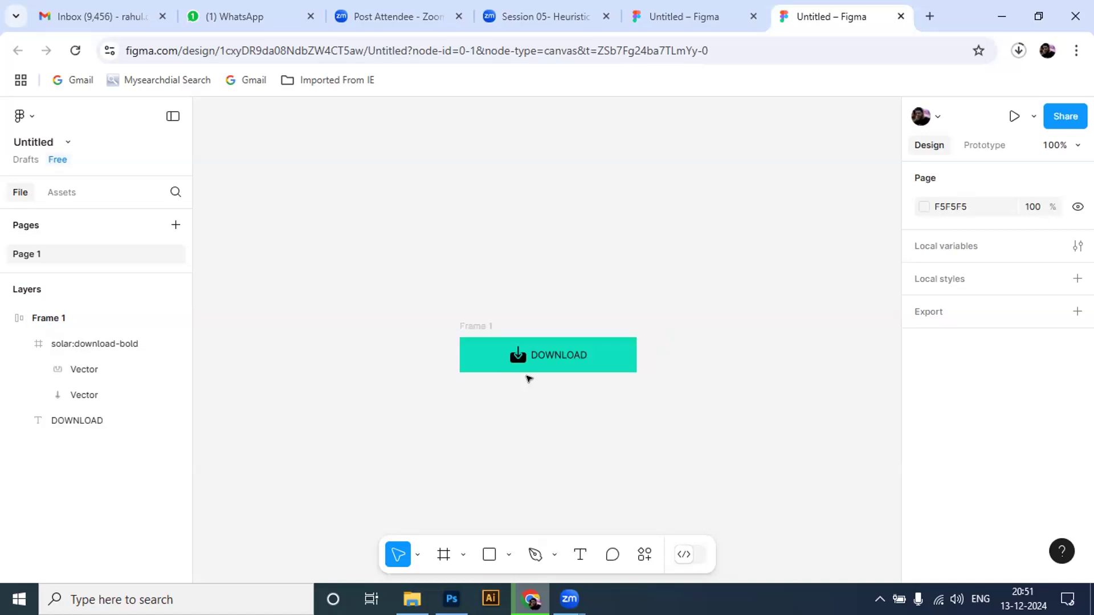
{"action": "left_click", "coordinate": [619, 353]}
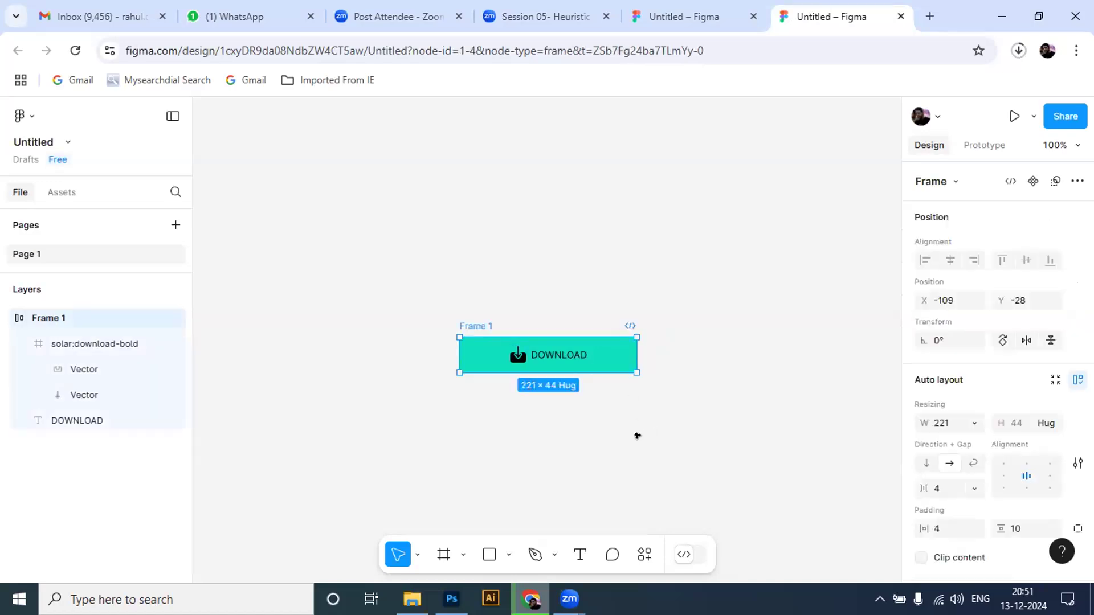
{"action": "left_click", "coordinate": [658, 449]}
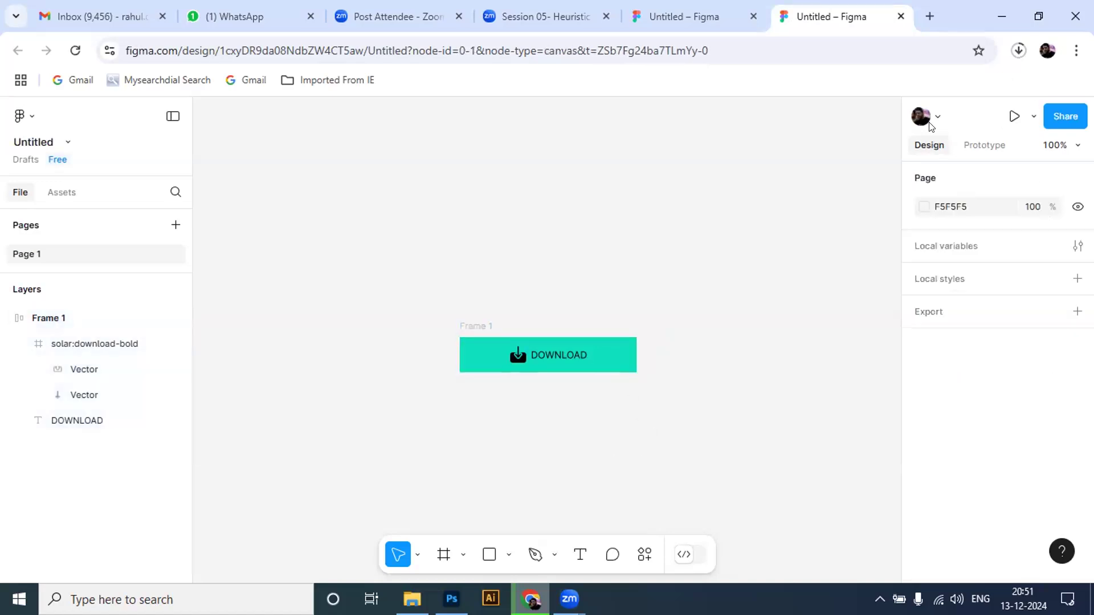
{"action": "left_click", "coordinate": [570, 599]}
{"action": "key", "text": "minus"}
{"action": "key", "text": "minus"}
{"action": "key", "text": "plus"}
{"action": "key", "text": "plus"}
{"action": "key", "text": "plus"}
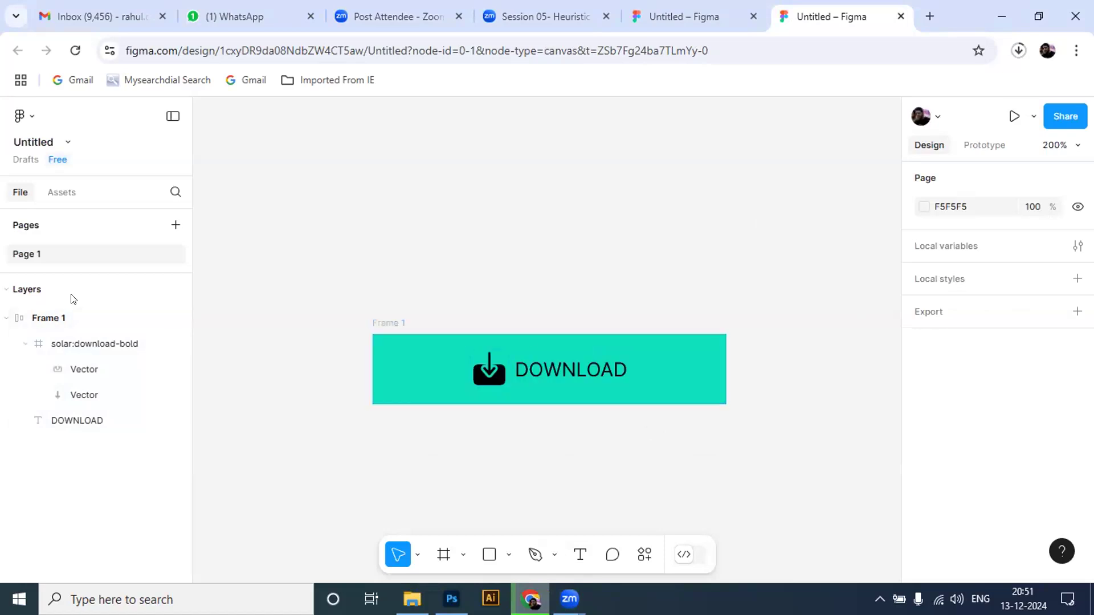
Add a frame to the canvas using the iPhone 13 & 14 preset (390 × 844).
{"action": "right_click", "coordinate": [473, 274]}
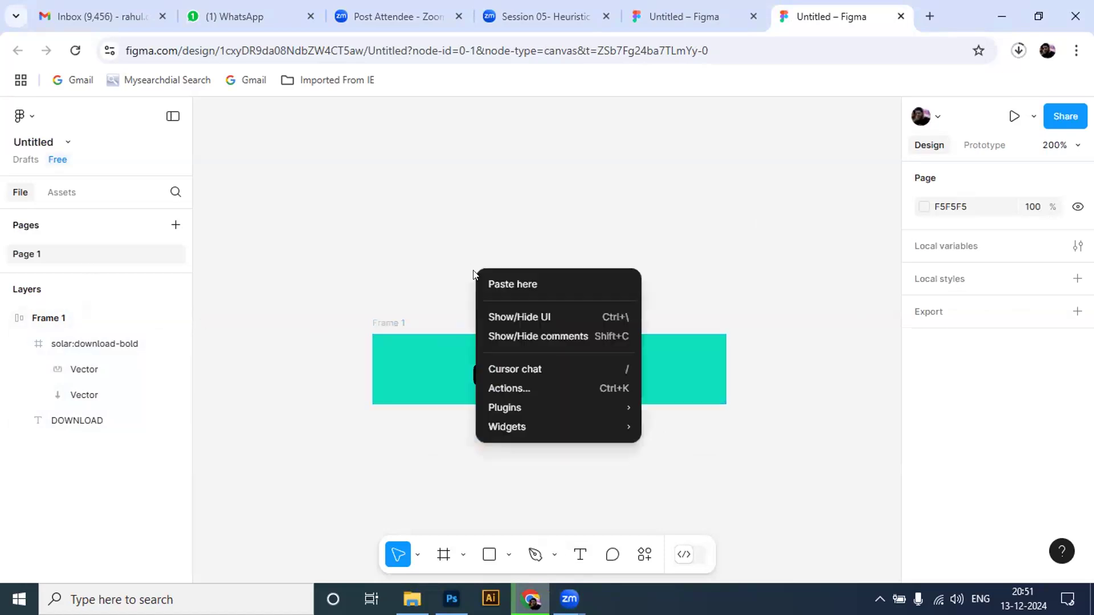
{"action": "left_click", "coordinate": [442, 556]}
{"action": "left_click", "coordinate": [444, 556]}
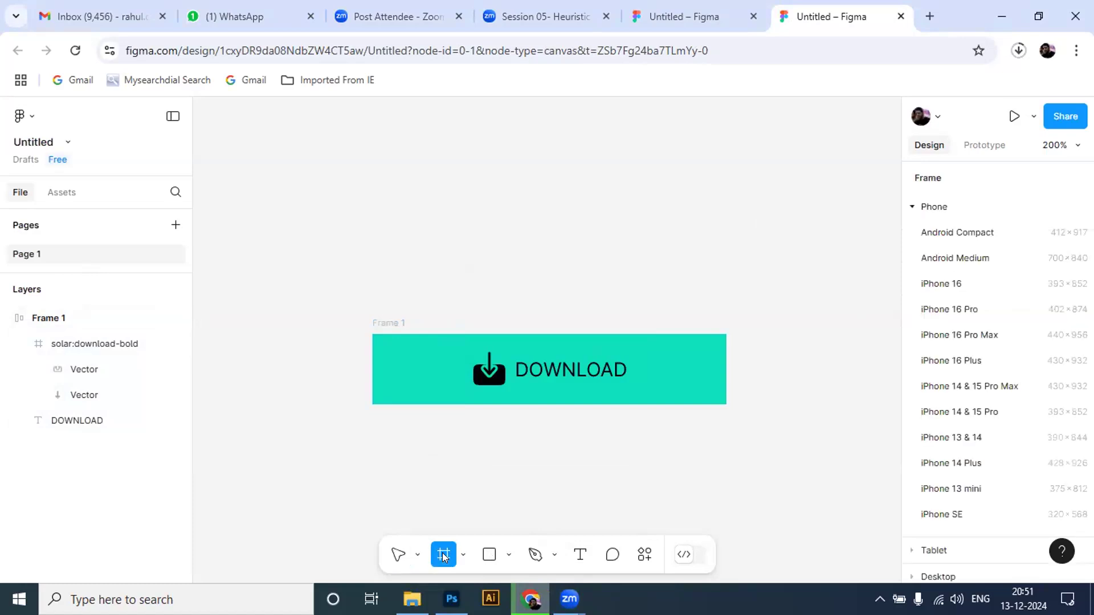
{"action": "left_click", "coordinate": [976, 437]}
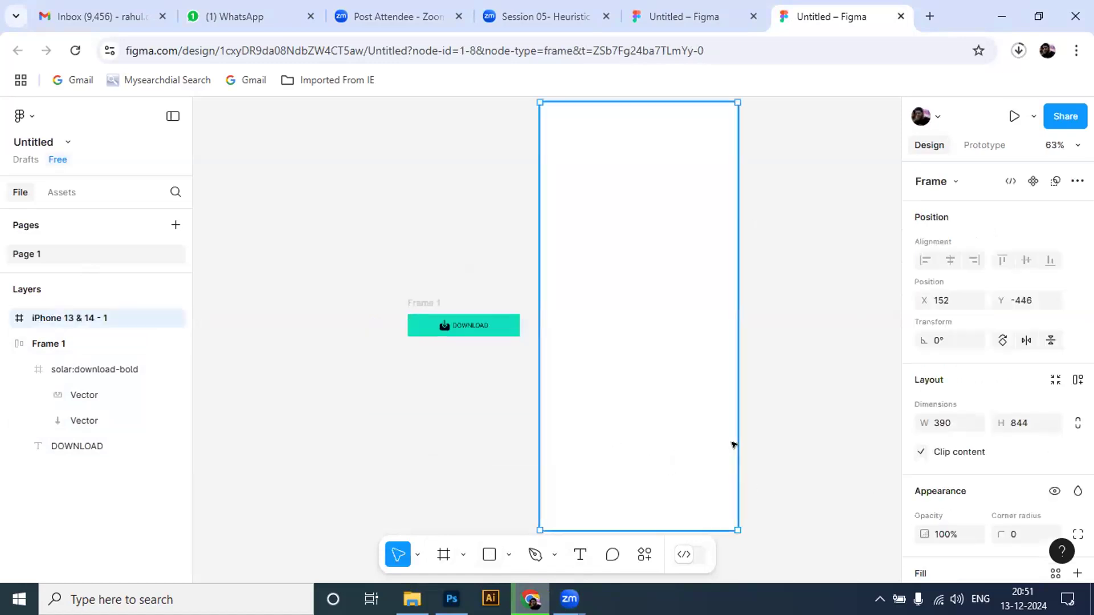
{"action": "left_click", "coordinate": [780, 393]}
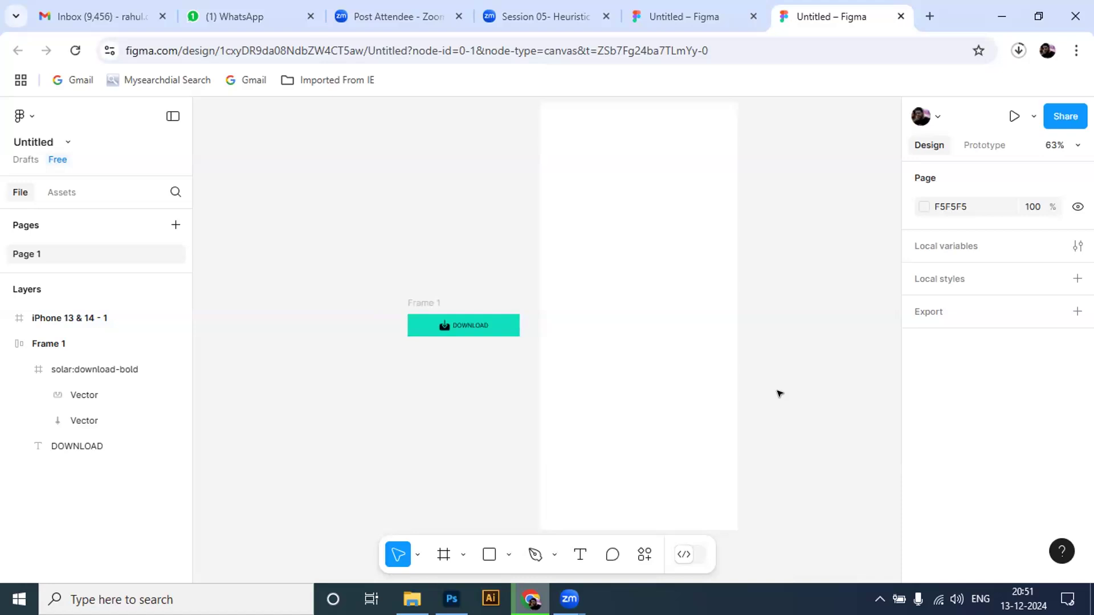
Add the text "HOME" in the lower left part of the iPhone frame.
{"action": "left_click", "coordinate": [582, 552]}
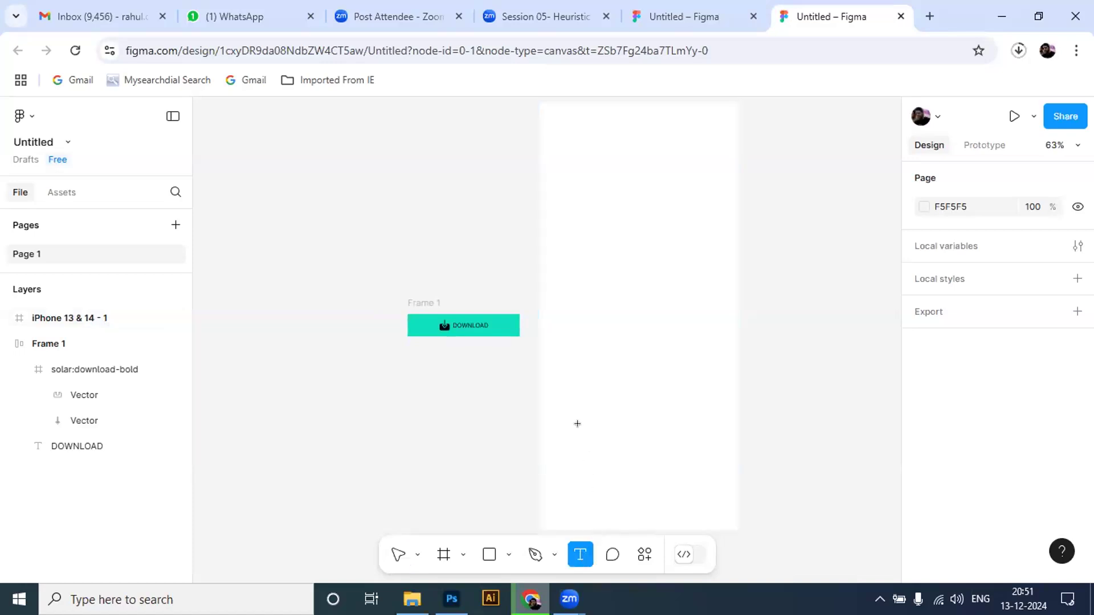
{"action": "left_click", "coordinate": [577, 421]}
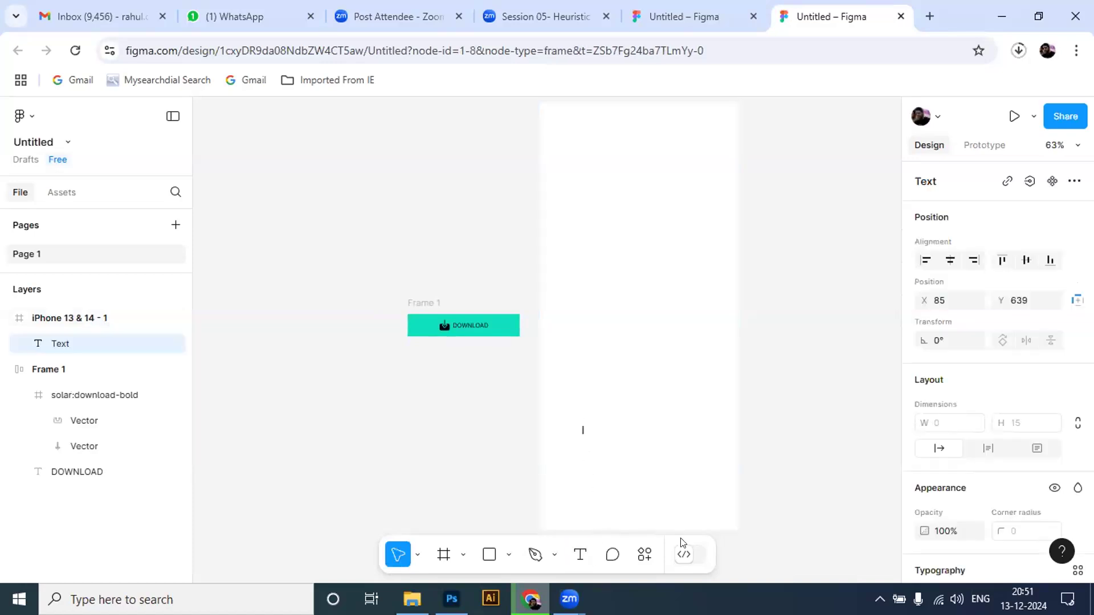
{"action": "type", "text": "HOME"}
{"action": "key", "text": "Escape"}
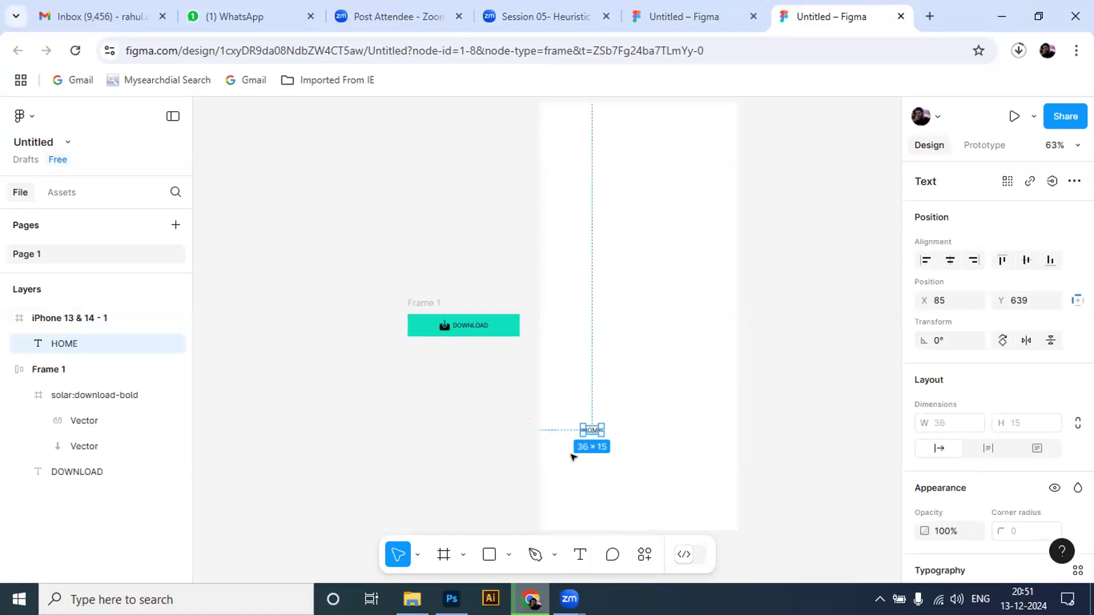
{"action": "left_click", "coordinate": [653, 443]}
Duplicate the HOME text just beside the original and delete the copy.
{"action": "left_click", "coordinate": [593, 429]}
{"action": "left_click_drag", "start_coordinate": [593, 429], "coordinate": [621, 428]}
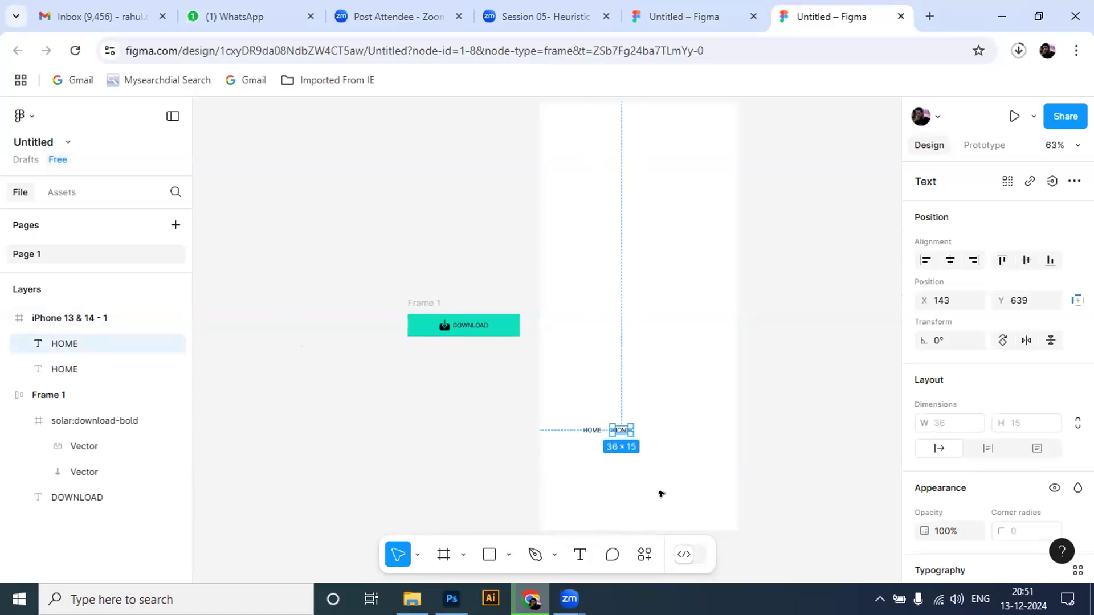
{"action": "key", "text": "shift+p"}
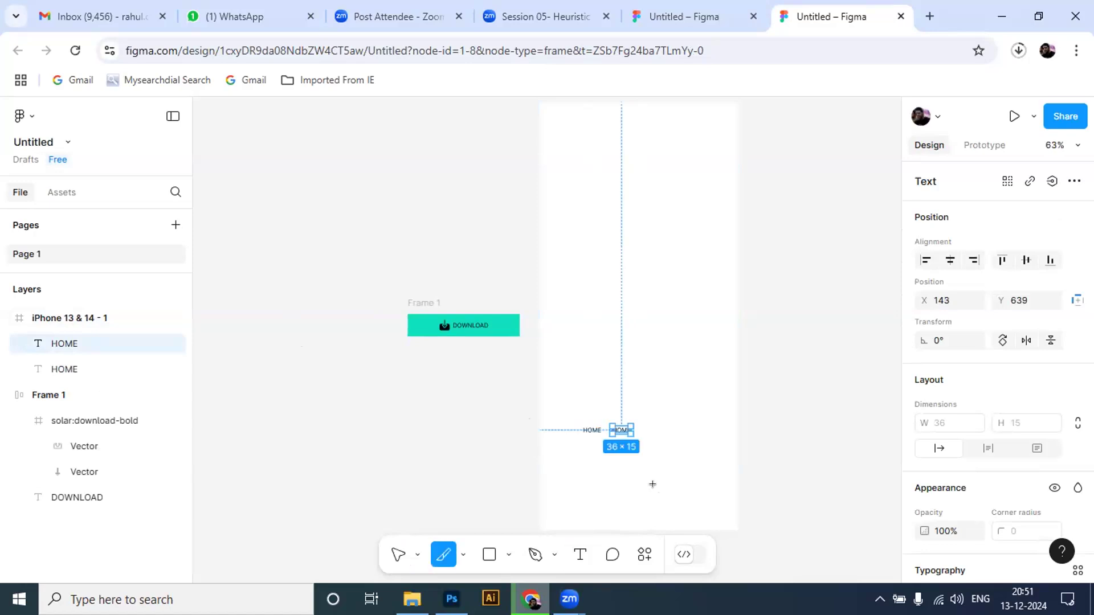
{"action": "key", "text": "Delete"}
{"action": "key", "text": "f"}
{"action": "key", "text": "c"}
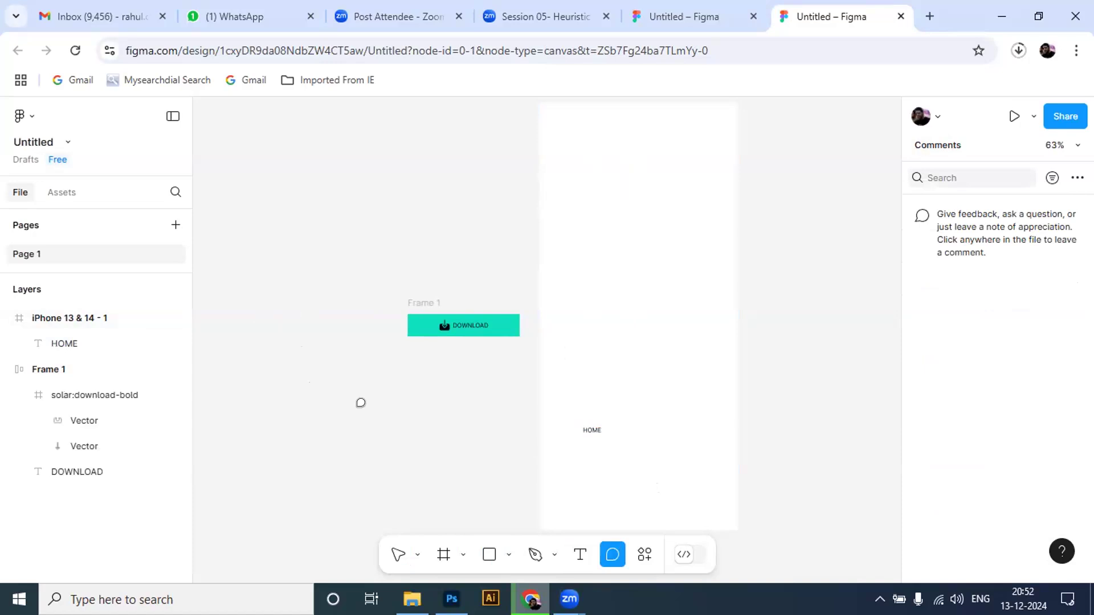
Duplicate the HOME text in the iPhone frame and shift the copy horizontally to X 155, to the right of the original.
{"action": "left_click", "coordinate": [397, 555]}
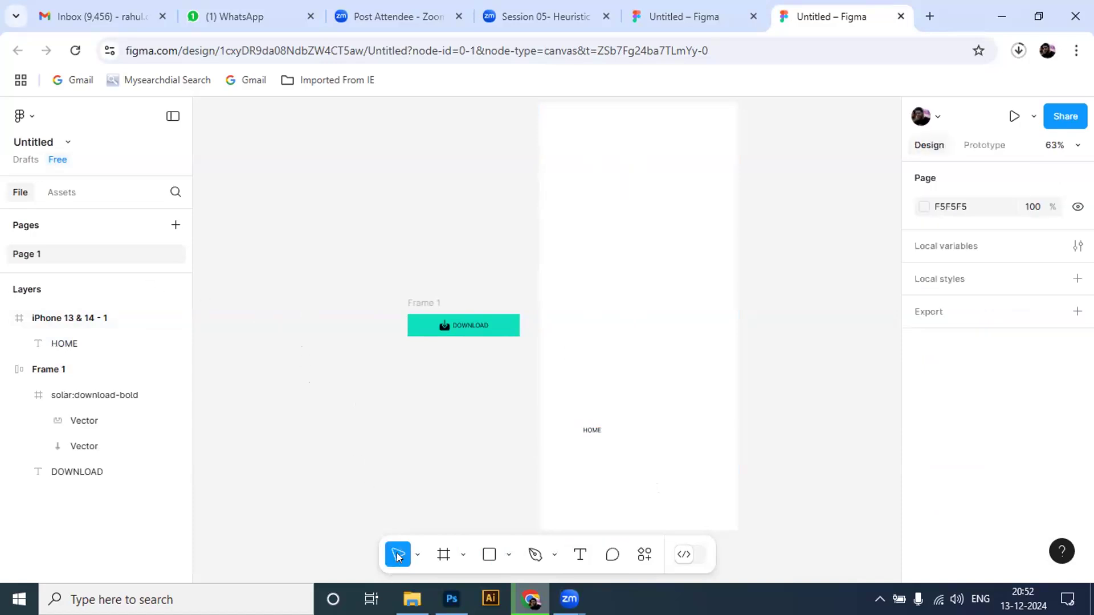
{"action": "left_click", "coordinate": [592, 430]}
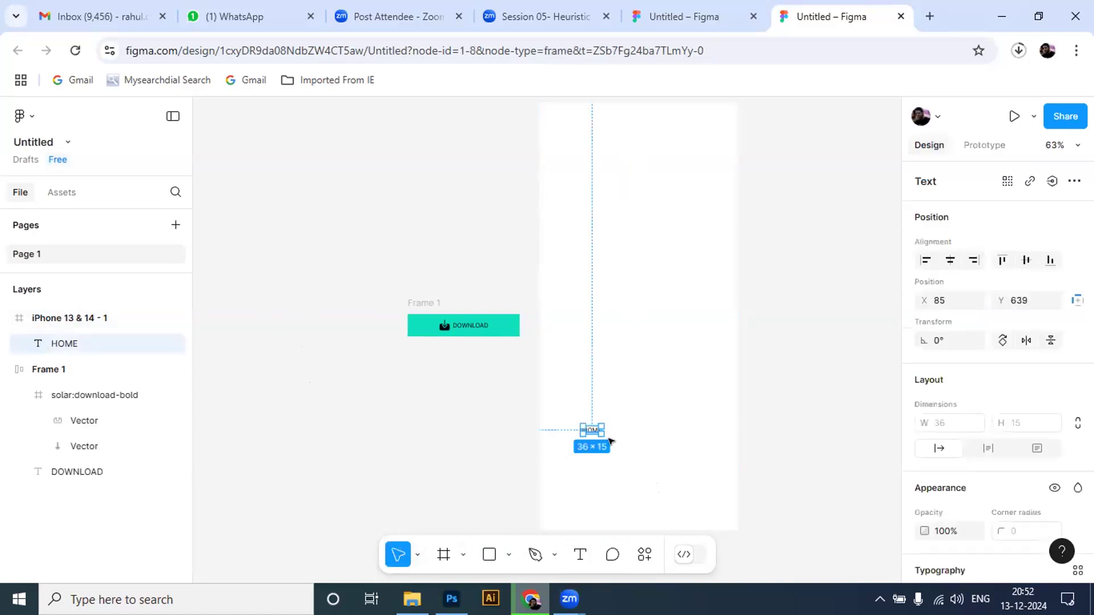
{"action": "key", "text": "ctrl+d"}
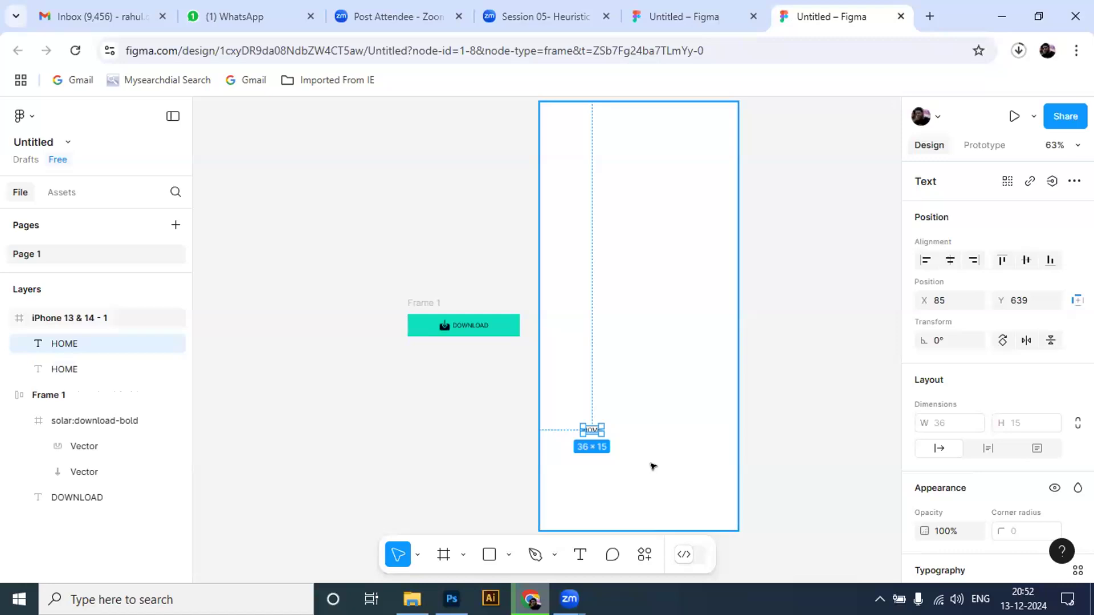
{"action": "key", "text": "shift+Right"}
{"action": "key", "text": "shift+Right"}
{"action": "key", "text": "shift+Right"}
{"action": "key", "text": "shift+Right"}
{"action": "key", "text": "shift+Right"}
{"action": "key", "text": "shift+Right"}
{"action": "key", "text": "shift+Right"}
Change the text of the duplicated HOME label to "SEARCH".
{"action": "left_click", "coordinate": [651, 454]}
{"action": "left_click", "coordinate": [629, 432]}
{"action": "type", "text": "SEARCH"}
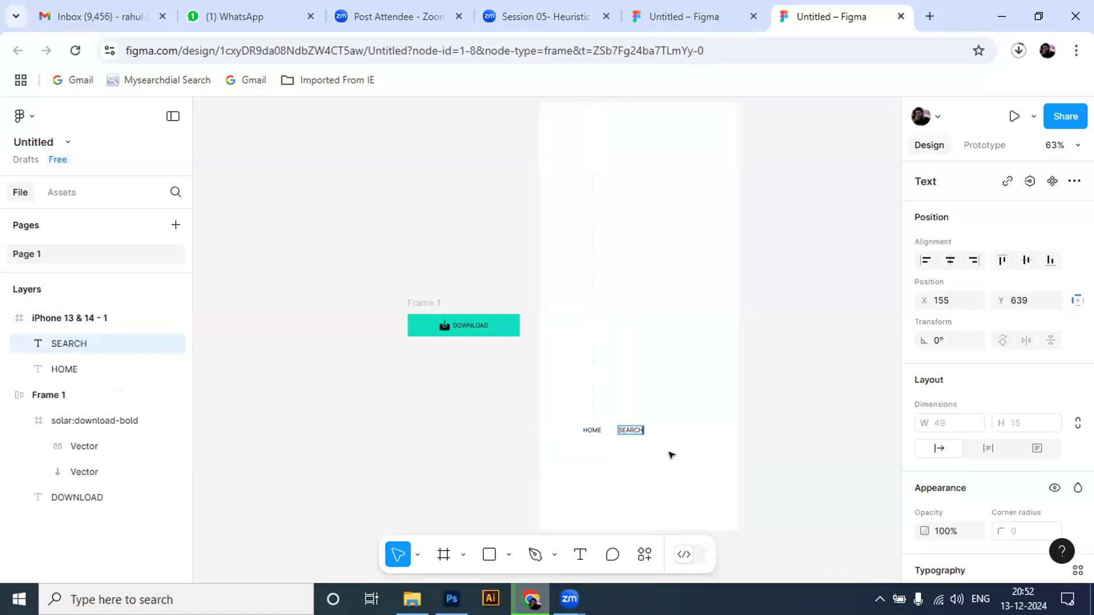
{"action": "key", "text": "Escape"}
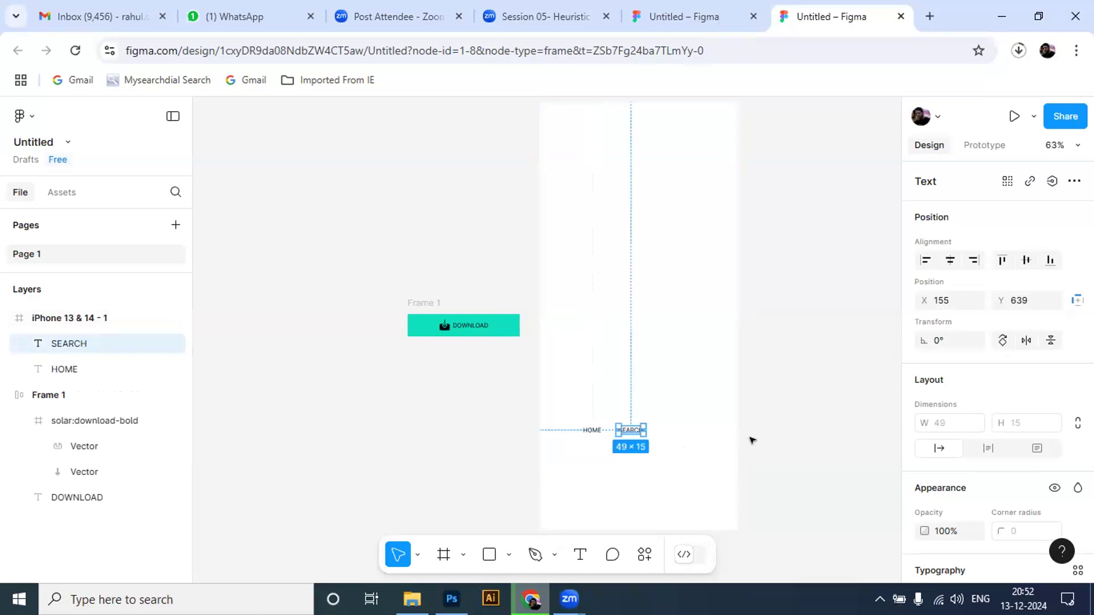
{"action": "left_click", "coordinate": [752, 441]}
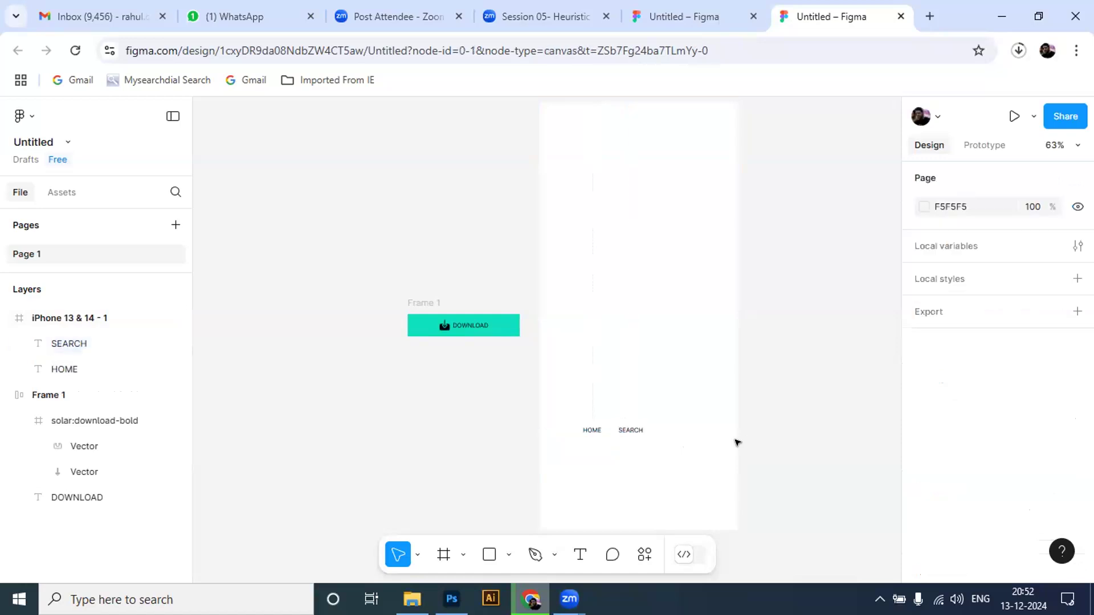
Duplicate the SEARCH label and shift the copy horizontally to X 235, continuing the row of labels.
{"action": "left_click", "coordinate": [630, 430]}
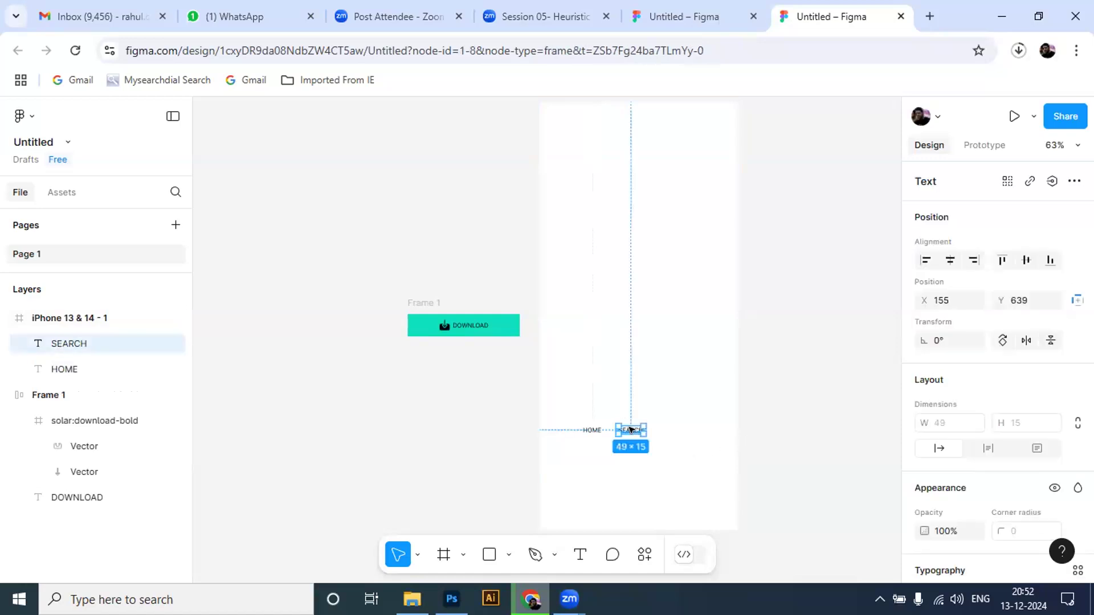
{"action": "key", "text": "ctrl+d"}
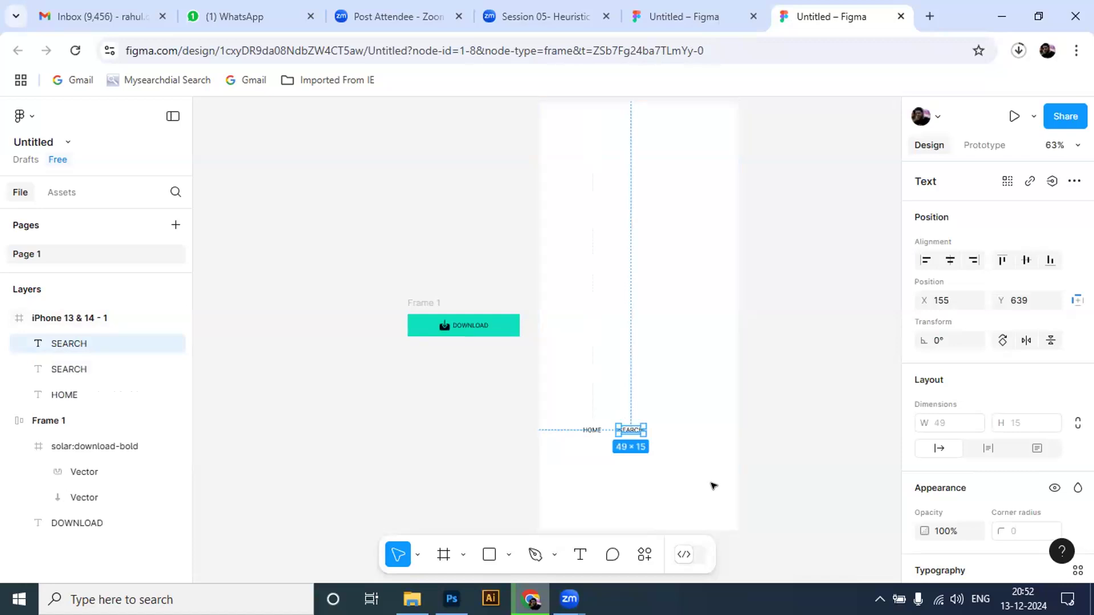
{"action": "key", "text": "shift+Right"}
{"action": "key", "text": "shift+Right"}
{"action": "key", "text": "shift+Right"}
{"action": "key", "text": "shift+Right"}
{"action": "key", "text": "shift+Right"}
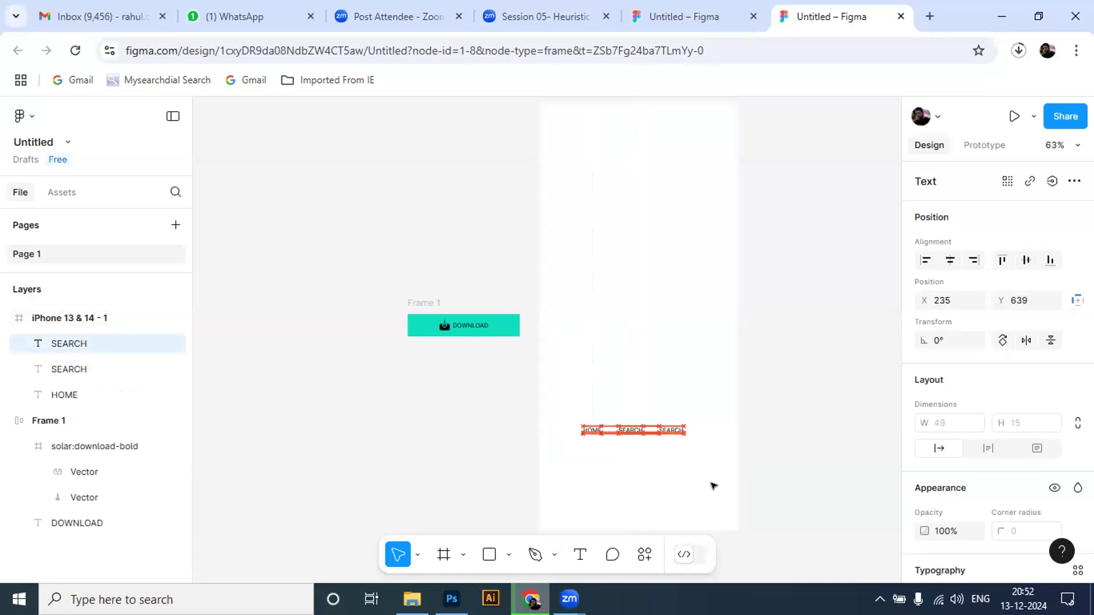
{"action": "left_click", "coordinate": [829, 447]}
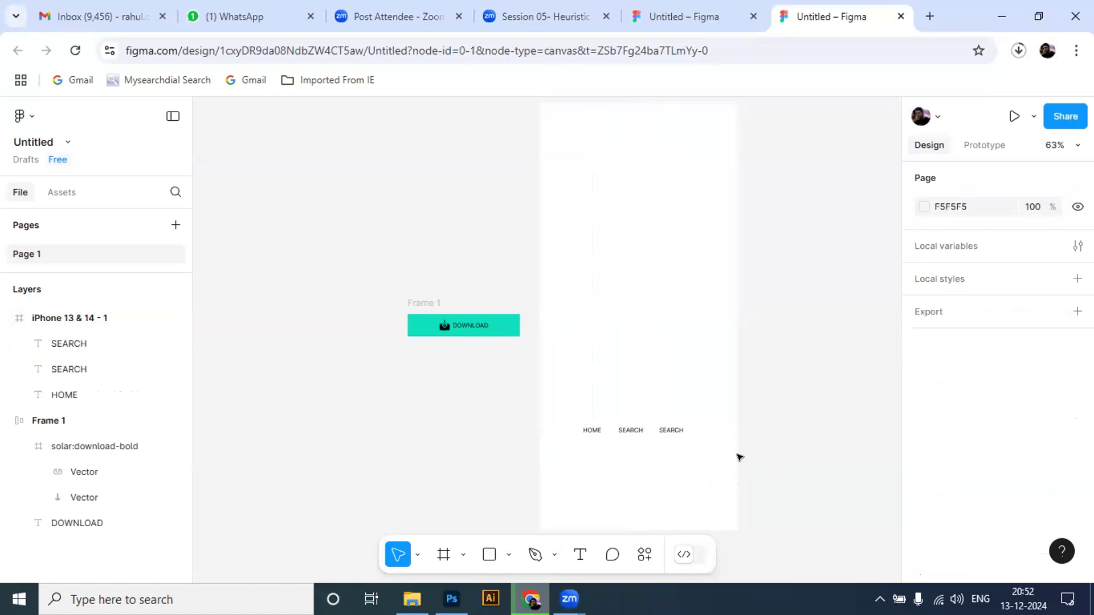
Change the text of the duplicated SEARCH label to "PROFILE".
{"action": "left_click", "coordinate": [673, 430]}
{"action": "double_click", "coordinate": [676, 429]}
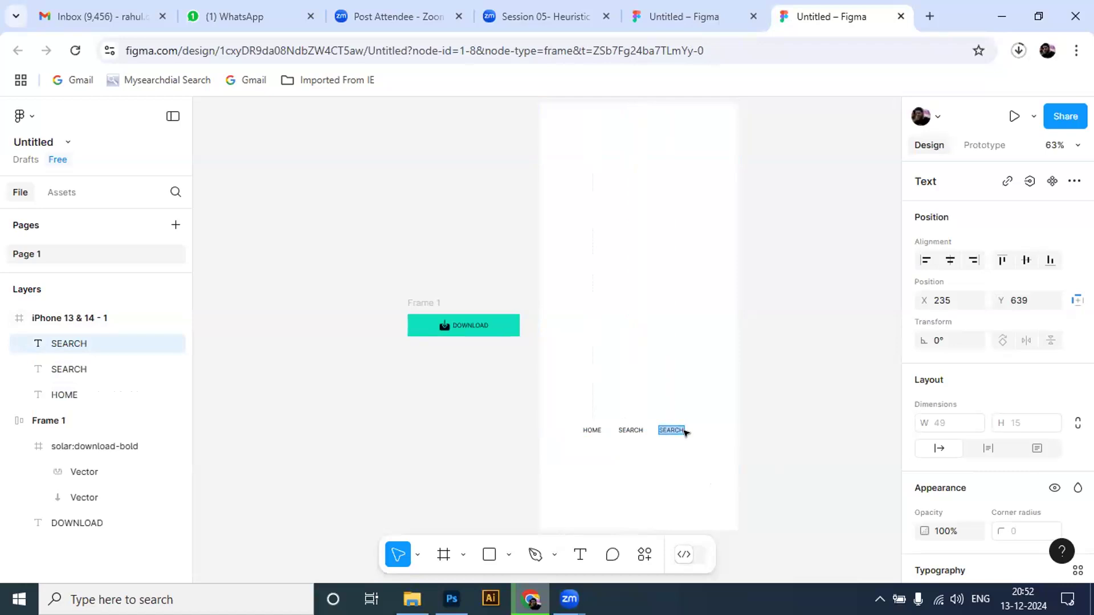
{"action": "type", "text": "PROFILE"}
{"action": "key", "text": "Escape"}
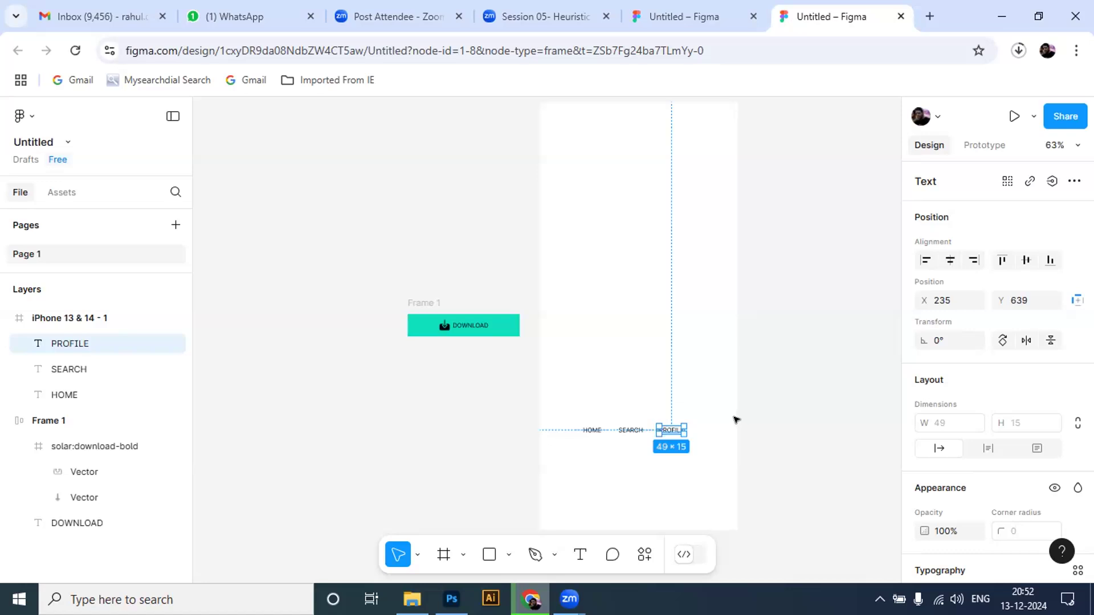
{"action": "left_click_drag", "start_coordinate": [752, 408], "coordinate": [546, 450]}
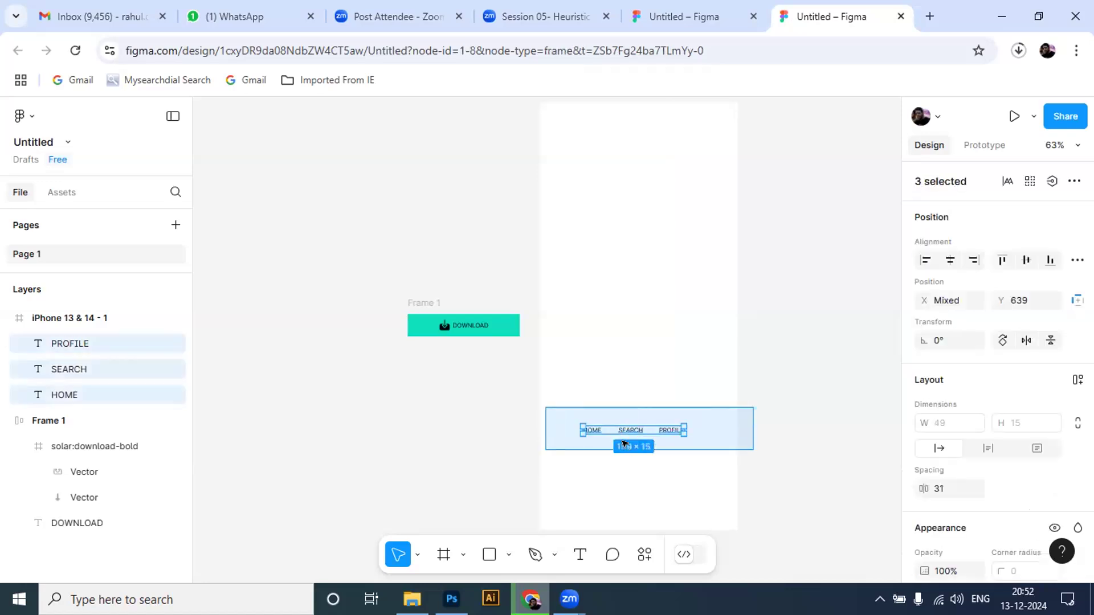
{"action": "right_click", "coordinate": [672, 430]}
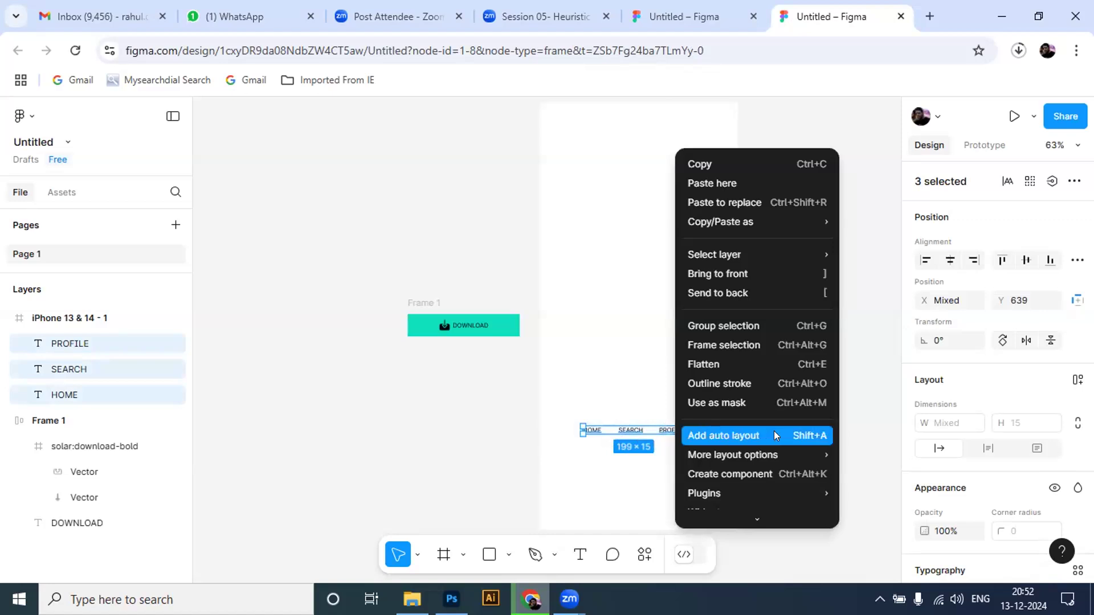
{"action": "left_click", "coordinate": [508, 445]}
{"action": "right_click", "coordinate": [672, 430]}
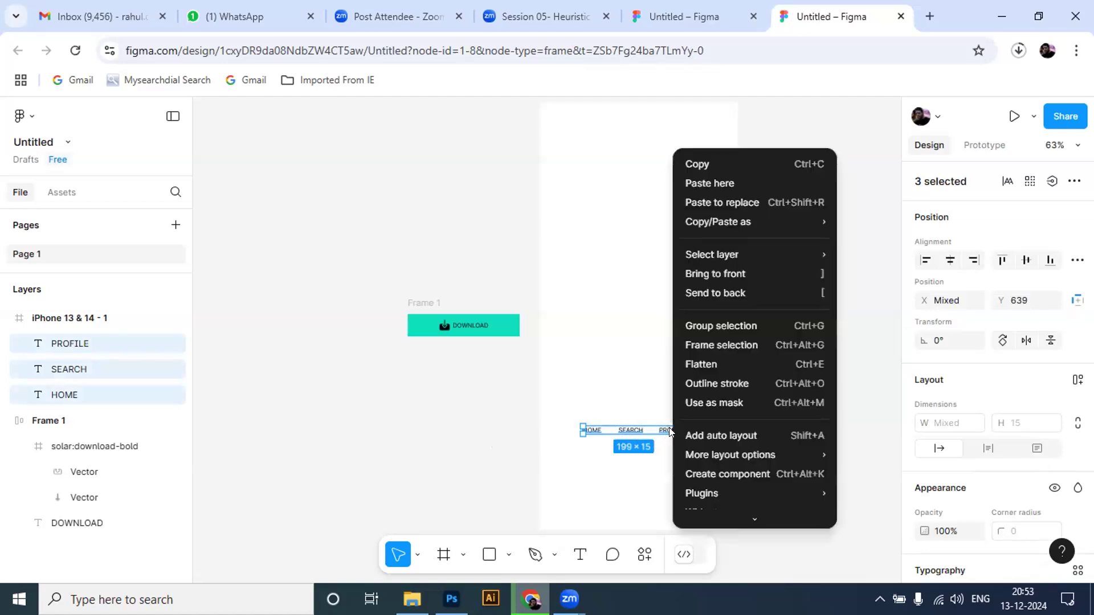
{"action": "mouse_move", "coordinate": [750, 484]}
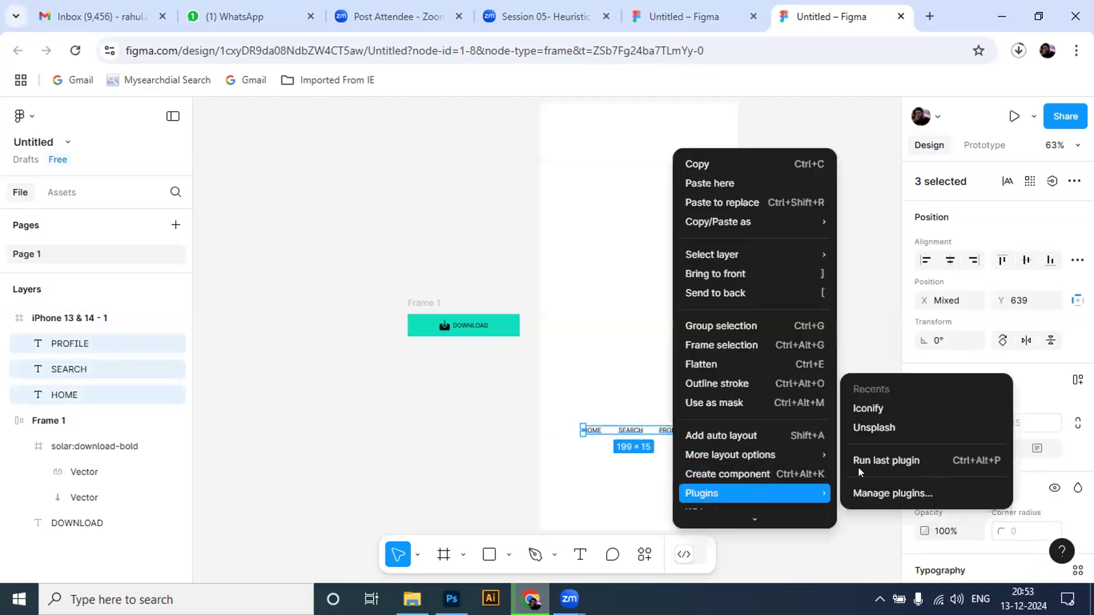
{"action": "left_click", "coordinate": [867, 409]}
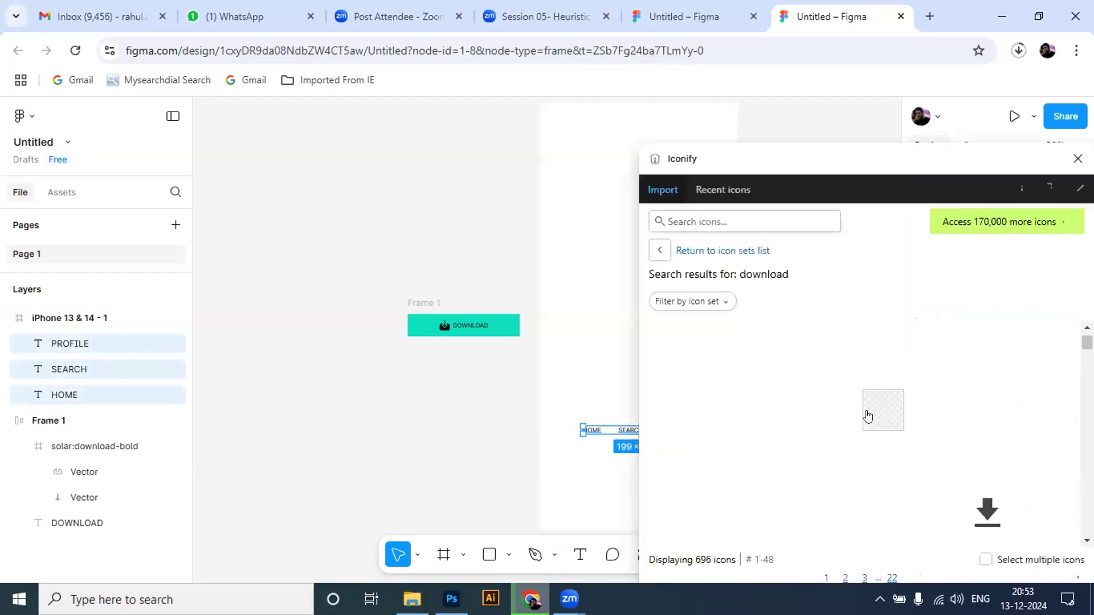
{"action": "left_click", "coordinate": [724, 216]}
{"action": "type", "text": "HOME"}
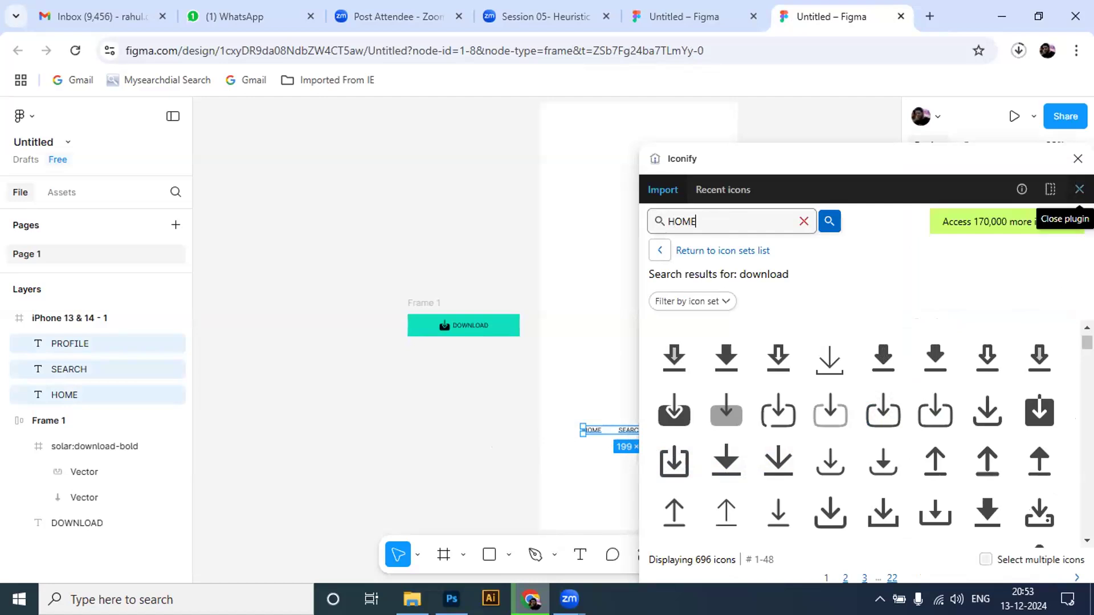
{"action": "left_click", "coordinate": [1080, 189]}
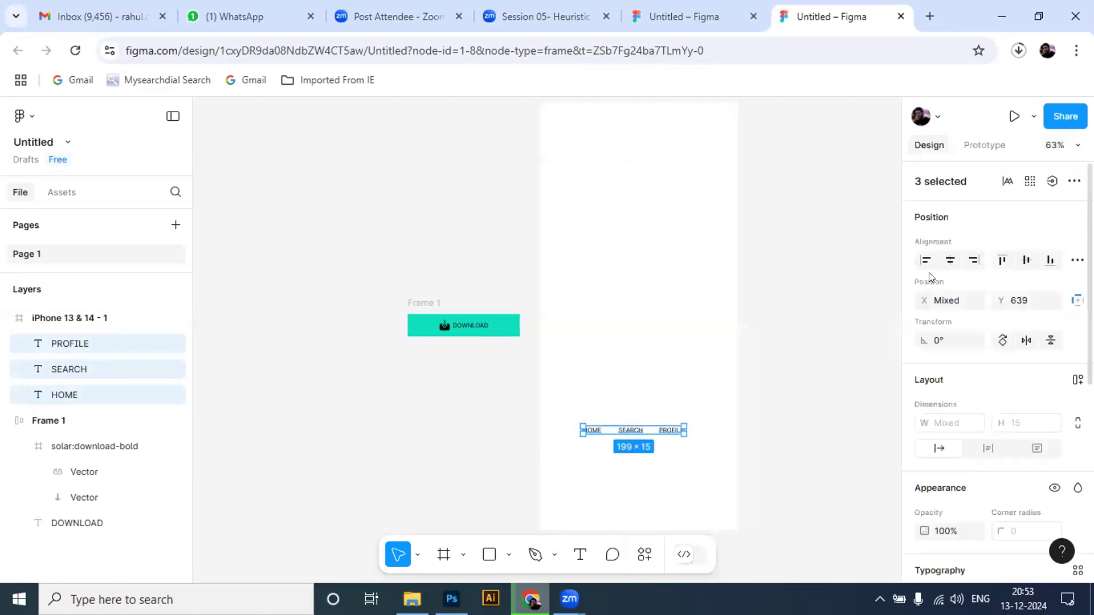
Run the Iconify plugin from the HOME label and search its icons for "HOME".
{"action": "left_click", "coordinate": [758, 396]}
{"action": "left_click", "coordinate": [593, 431]}
{"action": "right_click", "coordinate": [595, 432]}
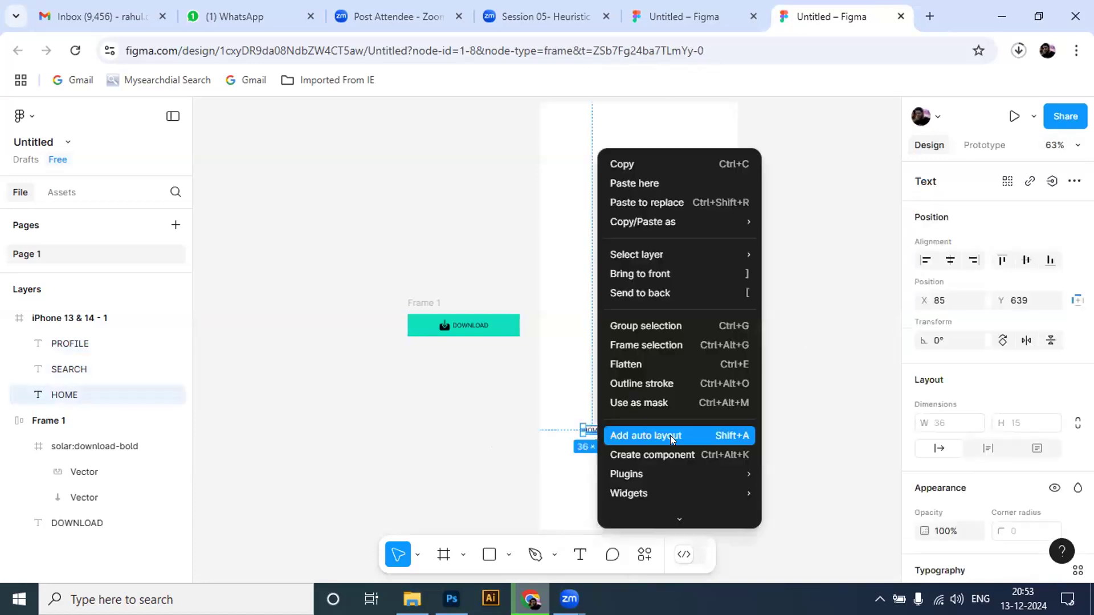
{"action": "mouse_move", "coordinate": [678, 473]}
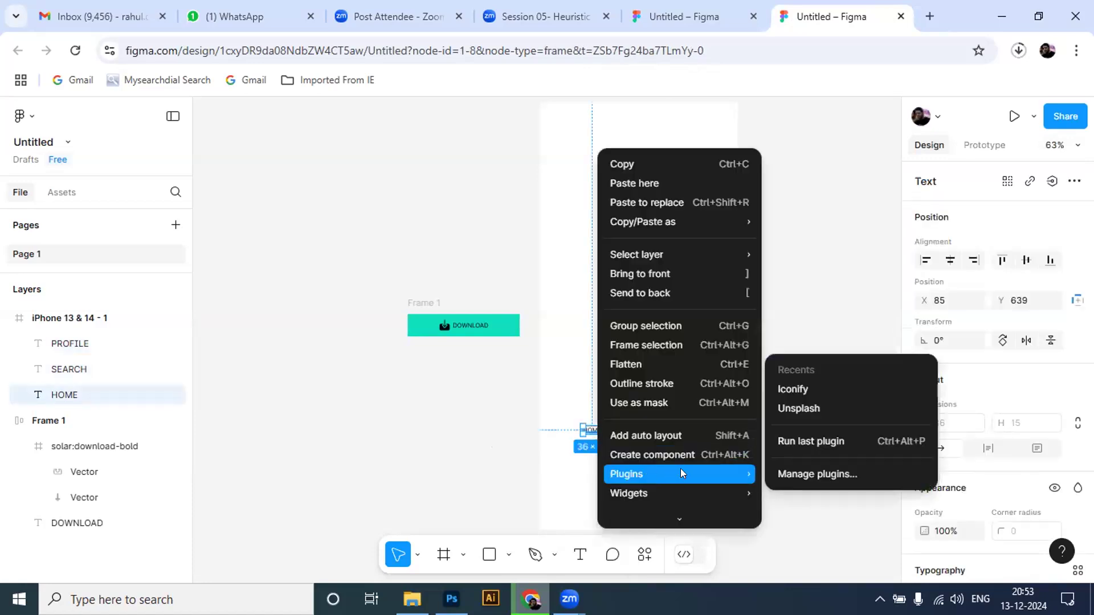
{"action": "left_click", "coordinate": [794, 389]}
{"action": "left_click", "coordinate": [740, 220]}
{"action": "type", "text": "HOME"}
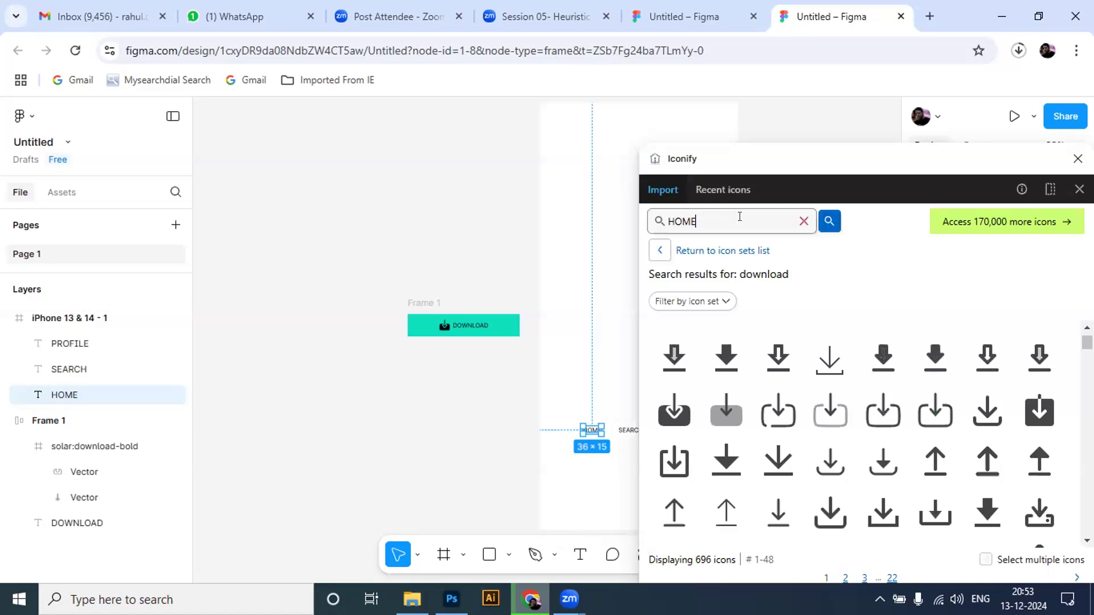
{"action": "left_click", "coordinate": [828, 221]}
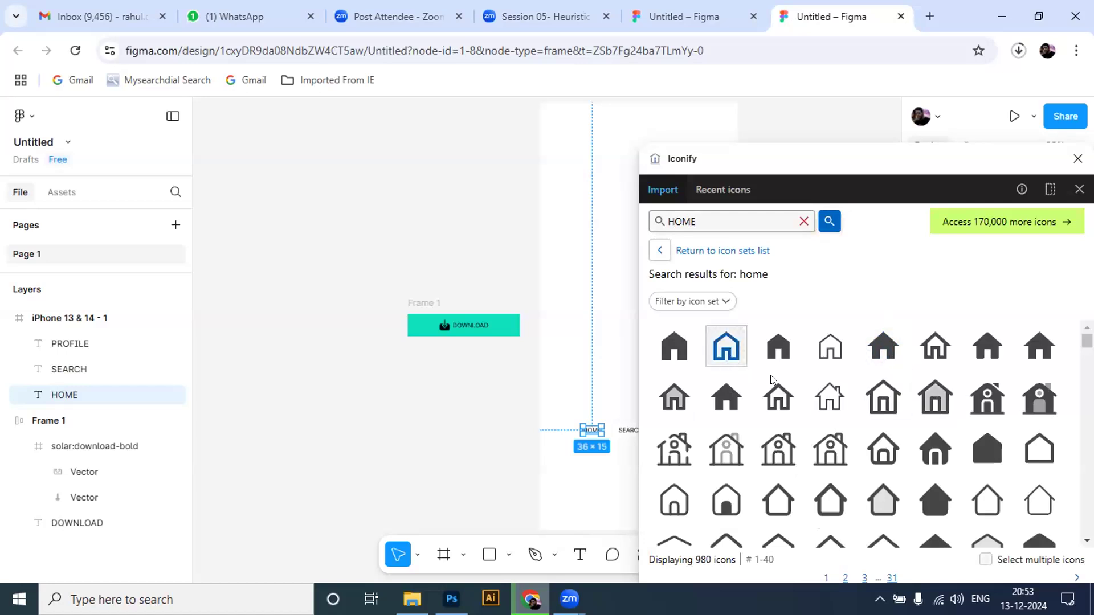
Import the outlined mdi-light:home icon into the iPhone frame and place it centred just above the HOME label.
{"action": "left_click", "coordinate": [831, 397]}
{"action": "left_click_drag", "start_coordinate": [830, 398], "coordinate": [577, 392]}
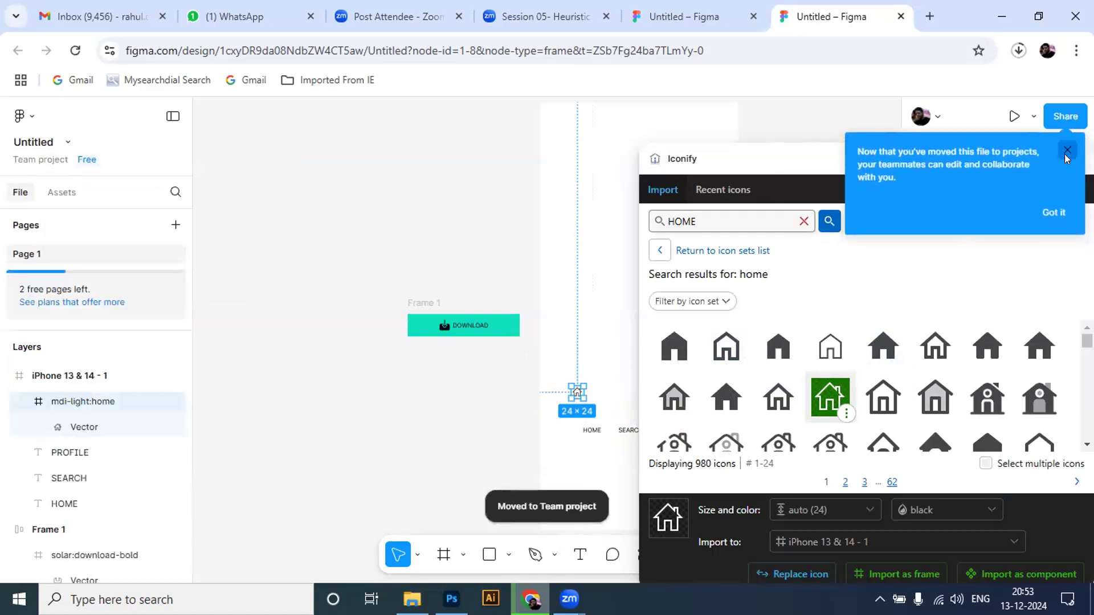
{"action": "left_click", "coordinate": [1053, 212]}
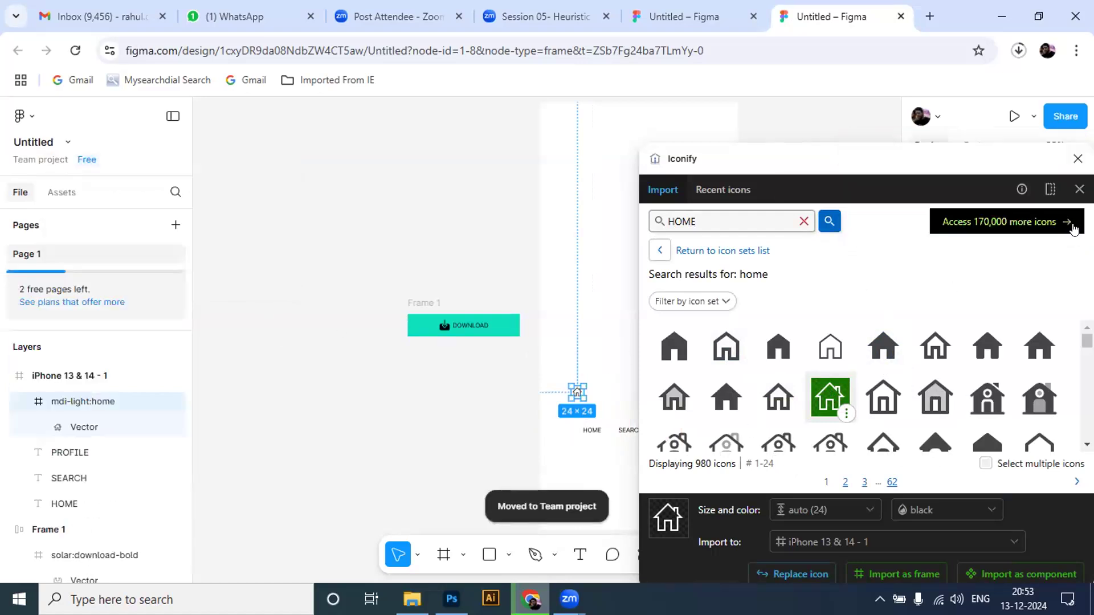
{"action": "left_click", "coordinate": [1078, 191]}
{"action": "left_click", "coordinate": [580, 459]}
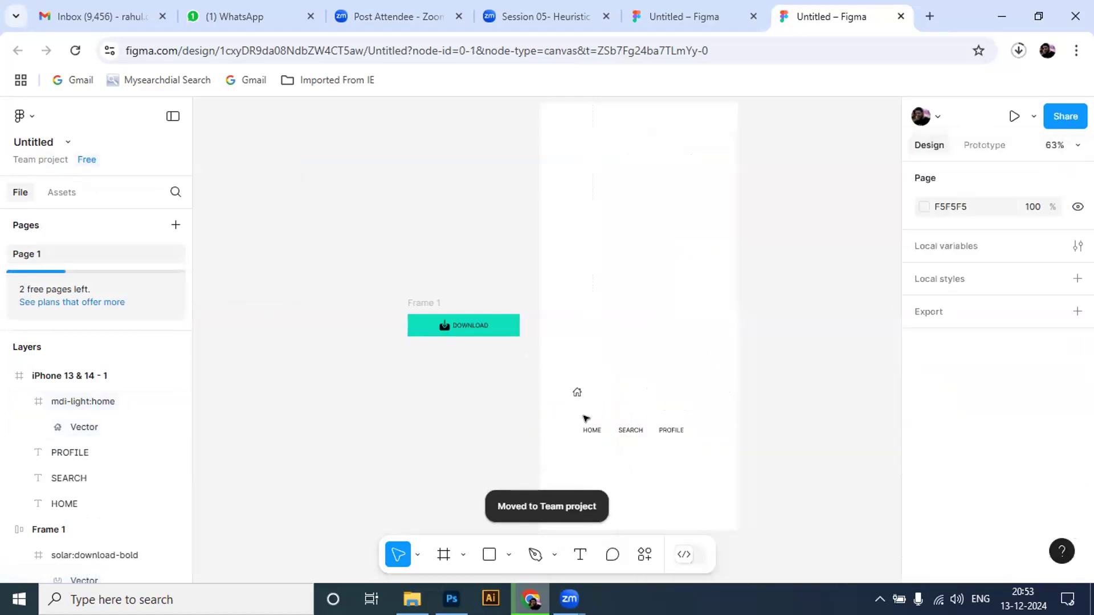
{"action": "left_click_drag", "start_coordinate": [577, 392], "coordinate": [592, 416]}
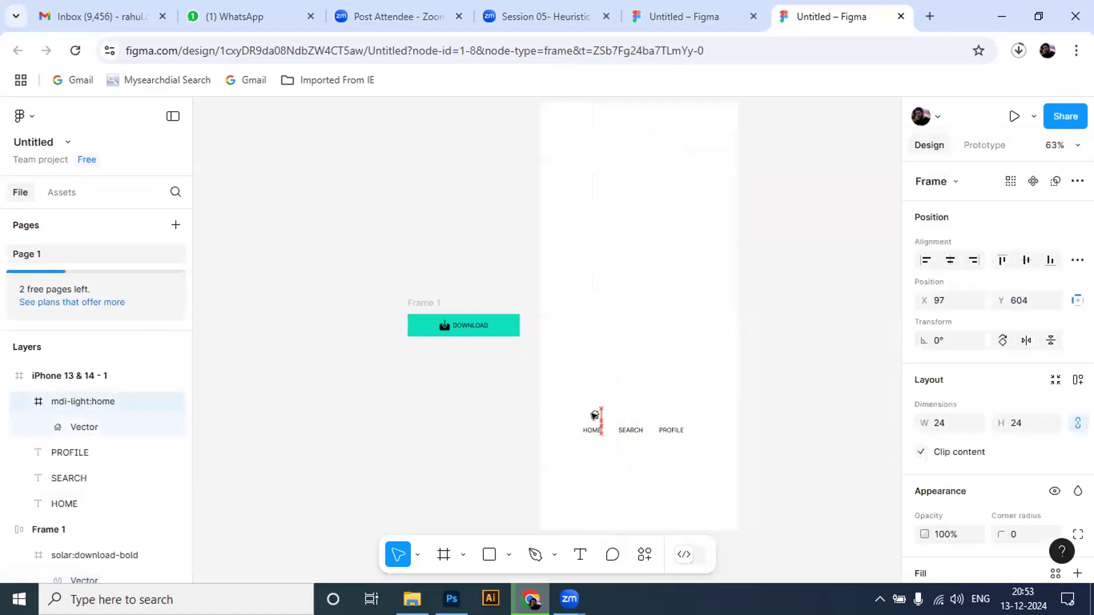
{"action": "left_click", "coordinate": [705, 493]}
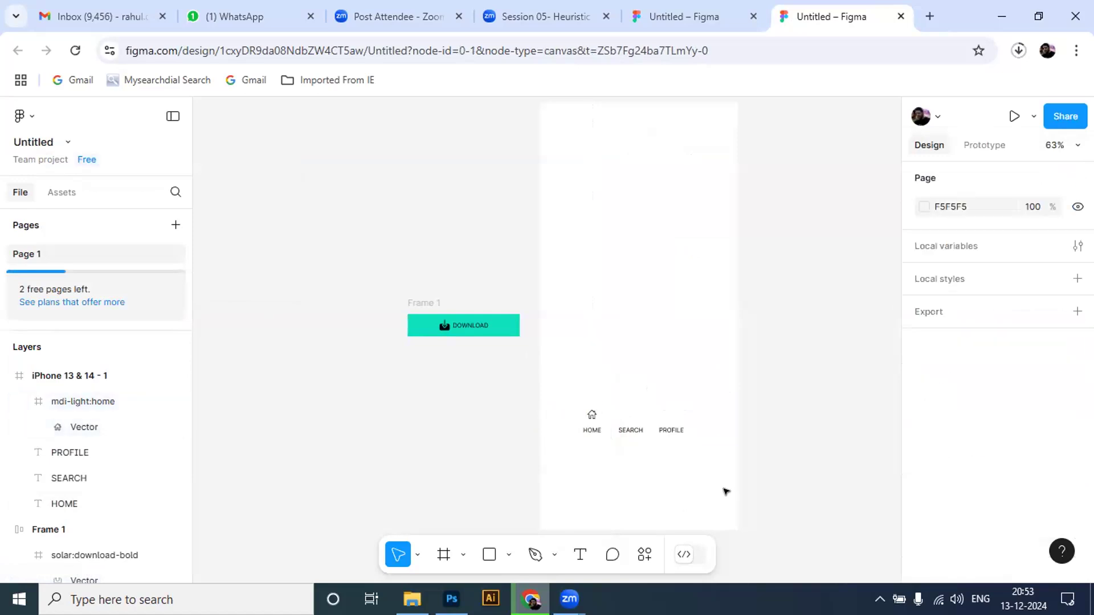
Run the Iconify plugin from the SEARCH label and search its icons for "SEARCH".
{"action": "key", "text": "shift+0"}
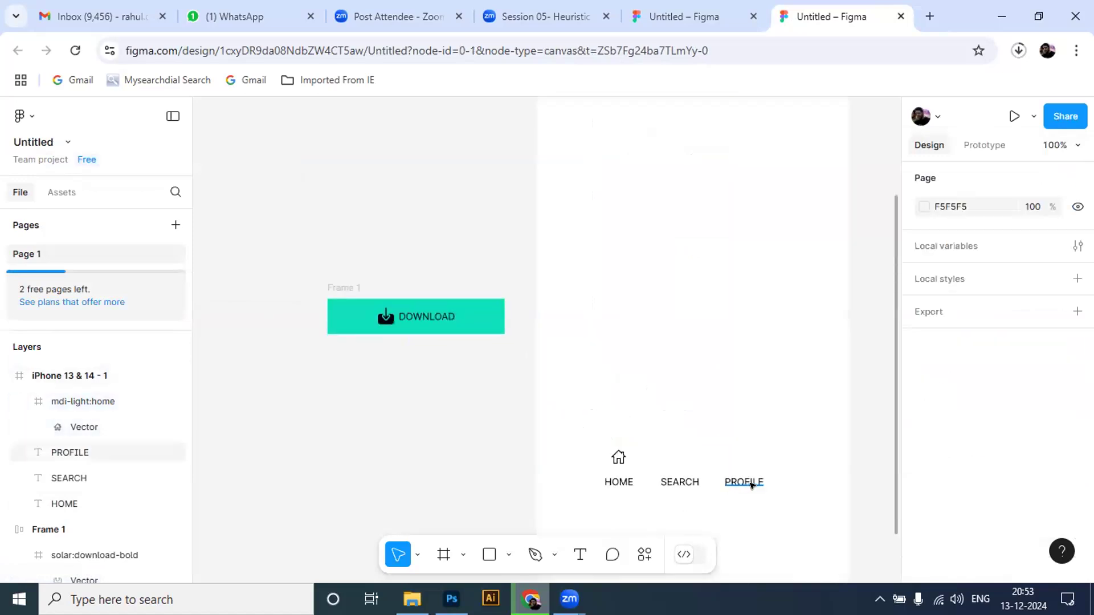
{"action": "left_click_drag", "start_coordinate": [758, 434], "coordinate": [631, 286]}
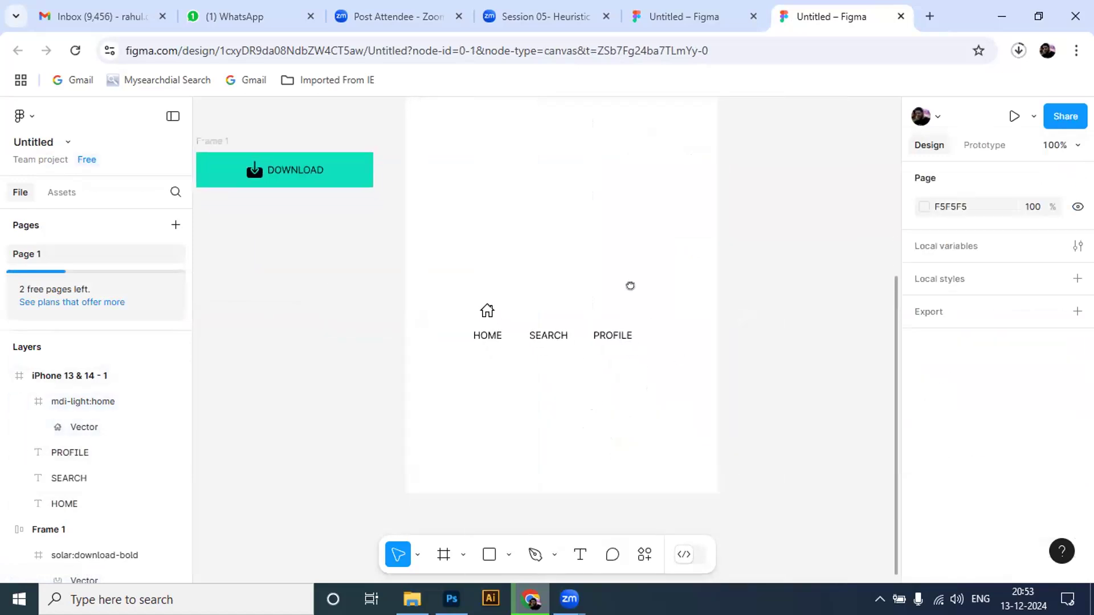
{"action": "left_click", "coordinate": [561, 333]}
{"action": "right_click", "coordinate": [562, 333]}
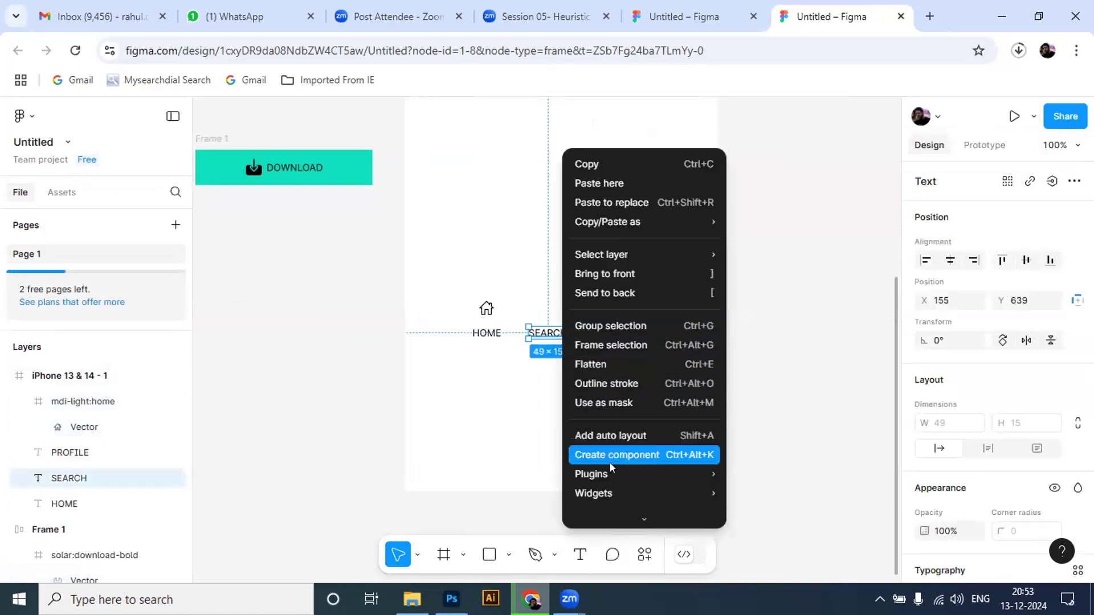
{"action": "mouse_move", "coordinate": [619, 474]}
{"action": "left_click", "coordinate": [759, 389]}
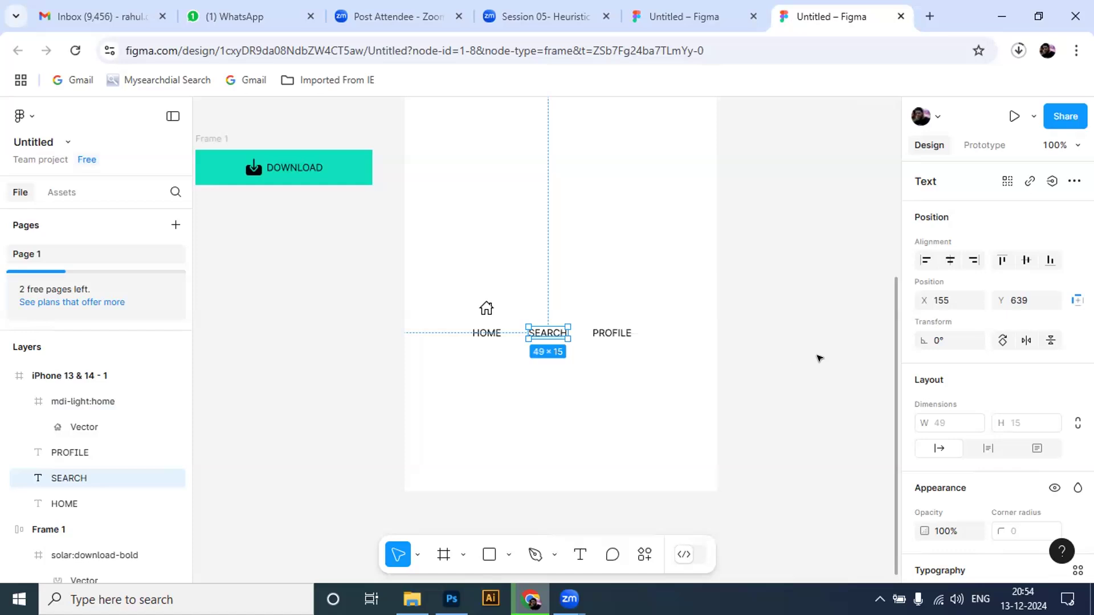
{"action": "left_click", "coordinate": [726, 216]}
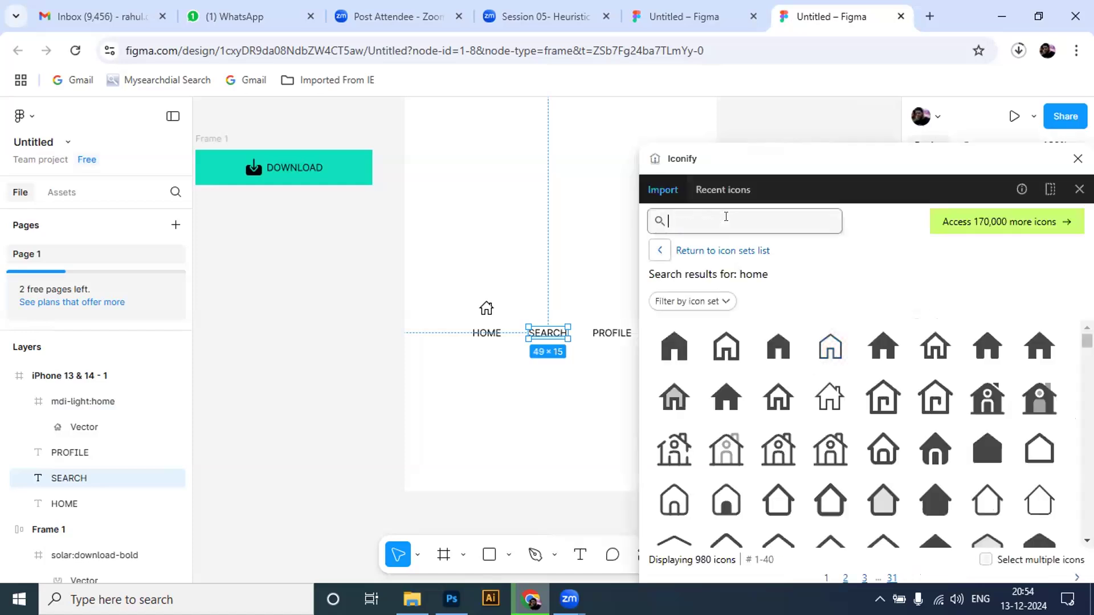
{"action": "type", "text": "SEARCH"}
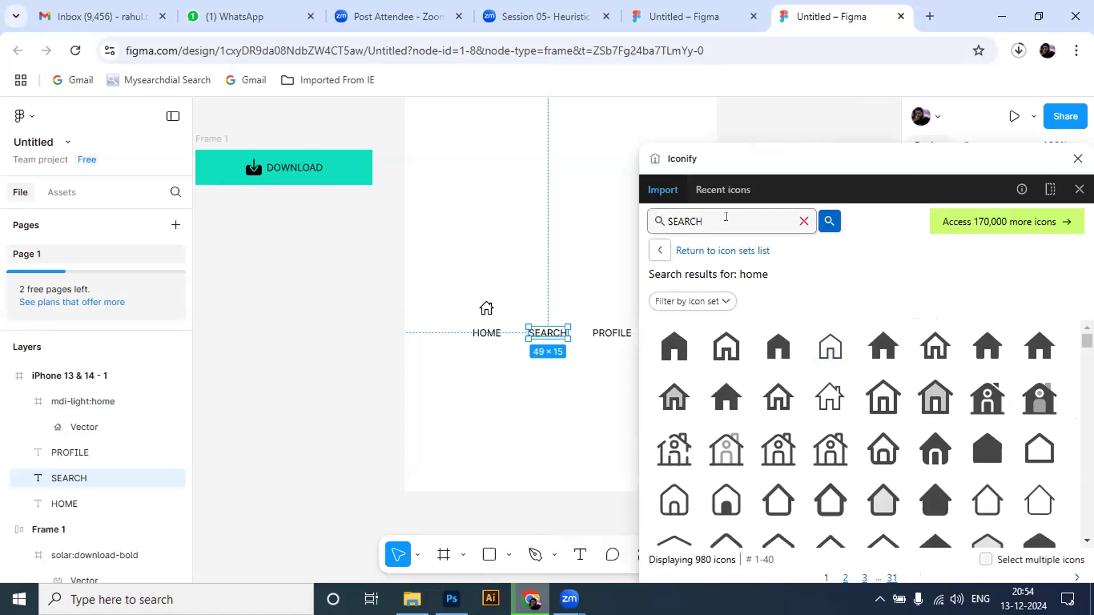
{"action": "key", "text": "Return"}
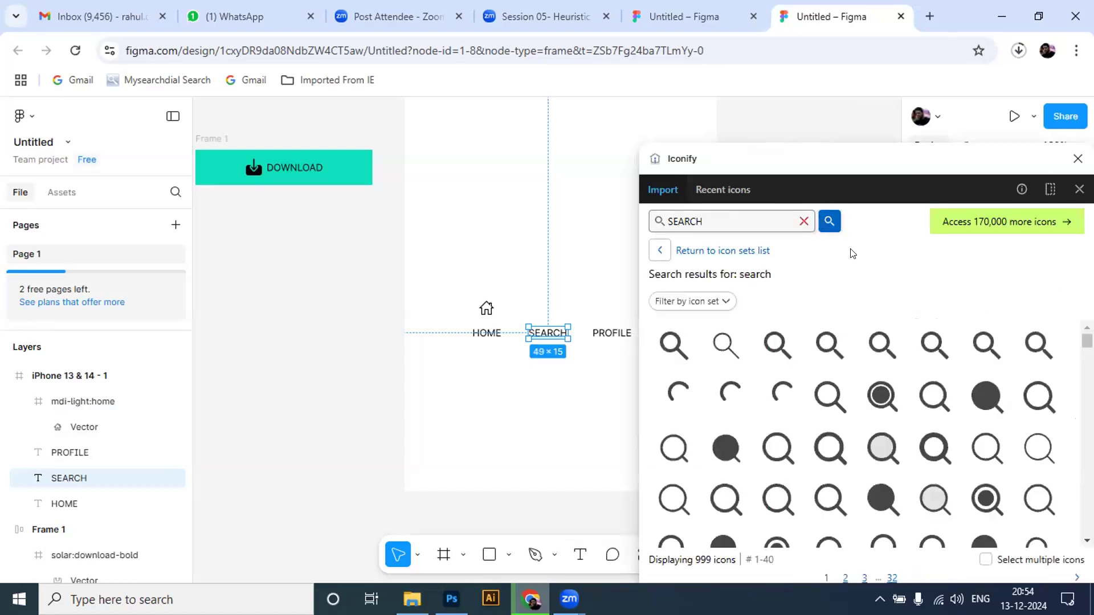
Import the material-symbols-light:search icon into the iPhone frame just above the SEARCH label and close the Iconify plugin.
{"action": "left_click", "coordinate": [725, 345]}
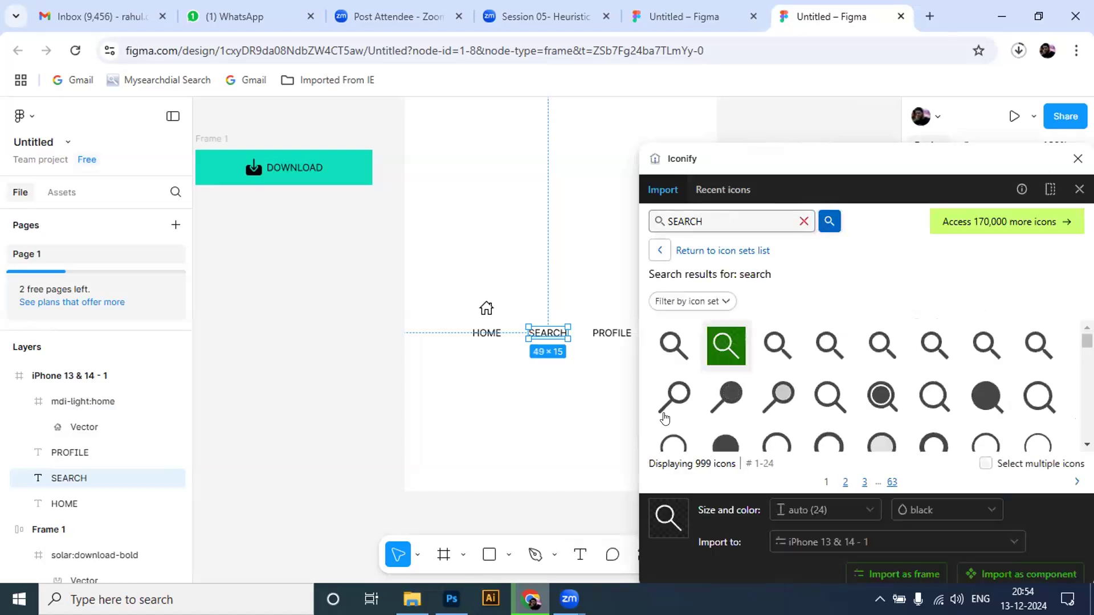
{"action": "left_click_drag", "start_coordinate": [724, 345], "coordinate": [536, 308]}
{"action": "left_click", "coordinate": [570, 405]}
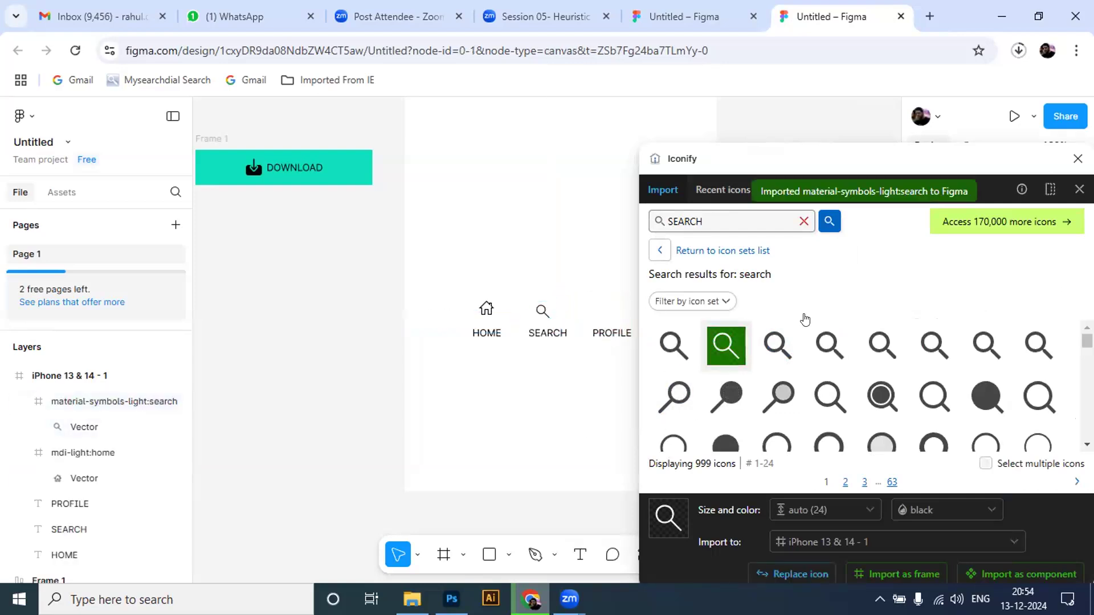
{"action": "left_click", "coordinate": [1079, 189]}
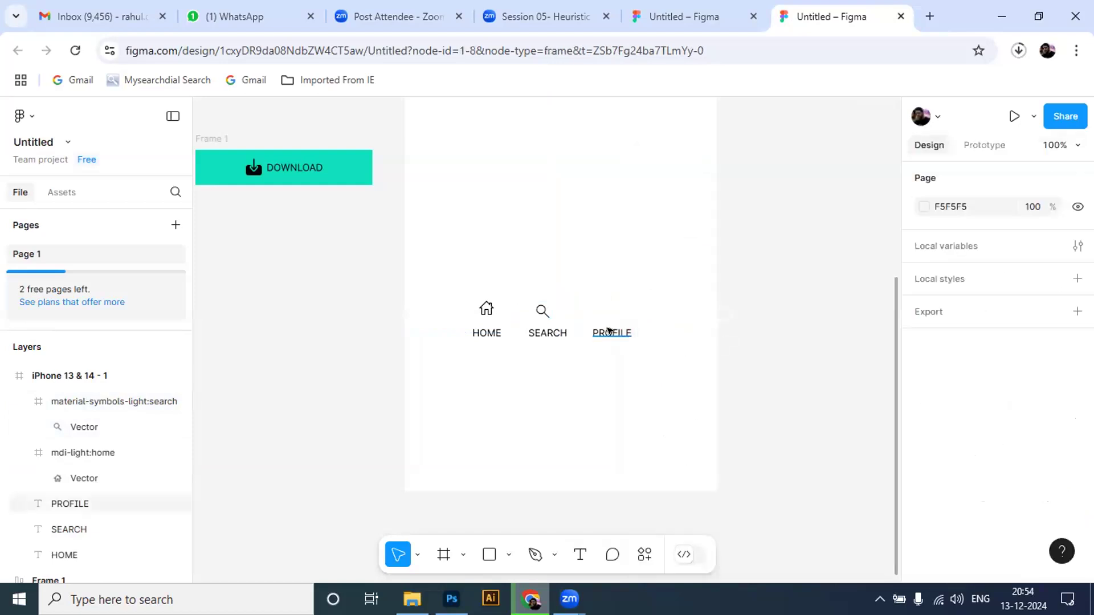
Run the Iconify plugin from the PROFILE label and search its icons for "PROFILE".
{"action": "left_click", "coordinate": [609, 331]}
{"action": "right_click", "coordinate": [619, 331]}
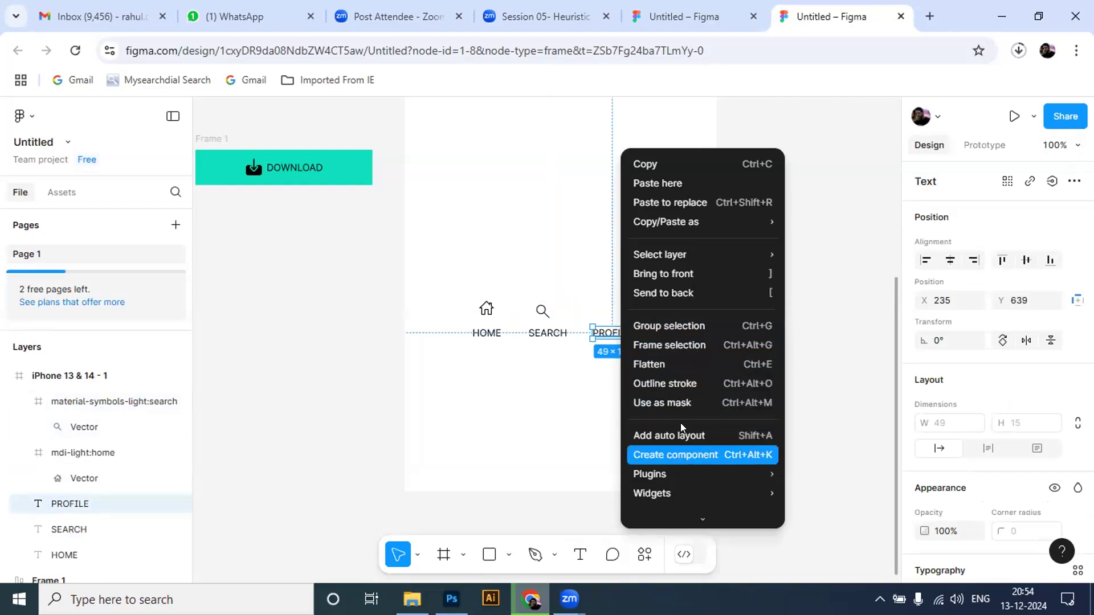
{"action": "mouse_move", "coordinate": [692, 466]}
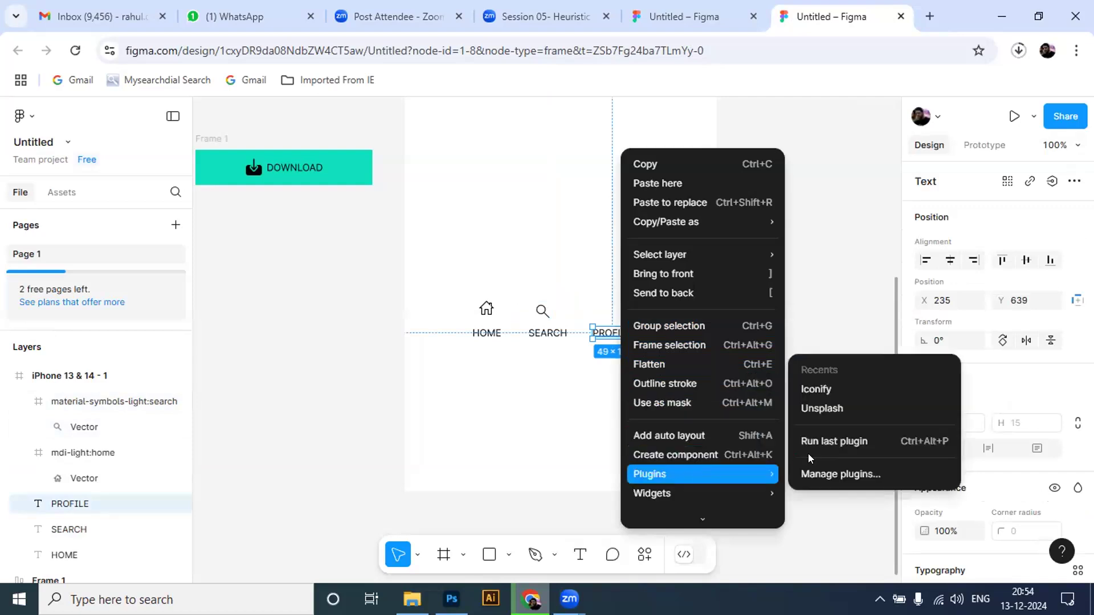
{"action": "left_click", "coordinate": [815, 389]}
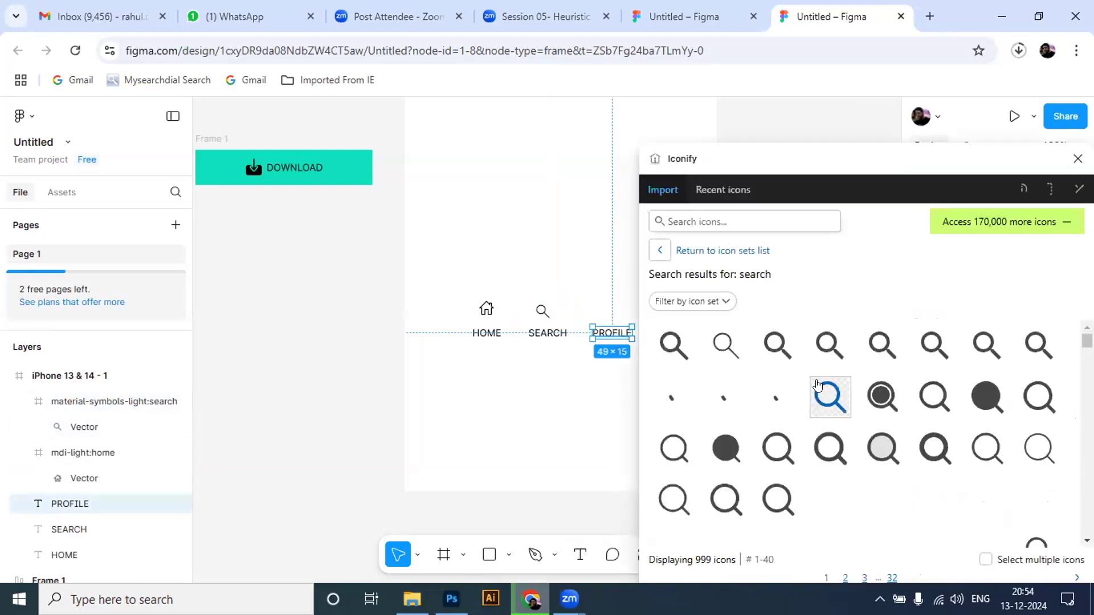
{"action": "left_click", "coordinate": [710, 217]}
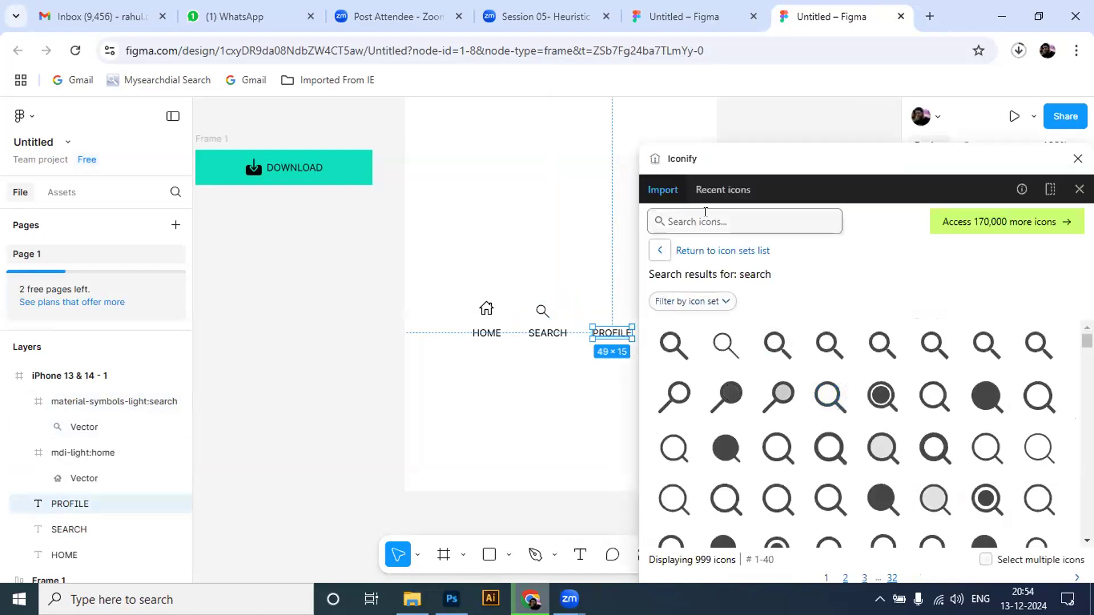
{"action": "type", "text": "PROFILE"}
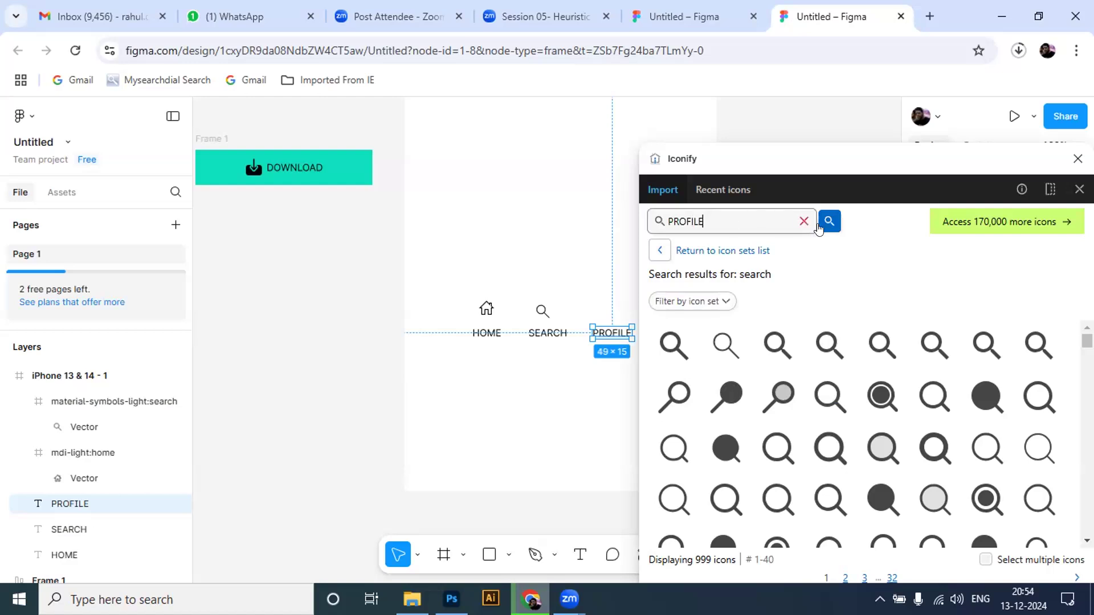
{"action": "left_click", "coordinate": [826, 222]}
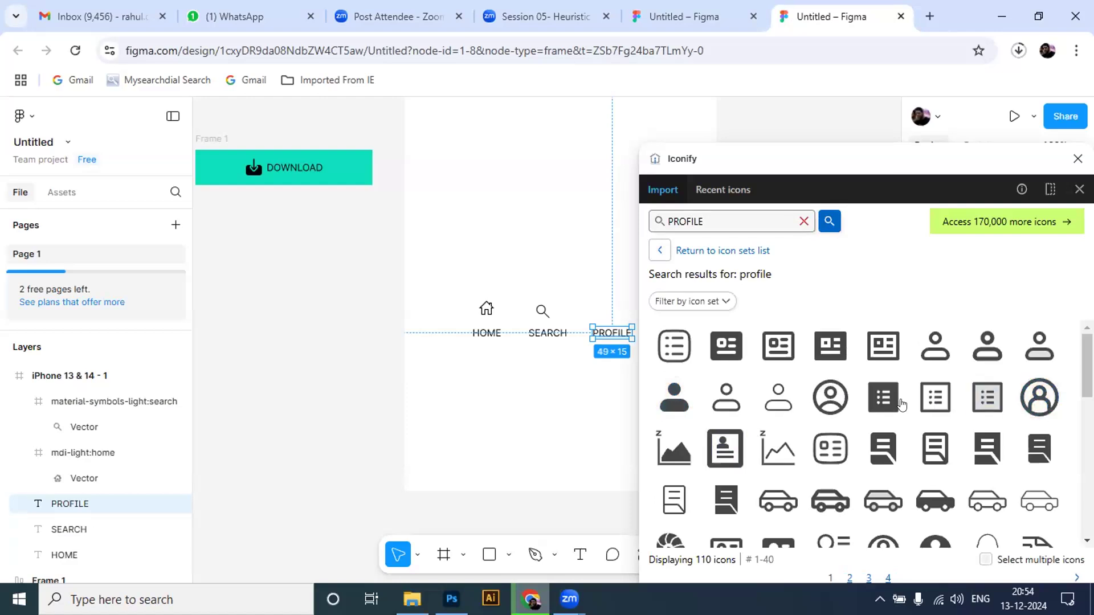
Import the gg:profile icon into the iPhone frame, close Iconify, and place the icon centred just above the PROFILE label.
{"action": "left_click", "coordinate": [836, 393]}
{"action": "left_click_drag", "start_coordinate": [832, 396], "coordinate": [594, 294]}
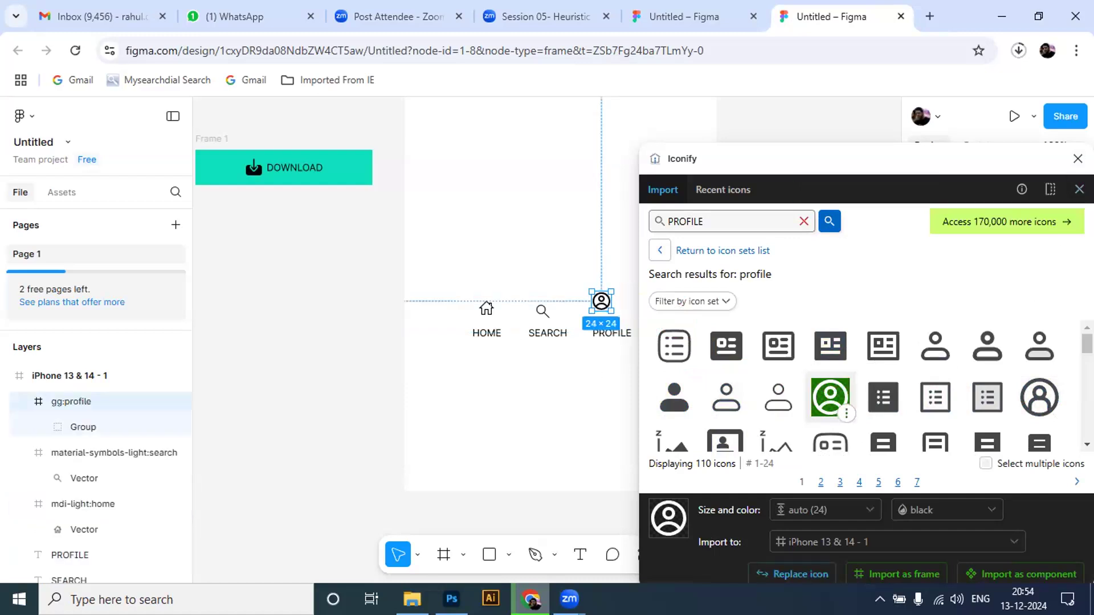
{"action": "left_click", "coordinate": [1079, 189]}
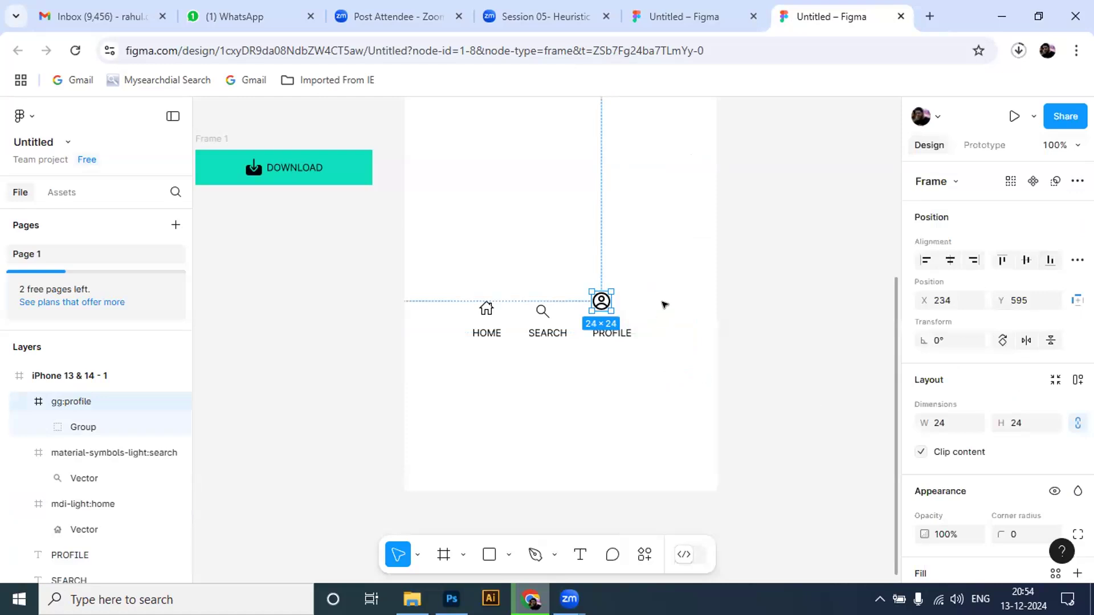
{"action": "left_click", "coordinate": [659, 344]}
{"action": "left_click_drag", "start_coordinate": [610, 312], "coordinate": [612, 315]}
{"action": "left_click", "coordinate": [767, 329]}
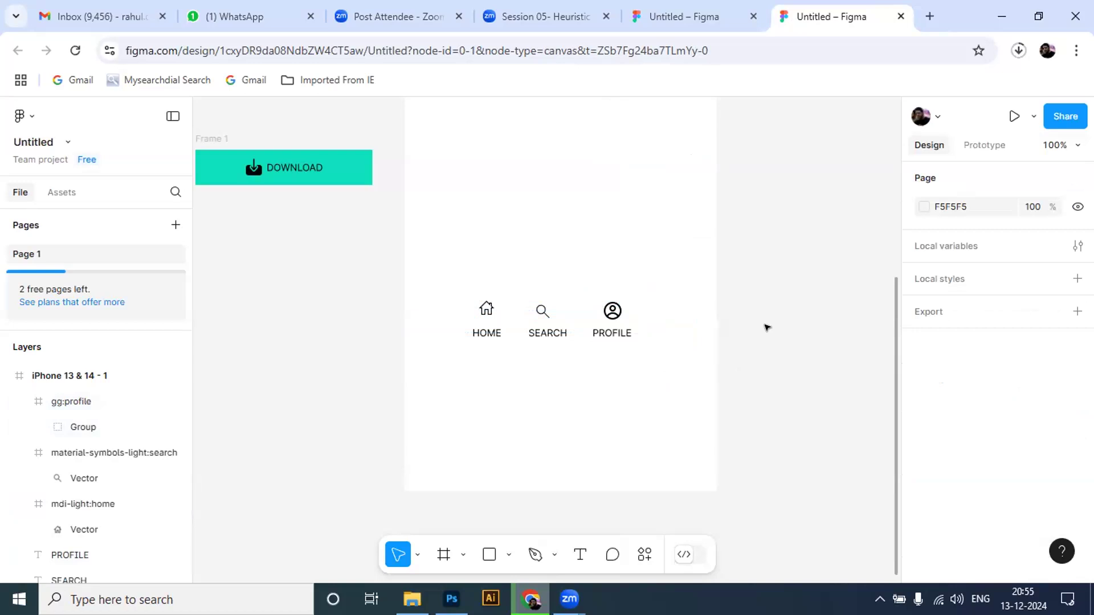
{"action": "left_click_drag", "start_coordinate": [452, 367], "coordinate": [507, 292]}
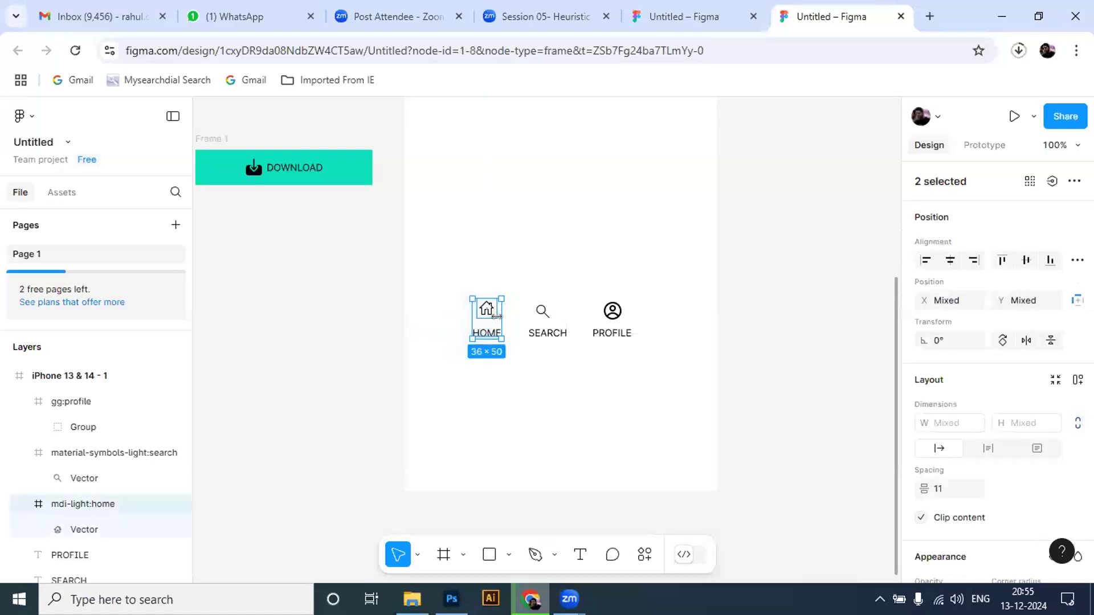
{"action": "left_click", "coordinate": [453, 396]}
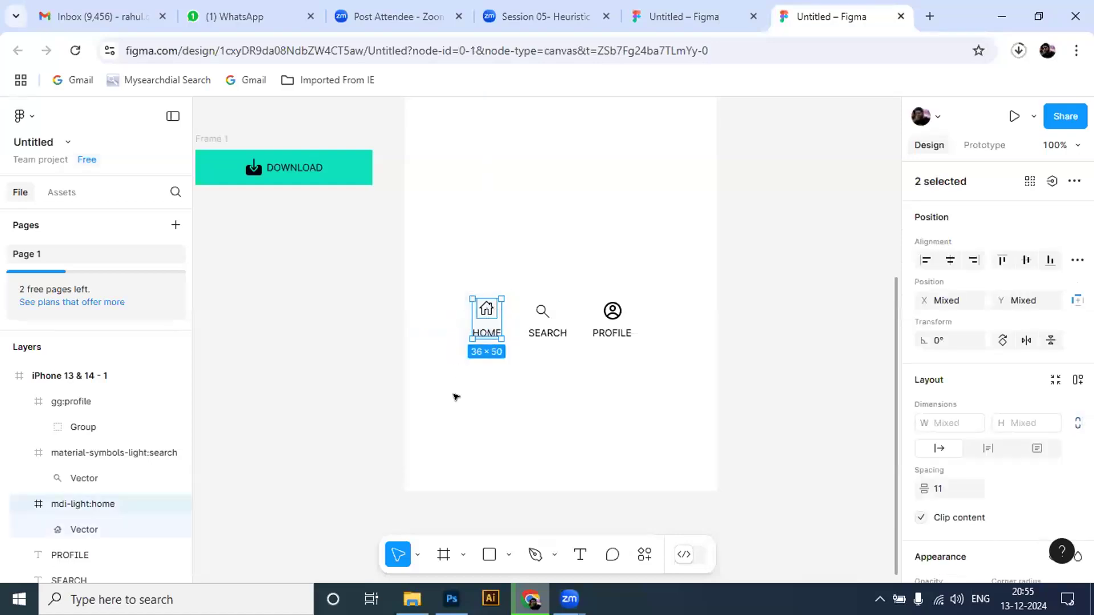
{"action": "left_click_drag", "start_coordinate": [455, 365], "coordinate": [658, 290]}
{"action": "mouse_move", "coordinate": [614, 328]}
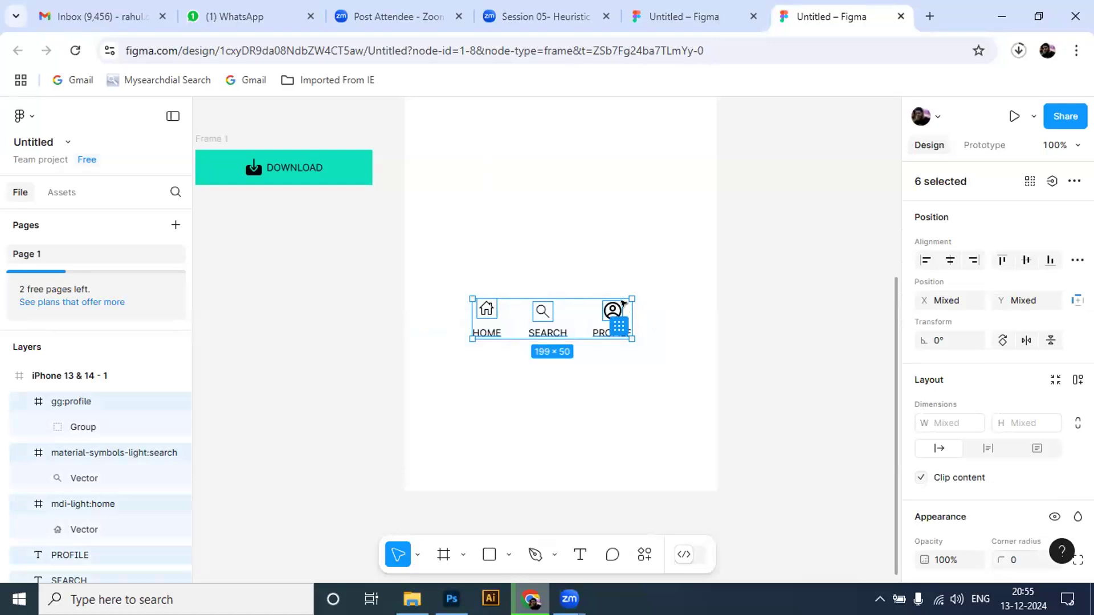
{"action": "left_click", "coordinate": [545, 376]}
Align the search icon and SEARCH label on their horizontal centres and set the vertical spacing between them to 4.
{"action": "left_click", "coordinate": [532, 318]}
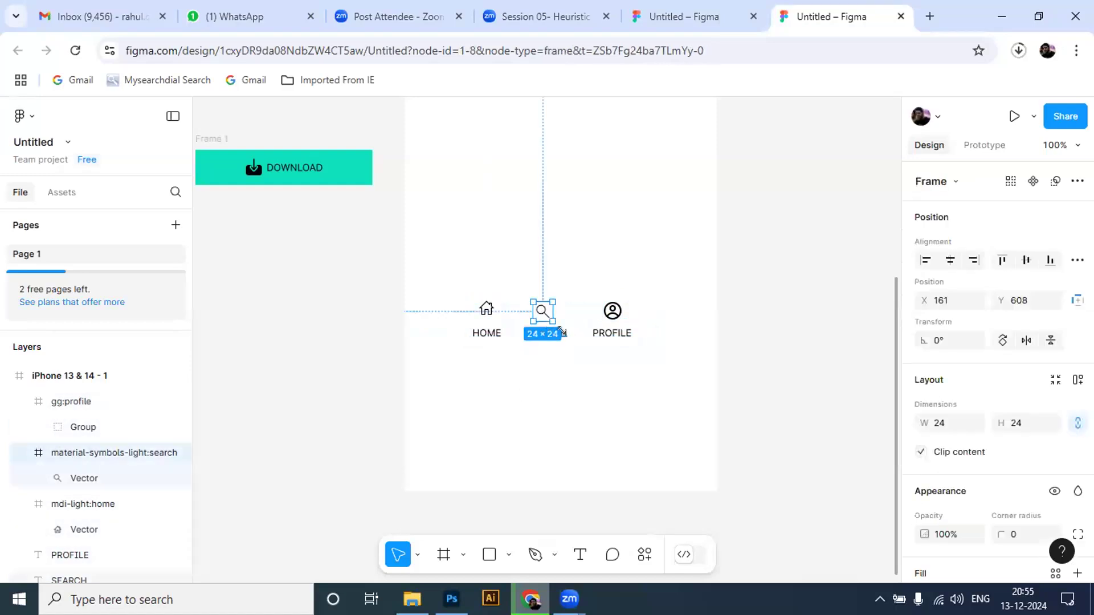
{"action": "left_click", "coordinate": [562, 332], "text": "shift"}
{"action": "left_click", "coordinate": [950, 261]}
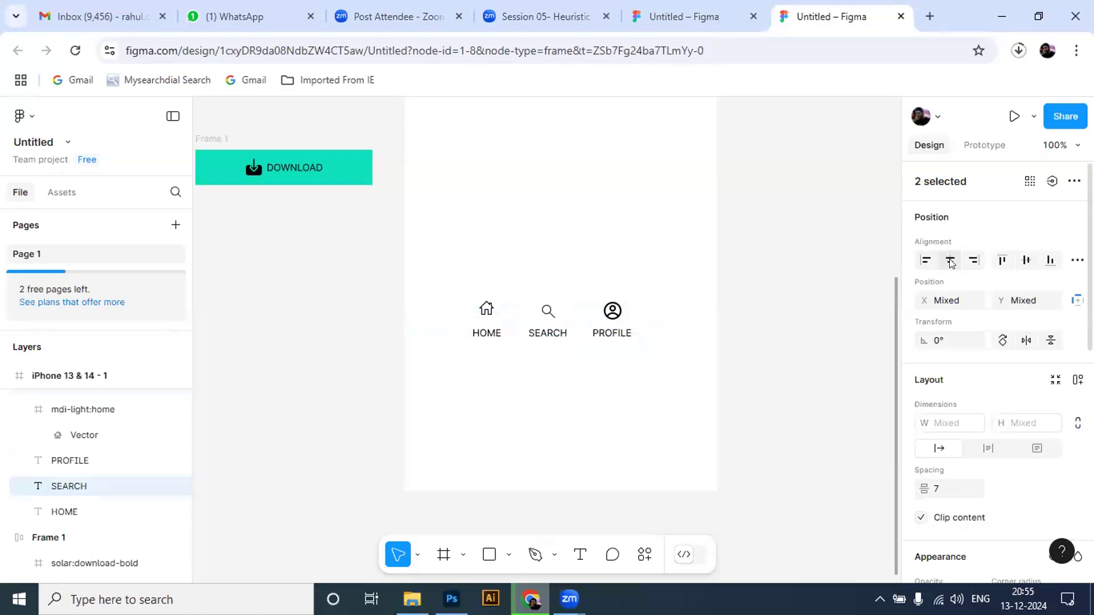
{"action": "left_click", "coordinate": [937, 487]}
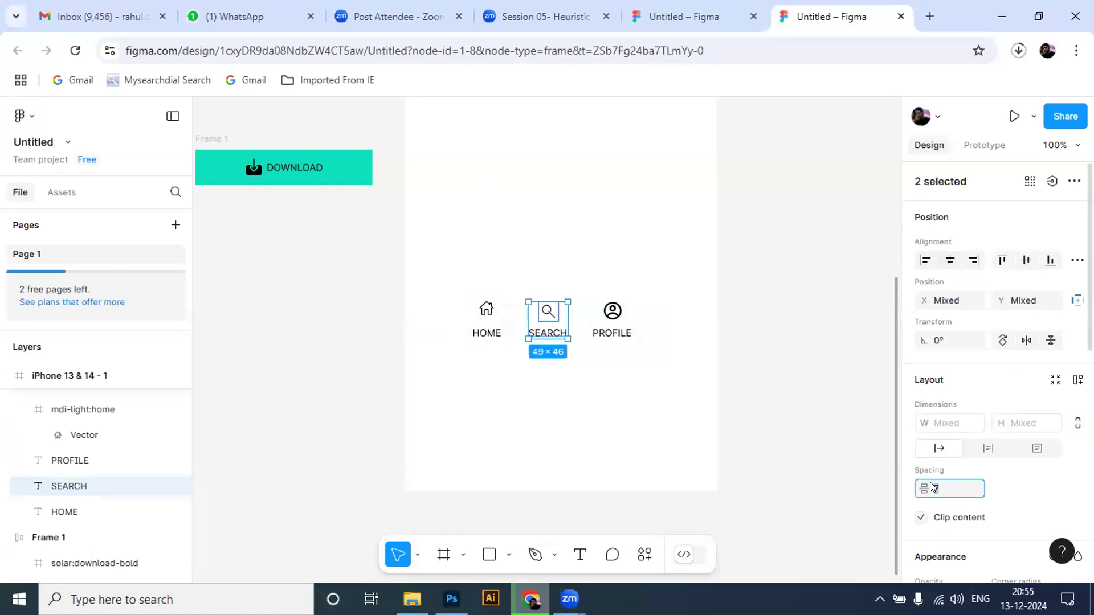
{"action": "type", "text": "4"}
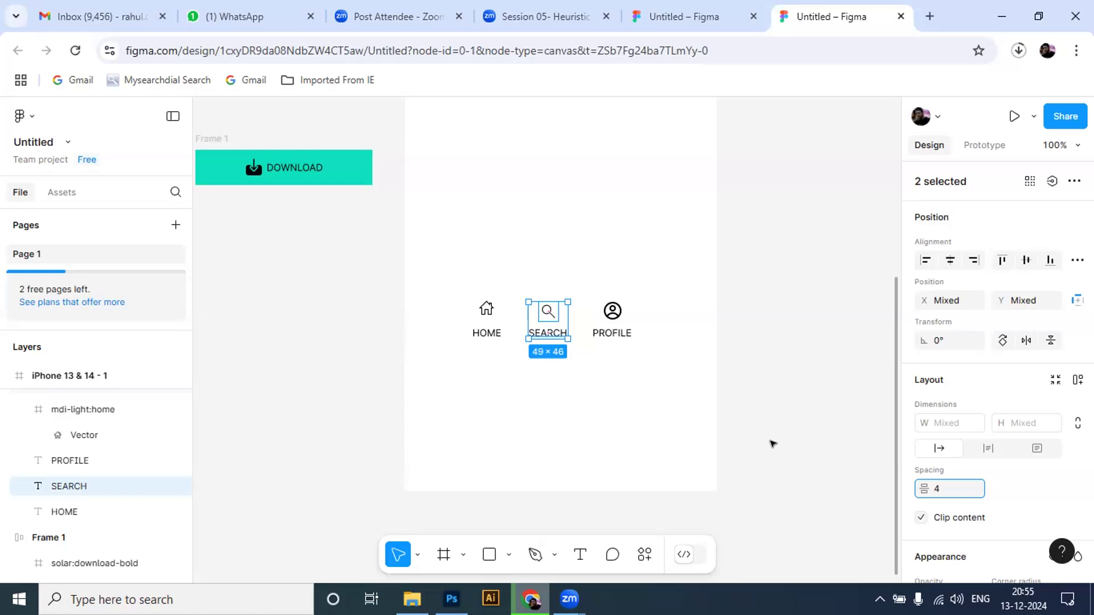
{"action": "left_click", "coordinate": [772, 444]}
Set the spacing between the profile icon and PROFILE label to 4 and align their horizontal centres, undoing any vertical-centre alignment.
{"action": "left_click", "coordinate": [621, 331], "text": "shift"}
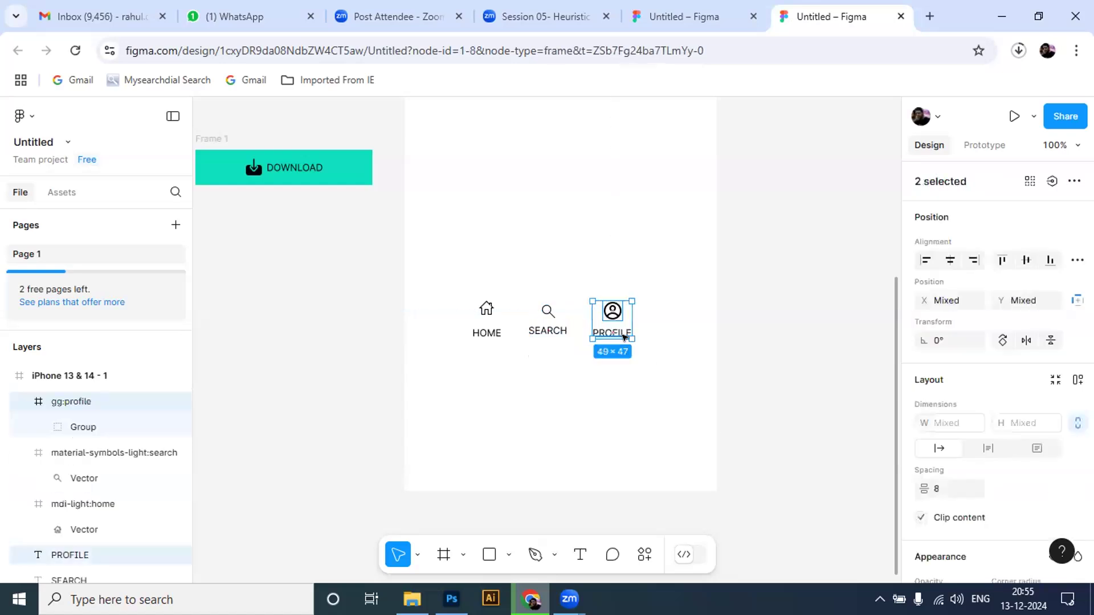
{"action": "left_click", "coordinate": [943, 491]}
{"action": "type", "text": "4"}
{"action": "key", "text": "Return"}
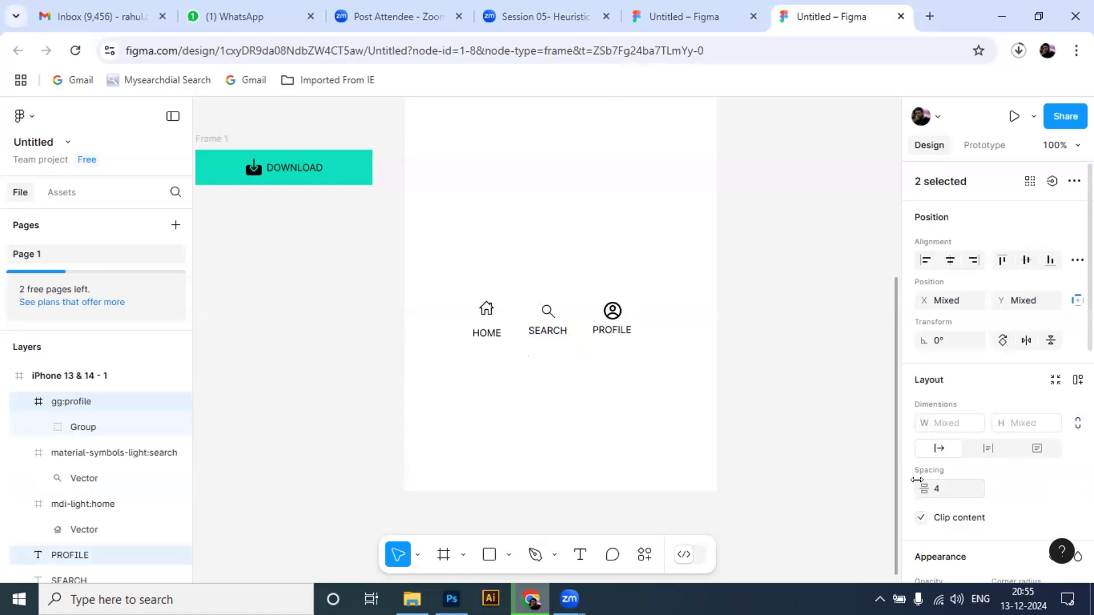
{"action": "left_click", "coordinate": [950, 260]}
{"action": "left_click", "coordinate": [1026, 260]}
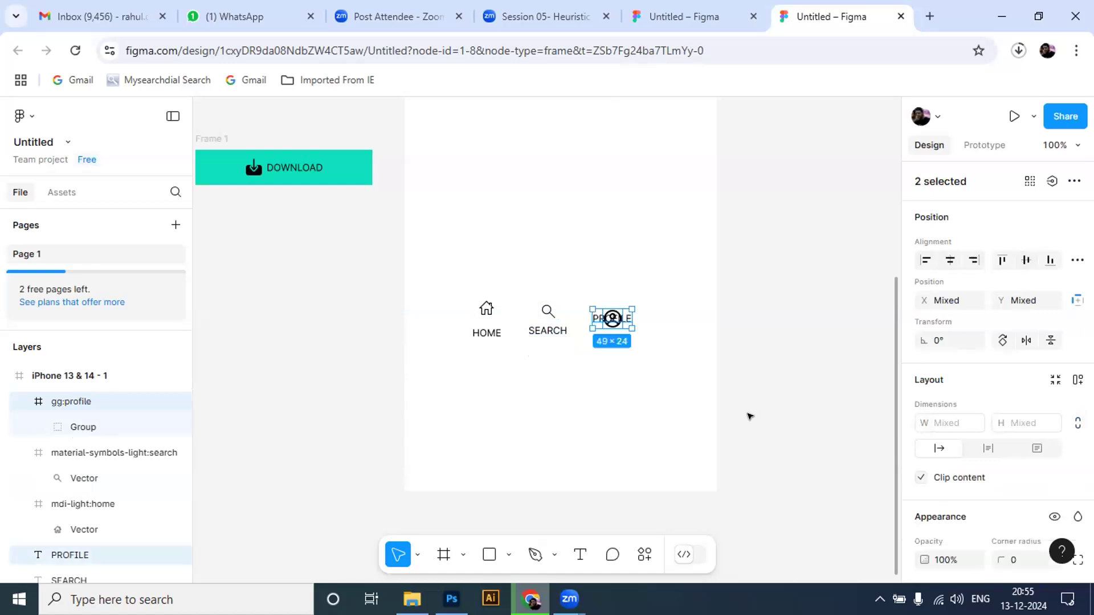
{"action": "key", "text": "ctrl+z"}
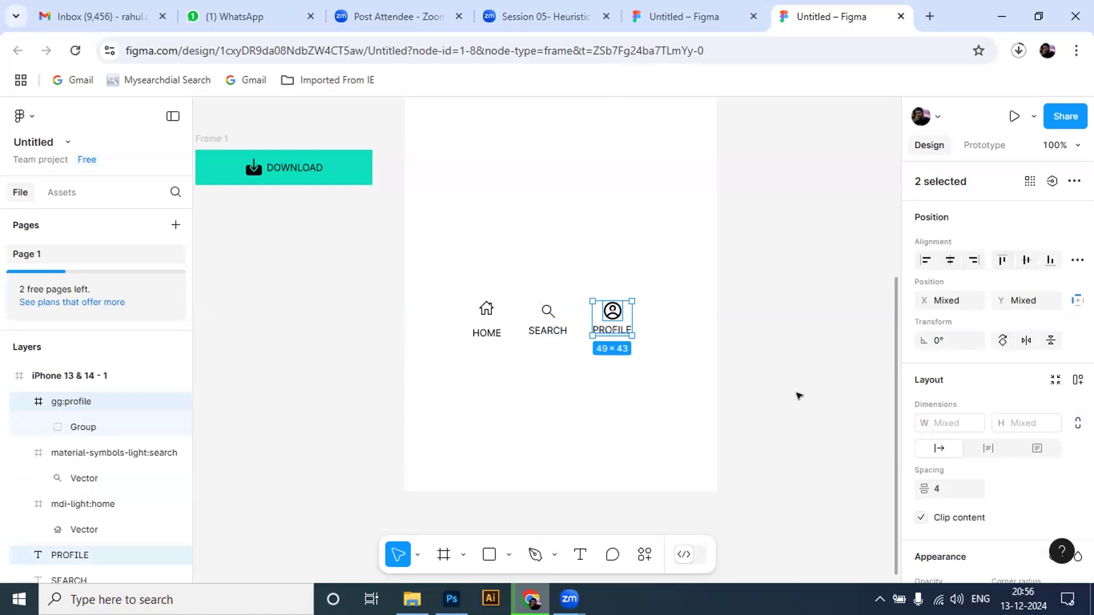
Set the vertical spacing between the home icon and HOME label to 4.
{"action": "left_click", "coordinate": [487, 310]}
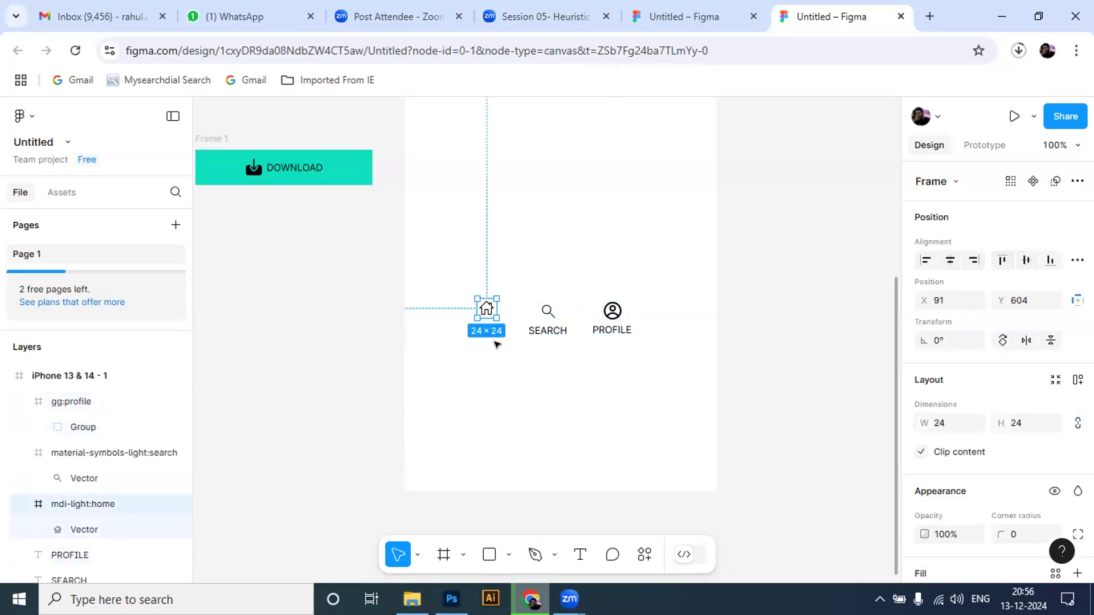
{"action": "left_click", "coordinate": [498, 344]}
{"action": "left_click", "coordinate": [493, 333]}
{"action": "left_click", "coordinate": [489, 313], "text": "shift"}
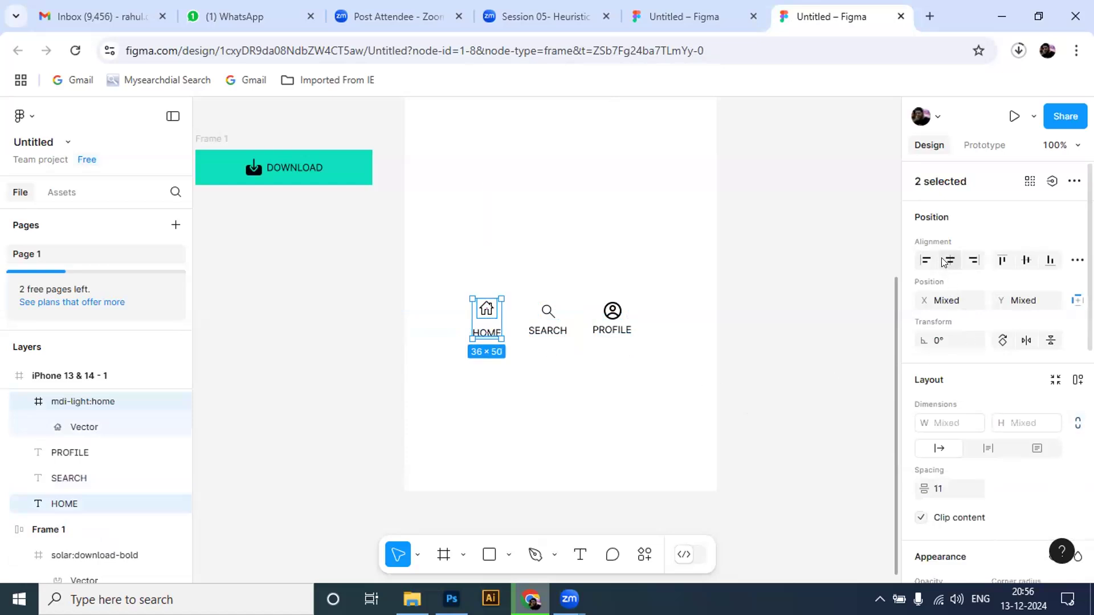
{"action": "type", "text": "4"}
{"action": "key", "text": "Return"}
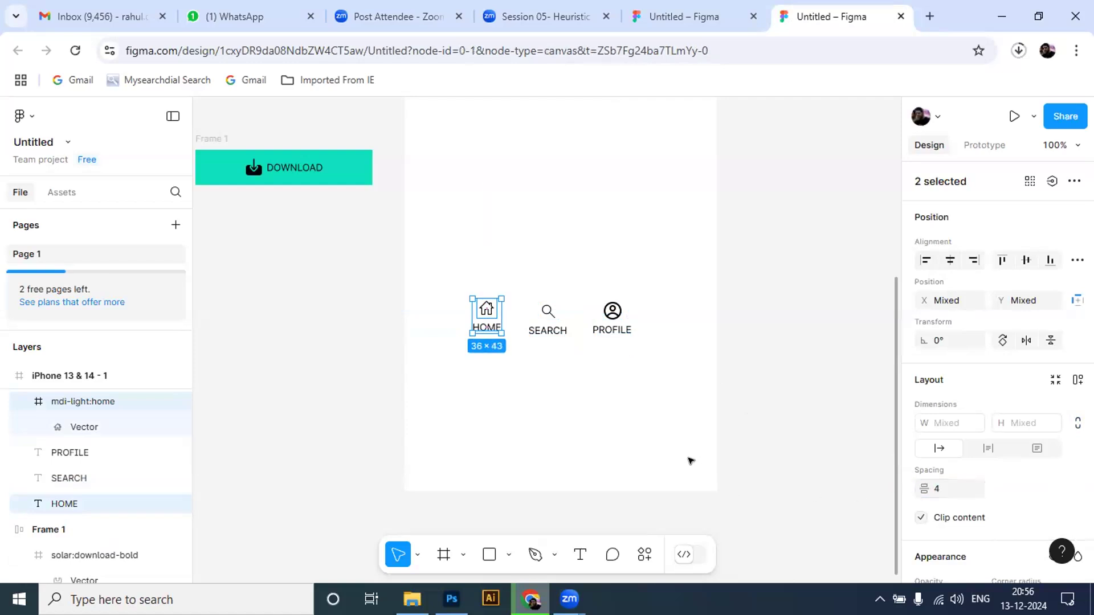
{"action": "left_click", "coordinate": [691, 460]}
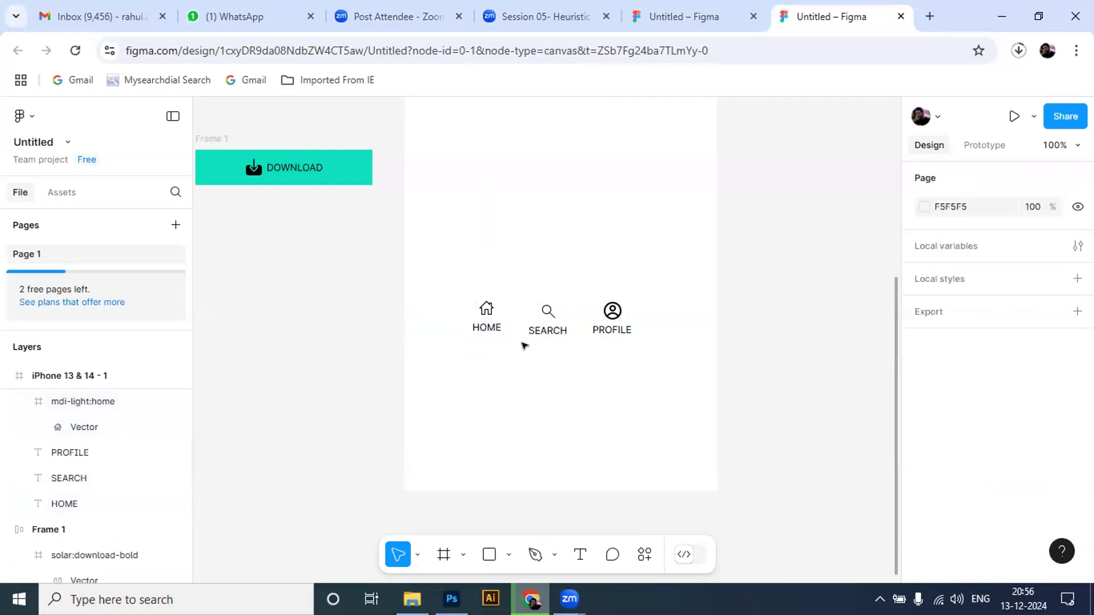
Check the icon-to-label spacing of the SEARCH and PROFILE pairs and examine the whole navigation row as one selection.
{"action": "left_click", "coordinate": [547, 329]}
{"action": "left_click", "coordinate": [547, 310], "text": "shift"}
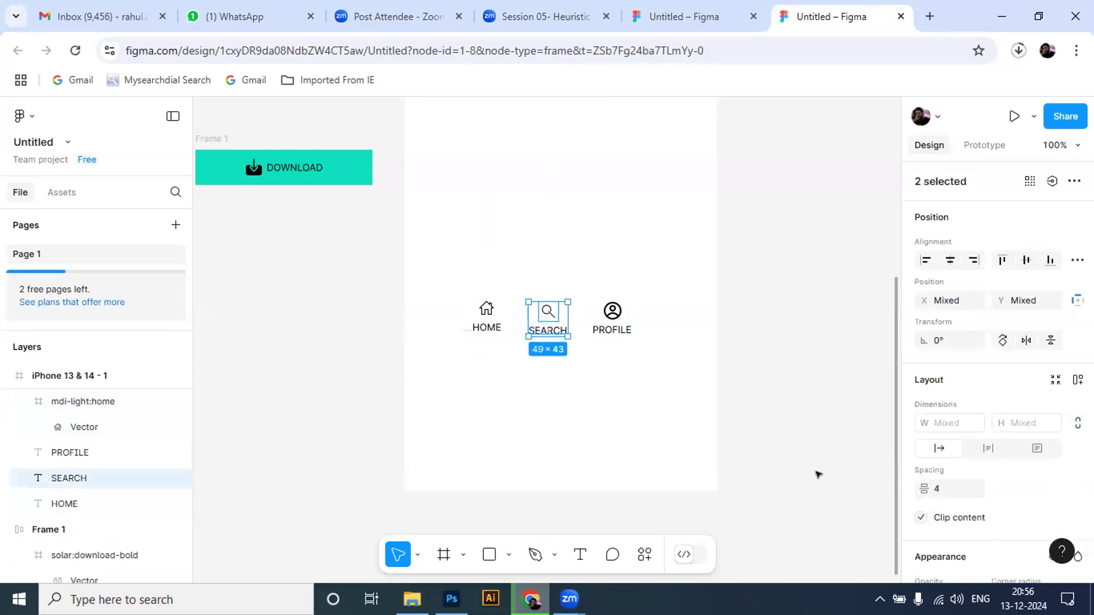
{"action": "left_click_drag", "start_coordinate": [594, 288], "coordinate": [645, 337]}
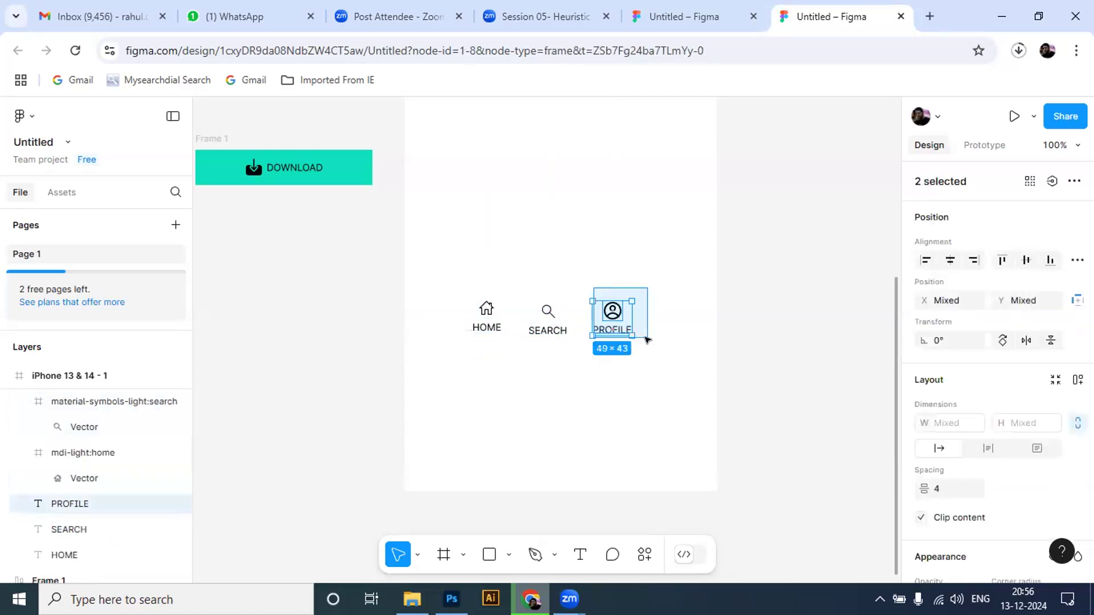
{"action": "left_click", "coordinate": [773, 454]}
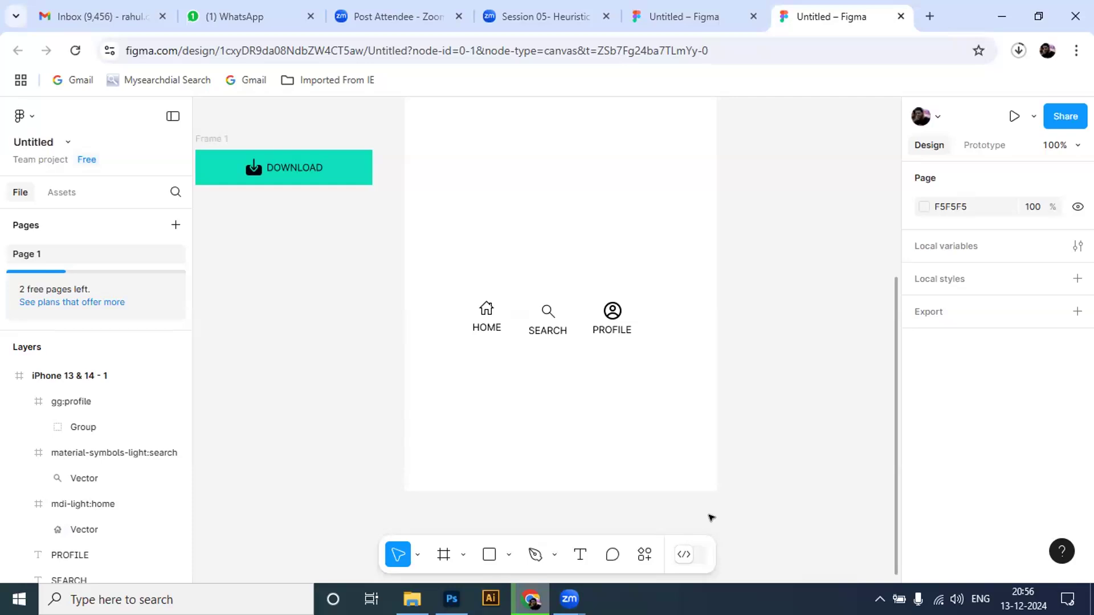
{"action": "left_click_drag", "start_coordinate": [444, 292], "coordinate": [658, 342]}
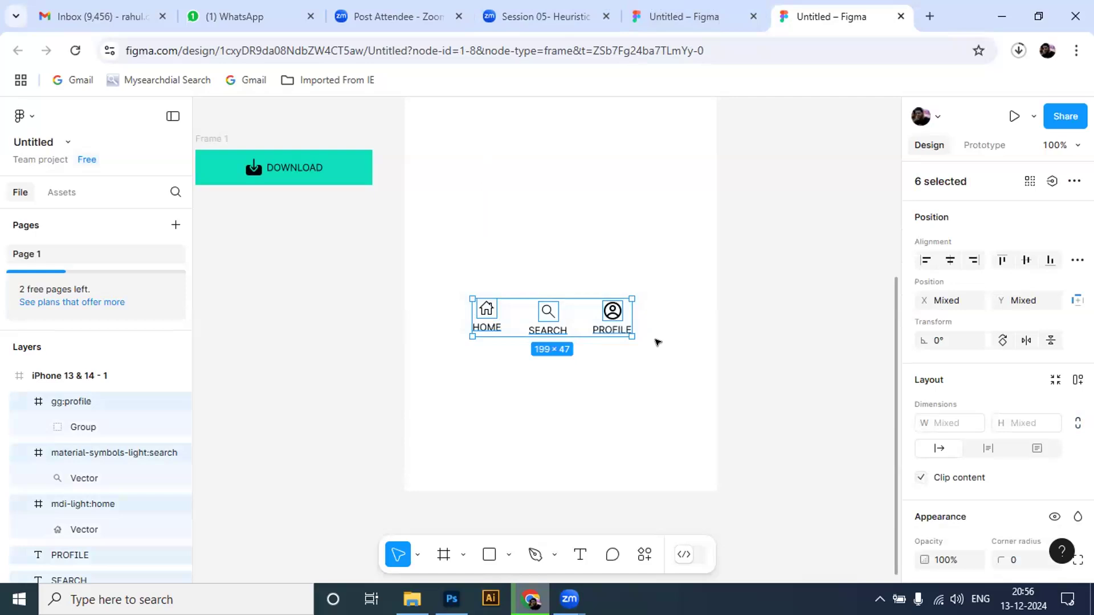
{"action": "left_click", "coordinate": [659, 350]}
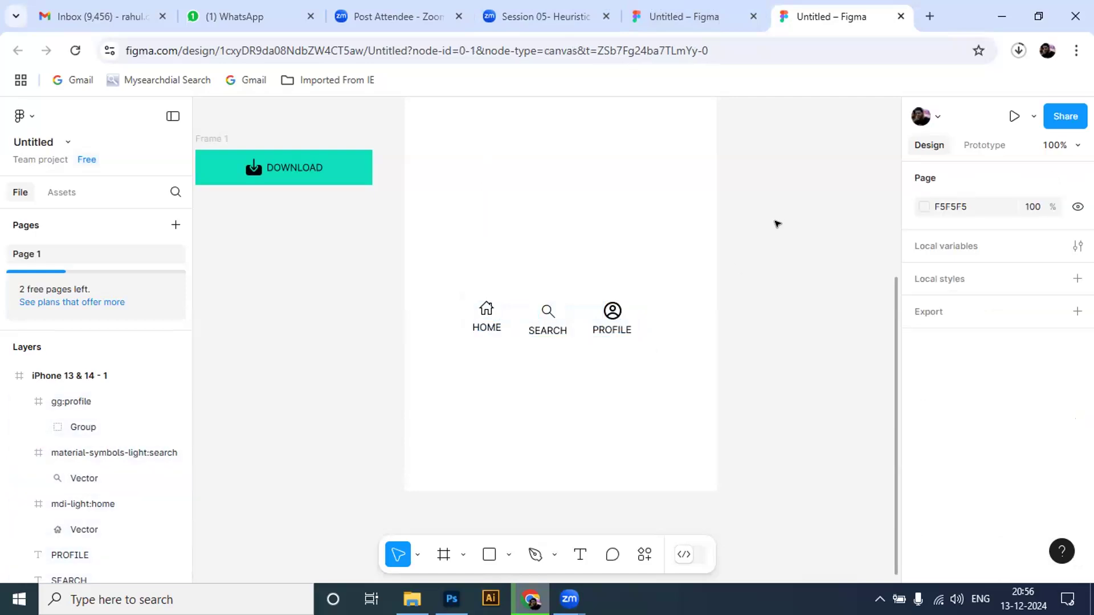
{"action": "left_click_drag", "start_coordinate": [427, 268], "coordinate": [677, 346]}
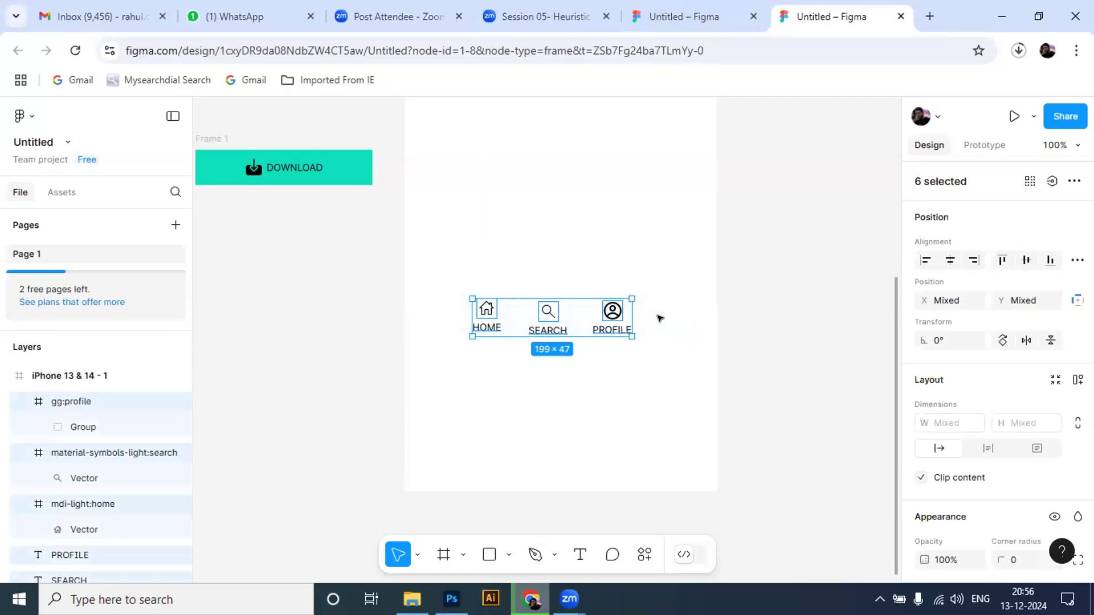
{"action": "left_click", "coordinate": [518, 320]}
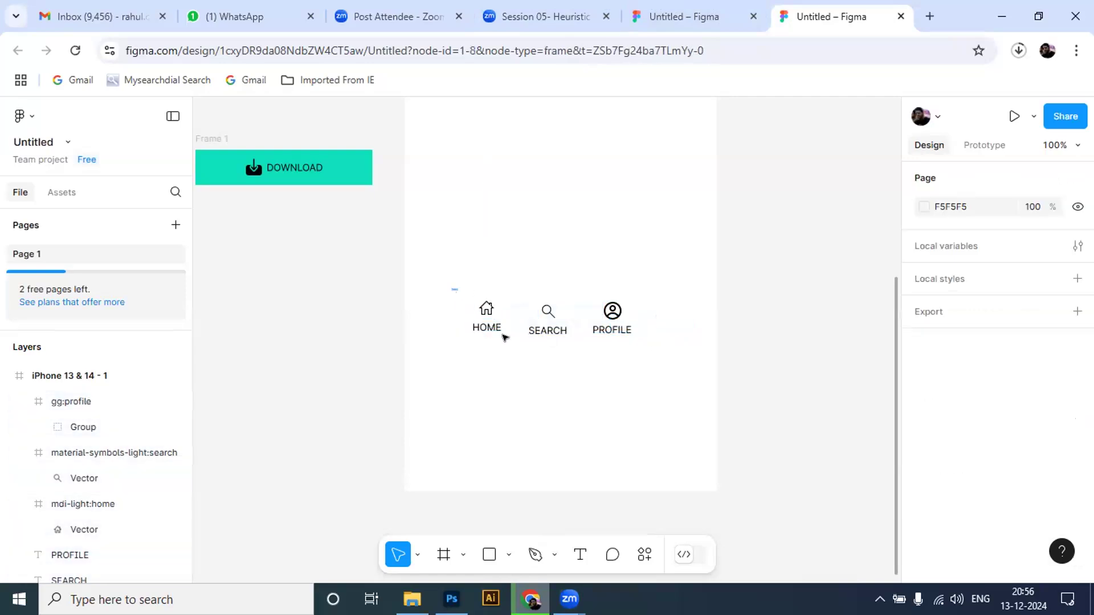
Add auto layout separately to the HOME, SEARCH and PROFILE icon-and-label pairs.
{"action": "left_click_drag", "start_coordinate": [505, 338], "coordinate": [456, 292]}
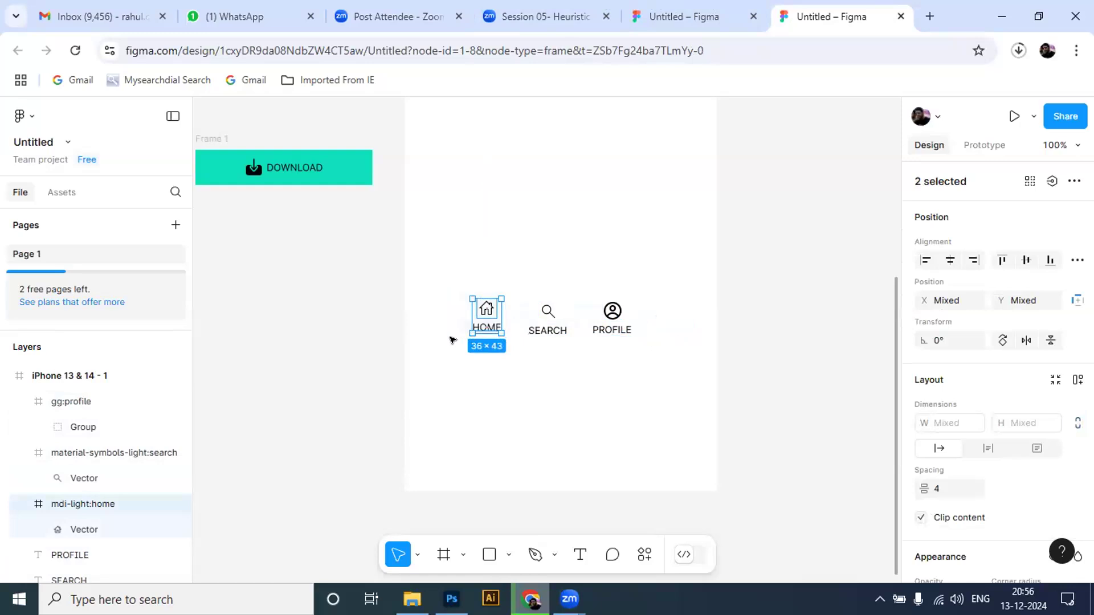
{"action": "right_click", "coordinate": [483, 315]}
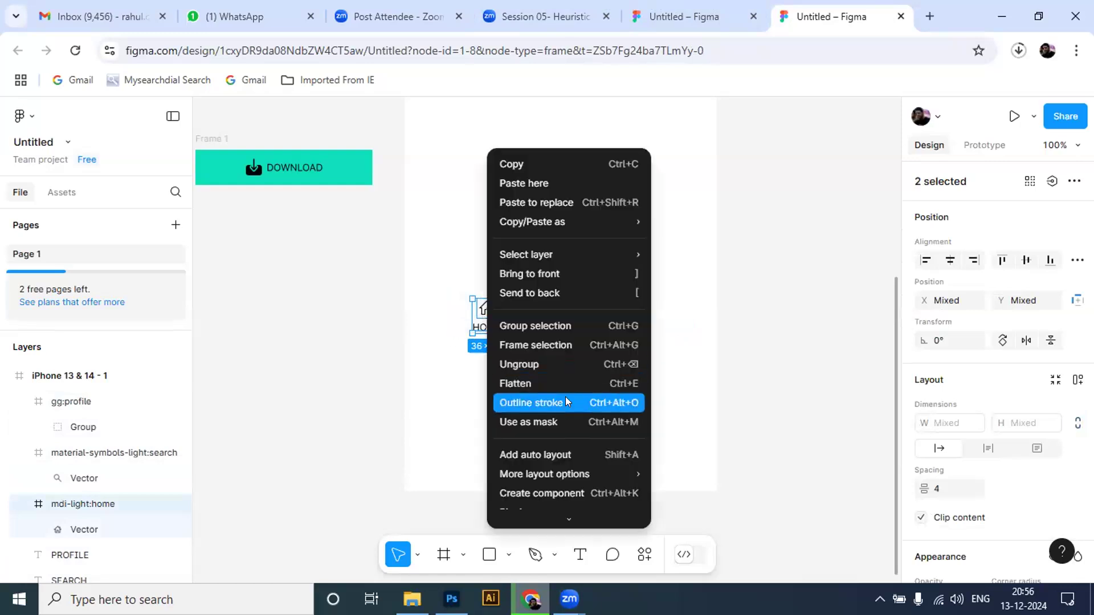
{"action": "left_click", "coordinate": [606, 450]}
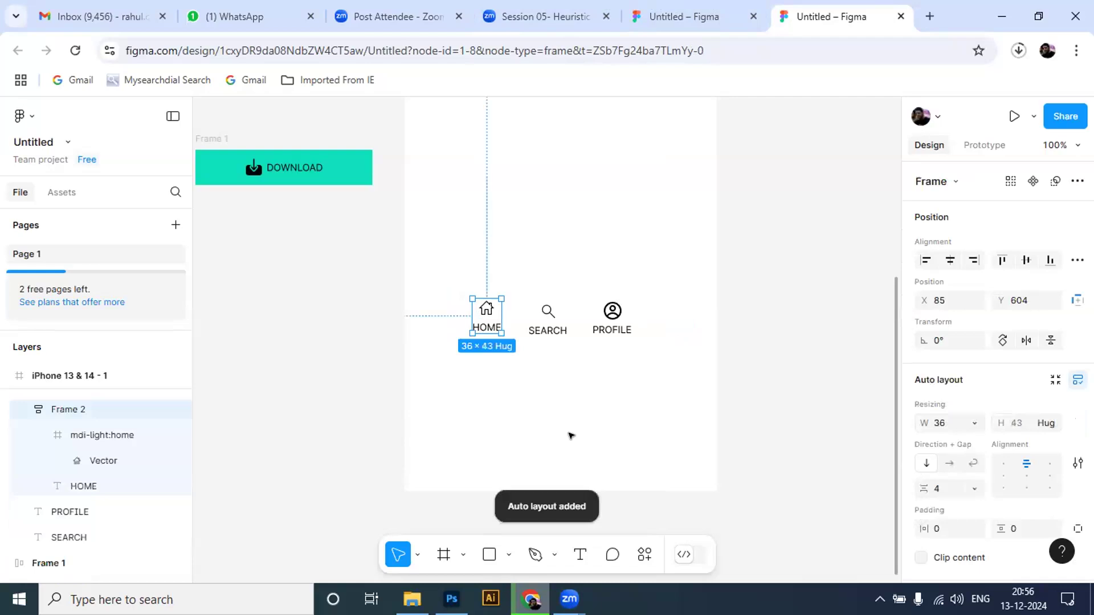
{"action": "left_click_drag", "start_coordinate": [520, 281], "coordinate": [562, 335]}
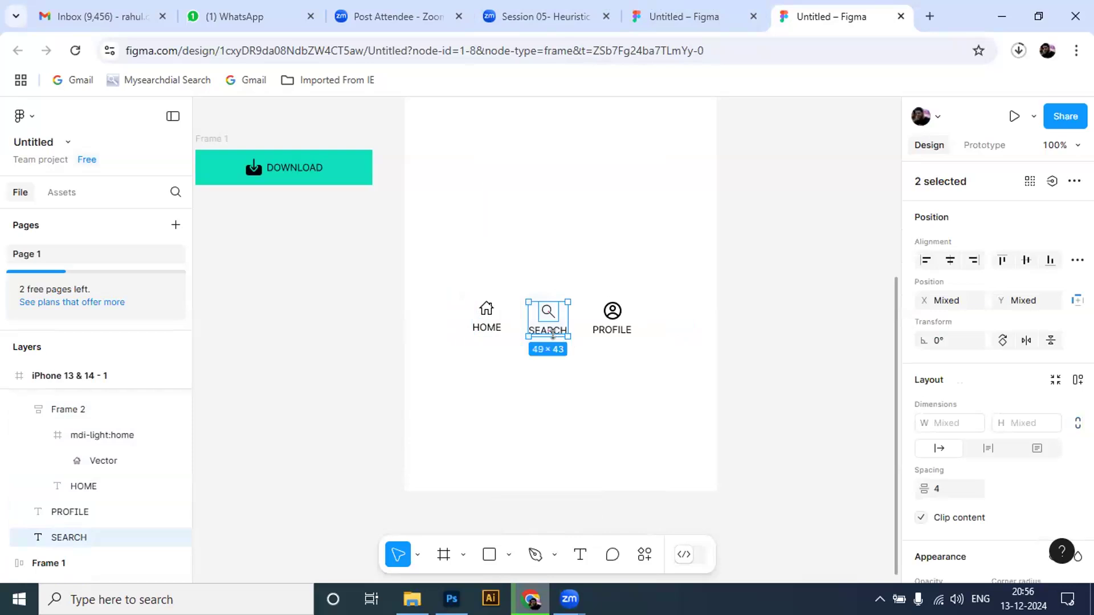
{"action": "key", "text": "shift+a"}
{"action": "left_click", "coordinate": [639, 333]}
{"action": "left_click_drag", "start_coordinate": [590, 298], "coordinate": [632, 330]}
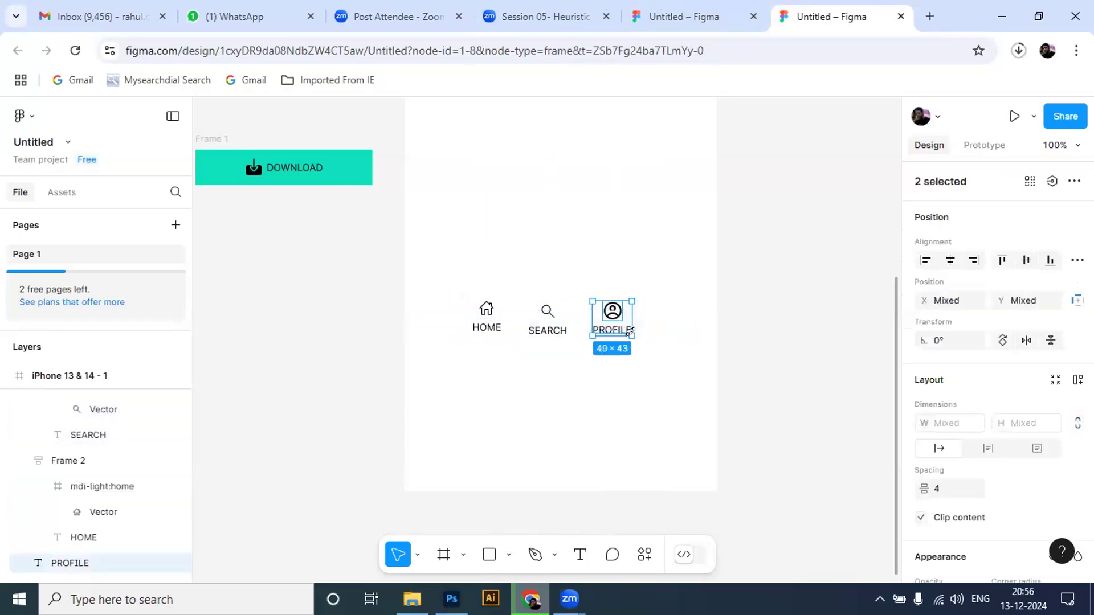
{"action": "key", "text": "shift+a"}
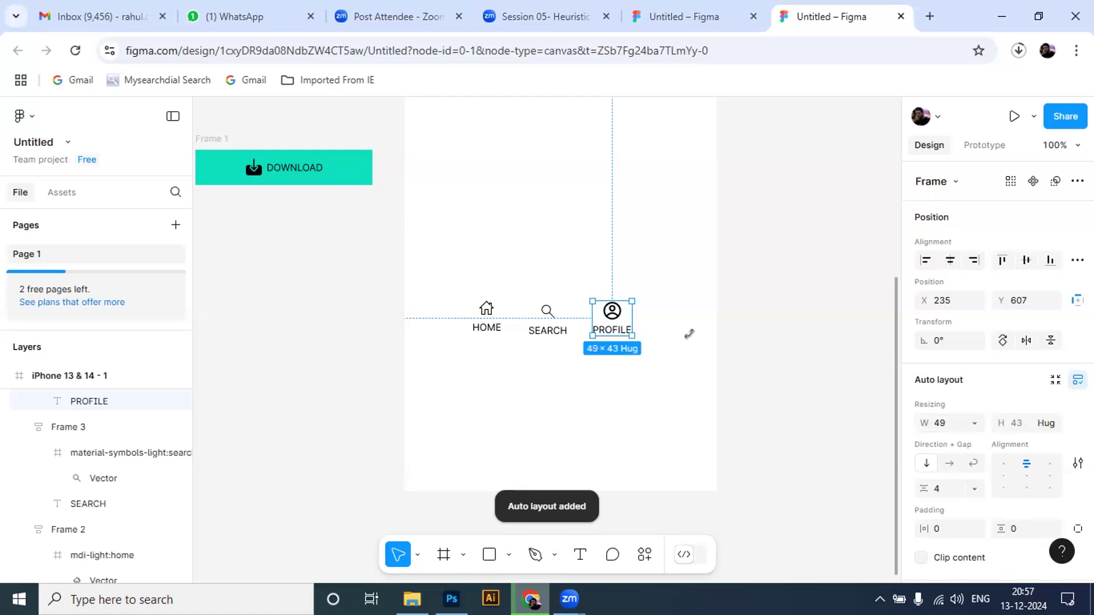
Combine the HOME, SEARCH and PROFILE frames into one horizontal auto layout row.
{"action": "left_click", "coordinate": [690, 334]}
{"action": "left_click_drag", "start_coordinate": [449, 289], "coordinate": [636, 349]}
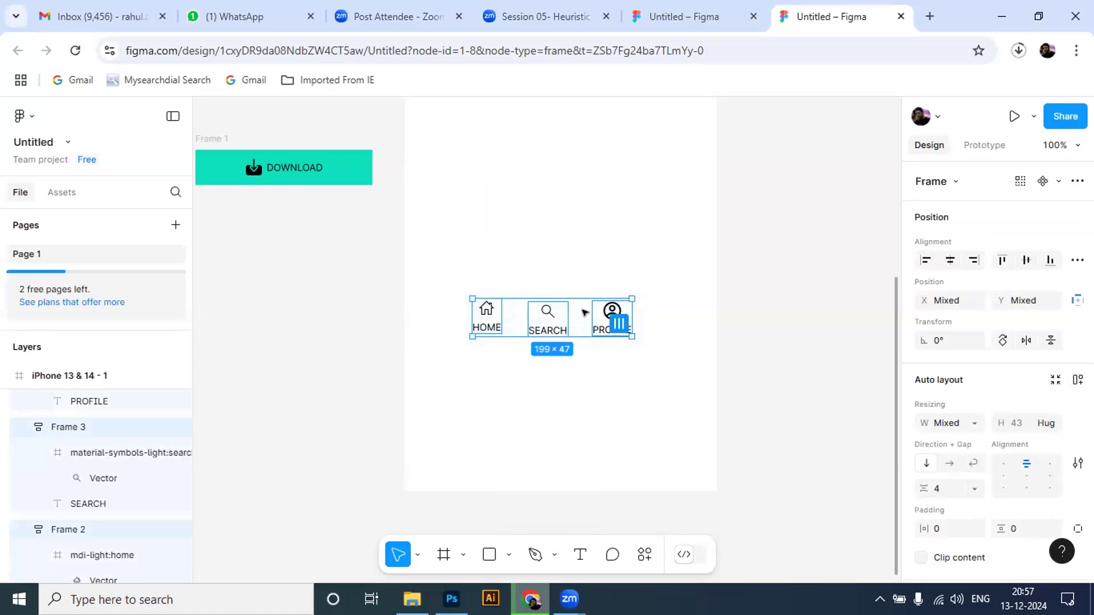
{"action": "key", "text": "shift+a"}
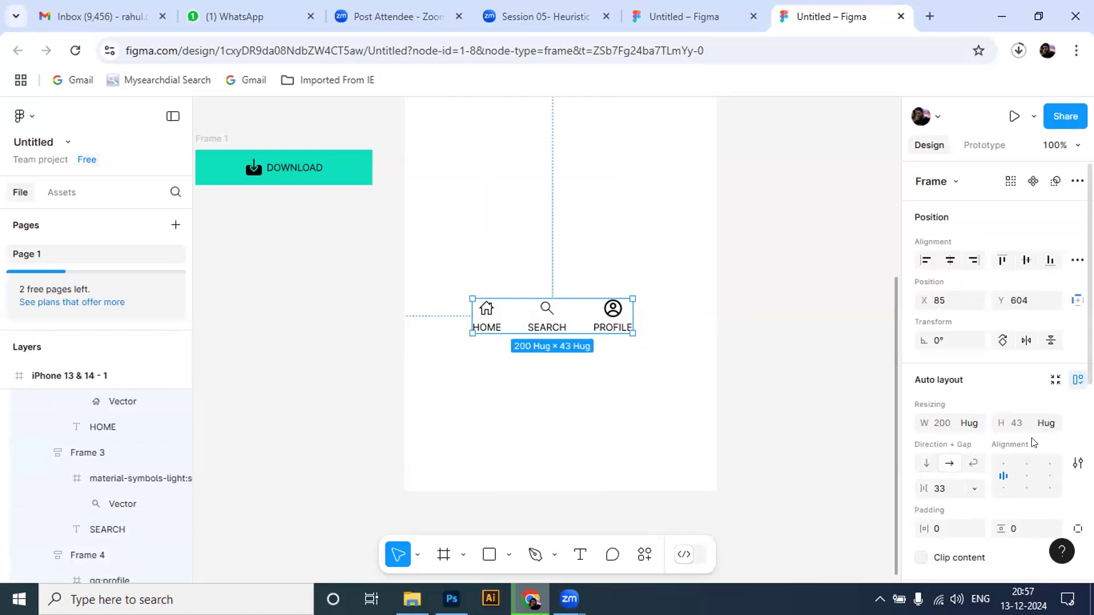
Add a cyan 1CDDEB fill to the navigation row frame.
{"action": "scroll", "coordinate": [997, 371], "scroll_direction": "down", "scroll_amount": 1}
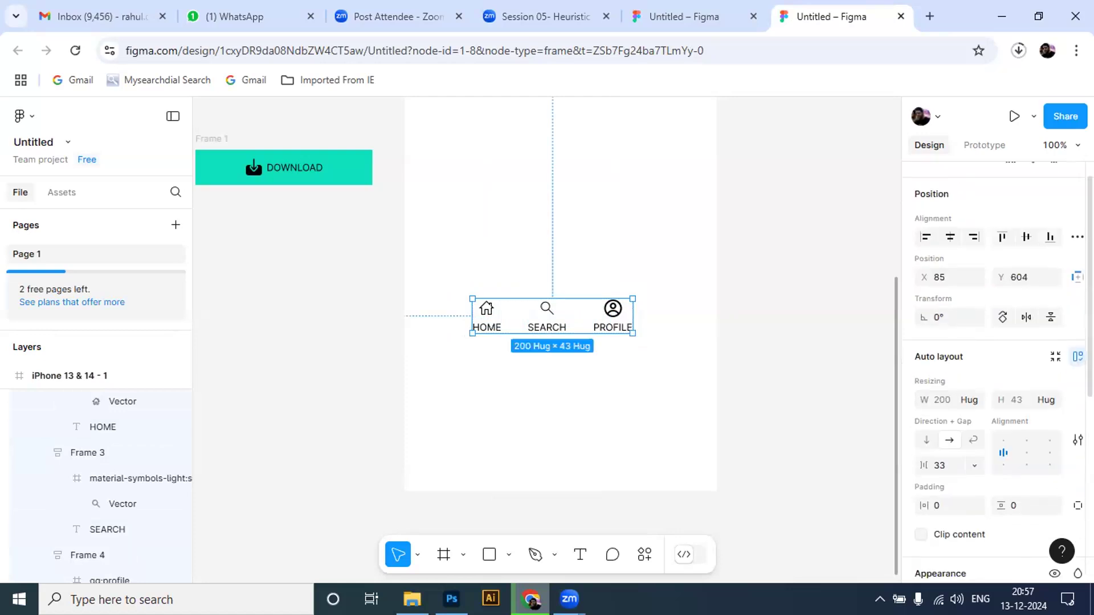
{"action": "scroll", "coordinate": [998, 370], "scroll_direction": "down", "scroll_amount": 5}
{"action": "scroll", "coordinate": [997, 365], "scroll_direction": "down", "scroll_amount": 2}
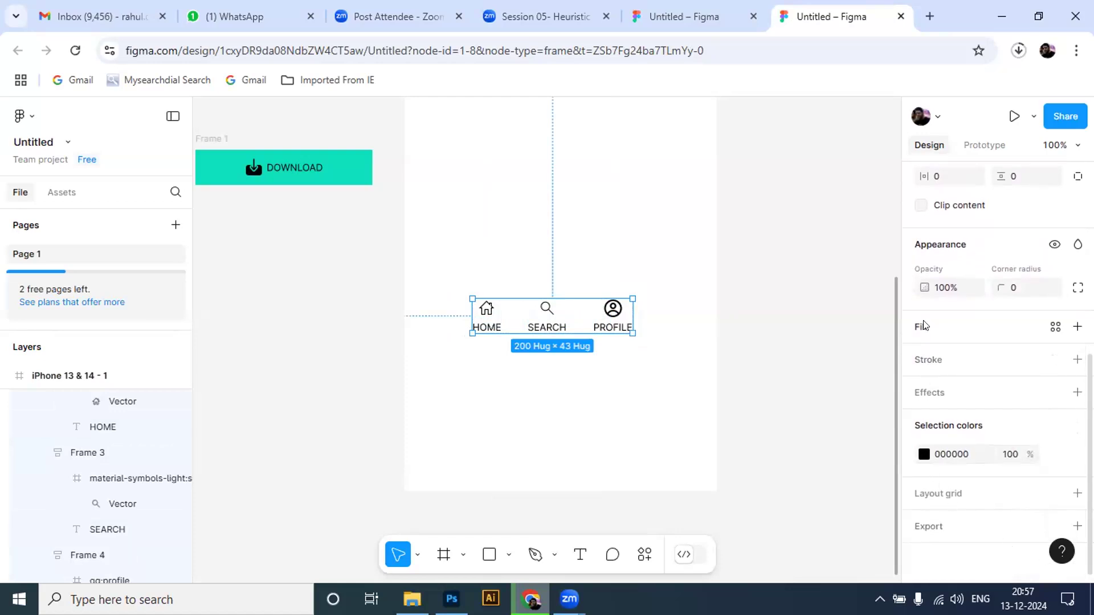
{"action": "left_click", "coordinate": [1078, 327]}
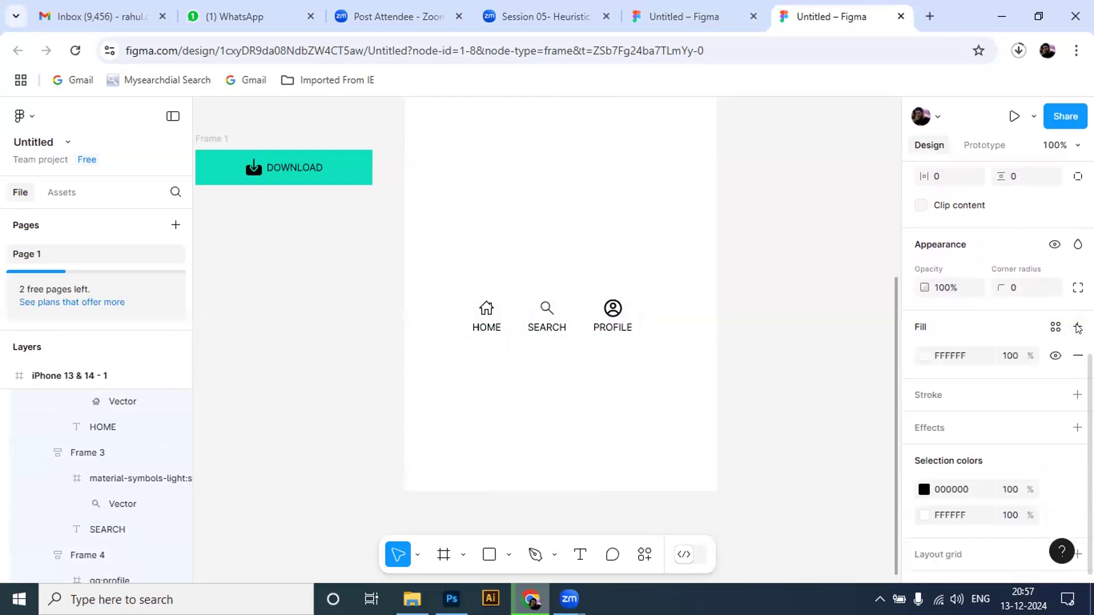
{"action": "left_click", "coordinate": [924, 356]}
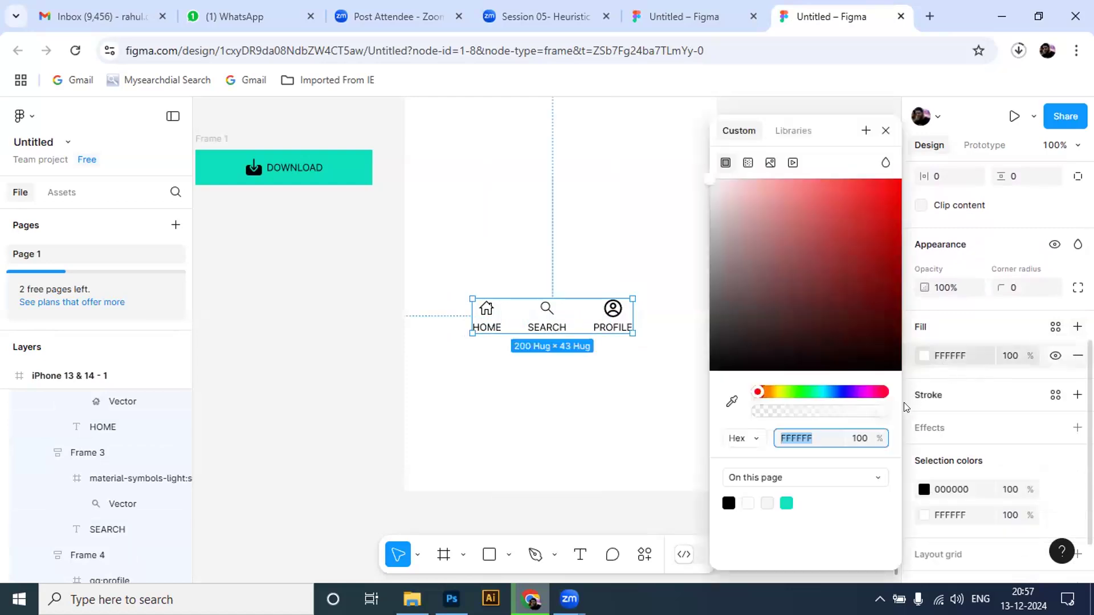
{"action": "left_click", "coordinate": [813, 392]}
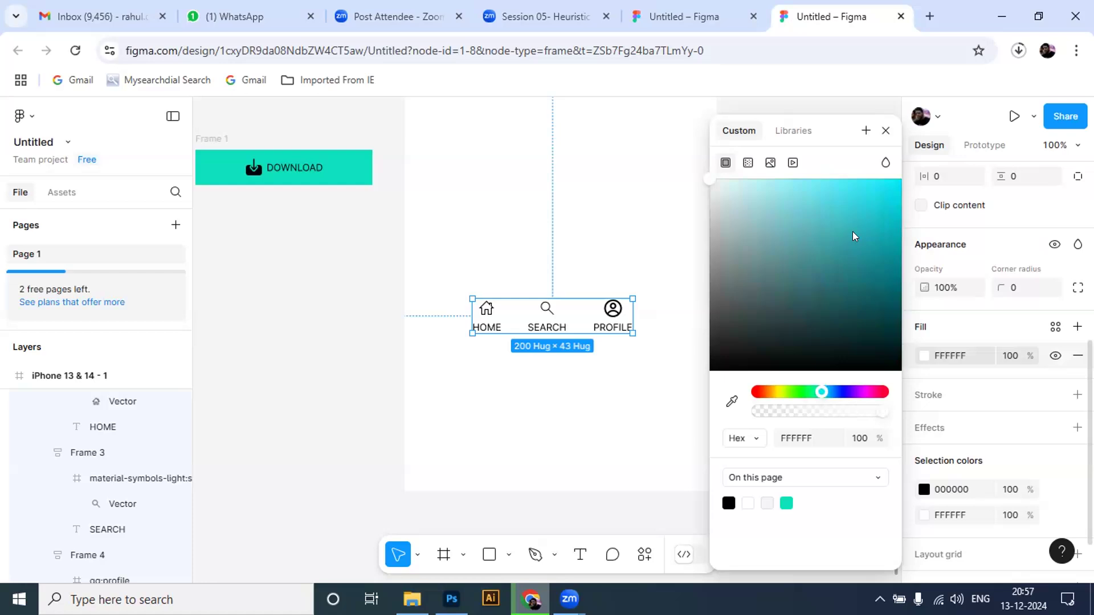
{"action": "left_click", "coordinate": [878, 195]}
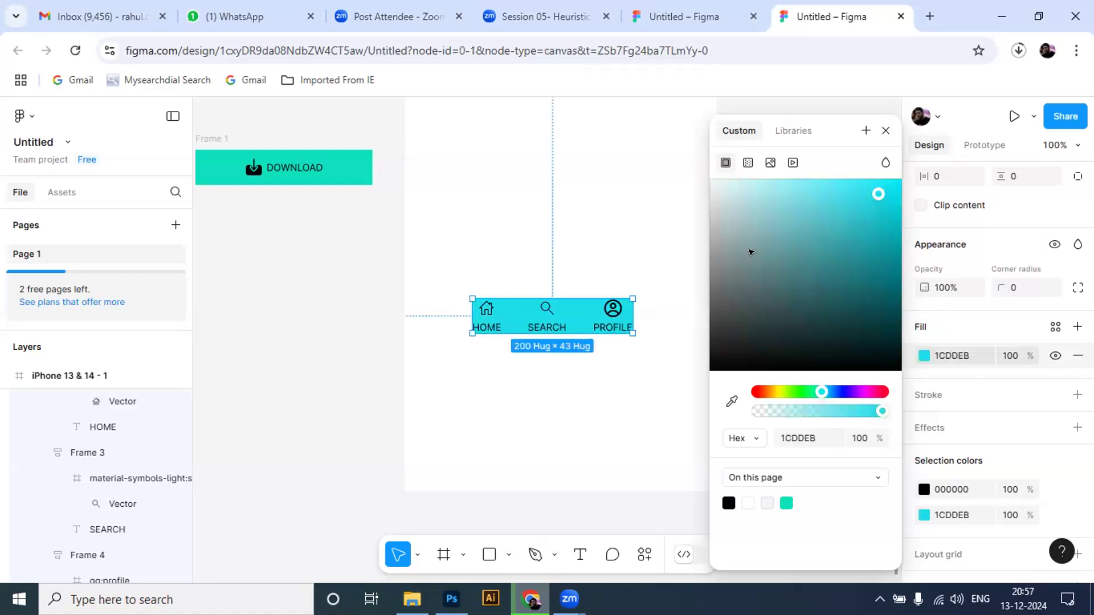
{"action": "left_click", "coordinate": [800, 370]}
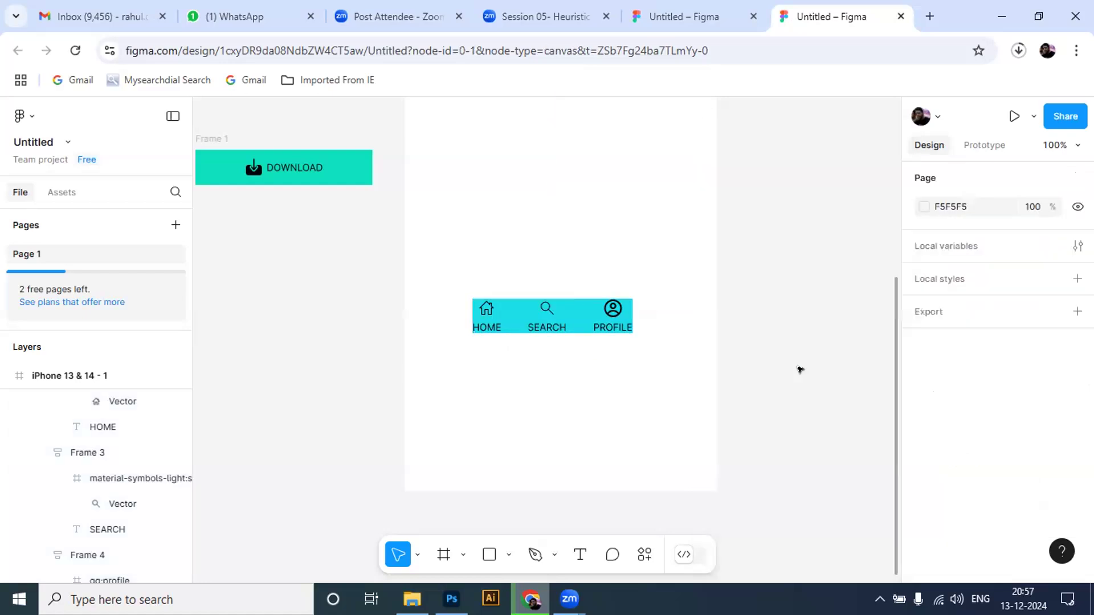
Align the navigation row's contents to bottom centre and set its horizontal padding to 12.
{"action": "left_click_drag", "start_coordinate": [676, 286], "coordinate": [442, 351]}
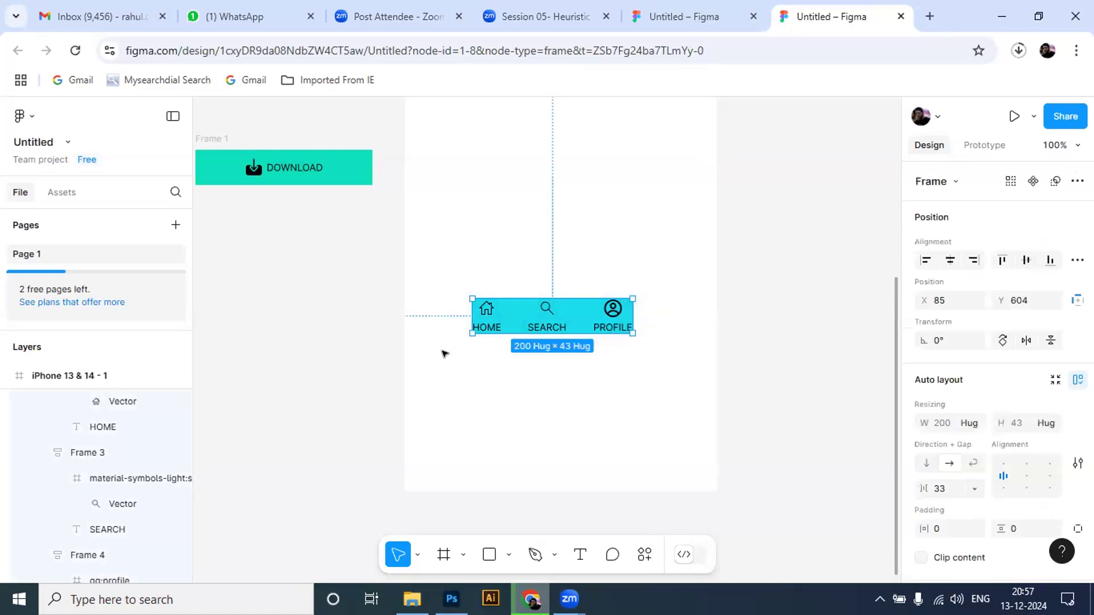
{"action": "scroll", "coordinate": [994, 370], "scroll_direction": "down", "scroll_amount": 2}
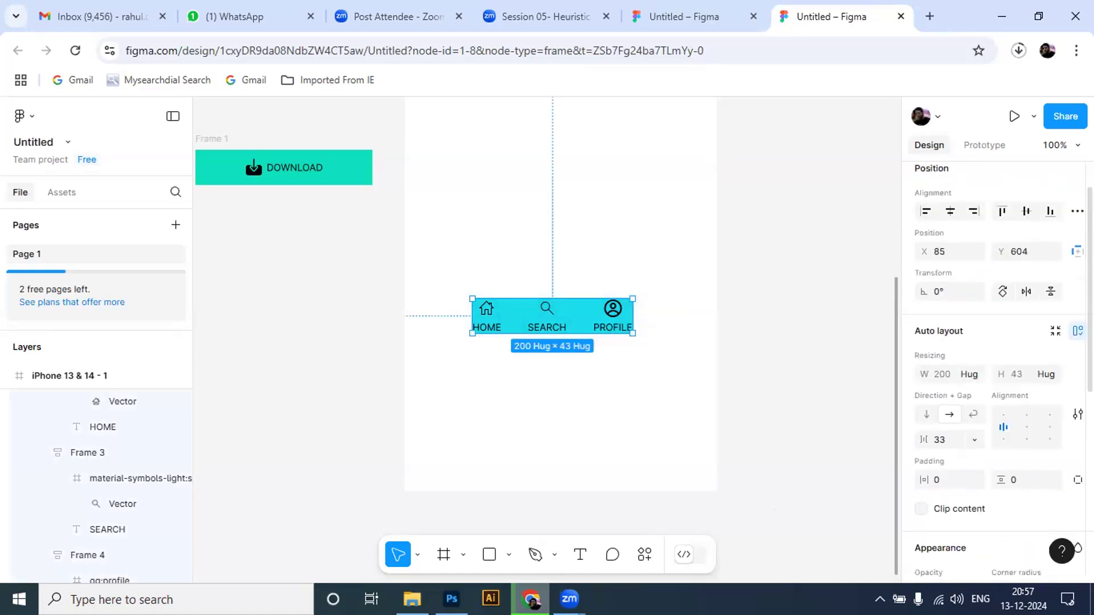
{"action": "scroll", "coordinate": [995, 370], "scroll_direction": "up", "scroll_amount": 2}
{"action": "scroll", "coordinate": [995, 371], "scroll_direction": "down", "scroll_amount": 1}
{"action": "scroll", "coordinate": [994, 370], "scroll_direction": "down", "scroll_amount": 3}
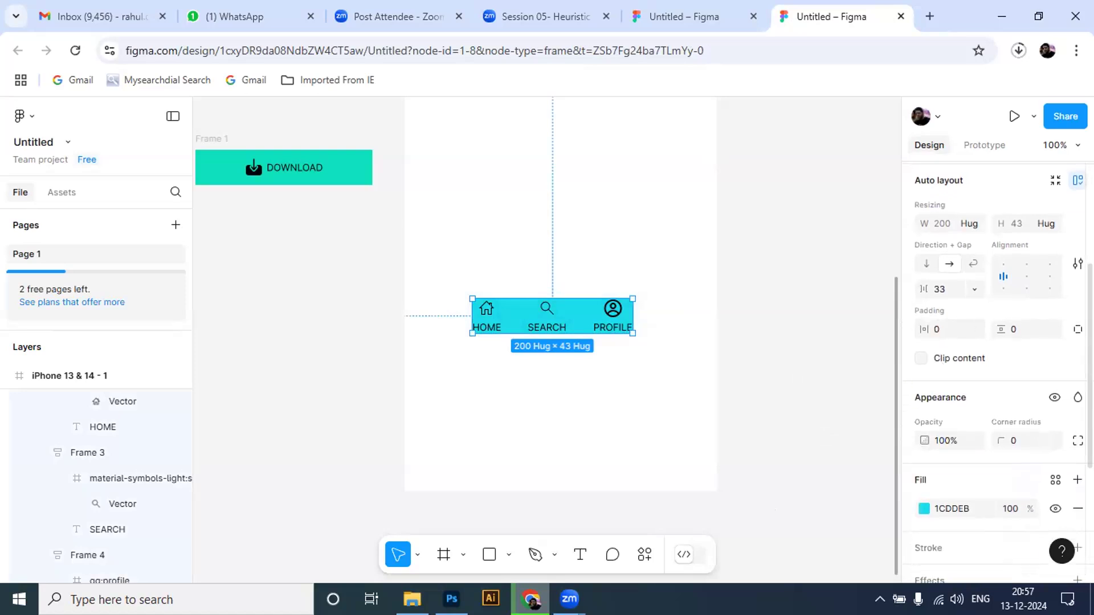
{"action": "scroll", "coordinate": [995, 371], "scroll_direction": "up", "scroll_amount": 3}
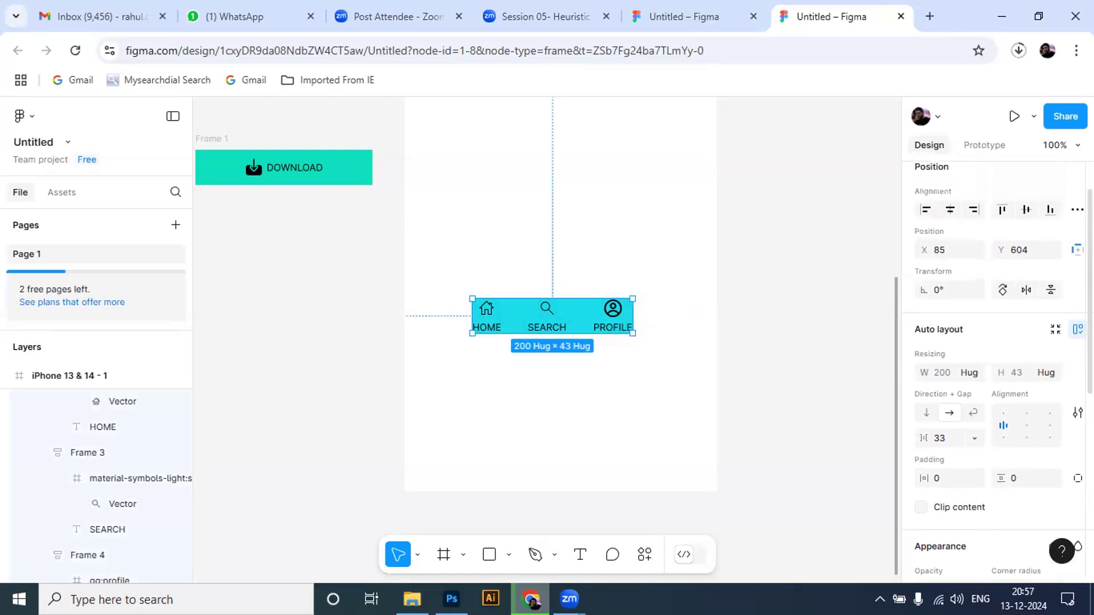
{"action": "scroll", "coordinate": [995, 370], "scroll_direction": "down", "scroll_amount": 2}
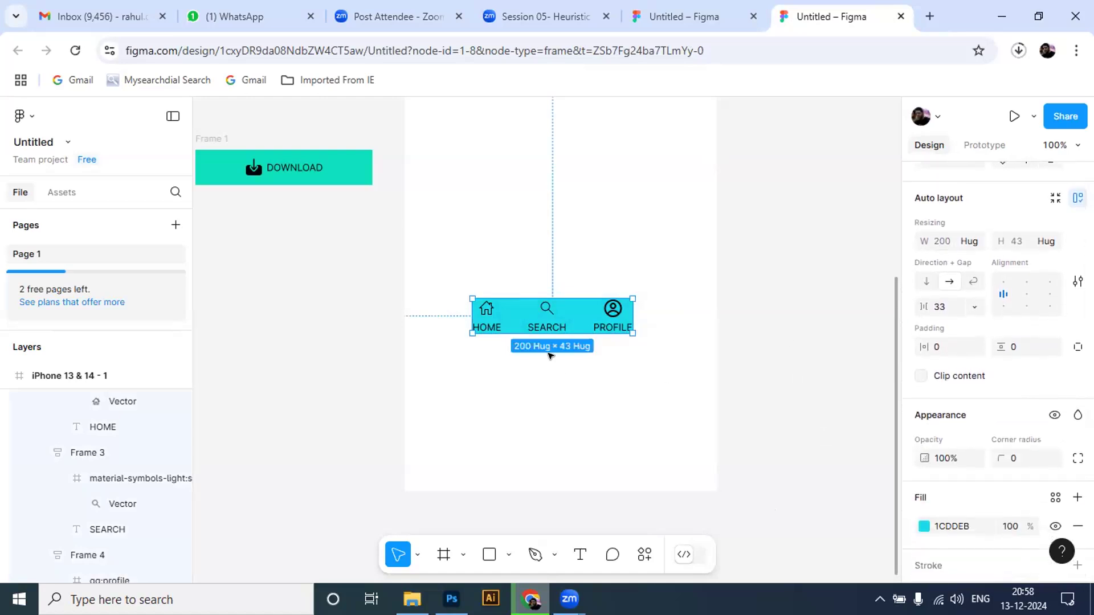
{"action": "scroll", "coordinate": [1019, 367], "scroll_direction": "up", "scroll_amount": 2}
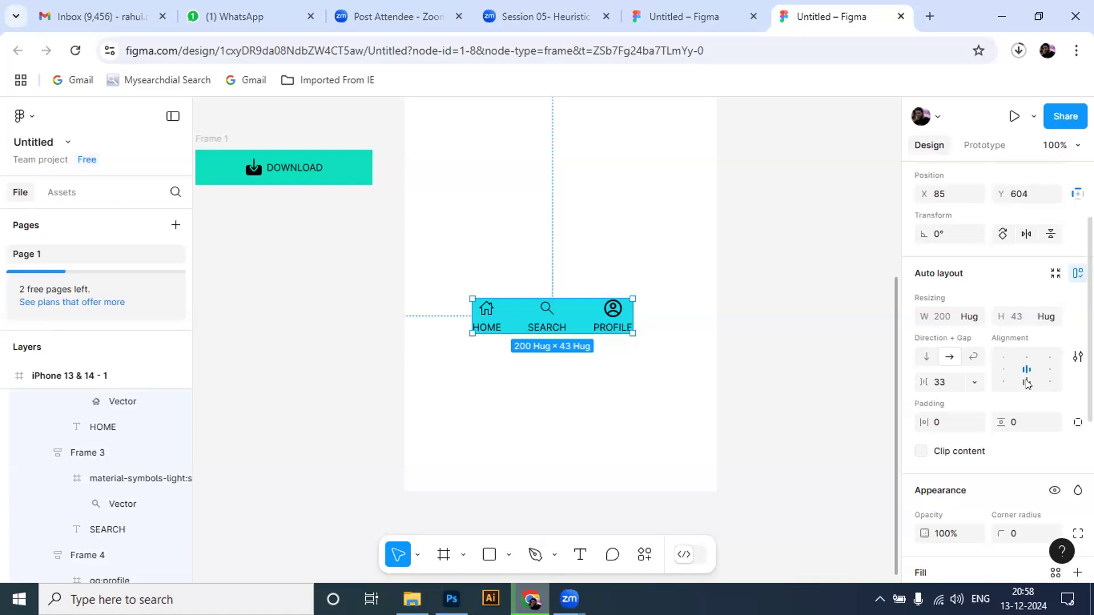
{"action": "left_click", "coordinate": [1027, 382]}
{"action": "left_click", "coordinate": [931, 422]}
{"action": "left_click", "coordinate": [813, 377]}
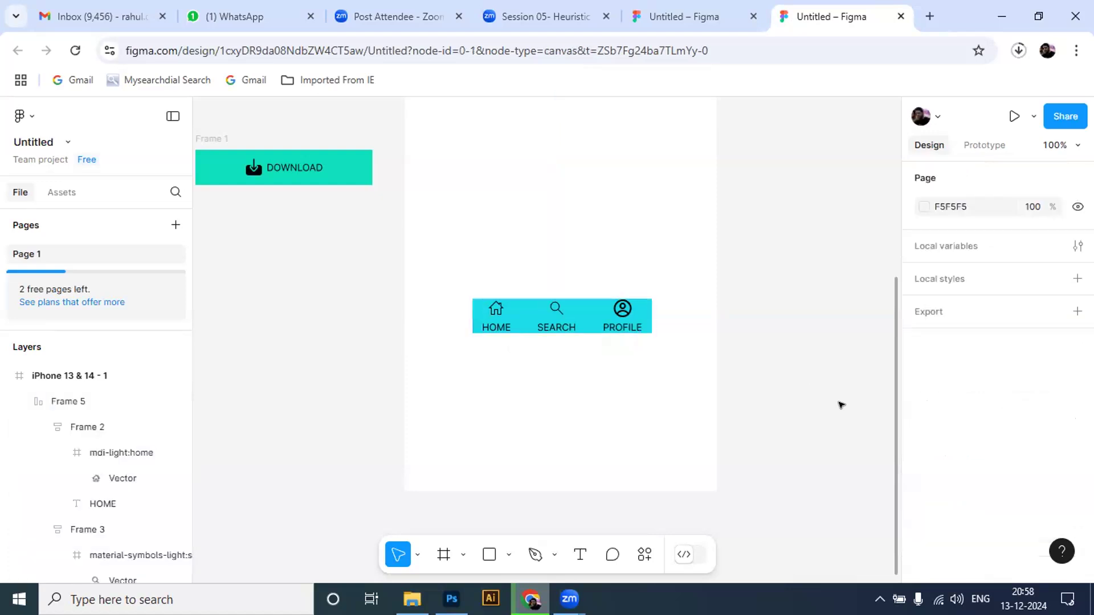
Set the navigation row's vertical padding to 12.
{"action": "left_click", "coordinate": [507, 298]}
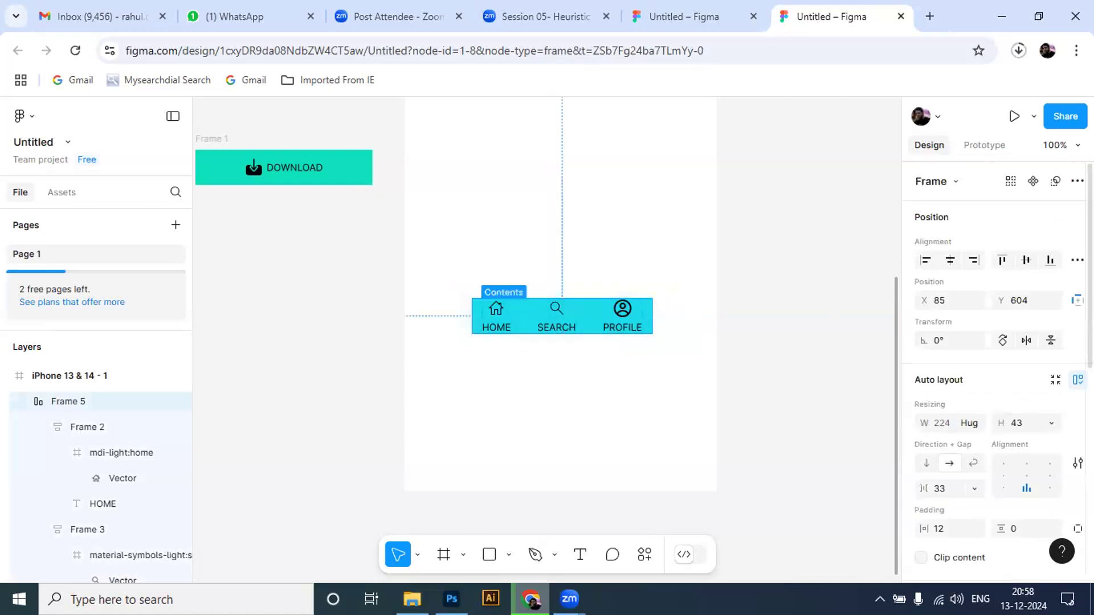
{"action": "scroll", "coordinate": [1070, 407], "scroll_direction": "down", "scroll_amount": 4}
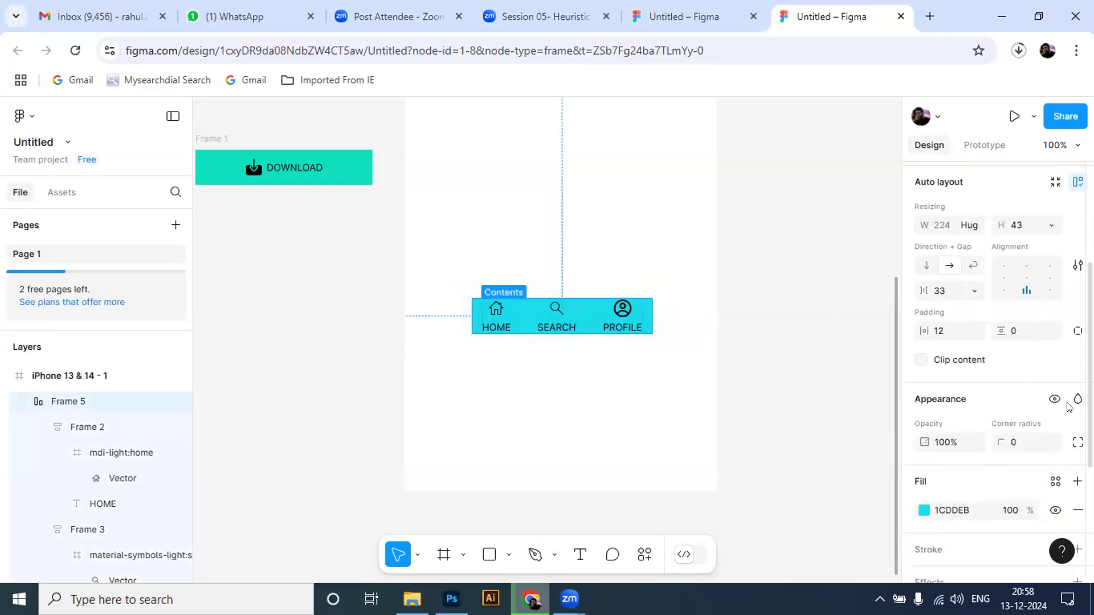
{"action": "left_click", "coordinate": [943, 331]}
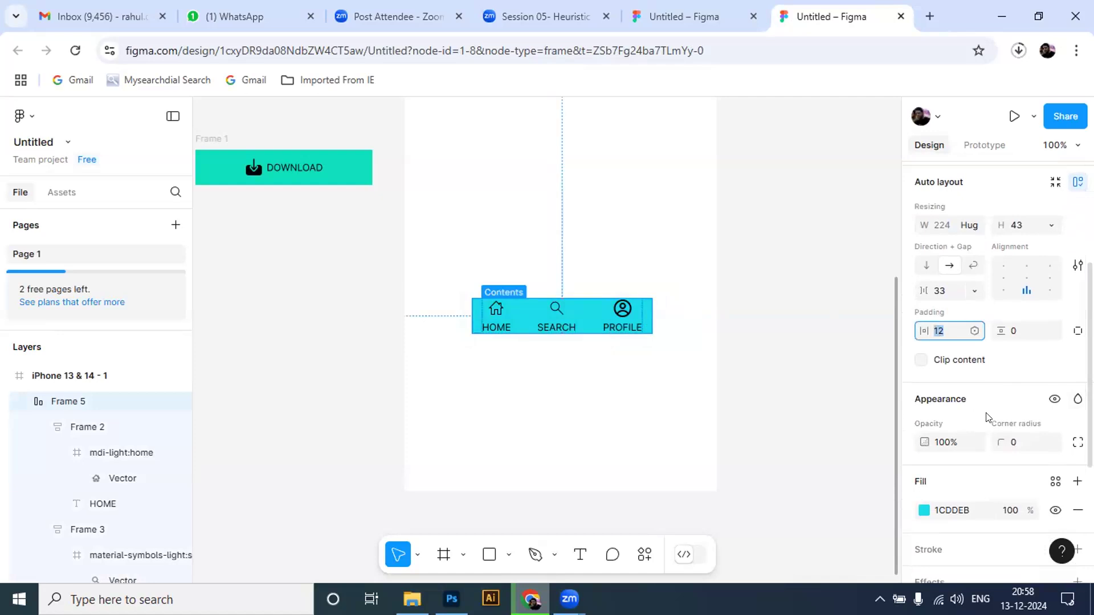
{"action": "type", "text": "1"}
{"action": "left_click", "coordinate": [1016, 332]}
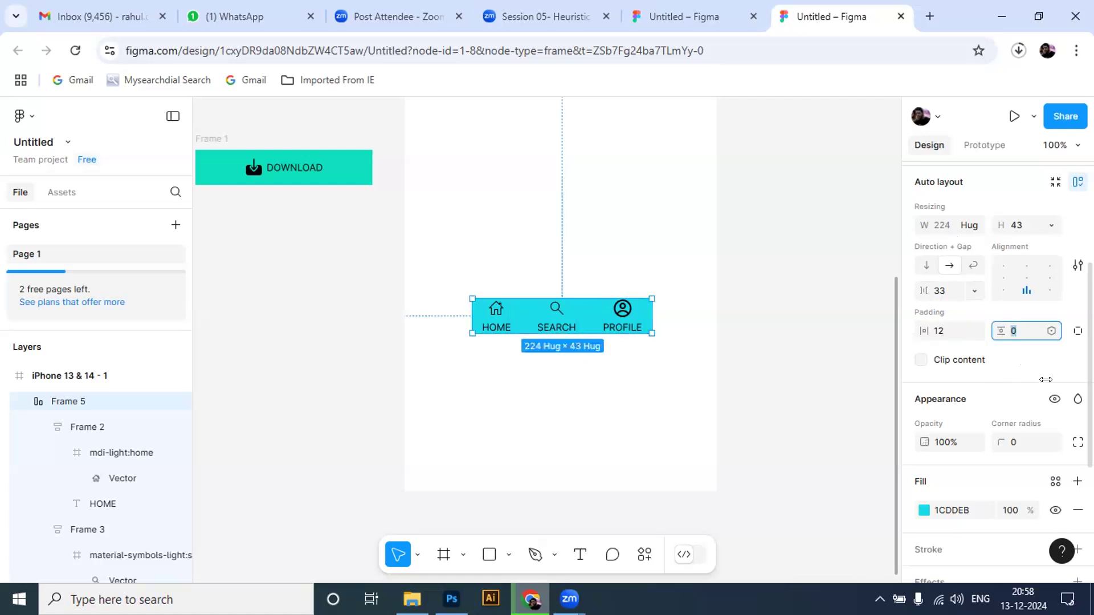
{"action": "type", "text": "12"}
{"action": "key", "text": "Return"}
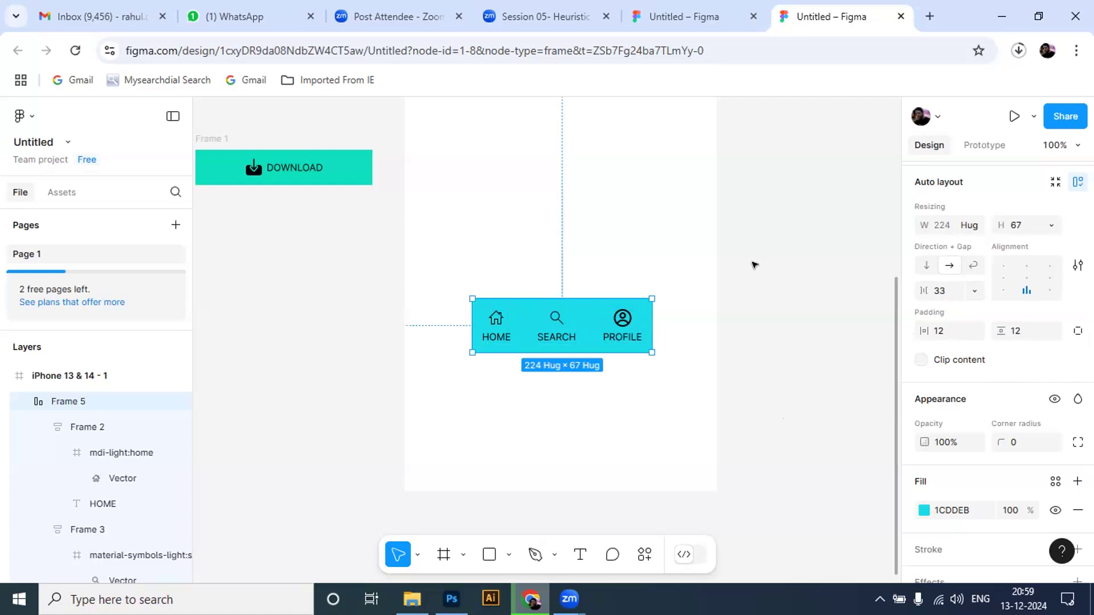
{"action": "mouse_move", "coordinate": [592, 327]}
{"action": "left_click", "coordinate": [624, 400]}
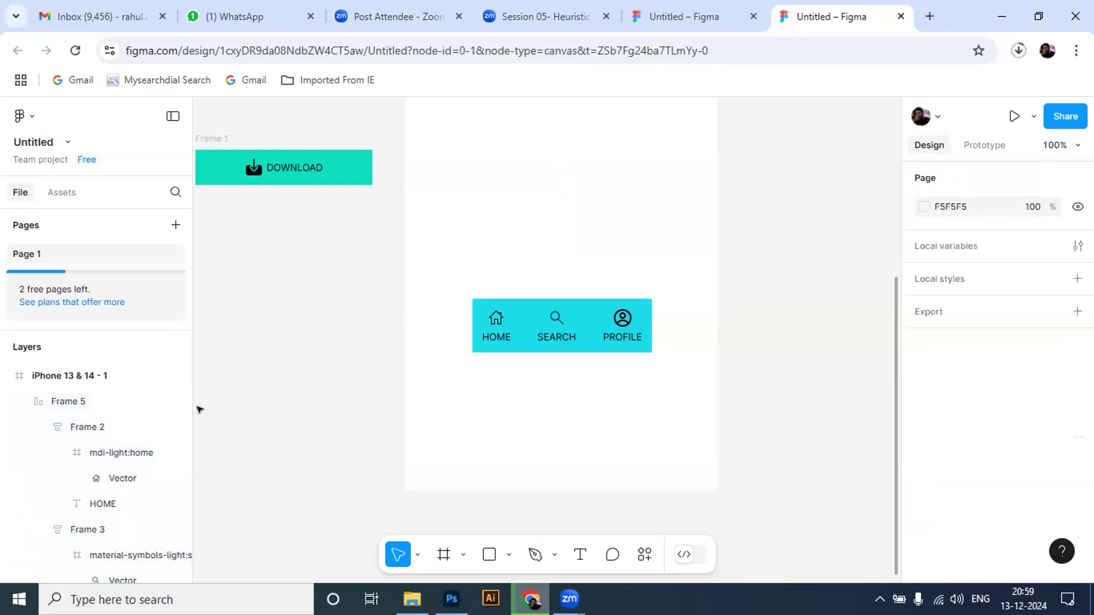
Add a PRODUCT text label in the empty area of the phone frame below the navigation row.
{"action": "left_click", "coordinate": [579, 556]}
{"action": "left_click", "coordinate": [605, 416]}
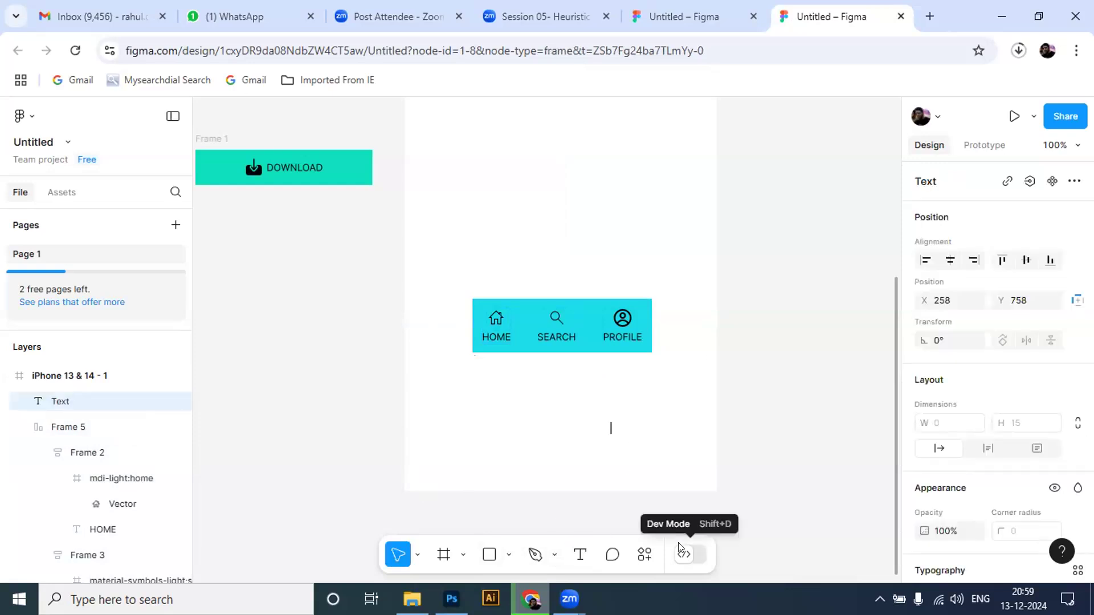
{"action": "type", "text": "PRODUCT"}
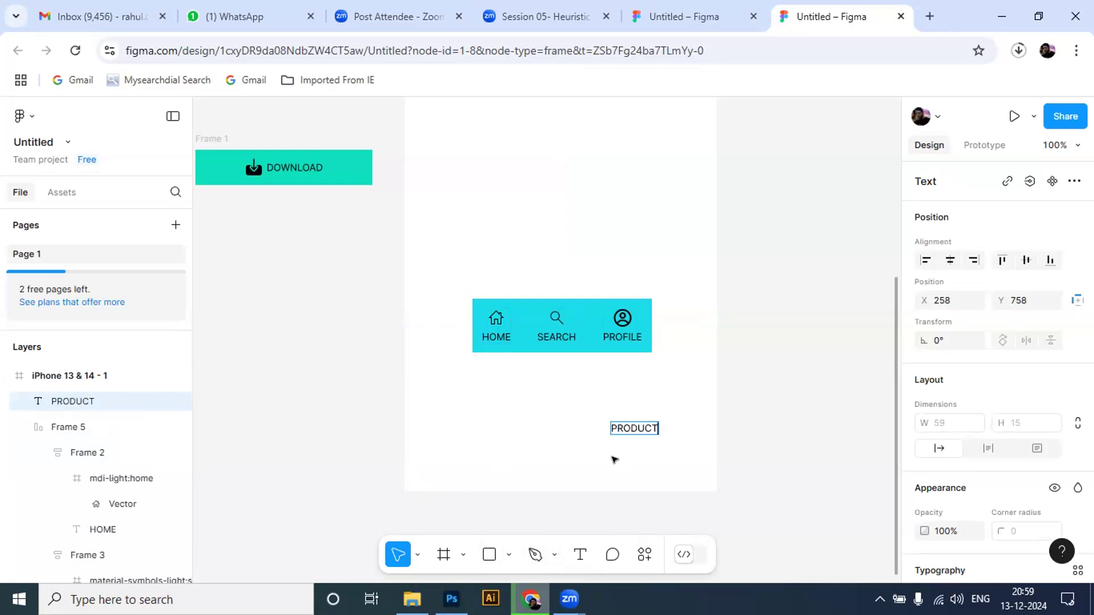
{"action": "key", "text": "Escape"}
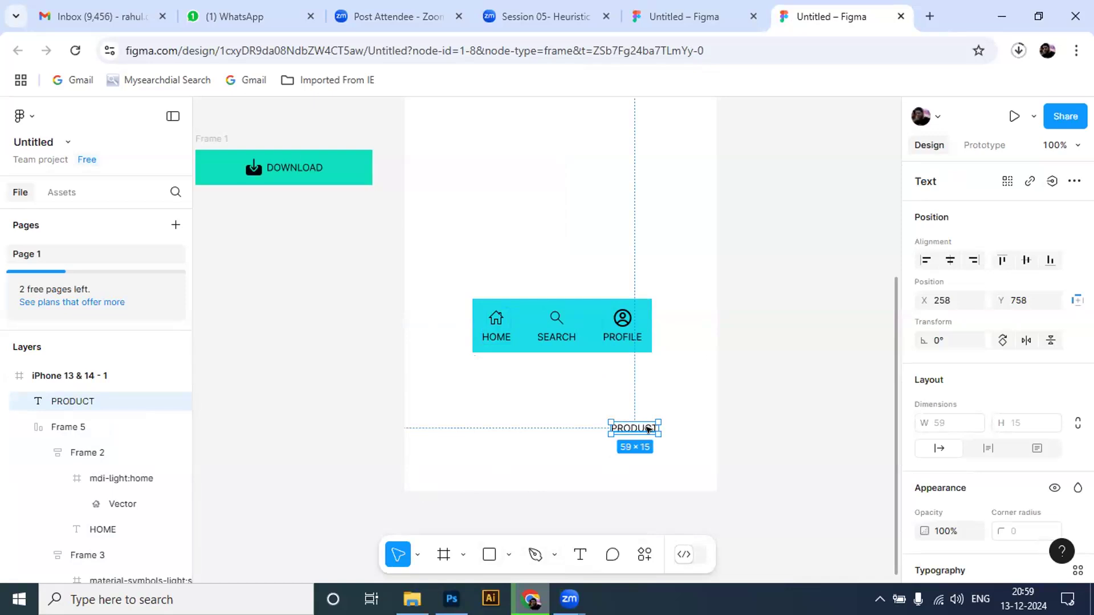
Search the Iconify plugin for PRODUCT icons.
{"action": "right_click", "coordinate": [651, 428]}
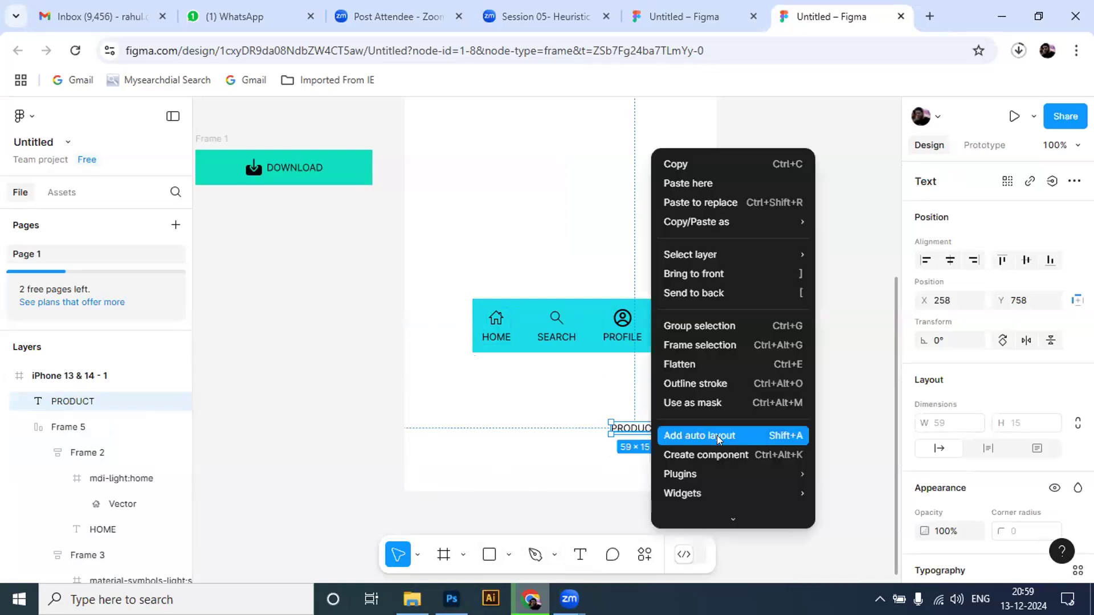
{"action": "mouse_move", "coordinate": [769, 468]}
{"action": "left_click", "coordinate": [846, 389]}
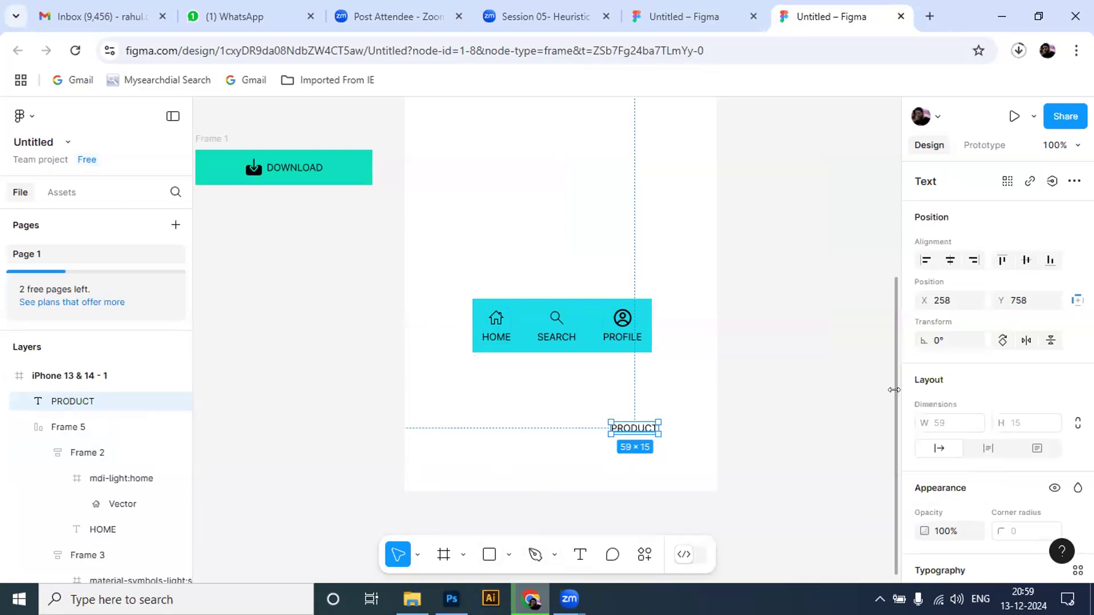
{"action": "left_click", "coordinate": [740, 216]}
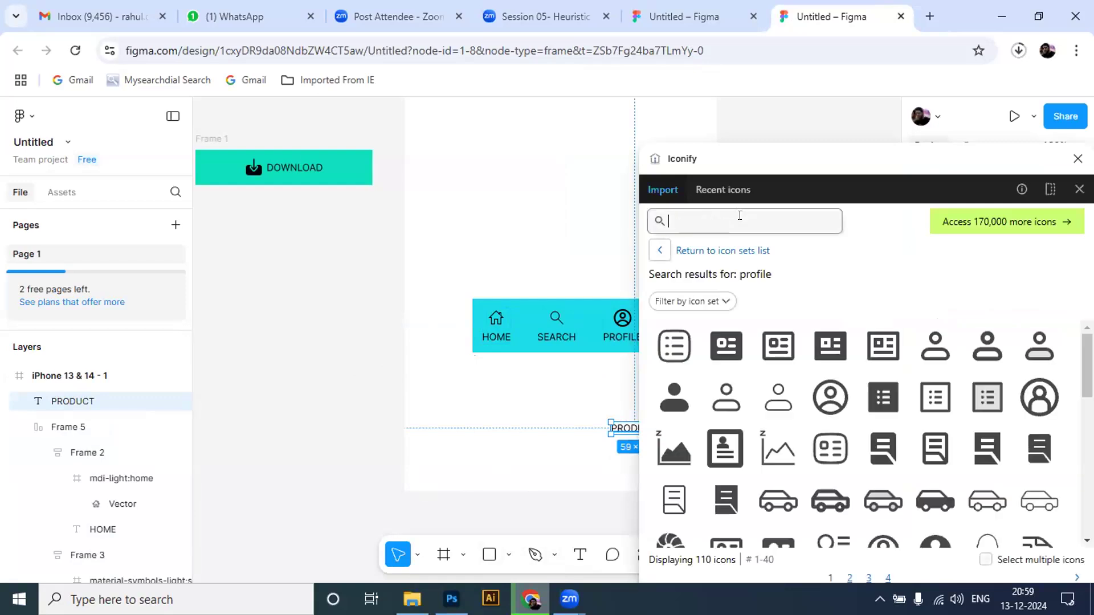
{"action": "type", "text": "PRODUCT"}
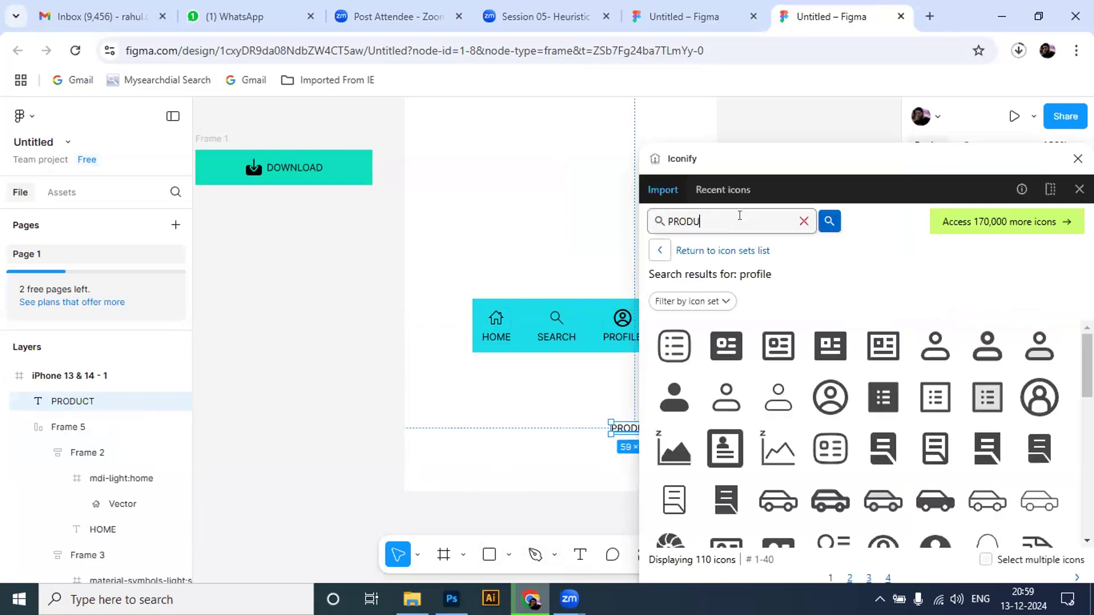
{"action": "left_click", "coordinate": [828, 221]}
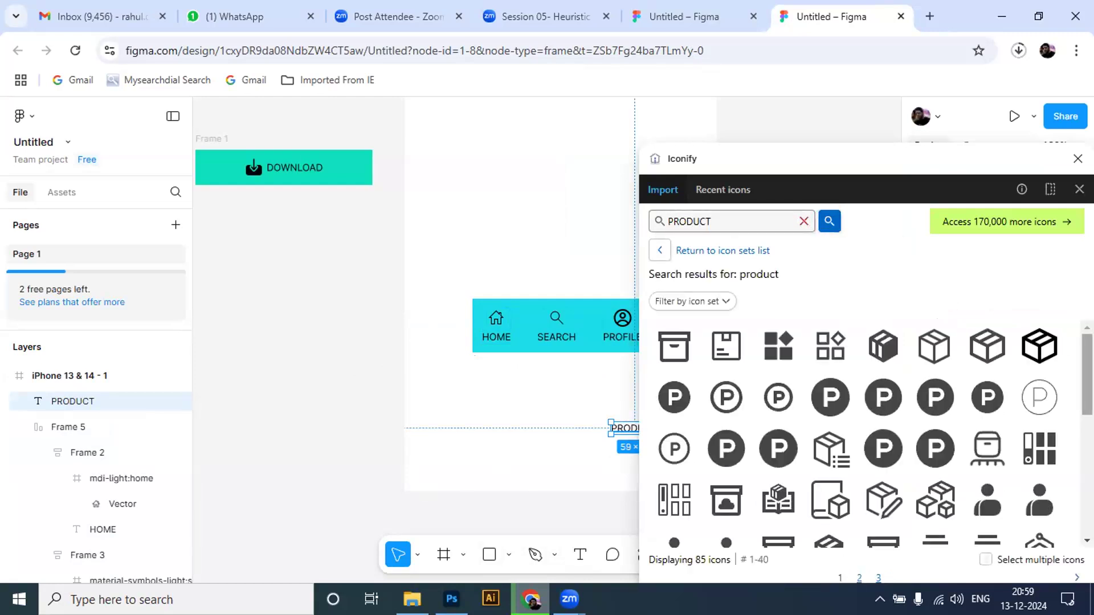
Import the outlined box icon (fluent-mdl2:product) into the phone frame and place it centred just above the PRODUCT label.
{"action": "scroll", "coordinate": [872, 433], "scroll_direction": "down", "scroll_amount": 1}
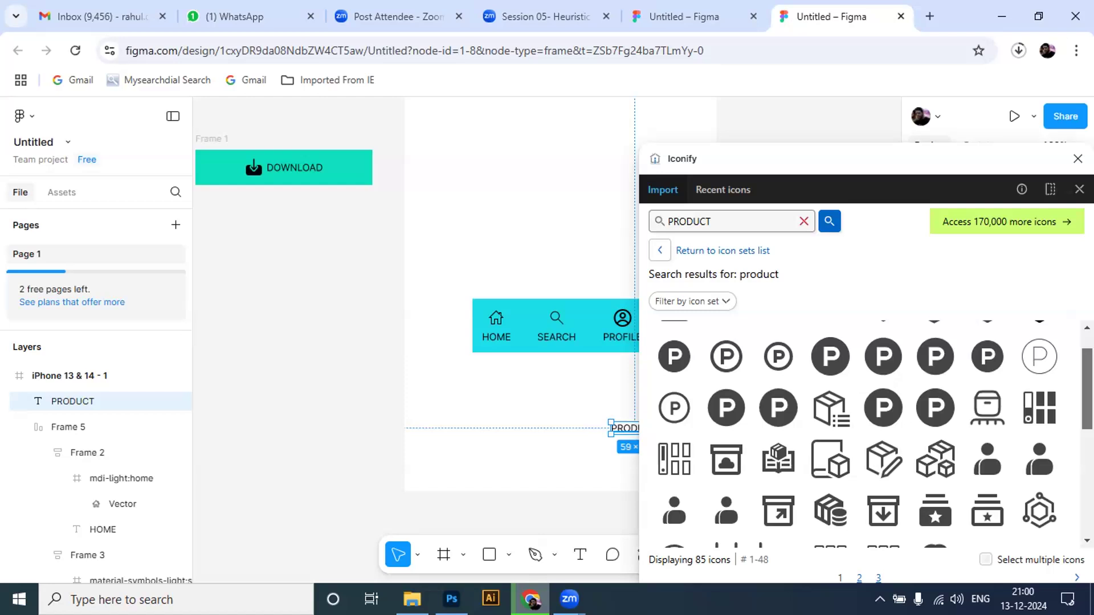
{"action": "scroll", "coordinate": [872, 442], "scroll_direction": "down", "scroll_amount": 2}
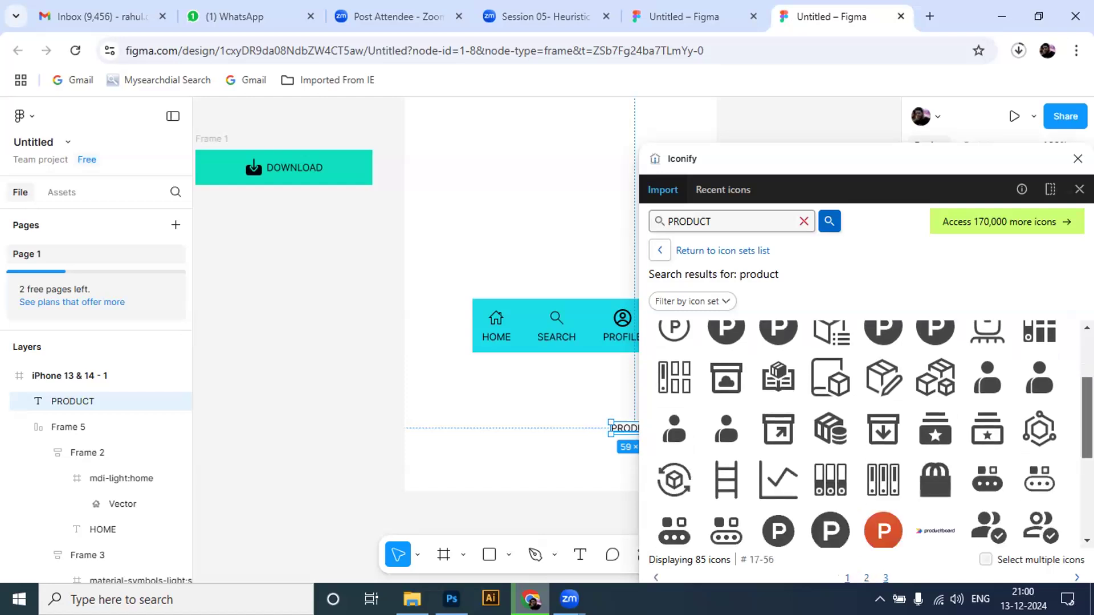
{"action": "scroll", "coordinate": [872, 441], "scroll_direction": "down", "scroll_amount": 2}
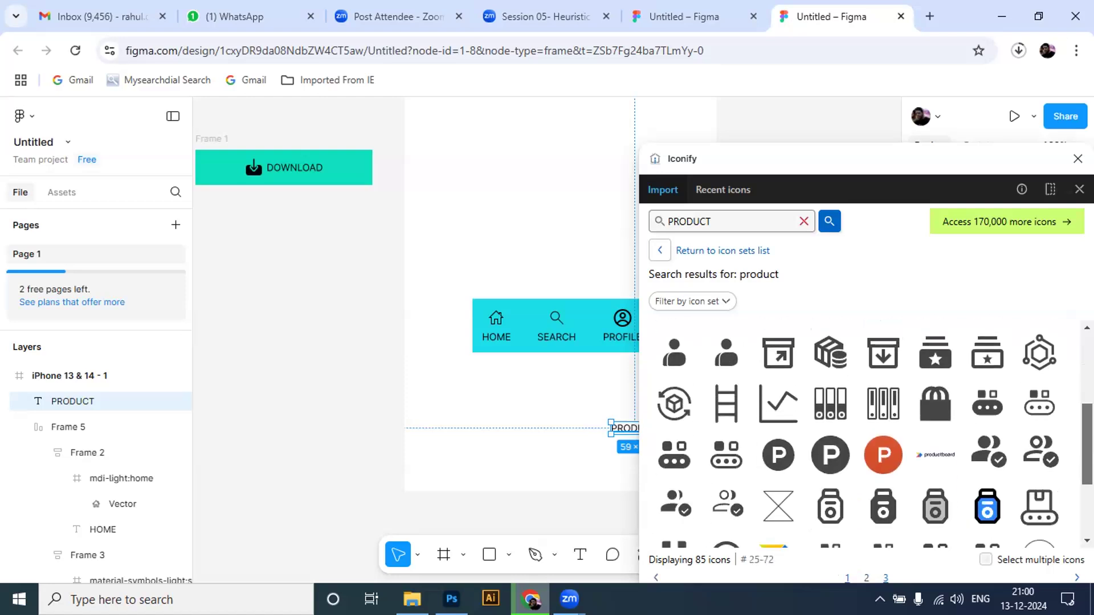
{"action": "scroll", "coordinate": [872, 441], "scroll_direction": "down", "scroll_amount": 3}
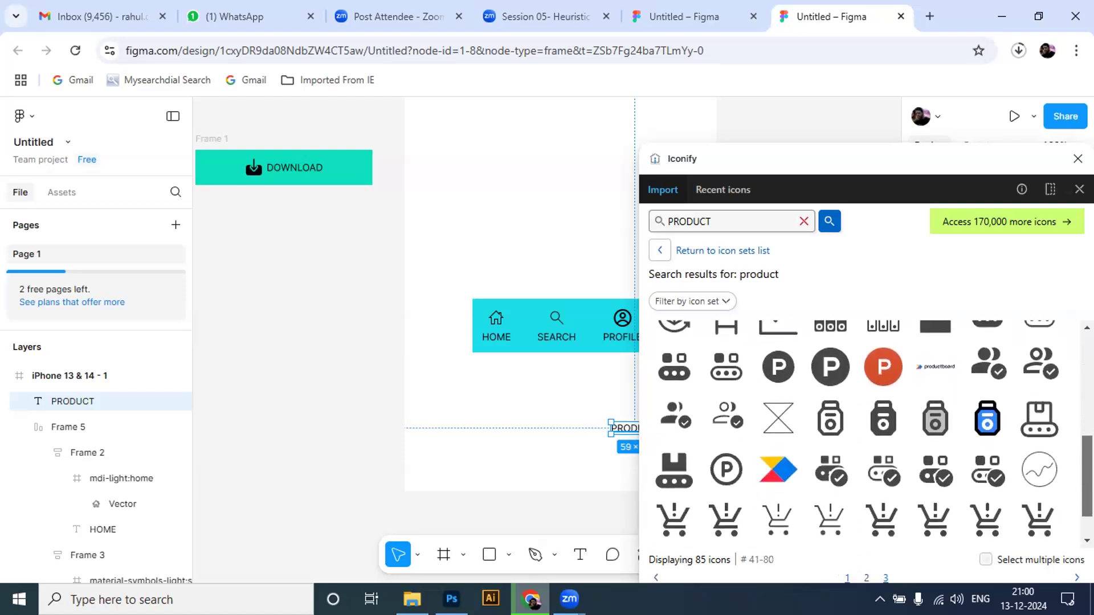
{"action": "scroll", "coordinate": [872, 442], "scroll_direction": "down", "scroll_amount": 1}
{"action": "scroll", "coordinate": [872, 433], "scroll_direction": "up", "scroll_amount": 6}
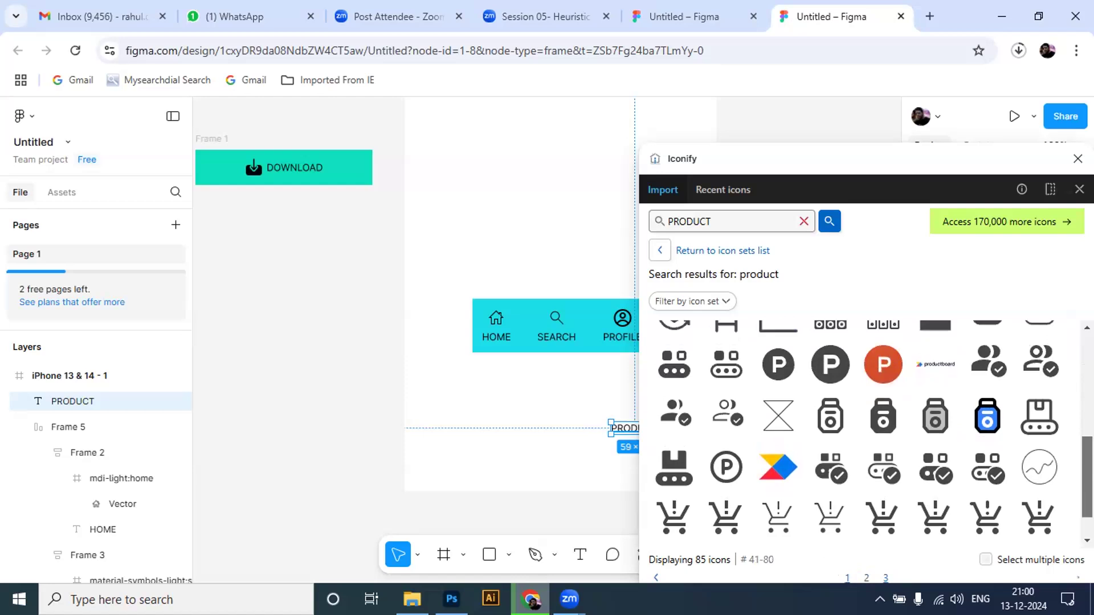
{"action": "scroll", "coordinate": [872, 433], "scroll_direction": "up", "scroll_amount": 3}
{"action": "scroll", "coordinate": [872, 433], "scroll_direction": "up", "scroll_amount": 2}
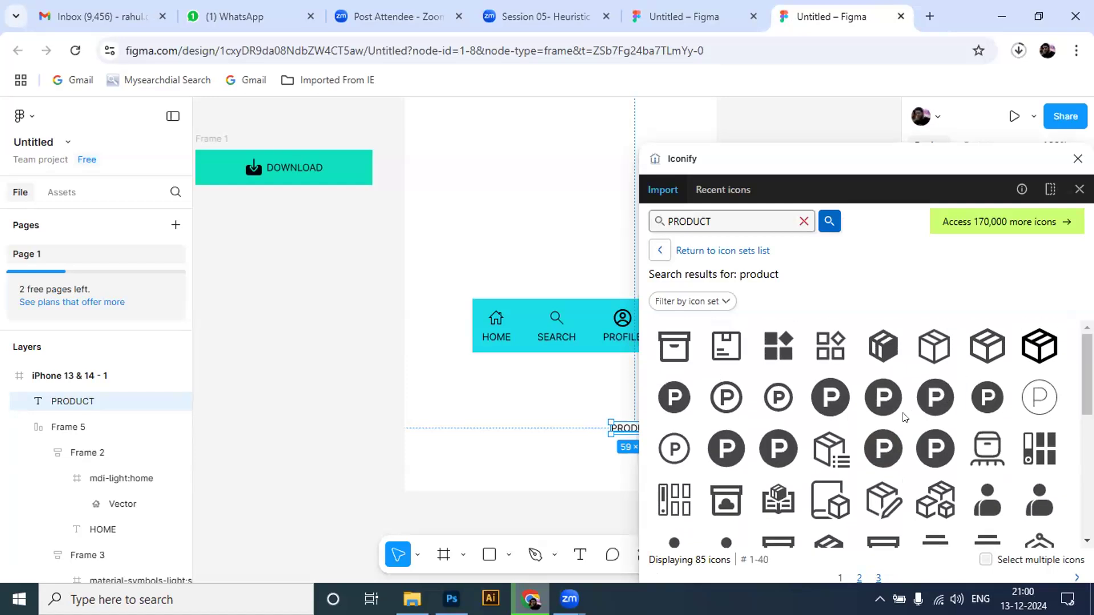
{"action": "left_click", "coordinate": [940, 347]}
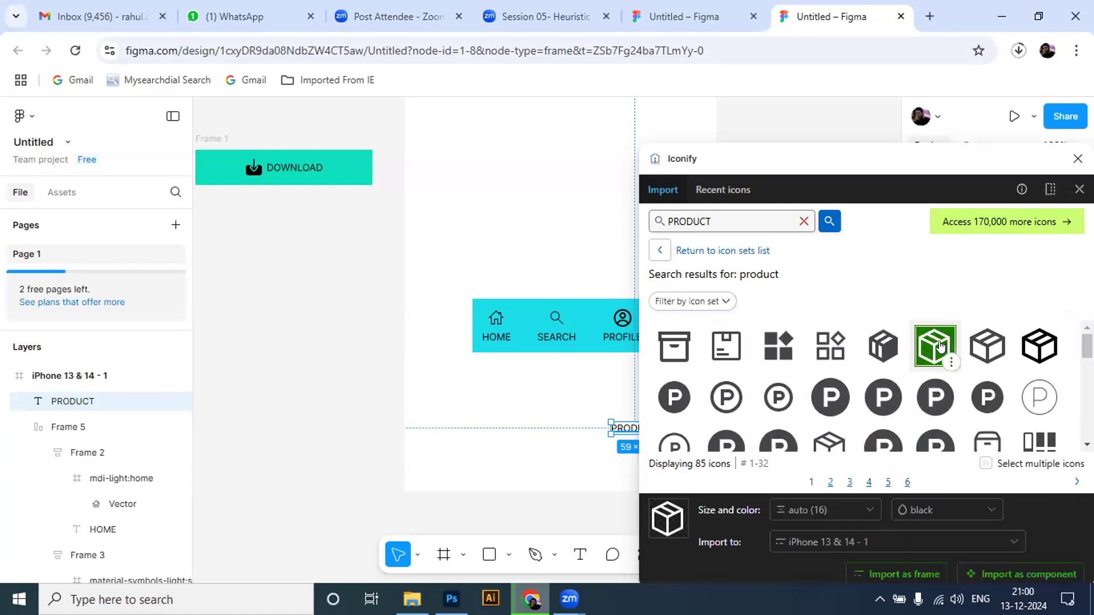
{"action": "left_click_drag", "start_coordinate": [940, 347], "coordinate": [586, 396]}
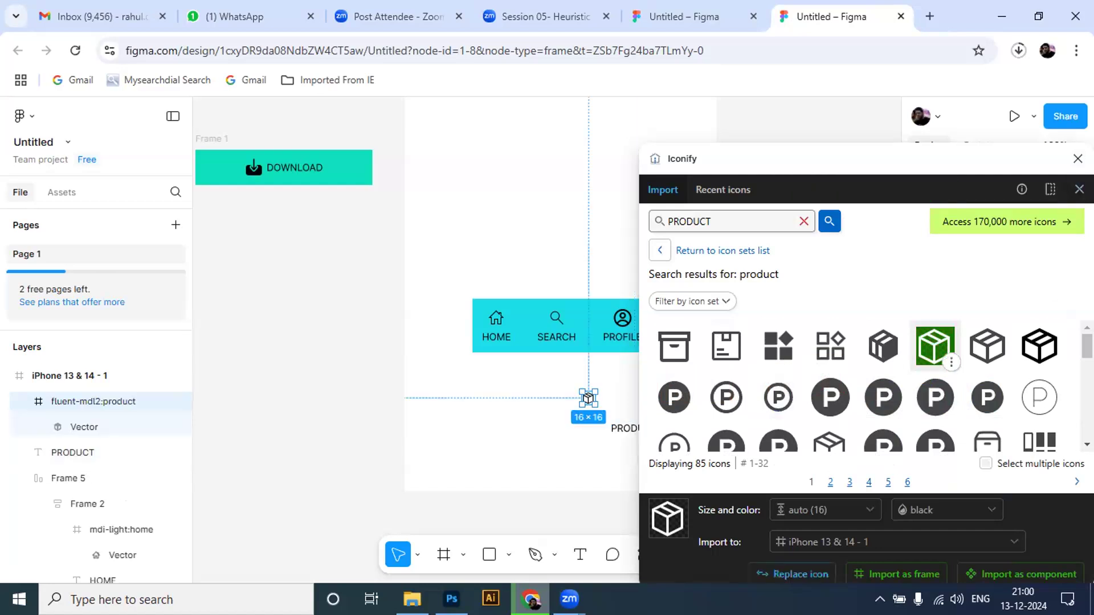
{"action": "left_click_drag", "start_coordinate": [588, 397], "coordinate": [636, 412]}
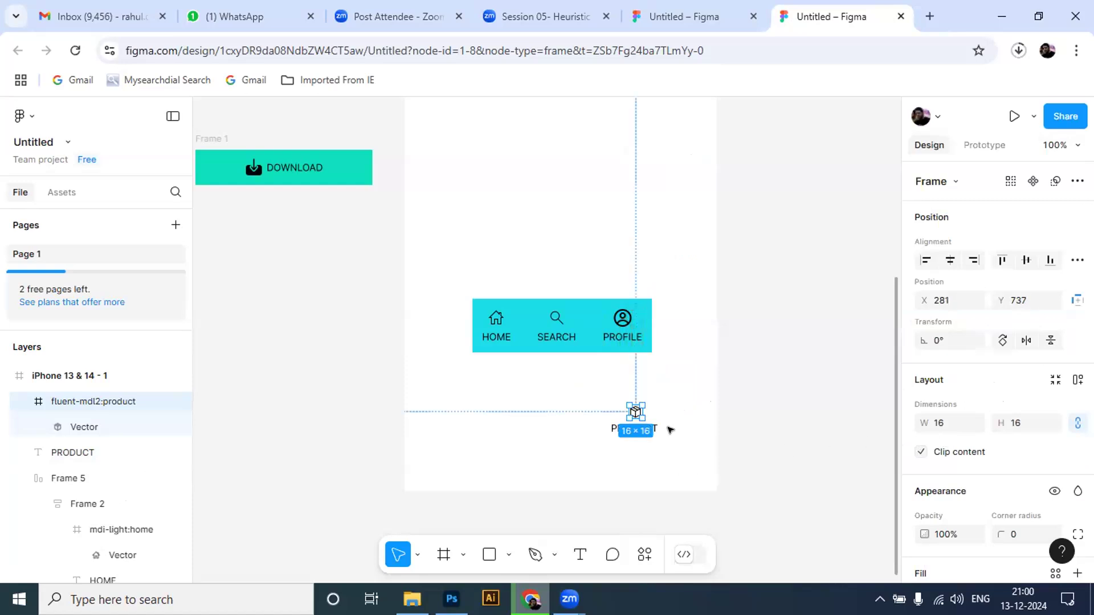
Set the spacing between the box icon and the PRODUCT label to 4 and align their horizontal centres.
{"action": "left_click", "coordinate": [653, 426], "text": "shift"}
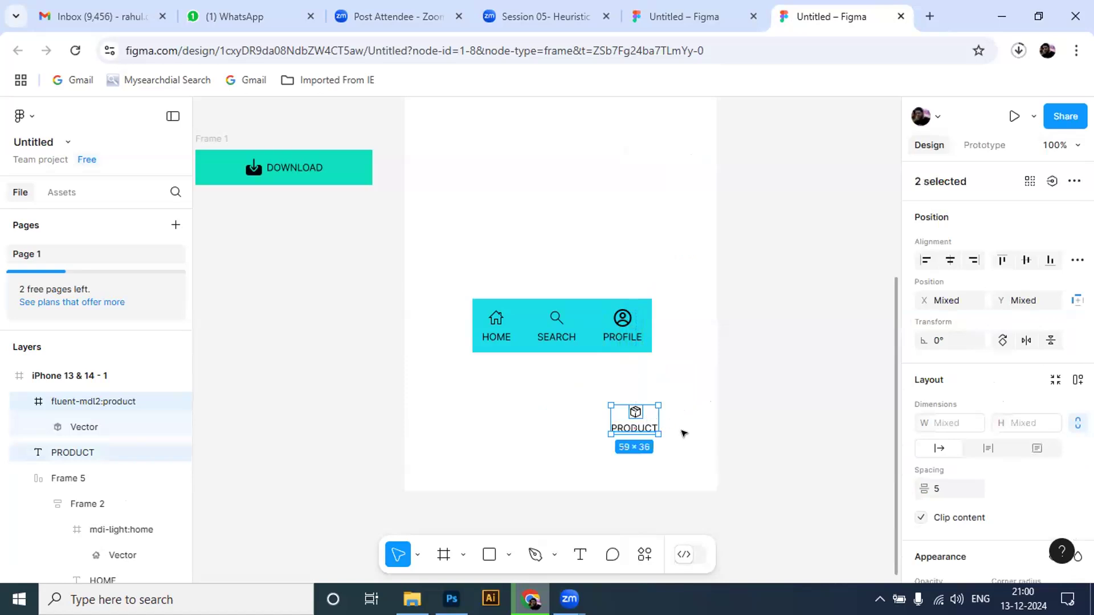
{"action": "left_click", "coordinate": [941, 489]}
{"action": "type", "text": "4"}
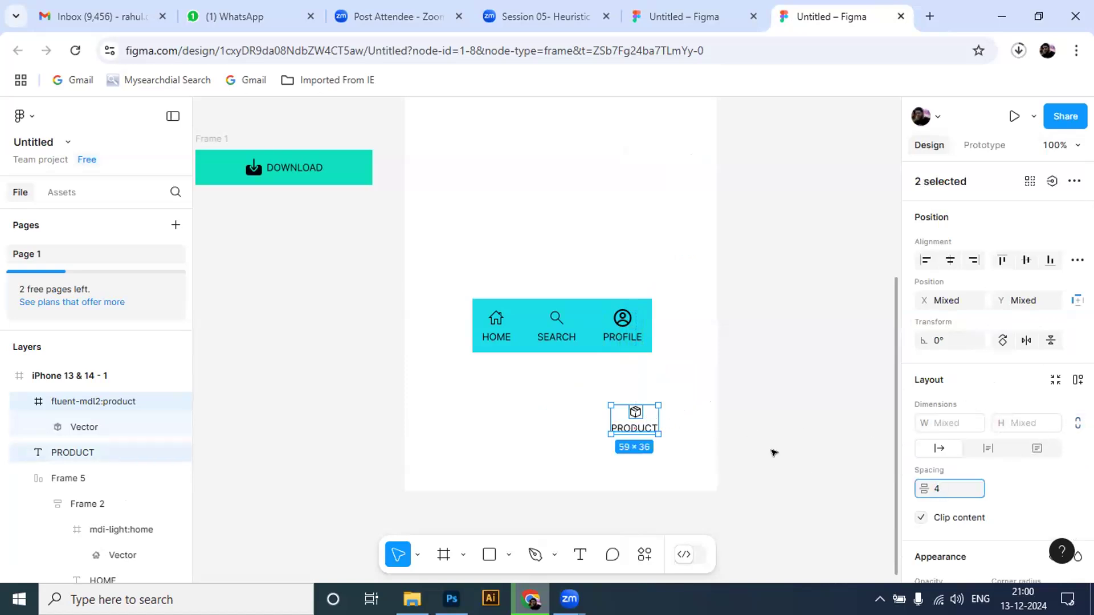
{"action": "left_click", "coordinate": [748, 440]}
{"action": "left_click_drag", "start_coordinate": [590, 404], "coordinate": [715, 450]}
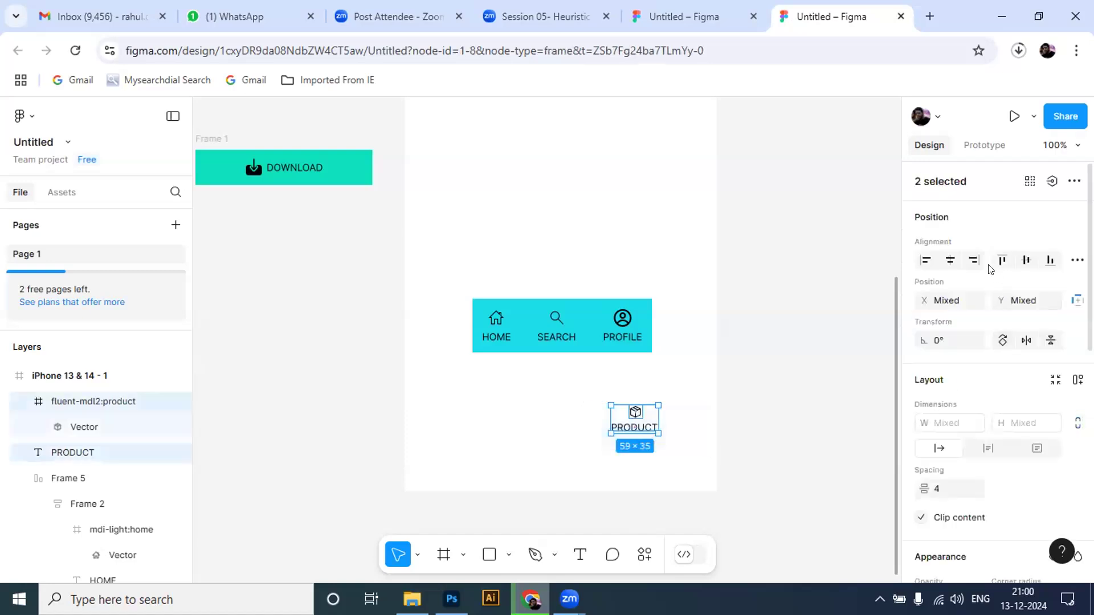
{"action": "left_click", "coordinate": [950, 261]}
Wrap the box icon and PRODUCT label in auto layout and move them into the navigation row between SEARCH and PROFILE.
{"action": "right_click", "coordinate": [655, 428]}
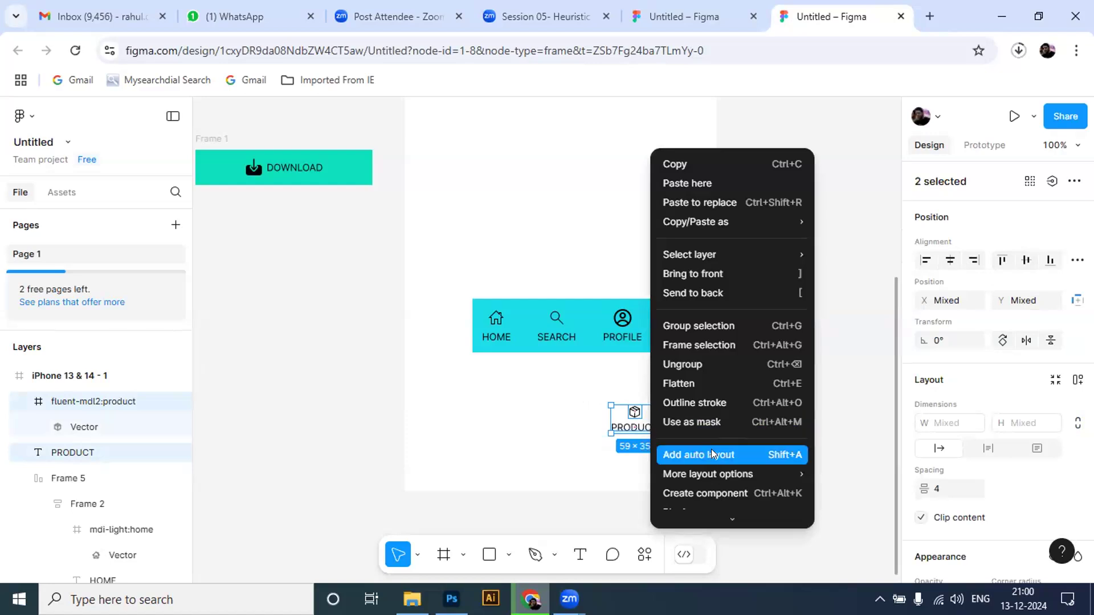
{"action": "left_click", "coordinate": [661, 455]}
{"action": "left_click_drag", "start_coordinate": [626, 401], "coordinate": [611, 378]}
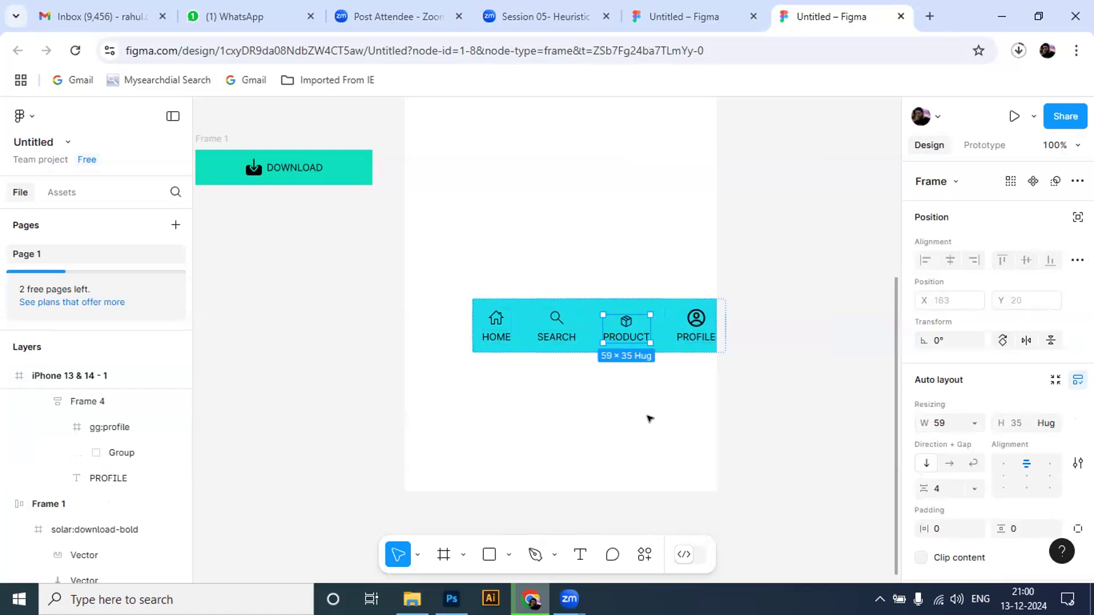
{"action": "left_click", "coordinate": [621, 440]}
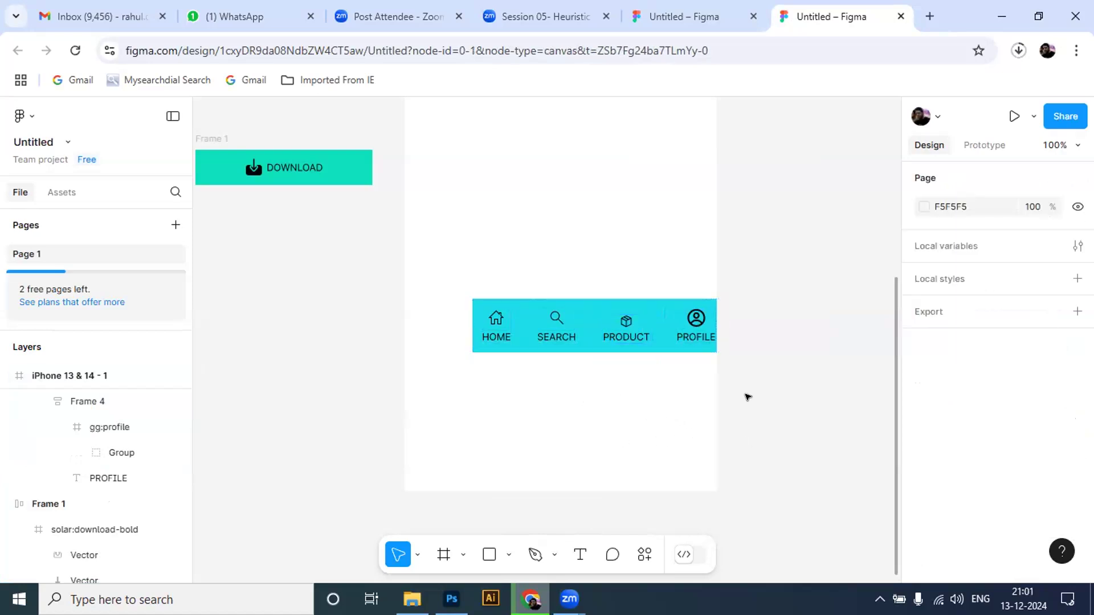
{"action": "left_click_drag", "start_coordinate": [409, 274], "coordinate": [761, 391]}
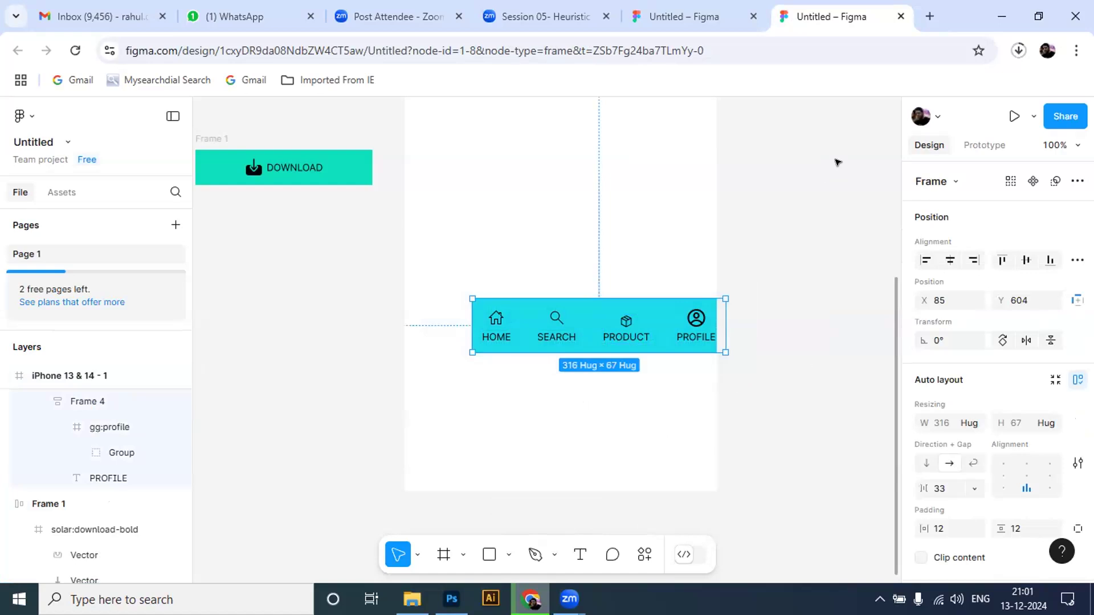
{"action": "left_click", "coordinate": [658, 334]}
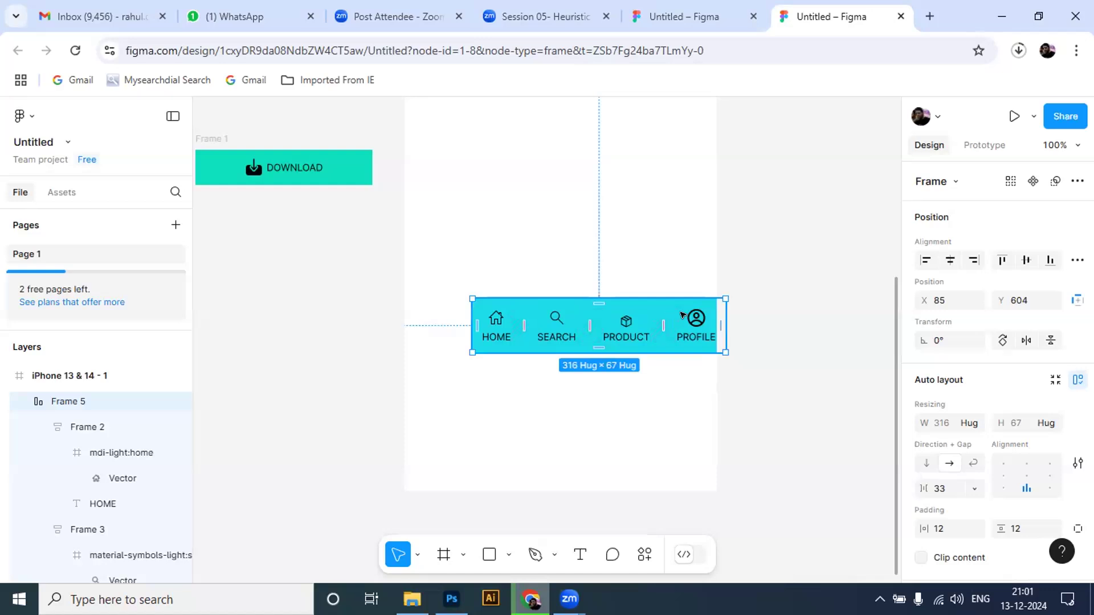
{"action": "left_click", "coordinate": [750, 405]}
{"action": "scroll", "coordinate": [744, 399], "scroll_direction": "up", "scroll_amount": 3}
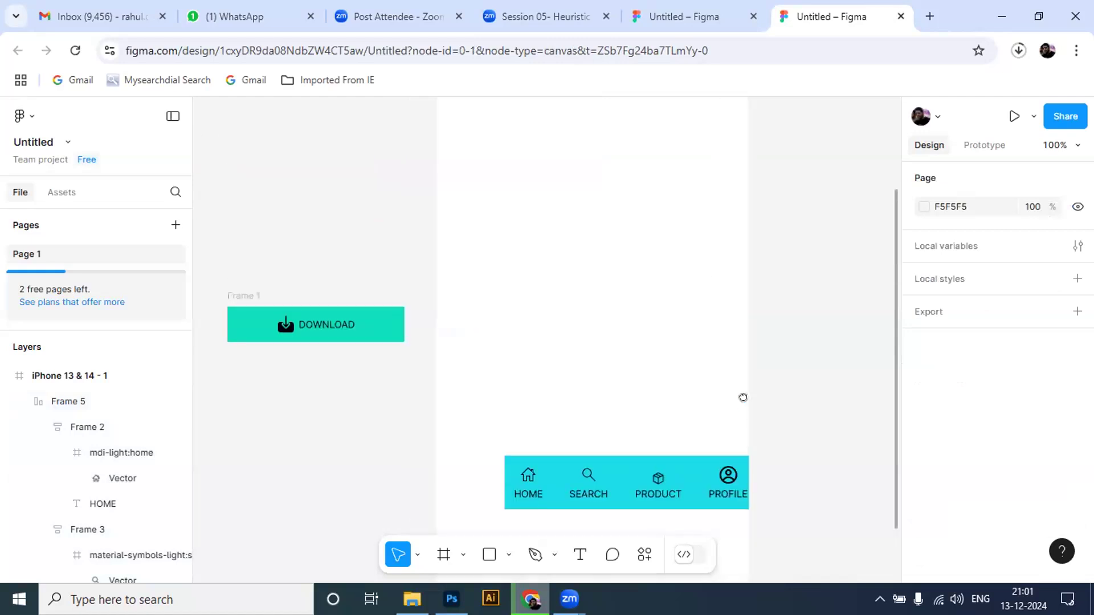
{"action": "scroll", "coordinate": [743, 395], "scroll_direction": "down", "scroll_amount": 1}
{"action": "left_click_drag", "start_coordinate": [387, 381], "coordinate": [804, 504]}
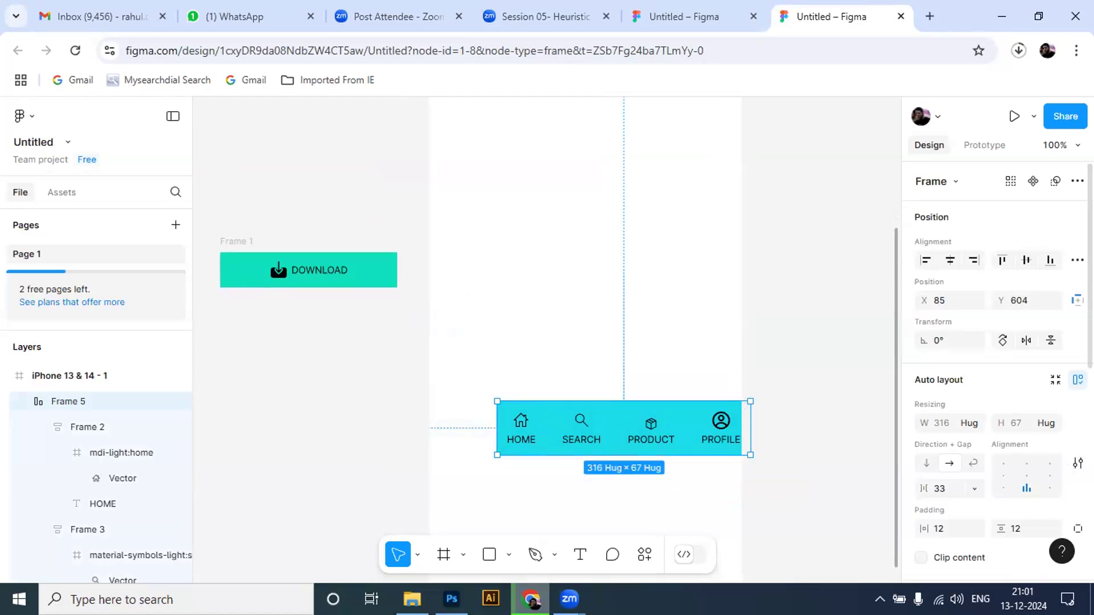
{"action": "scroll", "coordinate": [997, 370], "scroll_direction": "down", "scroll_amount": 3}
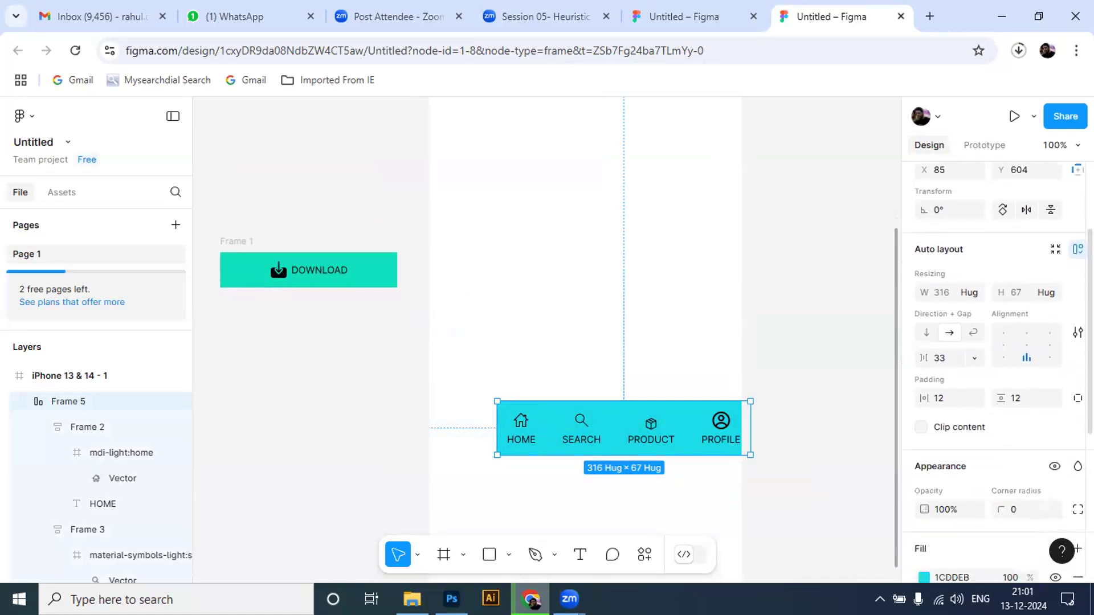
{"action": "left_click", "coordinate": [572, 262]}
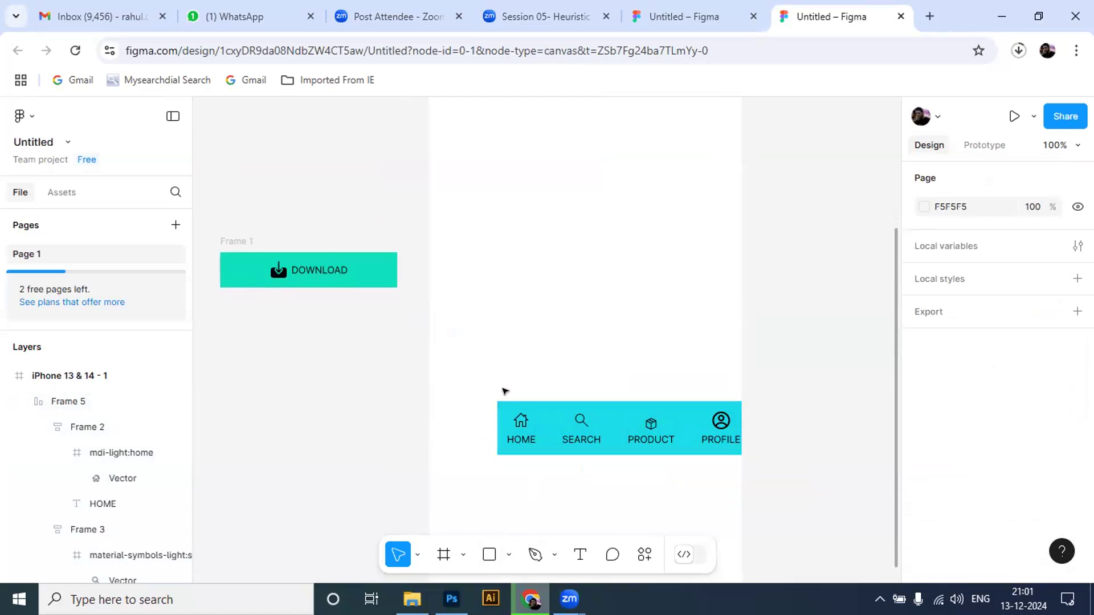
Change the black selection colour of the navigation row's icons and labels to white FFFFFF.
{"action": "left_click", "coordinate": [520, 425]}
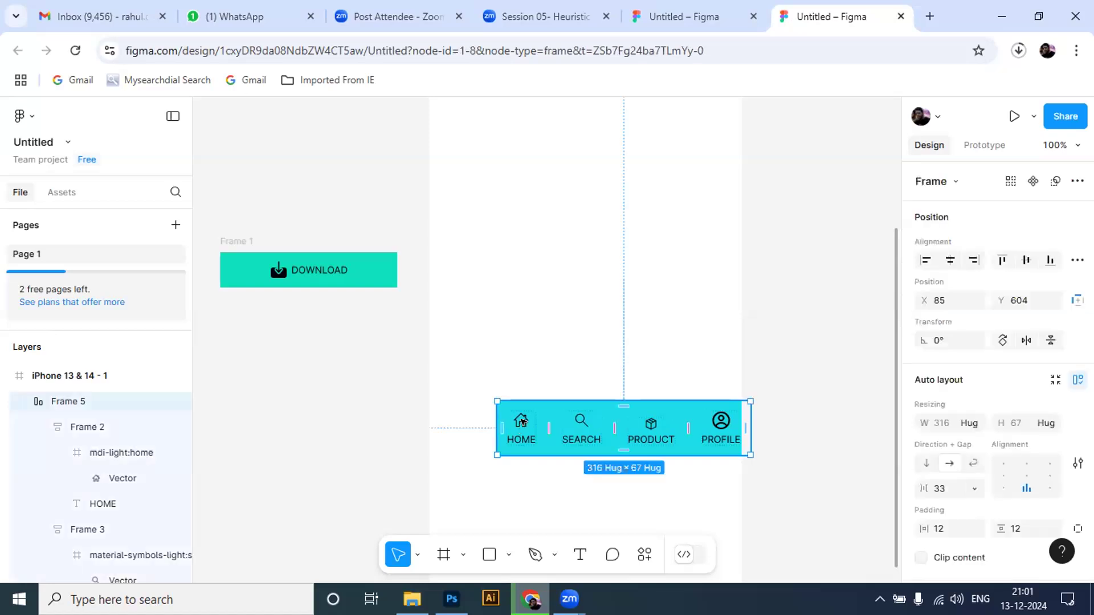
{"action": "scroll", "coordinate": [997, 371], "scroll_direction": "down", "scroll_amount": 3}
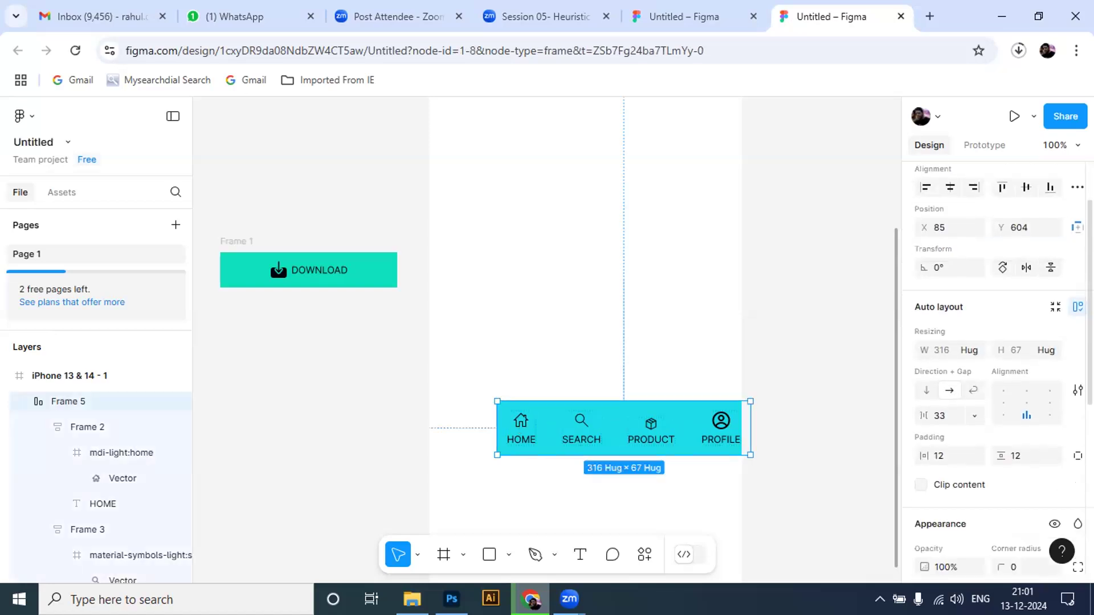
{"action": "scroll", "coordinate": [995, 370], "scroll_direction": "down", "scroll_amount": 10}
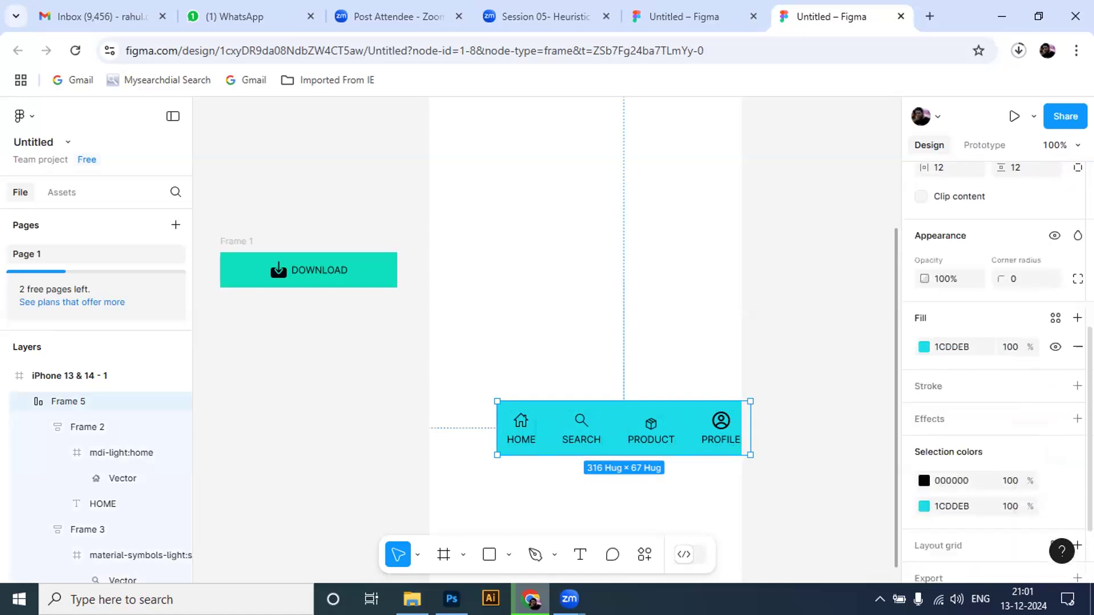
{"action": "scroll", "coordinate": [995, 370], "scroll_direction": "down", "scroll_amount": 2}
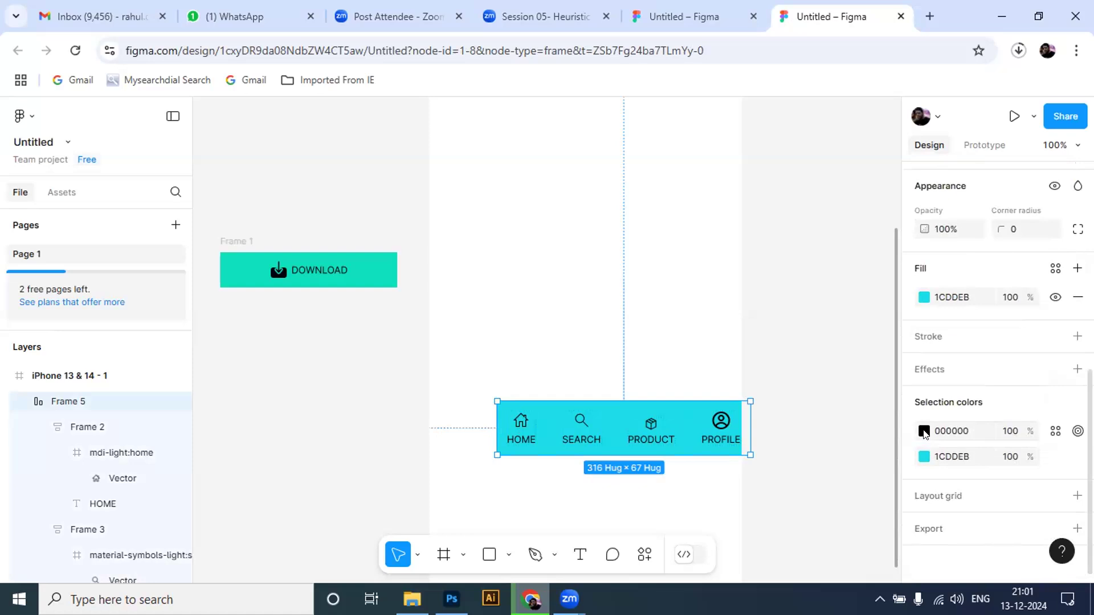
{"action": "left_click", "coordinate": [923, 432]}
{"action": "left_click_drag", "start_coordinate": [758, 261], "coordinate": [709, 179]}
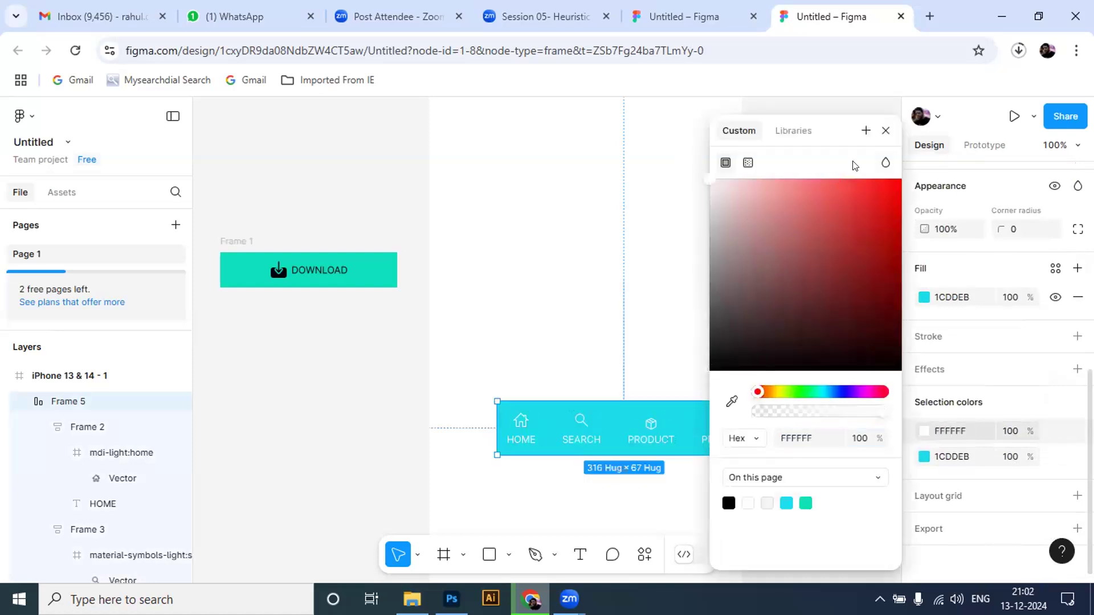
{"action": "left_click", "coordinate": [677, 188]}
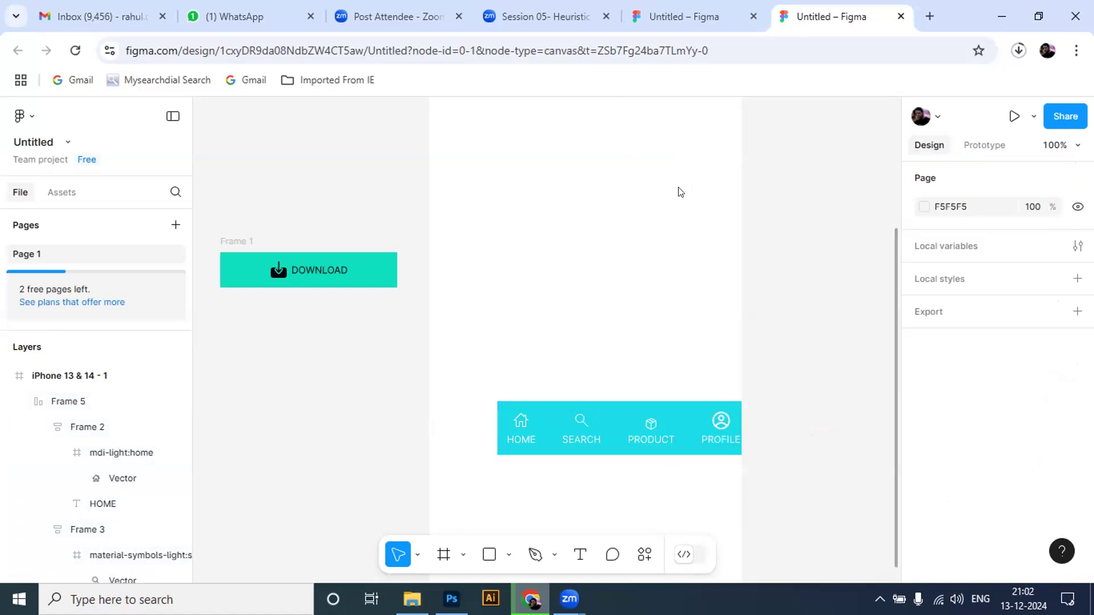
Nudge the navigation row horizontally to X 45 so that it fits inside the phone frame.
{"action": "left_click_drag", "start_coordinate": [425, 506], "coordinate": [781, 374]}
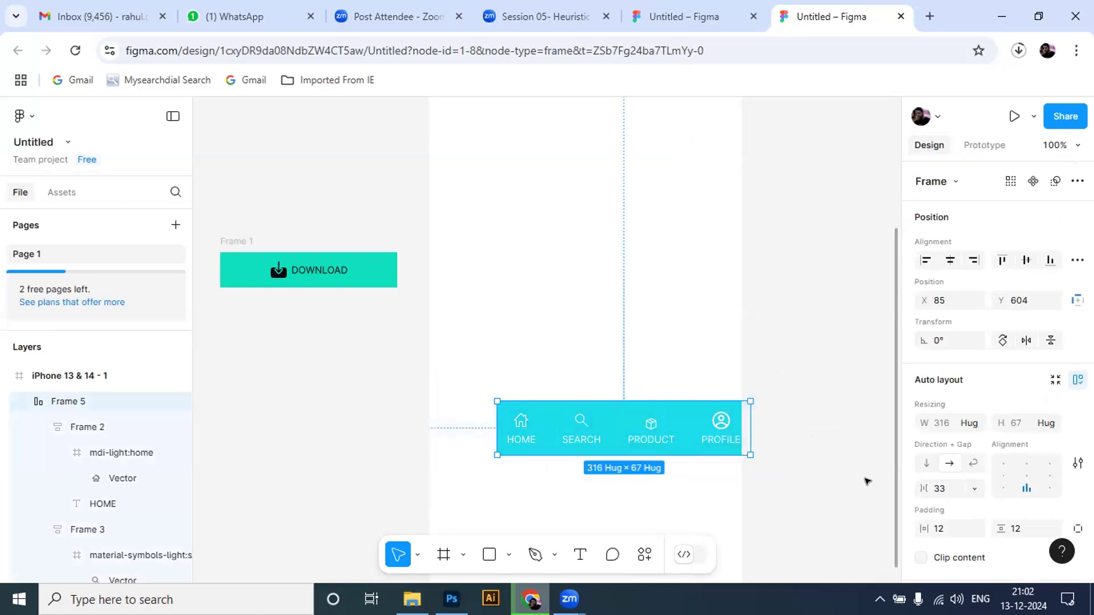
{"action": "key", "text": "shift+Left"}
{"action": "key", "text": "shift+Left"}
{"action": "key", "text": "shift+Left"}
{"action": "key", "text": "shift+Left"}
{"action": "key", "text": "shift+Left"}
{"action": "key", "text": "shift+Left"}
{"action": "key", "text": "shift+Left"}
{"action": "key", "text": "shift+Left"}
{"action": "key", "text": "shift+Left"}
{"action": "key", "text": "shift+Left"}
{"action": "key", "text": "shift+Left"}
{"action": "key", "text": "shift+Left"}
{"action": "key", "text": "shift+Left"}
{"action": "key", "text": "shift+Right"}
{"action": "key", "text": "shift+Right"}
{"action": "key", "text": "shift+Right"}
{"action": "key", "text": "shift+Right"}
{"action": "key", "text": "shift+Right"}
{"action": "key", "text": "shift+Right"}
{"action": "key", "text": "shift+Right"}
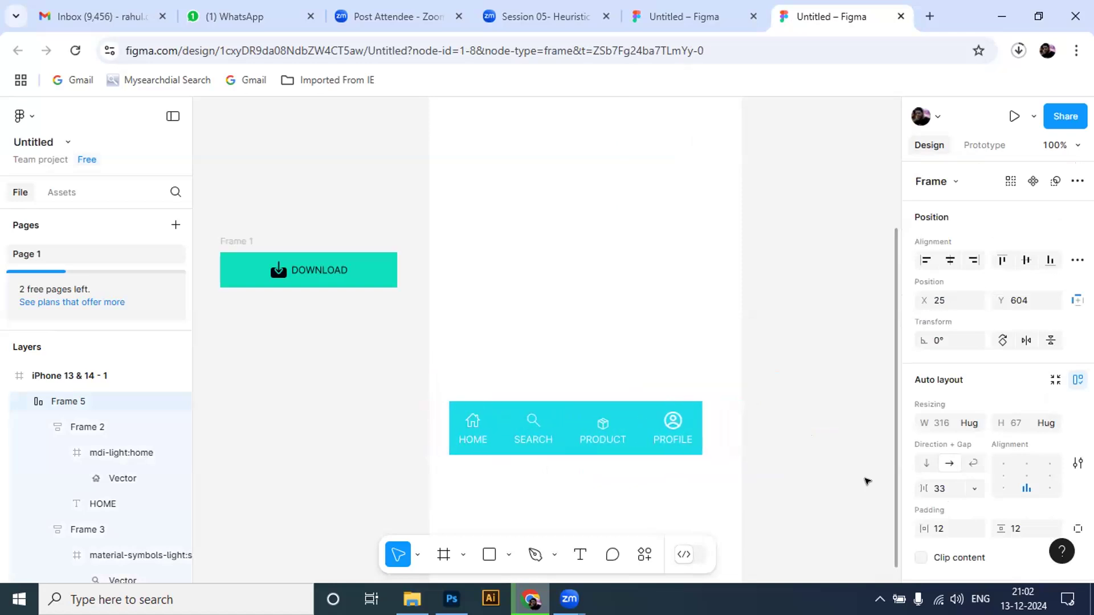
{"action": "key", "text": "shift+Right"}
{"action": "key", "text": "shift+Right"}
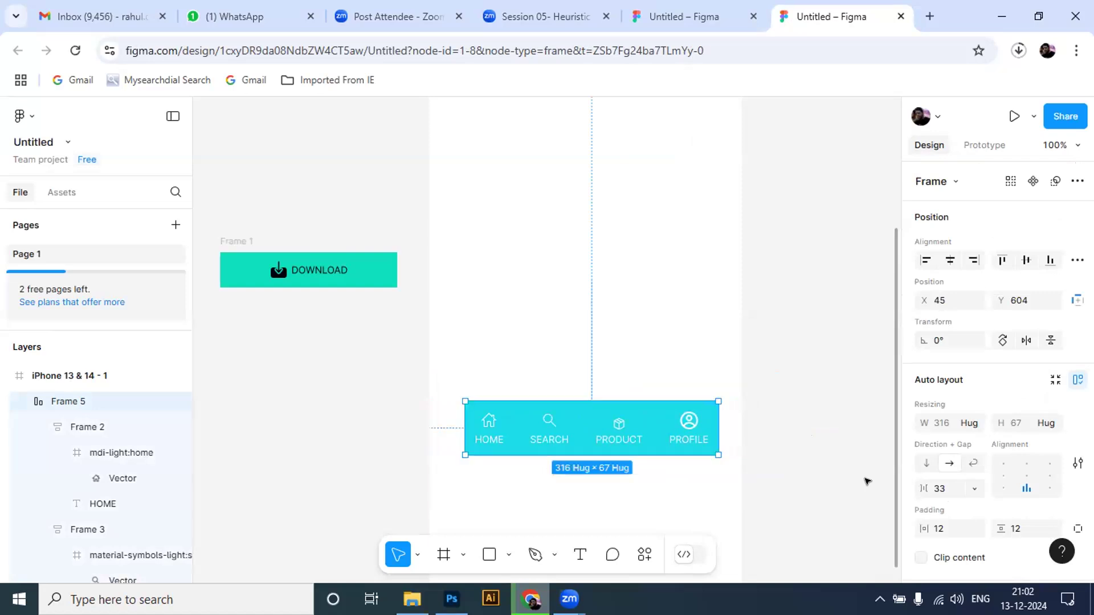
Examine the navigation row's position, auto layout, appearance, fill and selection colour settings.
{"action": "left_click", "coordinate": [787, 393]}
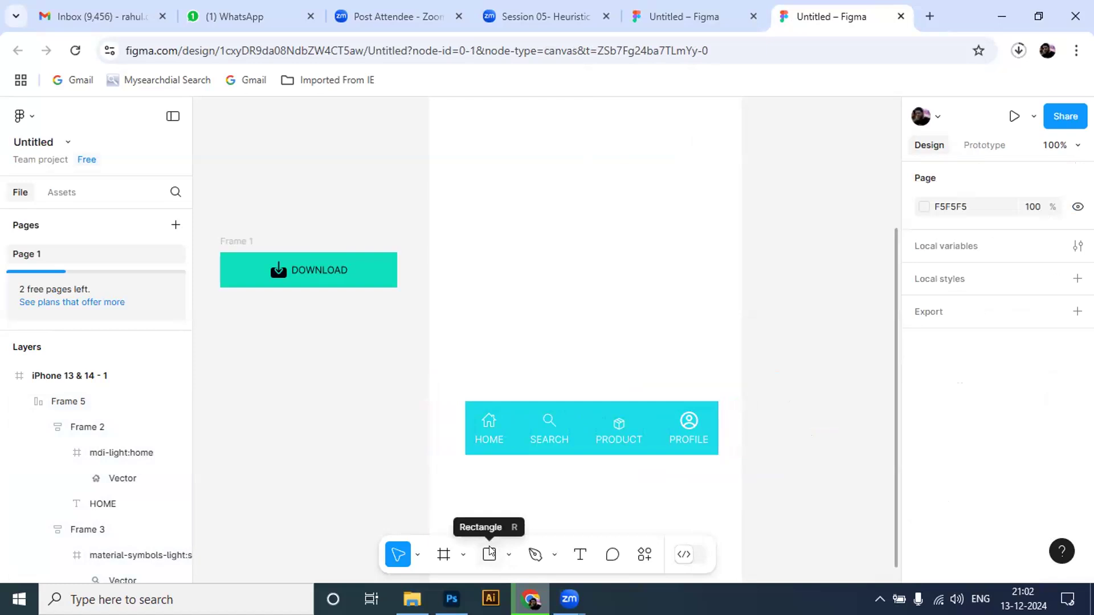
{"action": "left_click_drag", "start_coordinate": [444, 391], "coordinate": [749, 464]}
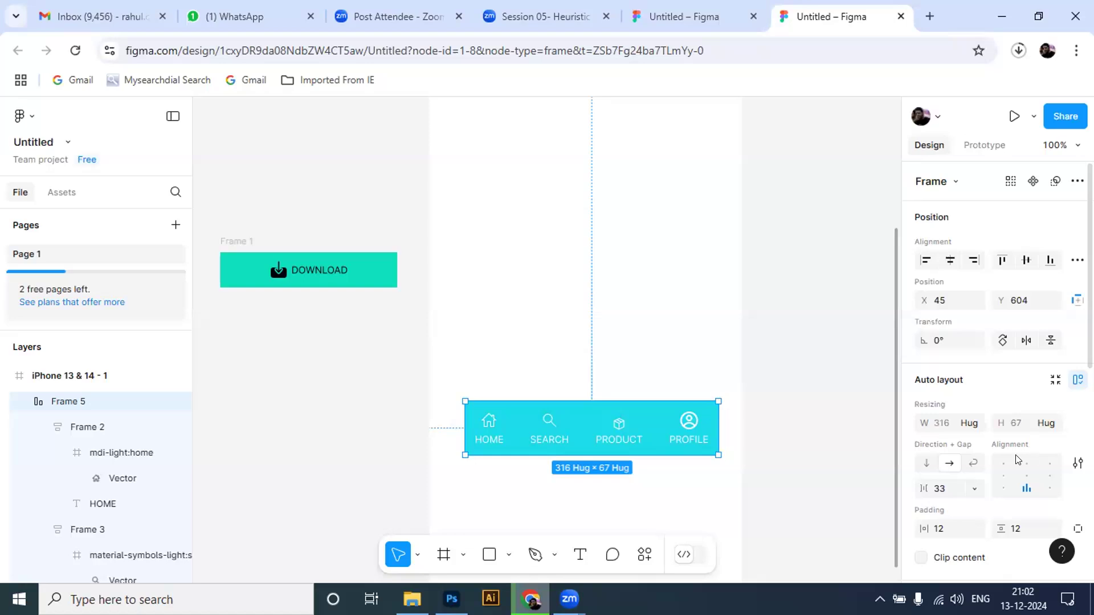
{"action": "scroll", "coordinate": [998, 399], "scroll_direction": "down", "scroll_amount": 1}
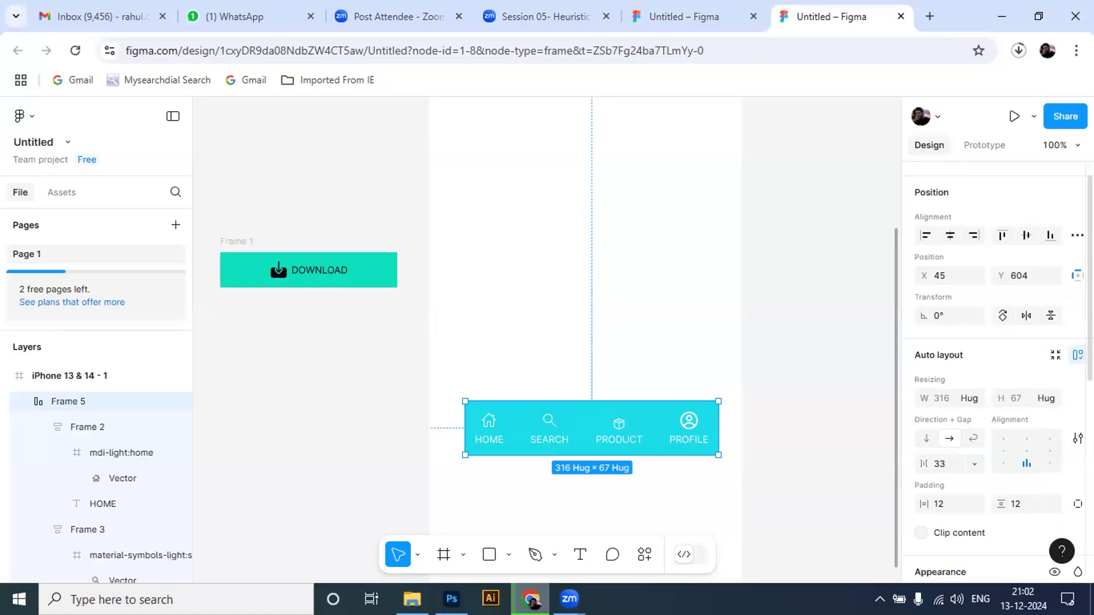
{"action": "scroll", "coordinate": [994, 370], "scroll_direction": "down", "scroll_amount": 4}
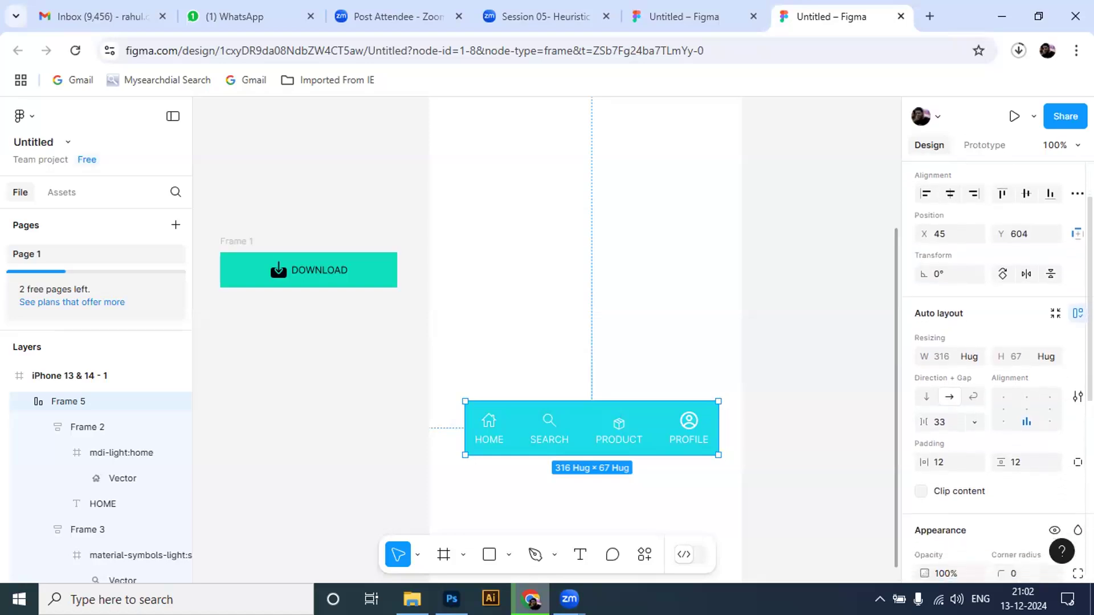
{"action": "scroll", "coordinate": [997, 371], "scroll_direction": "down", "scroll_amount": 4}
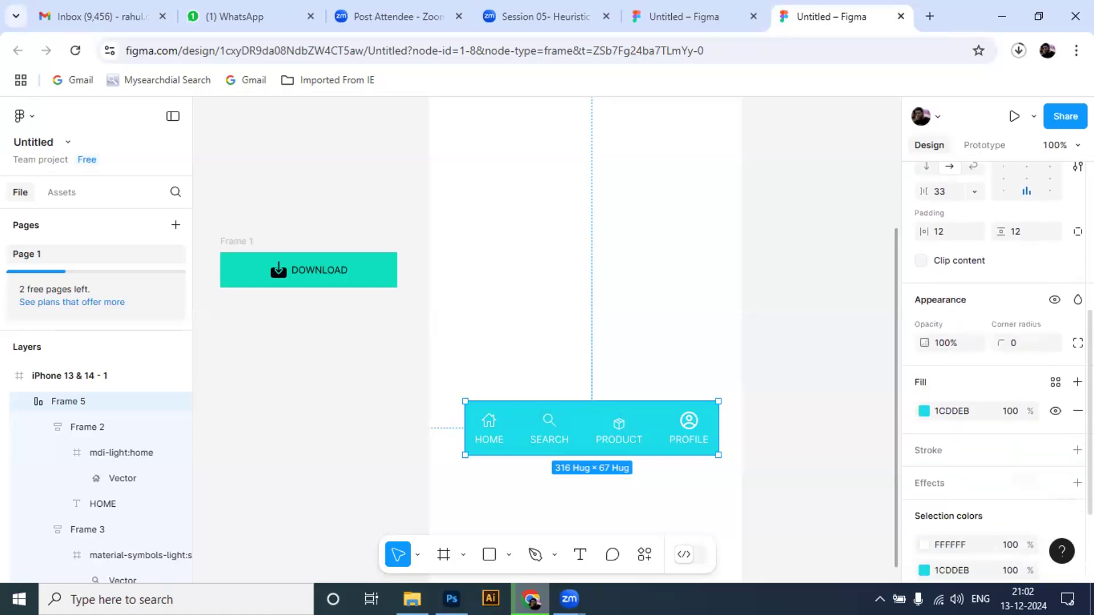
{"action": "scroll", "coordinate": [998, 371], "scroll_direction": "up", "scroll_amount": 6}
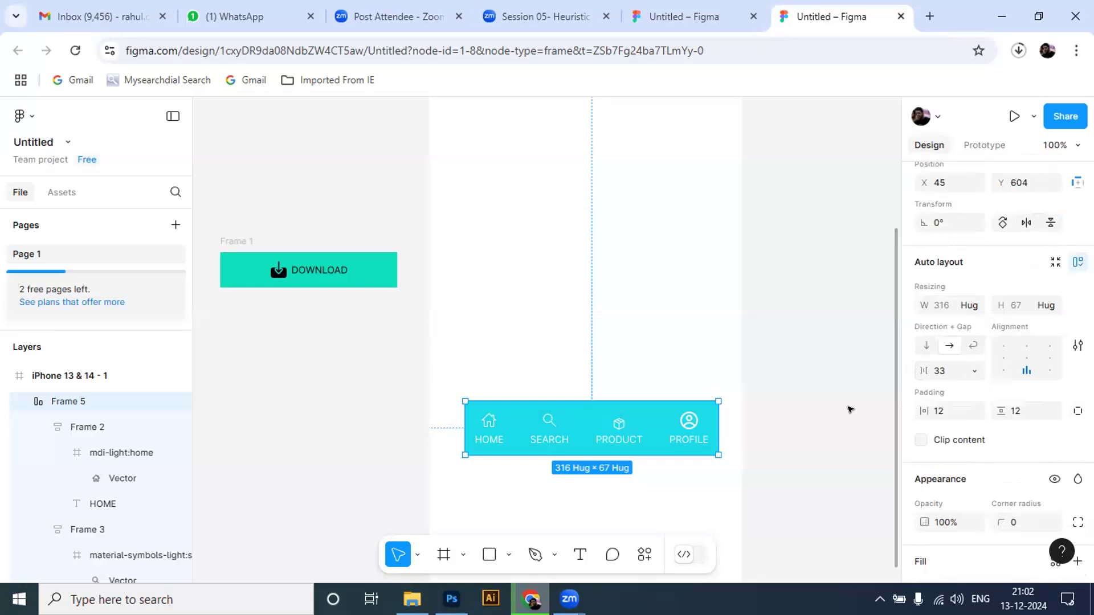
{"action": "left_click", "coordinate": [370, 395]}
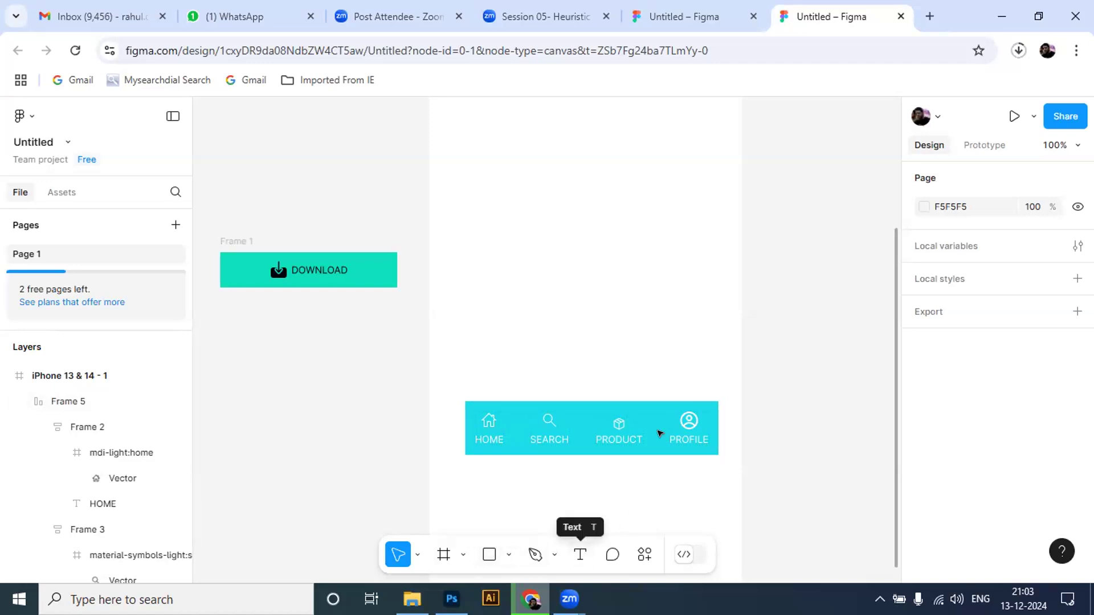
{"action": "left_click_drag", "start_coordinate": [433, 388], "coordinate": [749, 492]}
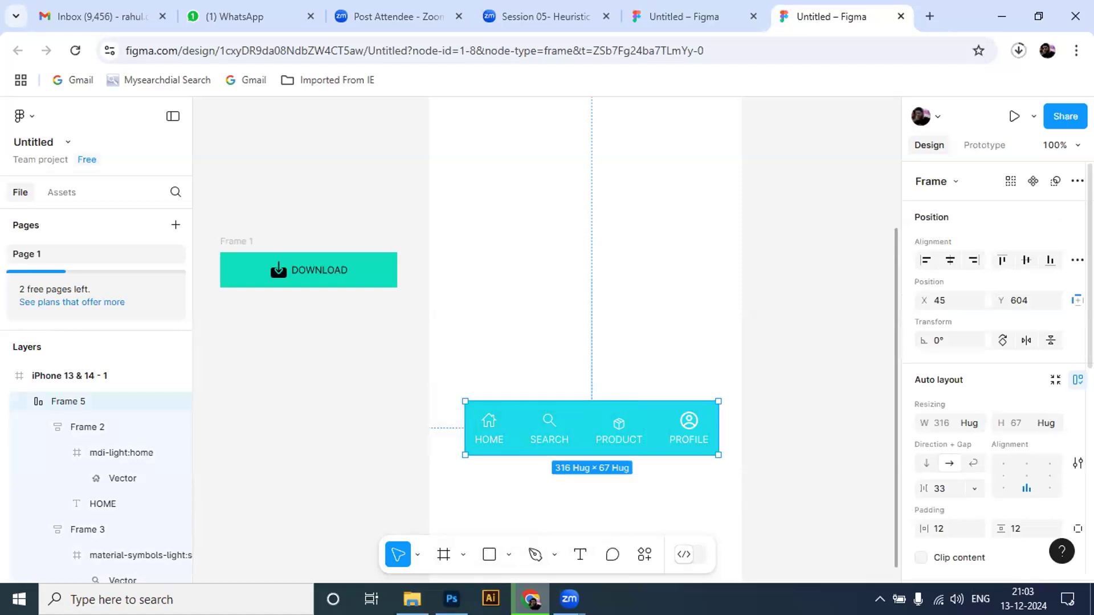
{"action": "scroll", "coordinate": [998, 371], "scroll_direction": "down", "scroll_amount": 3}
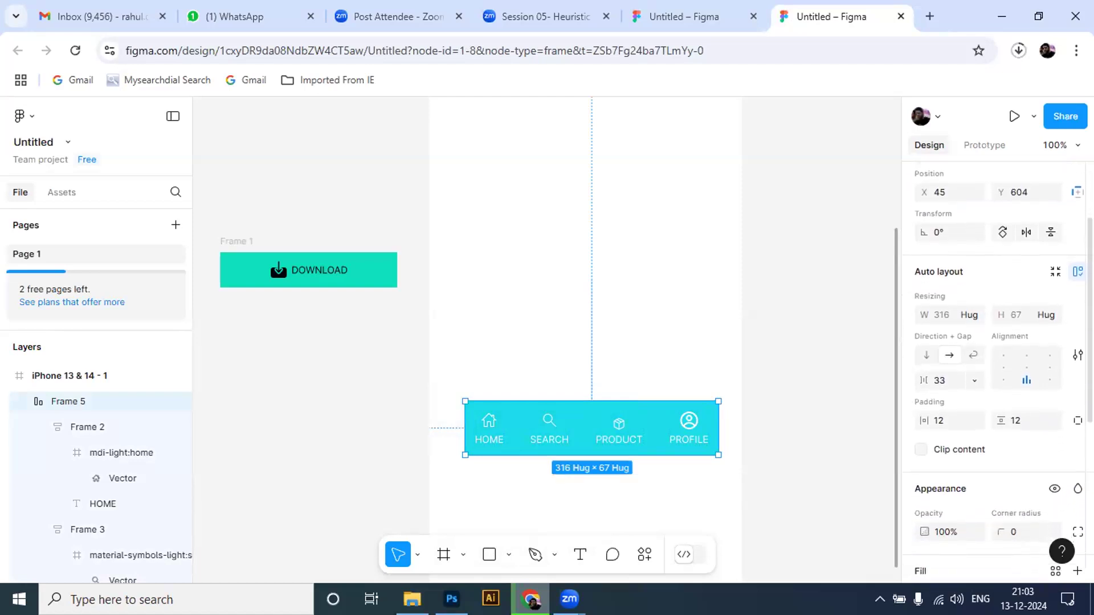
{"action": "scroll", "coordinate": [997, 376], "scroll_direction": "down", "scroll_amount": 4}
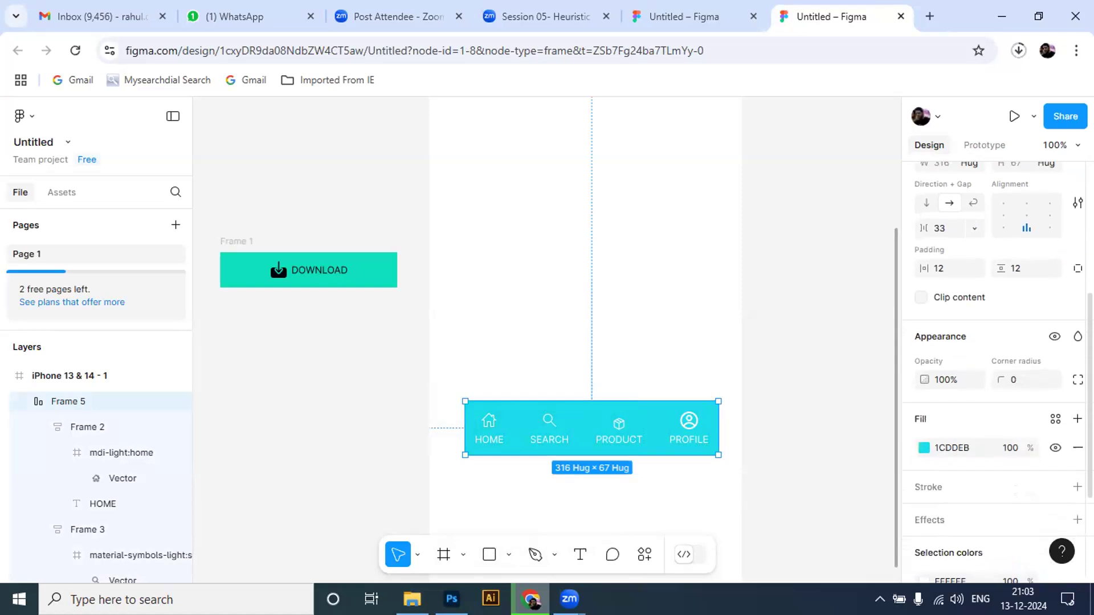
{"action": "scroll", "coordinate": [998, 370], "scroll_direction": "down", "scroll_amount": 4}
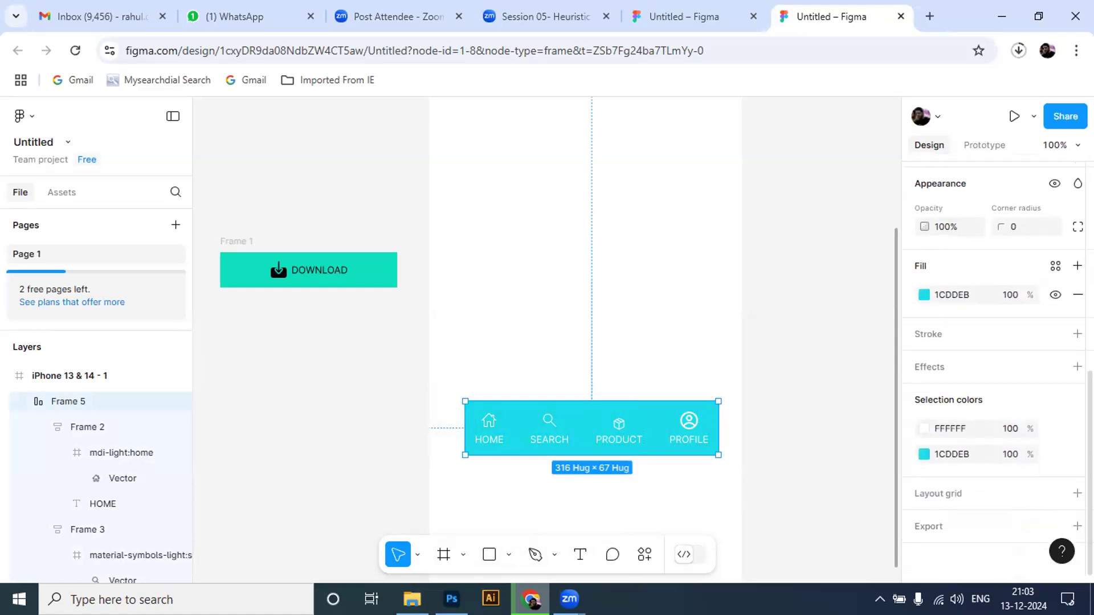
{"action": "scroll", "coordinate": [997, 371], "scroll_direction": "up", "scroll_amount": 10}
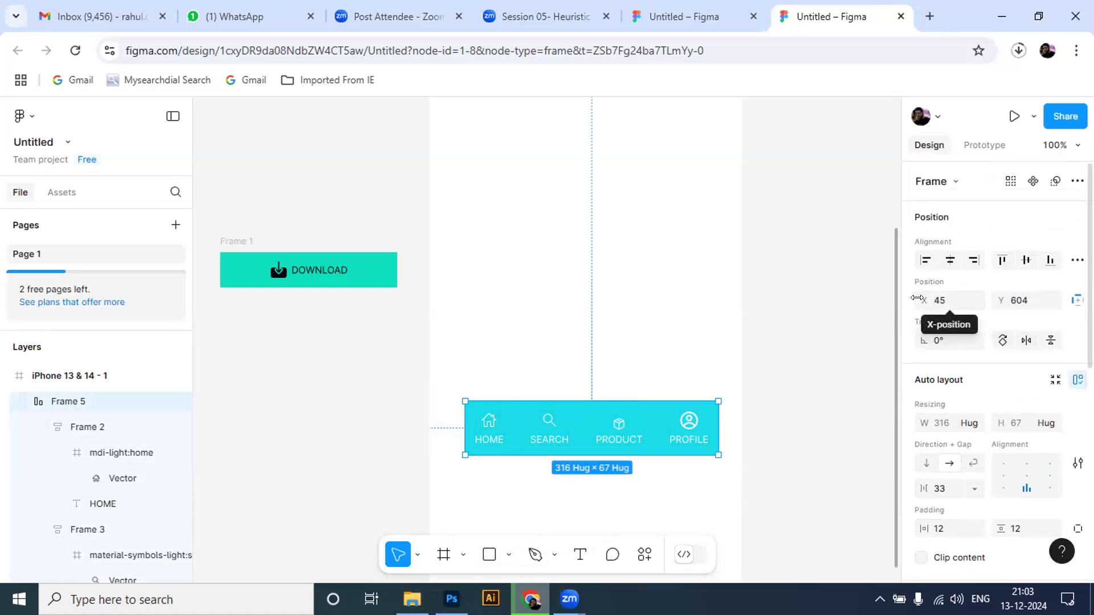
Centre the navigation row horizontally in the phone frame, and try the vertical layout direction before restoring horizontal.
{"action": "left_click_drag", "start_coordinate": [924, 300], "coordinate": [896, 305]}
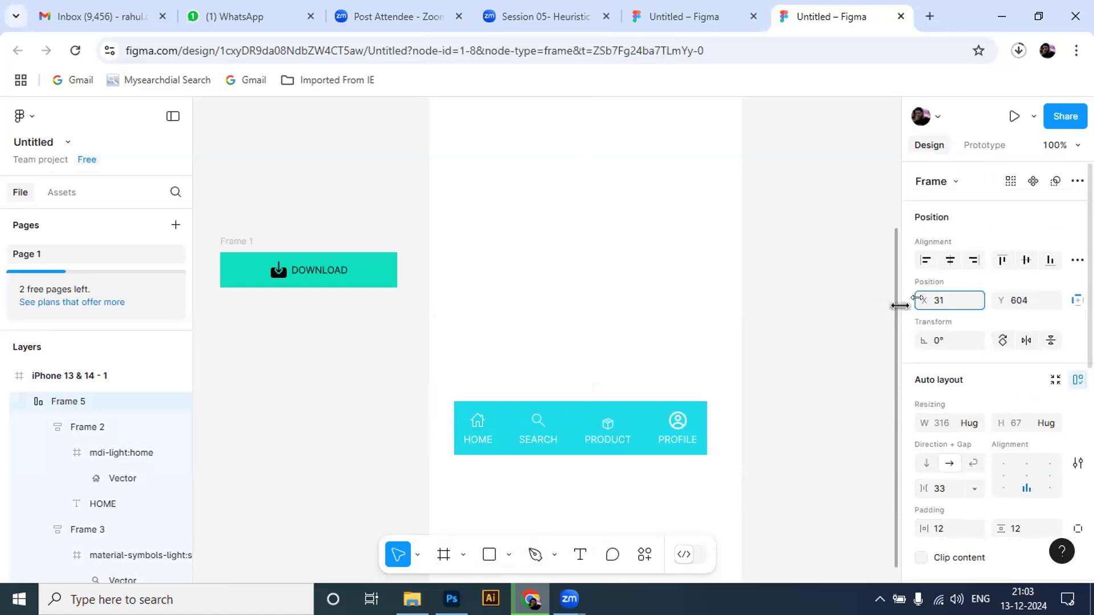
{"action": "left_click", "coordinate": [949, 260]}
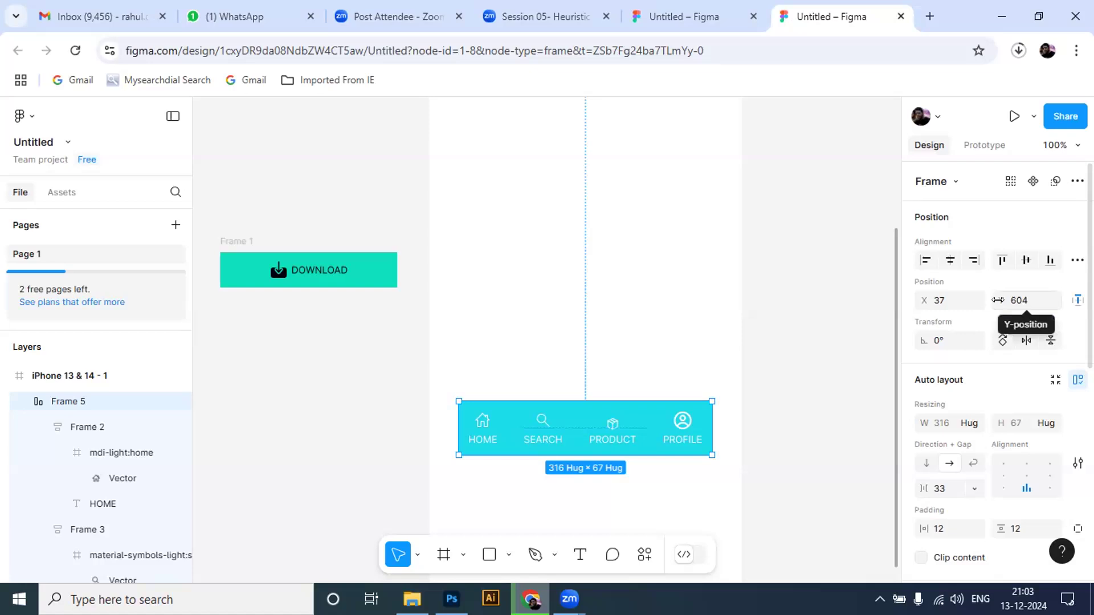
{"action": "left_click", "coordinate": [926, 465]}
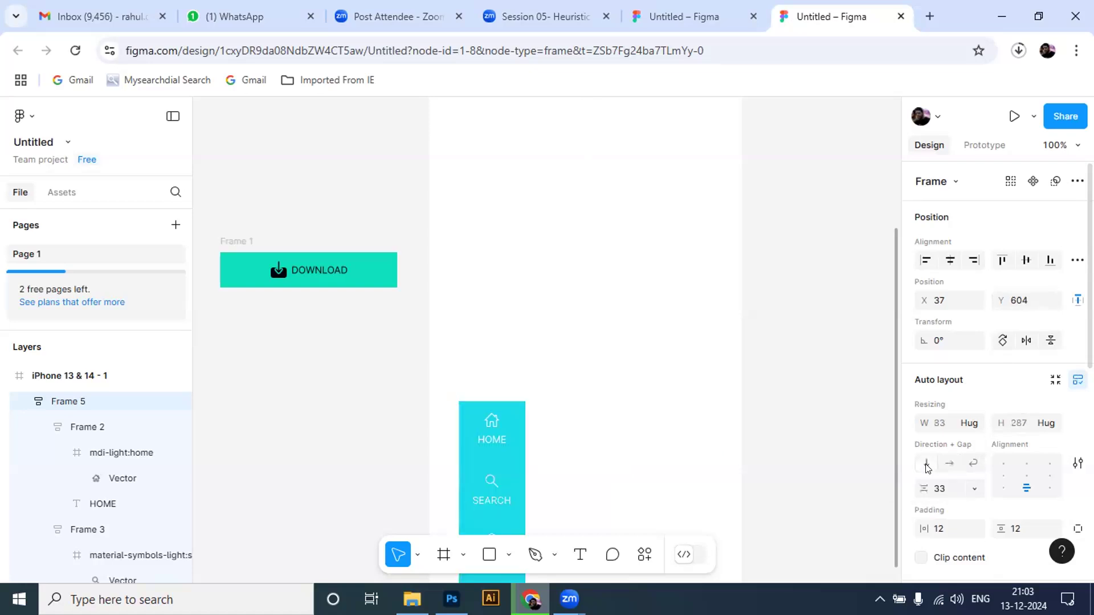
{"action": "left_click", "coordinate": [950, 463]}
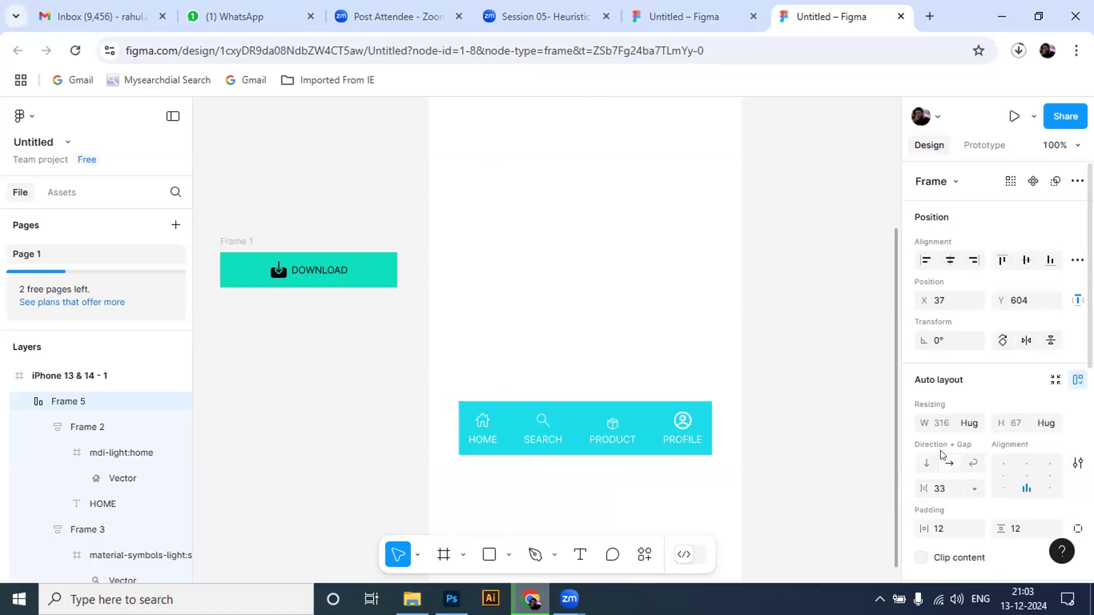
Resize the navigation row to a width of 350 and a height of 65.
{"action": "left_click_drag", "start_coordinate": [924, 423], "coordinate": [1003, 424]}
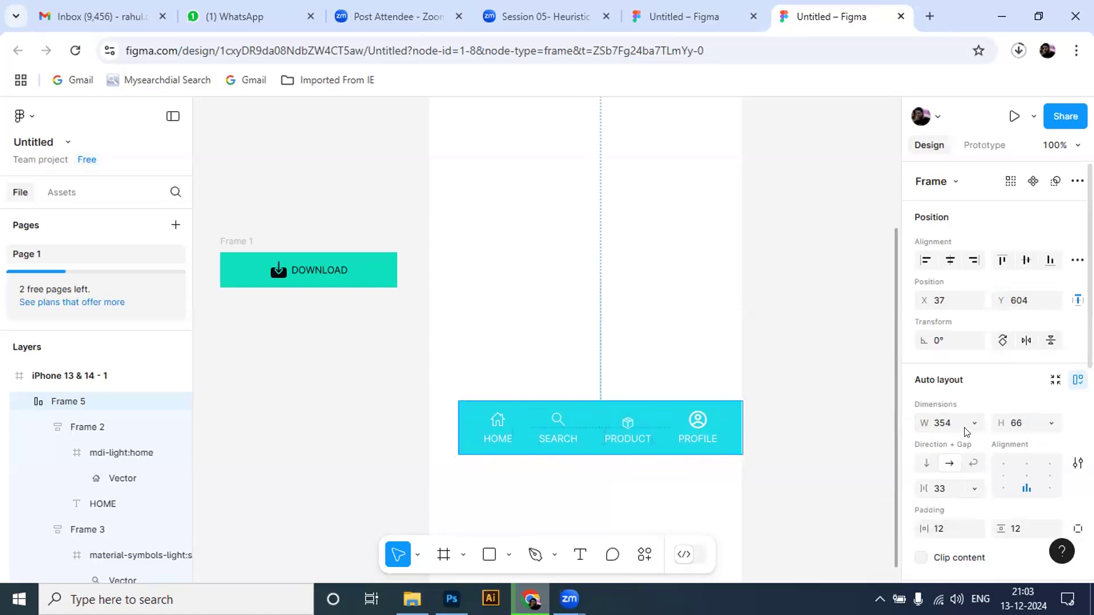
{"action": "mouse_move", "coordinate": [923, 423]}
{"action": "left_mouse_down"}
{"action": "mouse_move", "coordinate": [959, 417]}
{"action": "mouse_move", "coordinate": [918, 419]}
{"action": "left_mouse_up"}
{"action": "mouse_move", "coordinate": [1001, 423]}
{"action": "left_mouse_down"}
{"action": "mouse_move", "coordinate": [1032, 423]}
{"action": "mouse_move", "coordinate": [961, 423]}
{"action": "mouse_move", "coordinate": [1001, 423]}
{"action": "left_mouse_up"}
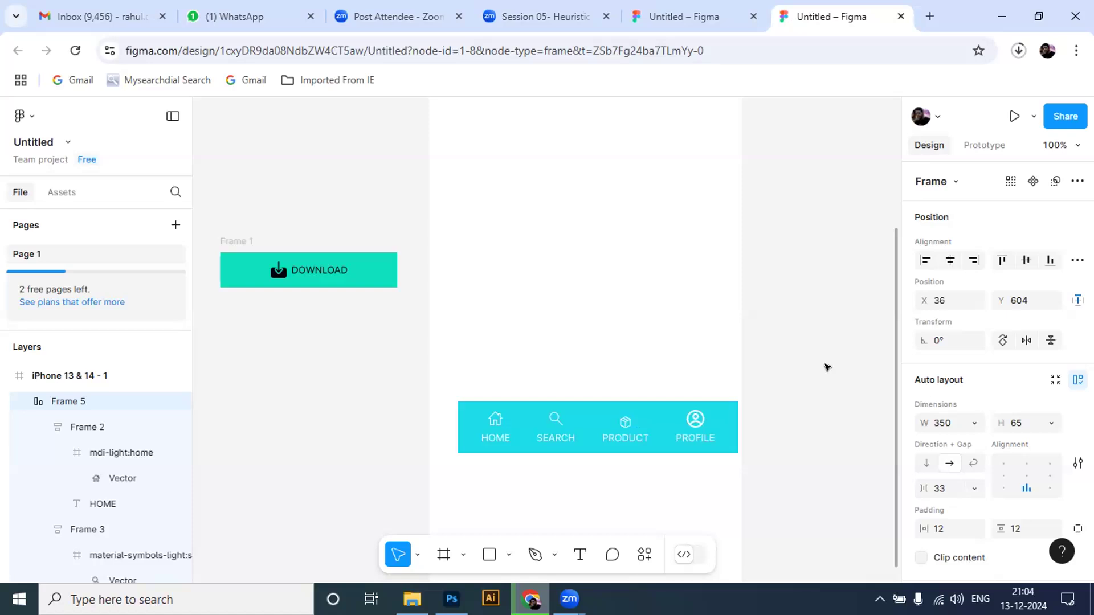
Nudge the navigation row left to X 16 and deselect it.
{"action": "key", "text": "Left"}
{"action": "key", "text": "Left"}
{"action": "key", "text": "Left"}
{"action": "key", "text": "Left"}
{"action": "key", "text": "Left"}
{"action": "key", "text": "Left"}
{"action": "key", "text": "Left"}
{"action": "key", "text": "Left"}
{"action": "key", "text": "Left"}
{"action": "key", "text": "Left"}
{"action": "key", "text": "Left"}
{"action": "key", "text": "Left"}
{"action": "key", "text": "Left"}
{"action": "key", "text": "Left"}
{"action": "key", "text": "Left"}
{"action": "key", "text": "Left"}
{"action": "key", "text": "Left"}
{"action": "key", "text": "Left"}
{"action": "key", "text": "Left"}
{"action": "key", "text": "Left"}
{"action": "key", "text": "Left"}
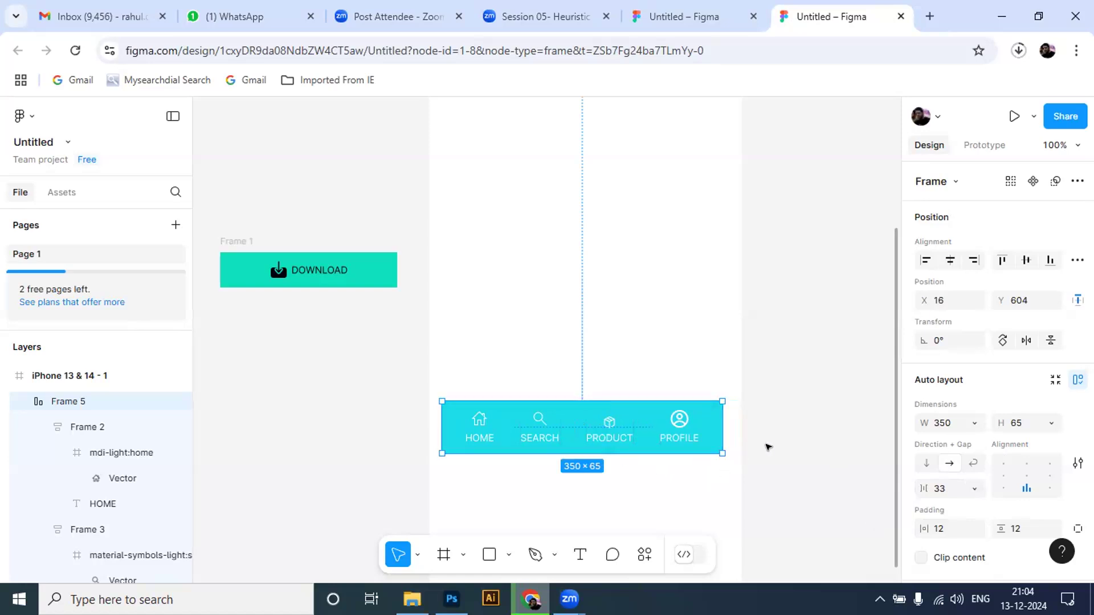
{"action": "left_click", "coordinate": [782, 449]}
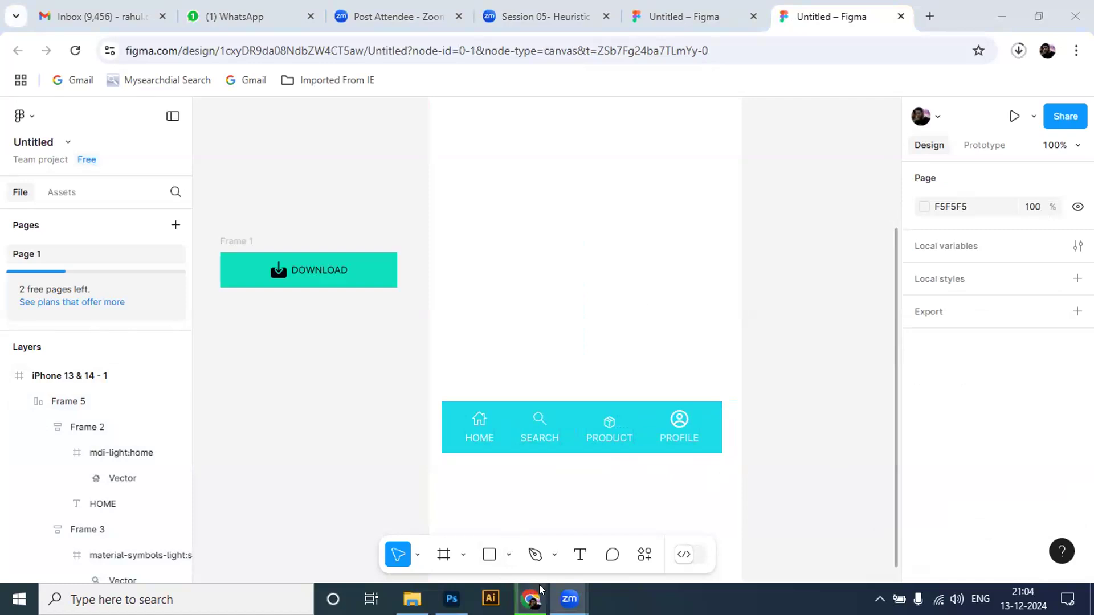
{"action": "mouse_move", "coordinate": [569, 599]}
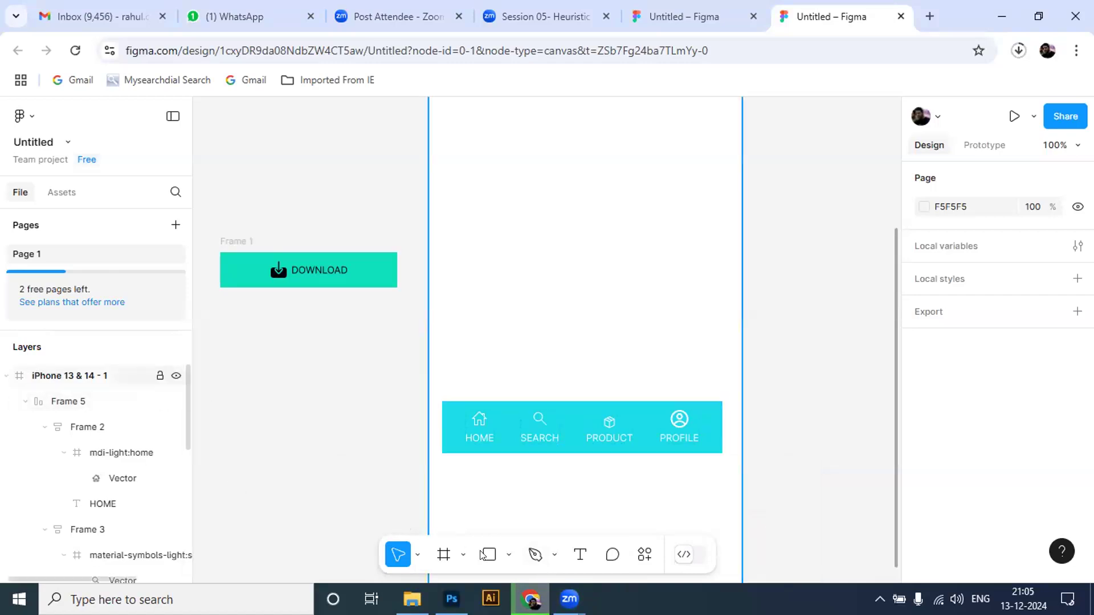
Draw a rectangle above the navigation row inside the phone frame and resize it to about 107 × 160.
{"action": "key", "text": "r"}
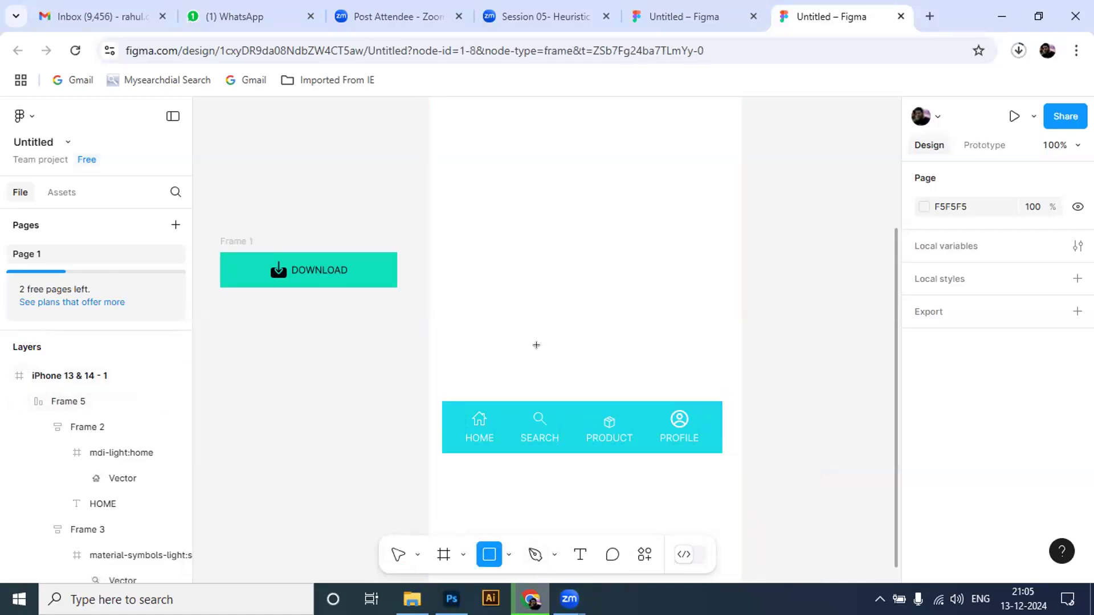
{"action": "left_click_drag", "start_coordinate": [550, 348], "coordinate": [455, 210]}
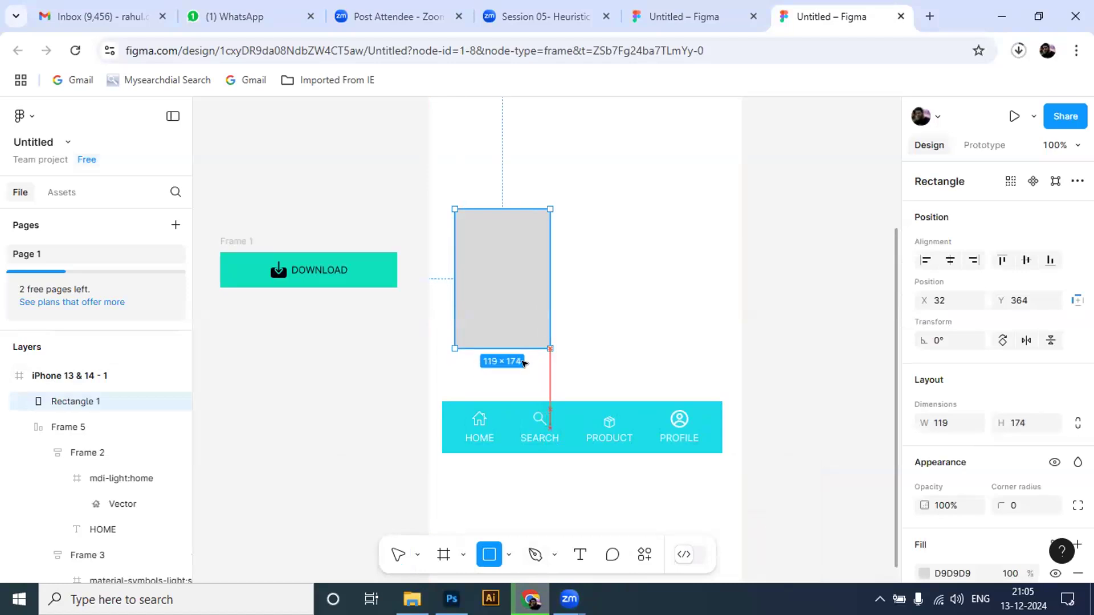
{"action": "key", "text": "v"}
{"action": "mouse_move", "coordinate": [547, 345]}
{"action": "left_mouse_down"}
{"action": "mouse_move", "coordinate": [526, 336]}
{"action": "mouse_move", "coordinate": [536, 330]}
{"action": "left_mouse_up"}
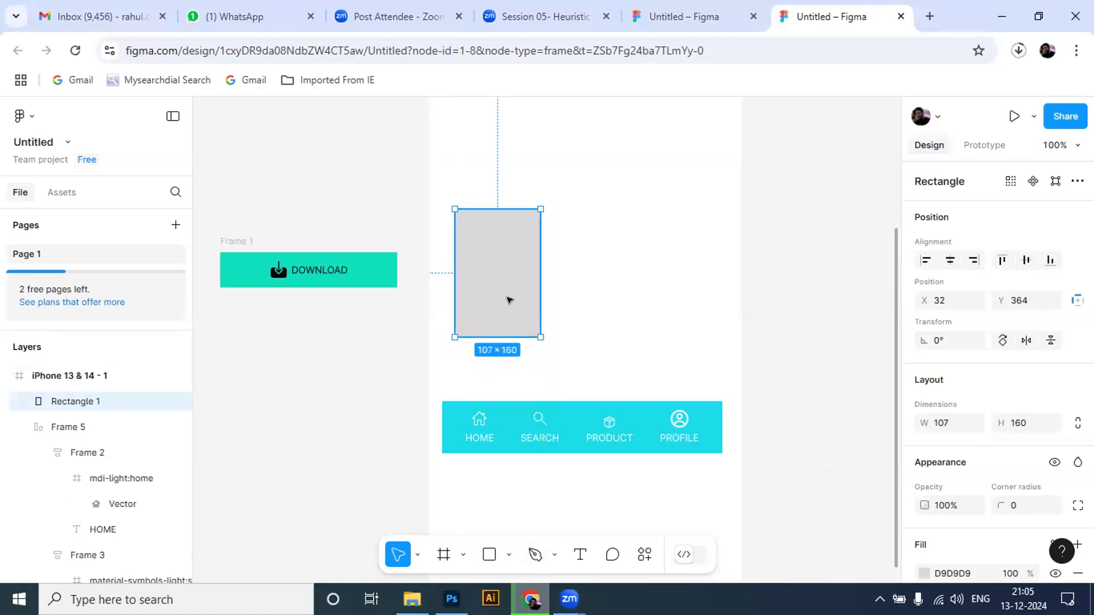
Duplicate the rectangle twice to form a row of three with a spacing of 8.
{"action": "key", "text": "ctrl+d"}
{"action": "left_click_drag", "start_coordinate": [503, 293], "coordinate": [595, 283]}
{"action": "key", "text": "ctrl+d"}
{"action": "left_click", "coordinate": [582, 281], "text": "shift"}
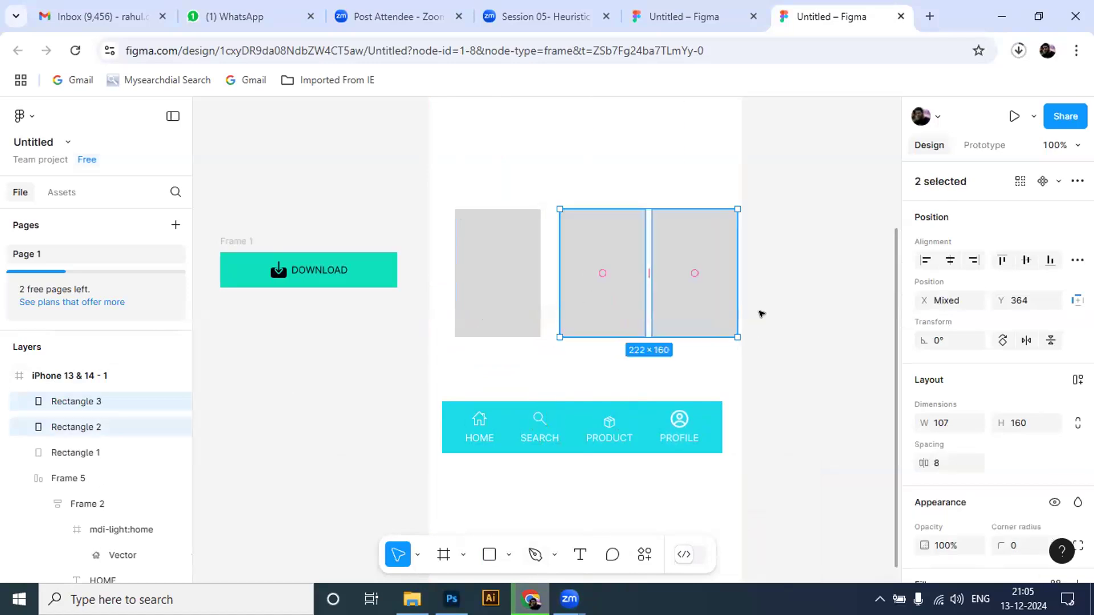
{"action": "left_click", "coordinate": [756, 320]}
{"action": "key", "text": "ctrl+z"}
{"action": "key", "text": "ctrl+z"}
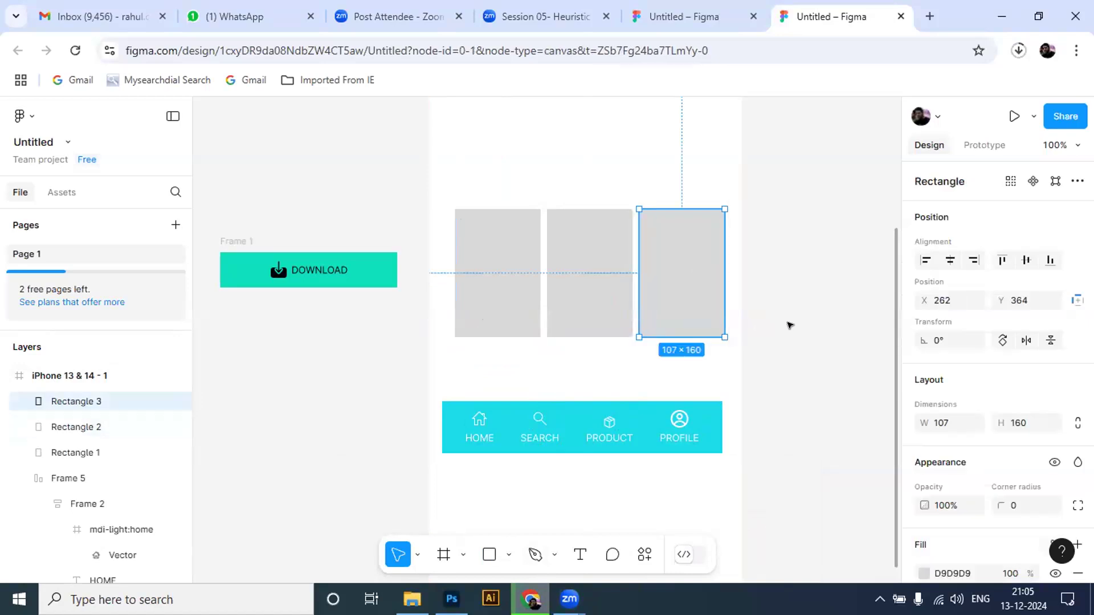
Nudge the three rectangles left together so that the first one sits at X 25.
{"action": "left_click", "coordinate": [790, 325]}
{"action": "left_click_drag", "start_coordinate": [455, 364], "coordinate": [453, 358]}
{"action": "key", "text": "Left"}
{"action": "key", "text": "Left"}
{"action": "key", "text": "Left"}
{"action": "key", "text": "Left"}
{"action": "key", "text": "Left"}
{"action": "key", "text": "Left"}
{"action": "key", "text": "Left"}
{"action": "key", "text": "Left"}
{"action": "key", "text": "Left"}
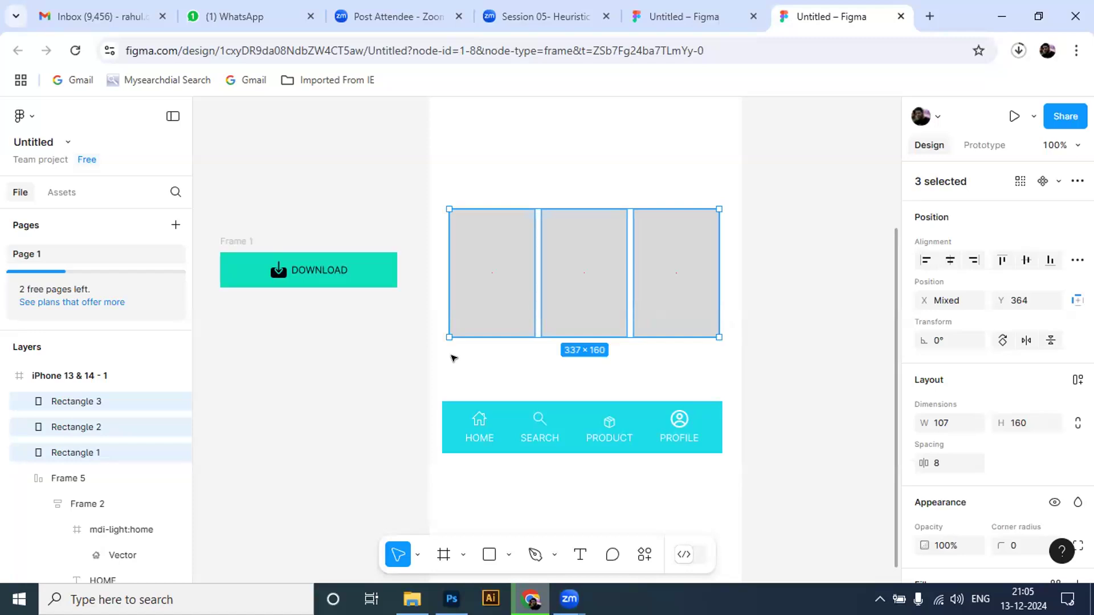
{"action": "left_click", "coordinate": [472, 343]}
{"action": "left_click", "coordinate": [490, 294]}
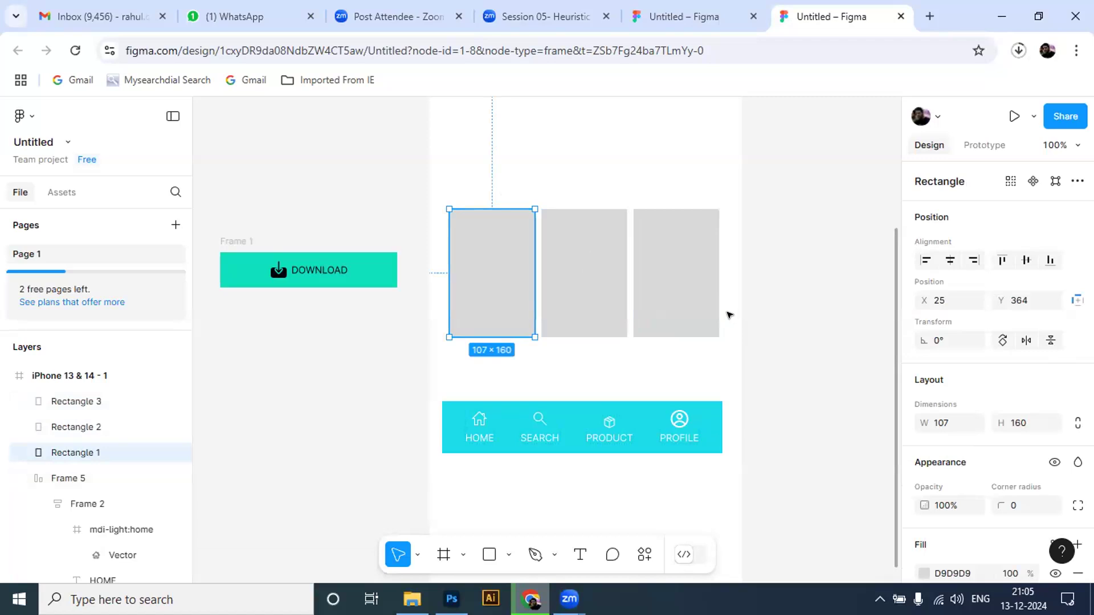
Widen the navigation row to 389.
{"action": "left_click", "coordinate": [717, 421]}
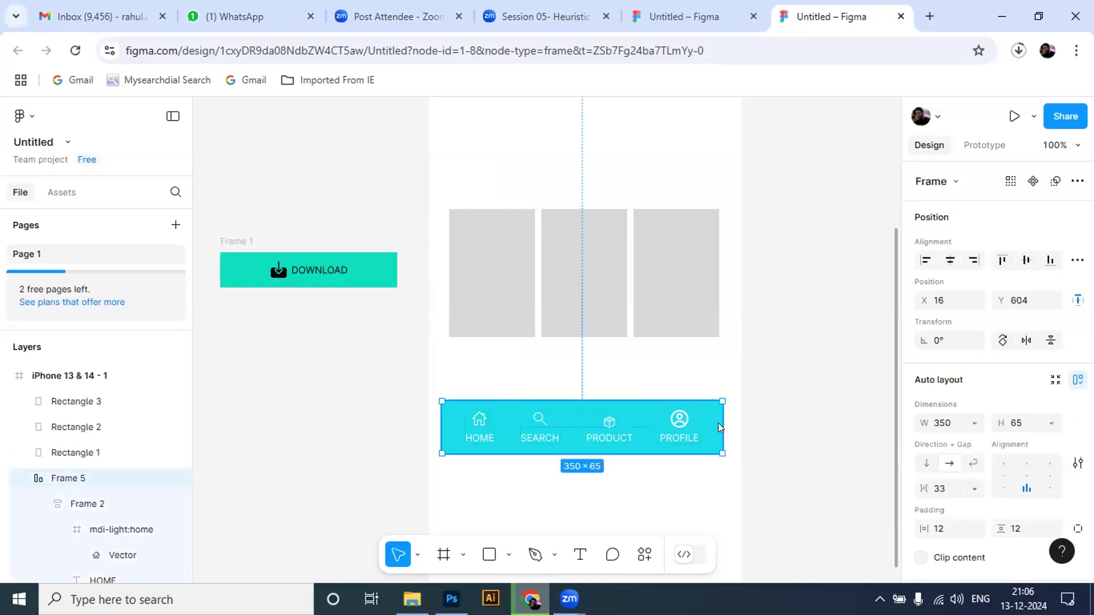
{"action": "left_click_drag", "start_coordinate": [922, 422], "coordinate": [989, 430]}
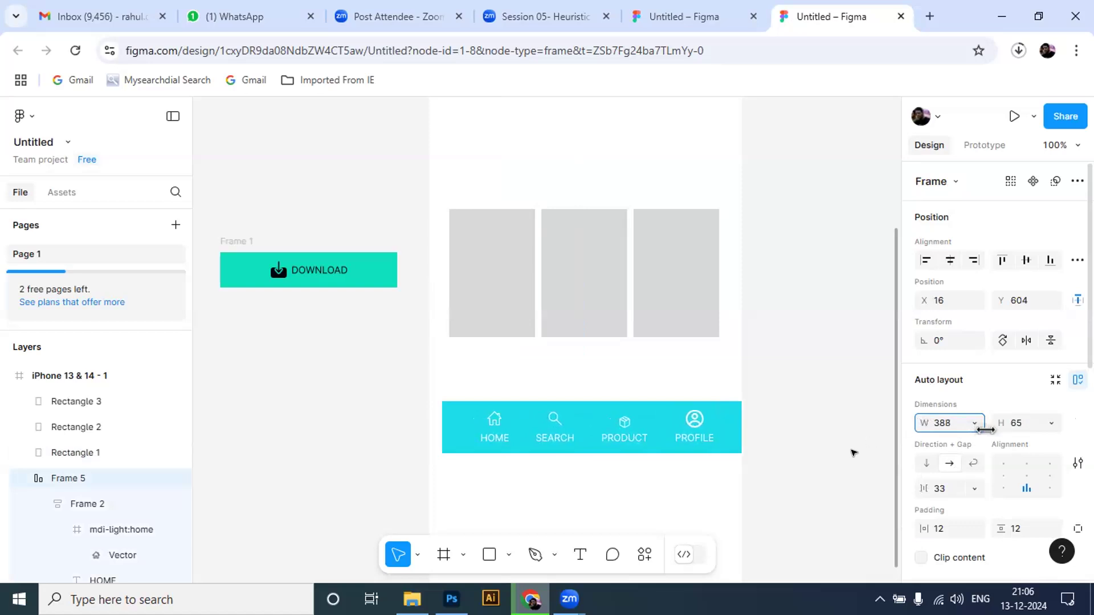
{"action": "left_click", "coordinate": [817, 444]}
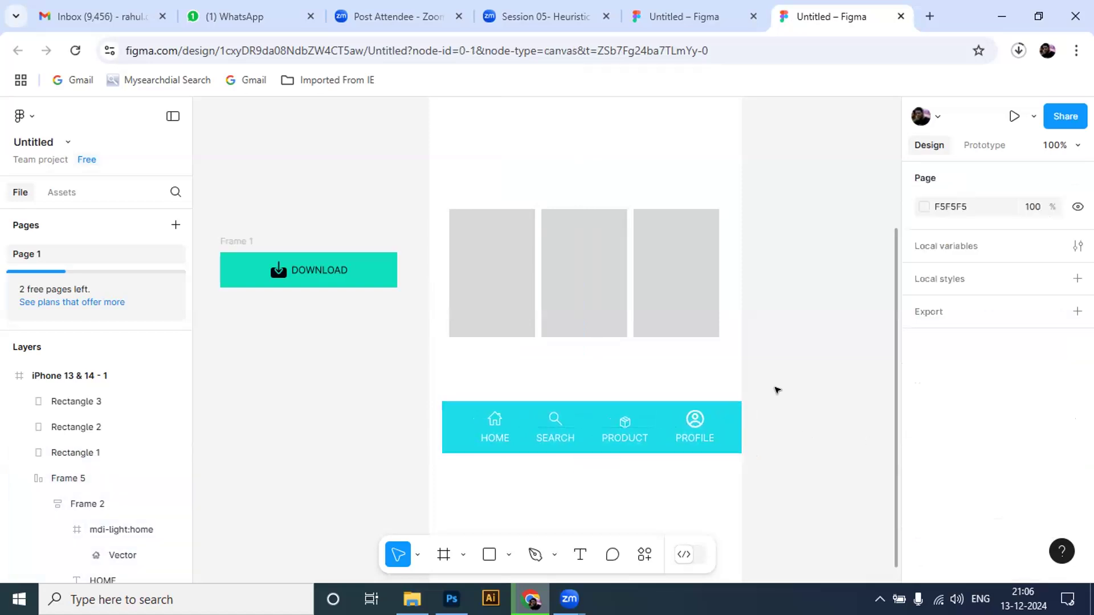
Nudge the widened navigation row to X 0 so that it starts at the phone frame's edge.
{"action": "left_click_drag", "start_coordinate": [402, 387], "coordinate": [851, 492]}
{"action": "key", "text": "Left"}
{"action": "key", "text": "Left"}
{"action": "key", "text": "Left"}
{"action": "key", "text": "Left"}
{"action": "key", "text": "Left"}
{"action": "key", "text": "Left"}
{"action": "key", "text": "Left"}
{"action": "key", "text": "Left"}
{"action": "key", "text": "Left"}
{"action": "key", "text": "Left"}
{"action": "key", "text": "Left"}
{"action": "key", "text": "Left"}
{"action": "key", "text": "Left"}
{"action": "key", "text": "Left"}
{"action": "key", "text": "Left"}
{"action": "key", "text": "Left"}
{"action": "key", "text": "Left"}
{"action": "key", "text": "Left"}
{"action": "key", "text": "Left"}
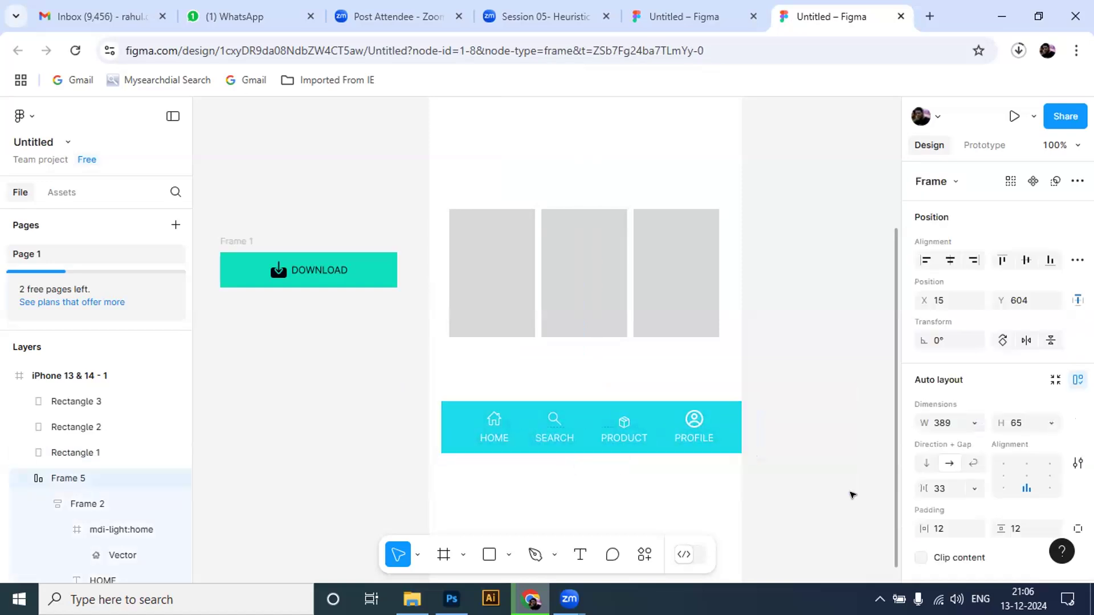
{"action": "key", "text": "Right"}
{"action": "key", "text": "Right"}
{"action": "key", "text": "Right"}
{"action": "key", "text": "Right"}
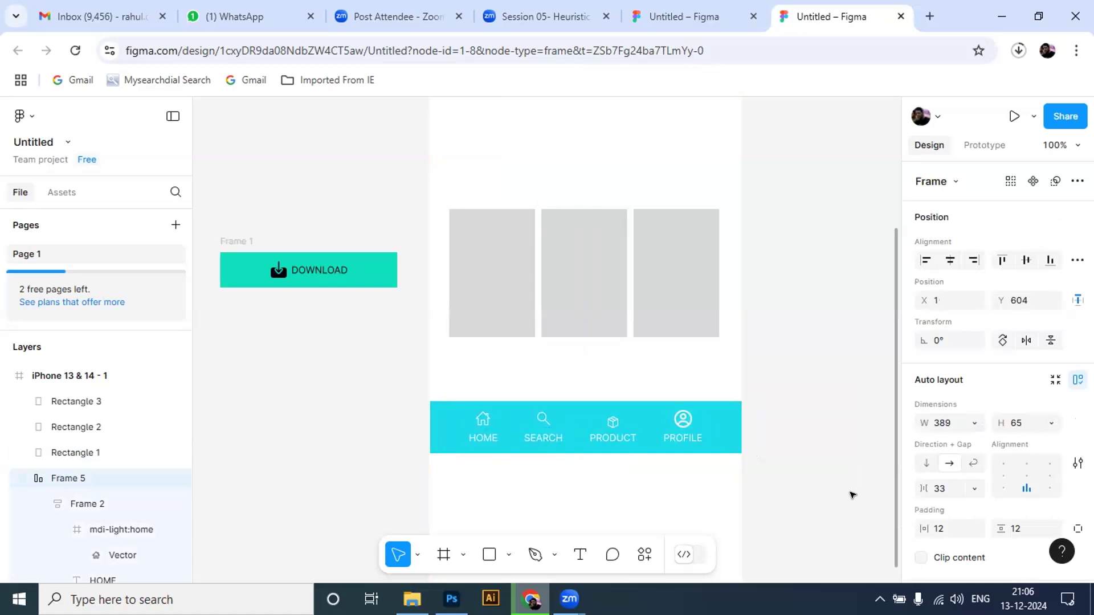
{"action": "key", "text": "Left"}
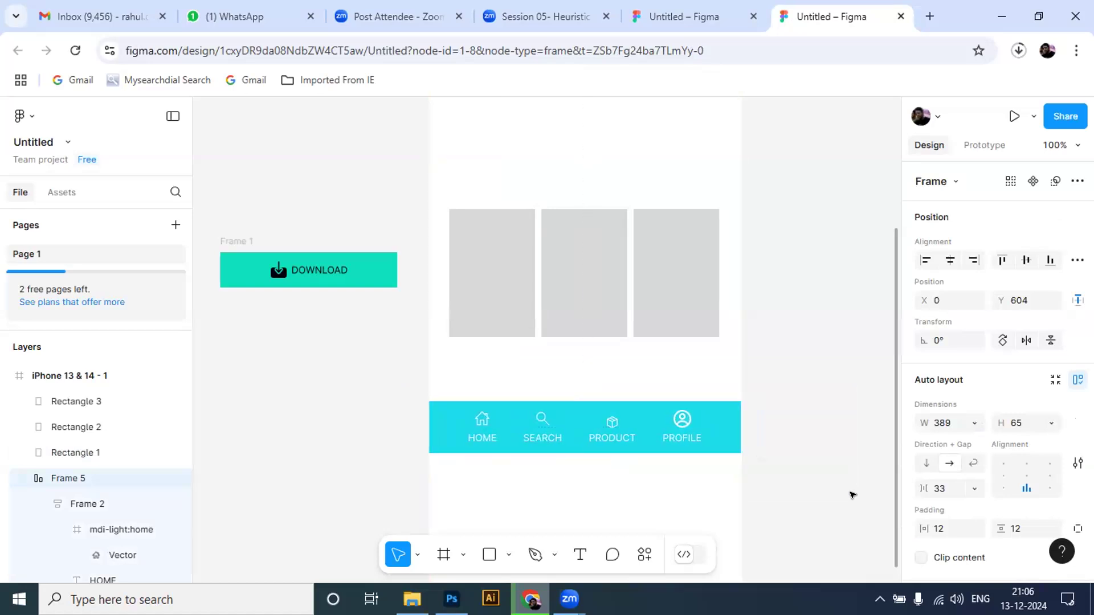
Readjust the navigation row's width to 389 and nudge the row to X 1 so that it meets the phone frame's far edge.
{"action": "left_click_drag", "start_coordinate": [923, 423], "coordinate": [923, 421]}
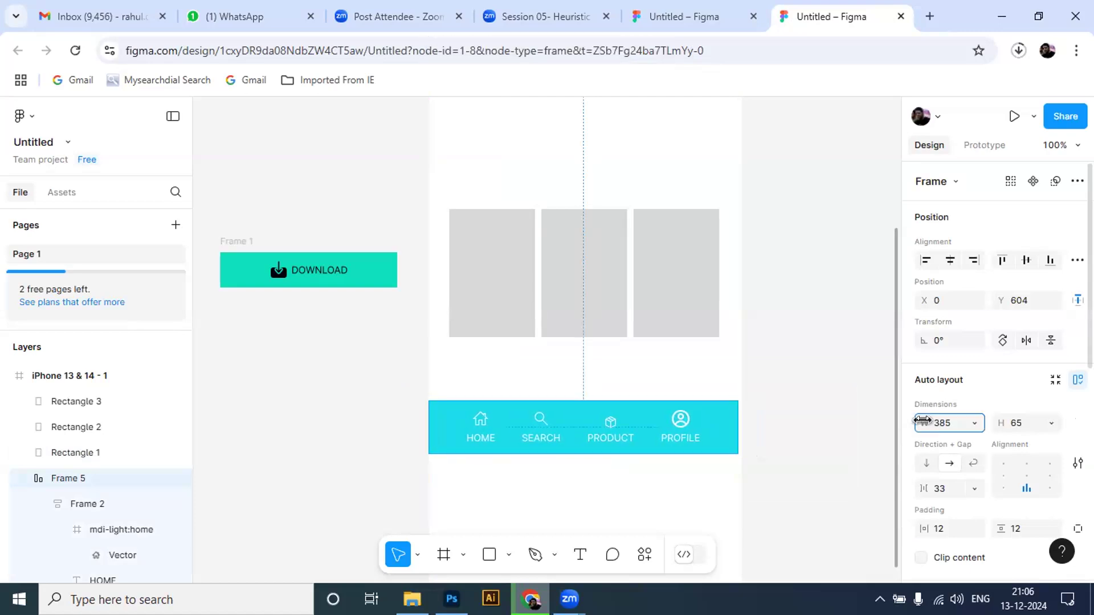
{"action": "key", "text": "Right"}
{"action": "key", "text": "Right"}
{"action": "key", "text": "Right"}
{"action": "key", "text": "Right"}
{"action": "key", "text": "Left"}
{"action": "key", "text": "Left"}
{"action": "key", "text": "Left"}
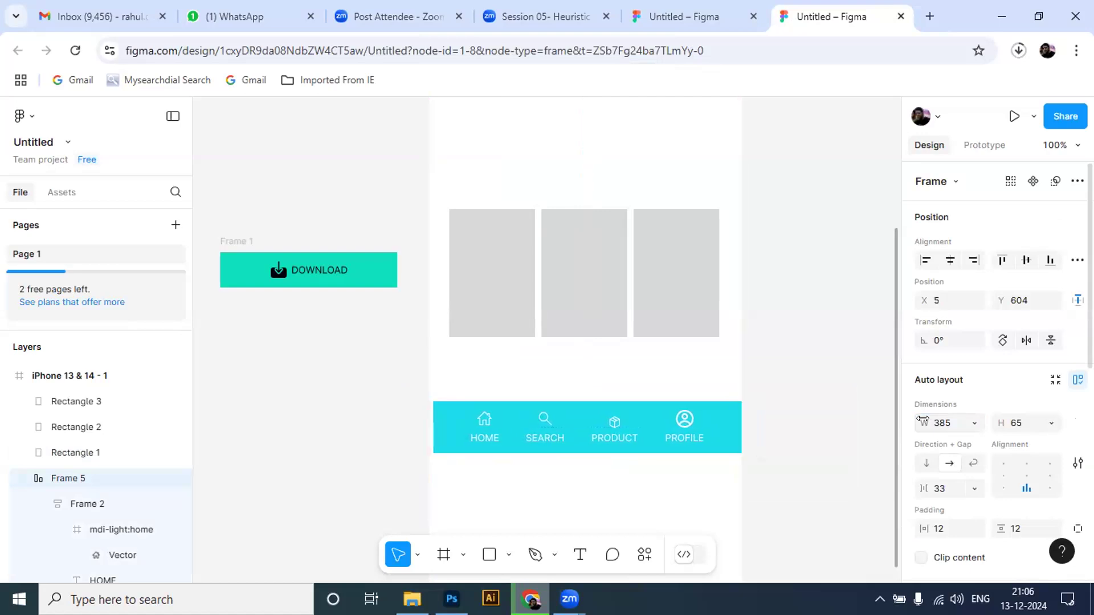
{"action": "left_click_drag", "start_coordinate": [923, 421], "coordinate": [935, 423]}
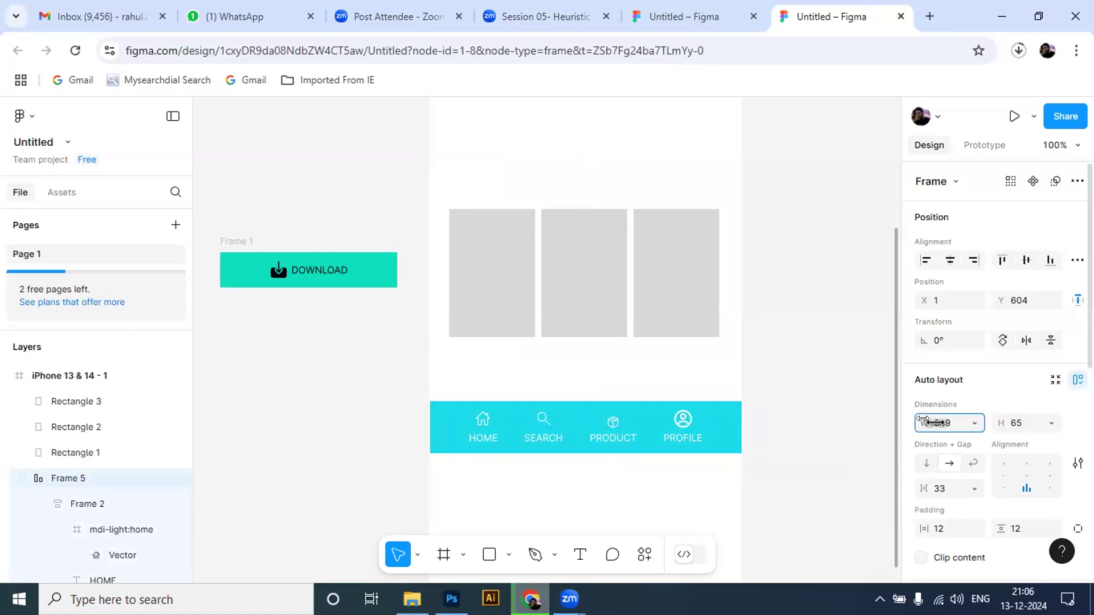
{"action": "key", "text": "Escape"}
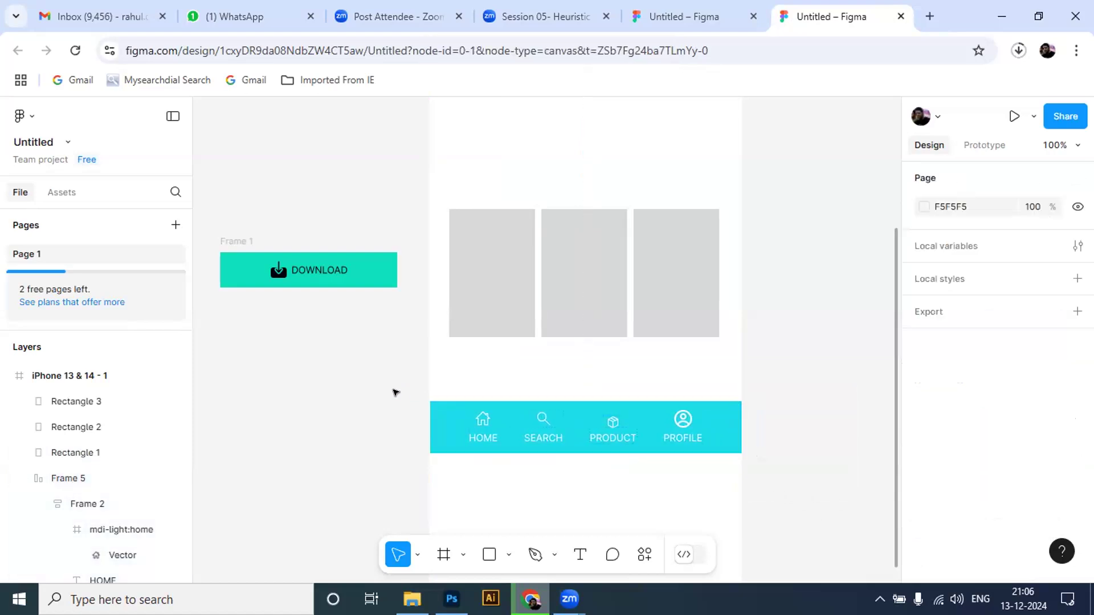
Inspect the navigation row's individual padding settings and its padding above the items on the canvas.
{"action": "left_click", "coordinate": [659, 434]}
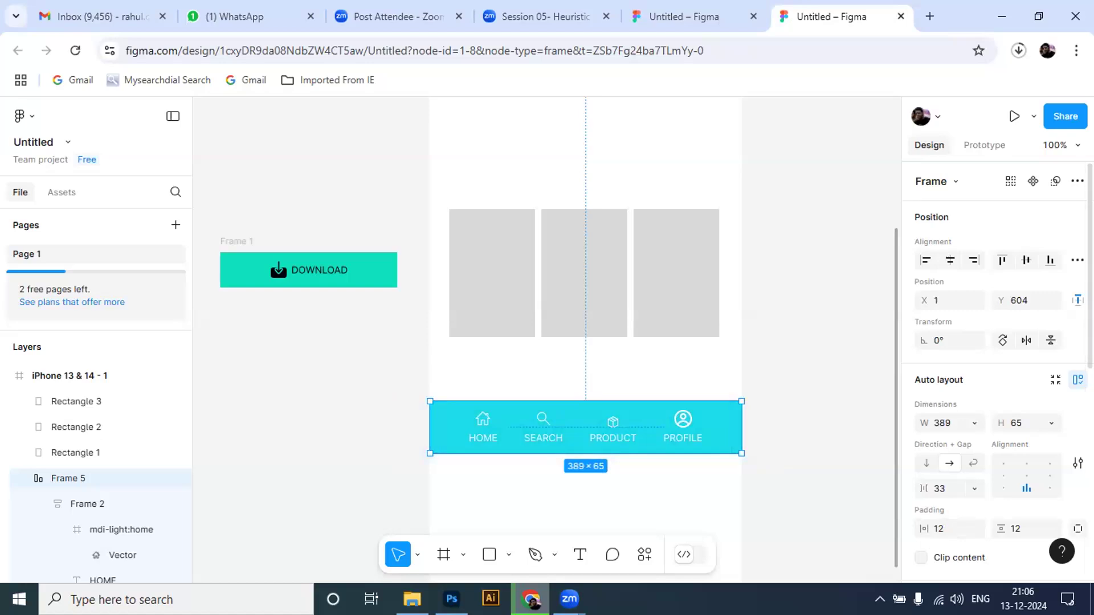
{"action": "left_click", "coordinate": [1078, 529]}
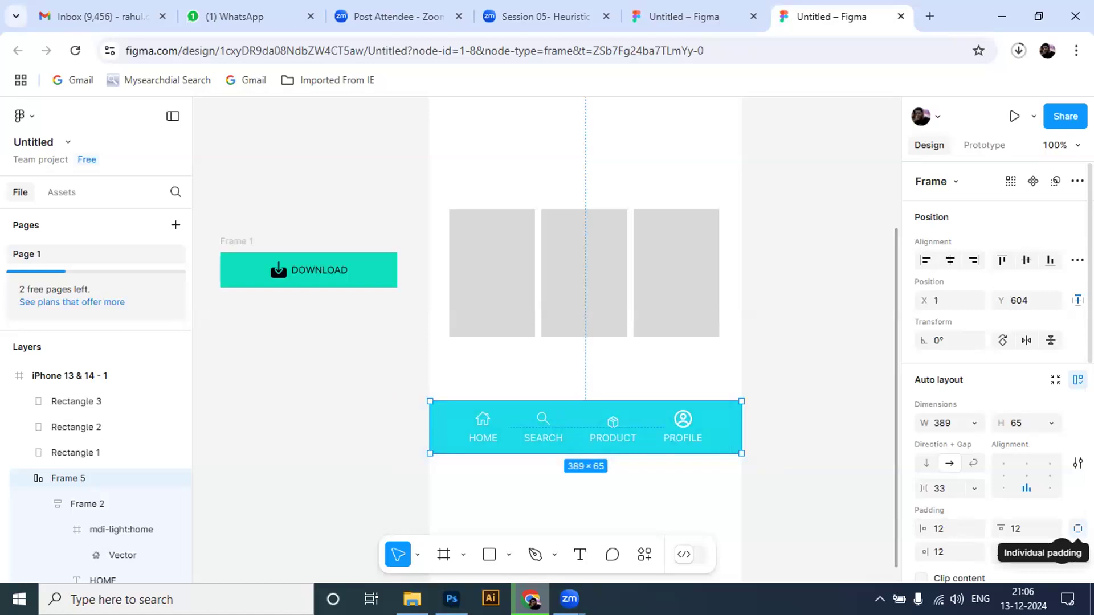
{"action": "left_click", "coordinate": [1078, 529]}
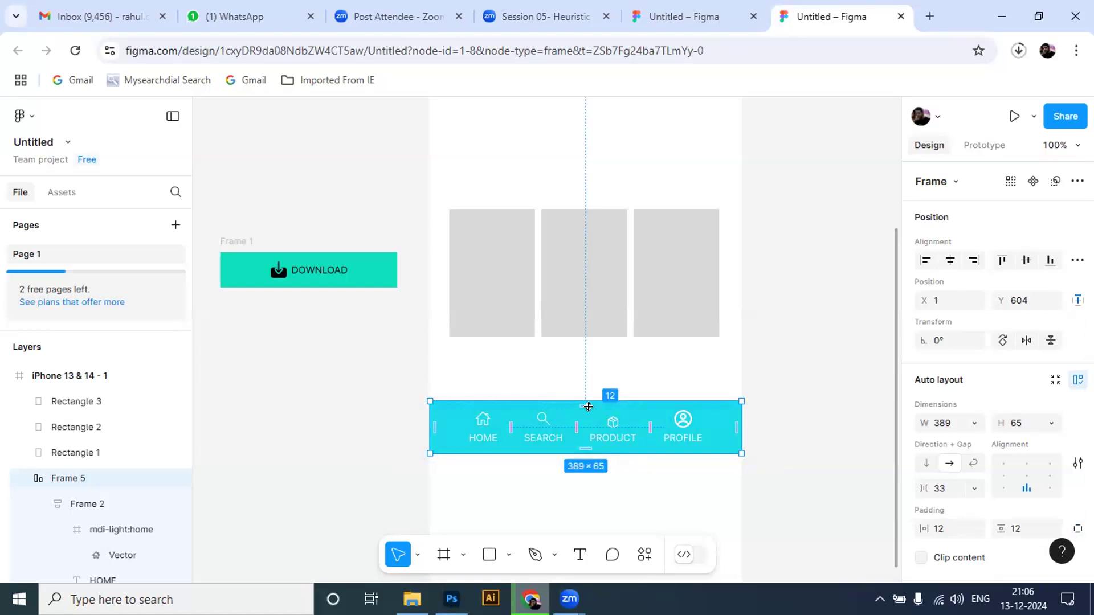
{"action": "left_click", "coordinate": [779, 419]}
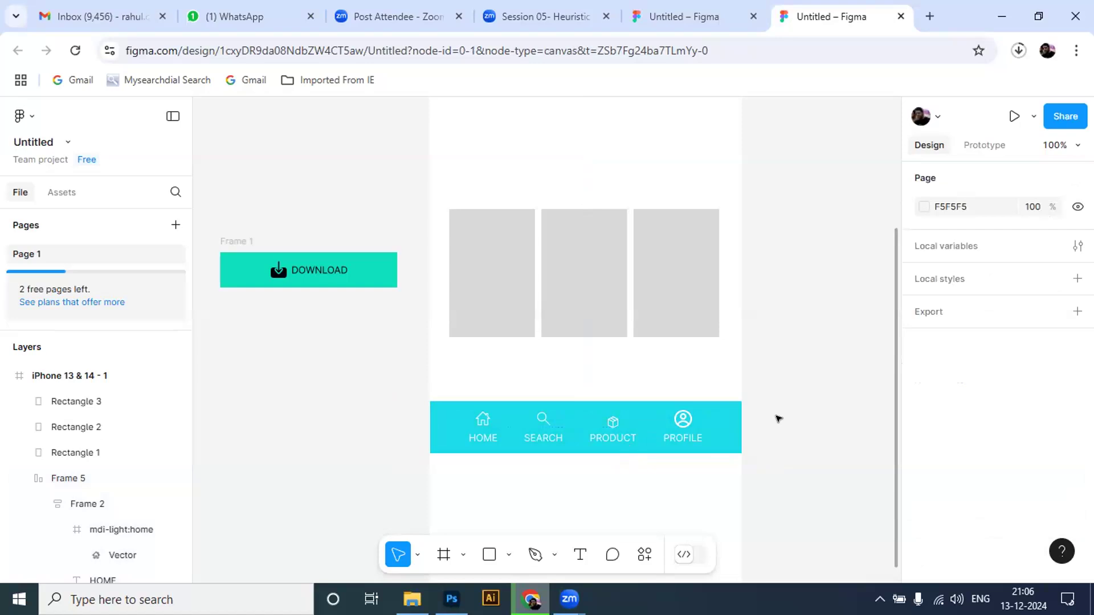